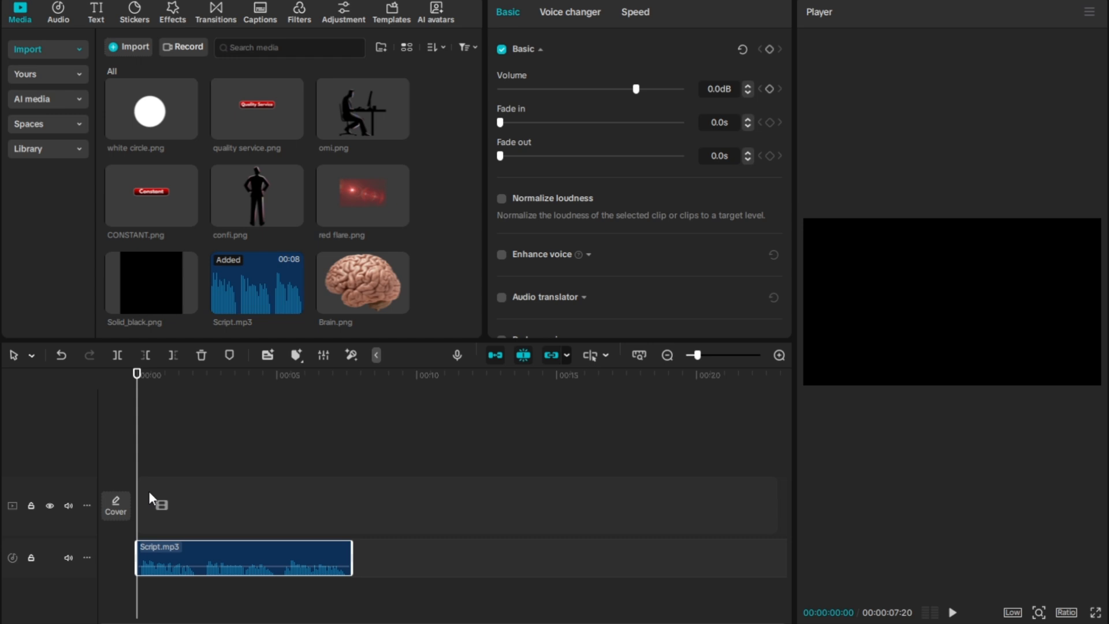
- Listen to the Script.mp3 voiceover from the start of the timeline with the system volume raised
scroll(149, 498, up, 1)
click(178, 415)
click(149, 412)
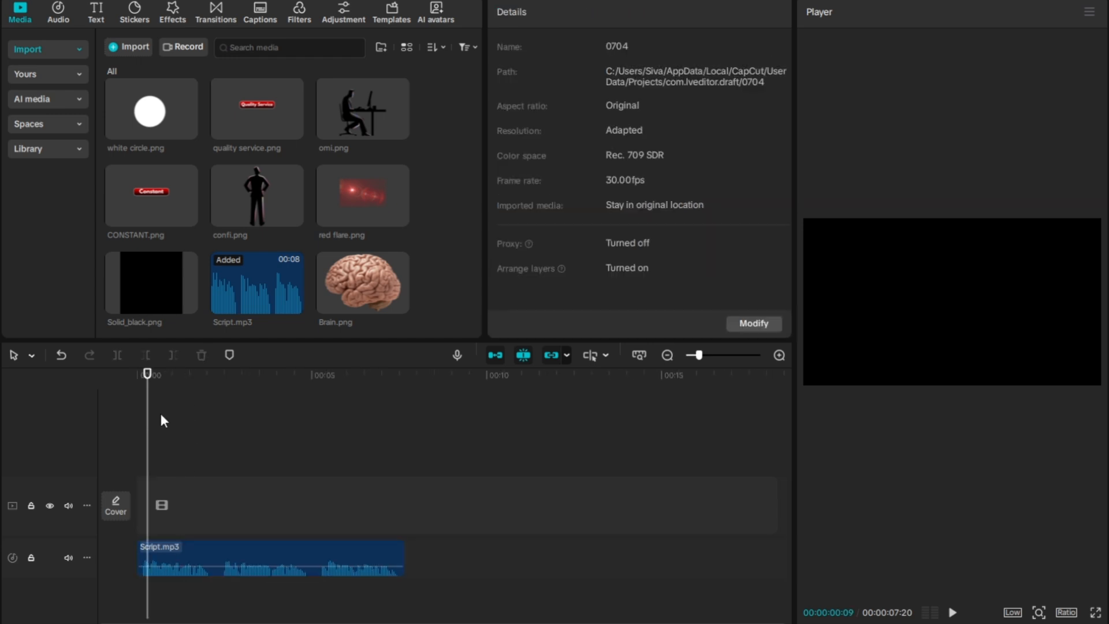
scroll(160, 414, up, 1)
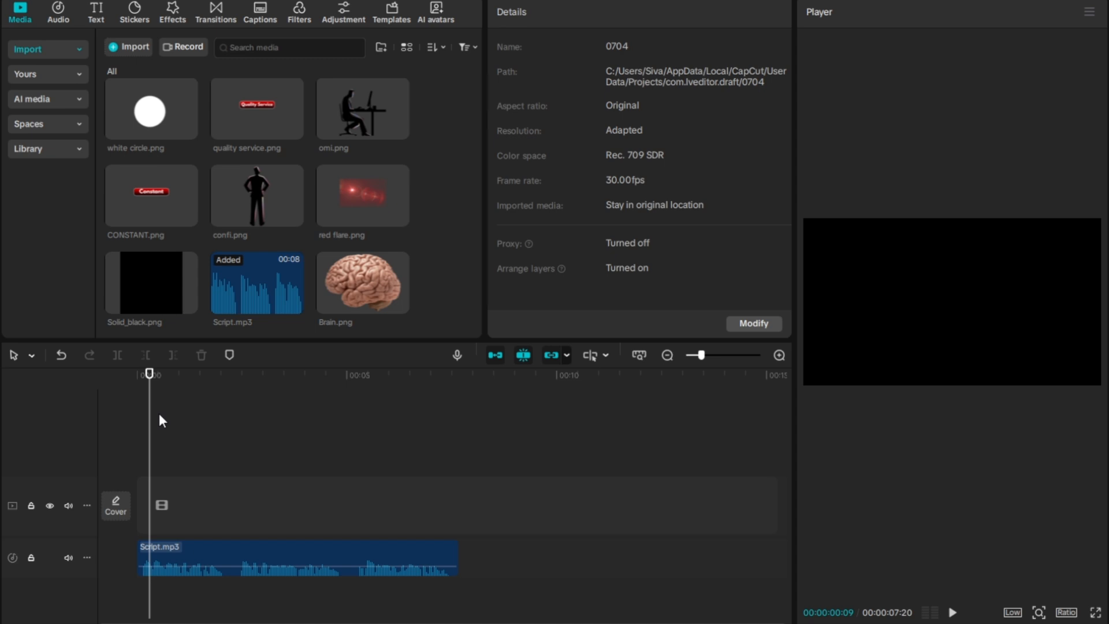
key(XF86AudioRaiseVolume)
key(XF86AudioRaiseVolume)
key(XF86AudioRaiseVolume)
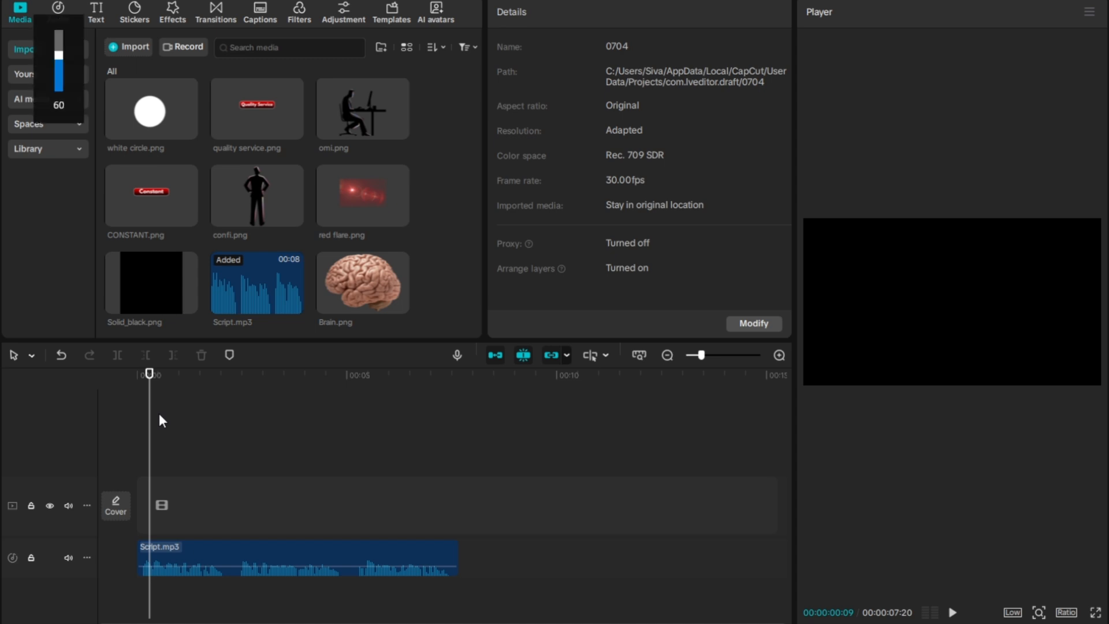
key(space)
click(145, 414)
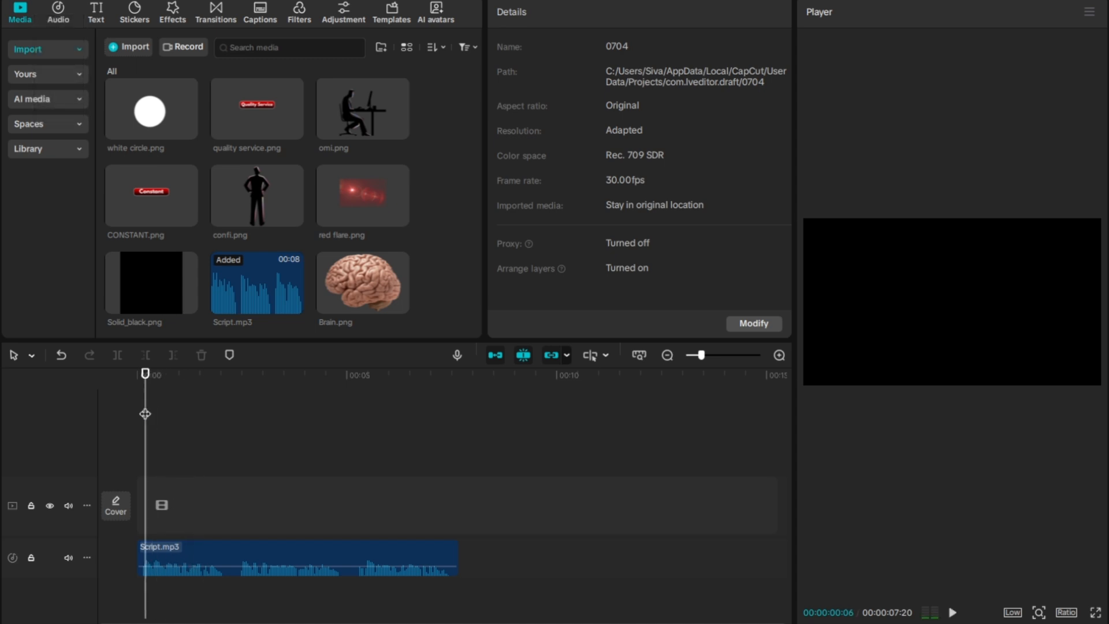
drag(145, 413, 118, 417)
key(space)
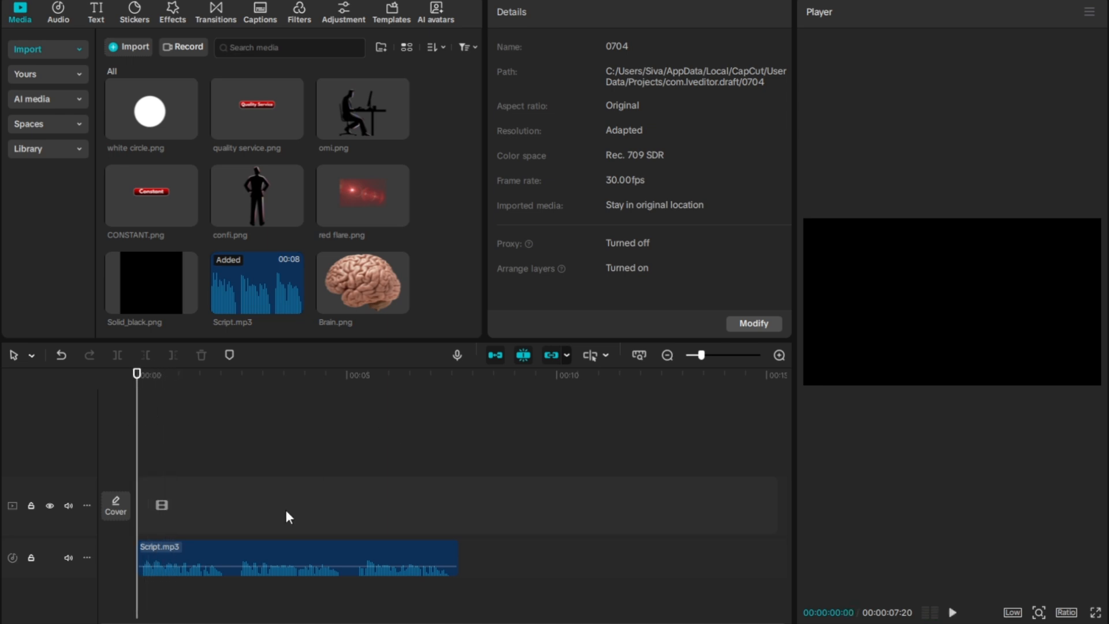
- Place Solid_black.png at the start of the main track and extend it to 00:00:07:20, matching the end of Script.mp3
mouse_move(190, 298)
drag(105, 292, 149, 504)
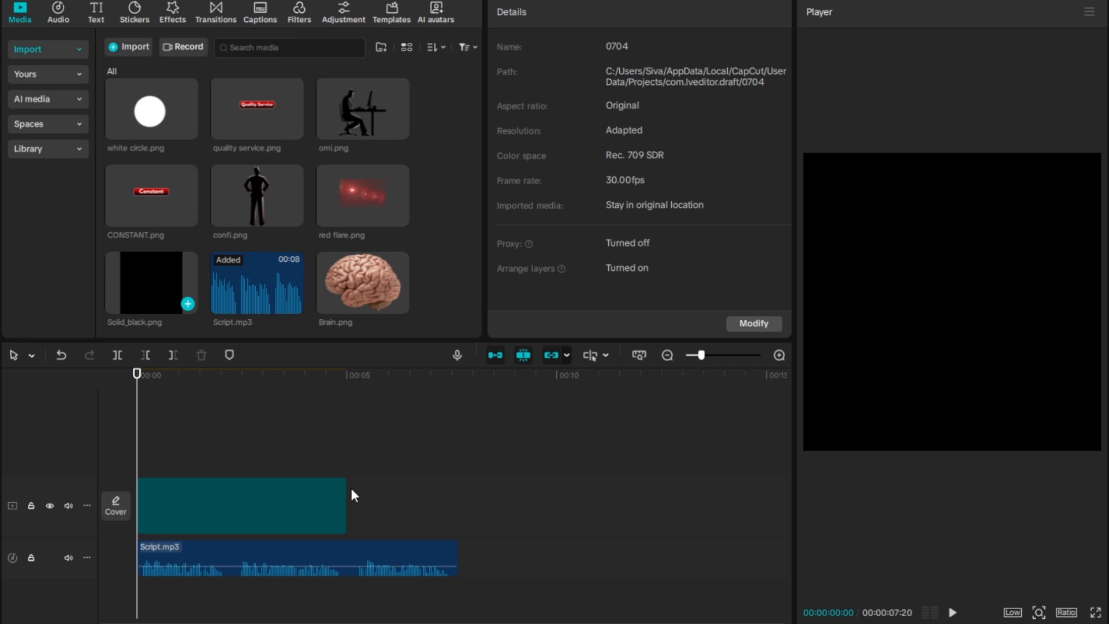
drag(345, 504, 451, 510)
click(420, 447)
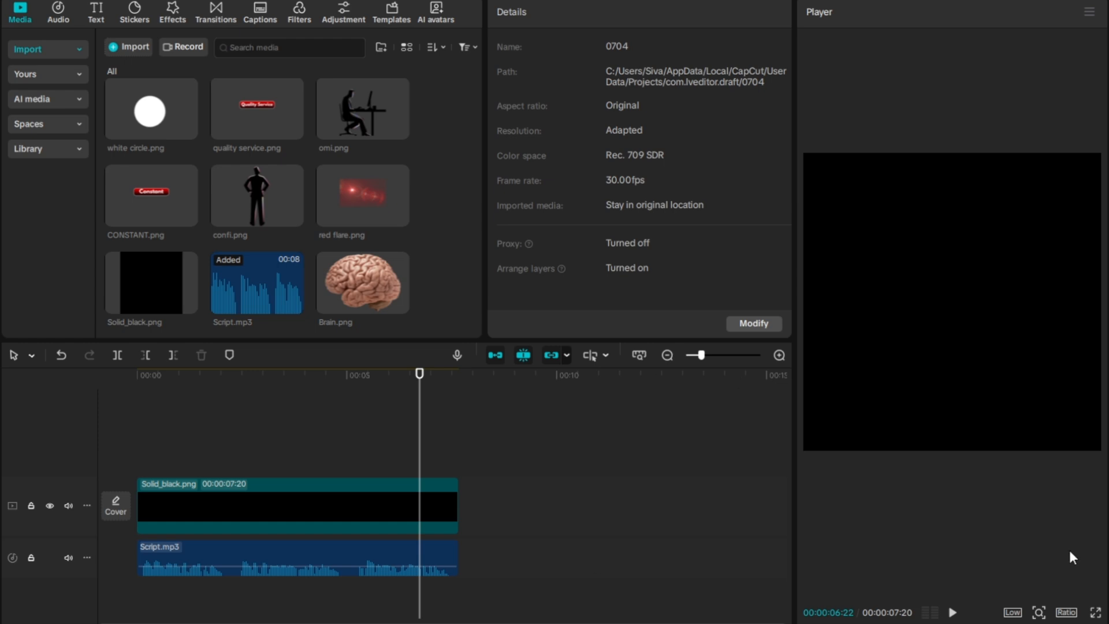
- Set the project's aspect ratio to 9:16 and the preview quality to Full
click(1066, 612)
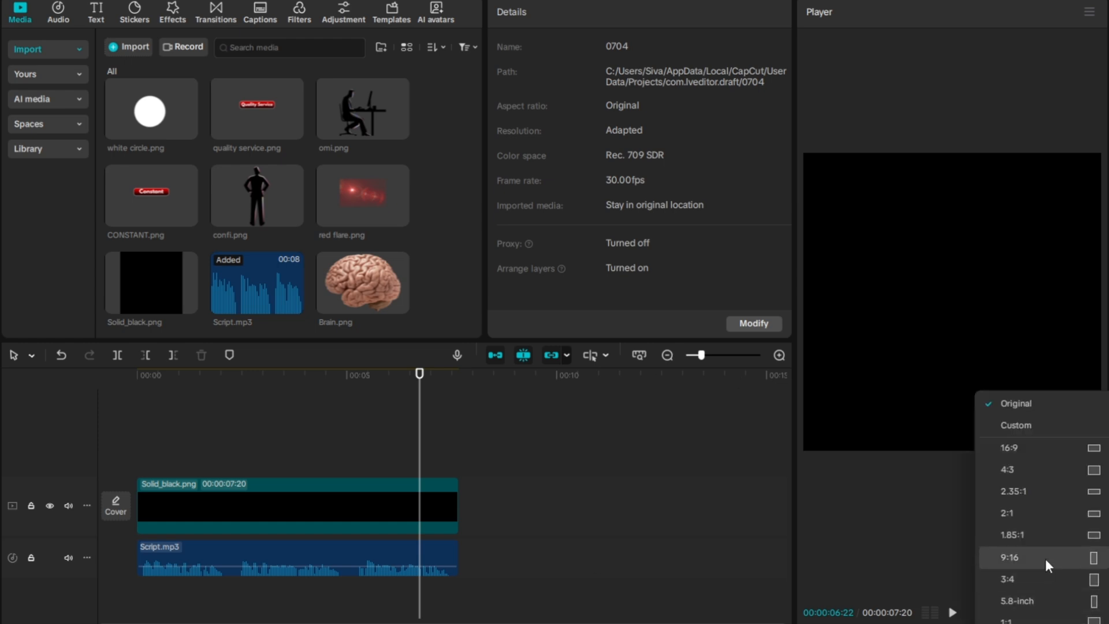
click(1063, 557)
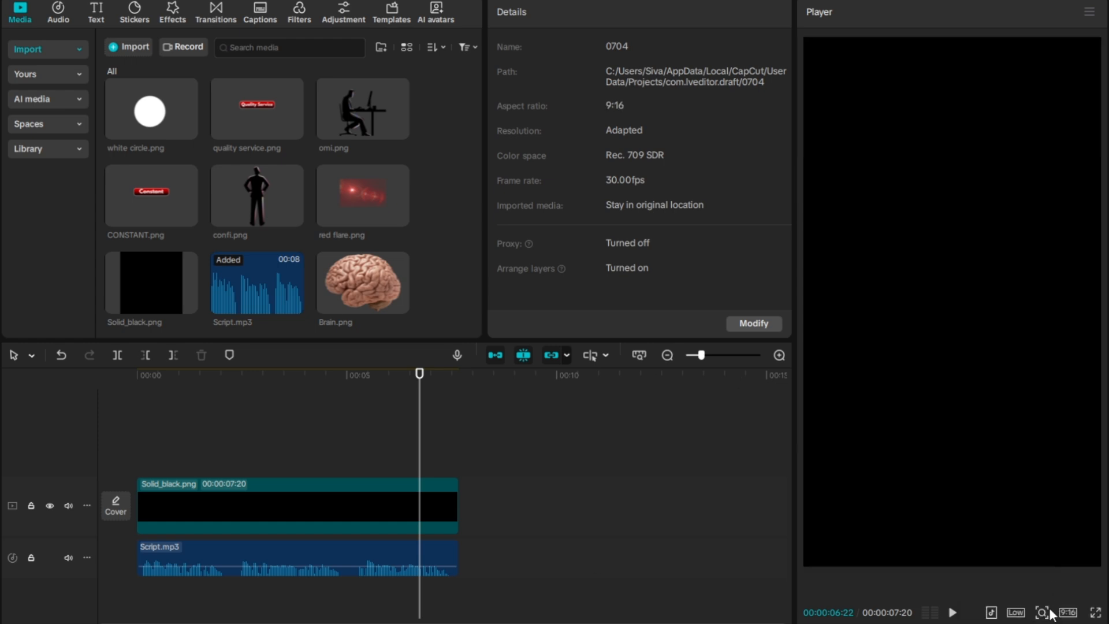
click(1017, 614)
click(889, 502)
- Place red flare.png at the start of the timeline on a new track above the black background
drag(418, 404, 52, 387)
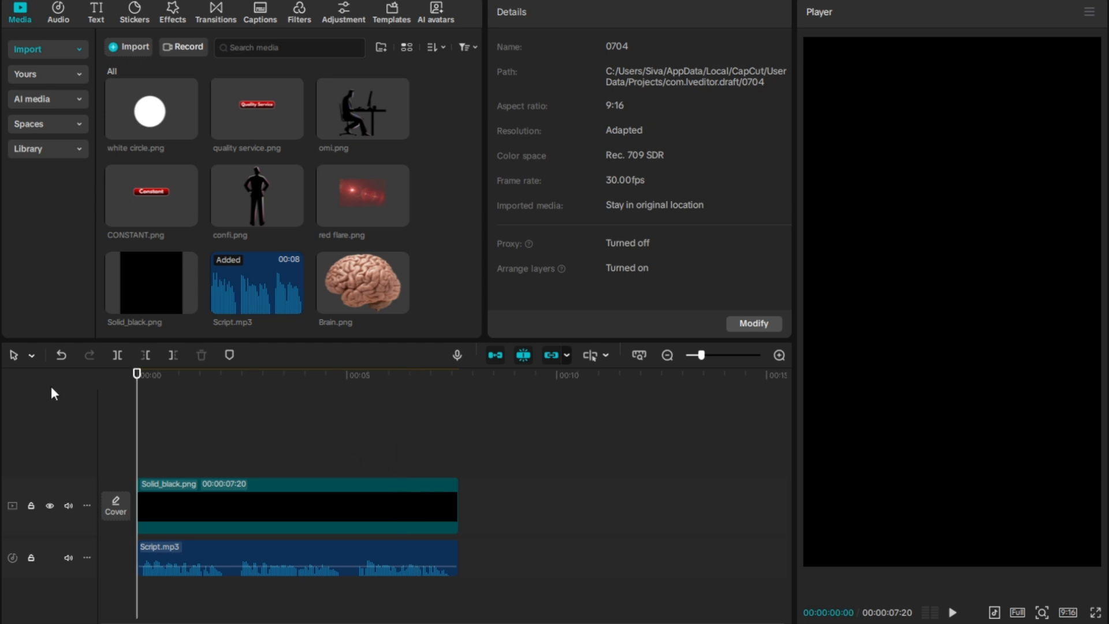
mouse_move(305, 297)
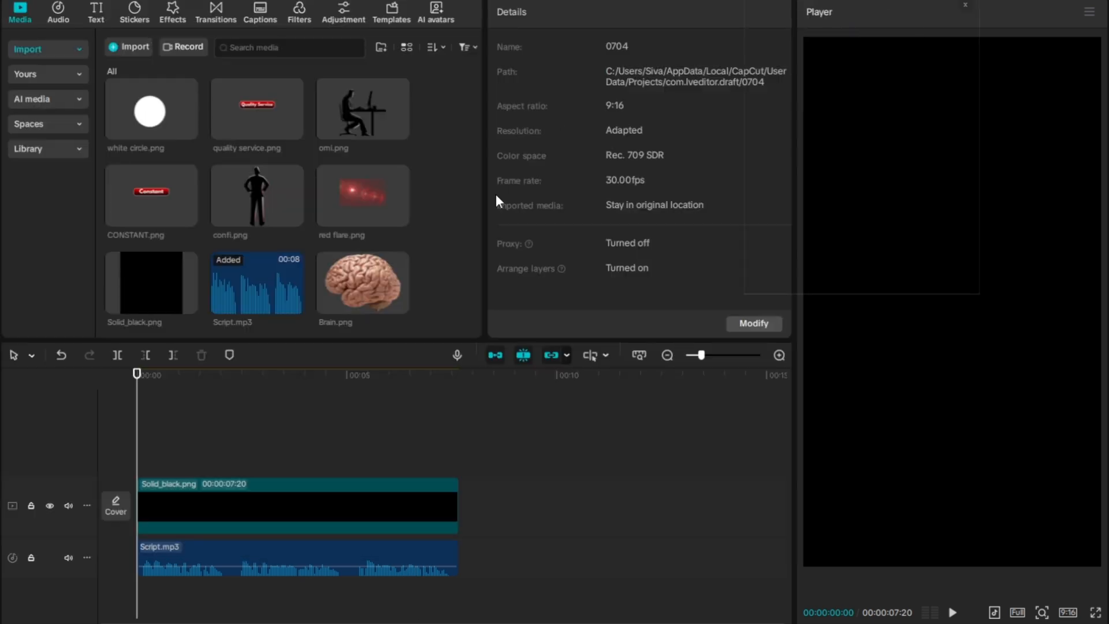
mouse_move(361, 199)
drag(360, 198, 130, 456)
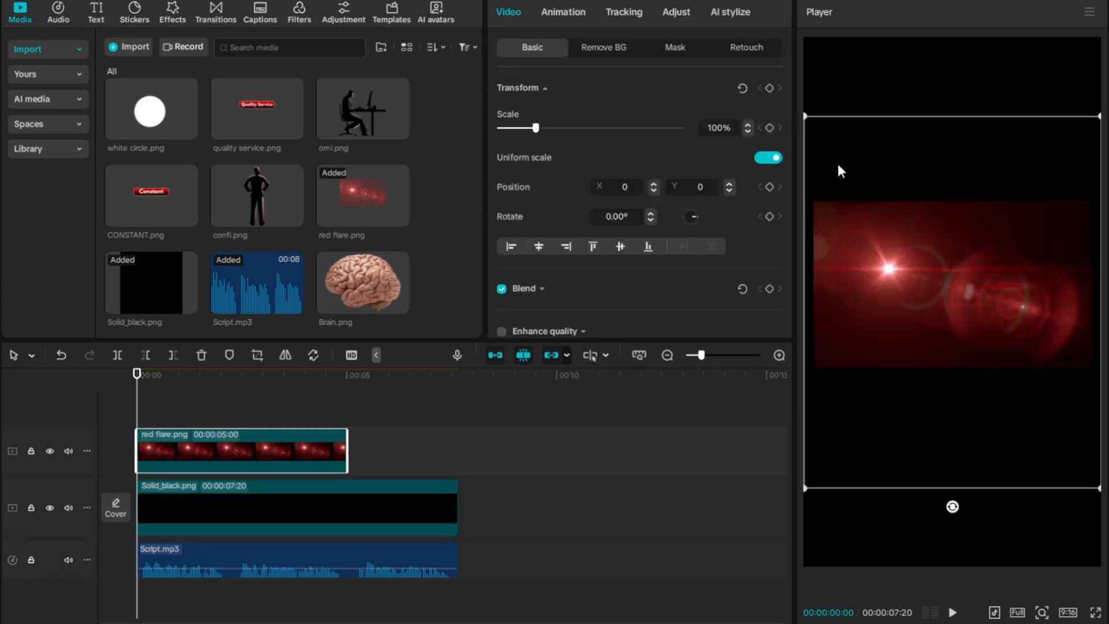
- Scale the red flare up to about 230% and shift it to about X -96, Y -261
drag(805, 116, 737, 32)
drag(1029, 388, 1017, 392)
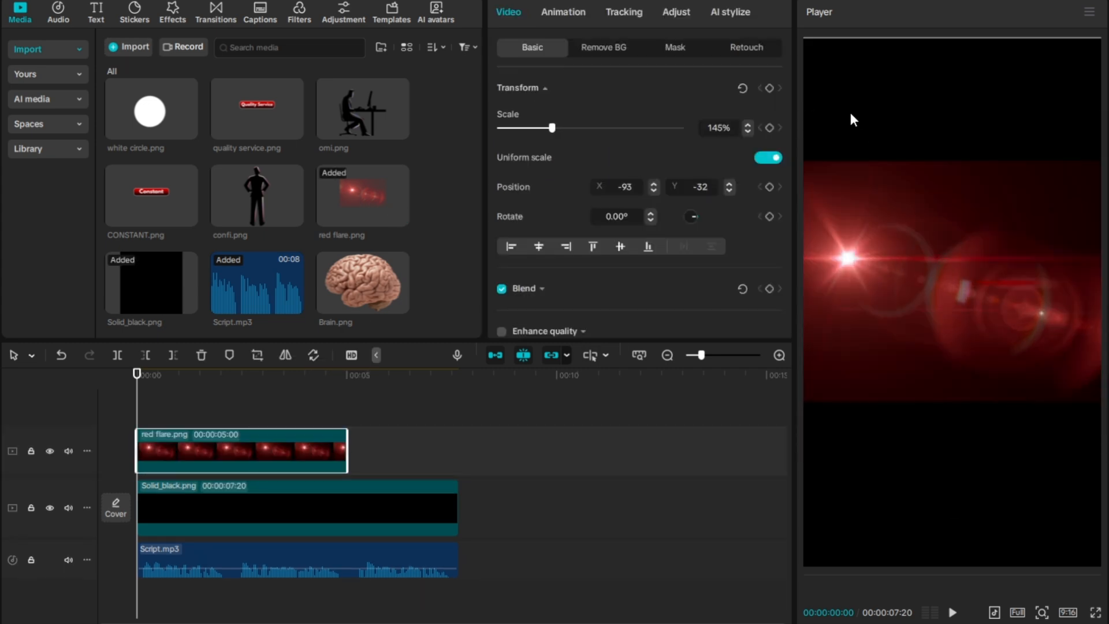
drag(553, 128, 581, 134)
drag(905, 337, 905, 370)
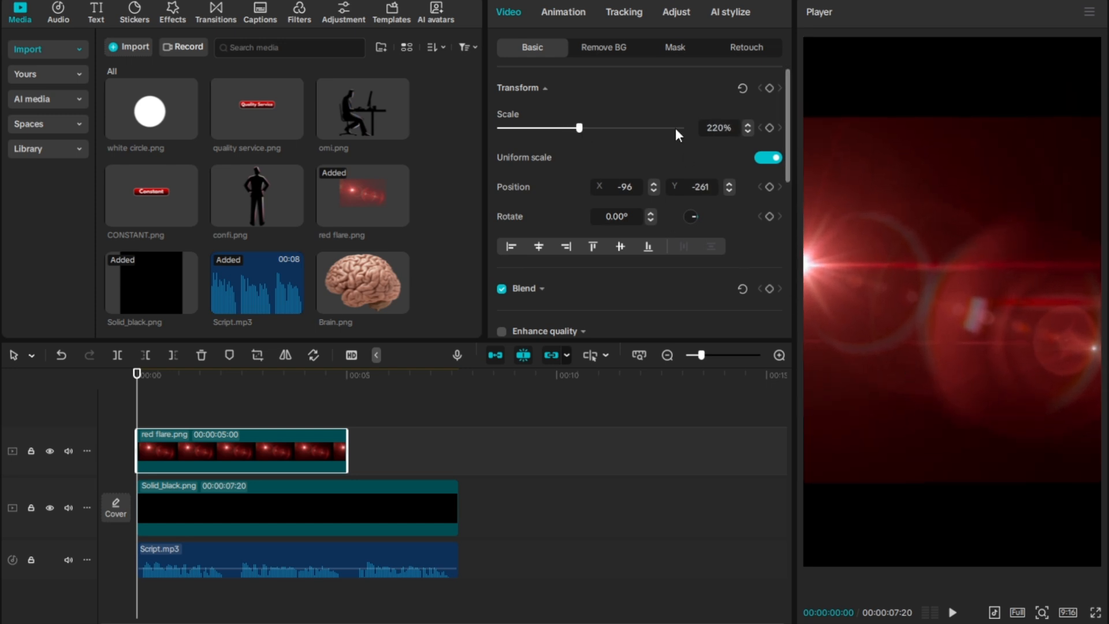
drag(584, 124, 586, 126)
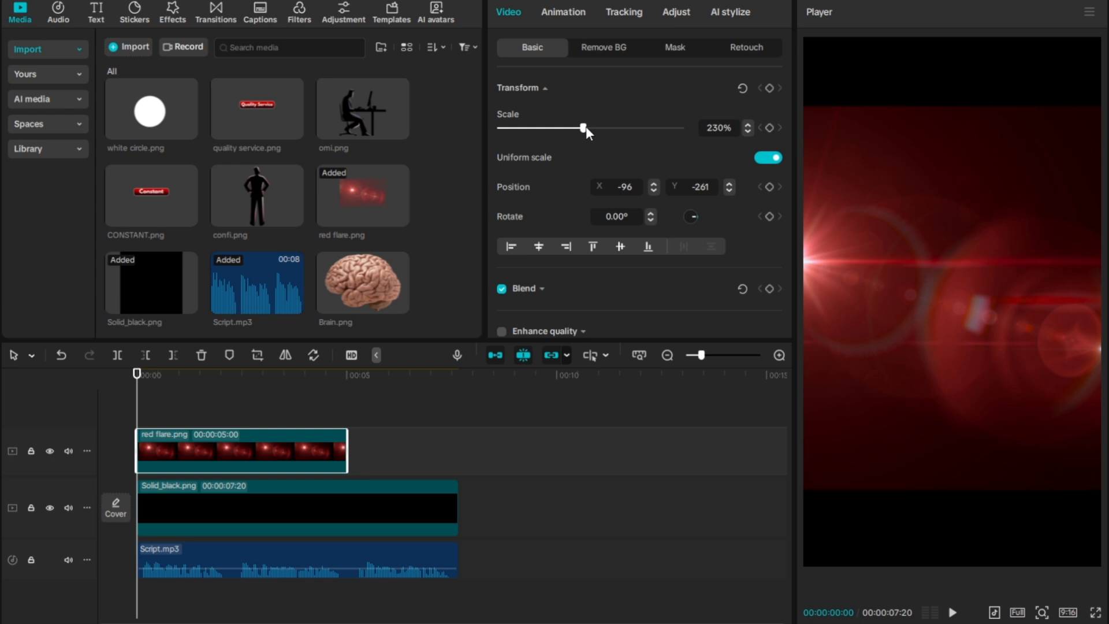
- Add a Filmstrip mask to the red flare and feather its upper and lower edges into the black background
click(675, 49)
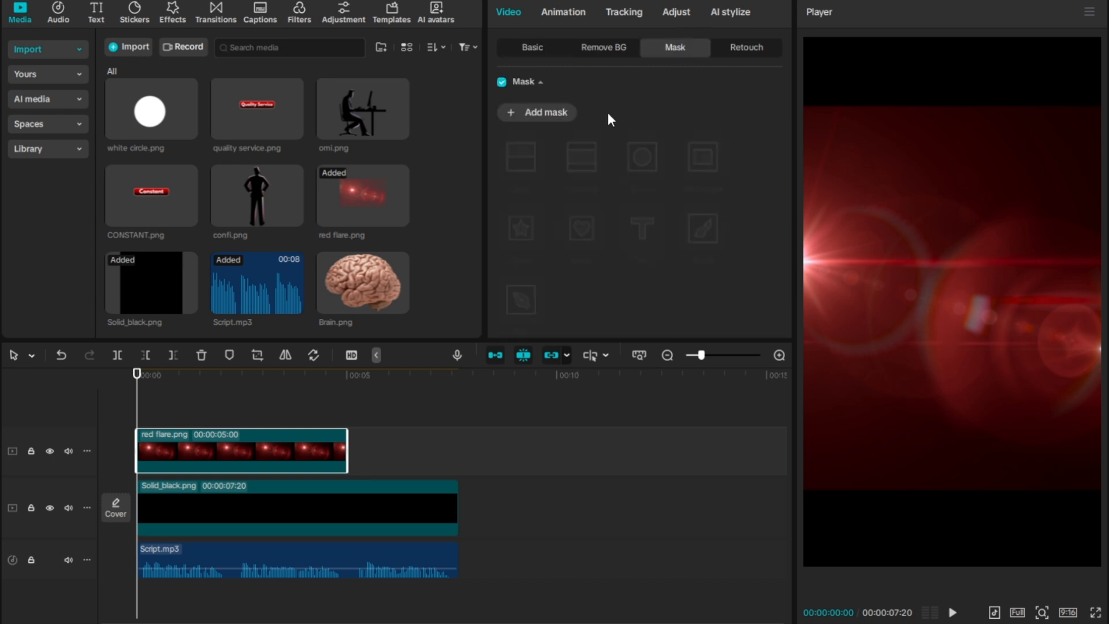
click(547, 114)
click(583, 158)
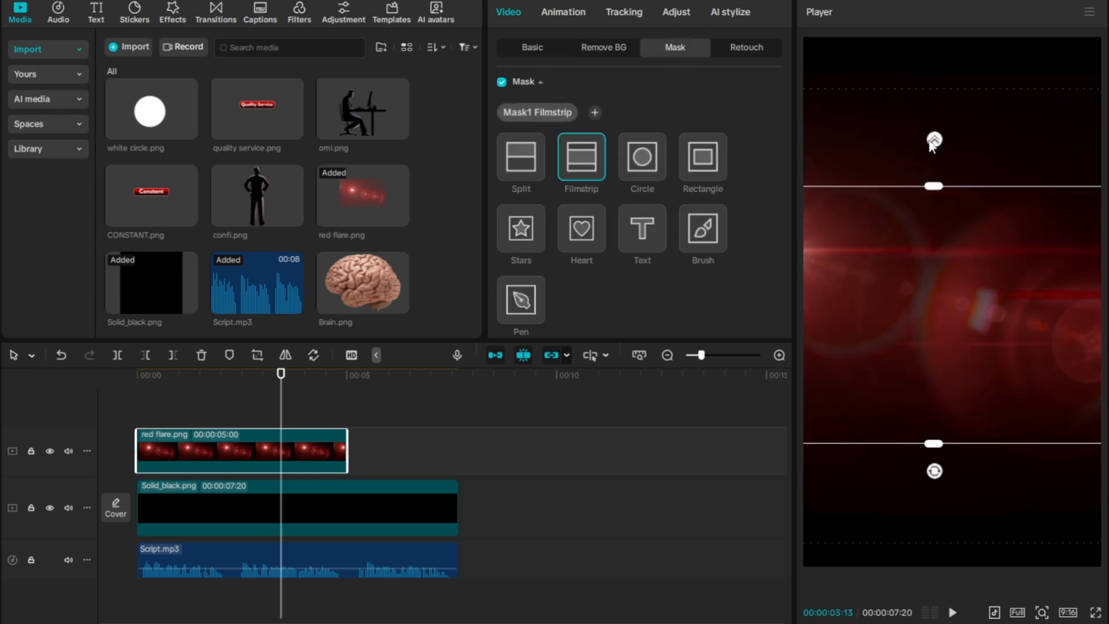
drag(932, 140, 934, 199)
drag(934, 157, 936, 163)
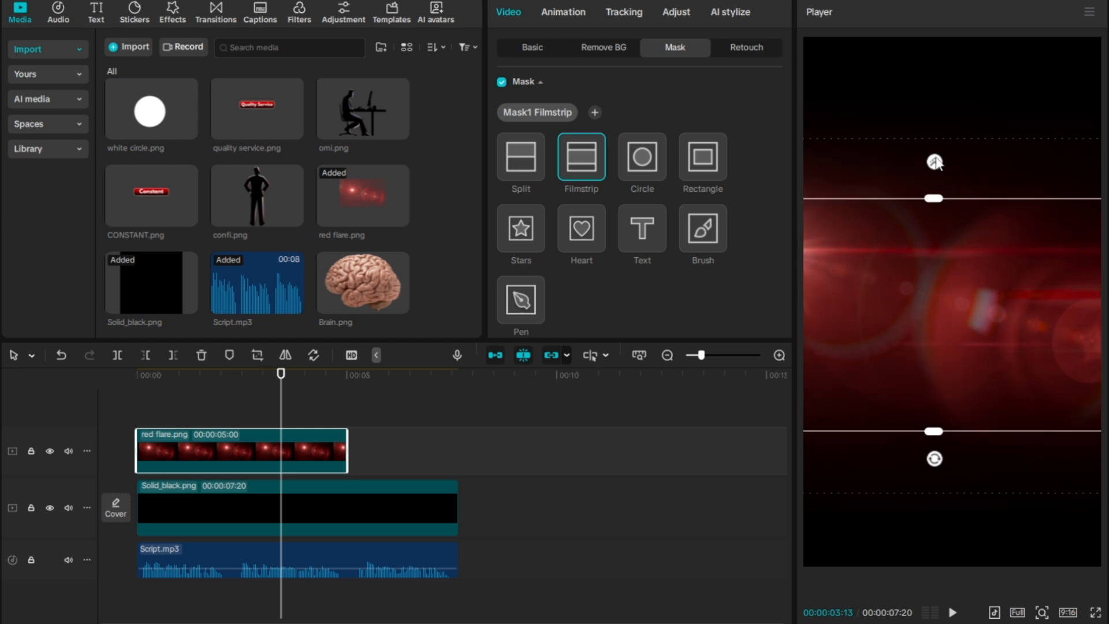
- Set the red flare's opacity to 70% and extend its clip to 00:00:07:20, matching the black background
click(223, 411)
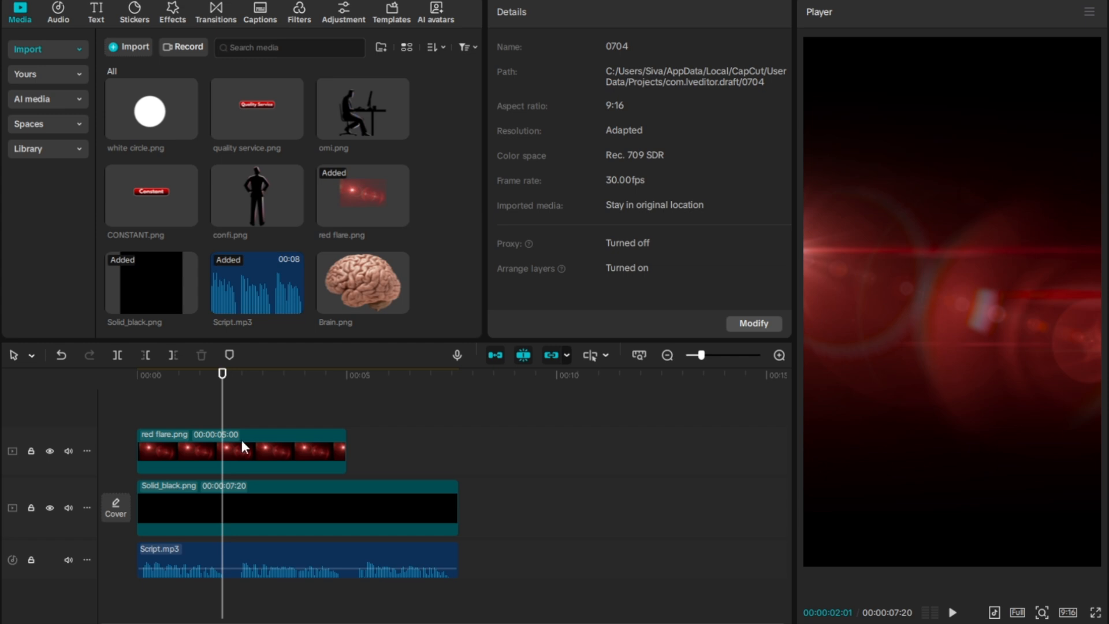
click(340, 458)
click(532, 49)
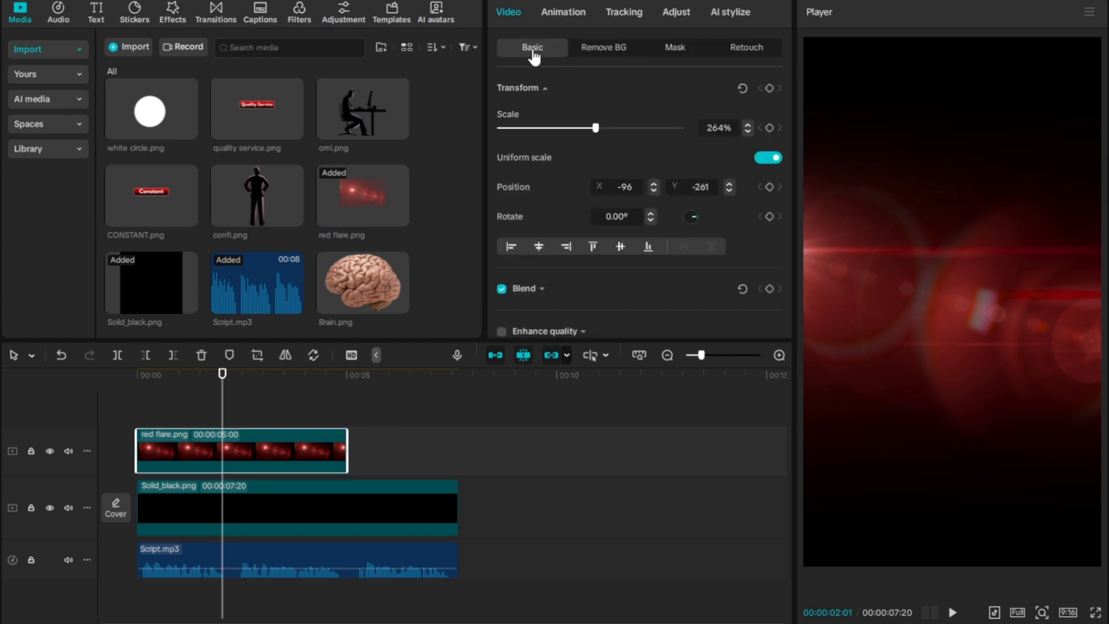
click(545, 288)
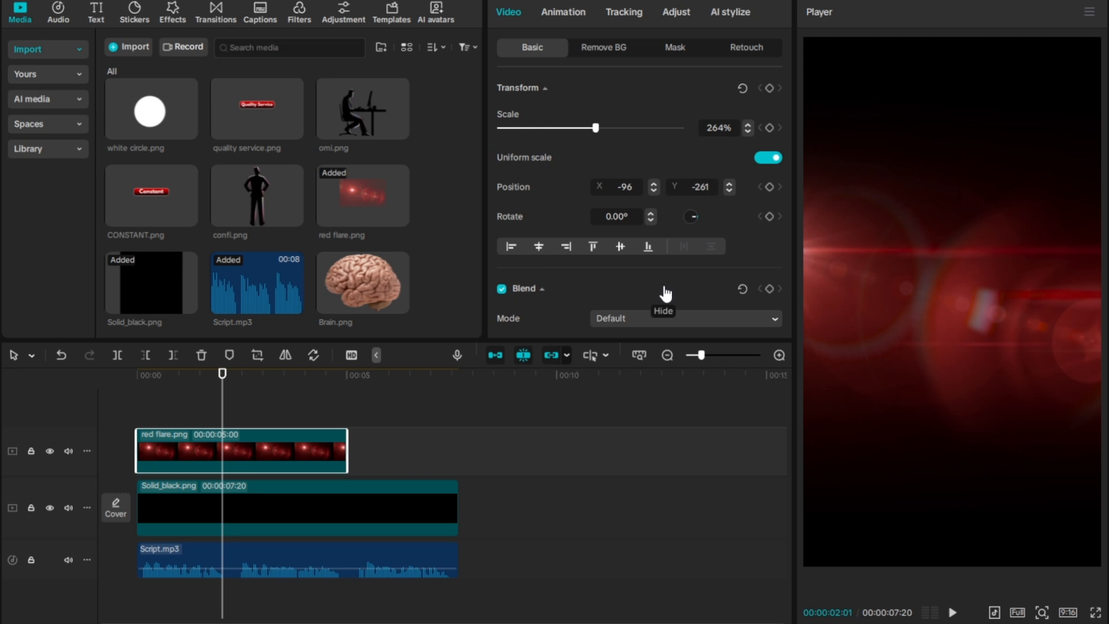
scroll(664, 294, down, 2)
click(720, 305)
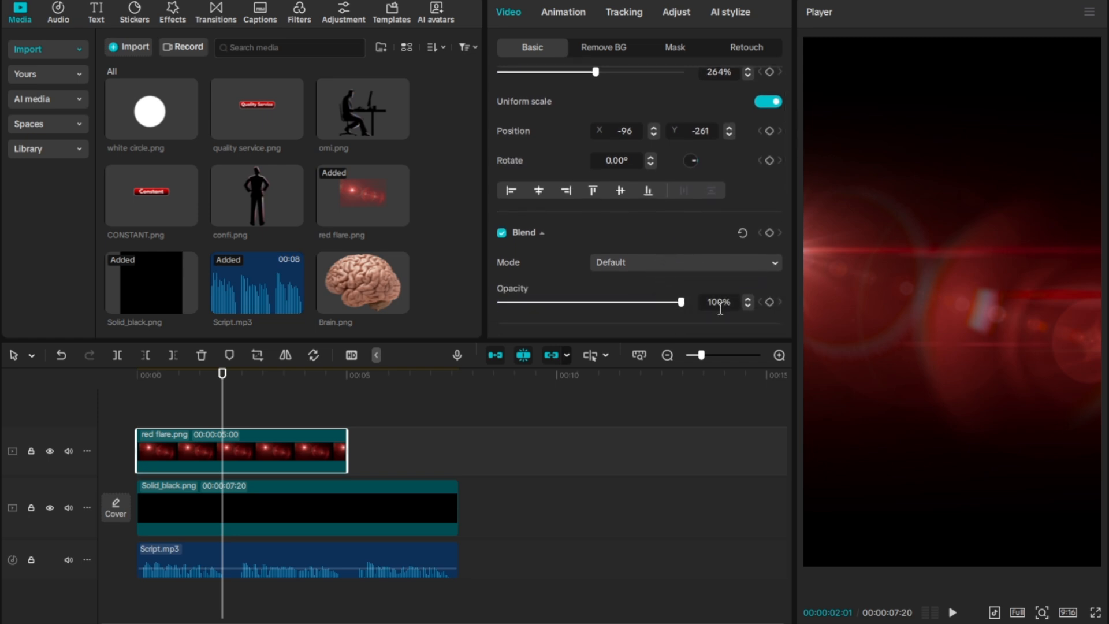
key(BackSpace)
key(BackSpace)
key(BackSpace)
text(70)
key(Return)
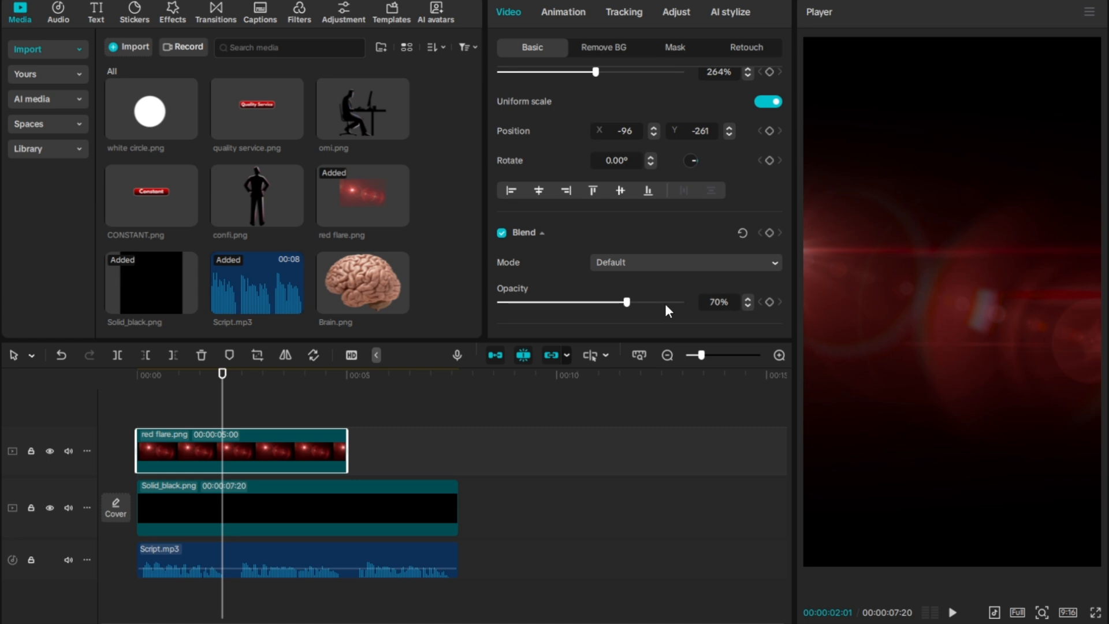
drag(347, 451, 460, 451)
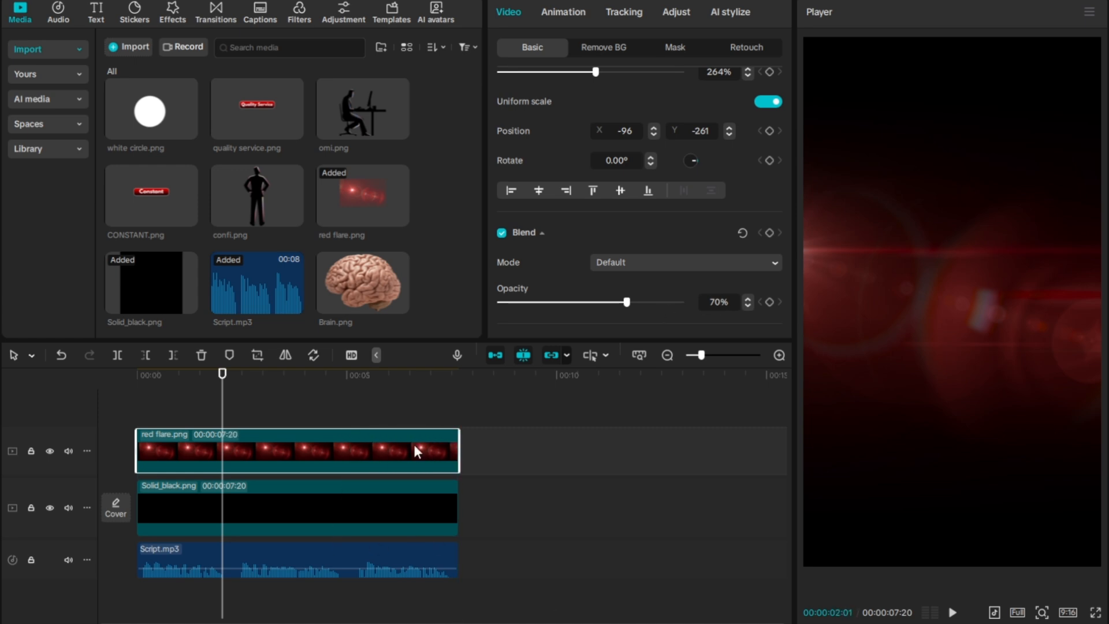
- Add a default text clip at the start of the timeline above the red flare, with the text "2"
drag(157, 405, 137, 409)
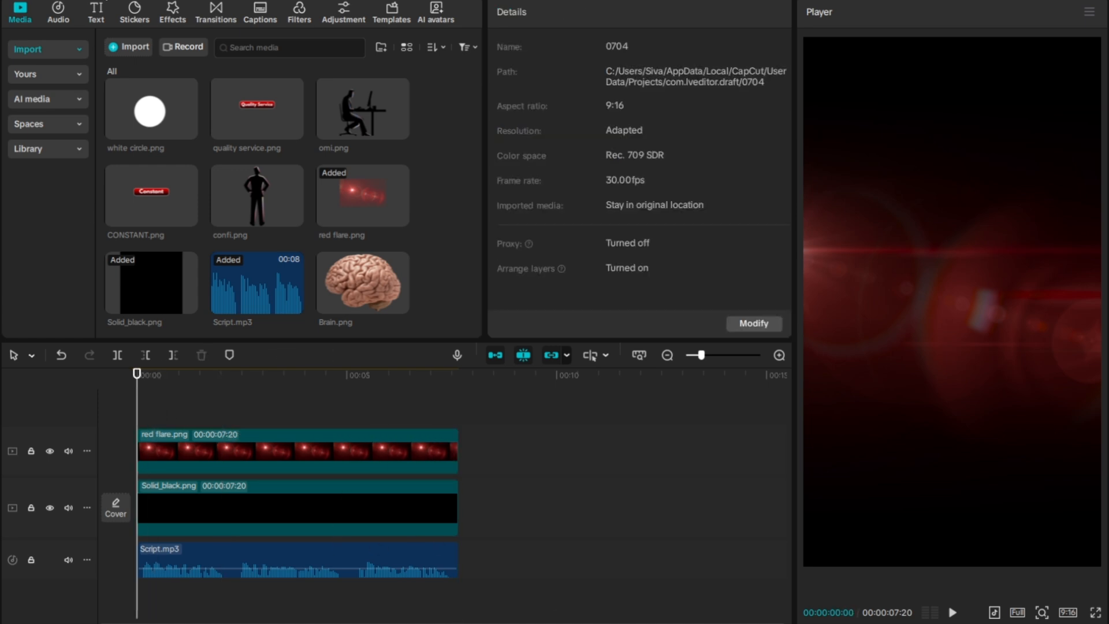
click(110, 17)
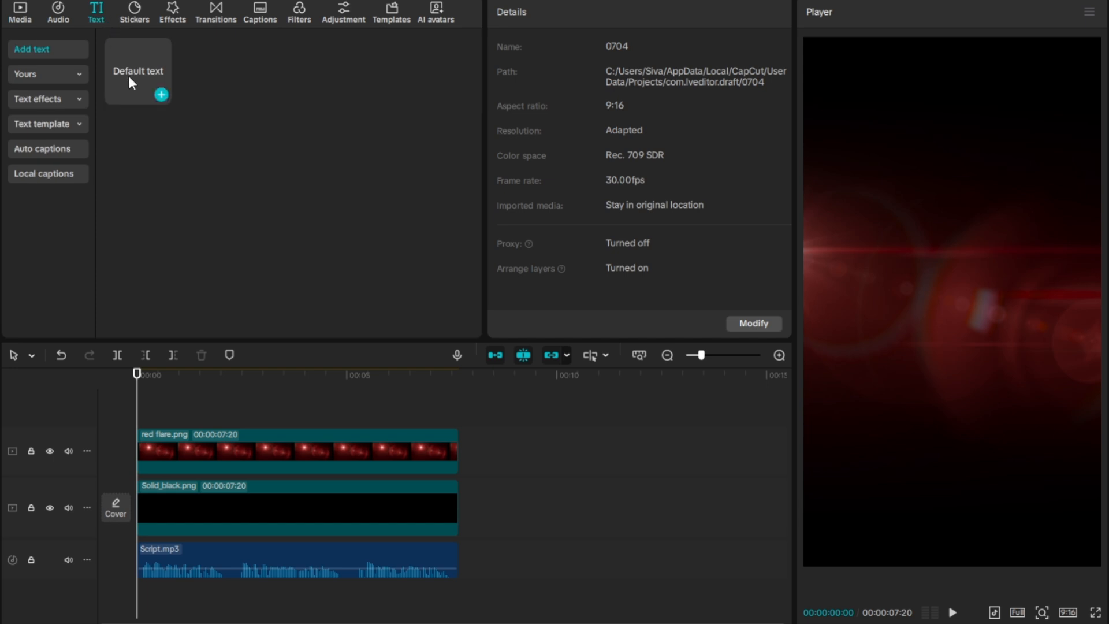
drag(128, 76, 144, 414)
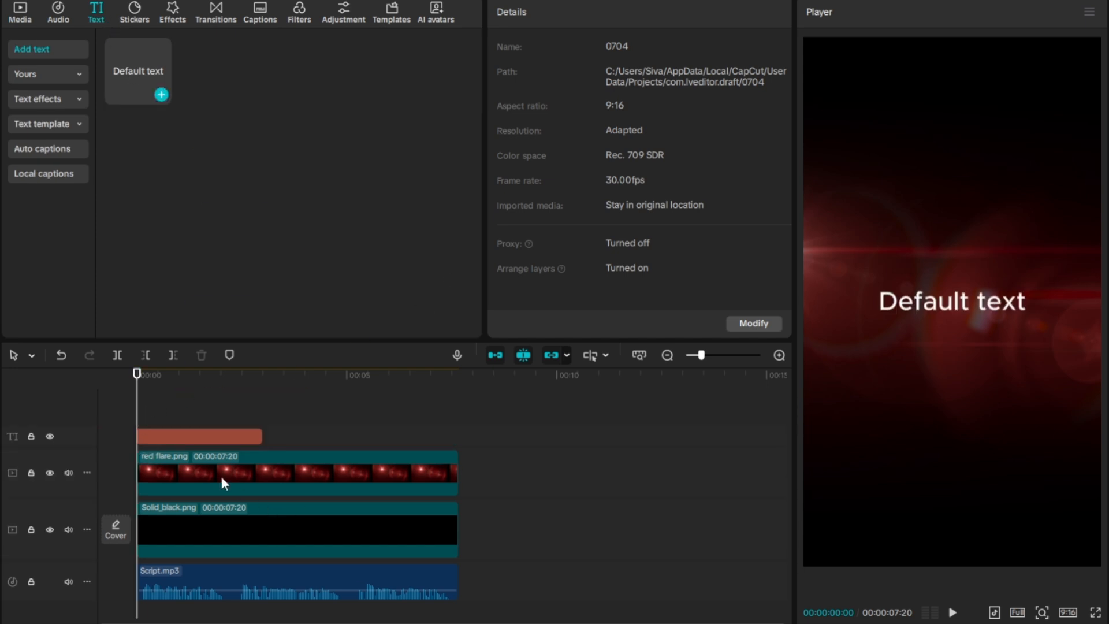
click(228, 437)
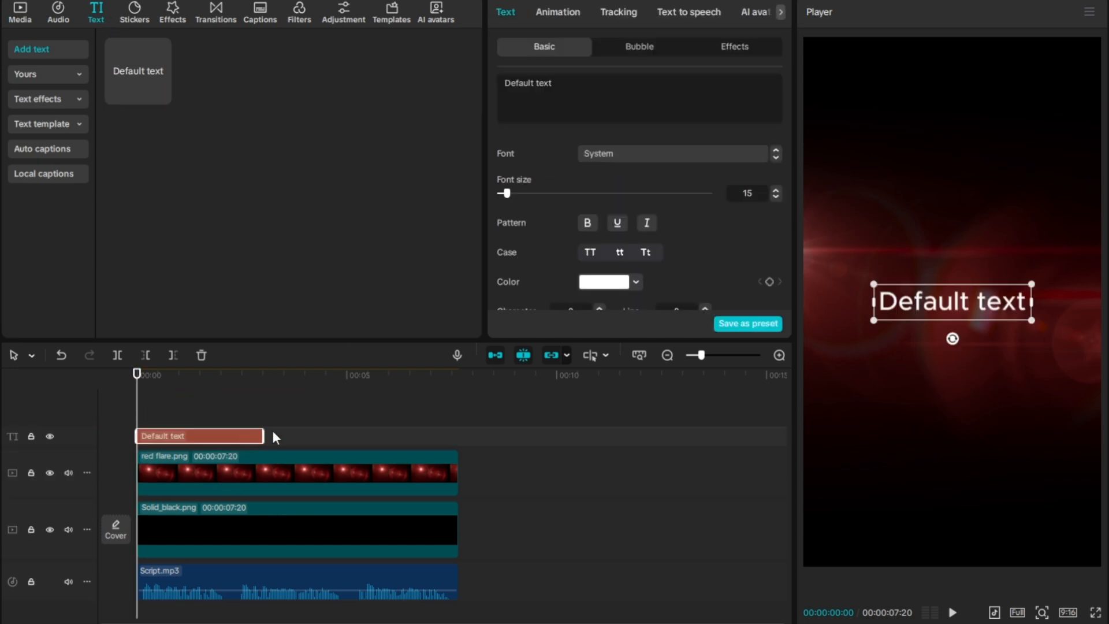
triple_click(574, 90)
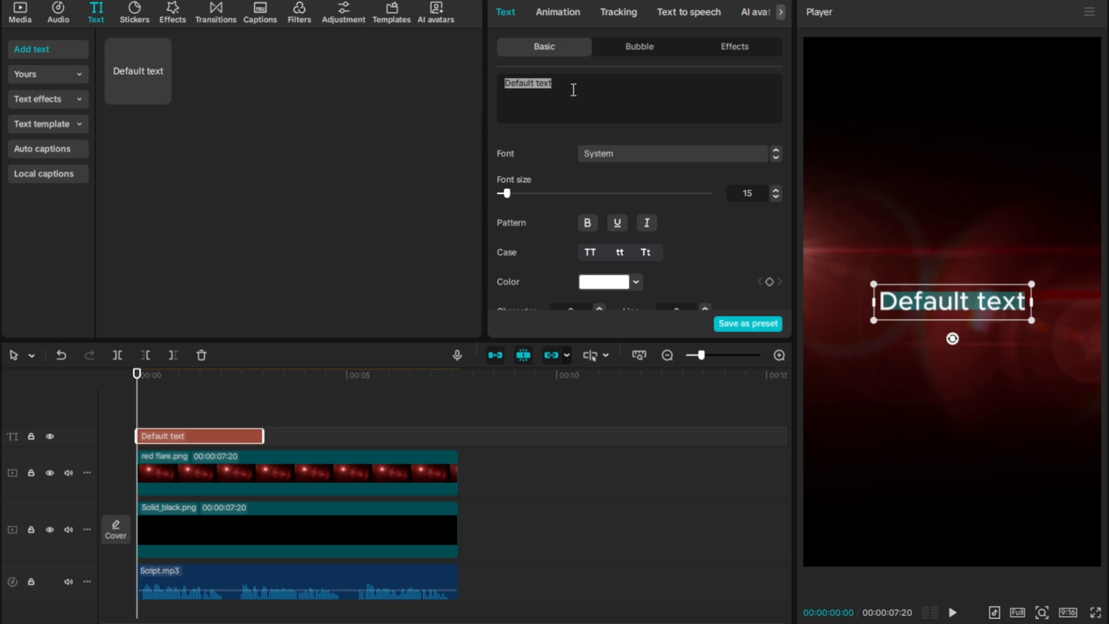
key(BackSpace)
text(1)
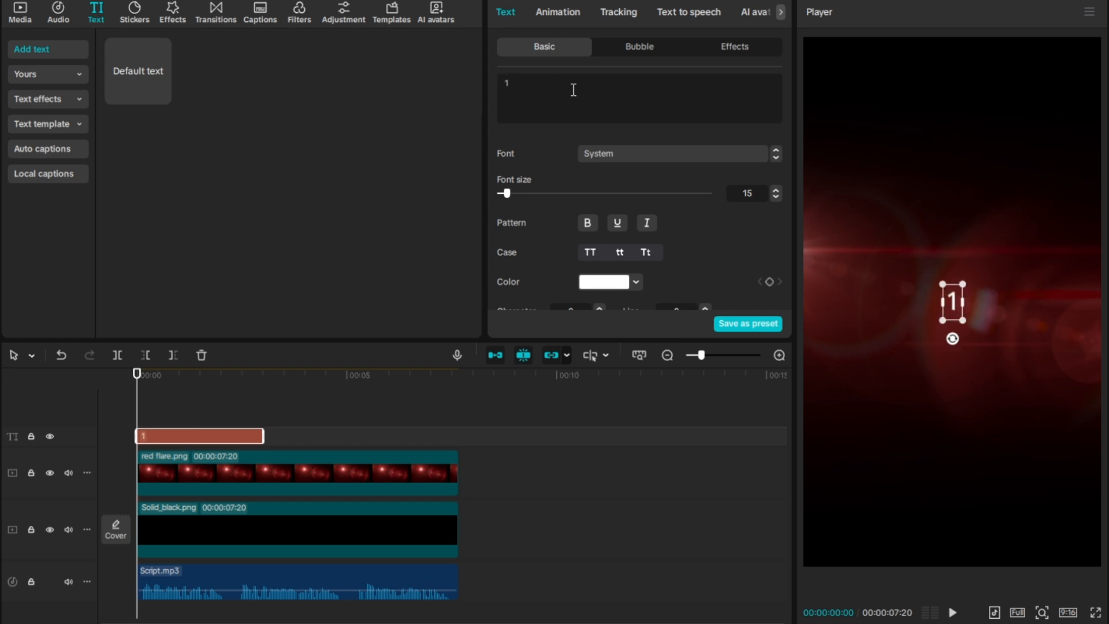
key(BackSpace)
text(2)
- Set the font of the "2" text to BrasikaDisplayTrial-Regular
click(638, 172)
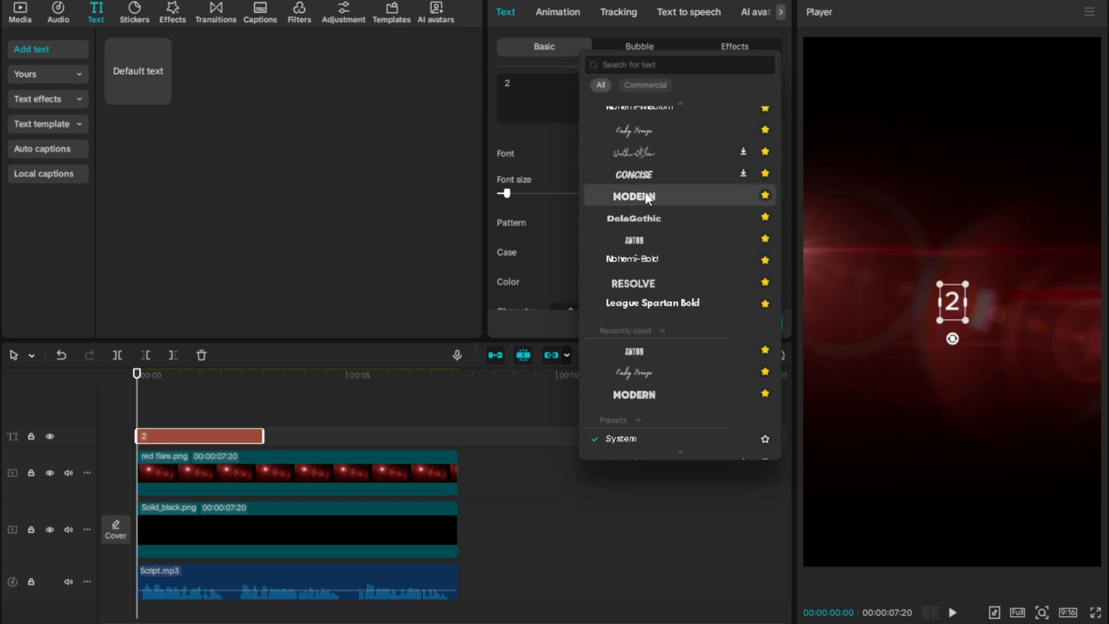
scroll(653, 335, down, 5)
scroll(649, 349, up, 6)
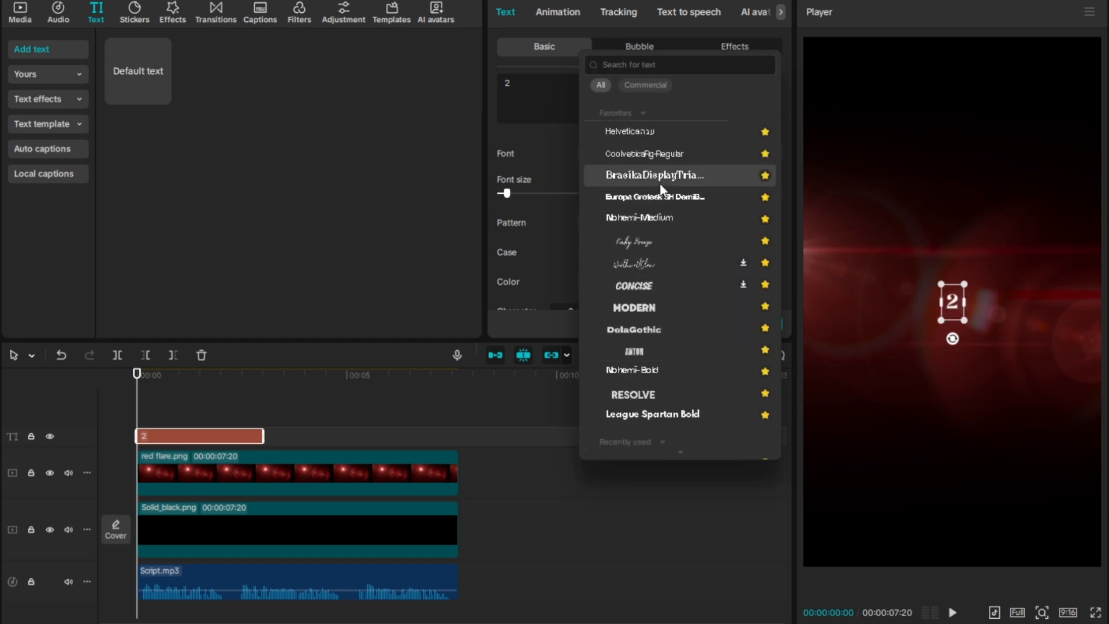
click(661, 184)
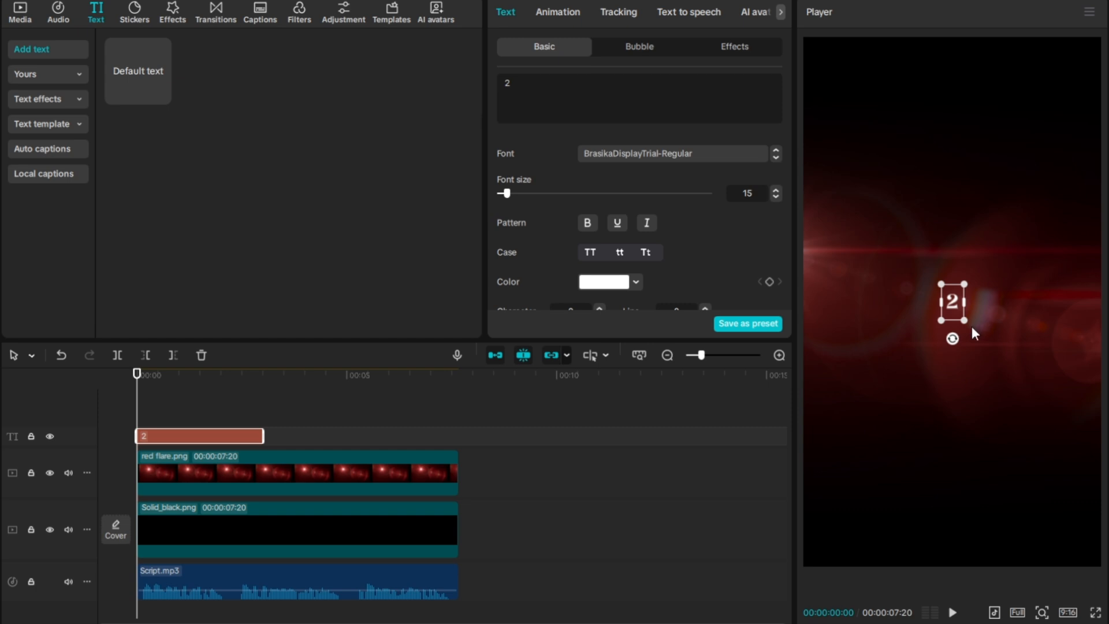
- Enlarge and italicize the "2" and position it in the upper-left area of the video frame
drag(965, 320, 1042, 410)
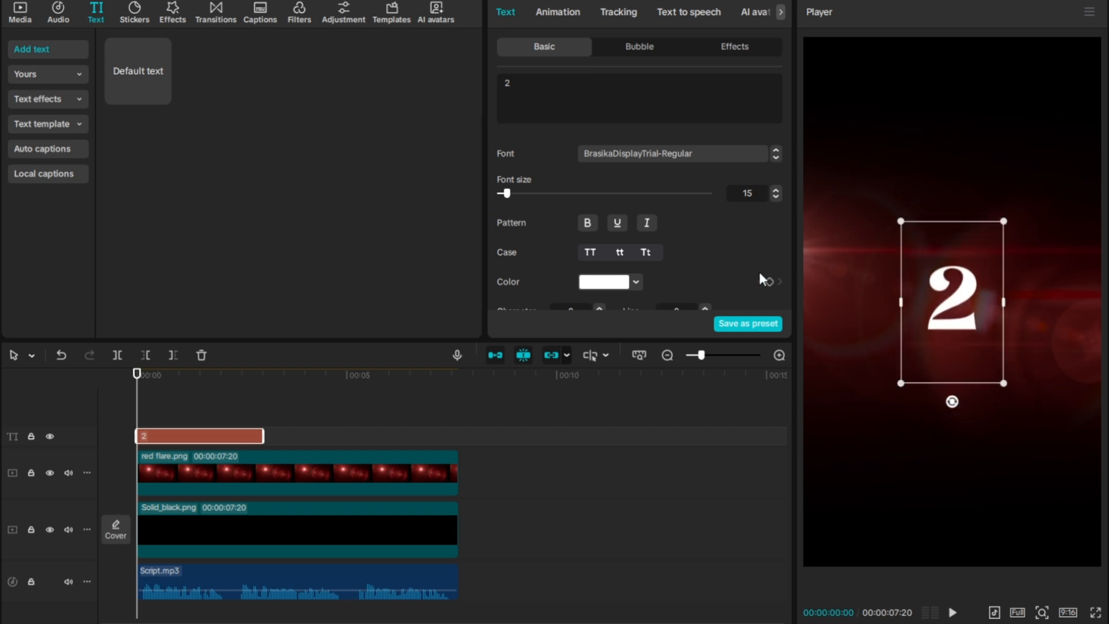
click(650, 227)
drag(972, 364, 906, 275)
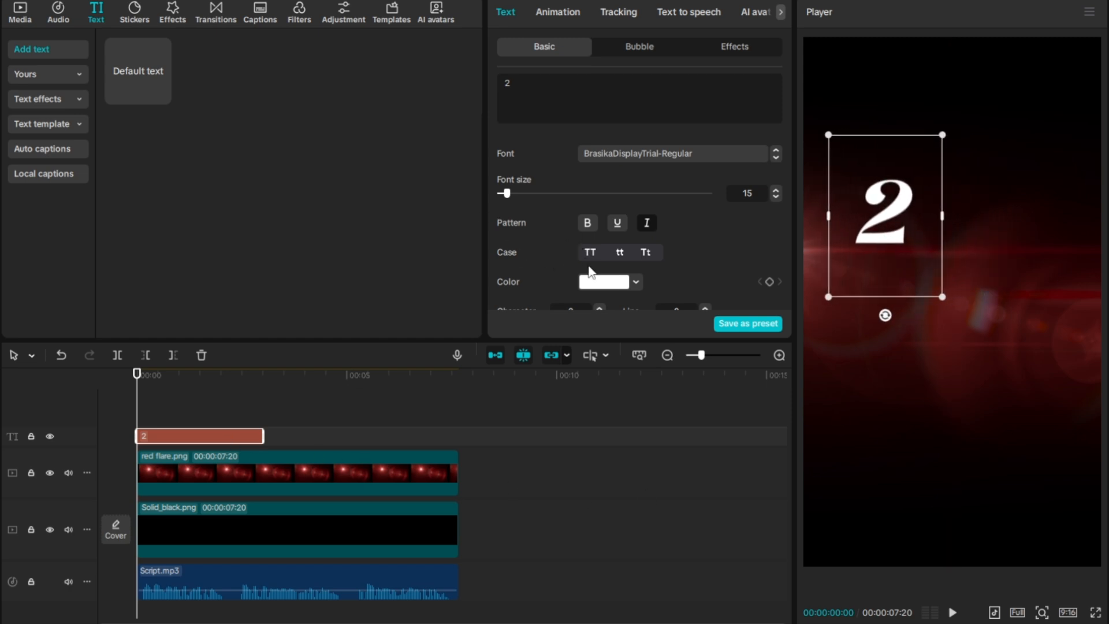
- Set the fill color of the "2" text to red, FF0000
click(601, 283)
drag(579, 393, 716, 305)
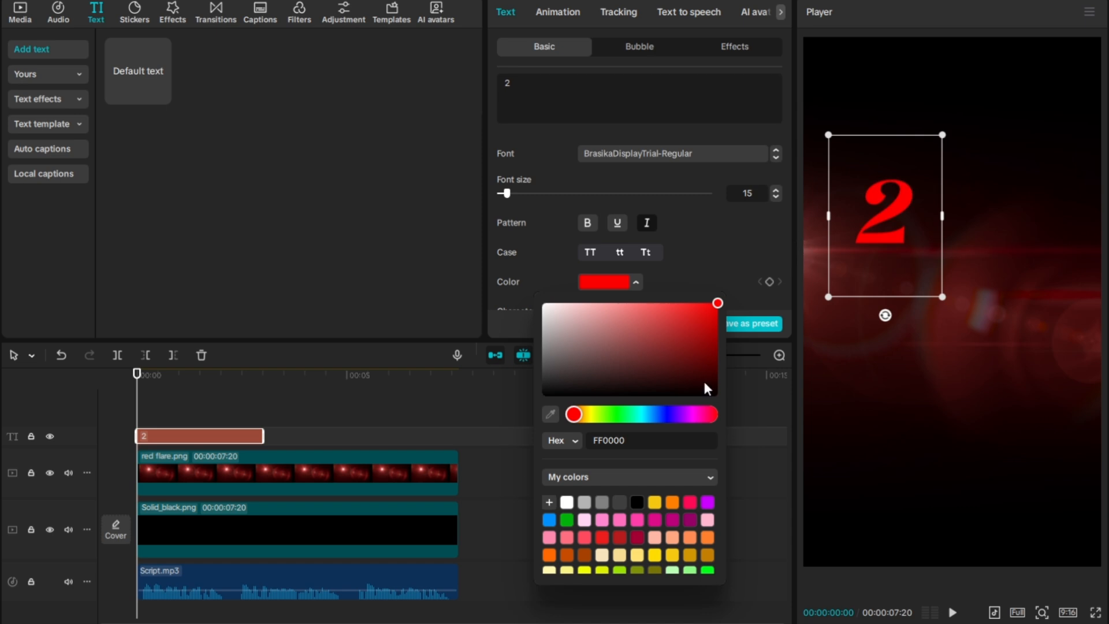
click(687, 282)
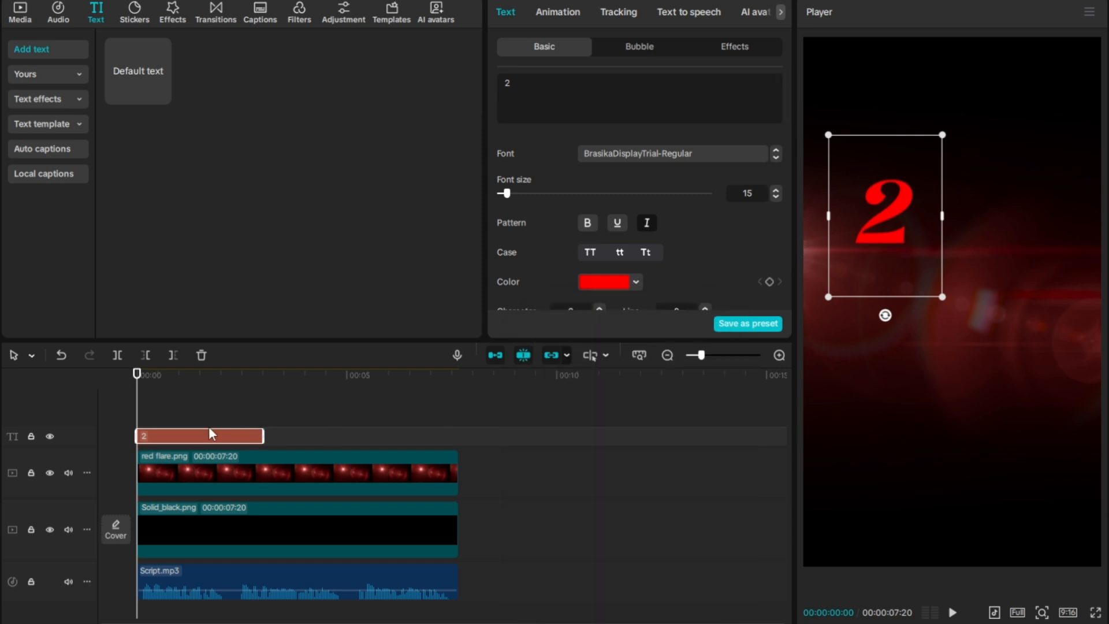
click(546, 15)
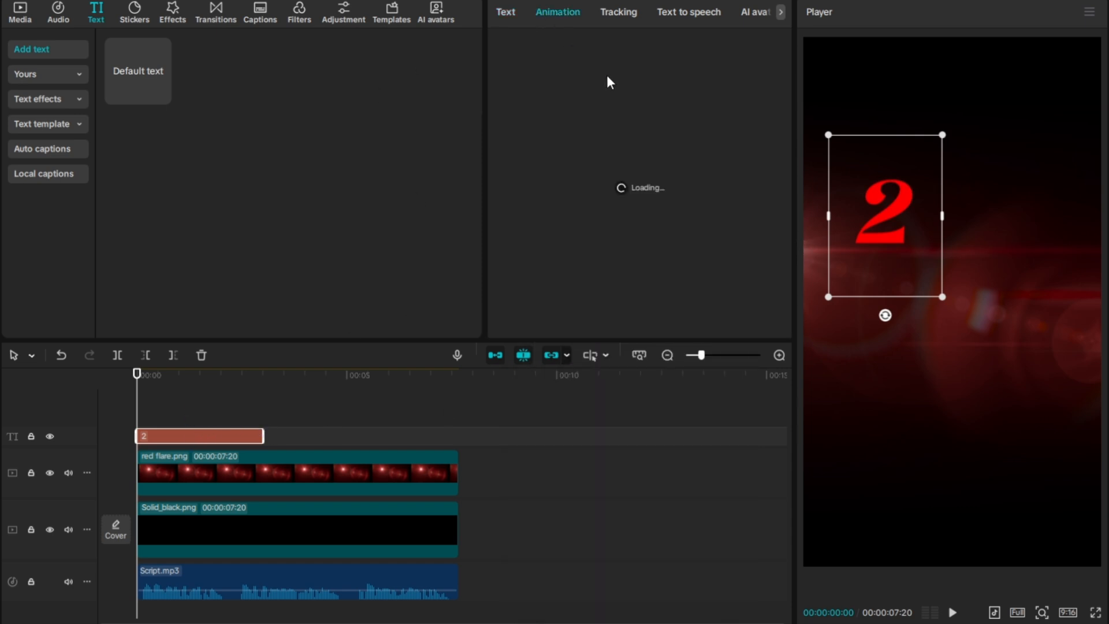
click(500, 12)
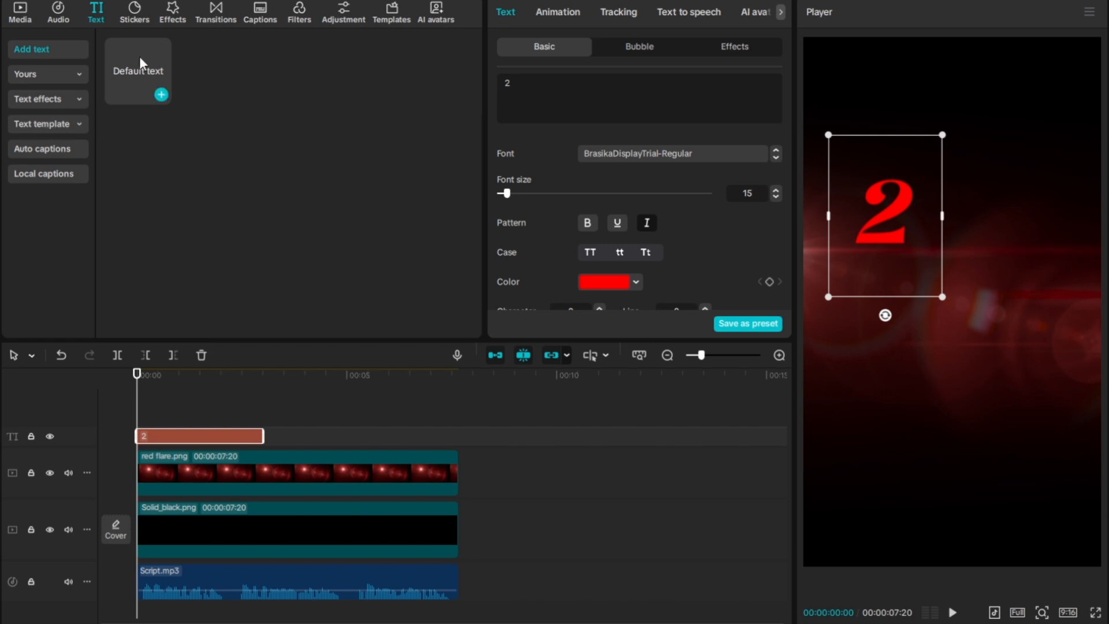
- Add another default text clip at the start of the timeline above the "2" clip, with the text "Game"
drag(144, 75, 148, 431)
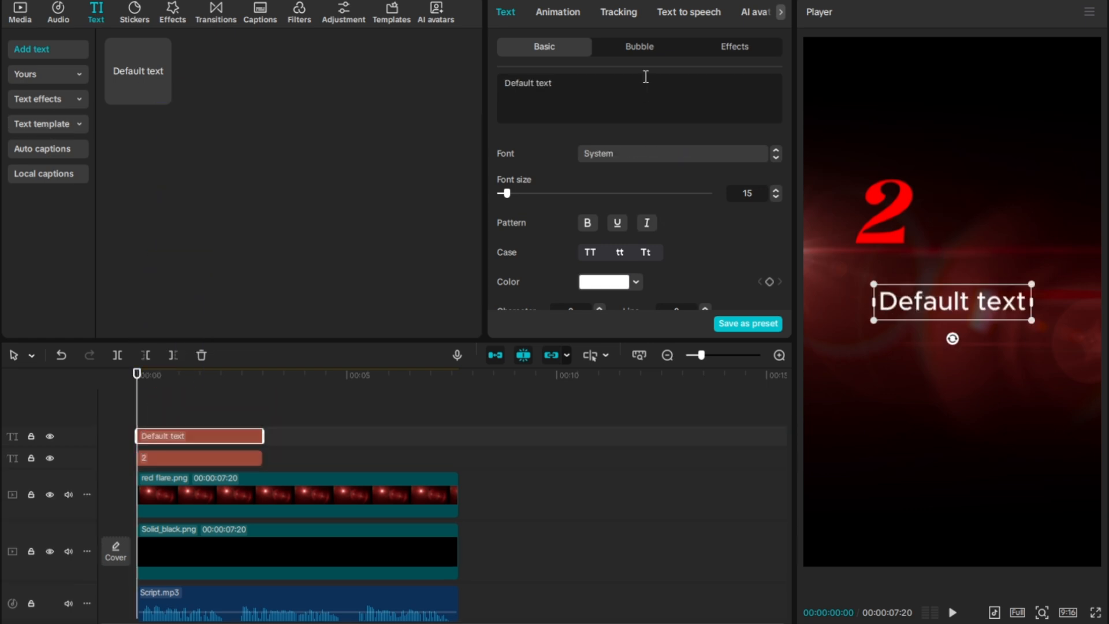
double_click(575, 85)
click(573, 80)
key(BackSpace)
key(BackSpace)
key(BackSpace)
key(BackSpace)
key(BackSpace)
key(BackSpace)
key(BackSpace)
key(BackSpace)
key(BackSpace)
key(BackSpace)
key(BackSpace)
key(BackSpace)
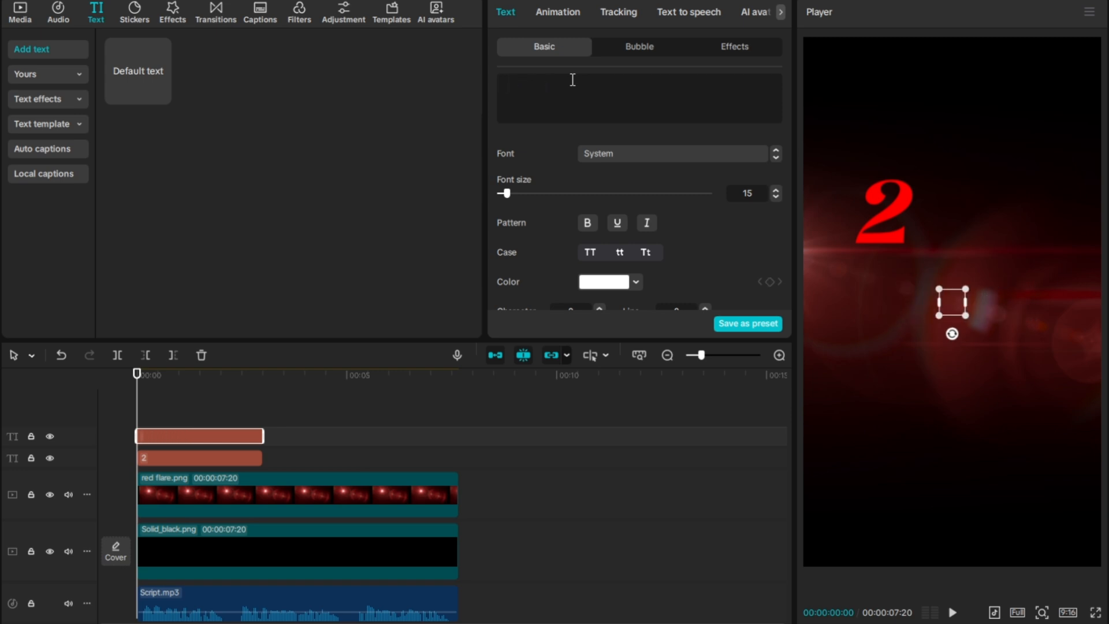
text(Gm)
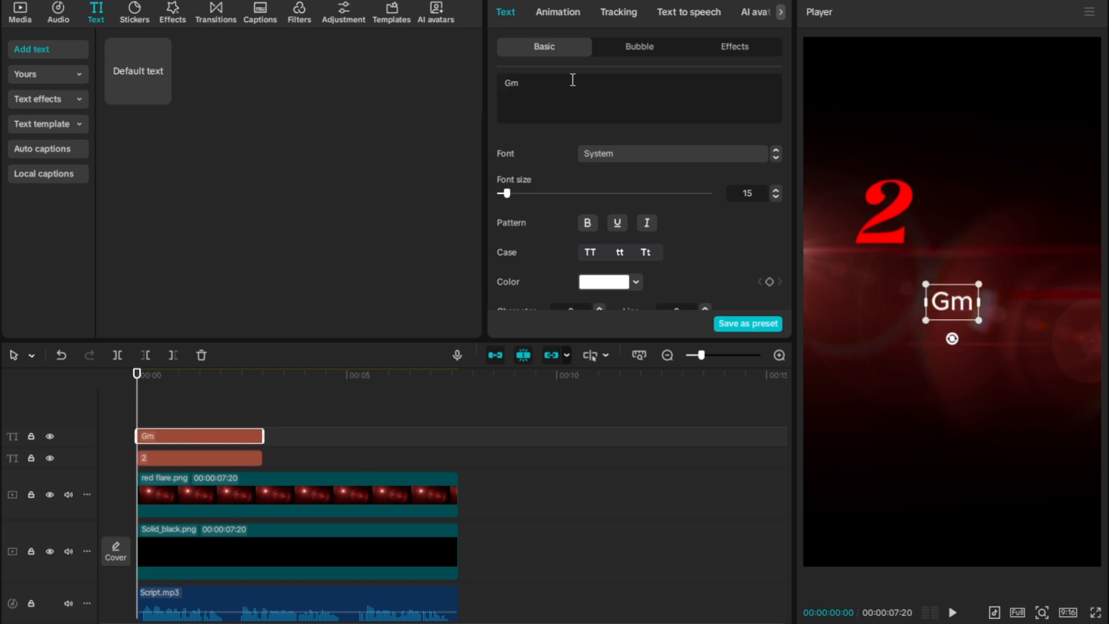
key(BackSpace)
text(ame)
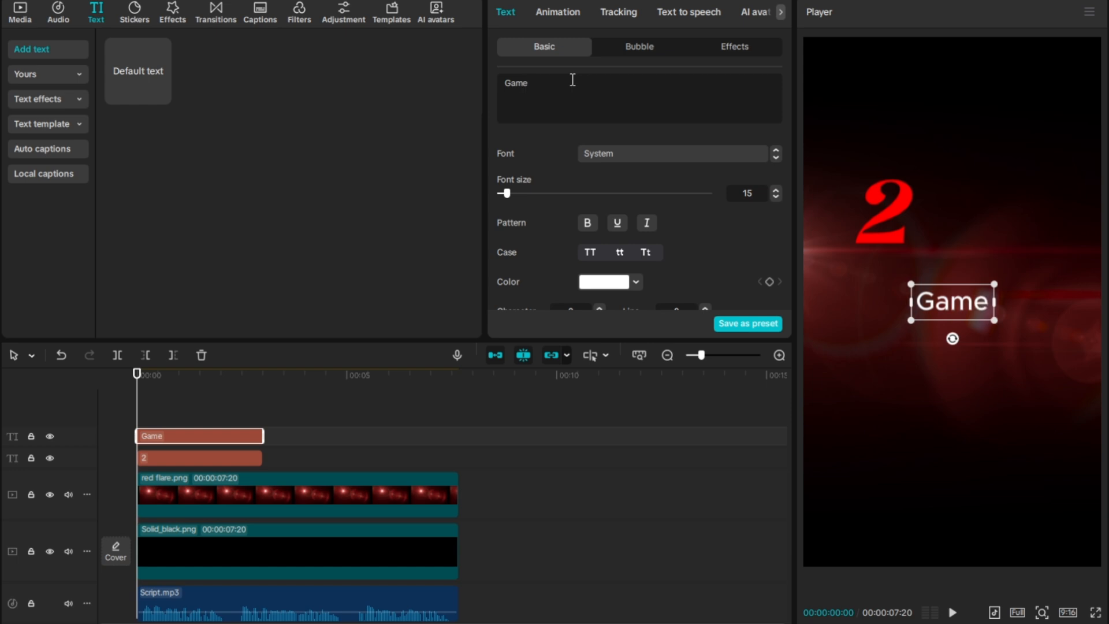
- Style "Game" in italic BrasikaDisplayTrial-Regular, enlarge it slightly, and place it directly beside the upper part of the red "2"
click(623, 152)
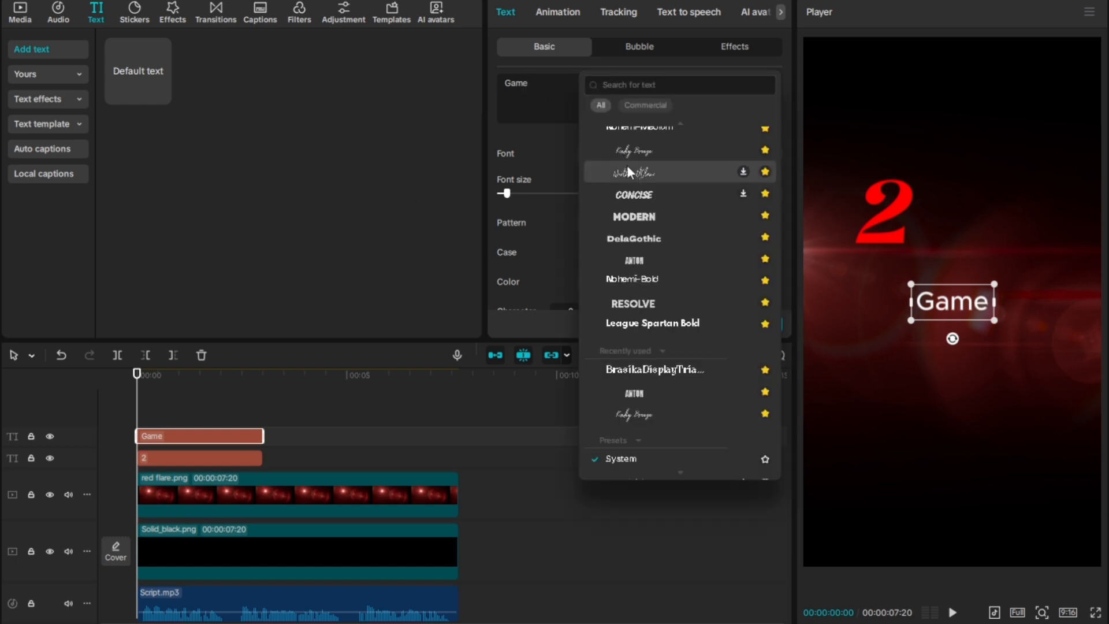
click(684, 198)
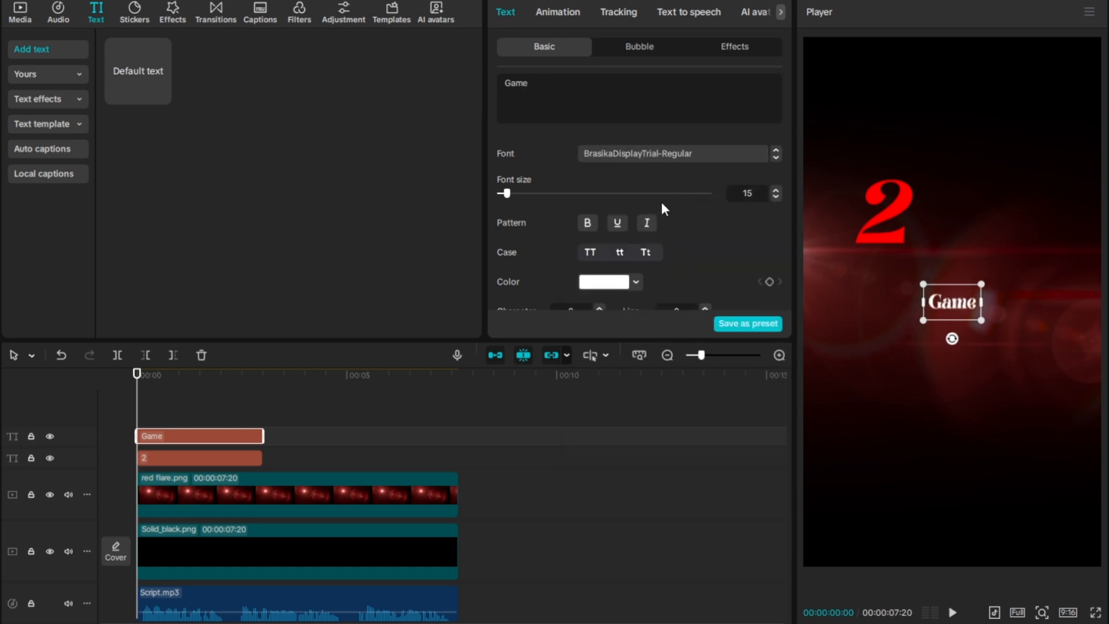
click(647, 227)
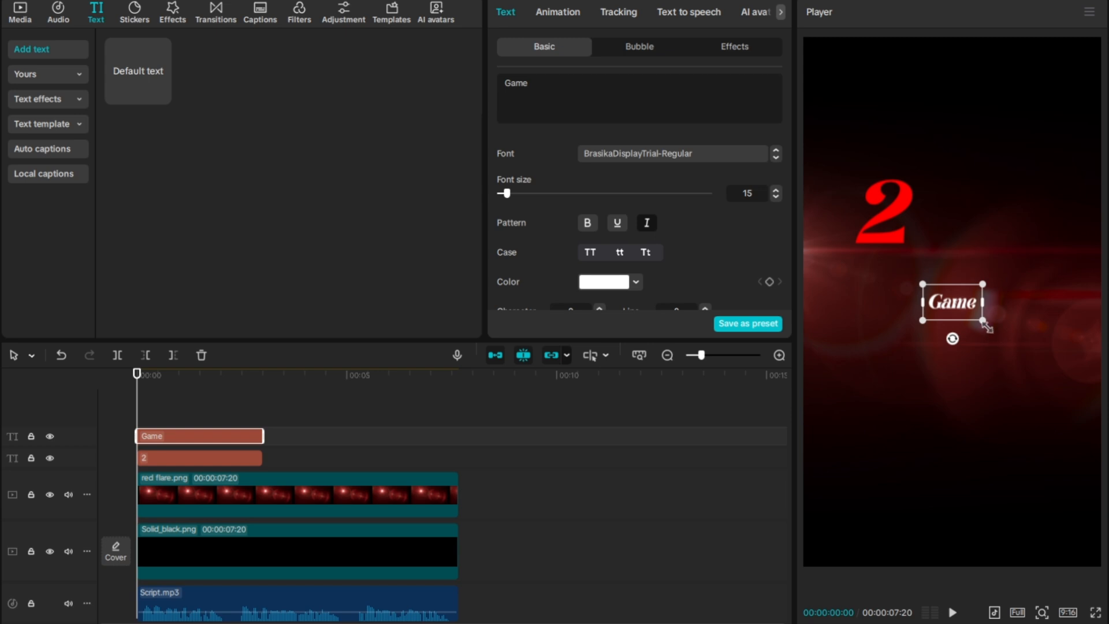
drag(987, 327, 981, 220)
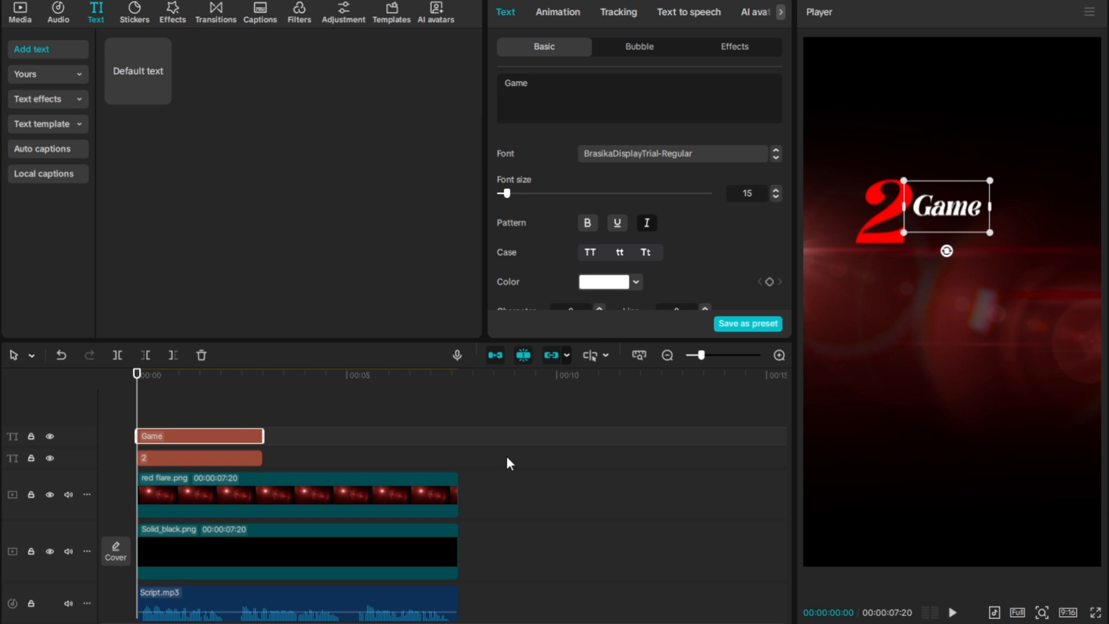
- Duplicate the "Game" text clip on a new track and change the copy's text to "Chaning Tips"
key(ctrl+v)
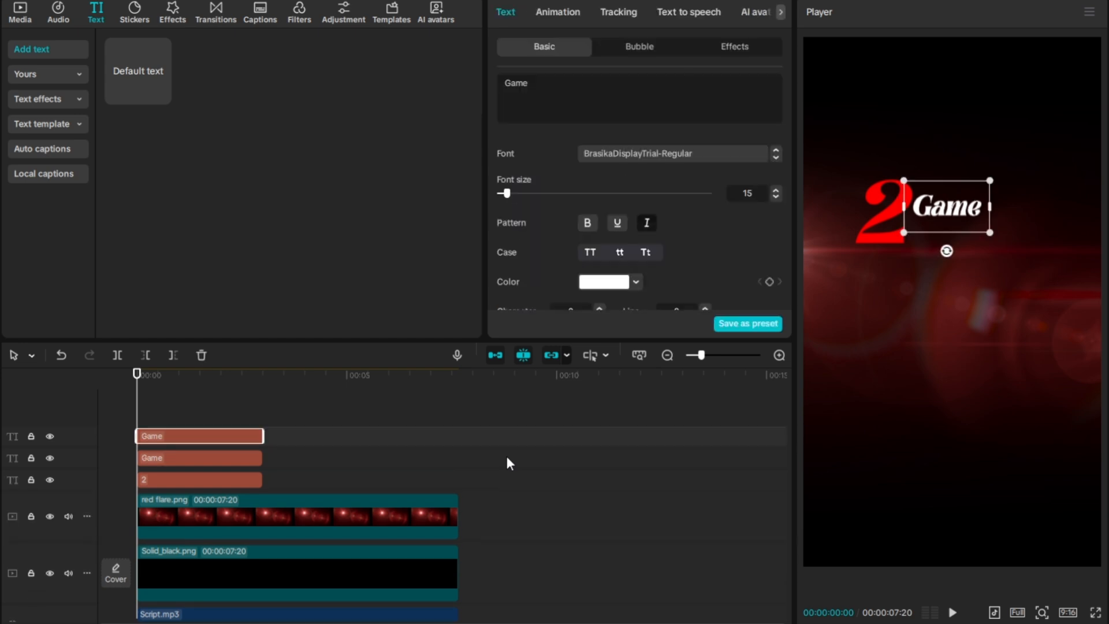
click(573, 102)
key(BackSpace)
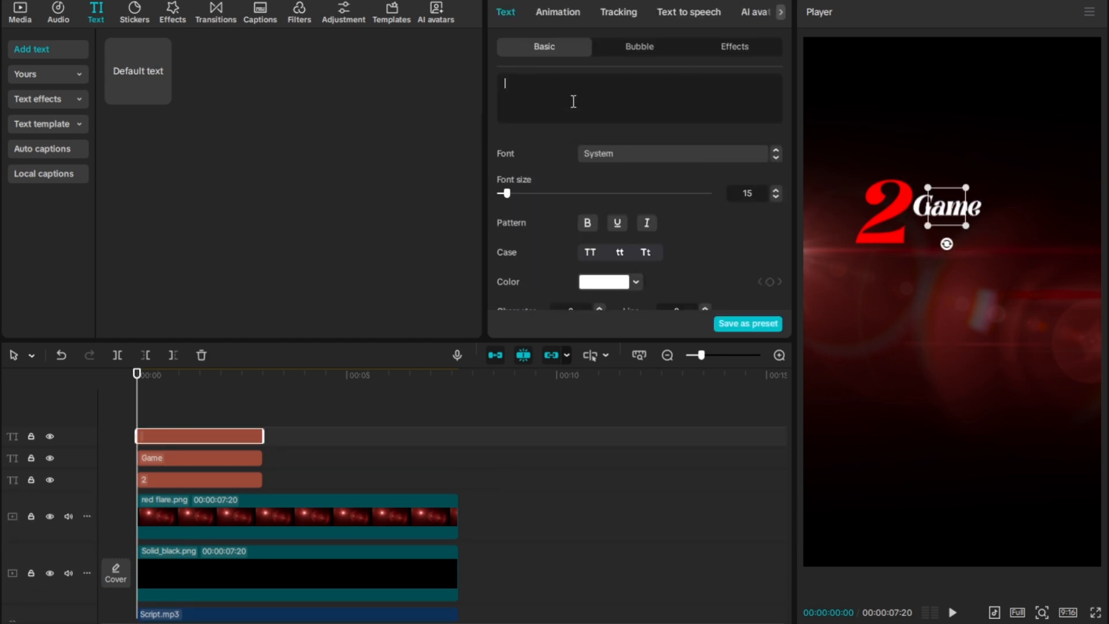
text(Chan)
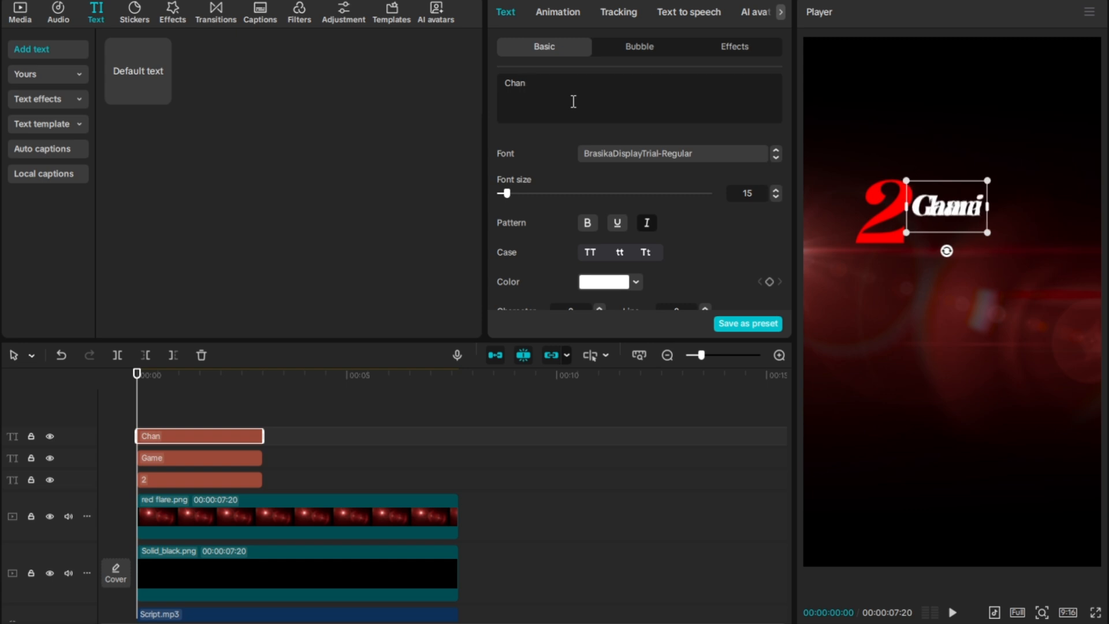
text(ing Tips)
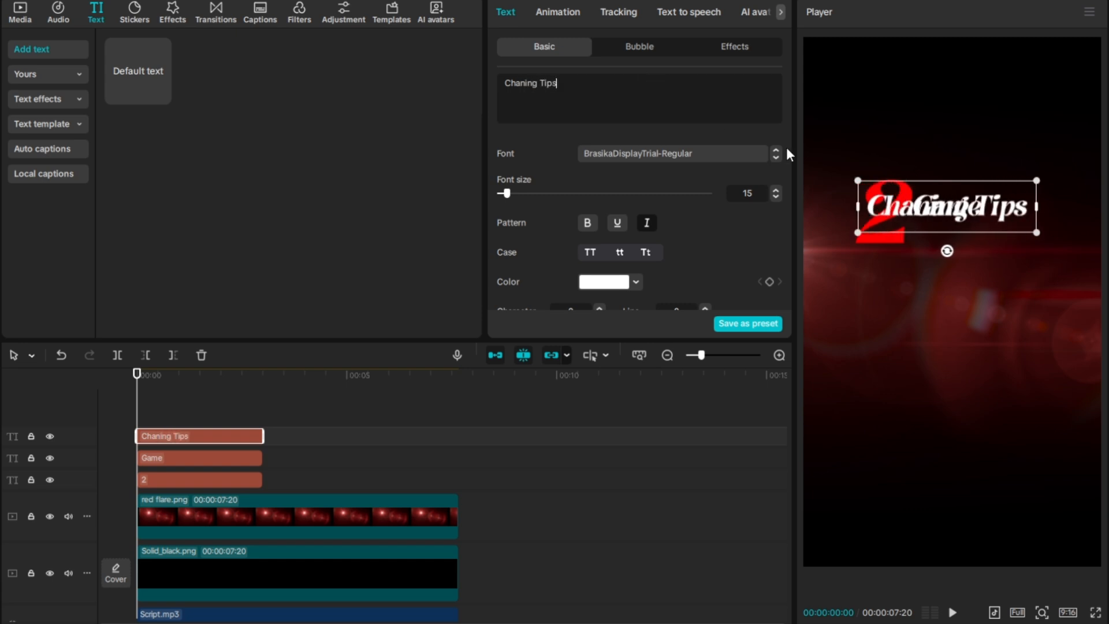
- Position "Chaning Tips" just beneath "Game" beside the "2", at X 241 and Y 502
drag(973, 219, 1007, 238)
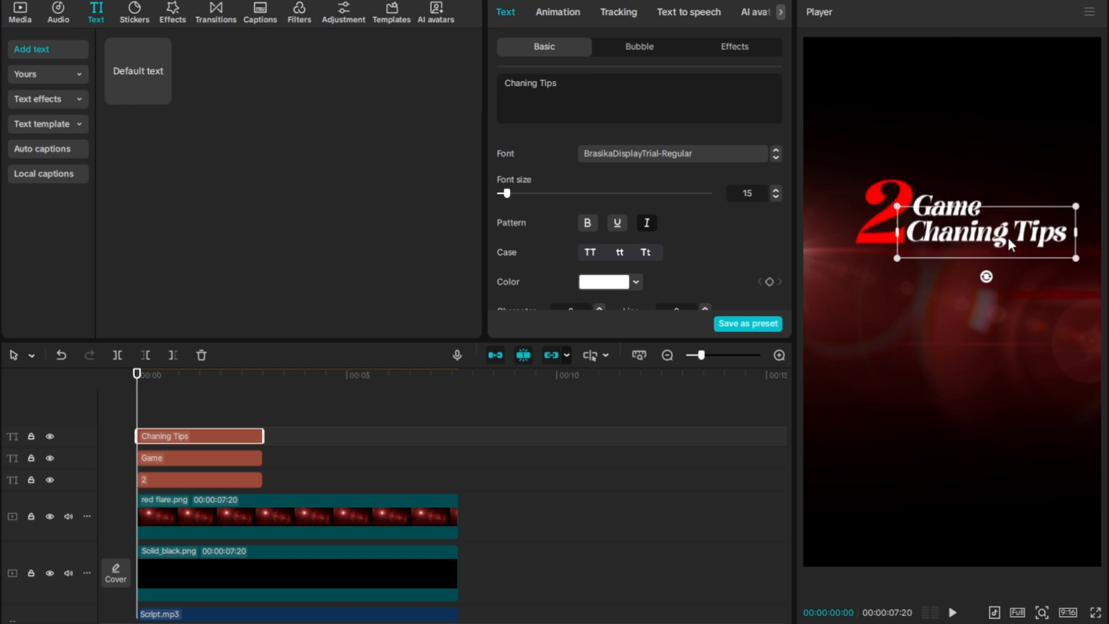
drag(1007, 238, 1006, 237)
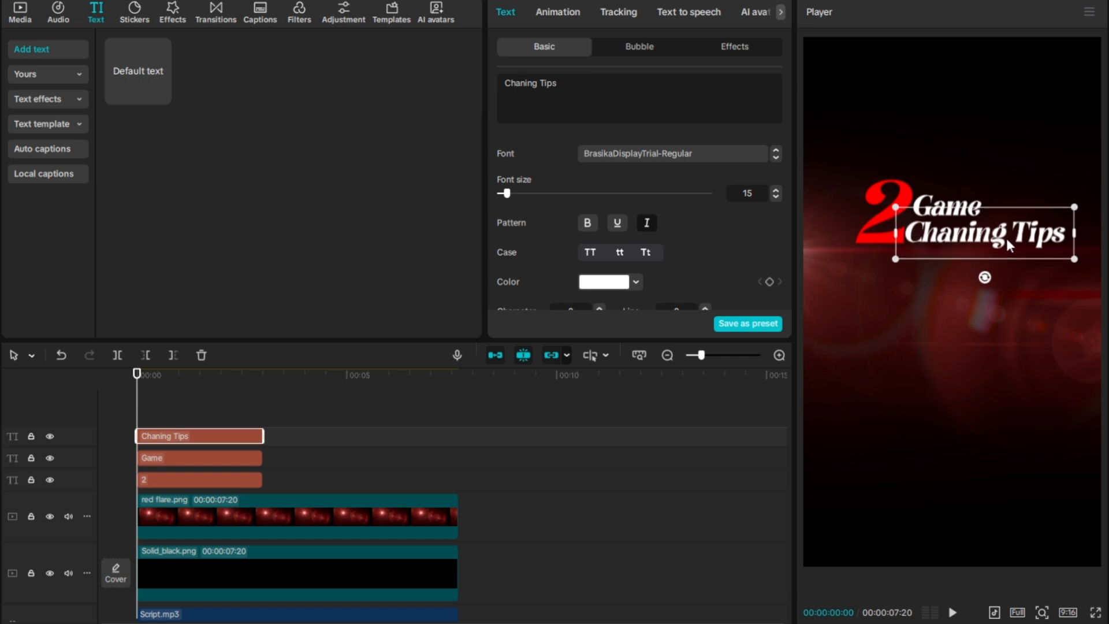
scroll(636, 266, down, 6)
scroll(642, 275, up, 2)
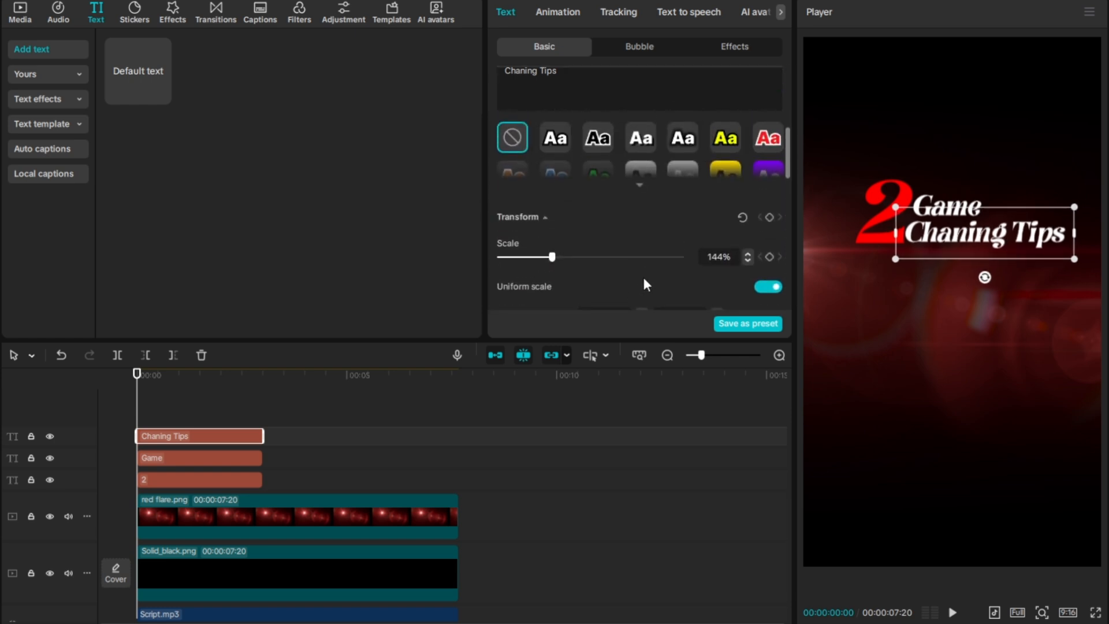
scroll(645, 276, down, 2)
double_click(643, 258)
double_click(644, 258)
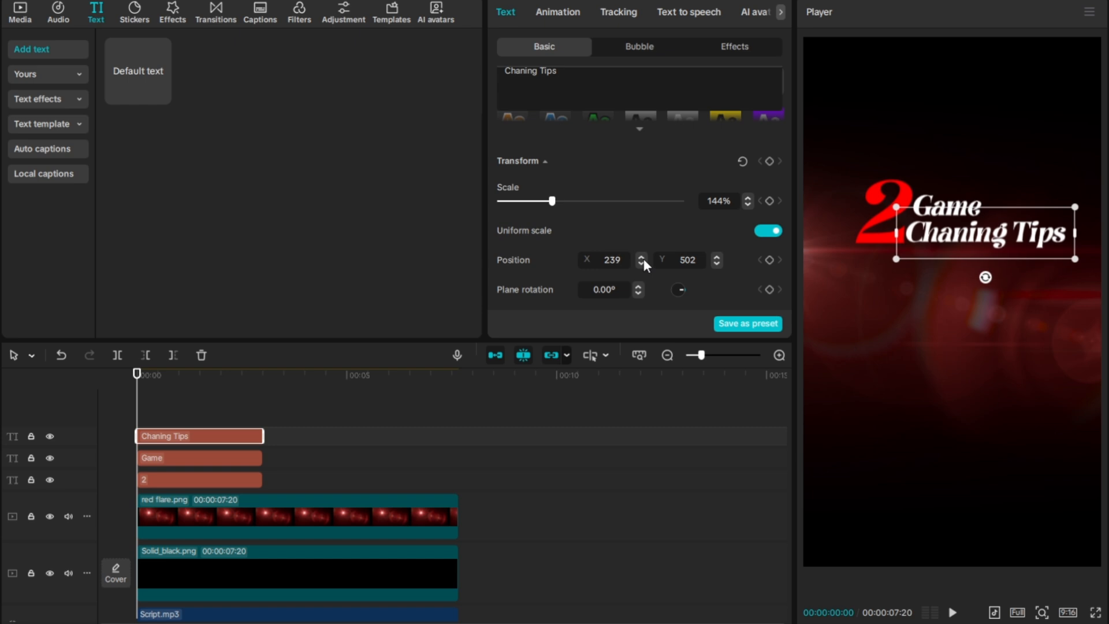
double_click(643, 259)
click(644, 258)
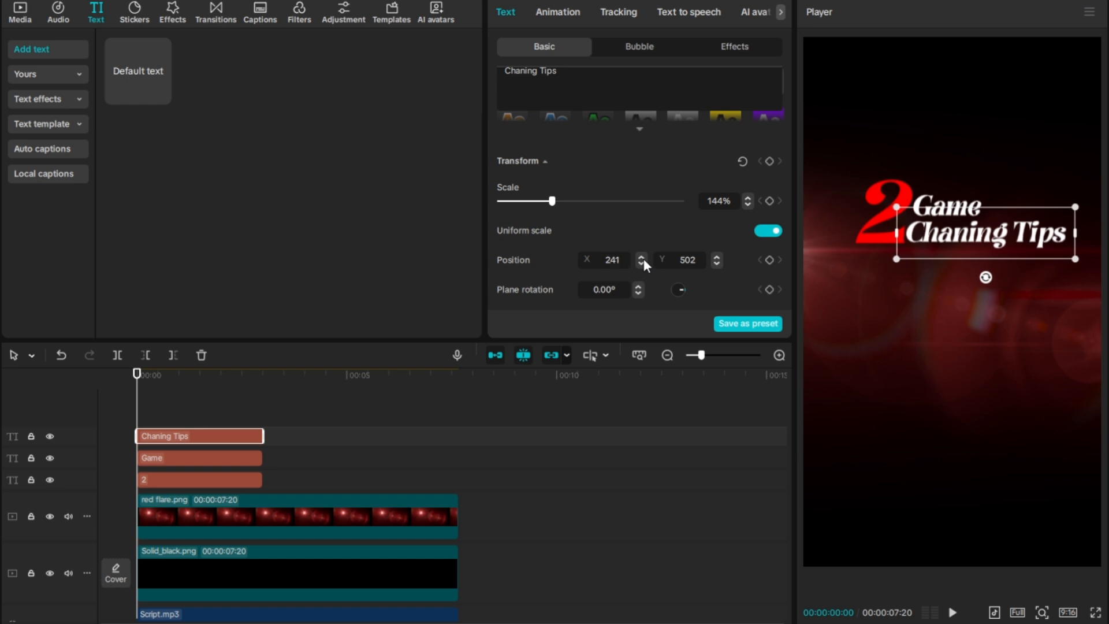
click(160, 398)
click(137, 411)
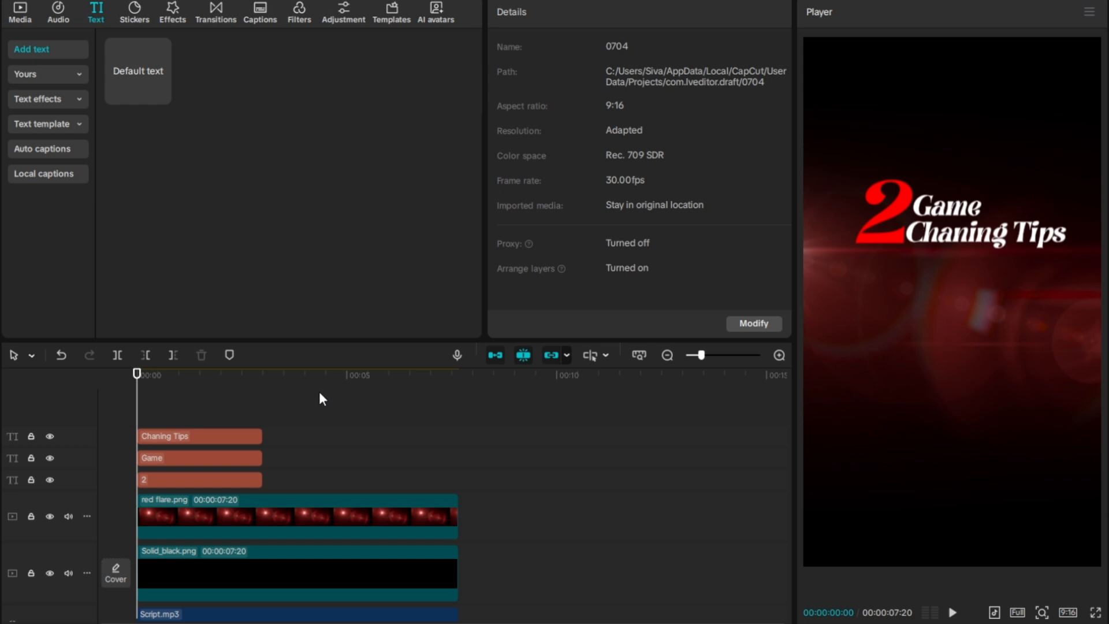
- Import the video "My recent work that I edited for clients..#videoedits #videoediting #videoedit" from the downloads folder into the project media
click(20, 11)
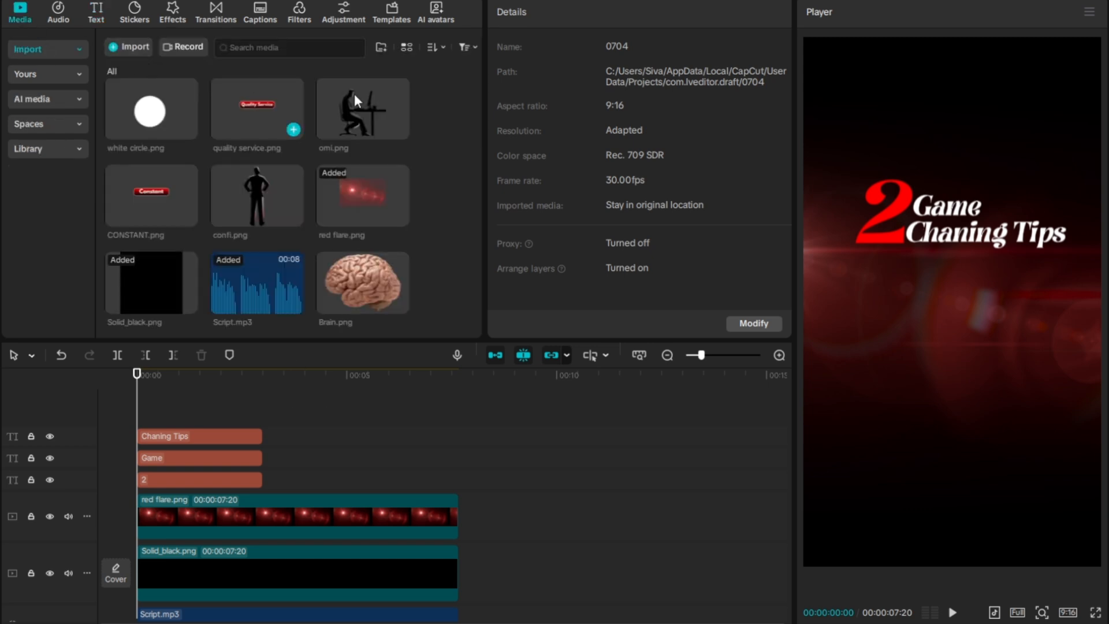
click(145, 42)
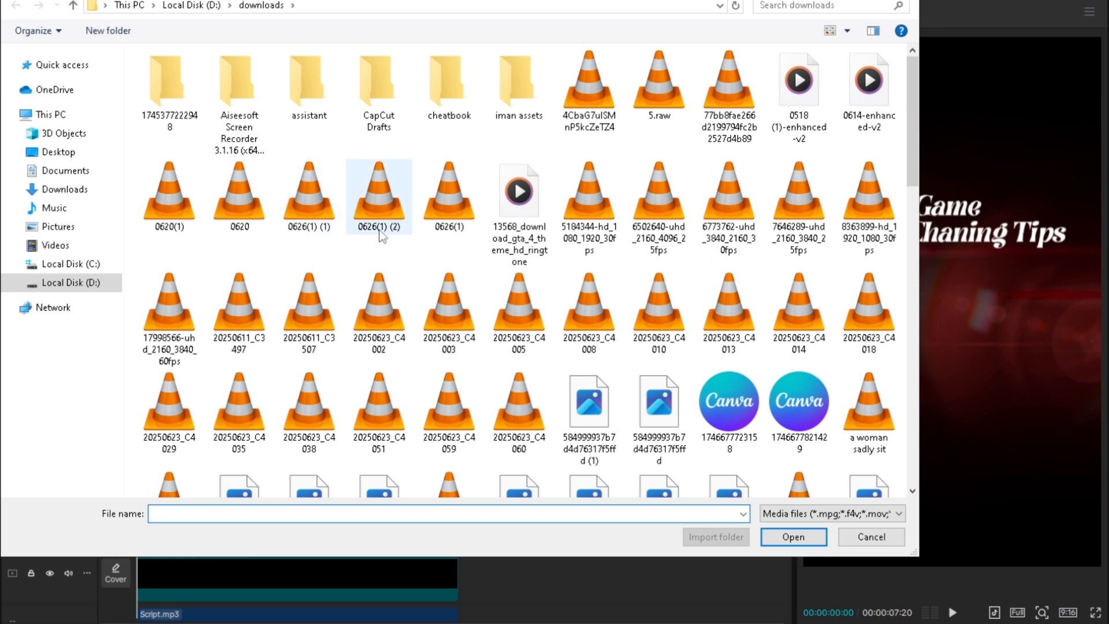
scroll(375, 277, down, 10)
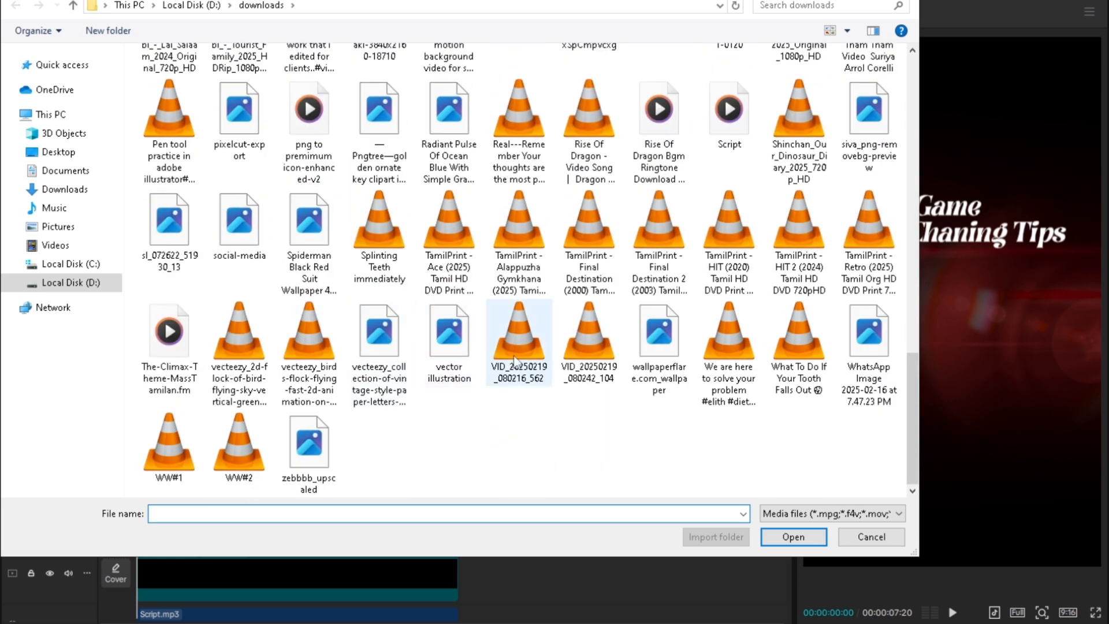
scroll(520, 370, up, 5)
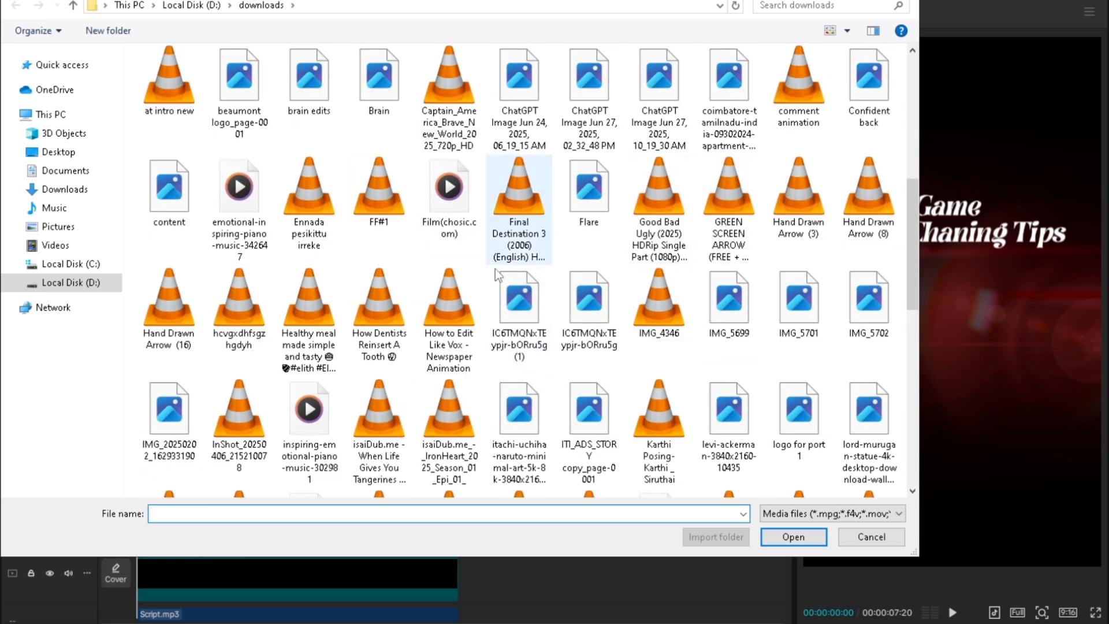
scroll(370, 305, down, 3)
click(309, 323)
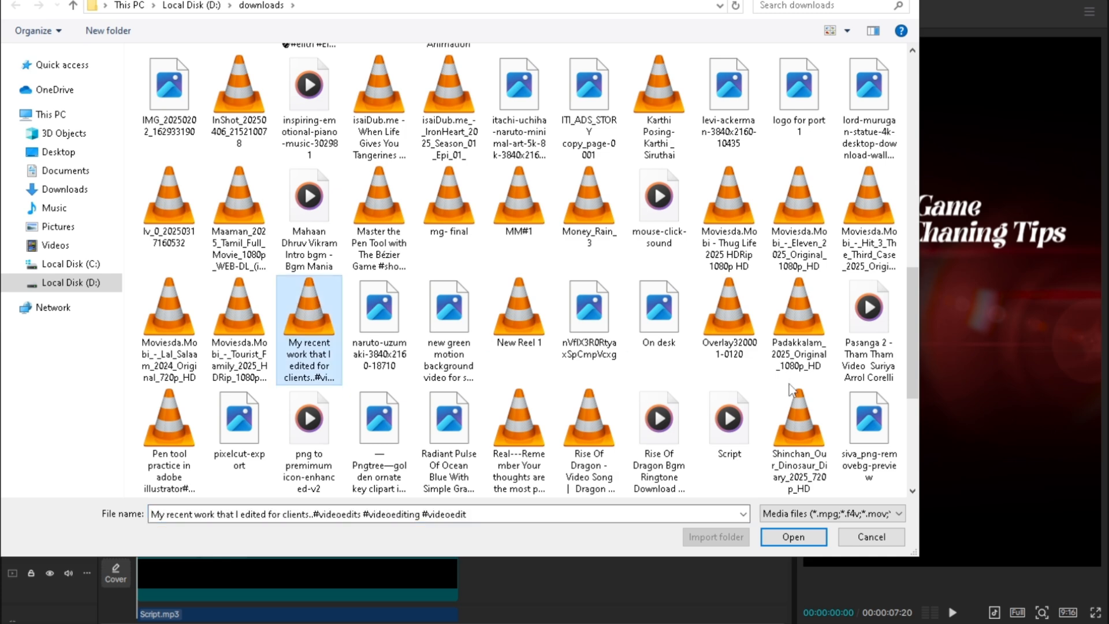
click(793, 537)
- Place the imported "My recent work" video on the timeline at the end of the red flare clip
drag(132, 262, 487, 482)
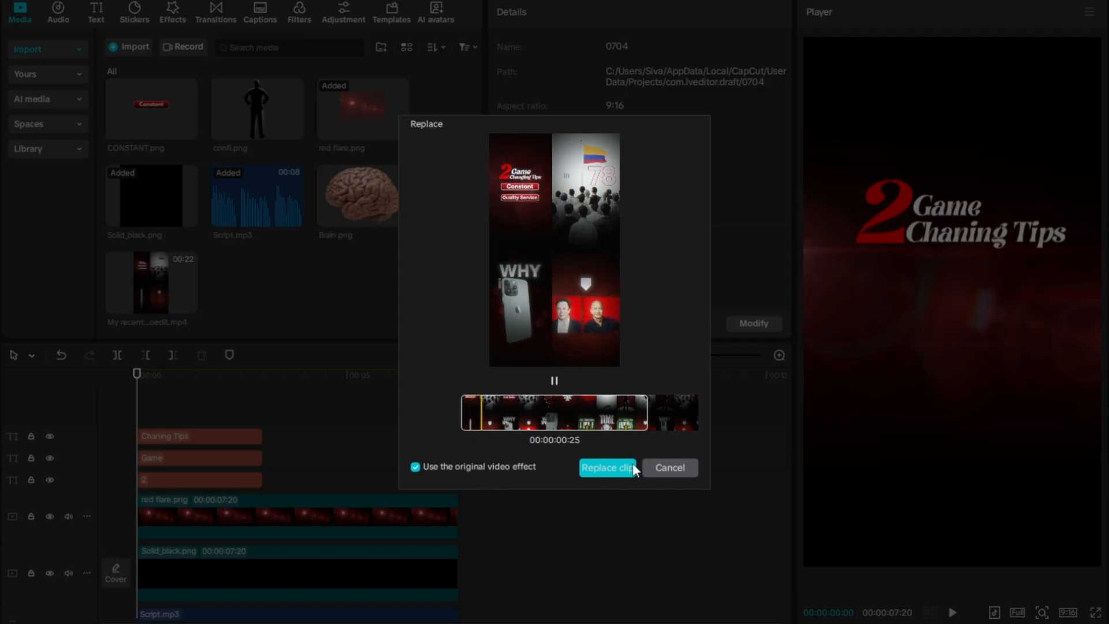
click(612, 463)
drag(159, 279, 466, 515)
click(513, 465)
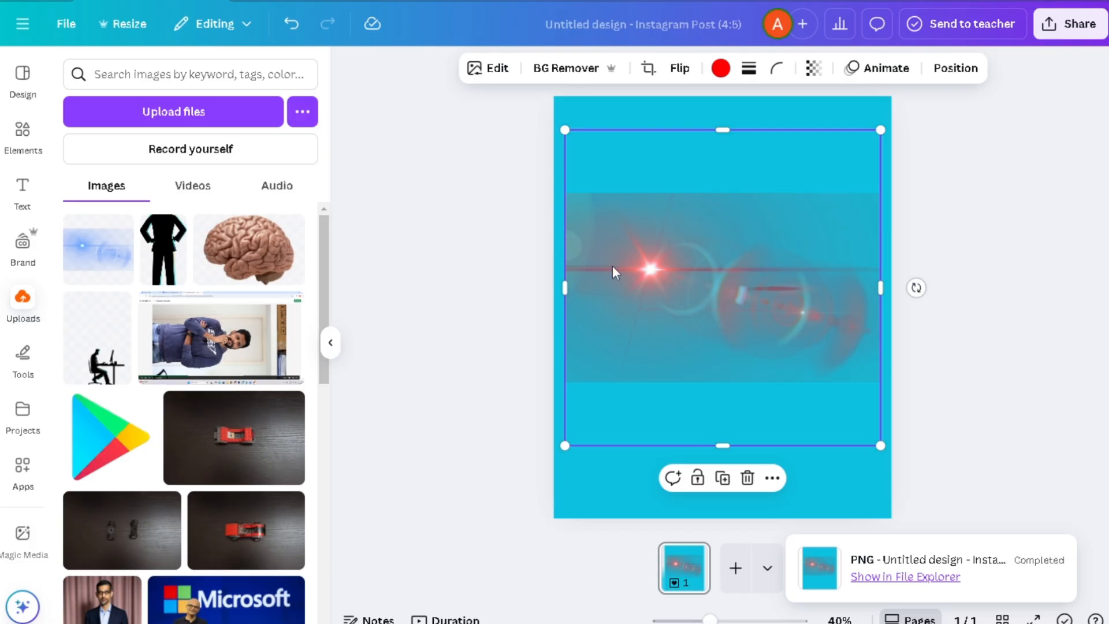
- In the Canva design, delete the red flare image and set the page background to bright green, #00FF19
click(747, 477)
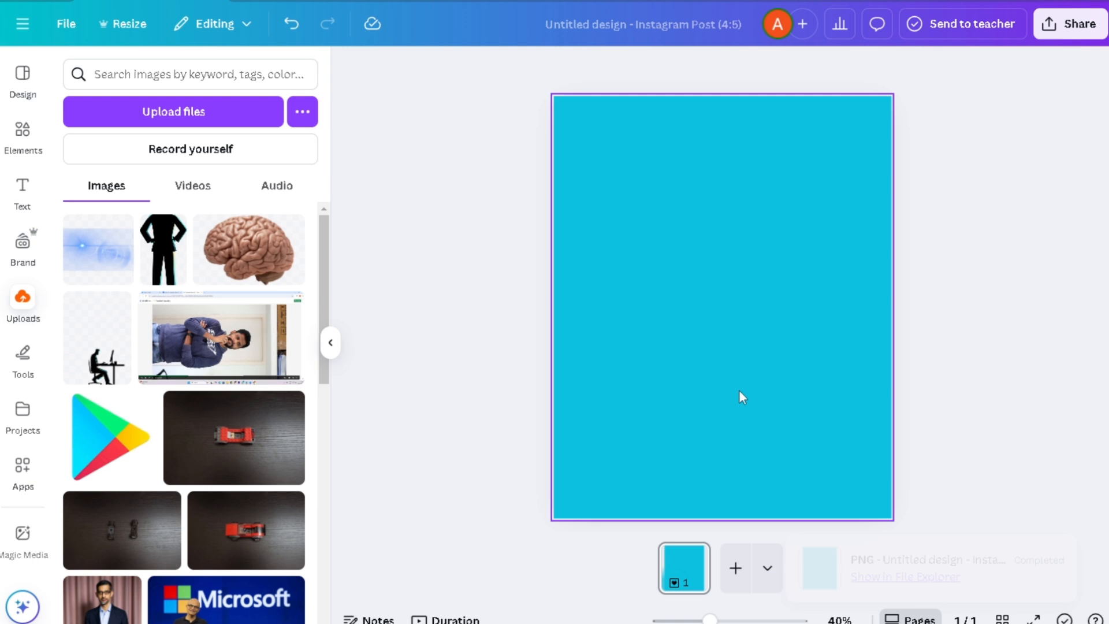
click(709, 314)
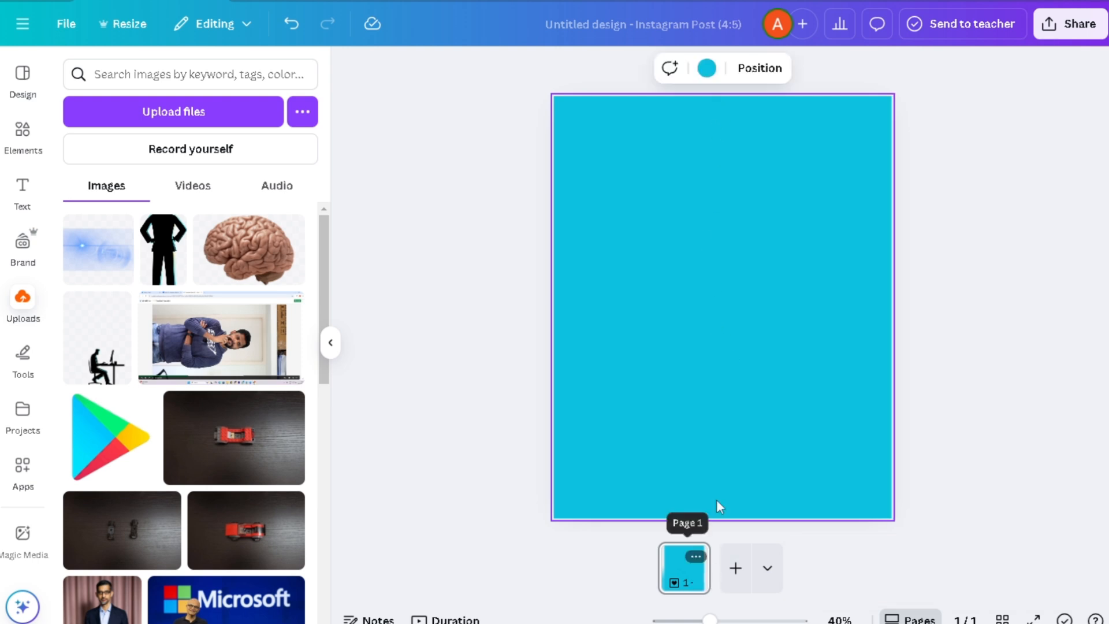
click(707, 70)
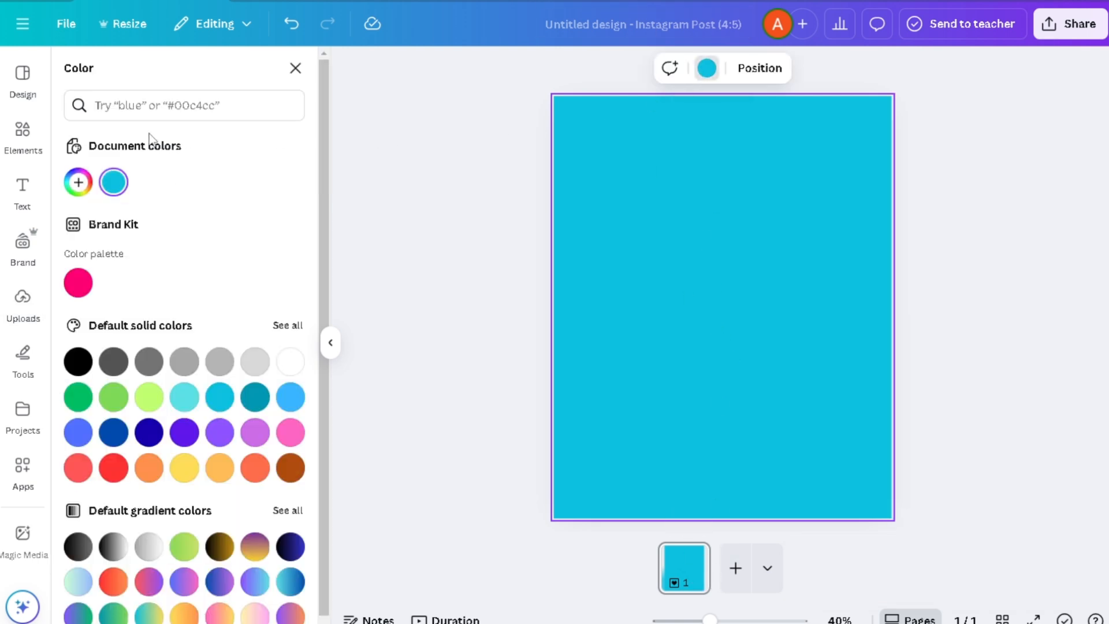
click(78, 182)
drag(195, 361, 154, 357)
drag(273, 276, 305, 252)
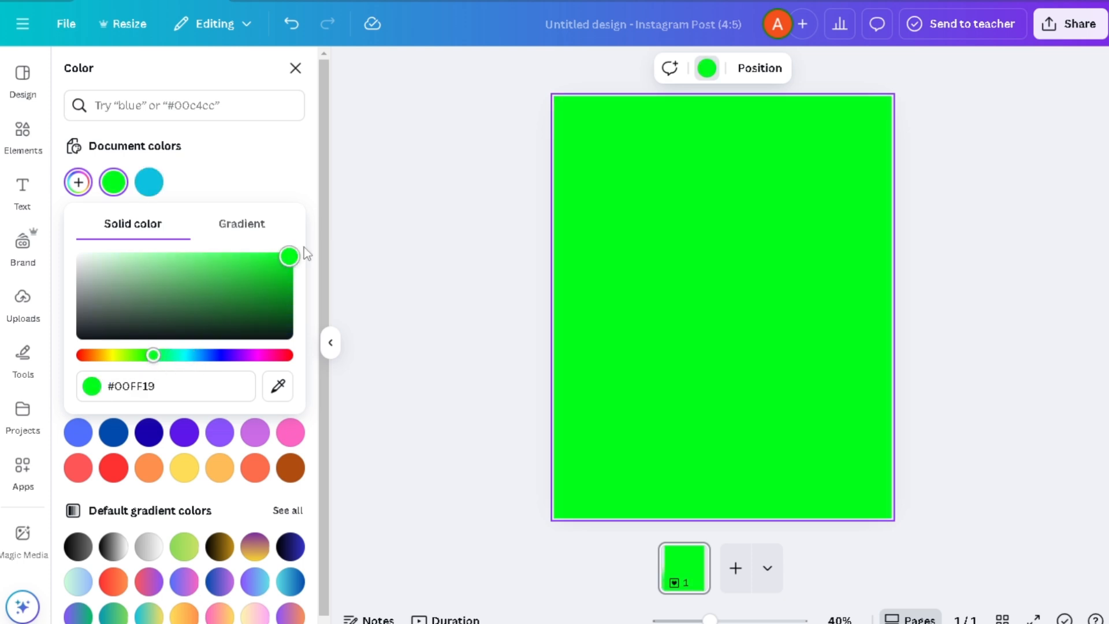
click(401, 241)
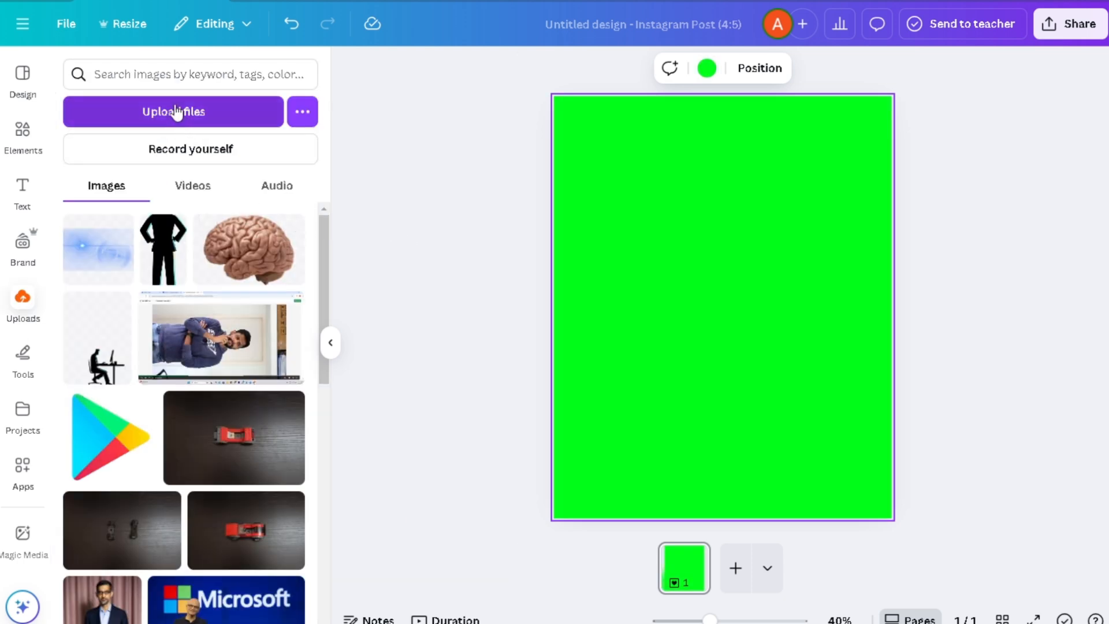
- Find a rounded square through a search for "shape", add it to the page and stretch it into a wide, flat bar
click(29, 139)
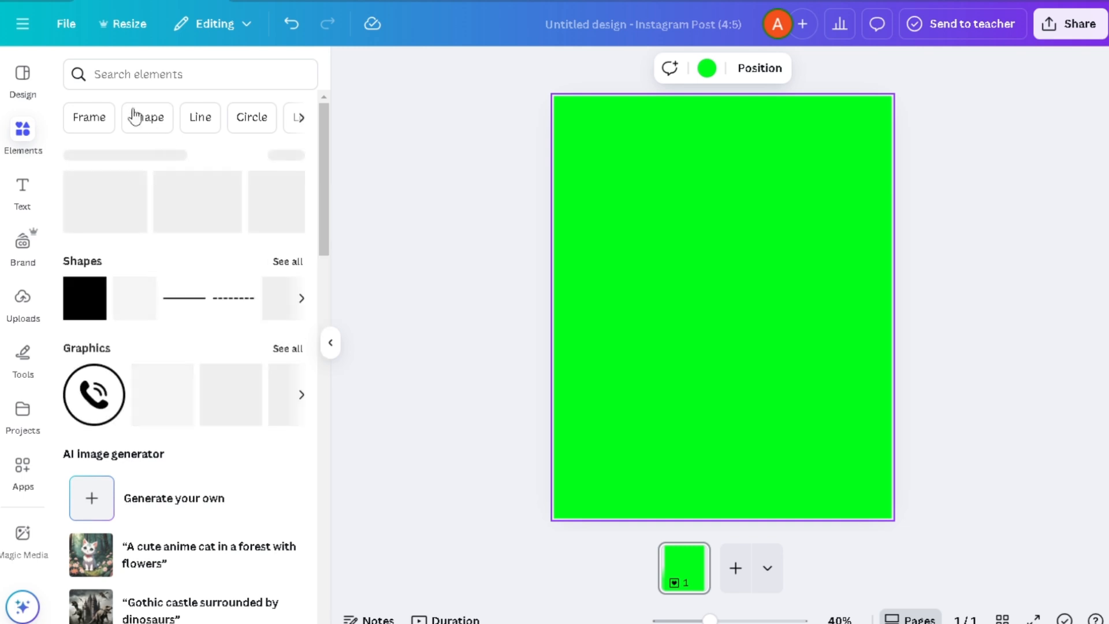
click(144, 289)
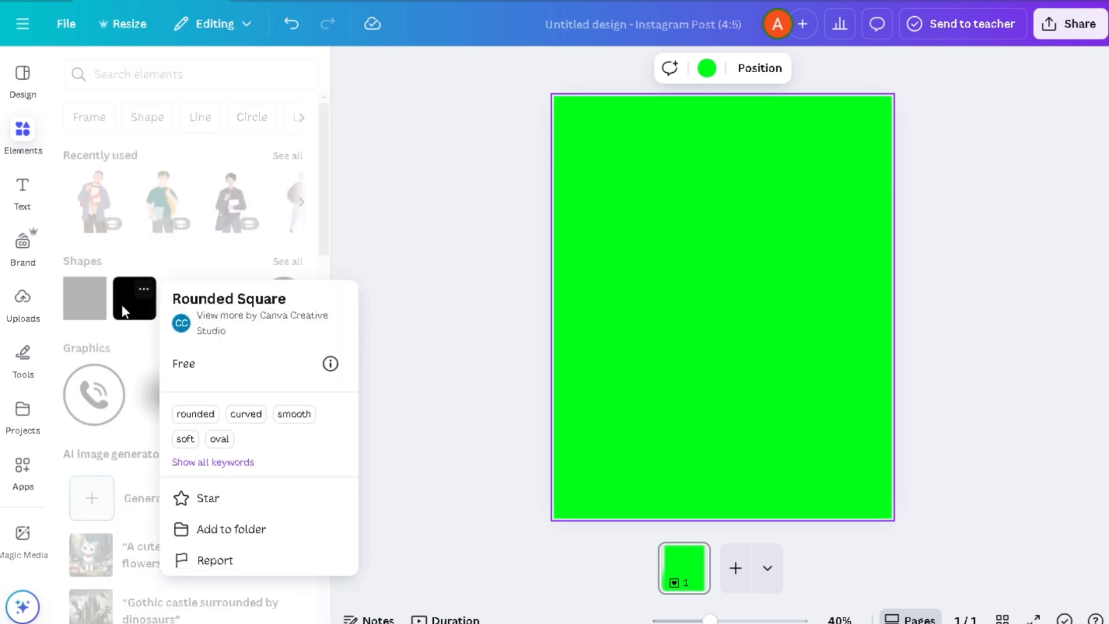
click(154, 74)
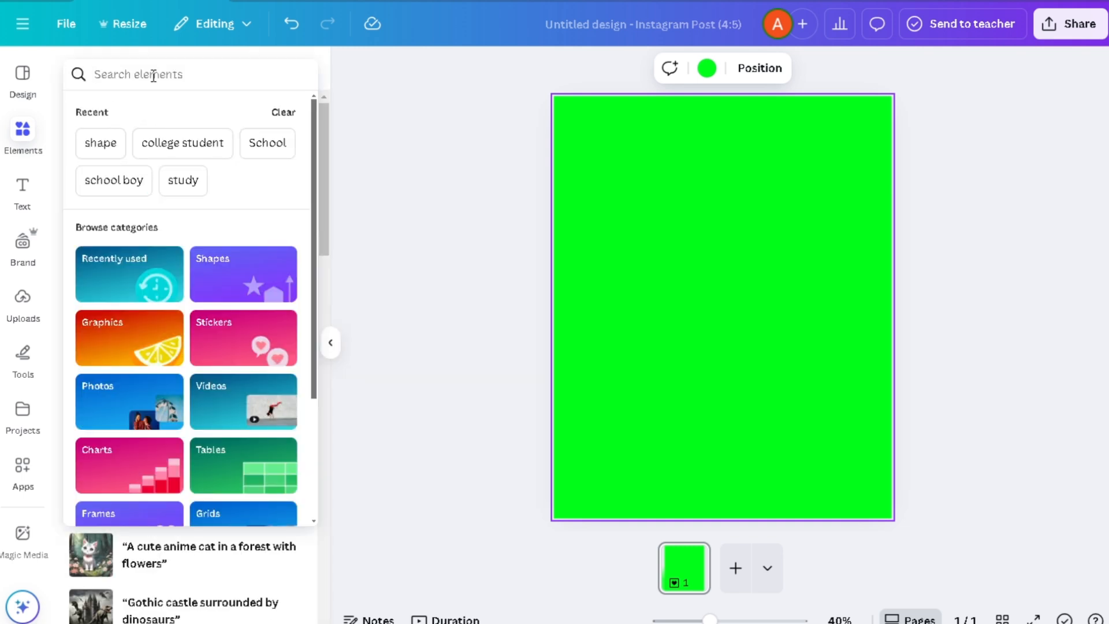
text(shape)
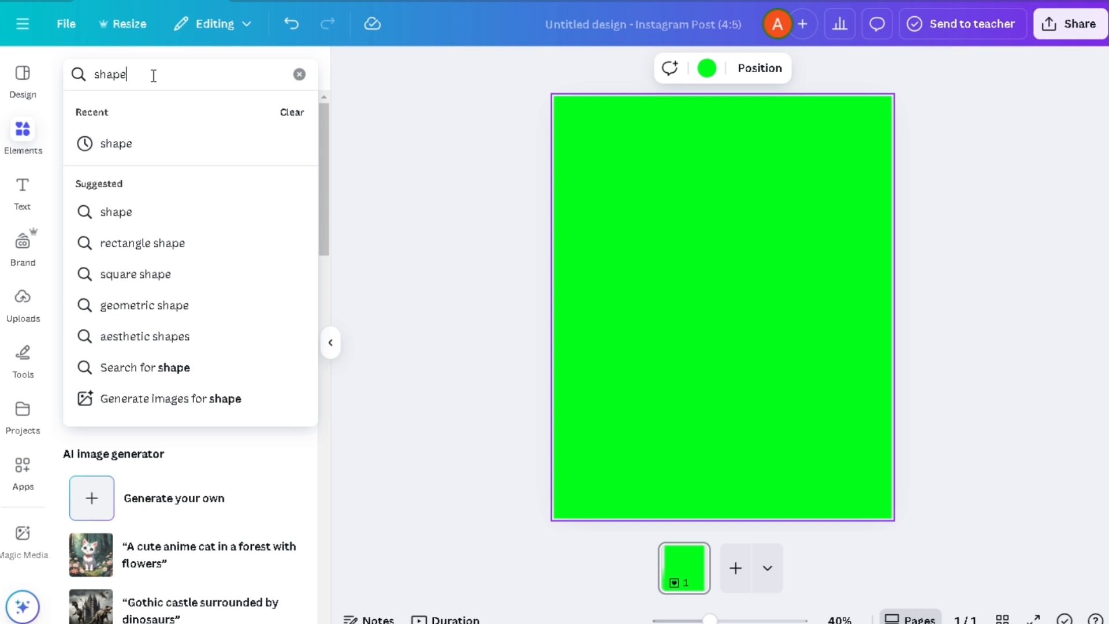
key(Return)
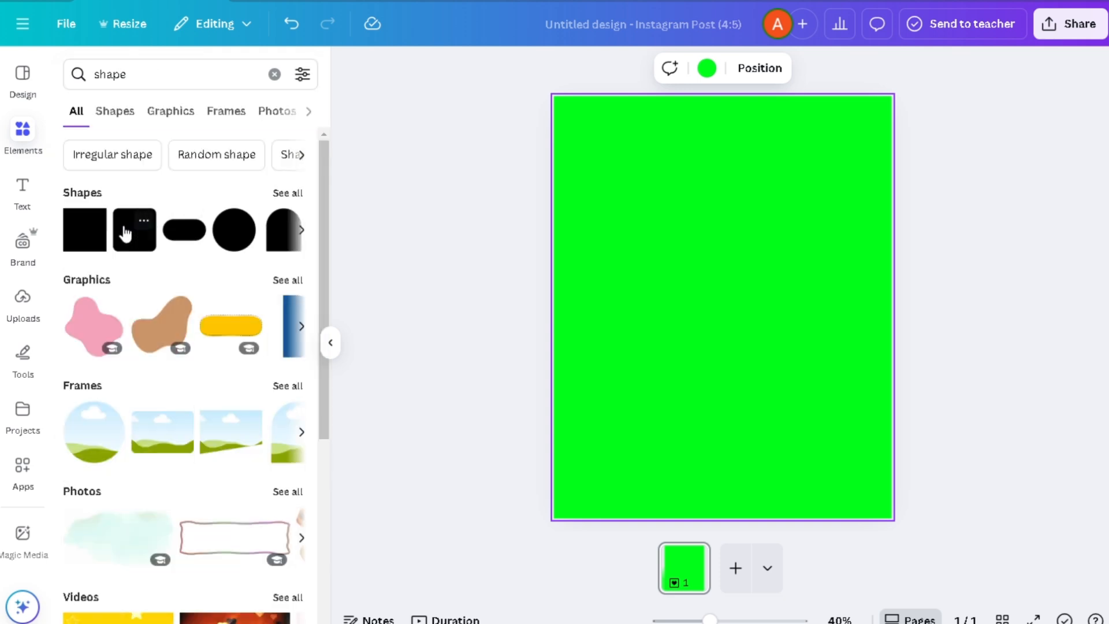
click(124, 233)
drag(780, 309, 849, 307)
drag(672, 307, 581, 304)
drag(714, 358, 708, 308)
click(751, 191)
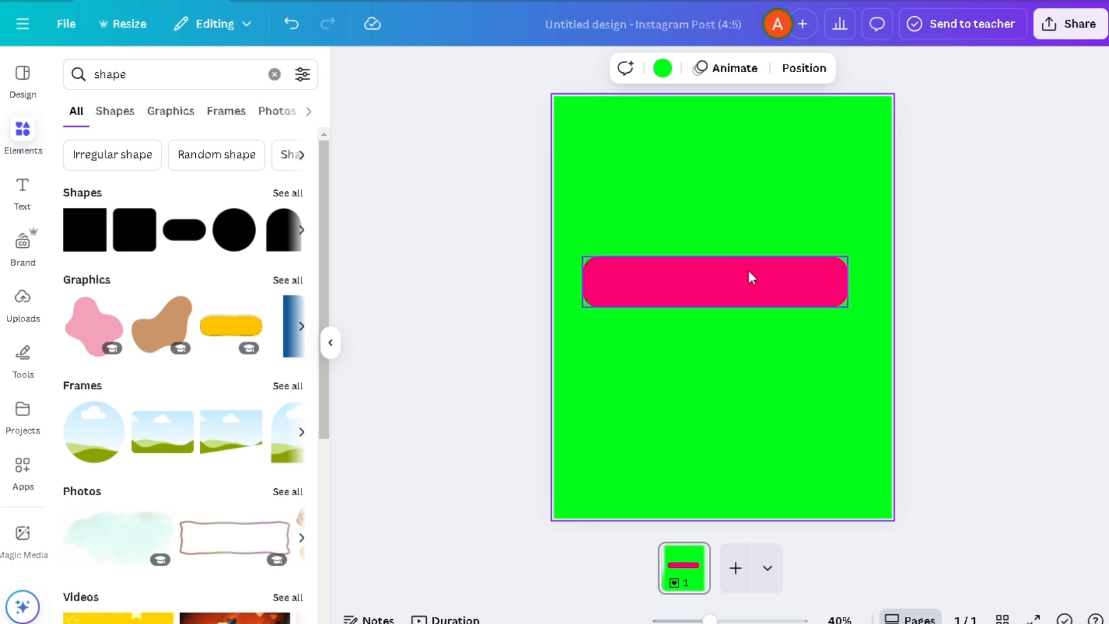
- Change the bar's fill to solid red, #FF0000
click(748, 267)
click(422, 70)
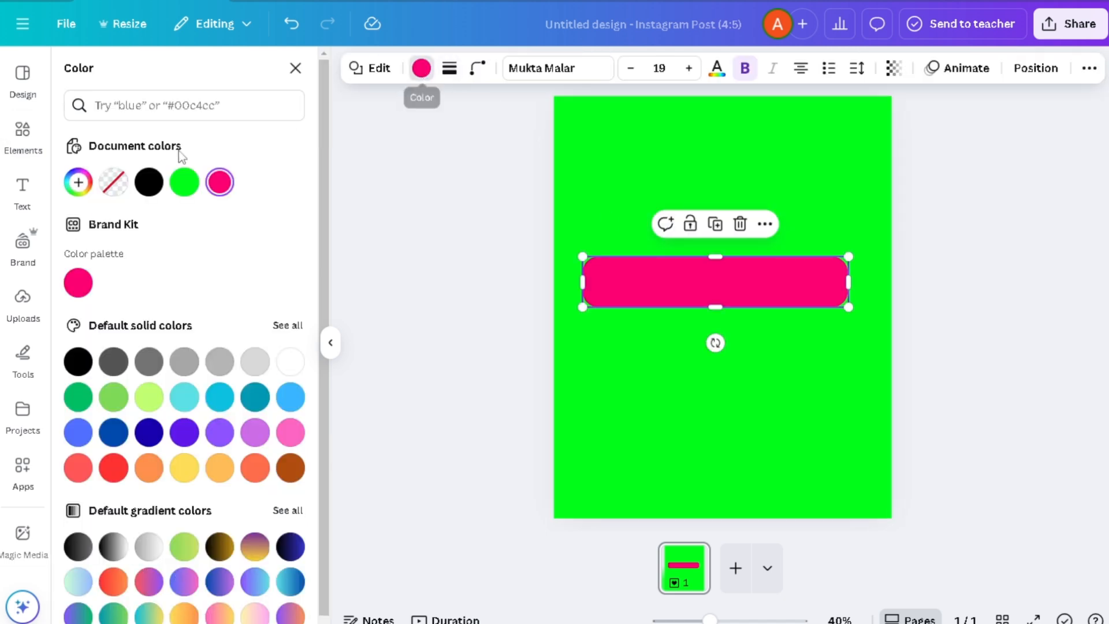
click(78, 182)
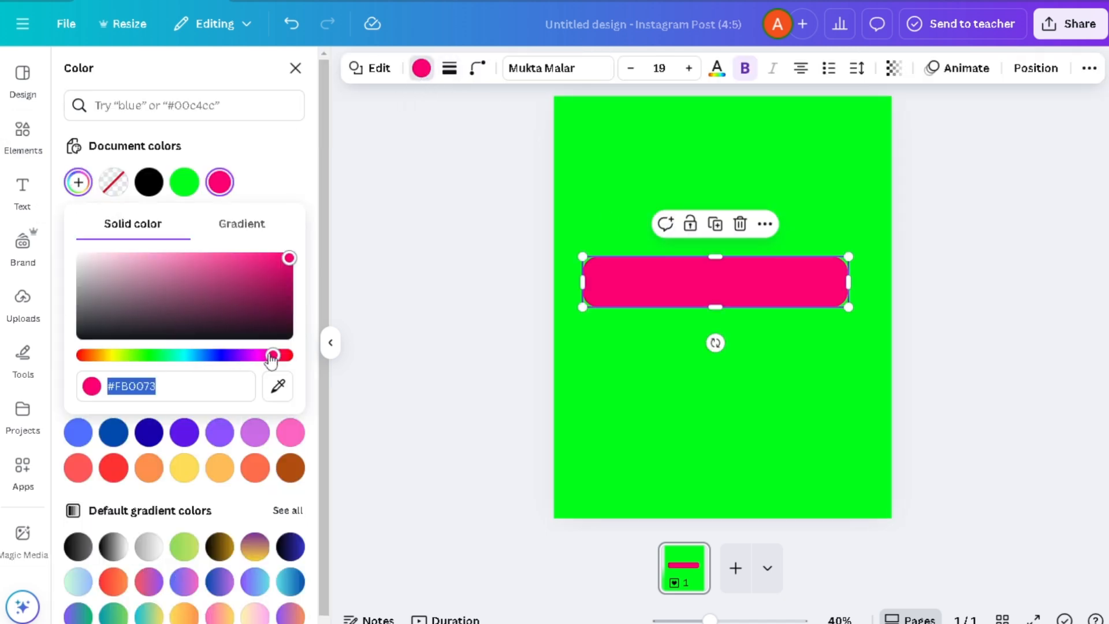
drag(272, 355, 161, 355)
drag(44, 344, 47, 352)
click(290, 255)
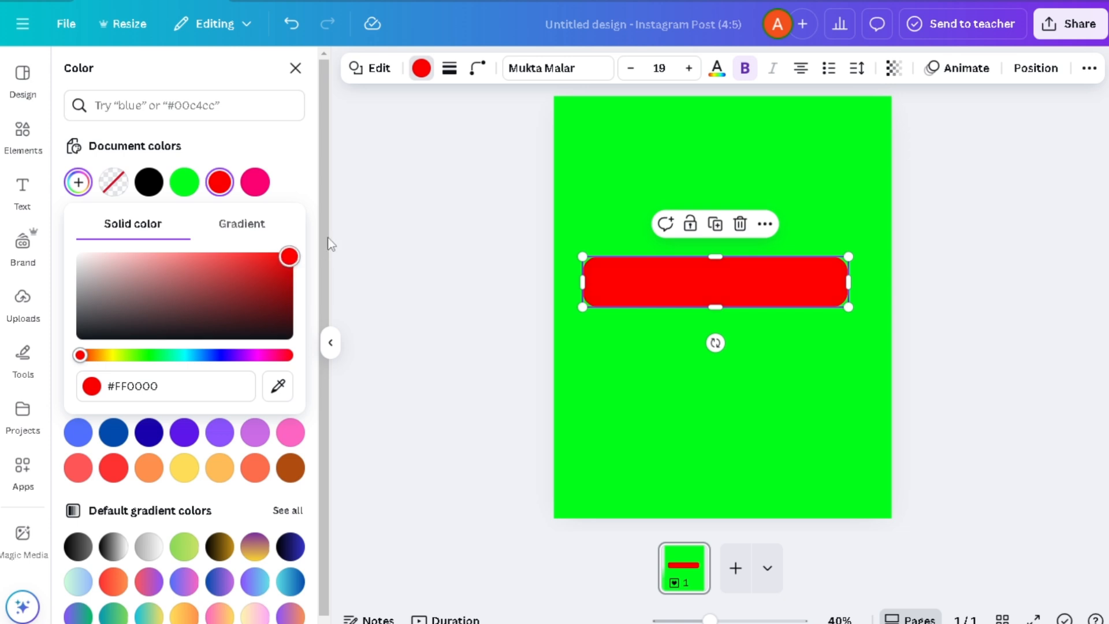
- Give the bar a gradient fill from red to black, #000000, running from top to bottom
click(254, 239)
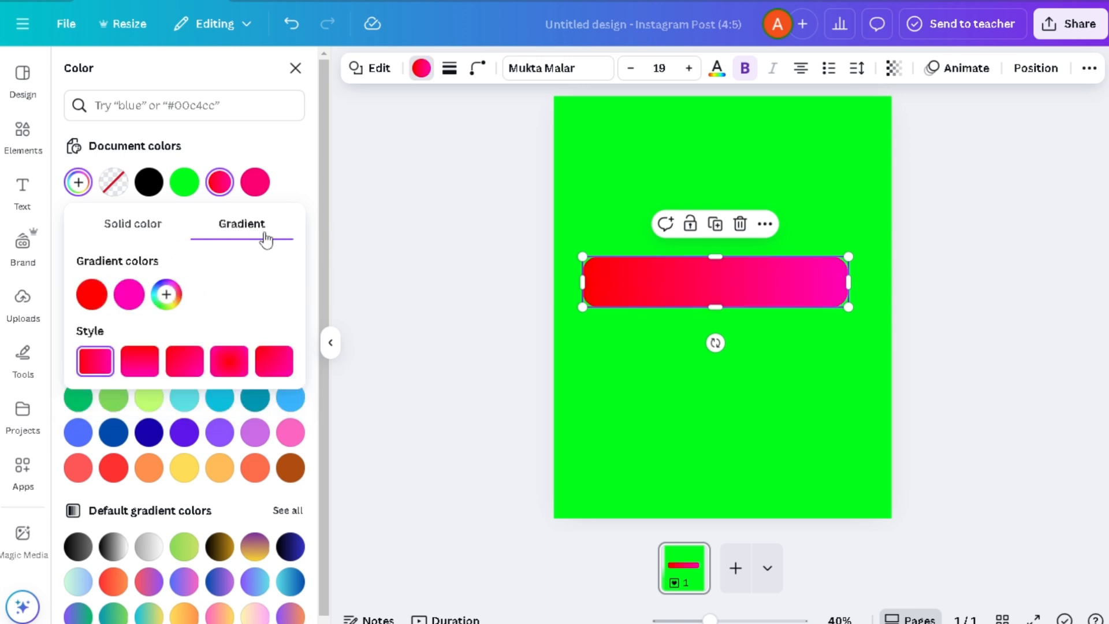
click(137, 303)
drag(153, 347, 109, 433)
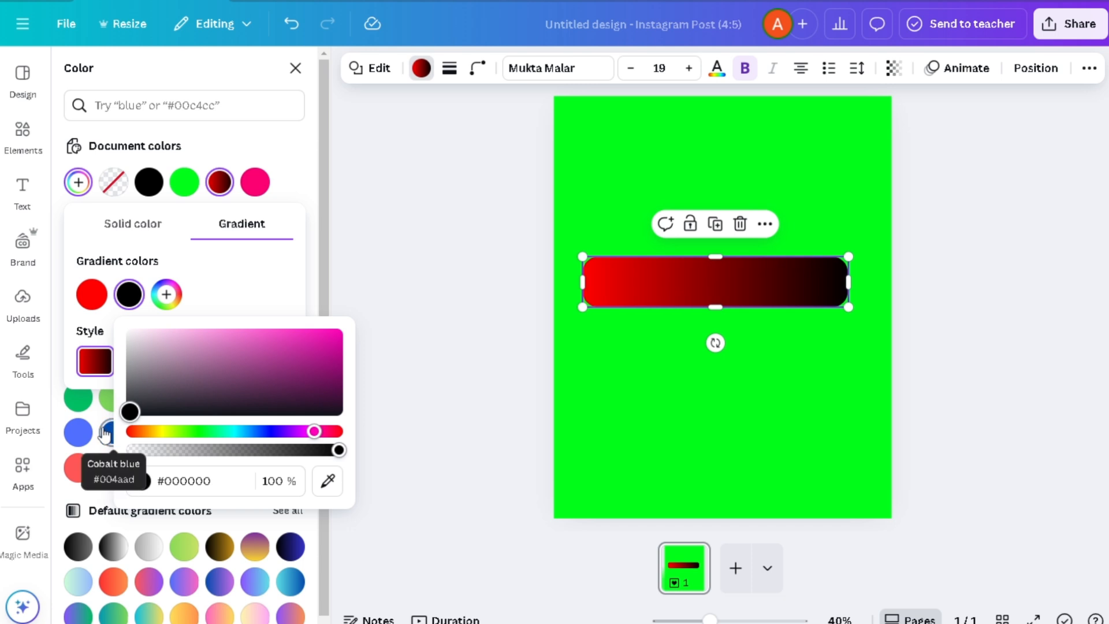
click(208, 283)
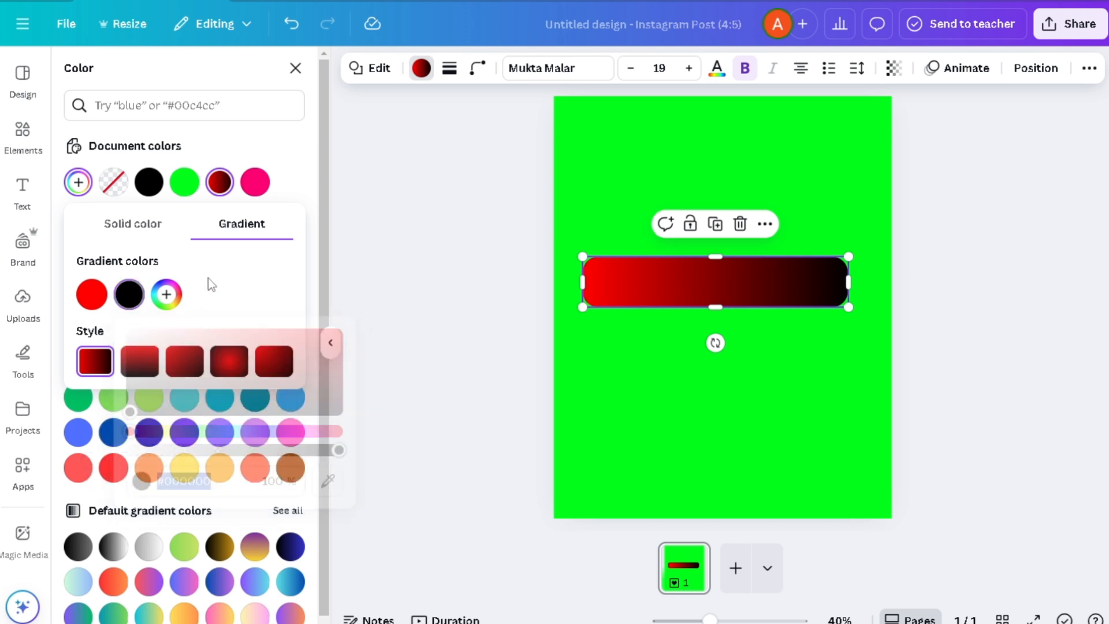
click(140, 364)
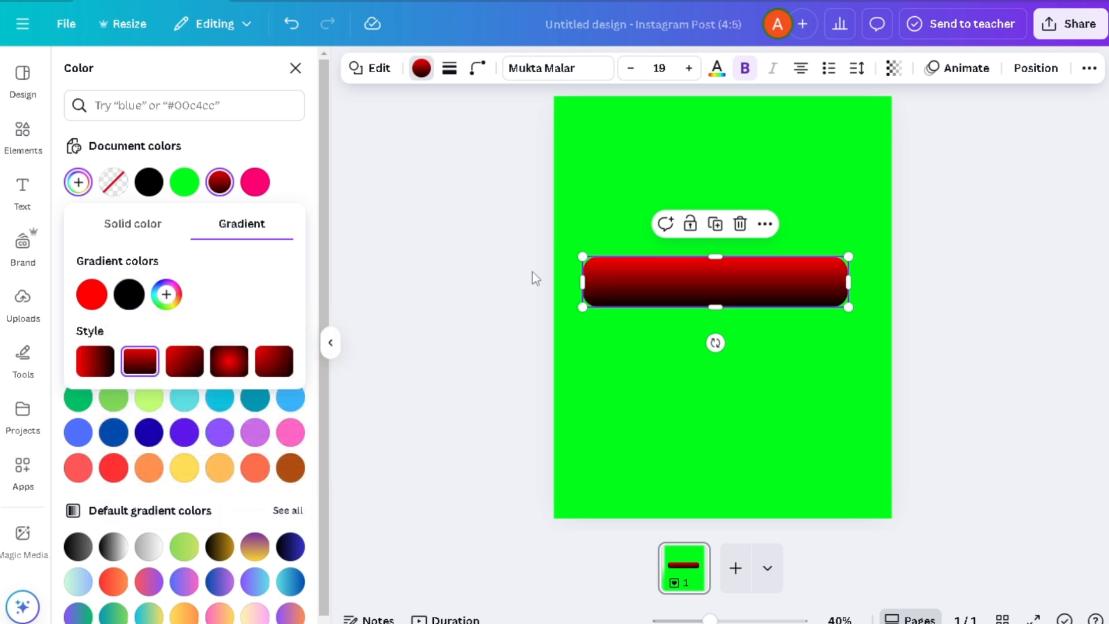
click(458, 276)
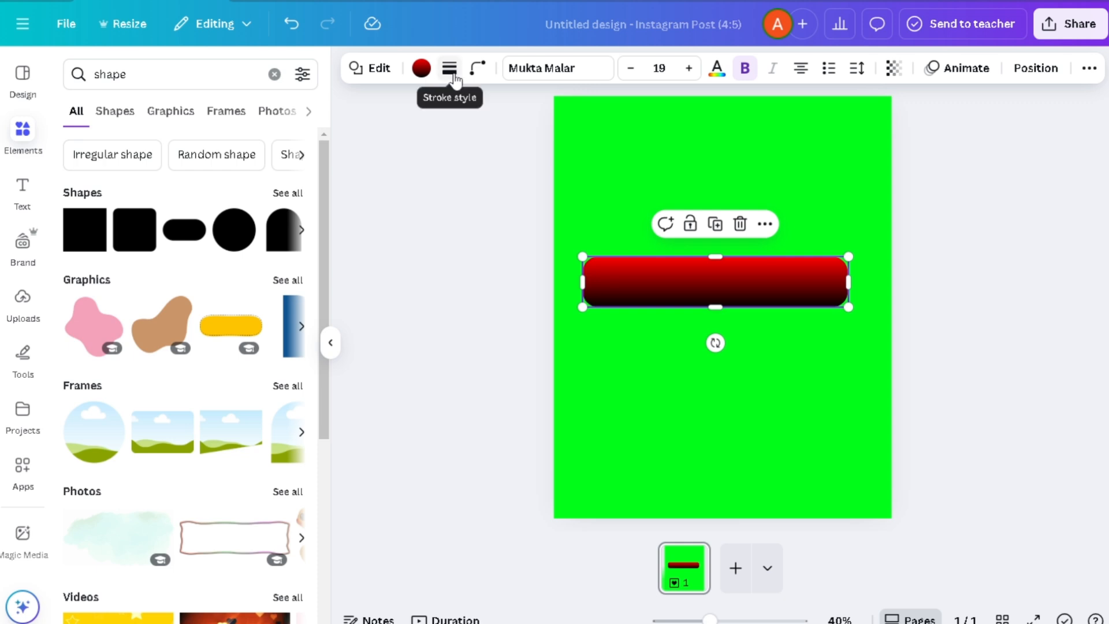
- Add a solid stroke with weight 5 around the bar
click(451, 74)
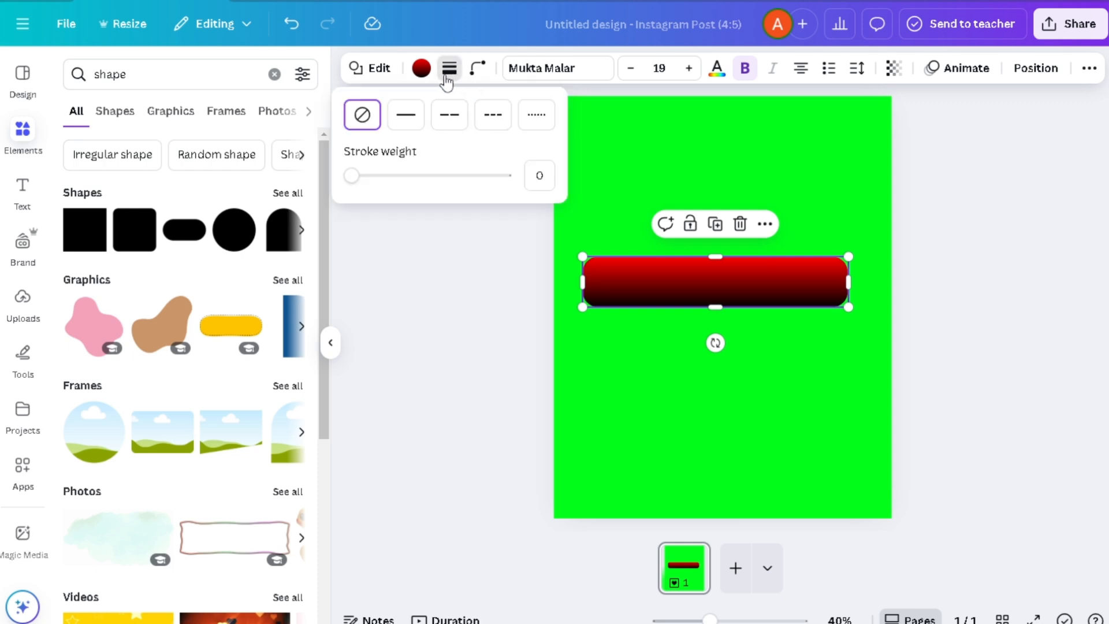
click(406, 115)
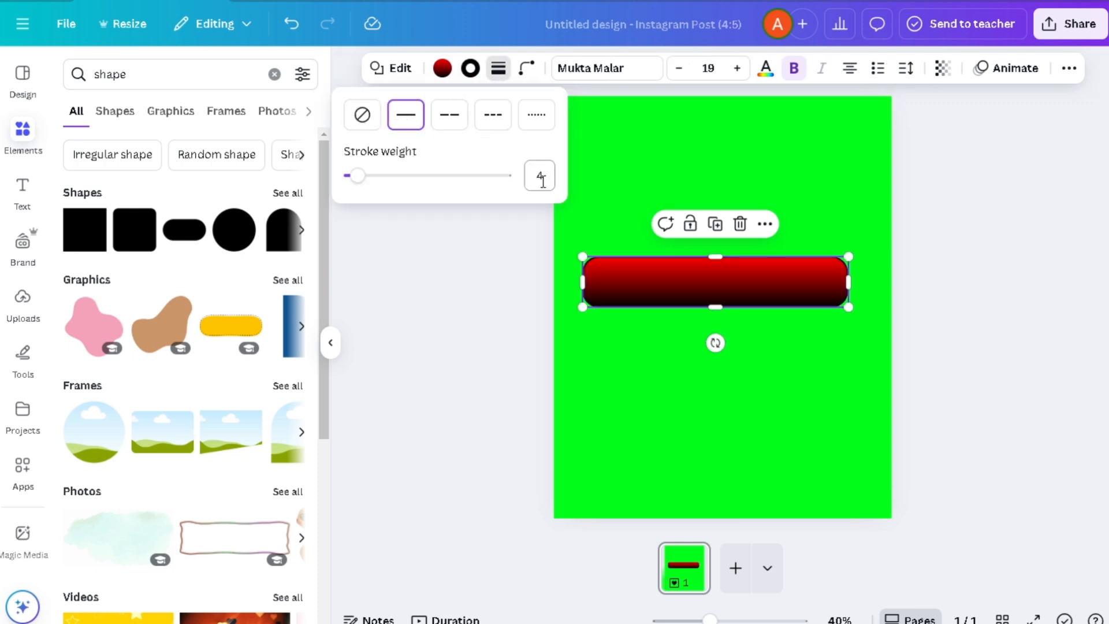
click(544, 179)
key(Return)
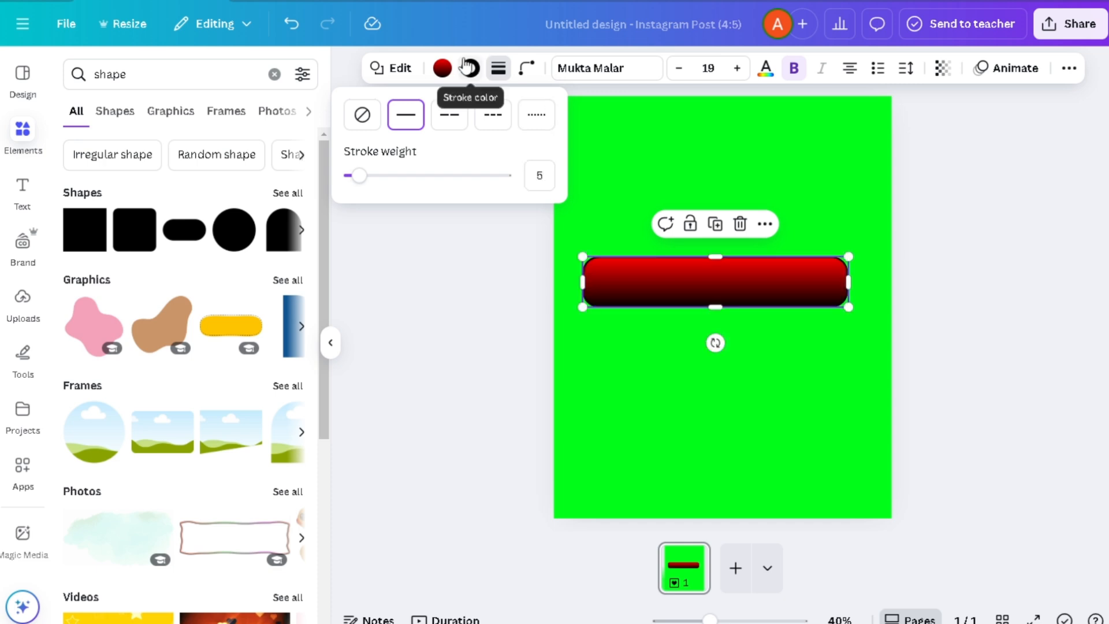
- Set the bar's stroke color to white, #FFFFFF
click(469, 68)
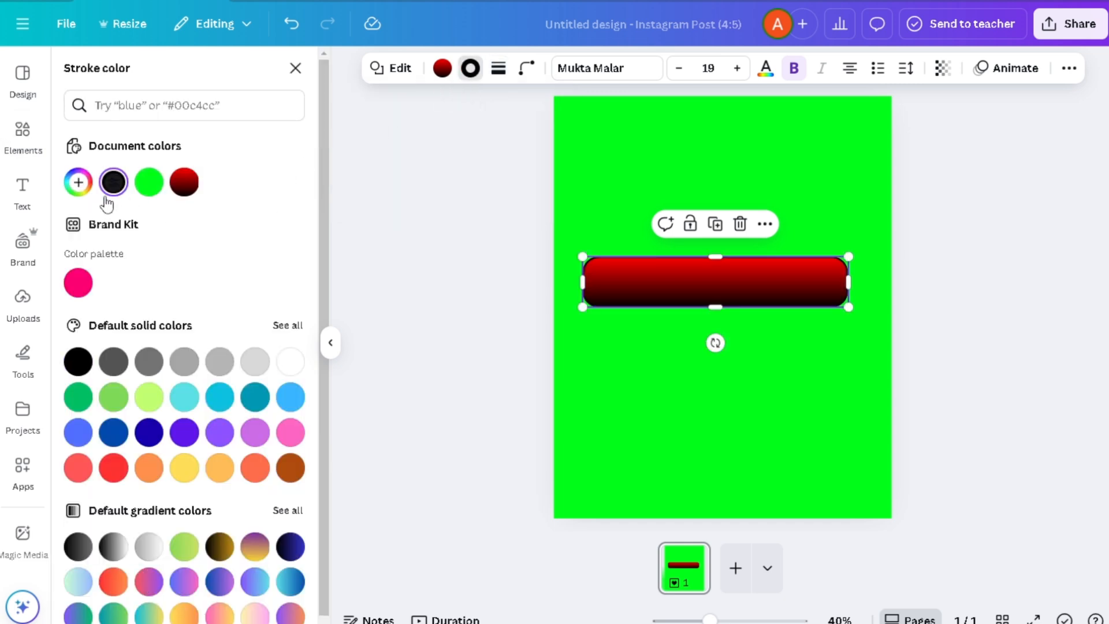
click(78, 183)
drag(166, 281, 80, 257)
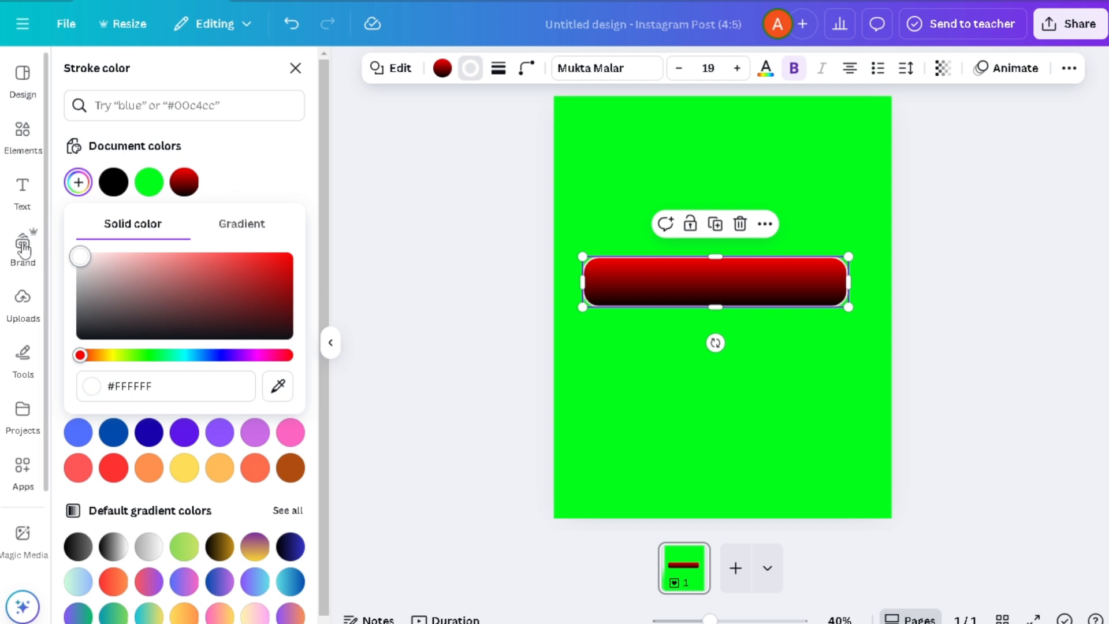
key(Escape)
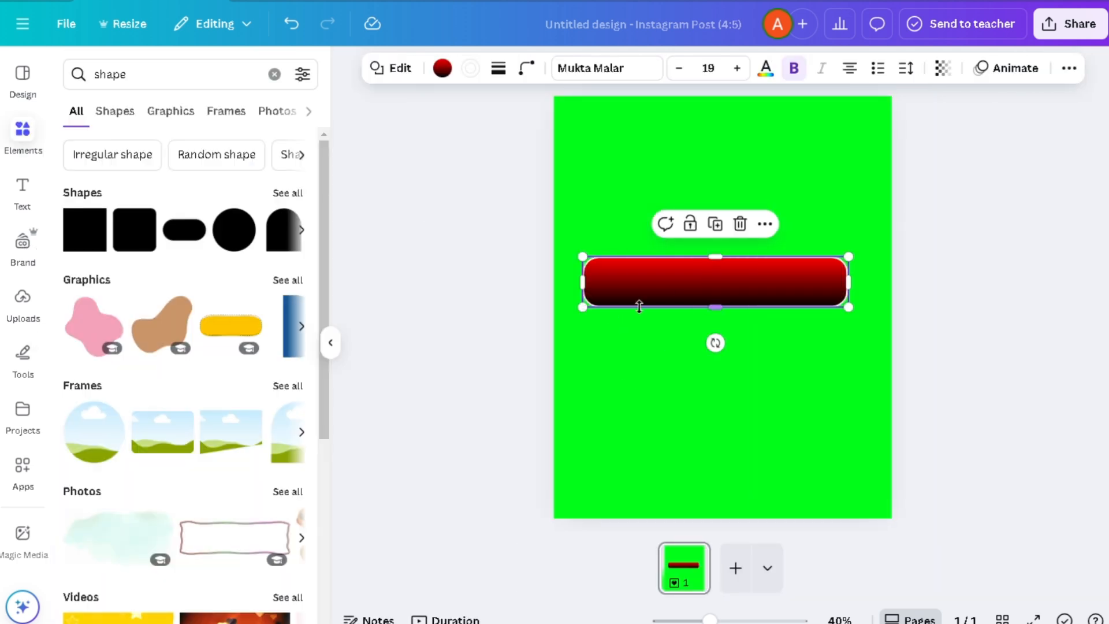
click(489, 364)
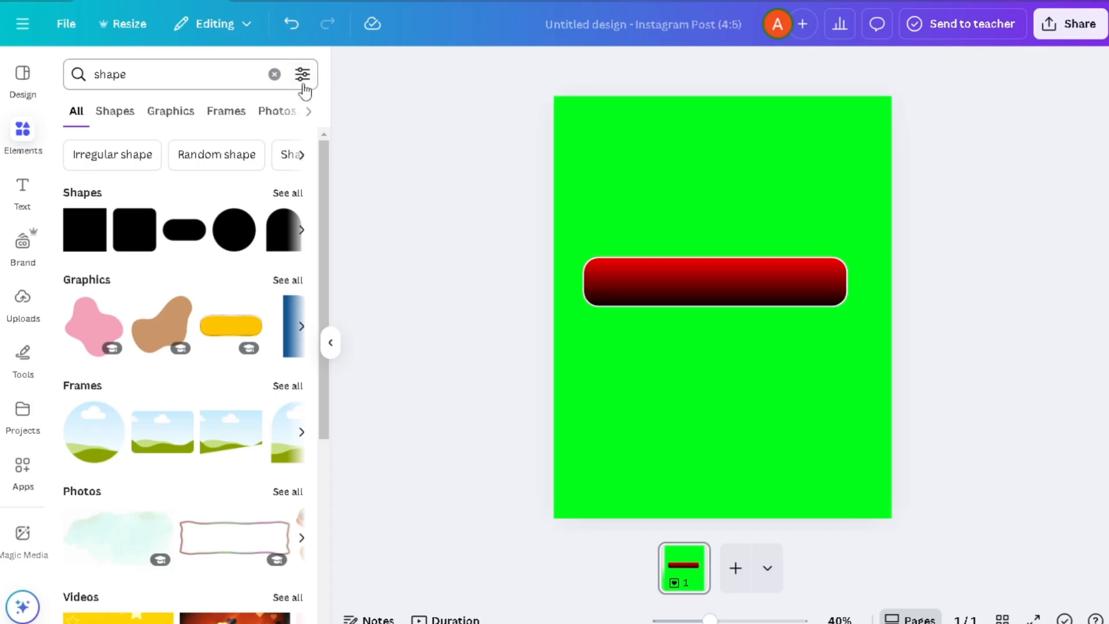
- Add a subheading text reading "constant" and enlarge it to a font size of about 60.7
click(22, 191)
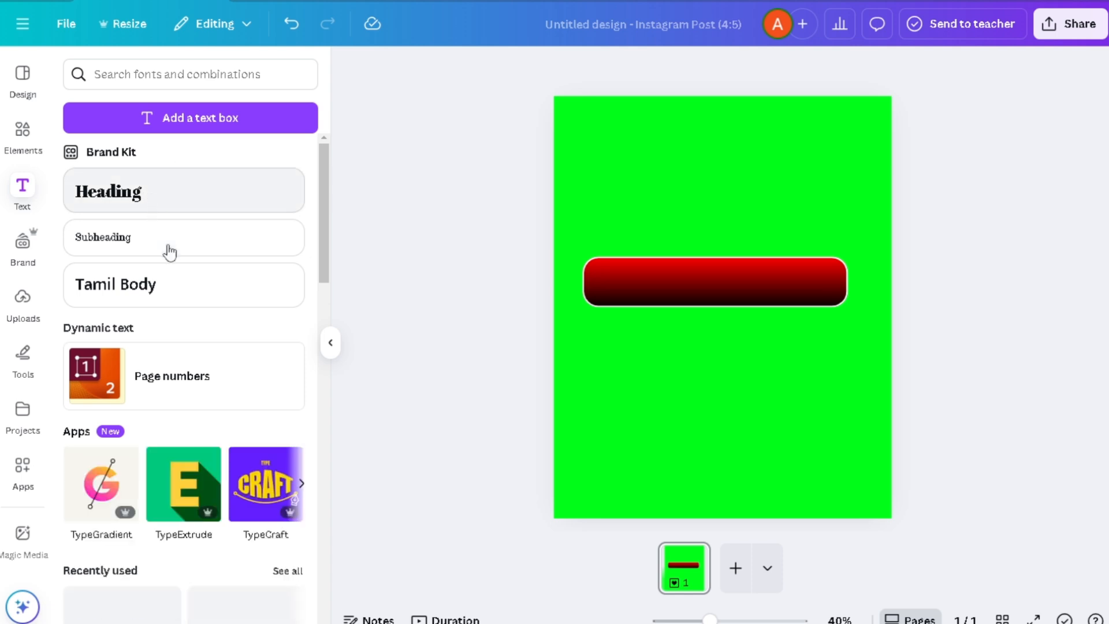
click(217, 225)
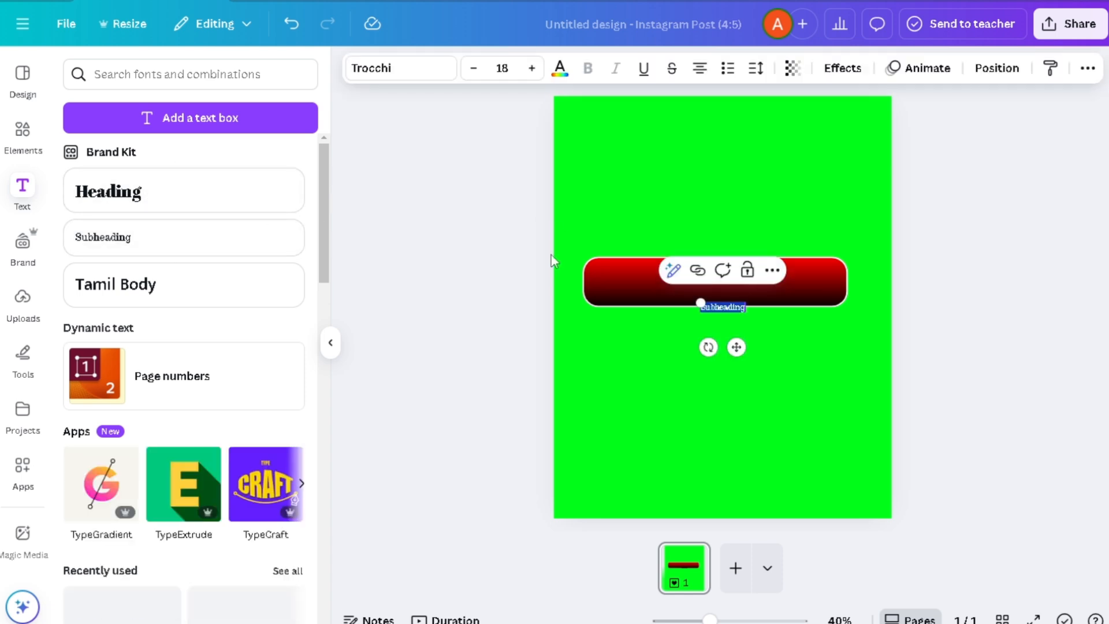
text(Subscribe)
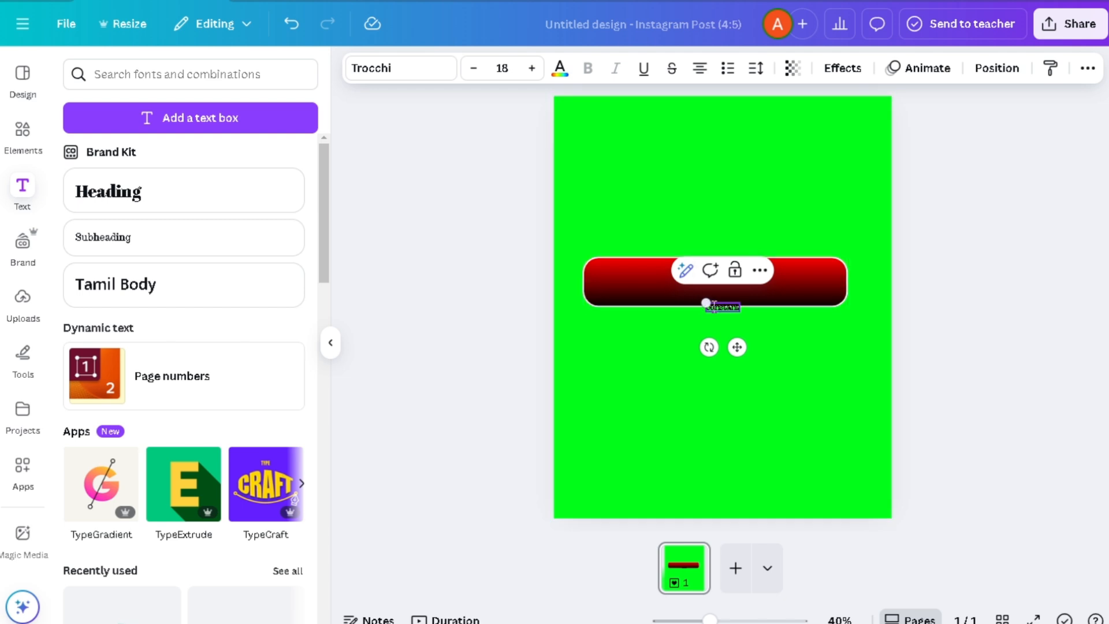
drag(706, 302, 634, 277)
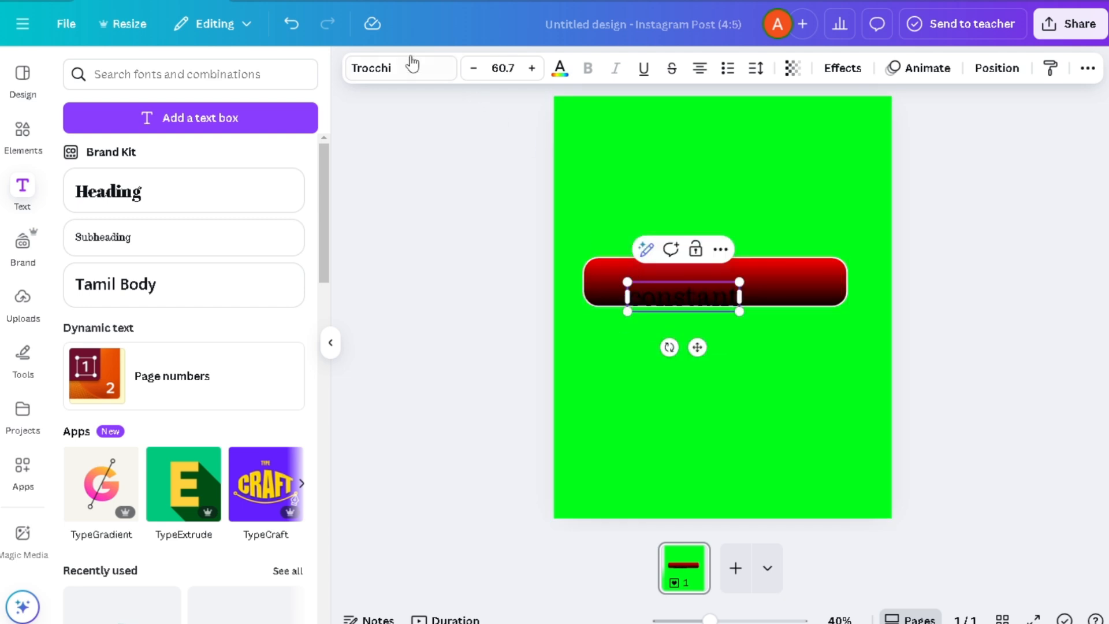
- Set the text's font to League Spartan and capitalize its first letter so it reads "Constant"
click(393, 68)
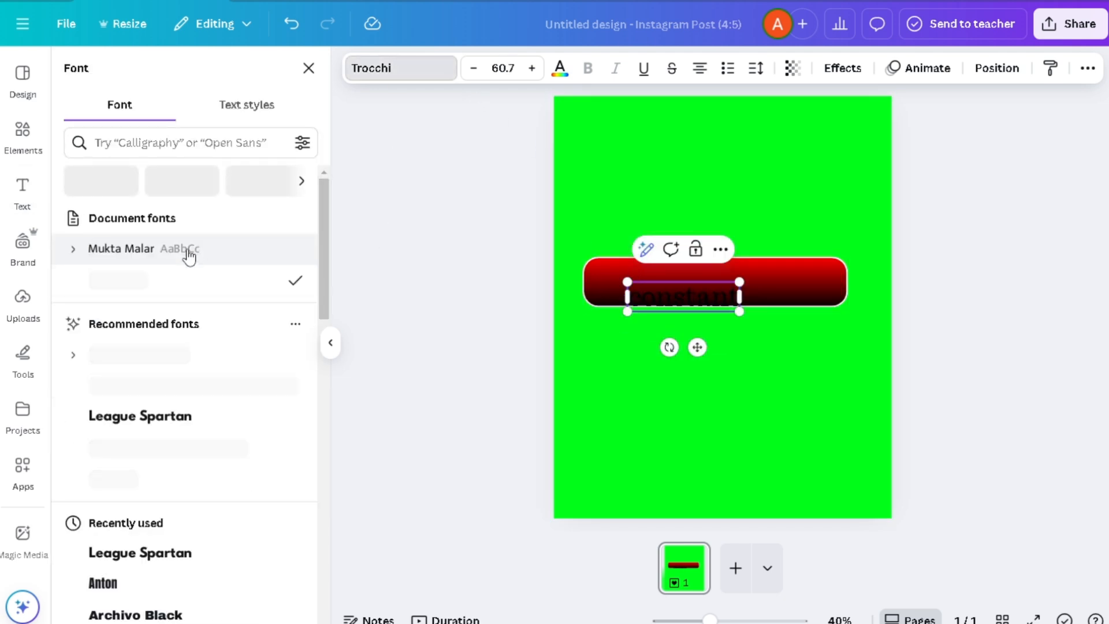
click(190, 420)
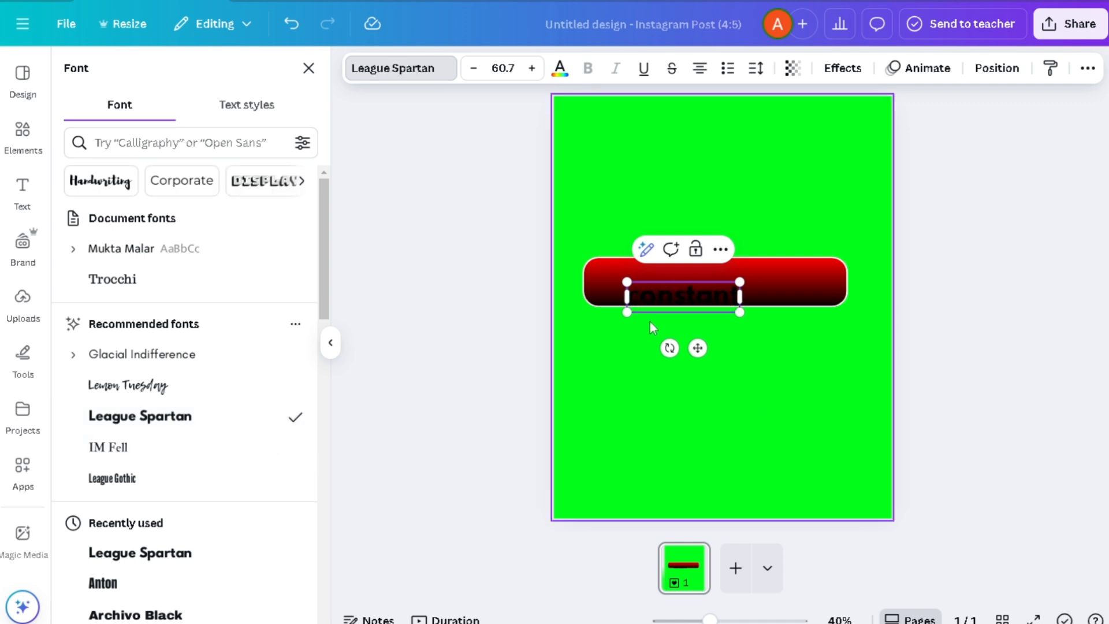
key(BackSpace)
text(C)
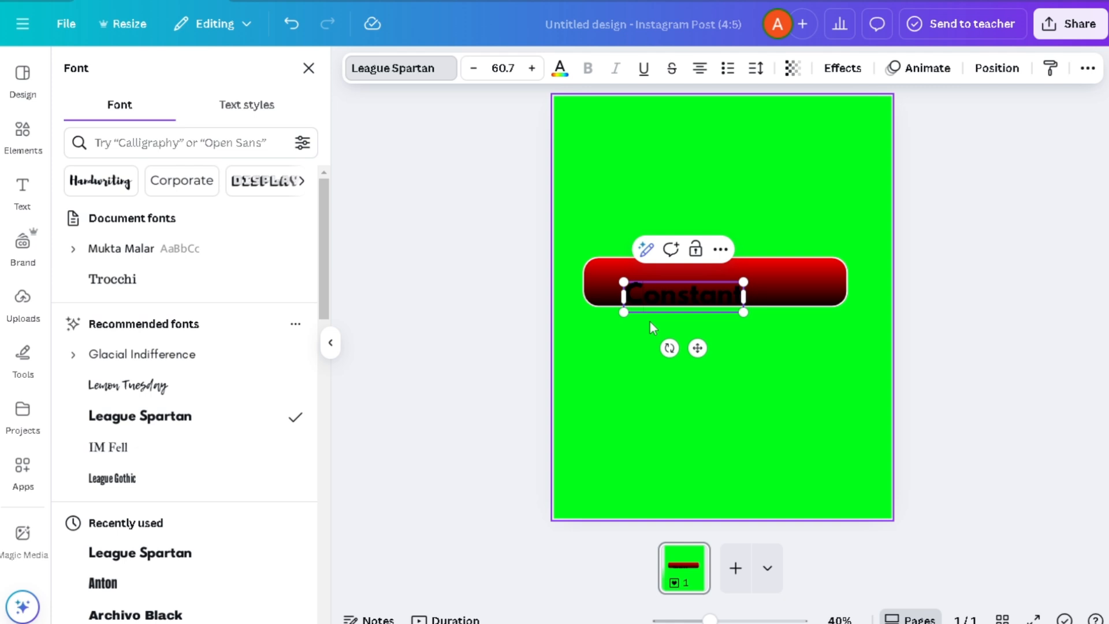
- Enlarge "Constant" to a font size of about 79.1 on the bar and color the text white, #FFFFFF
drag(623, 282, 588, 272)
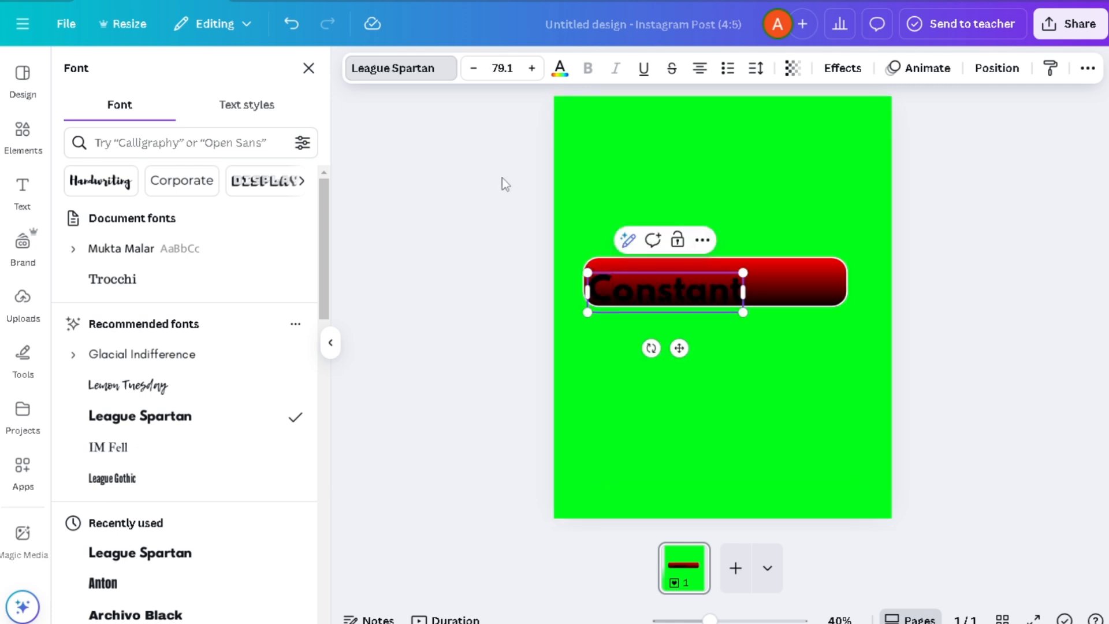
click(559, 70)
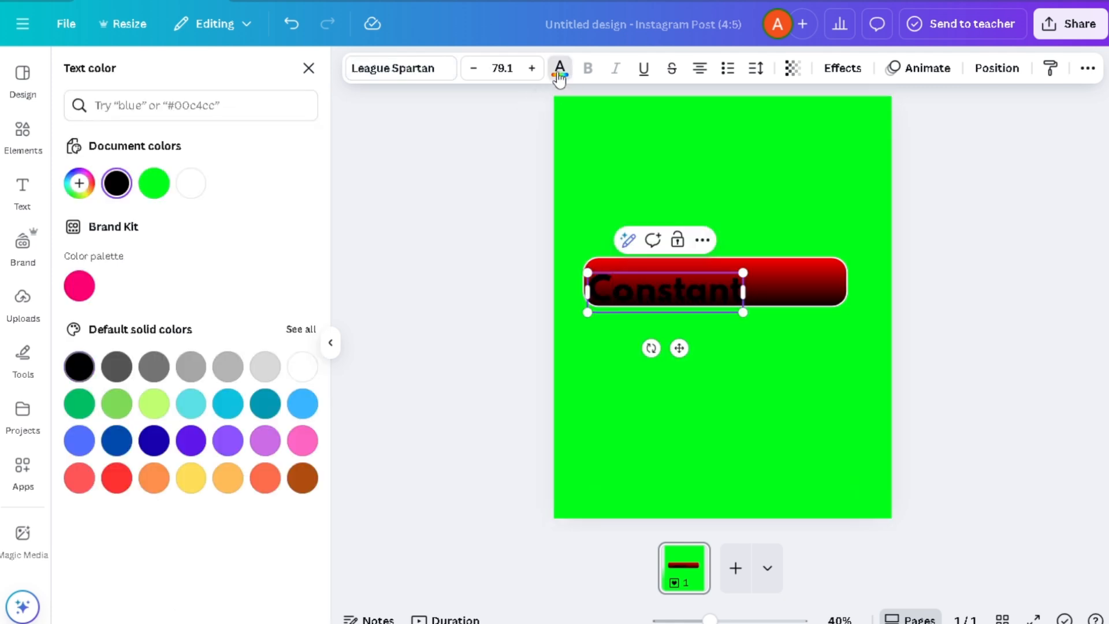
click(191, 184)
click(559, 68)
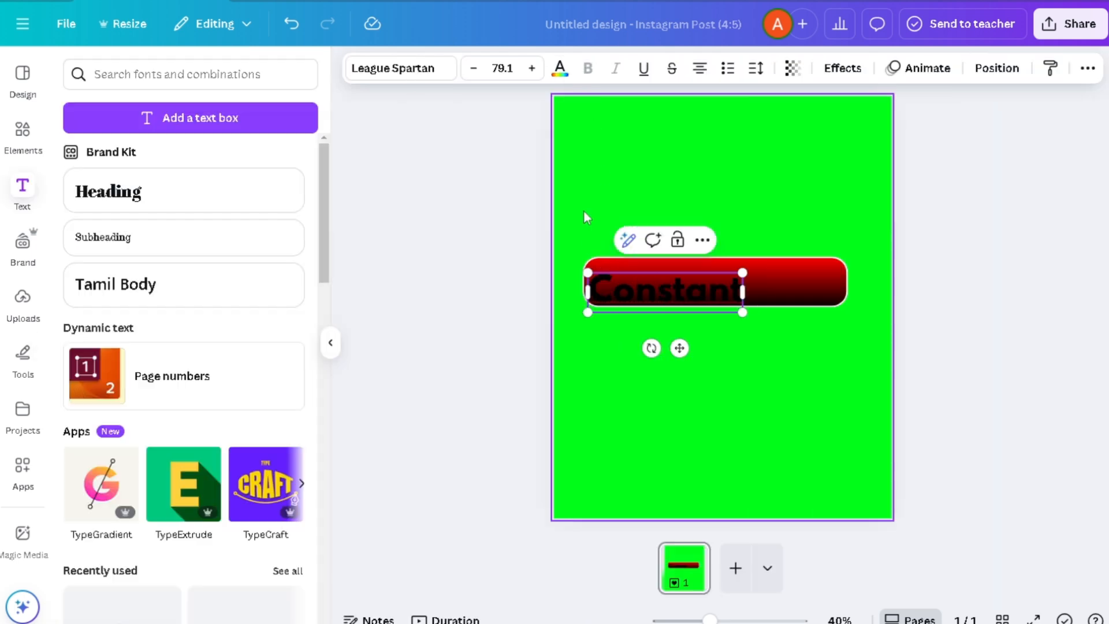
drag(634, 302, 638, 296)
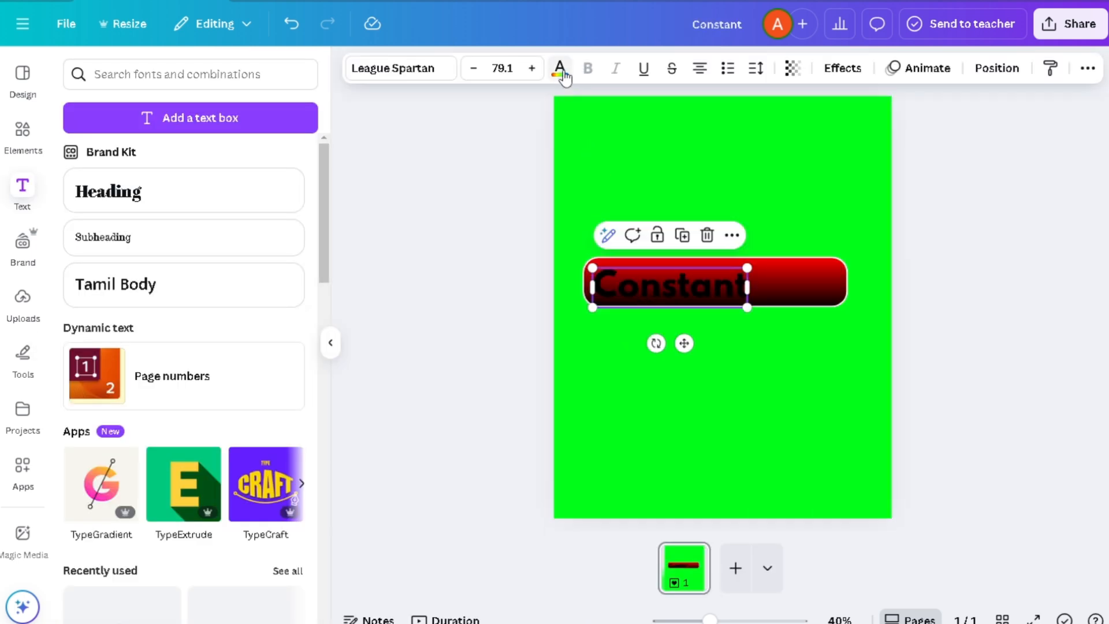
click(560, 72)
click(190, 183)
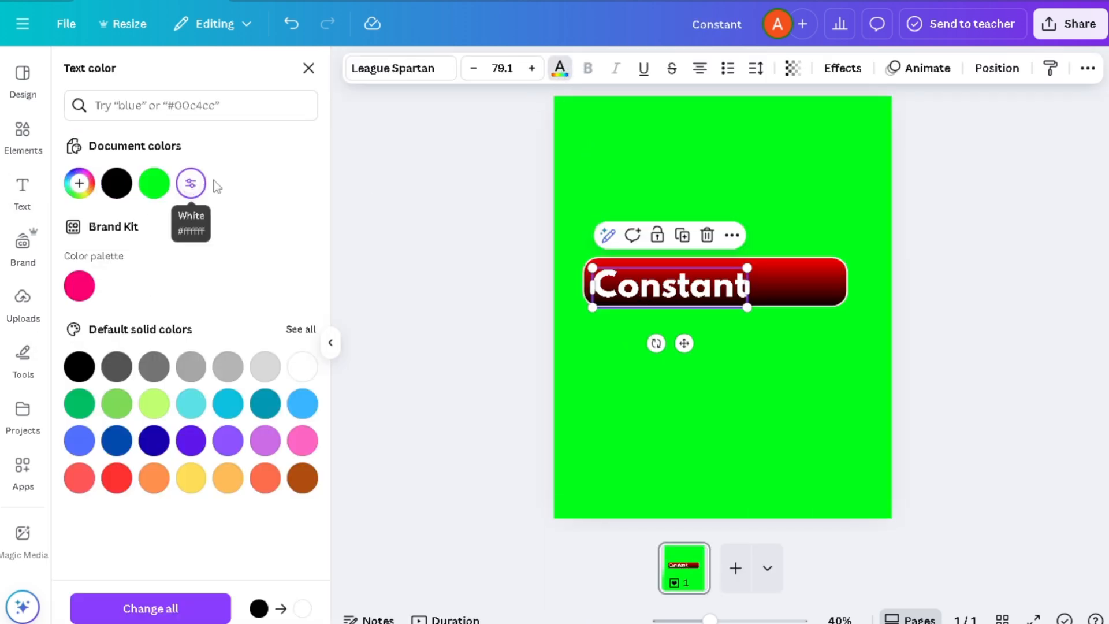
- Enlarge "Constant" to nearly the full height of the red bar and center it on the bar
drag(592, 267, 549, 257)
click(686, 312)
click(688, 287)
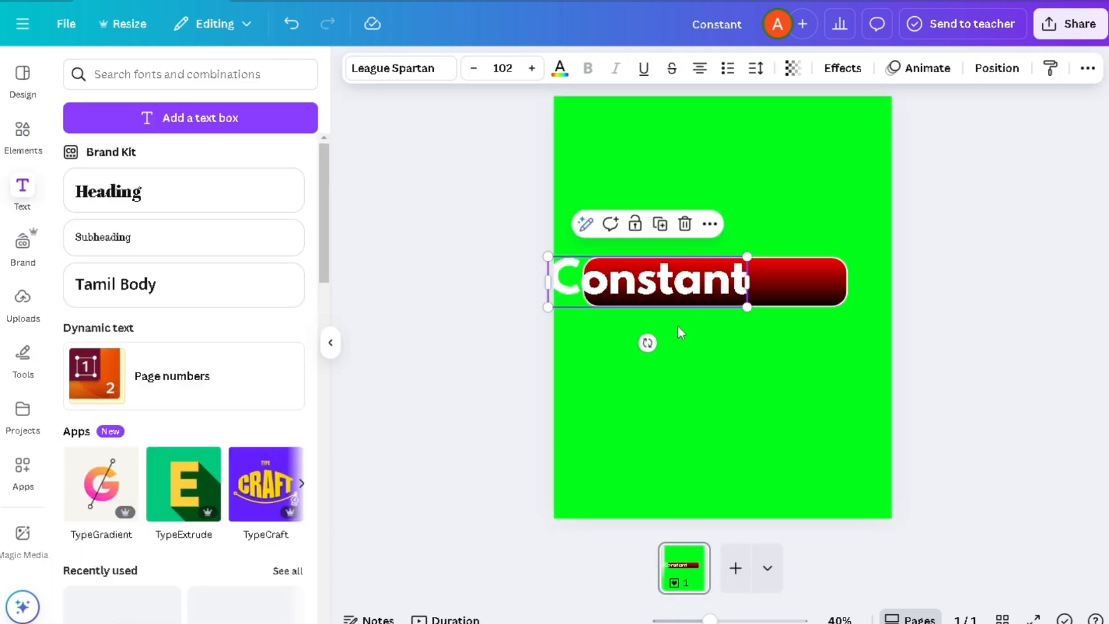
drag(662, 289, 719, 294)
drag(603, 256, 615, 259)
click(762, 376)
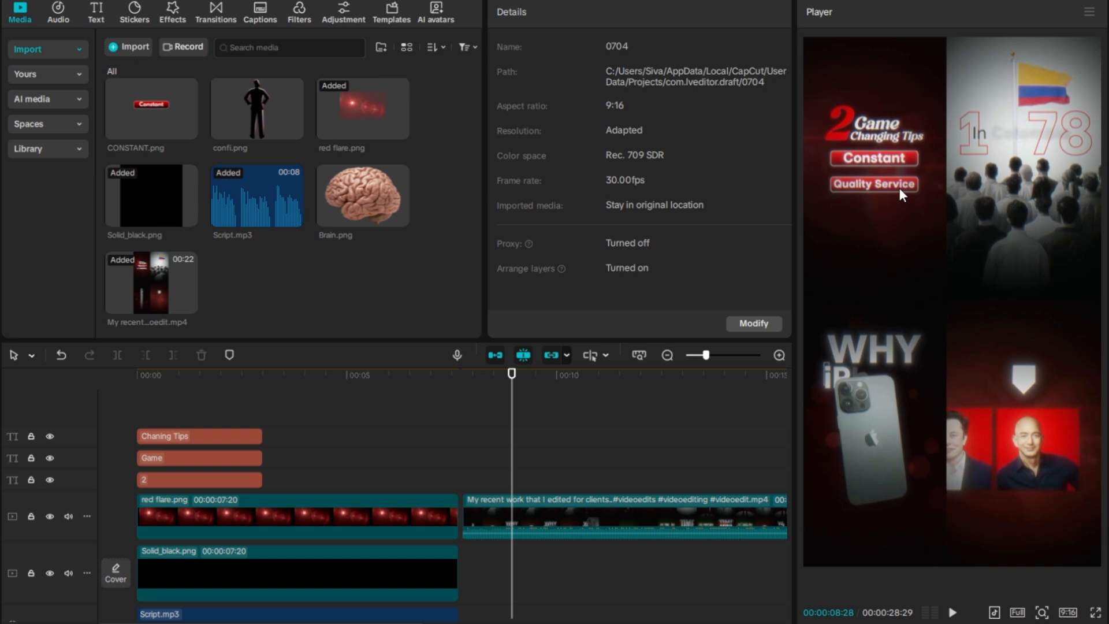
- Place CONSTANT.png above the title clips at the timeline start and set its scale to 85%, reduced further to about 80%
click(143, 410)
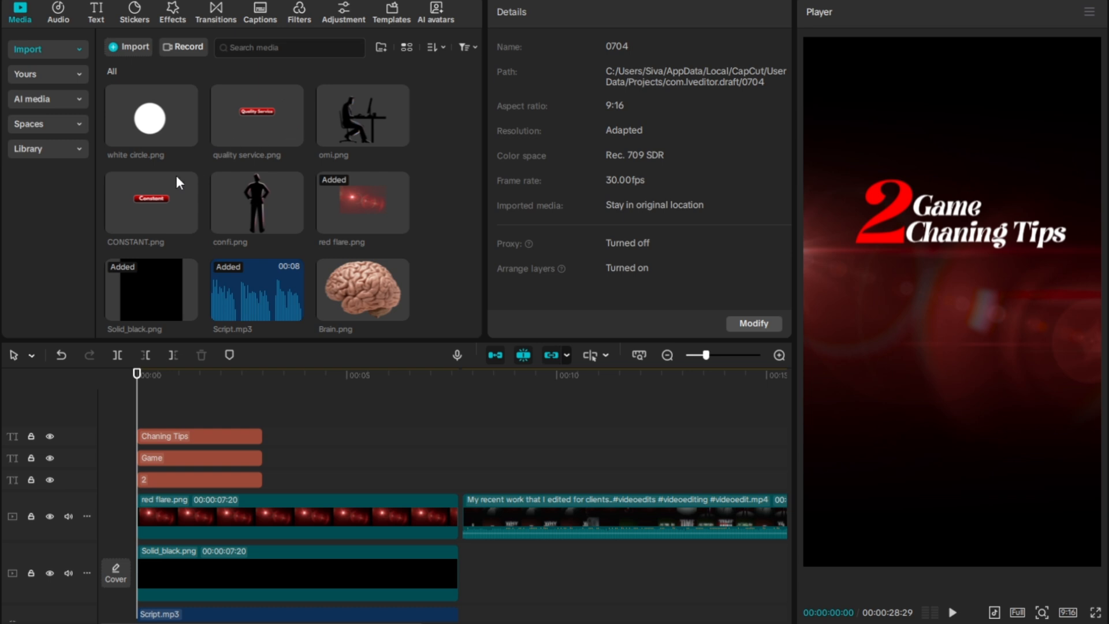
drag(177, 179, 139, 406)
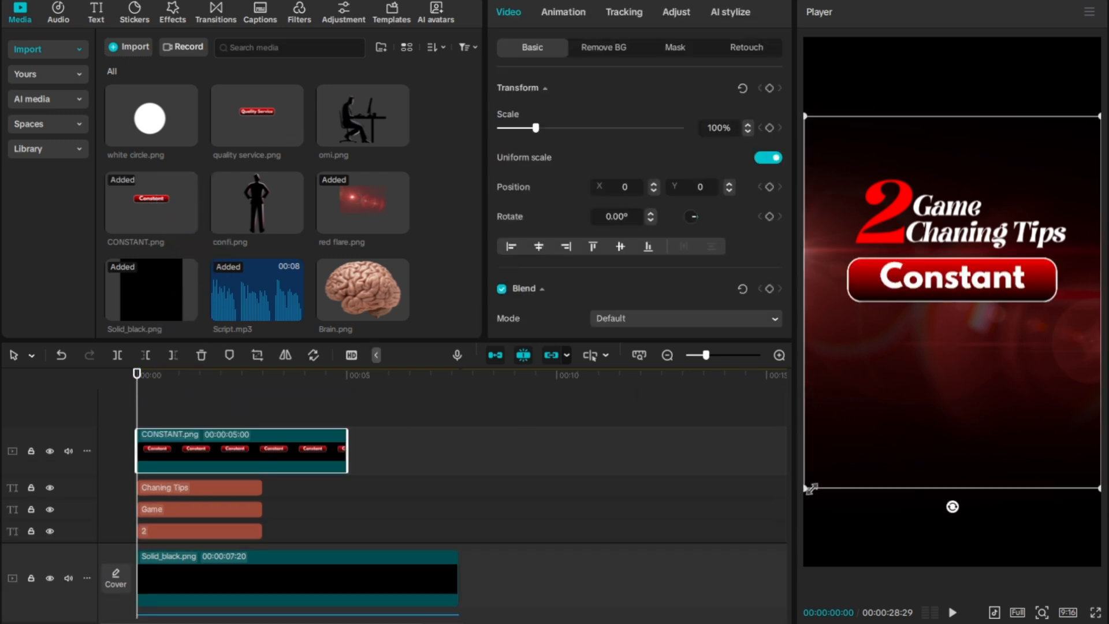
click(722, 128)
key(BackSpace)
key(BackSpace)
key(BackSpace)
text(85)
key(Return)
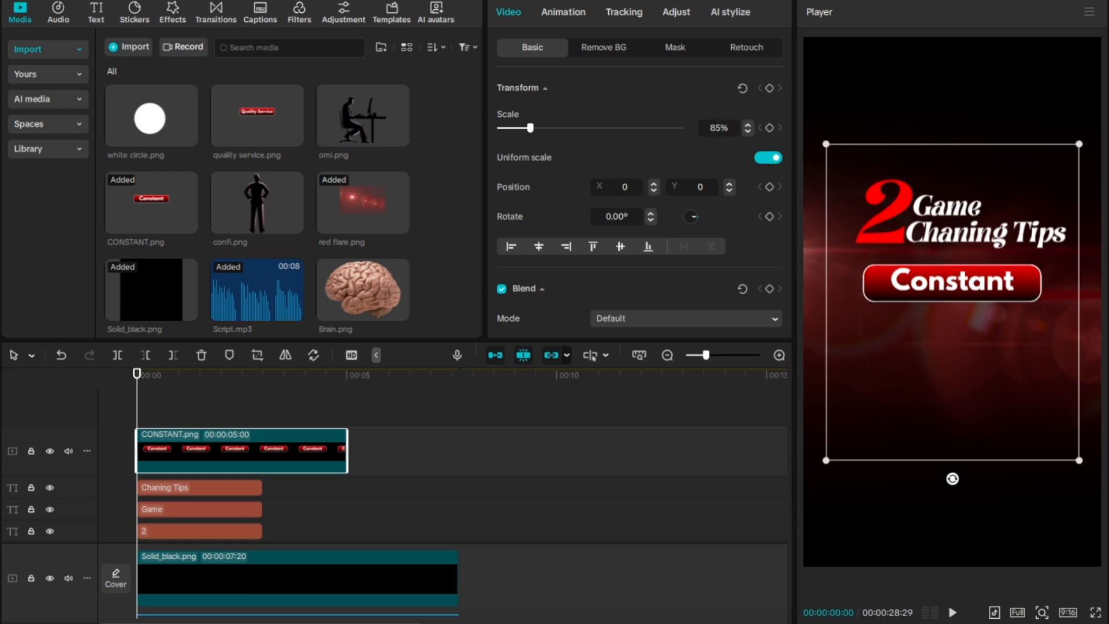
drag(1083, 462, 1068, 452)
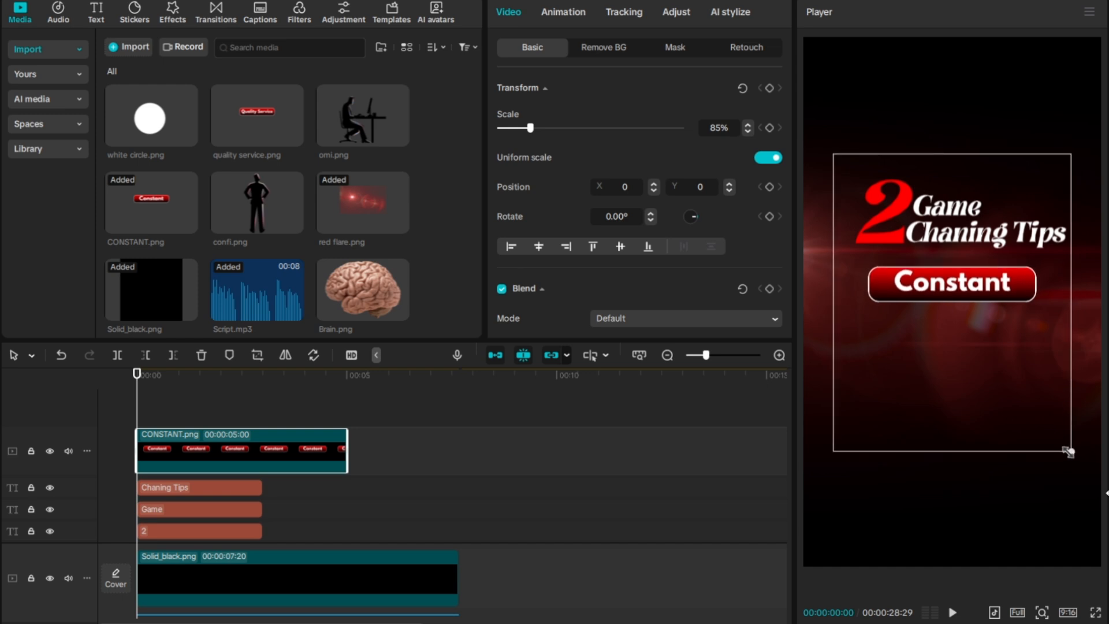
drag(1069, 452, 1068, 453)
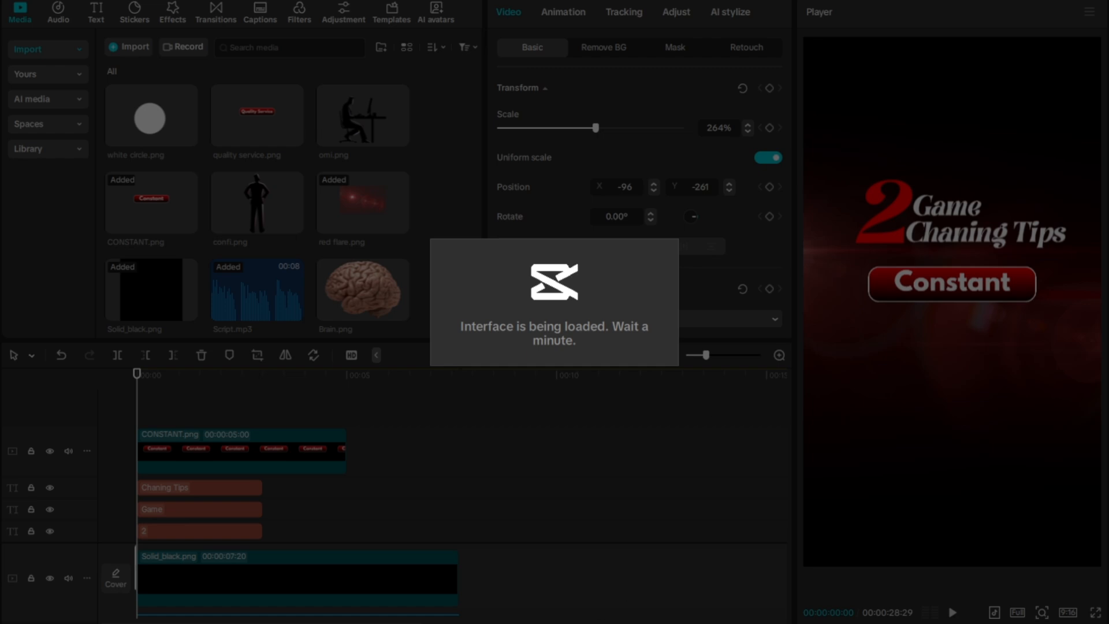
- Match the CONSTANT.png label to the reference video by enlarging it to 92% and placing it at X 51, Y 0 under the title
mouse_move(657, 622)
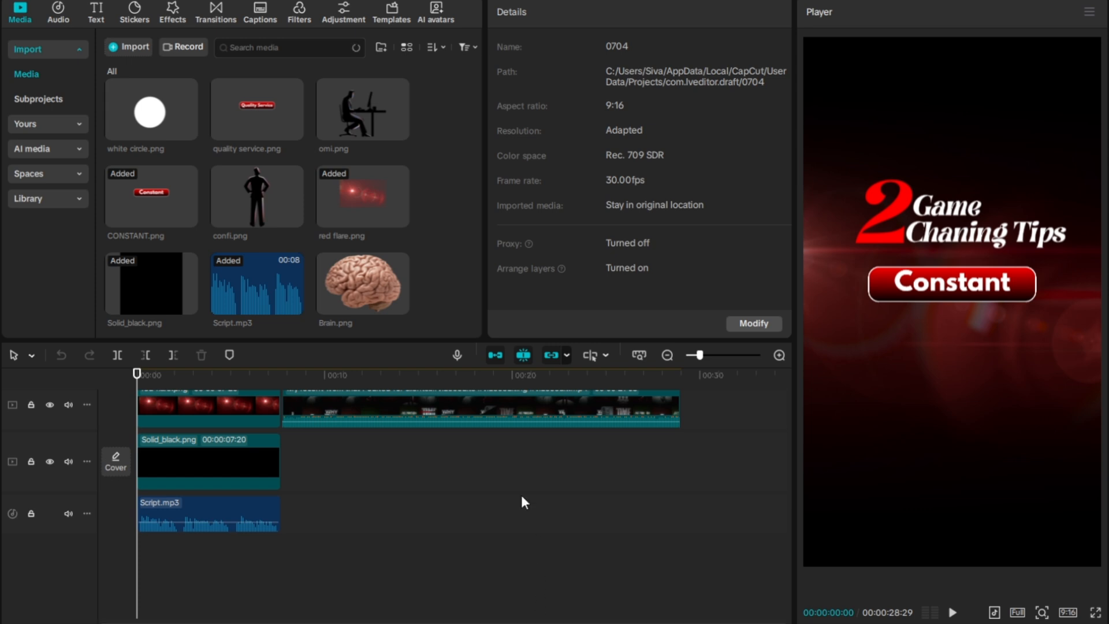
scroll(521, 494, up, 3)
click(336, 412)
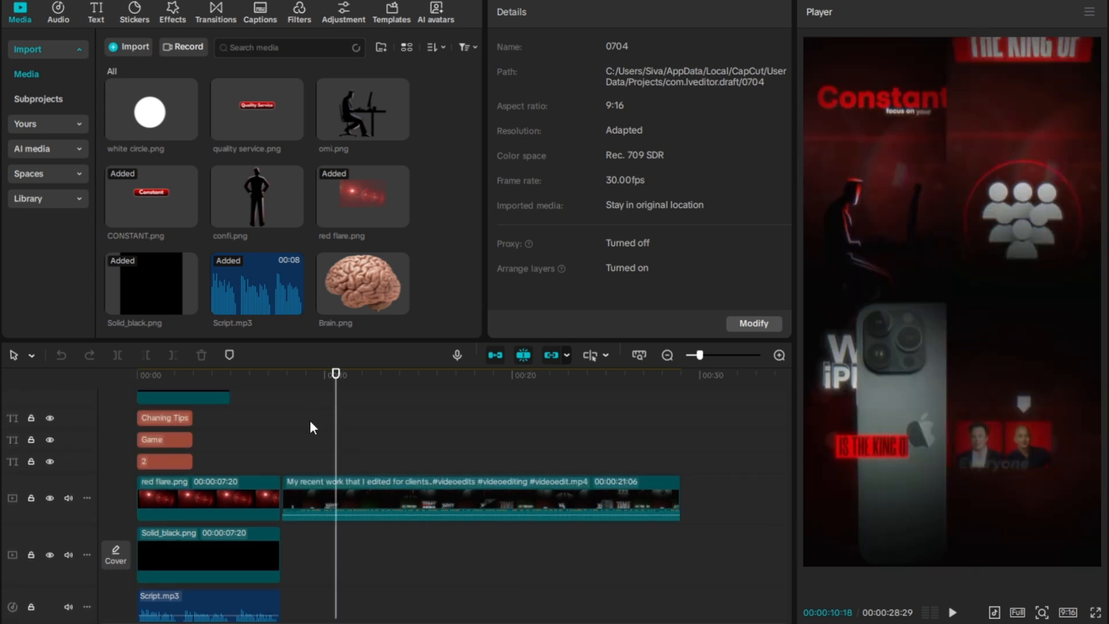
drag(336, 406, 307, 417)
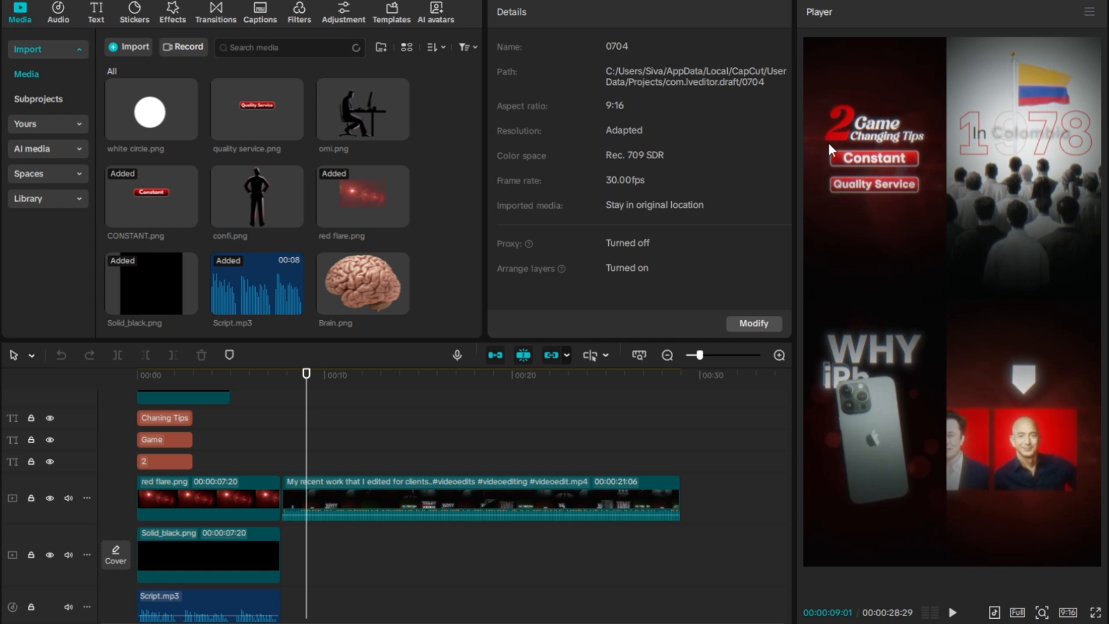
scroll(275, 424, up, 2)
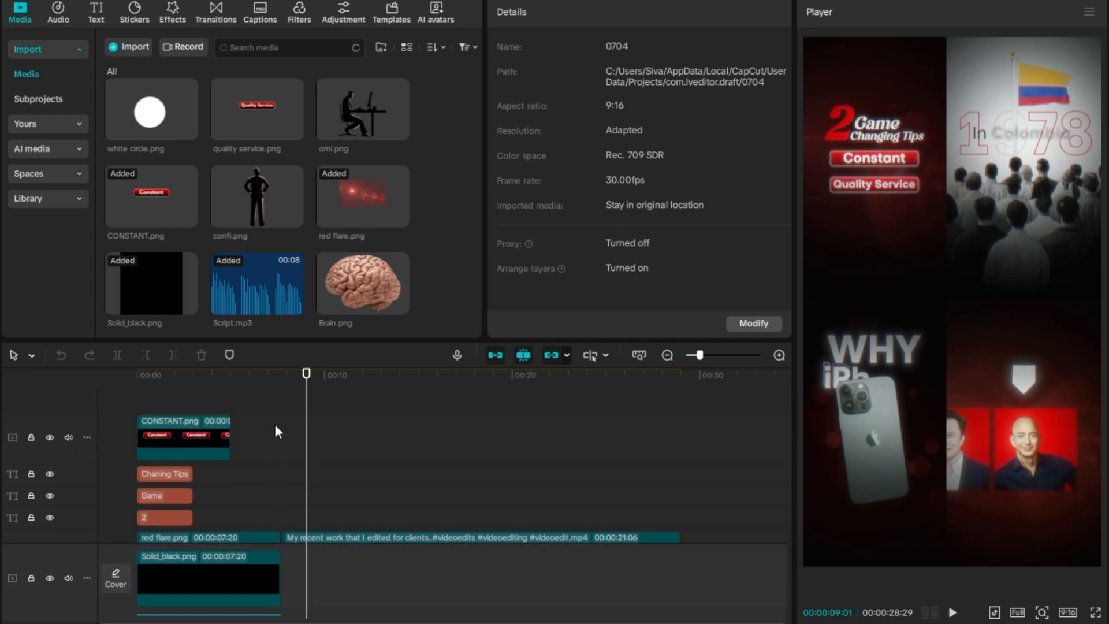
drag(176, 375, 137, 375)
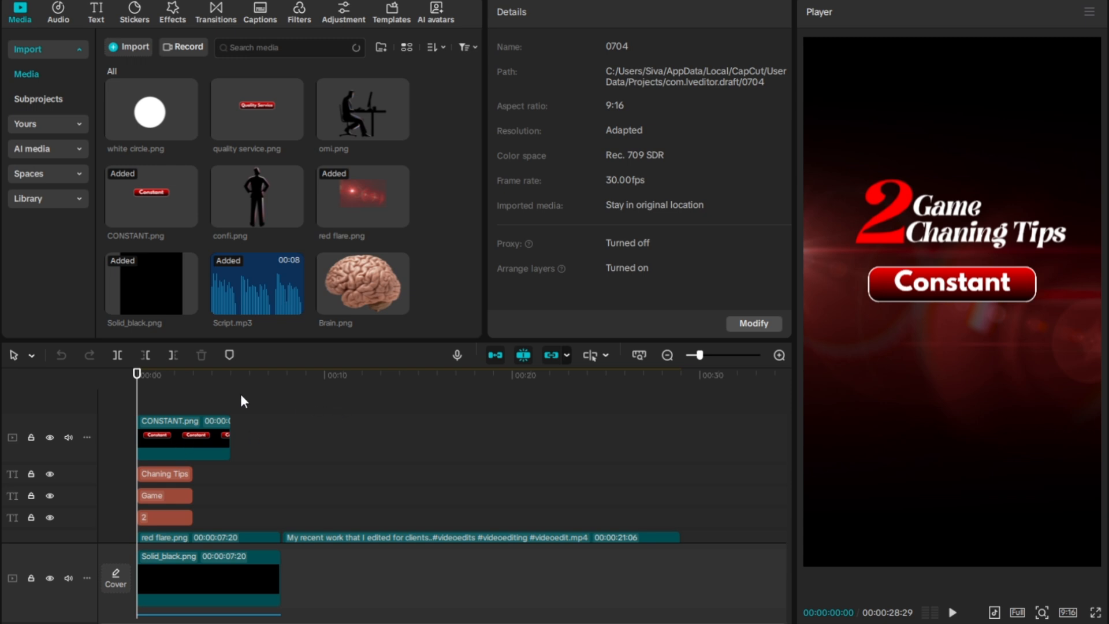
click(199, 438)
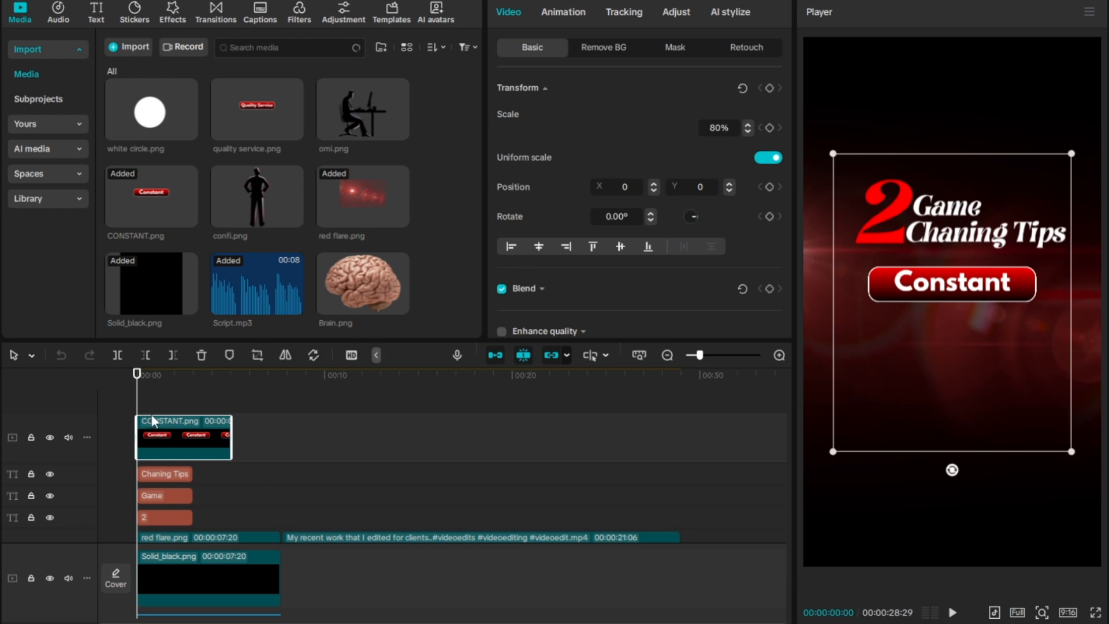
drag(836, 453, 816, 473)
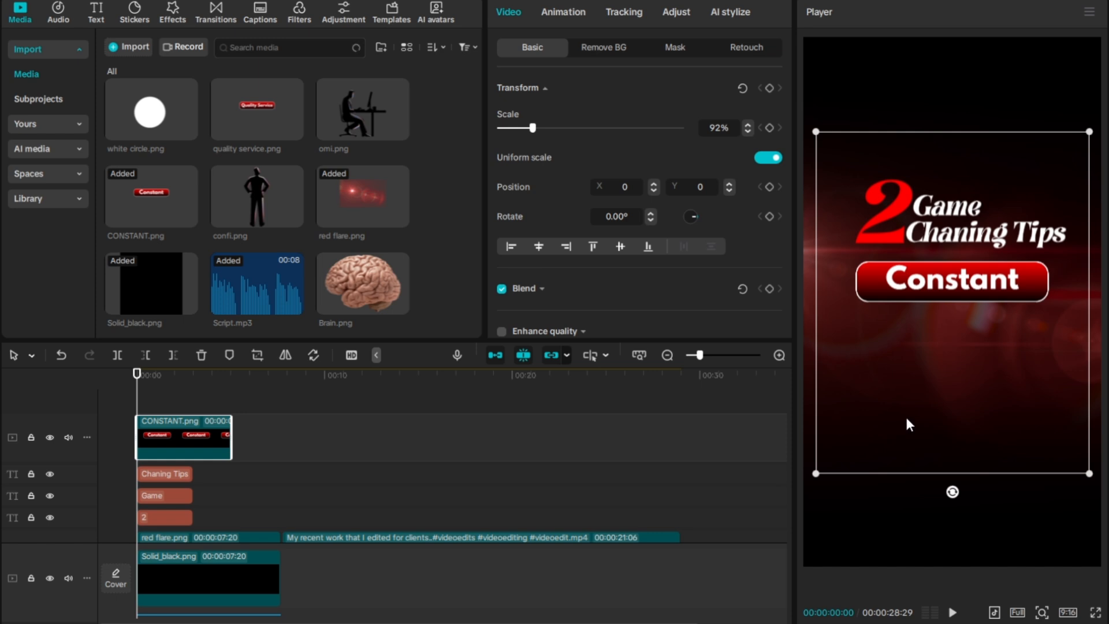
drag(906, 419, 903, 419)
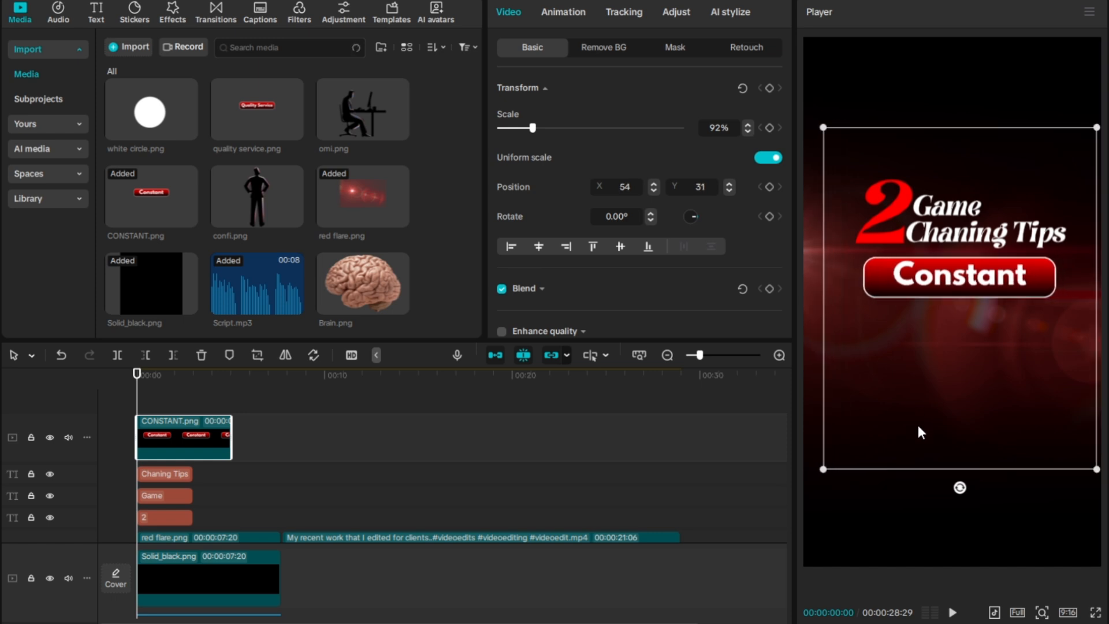
drag(927, 413, 926, 427)
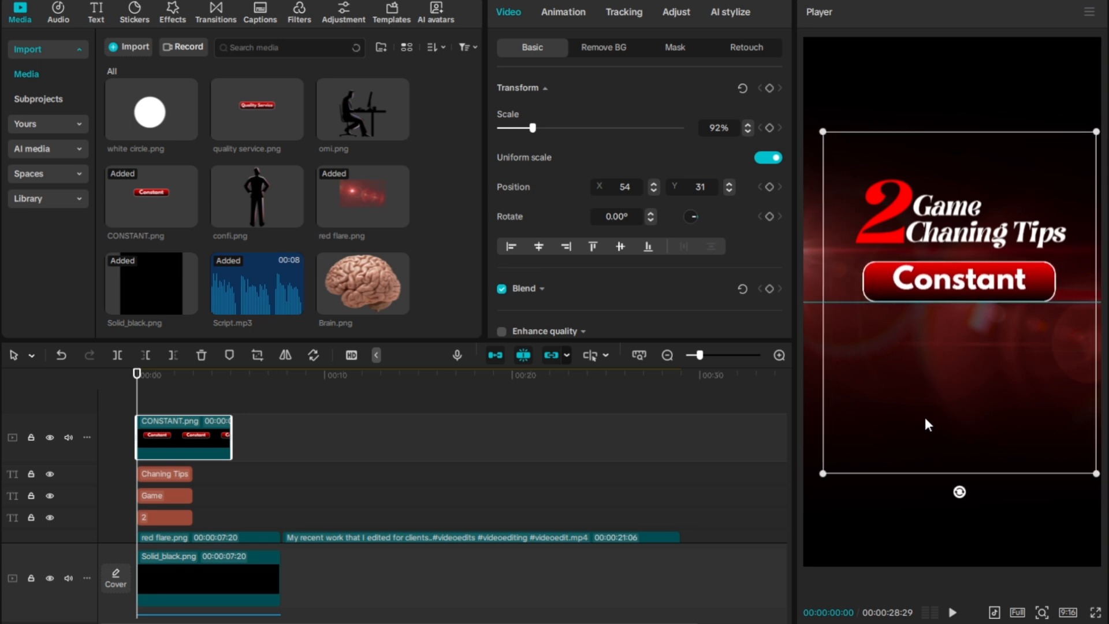
click(393, 451)
- Place quality service.png above the CONSTANT.png clip at the timeline start and set its scale to 92%
click(141, 375)
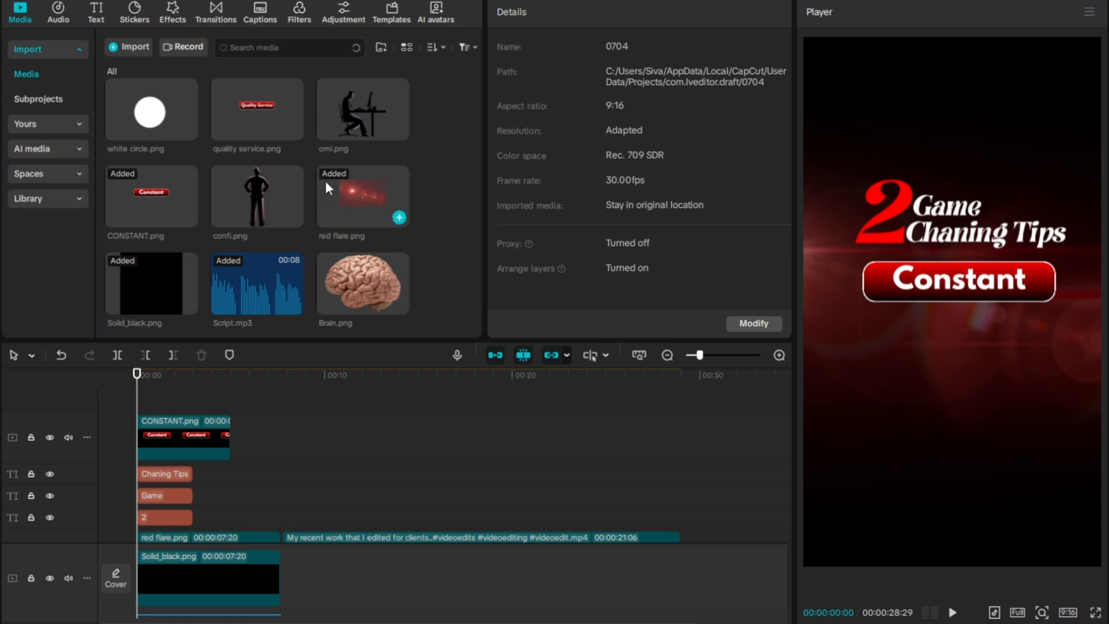
drag(244, 97, 138, 405)
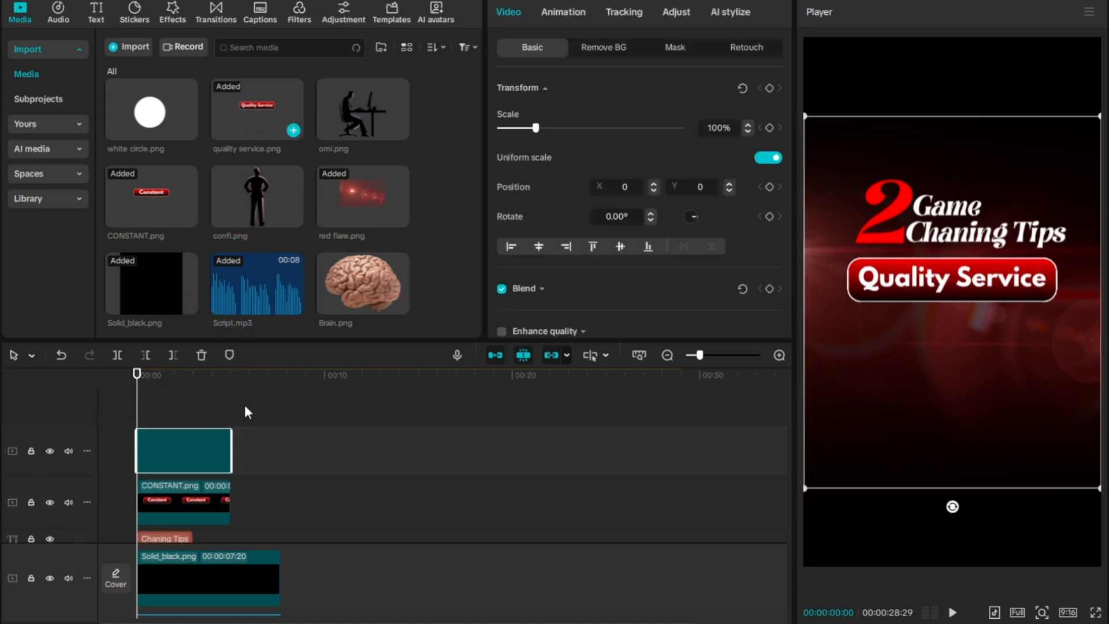
click(186, 504)
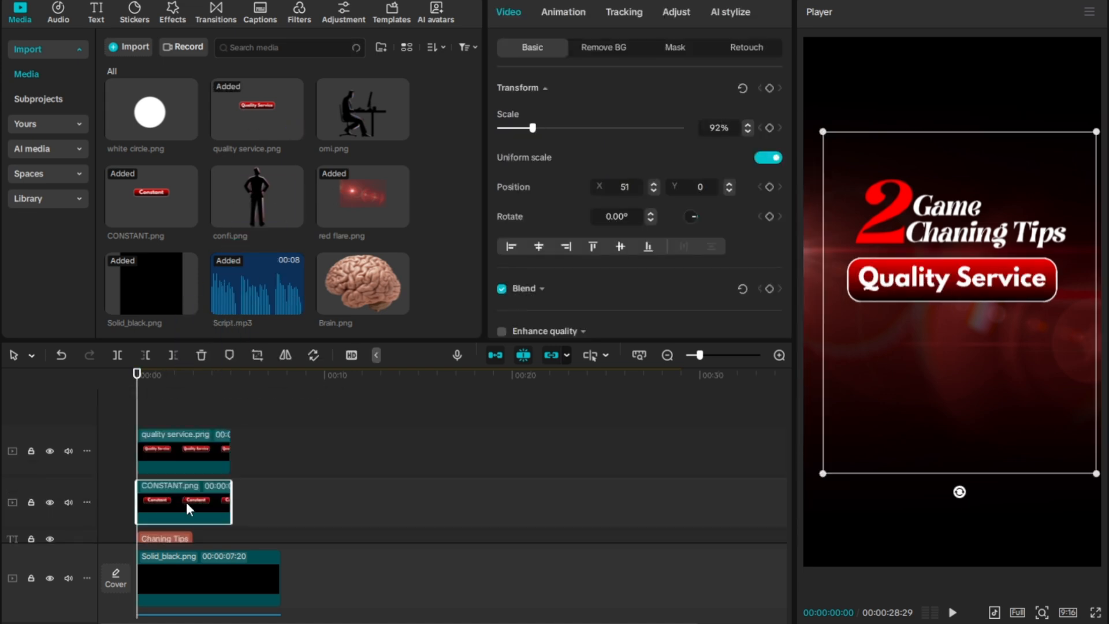
click(191, 459)
click(725, 129)
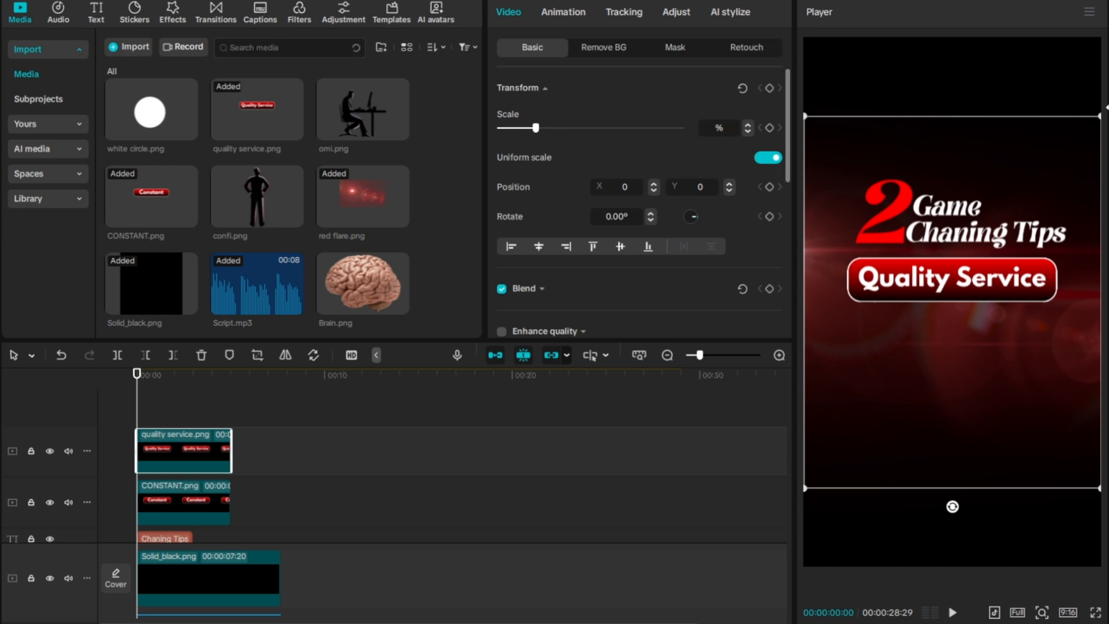
text(92)
key(Return)
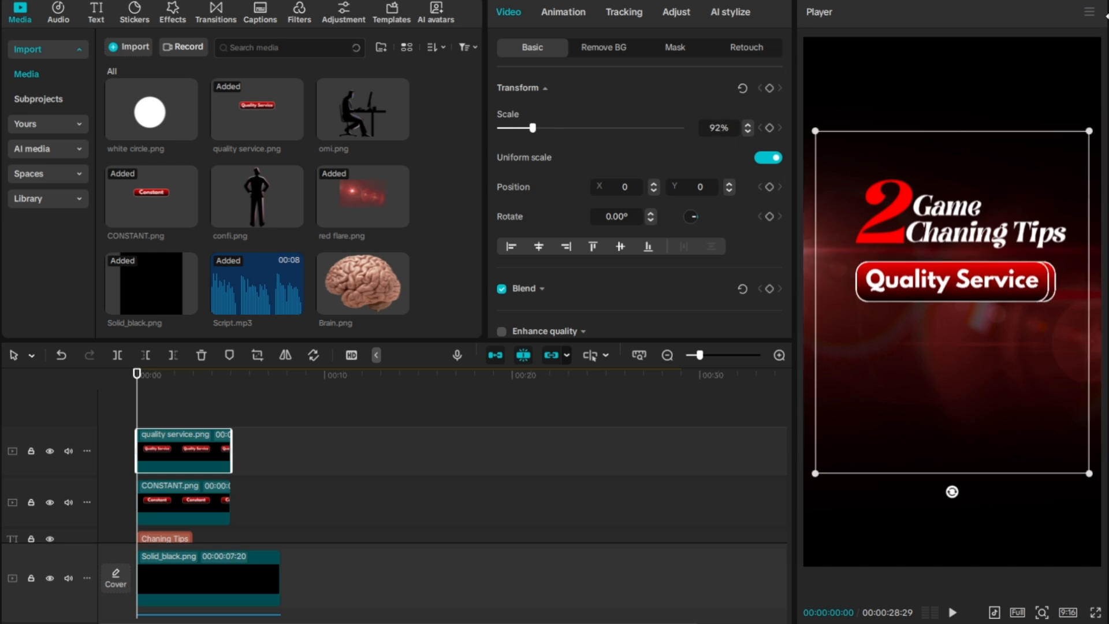
- Move the Quality Service label below the Constant label to X 51, Y -451, checking that both share the same X position
drag(993, 444, 990, 455)
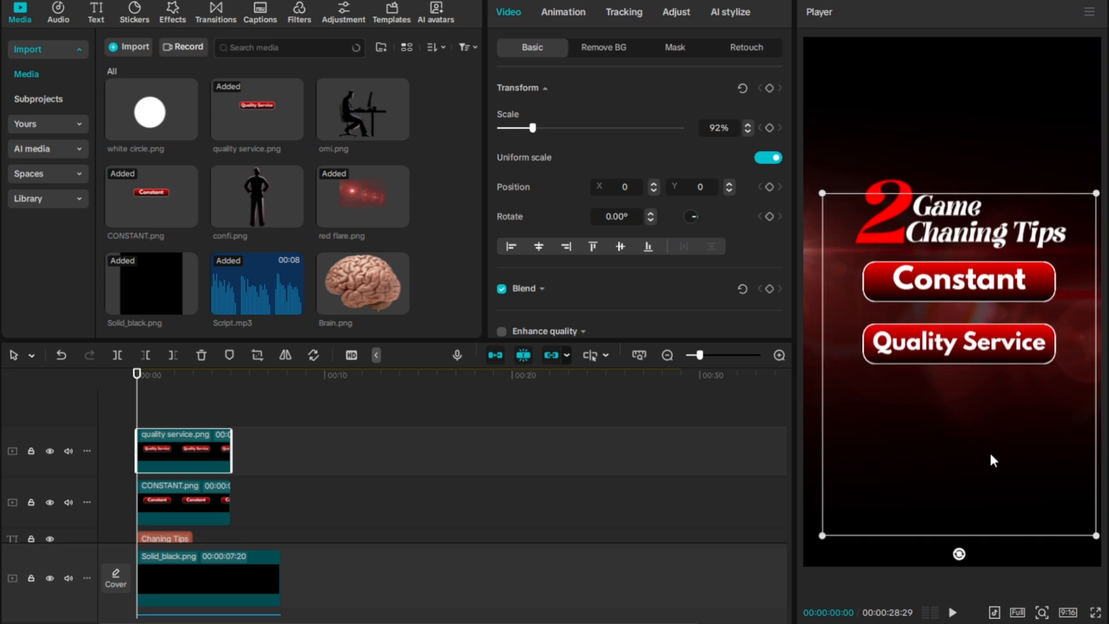
scroll(687, 296, down, 2)
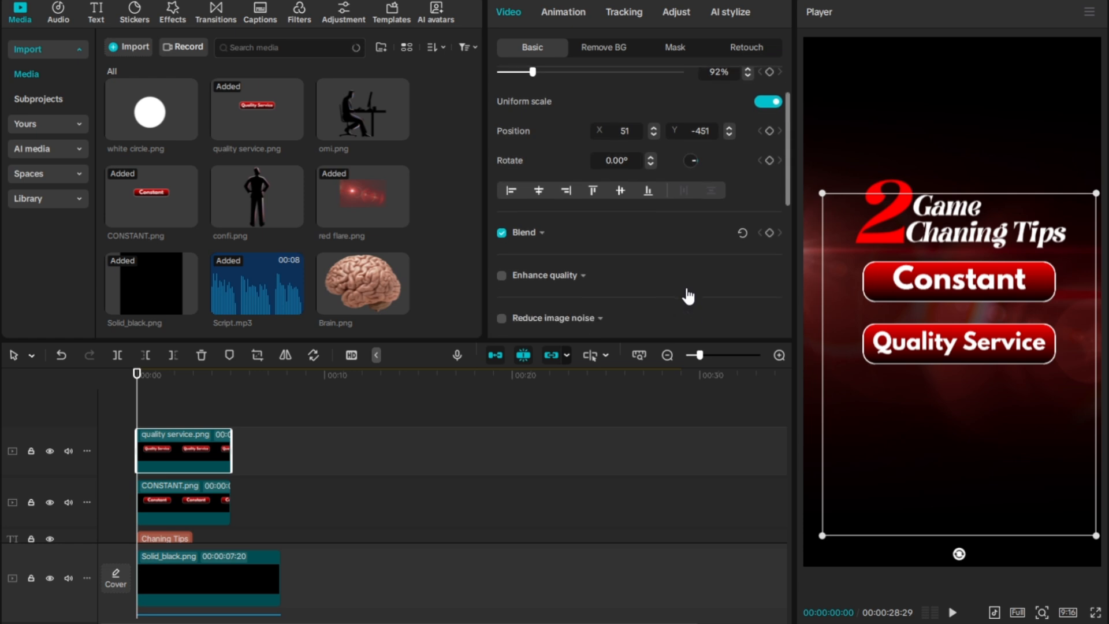
scroll(686, 295, down, 2)
scroll(686, 295, up, 4)
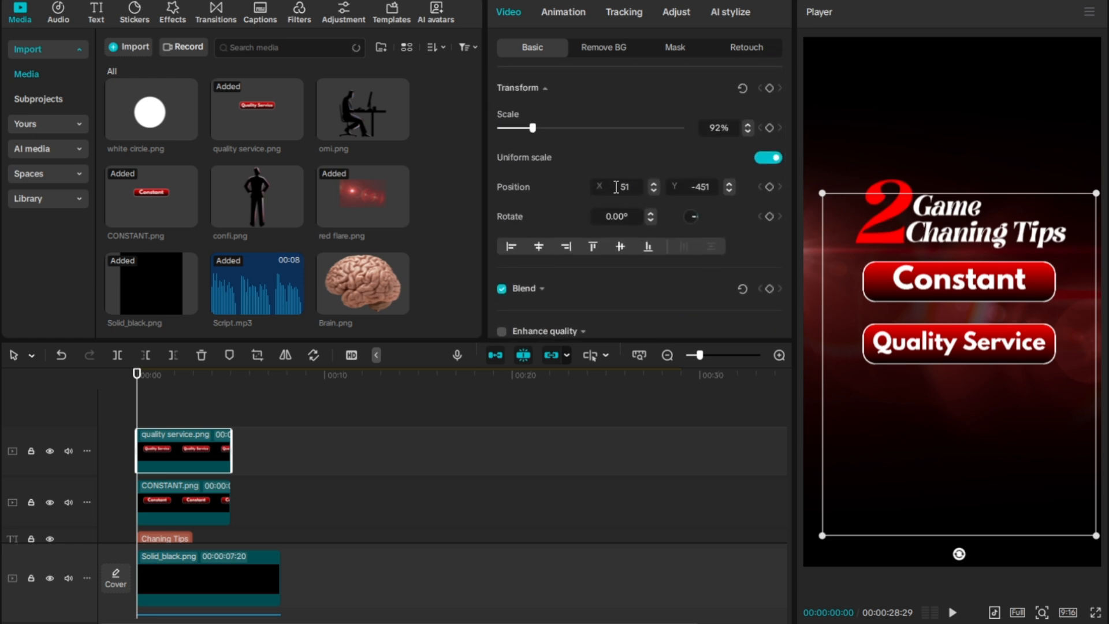
click(206, 505)
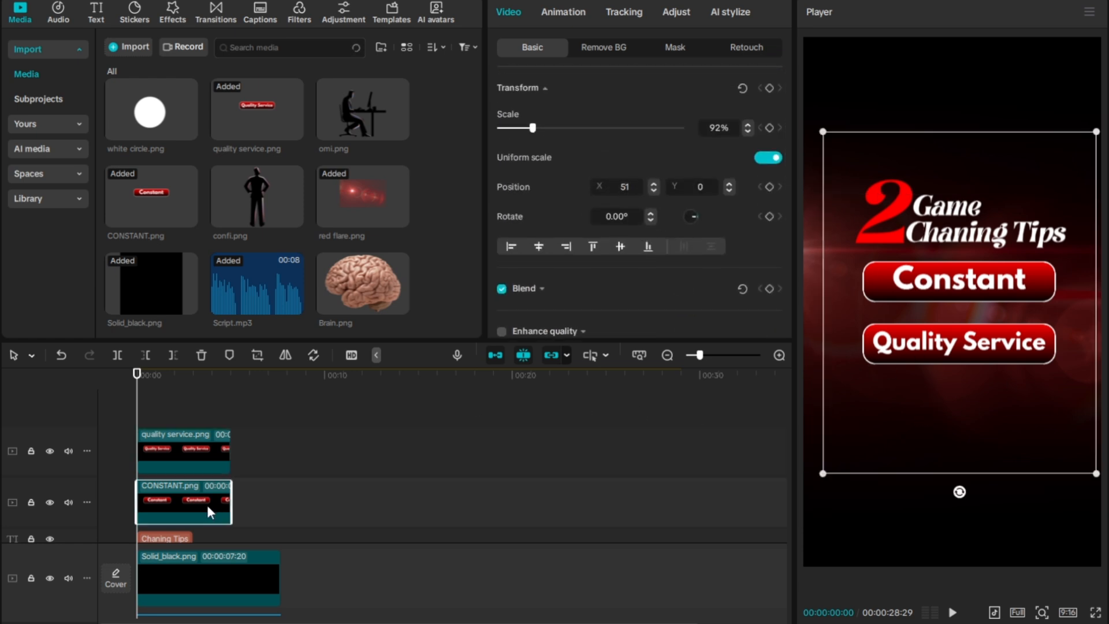
click(162, 403)
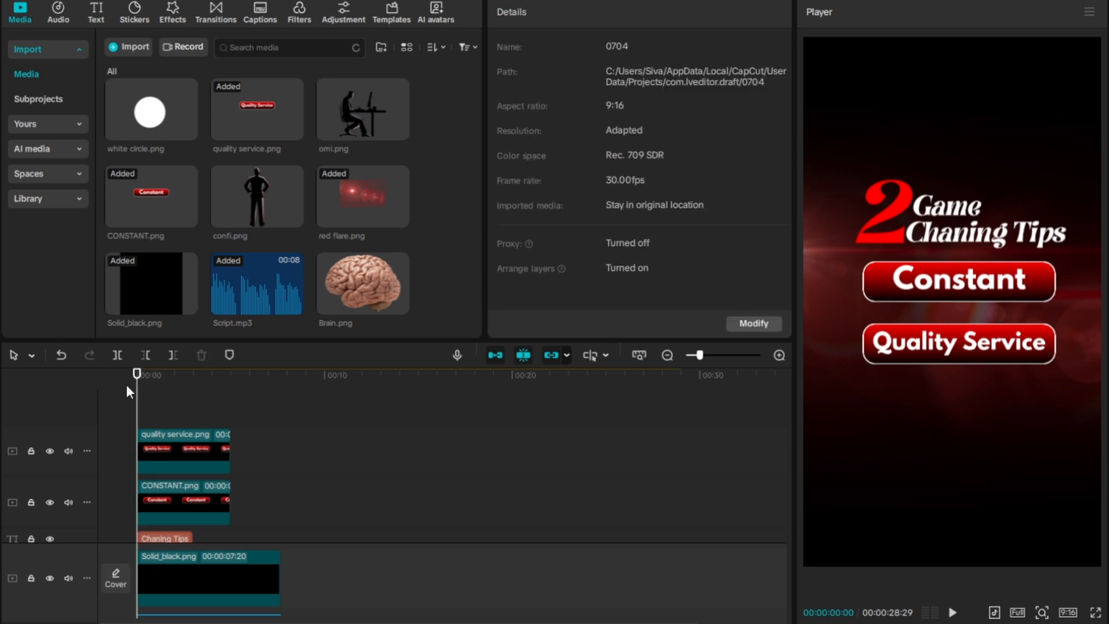
- Play the opening from the start against the Script.mp3 voiceover and pause at about 00:00:02:11
key(space)
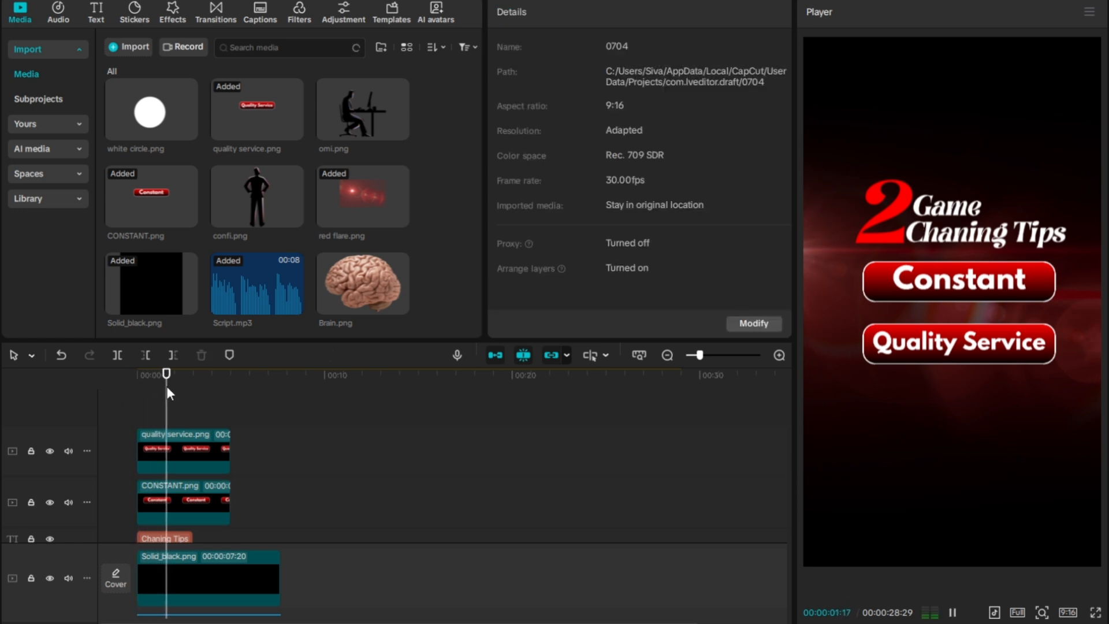
click(104, 401)
scroll(215, 427, down, 3)
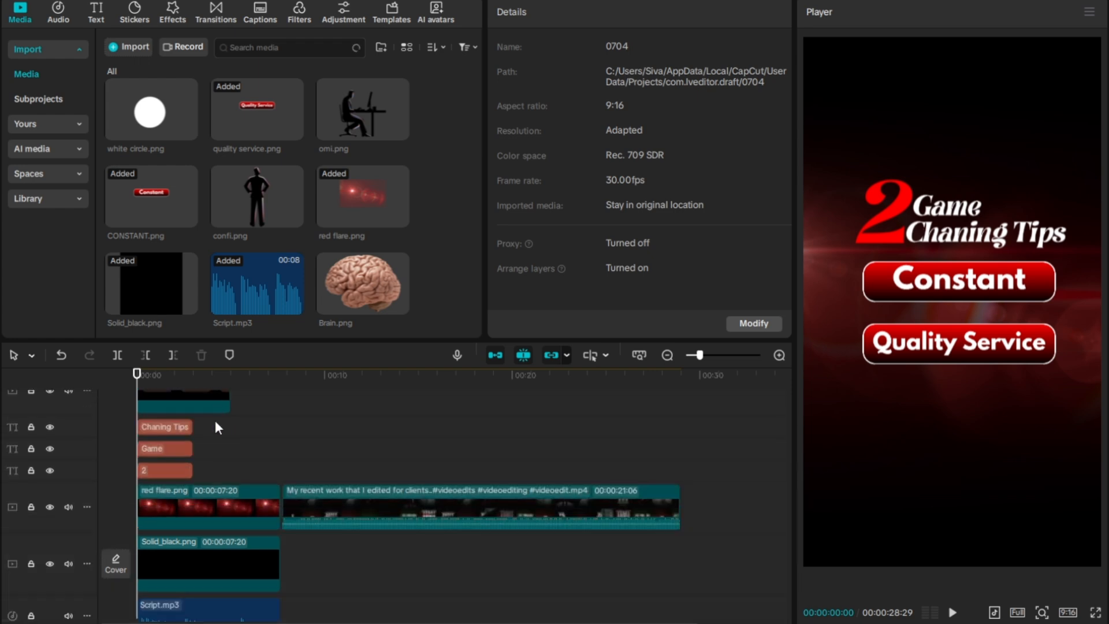
scroll(215, 427, down, 2)
click(168, 598)
key(space)
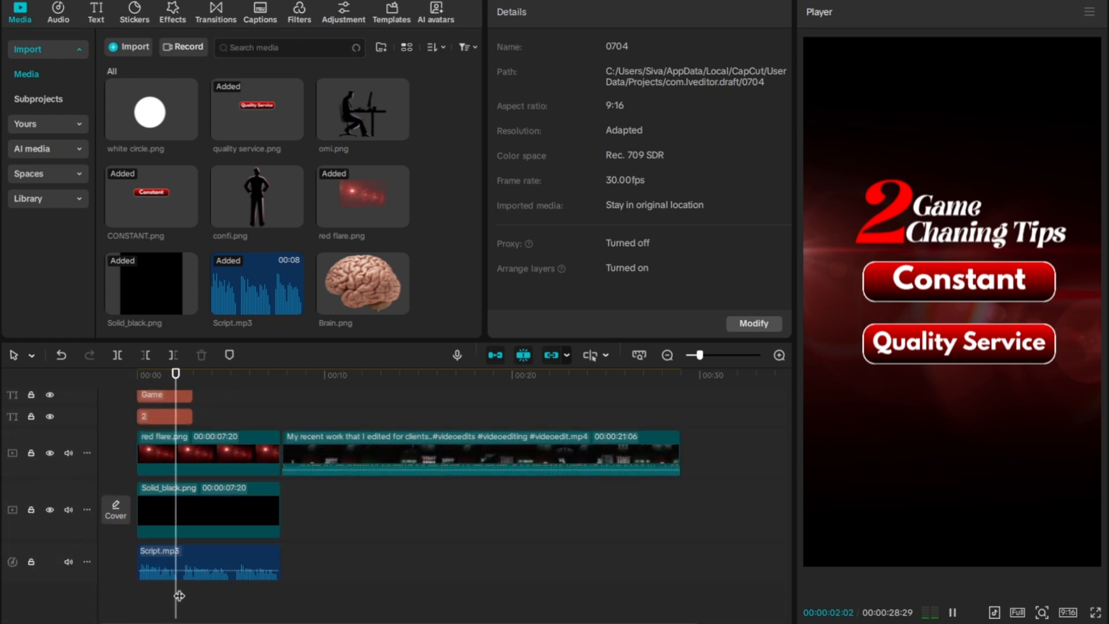
key(space)
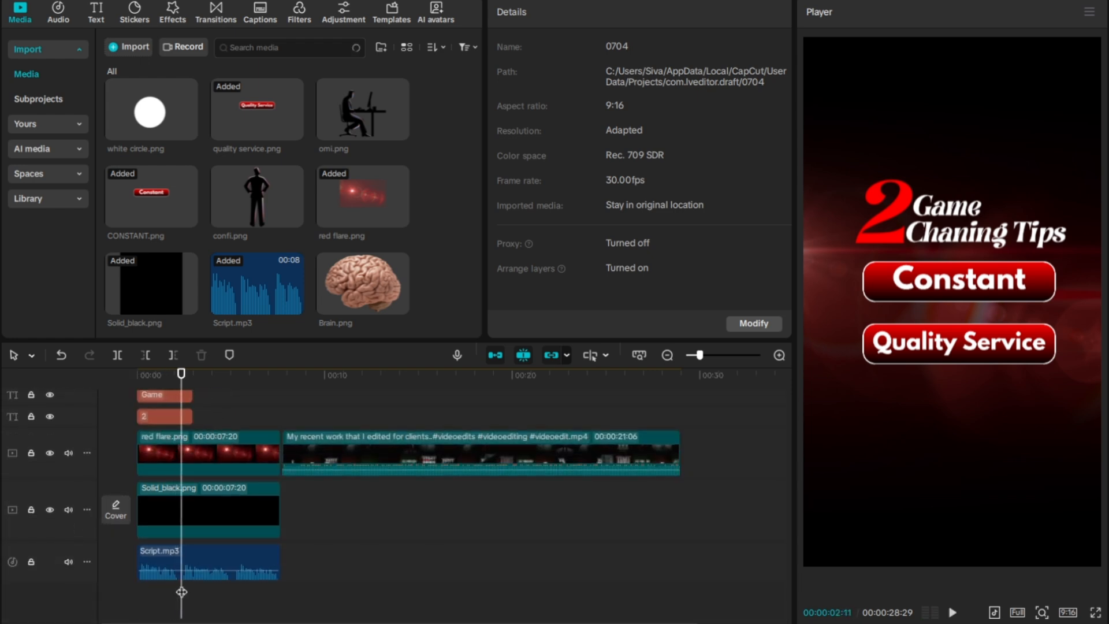
- Check the Script.mp3 waveform between about 00:00:02:10 and 00:00:02:23 to find where the opening title and labels should end
scroll(181, 586, up, 1)
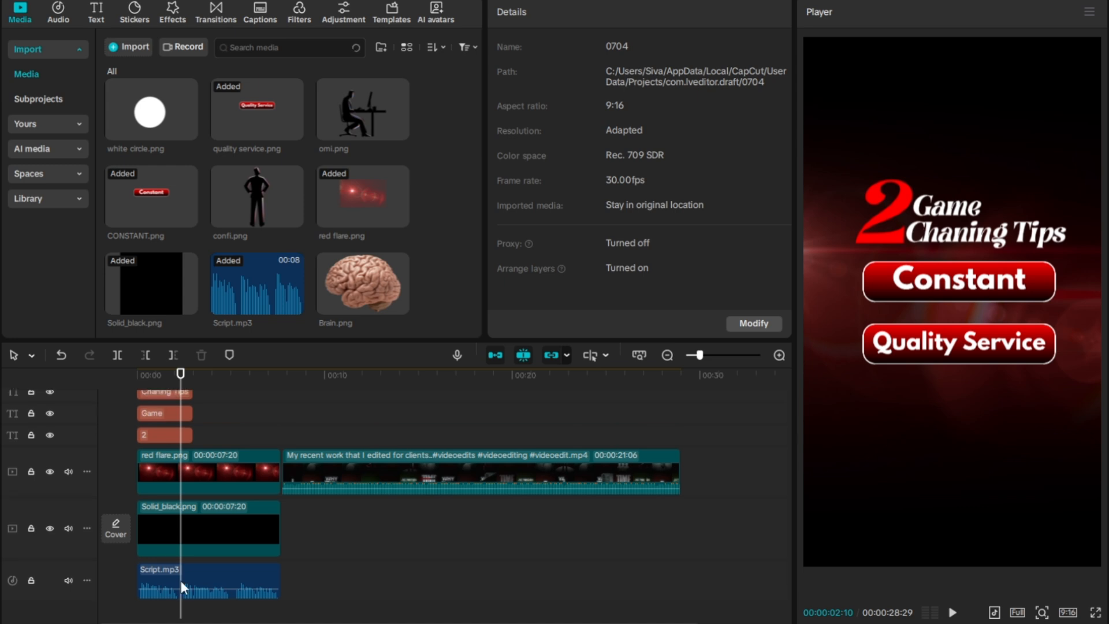
scroll(185, 566, up, 3)
scroll(208, 519, down, 1)
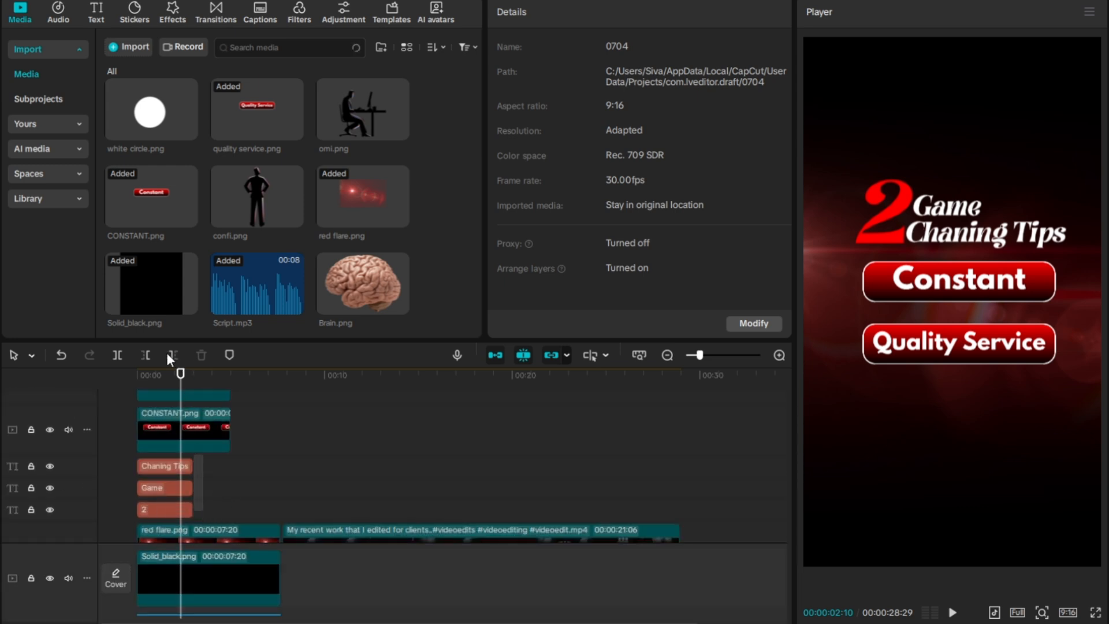
drag(167, 353, 261, 425)
click(234, 493)
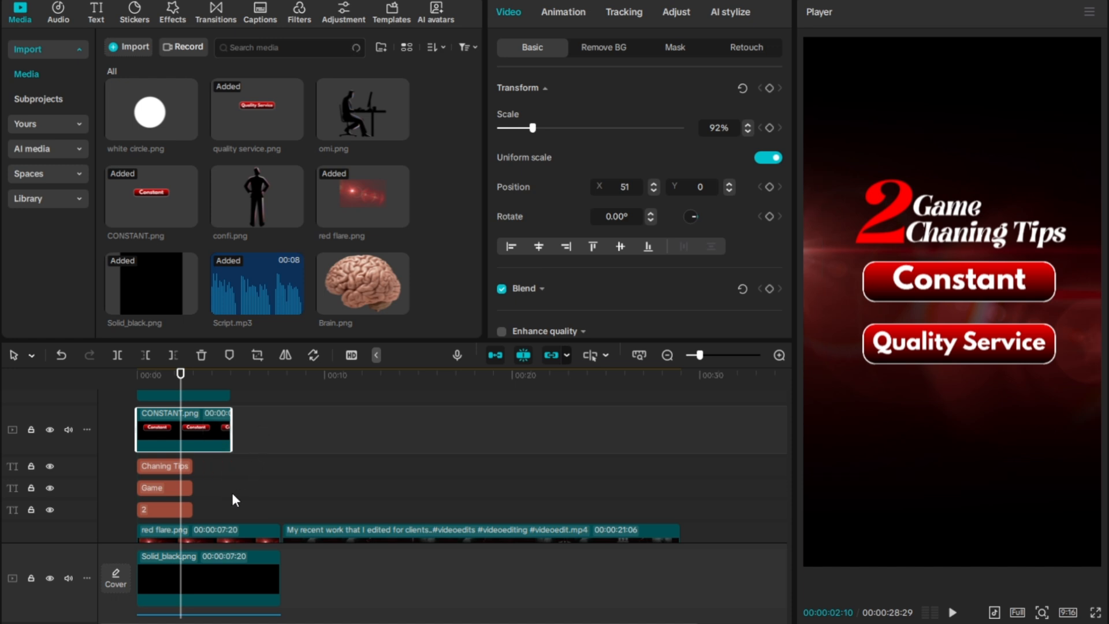
scroll(227, 498, down, 3)
click(186, 611)
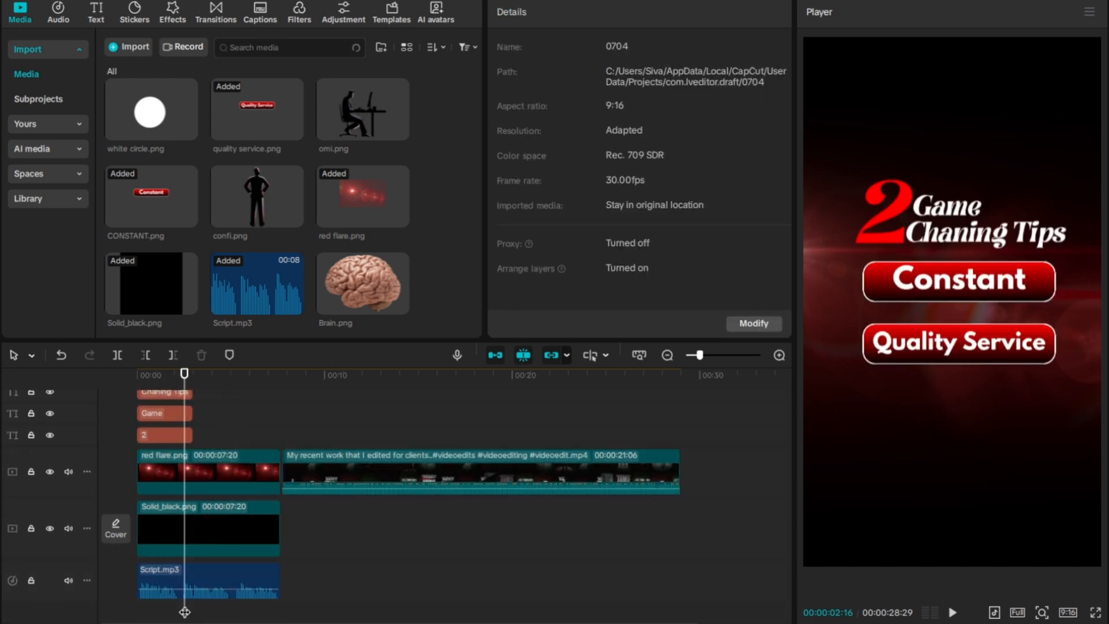
scroll(215, 429, up, 2)
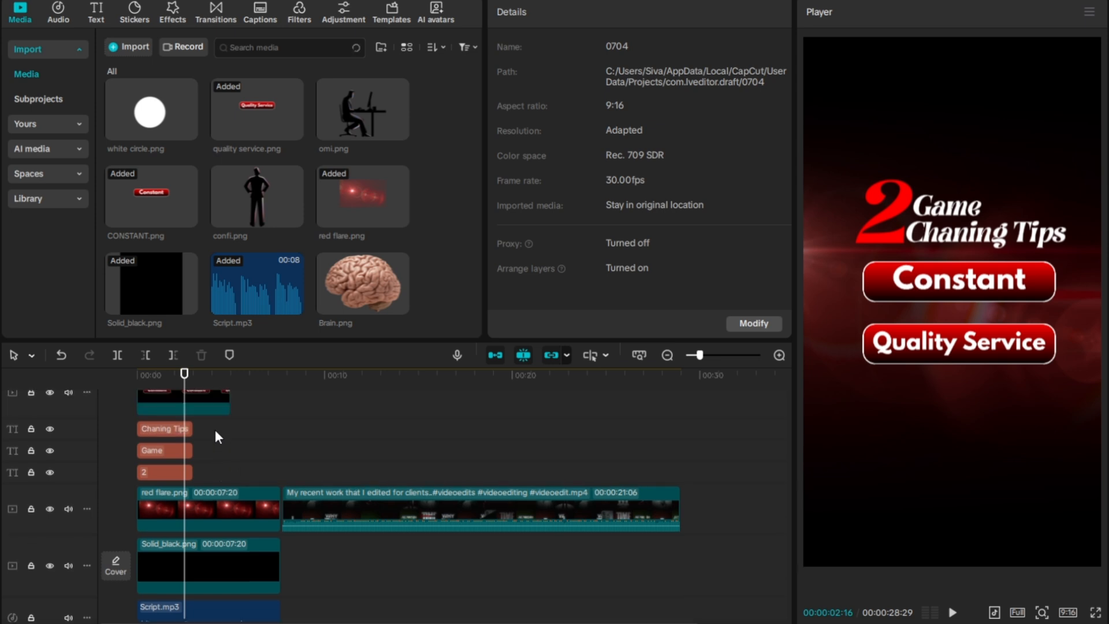
scroll(215, 429, down, 1)
scroll(249, 421, up, 1)
ctrl+scroll(247, 427, up, 3)
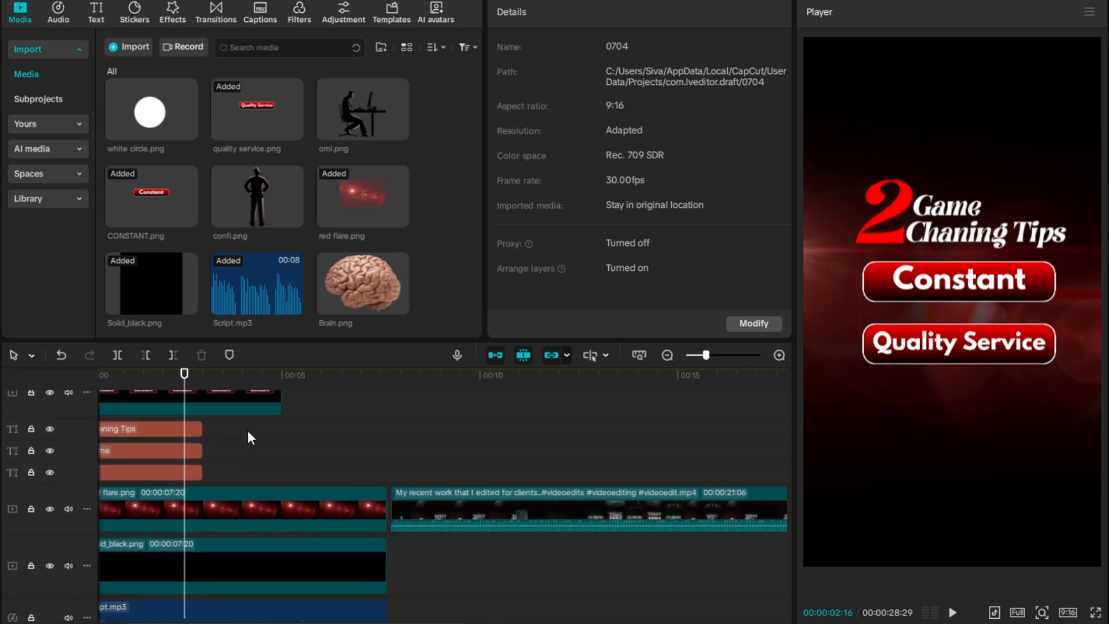
scroll(227, 472, down, 2)
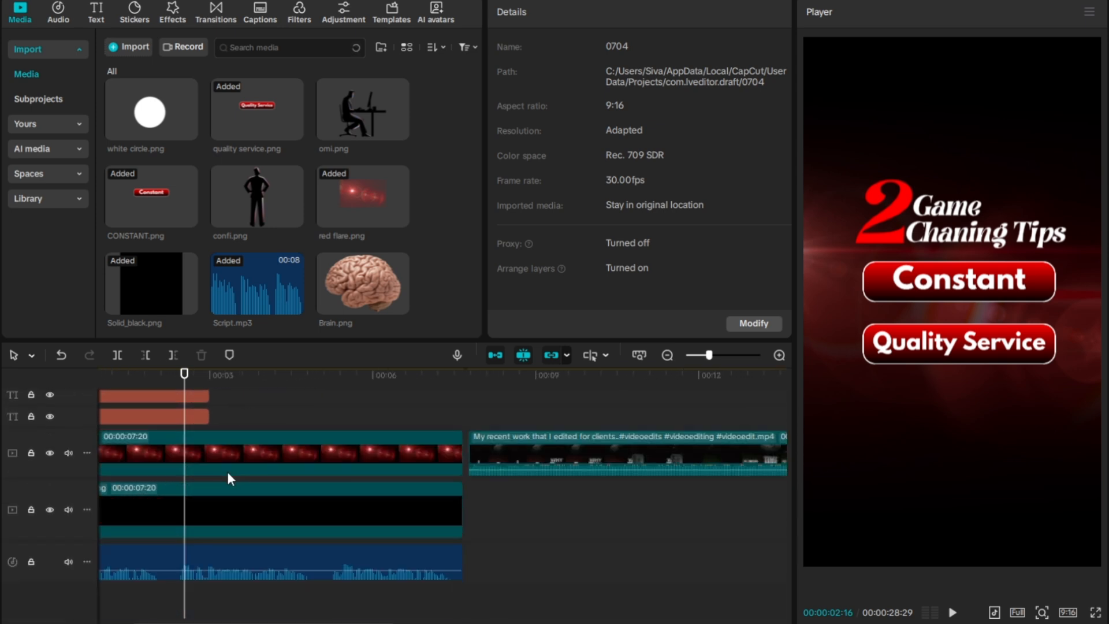
key(space)
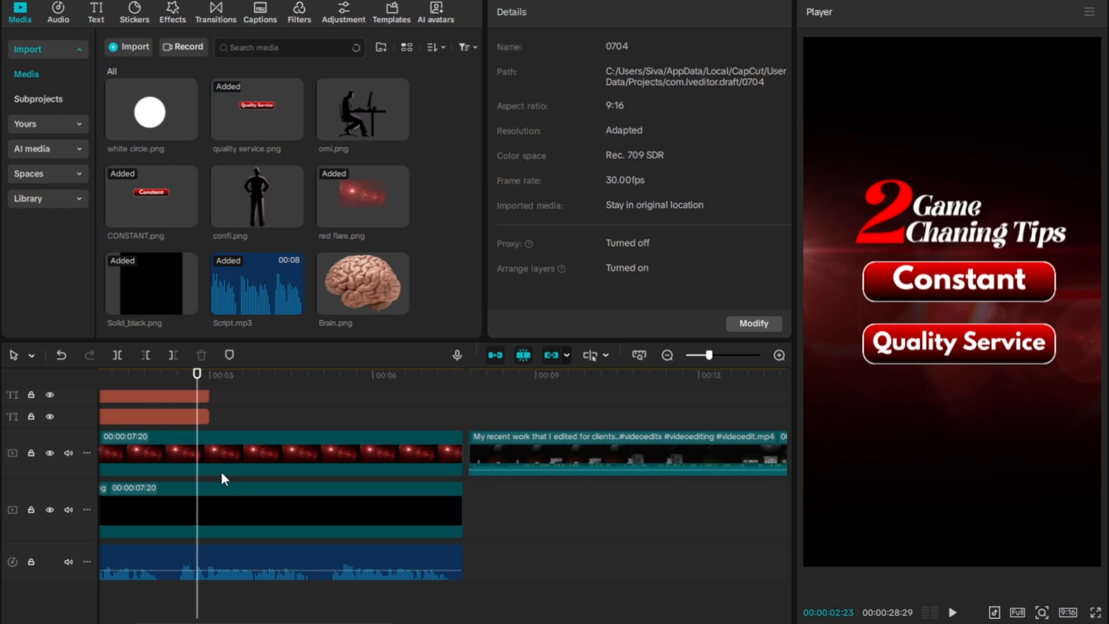
scroll(229, 459, up, 1)
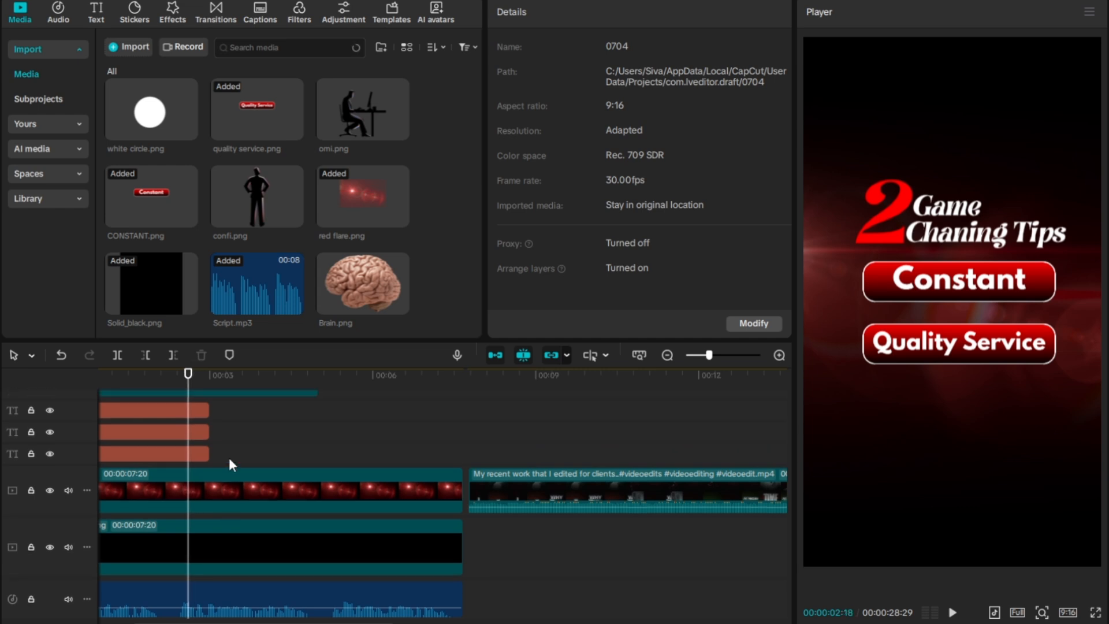
key(space)
key(space)
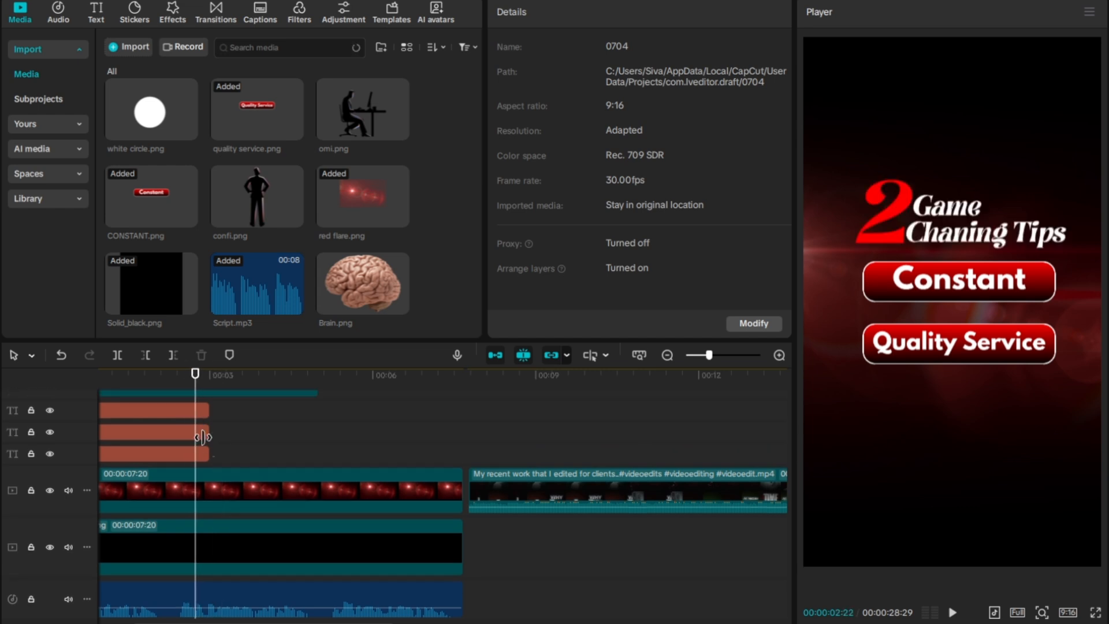
- Trim the Quality Service, CONSTANT and three title text clips together so they all end at 00:00:03:00
click(195, 389)
scroll(195, 387, up, 1)
click(216, 477)
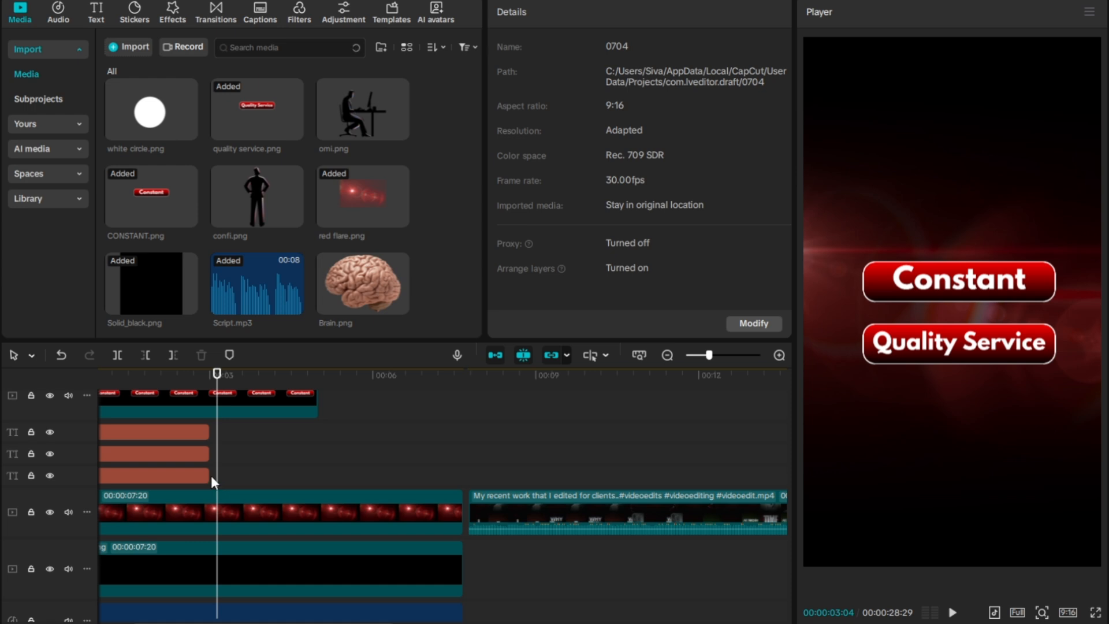
click(207, 480)
drag(222, 475, 206, 324)
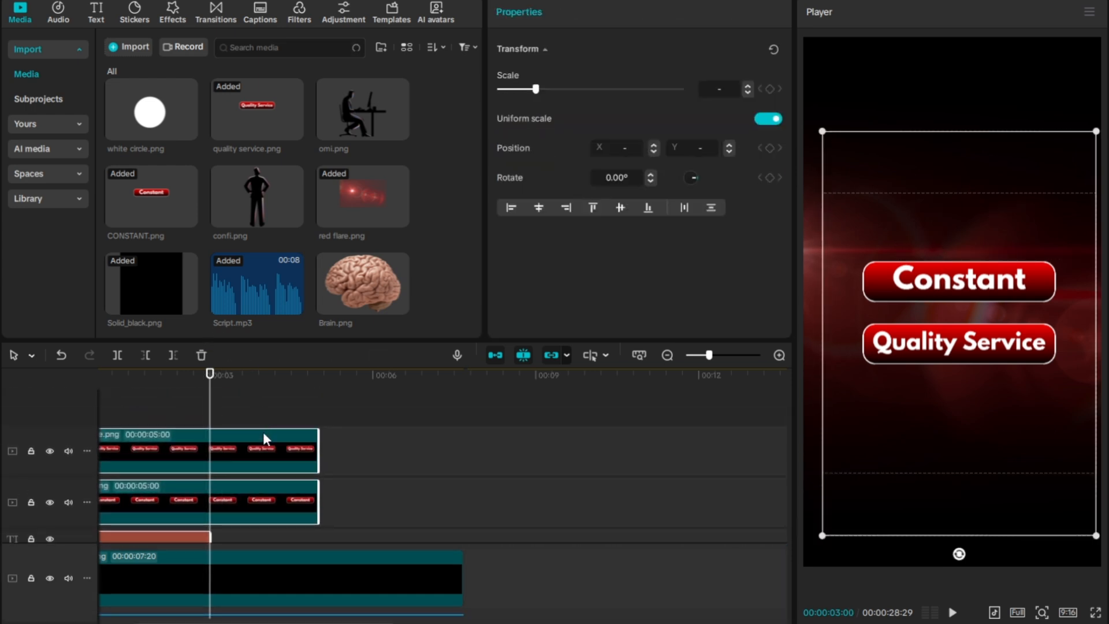
key(w)
scroll(264, 433, down, 3)
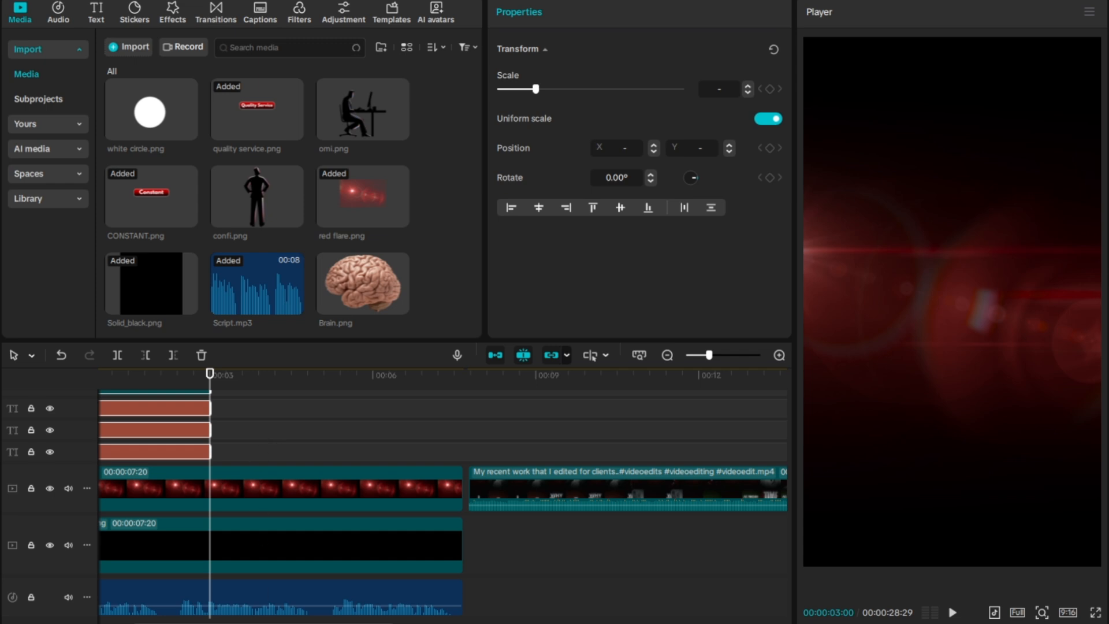
scroll(217, 594, down, 1)
key(Home)
scroll(227, 579, up, 2)
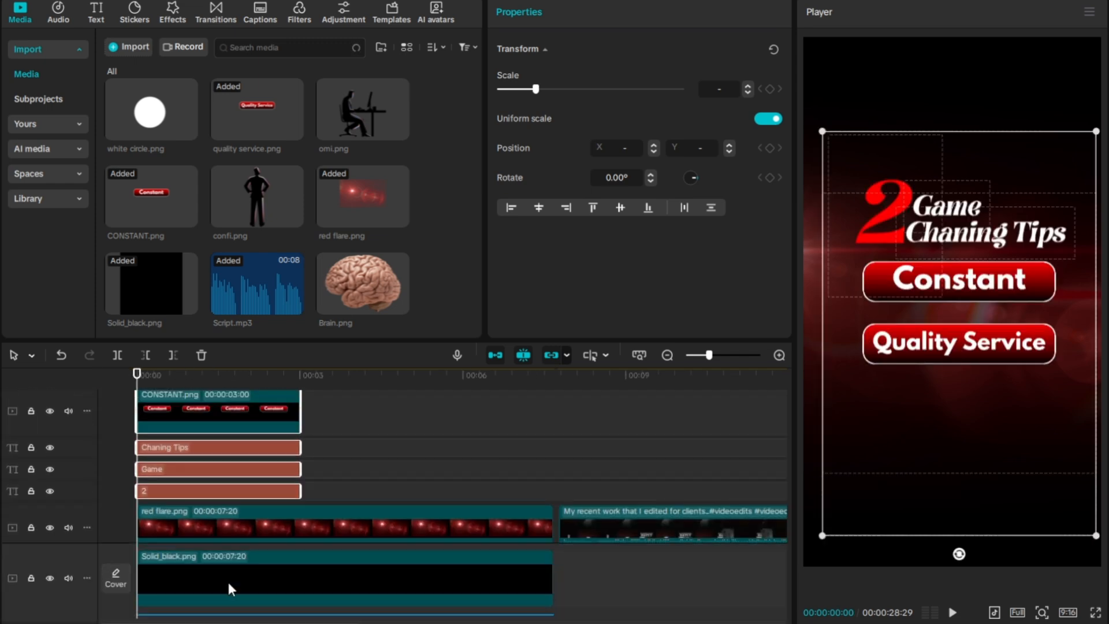
scroll(458, 413, up, 1)
click(353, 456)
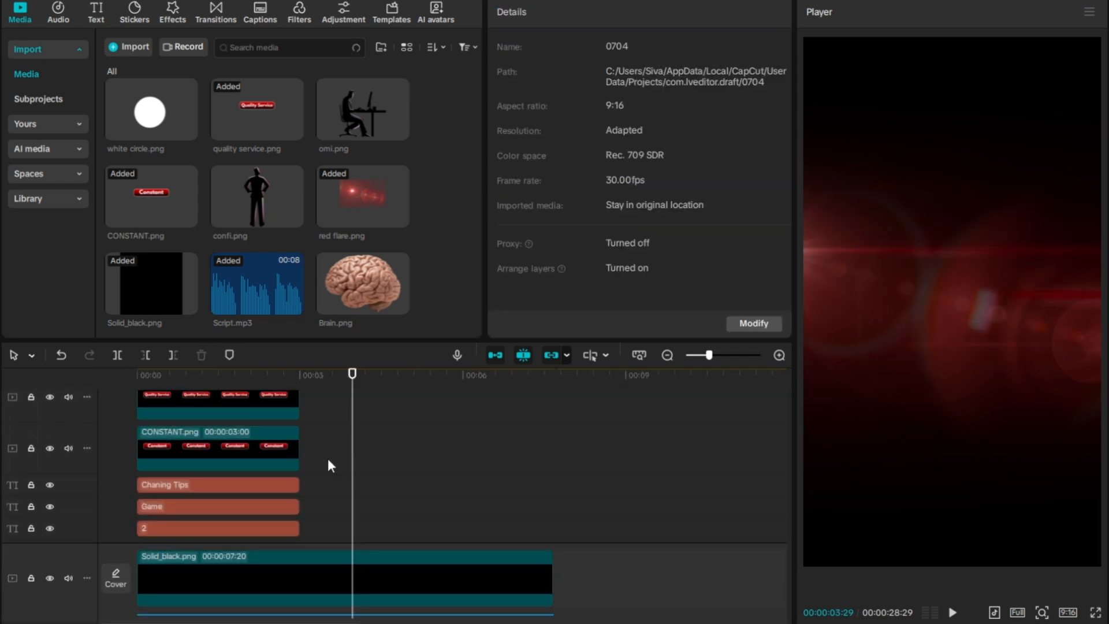
- Play the opening from the timeline start and pause at about 00:00:02:01 to review its timing
scroll(312, 471, down, 2)
click(204, 384)
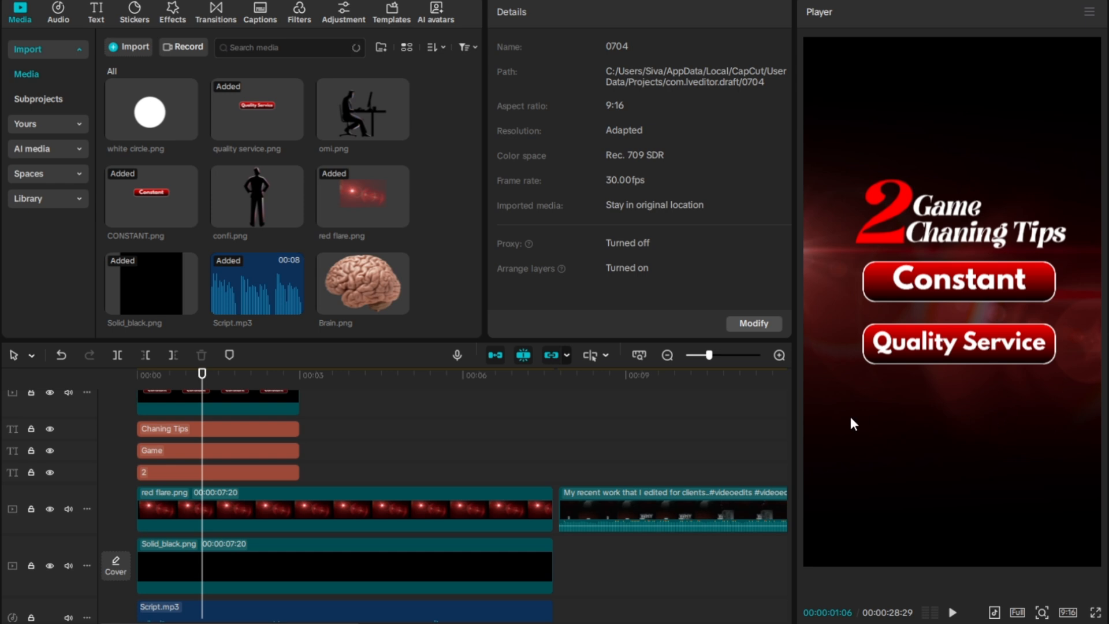
scroll(327, 462, up, 5)
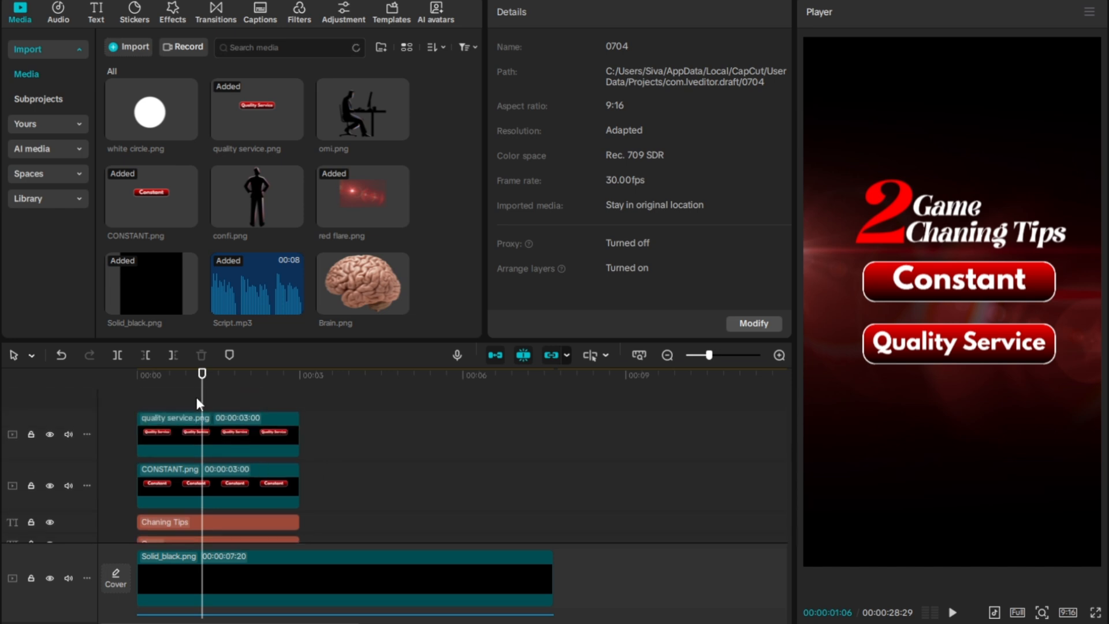
click(137, 401)
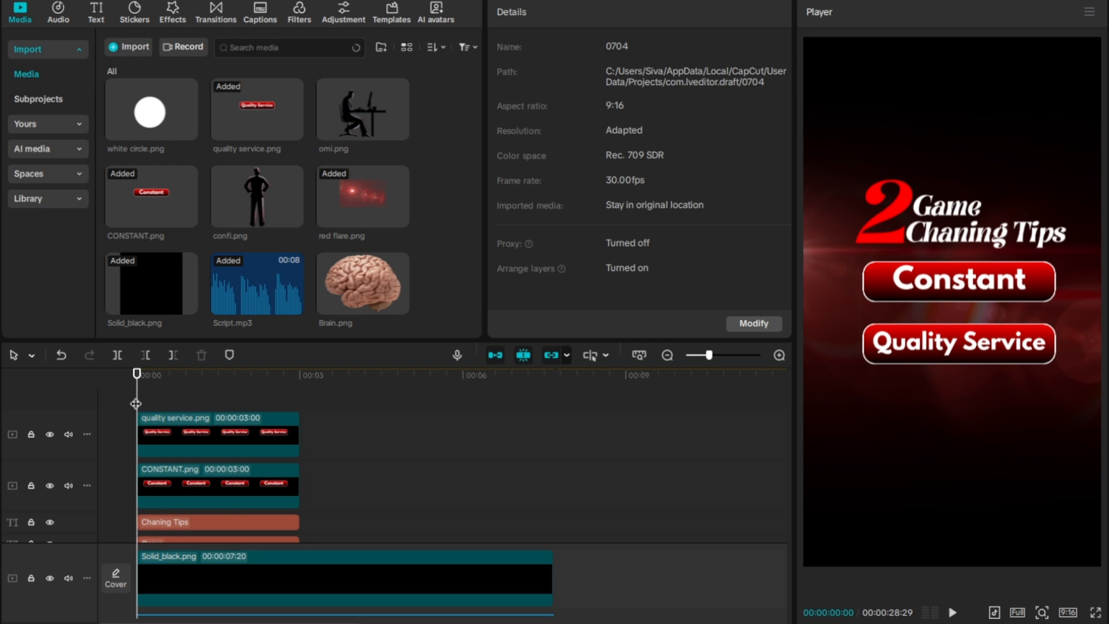
key(space)
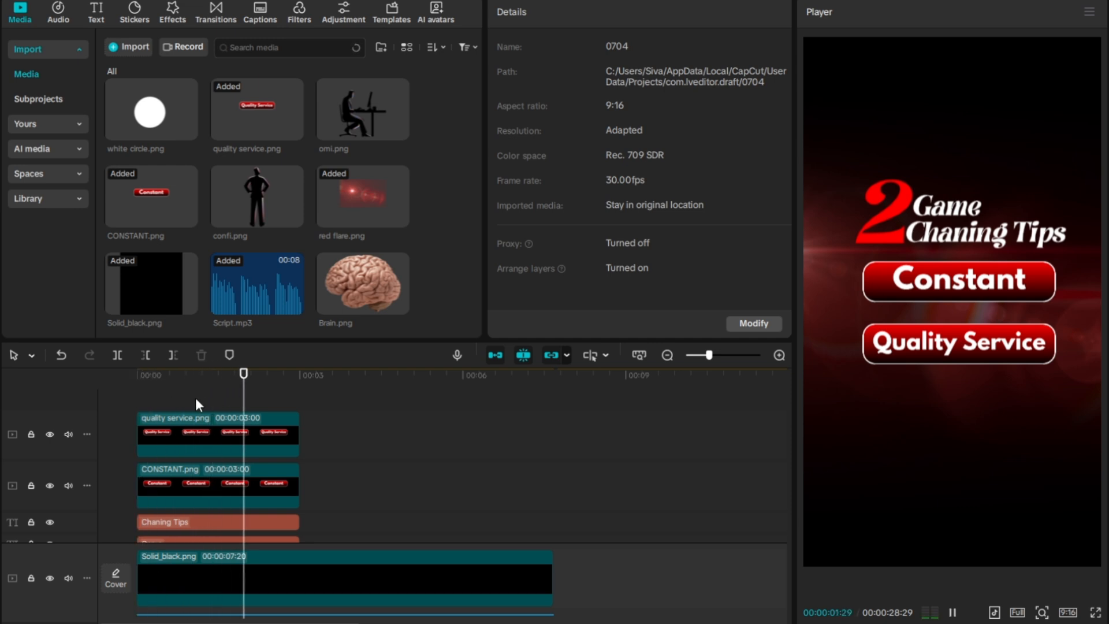
key(space)
scroll(196, 397, down, 3)
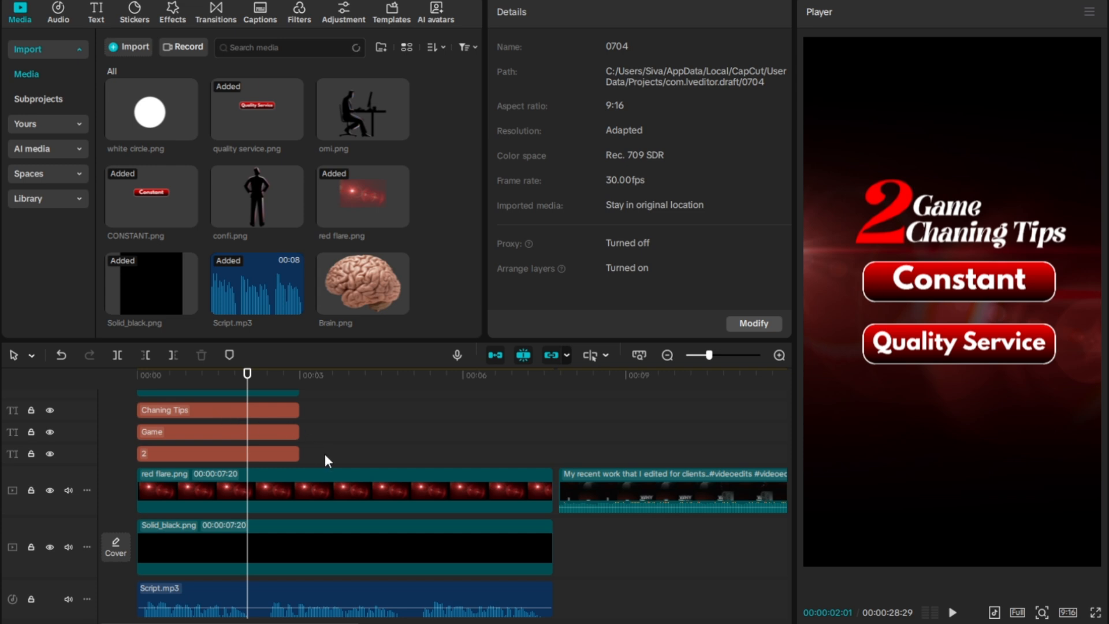
- Combine the three title text clips and the Constant and Quality Service label clips into one compound clip
drag(325, 460, 164, 320)
key(alt+g)
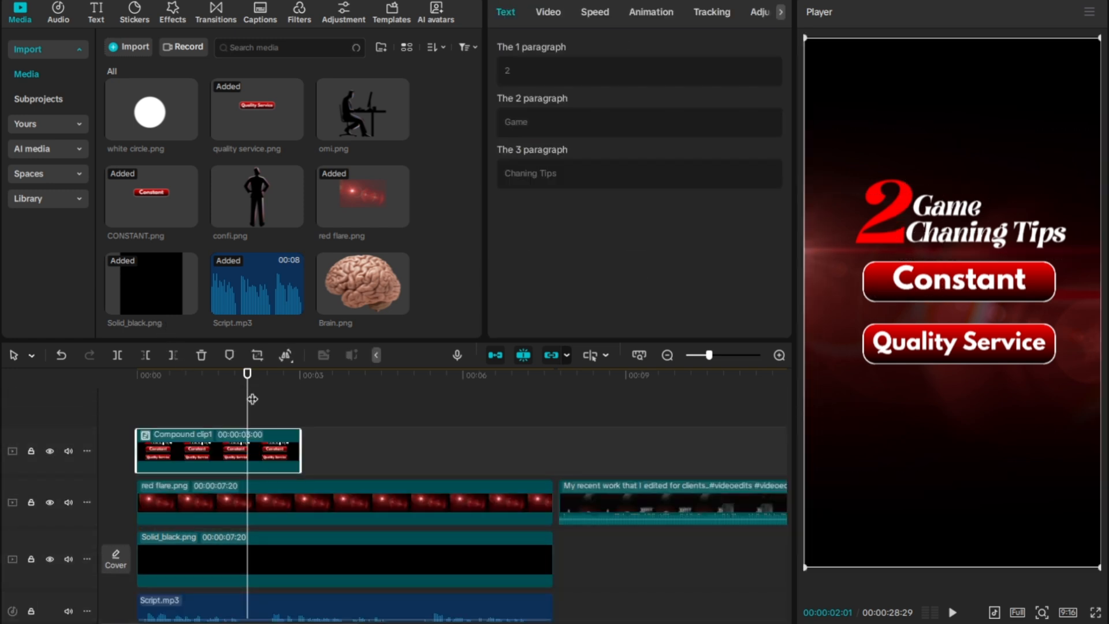
key(Home)
click(262, 402)
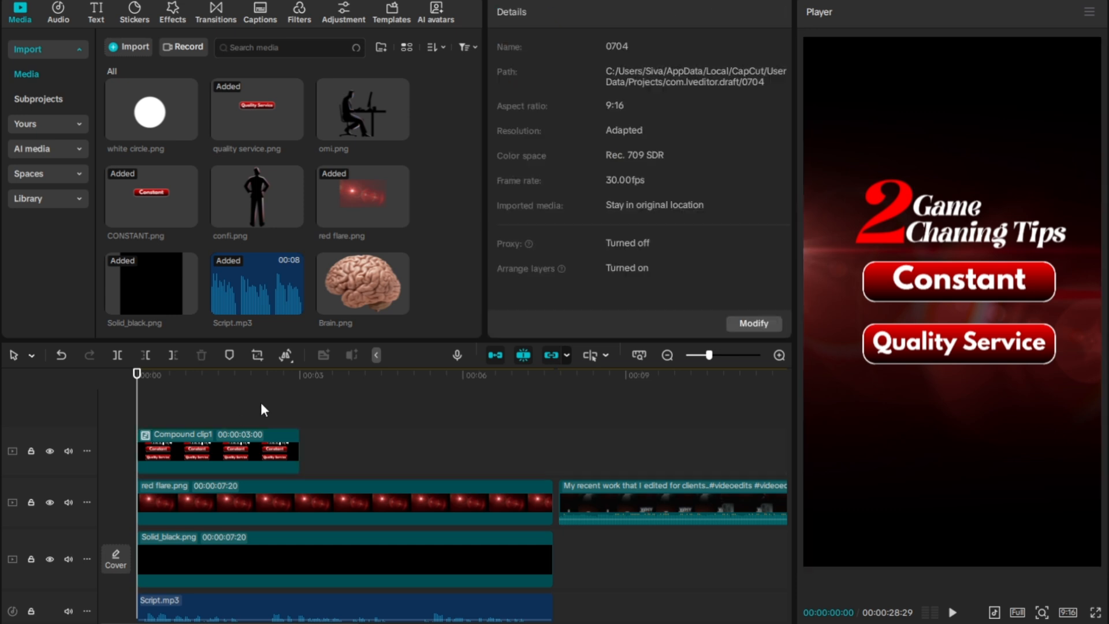
- Add a scale keyframe at 100% at the very start of the compound clip
click(262, 439)
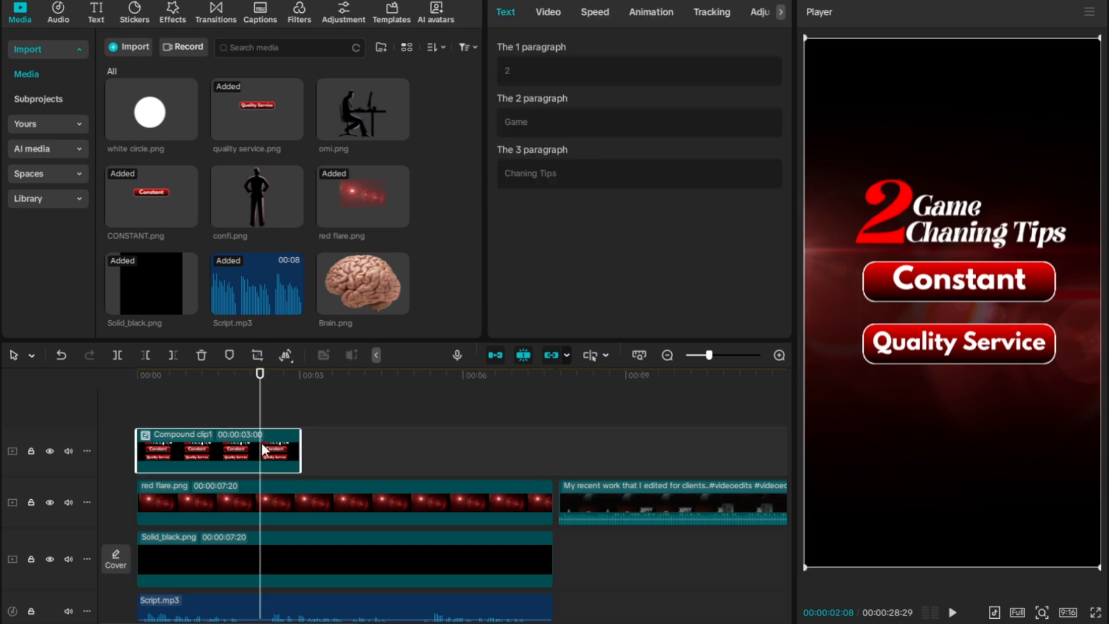
key(Home)
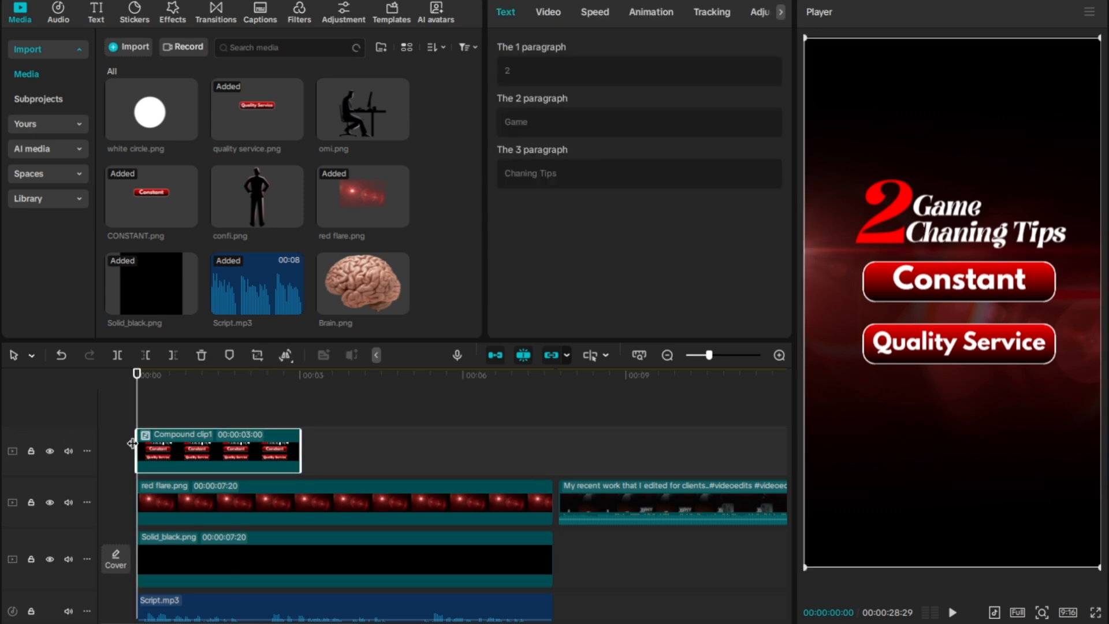
click(556, 12)
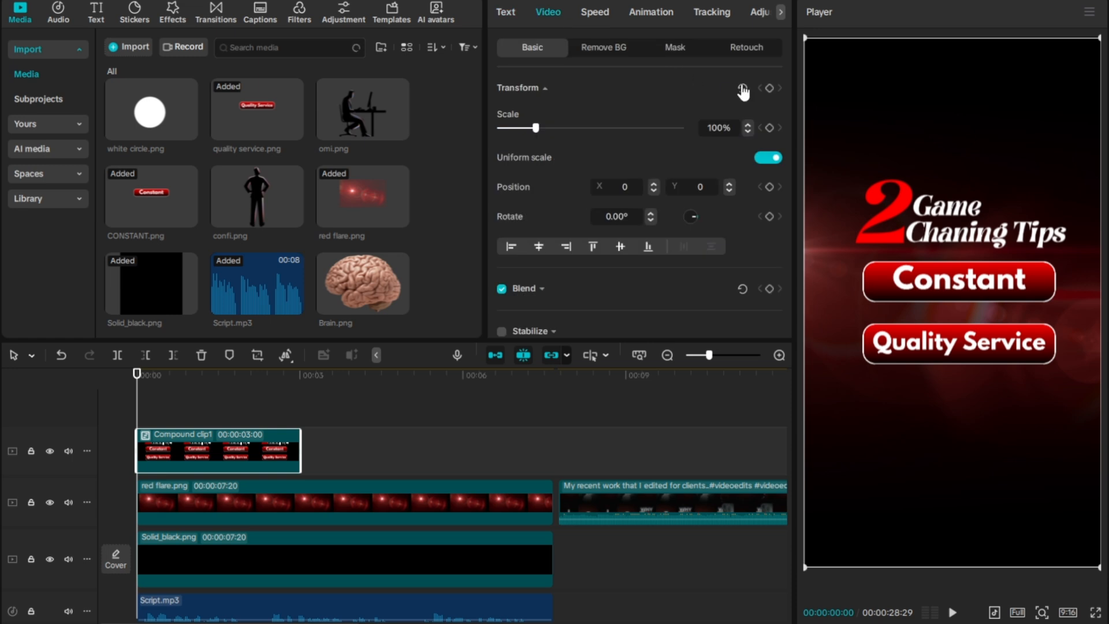
click(769, 127)
- Add a second scale keyframe at 00:00:01:29 on the compound clip and set its scale to 110%
drag(136, 410, 244, 404)
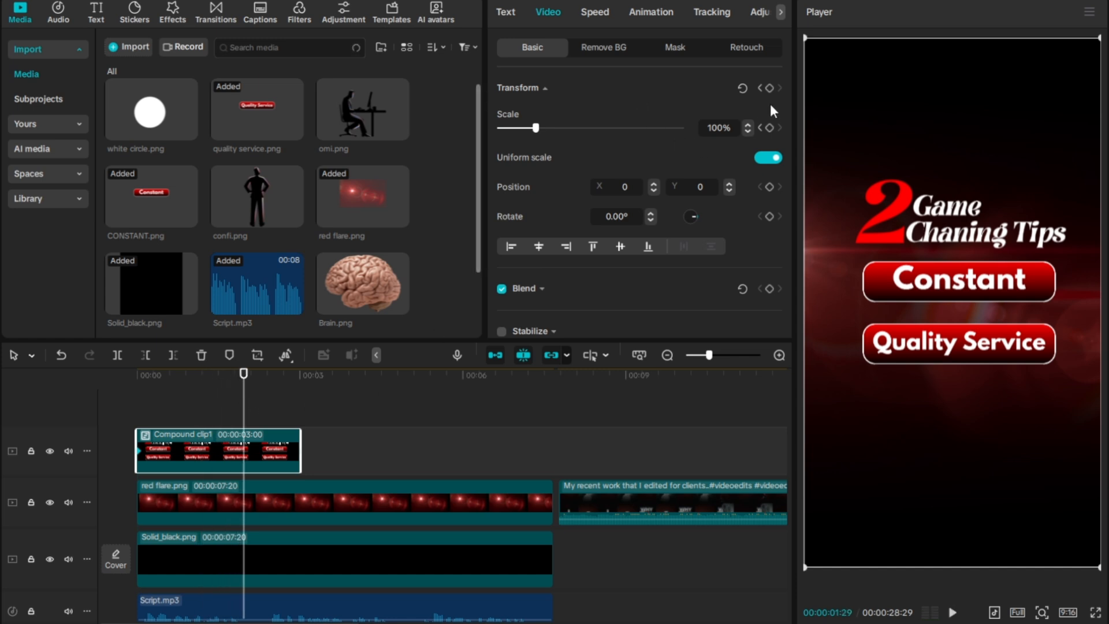
click(769, 128)
click(722, 126)
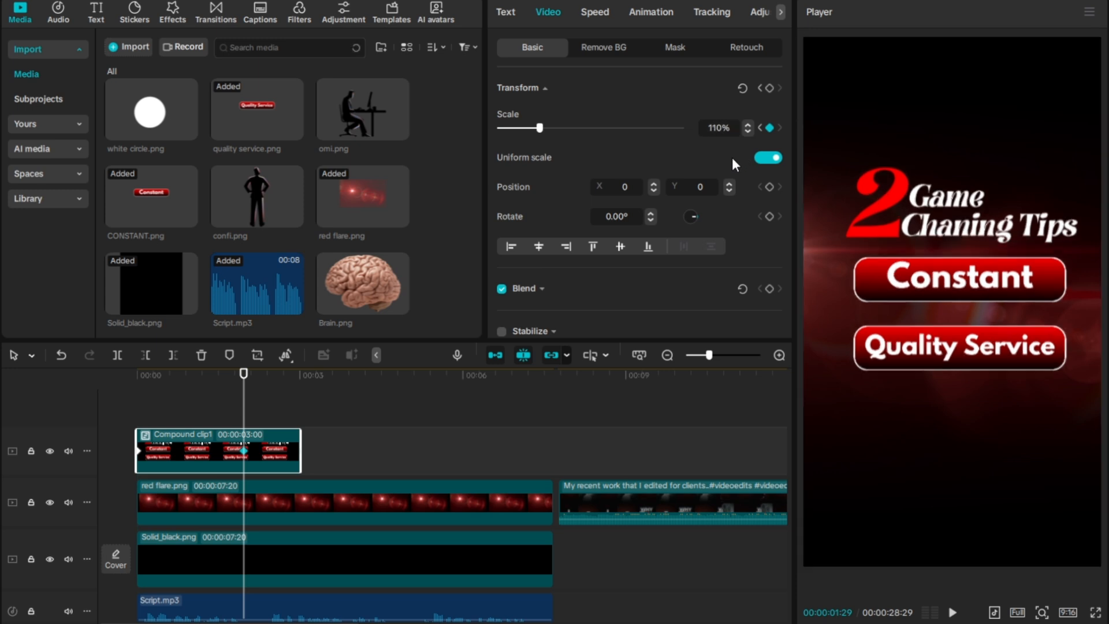
- Play the zoom-in on the compound clip from near its start, stopping at the second keyframe at 00:00:01:29
click(143, 413)
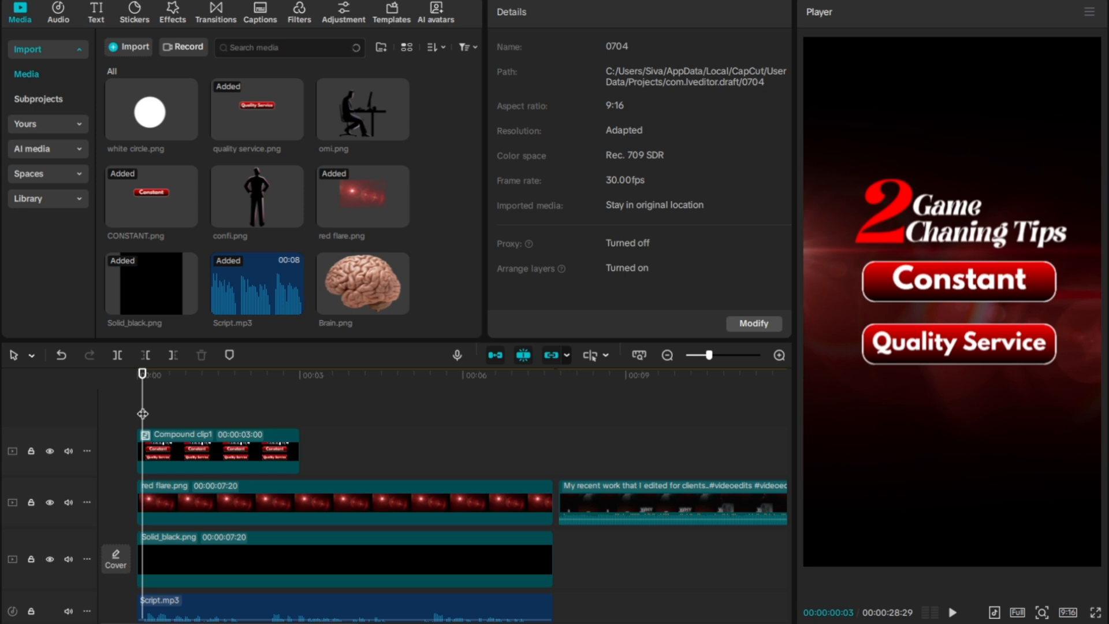
key(space)
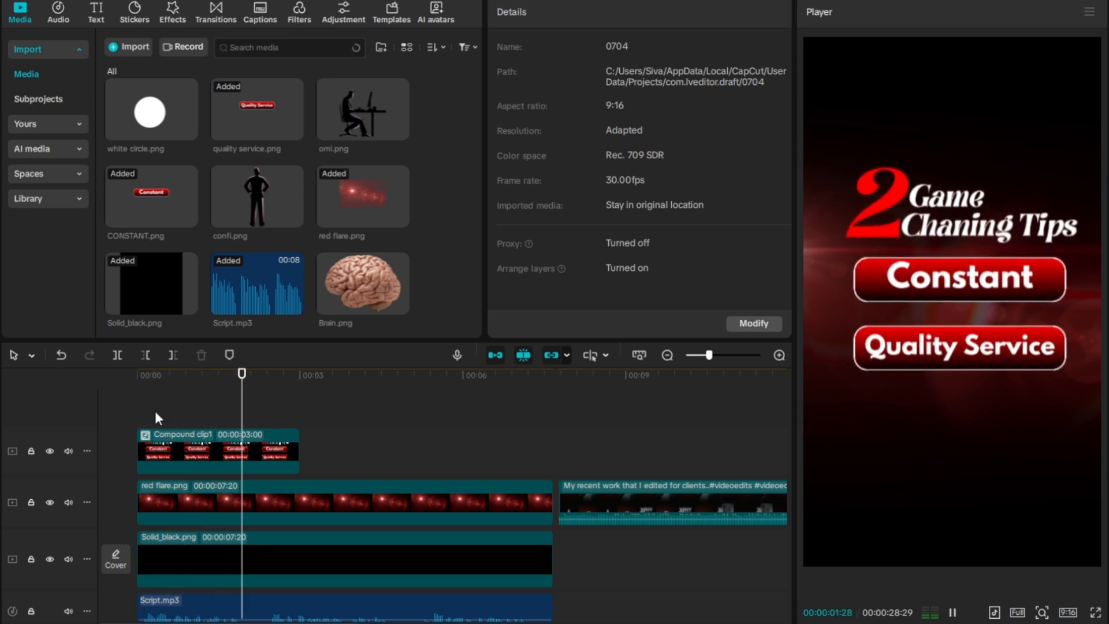
key(space)
click(253, 449)
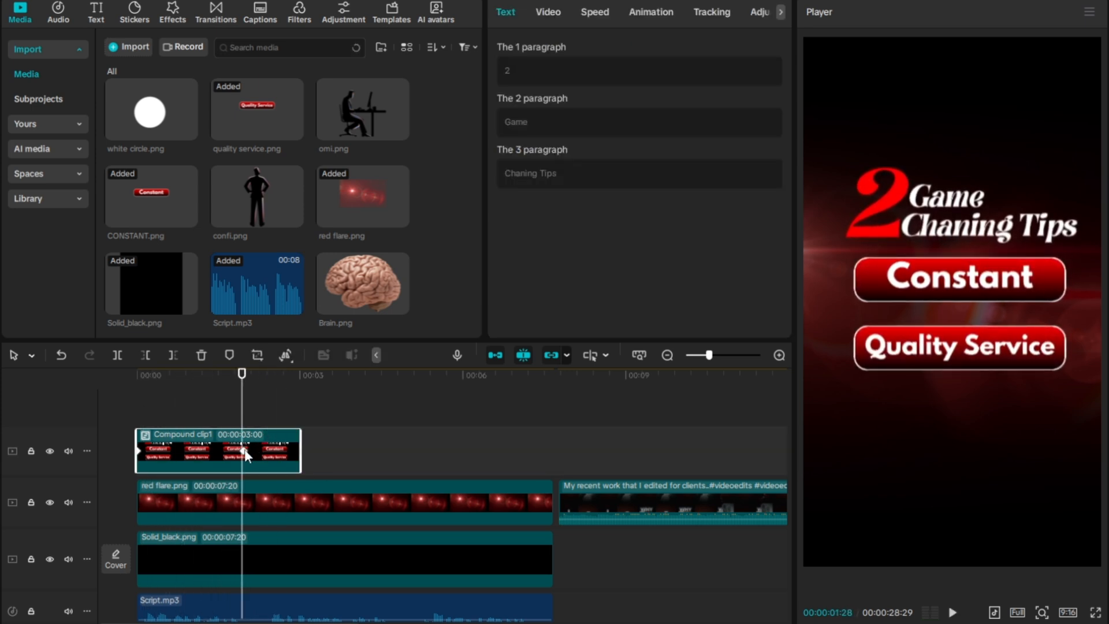
key(space)
key(space)
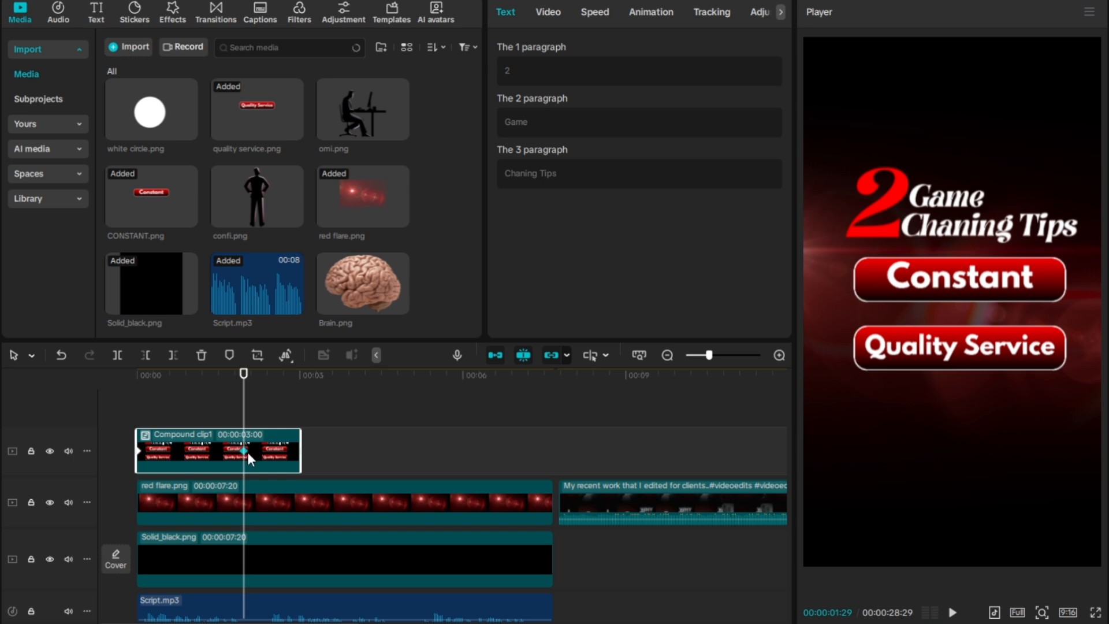
- Add full transform keyframes on the compound clip at 00:00:02:14 and at the existing 00:00:01:29 keyframe
mouse_move(245, 411)
mouse_down()
mouse_move(278, 412)
mouse_move(246, 422)
mouse_up()
key(Right)
key(Right)
key(Right)
key(Right)
key(Right)
key(Right)
key(Right)
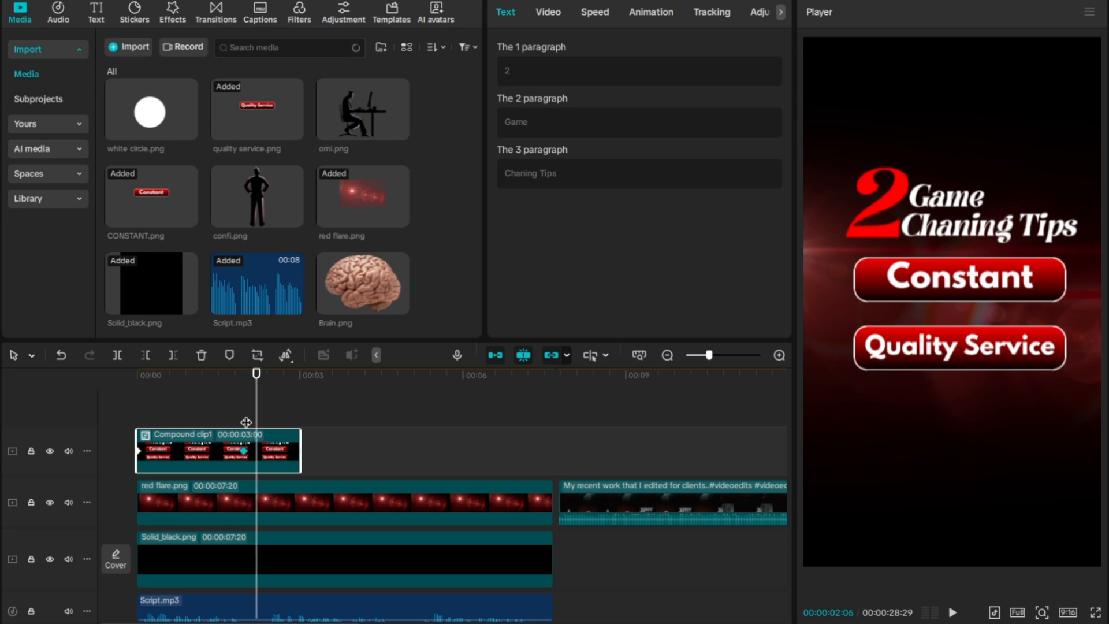
key(Right)
key(Right)
key(Right)
key(Right)
key(Right)
key(Right)
key(Right)
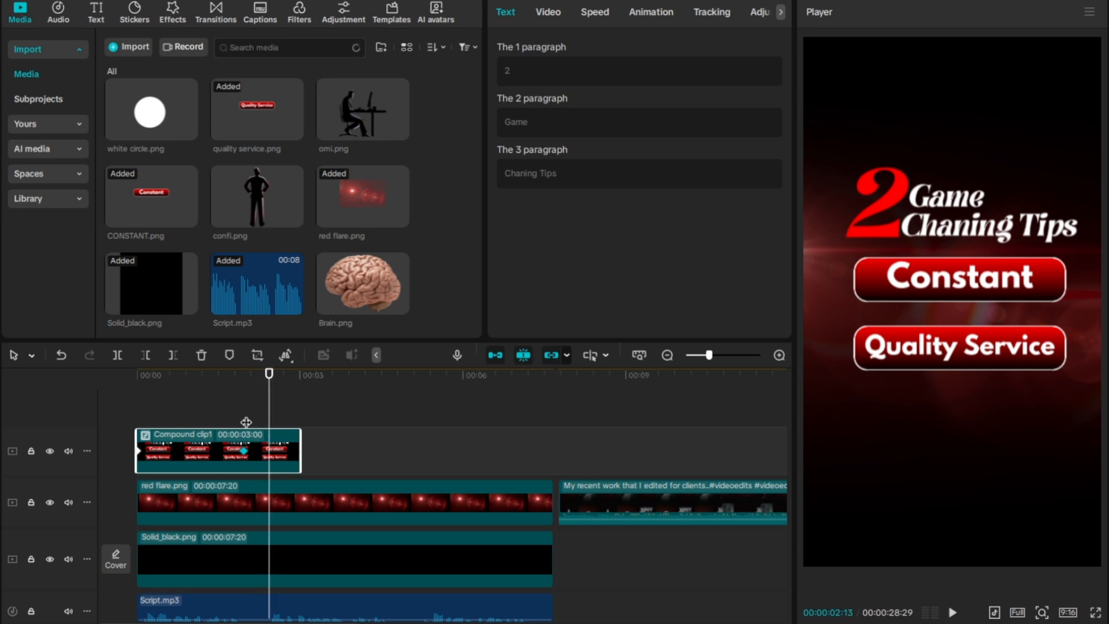
key(Right)
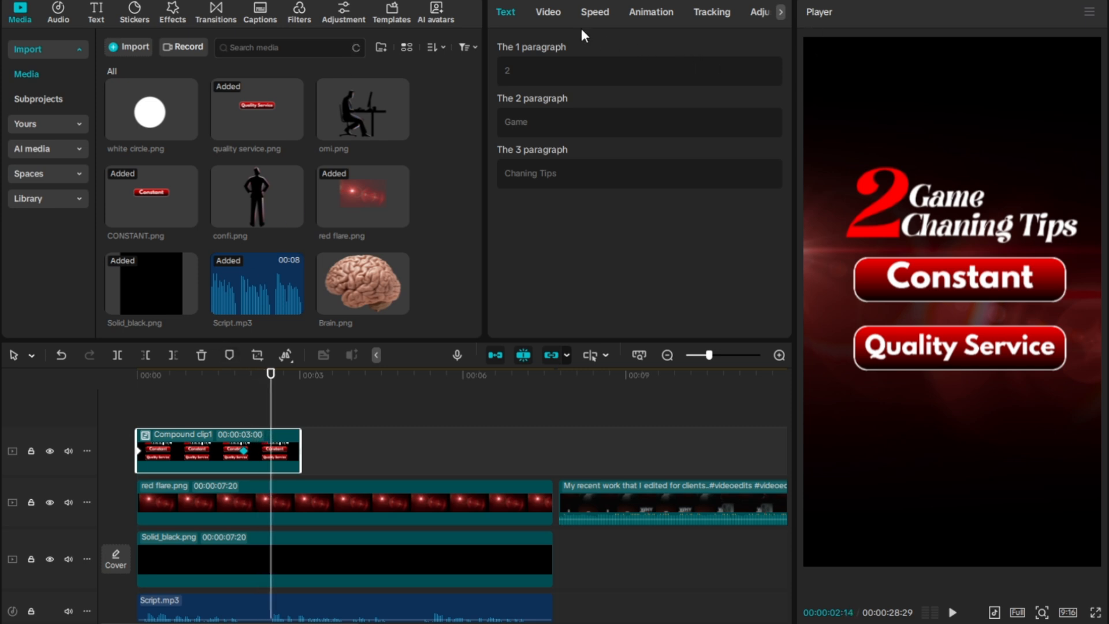
click(555, 13)
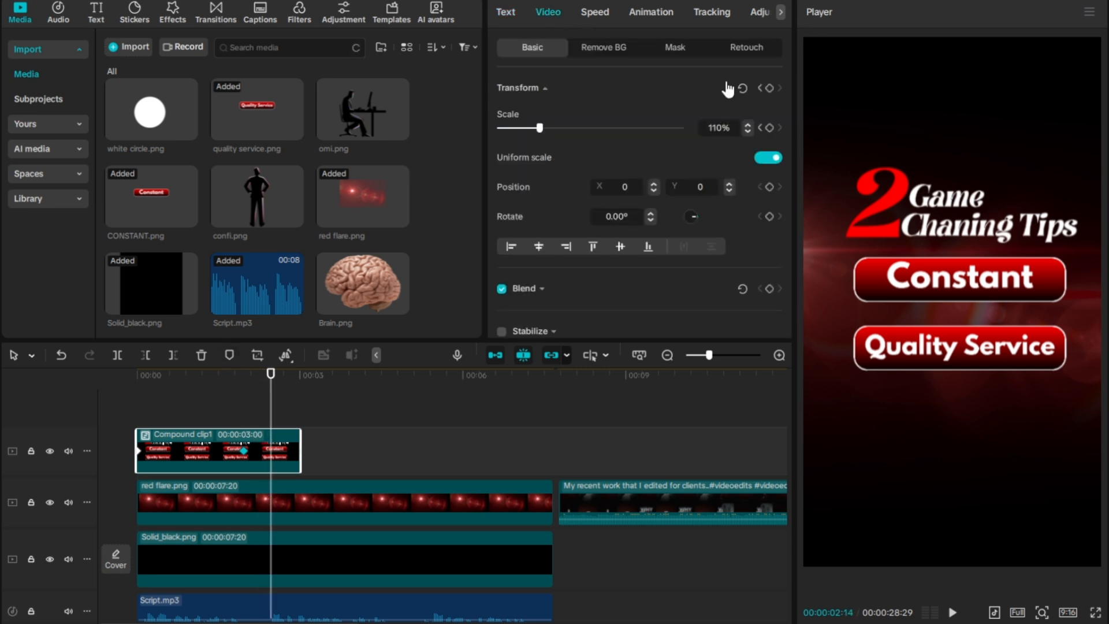
click(769, 87)
click(244, 450)
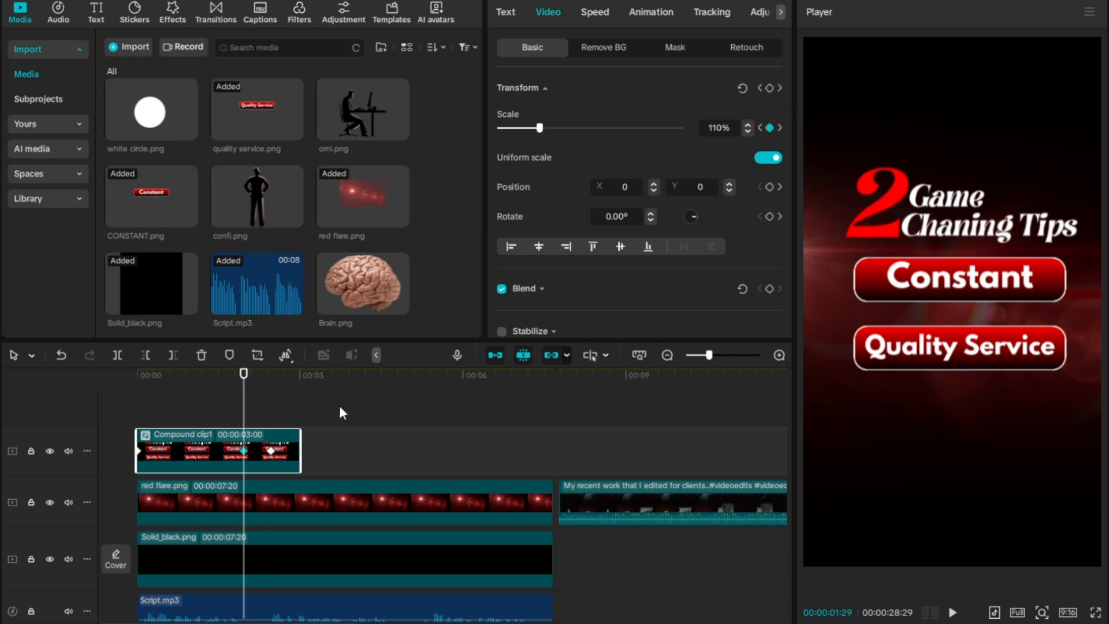
click(769, 88)
- At the 00:00:02:14 keyframe, move the compound clip off the frame's upper-left corner to X -1791, Y 2442 and scale it to 127%
click(271, 451)
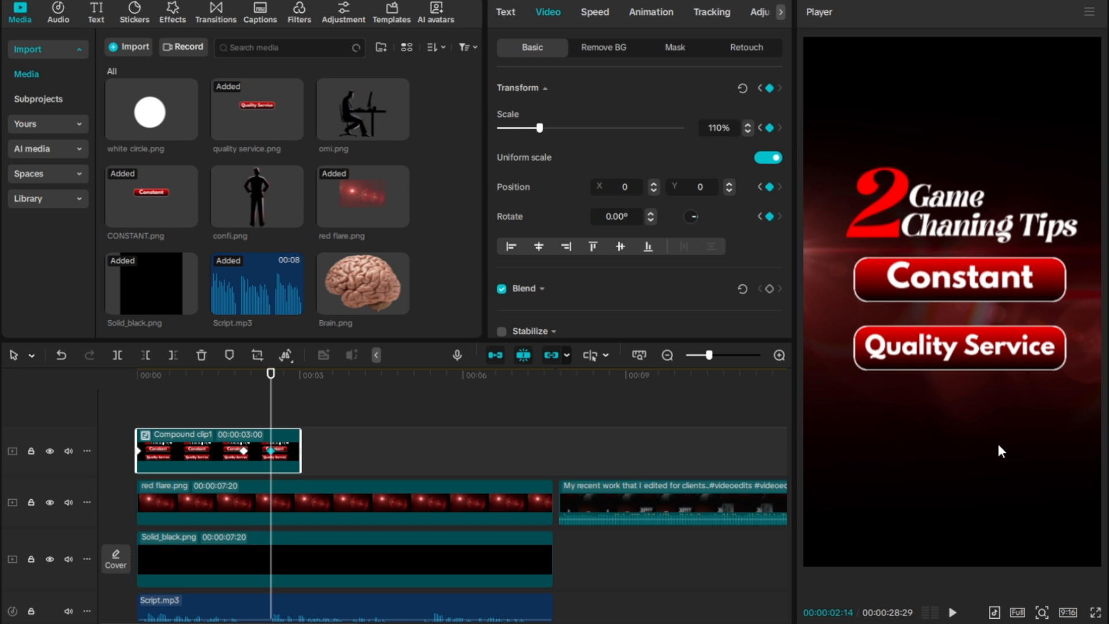
drag(974, 438, 727, 107)
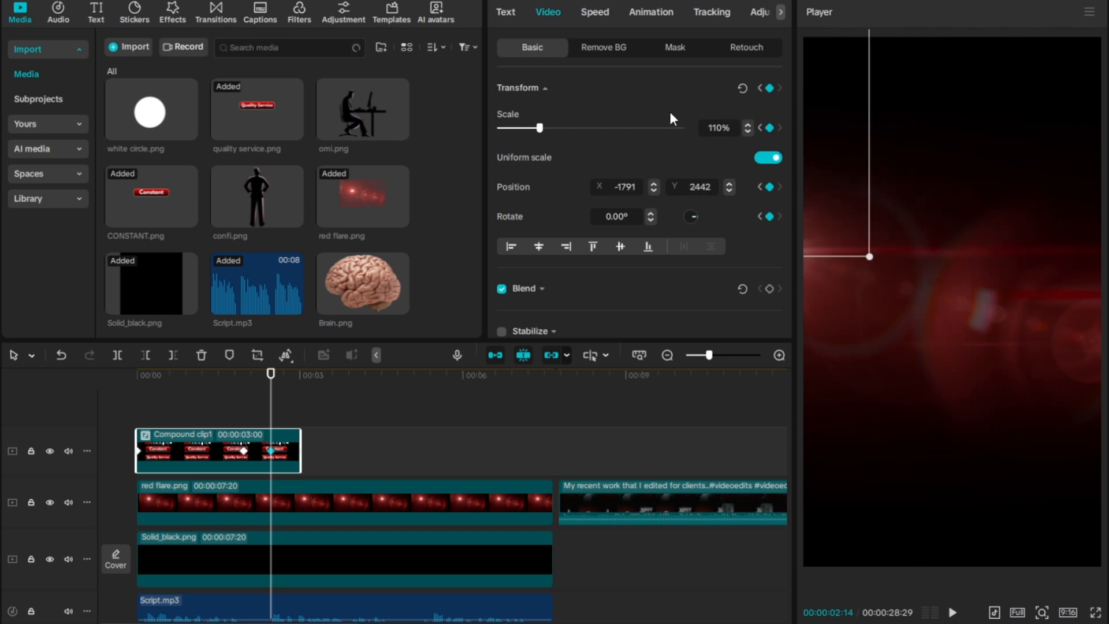
drag(543, 126, 545, 127)
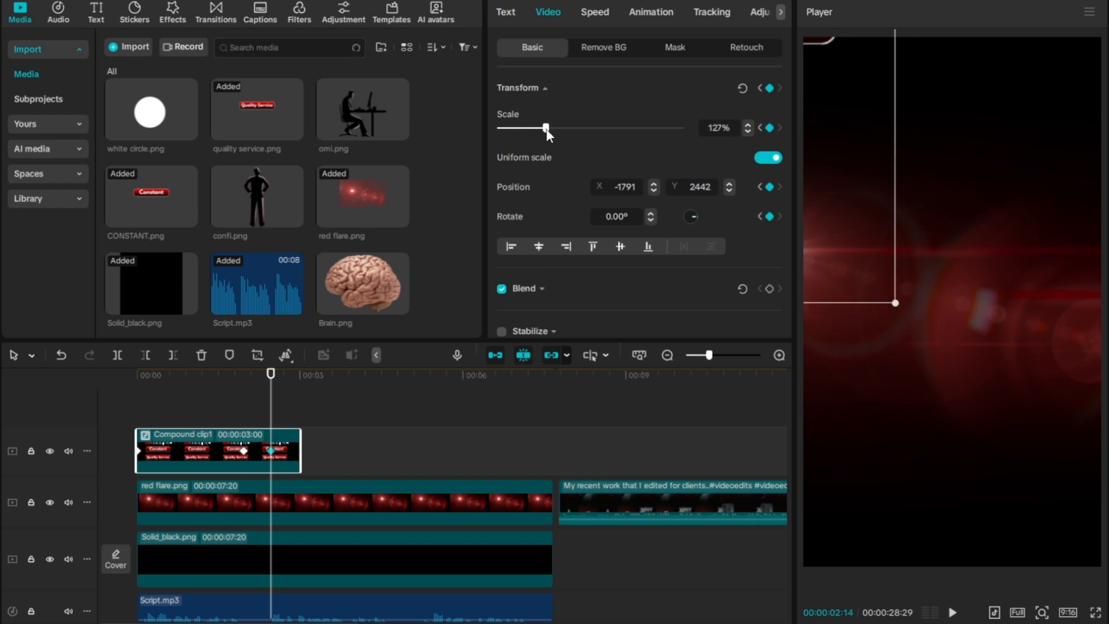
- Play the compound clip's exit movement from the 00:00:01:29 keyframe
click(239, 405)
key(space)
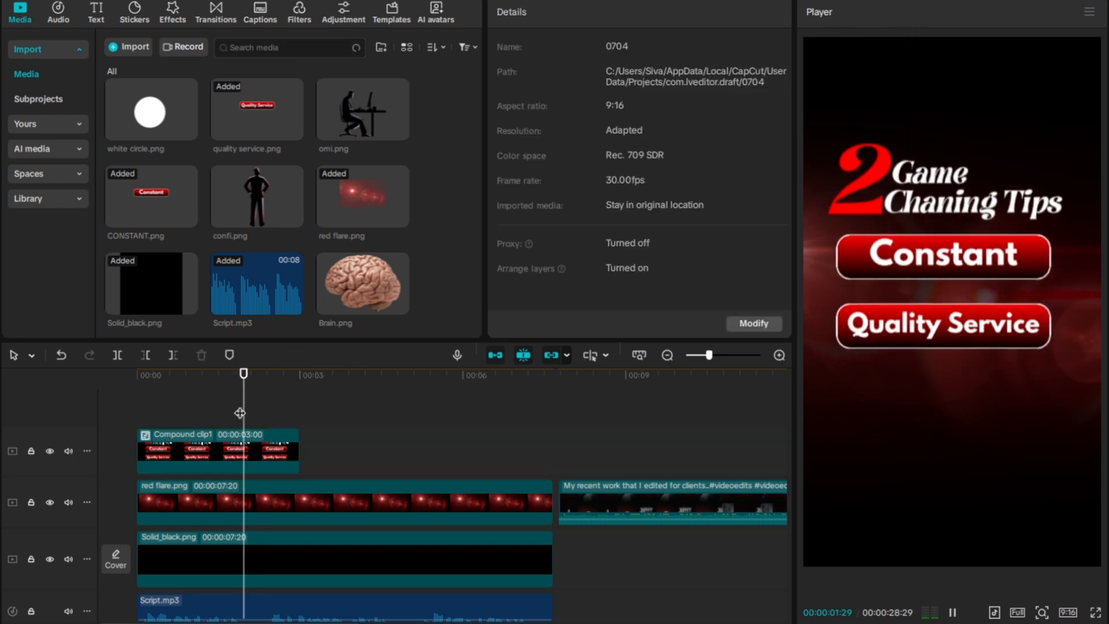
key(space)
- At the 00:00:02:14 keyframe, set the compound clip's scale to 120% and shift it farther off-frame to about X -1844, Y 2523
click(275, 452)
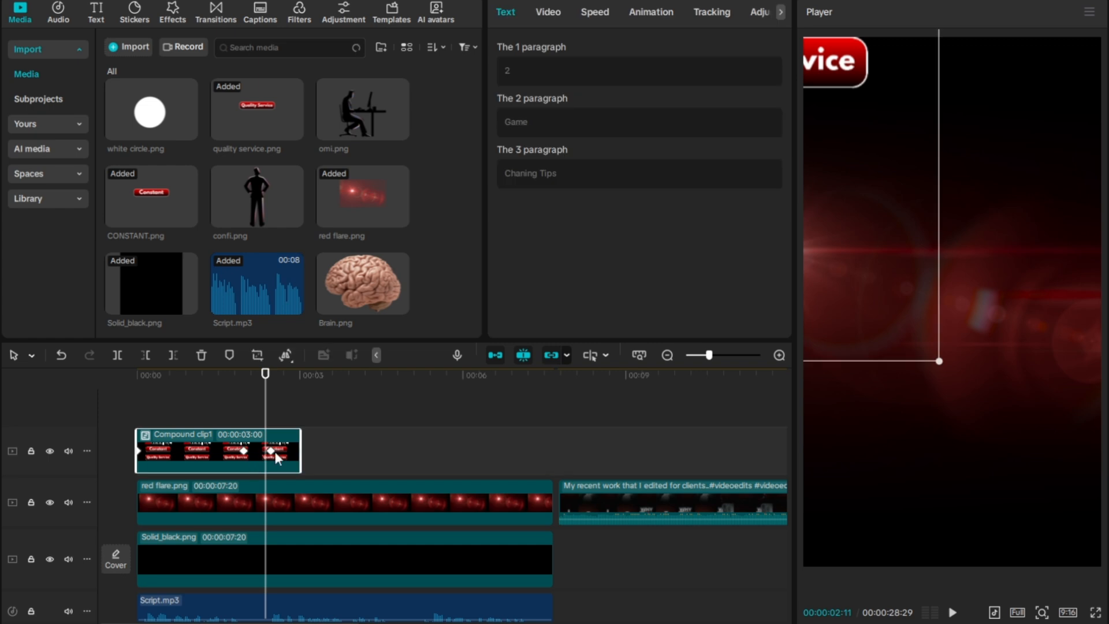
click(271, 450)
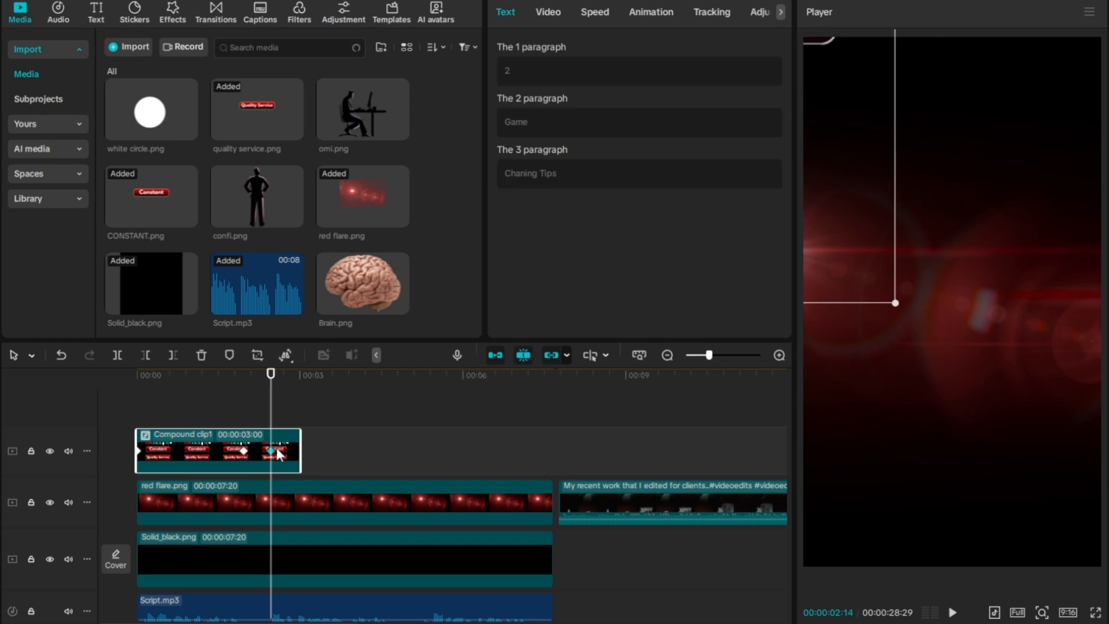
click(549, 12)
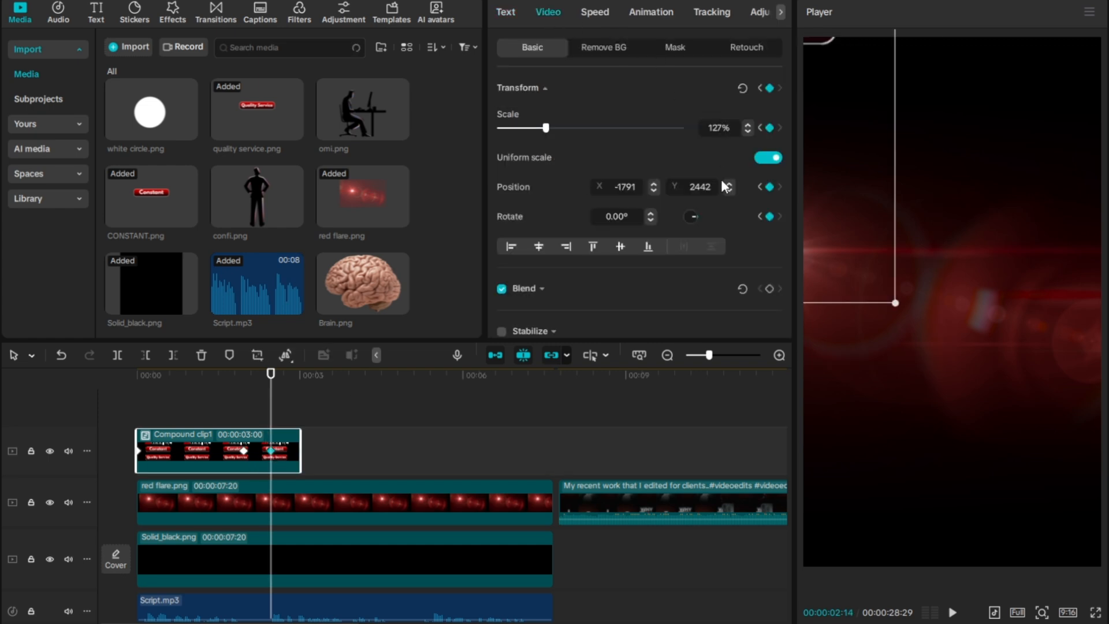
key(BackSpace)
text(0)
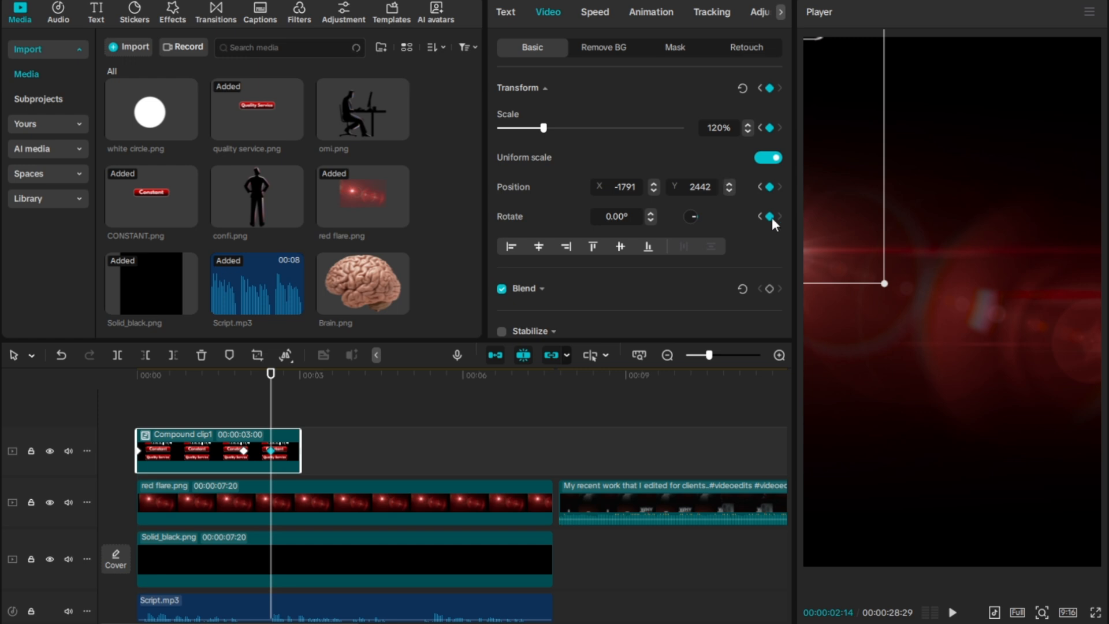
drag(842, 188, 836, 179)
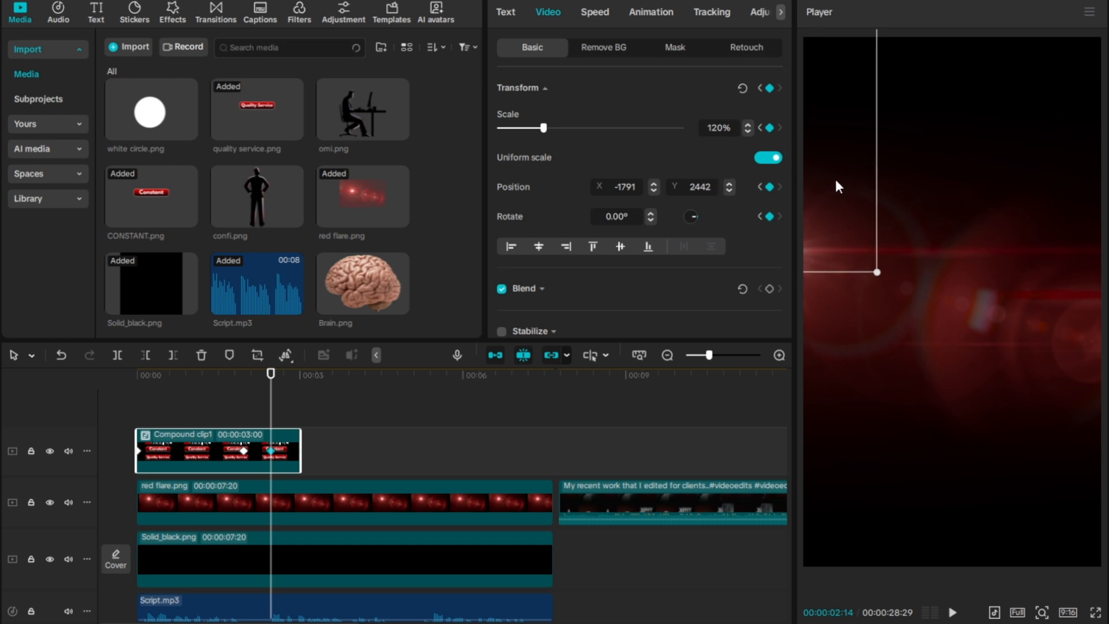
- Play the compound clip's exit movement from about 00:00:02:01, from the very start, and again from about 00:00:02:10
click(265, 401)
click(248, 411)
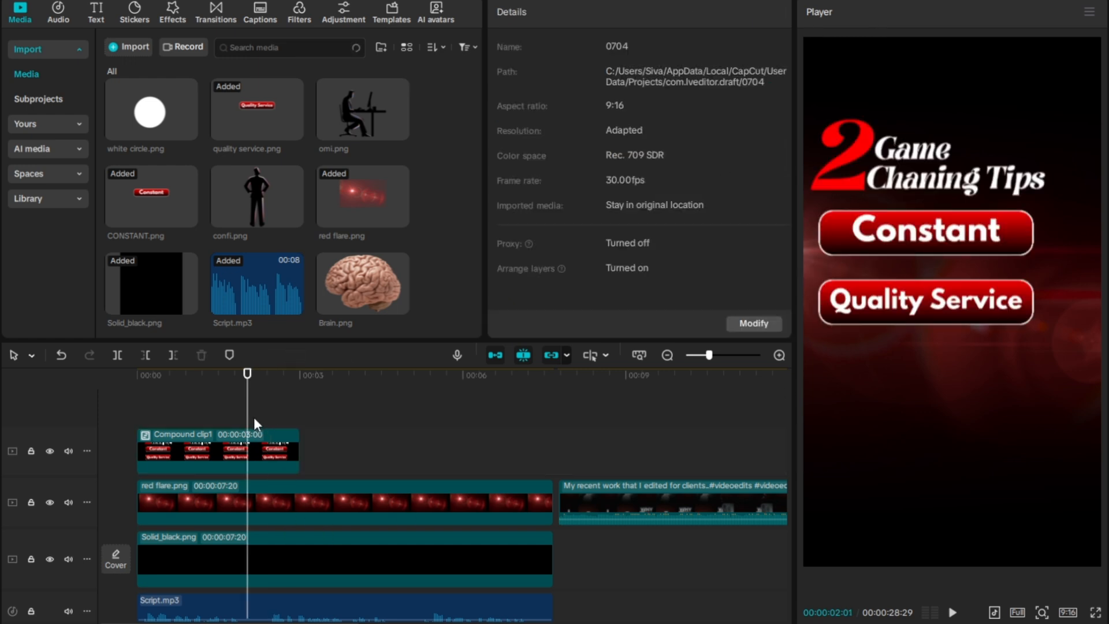
key(space)
key(space)
drag(252, 421, 116, 406)
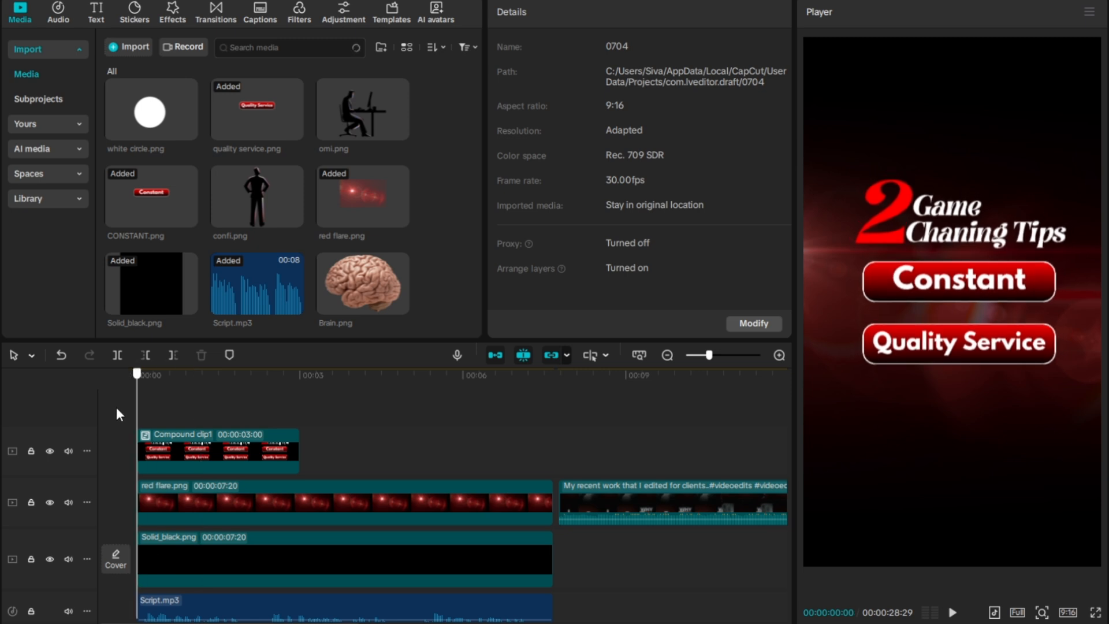
key(space)
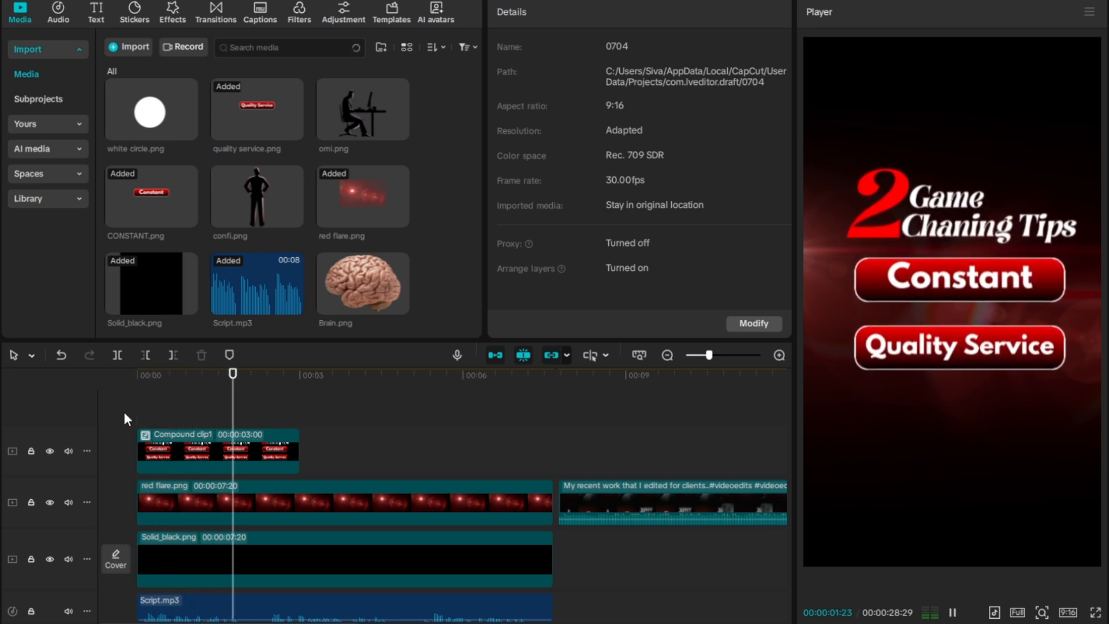
click(264, 410)
key(space)
click(264, 411)
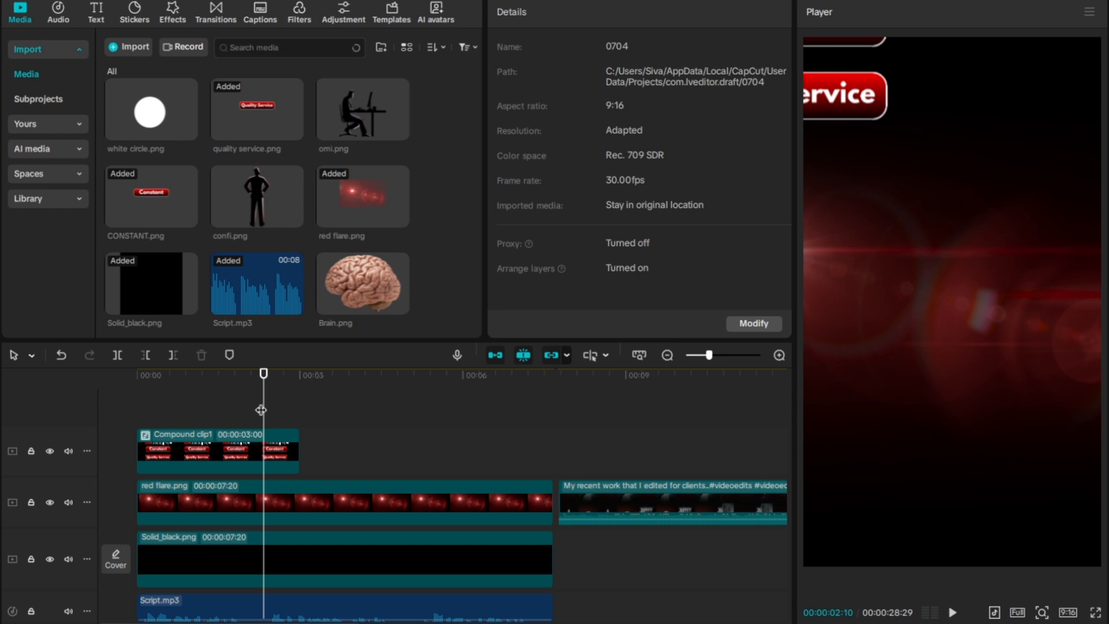
key(space)
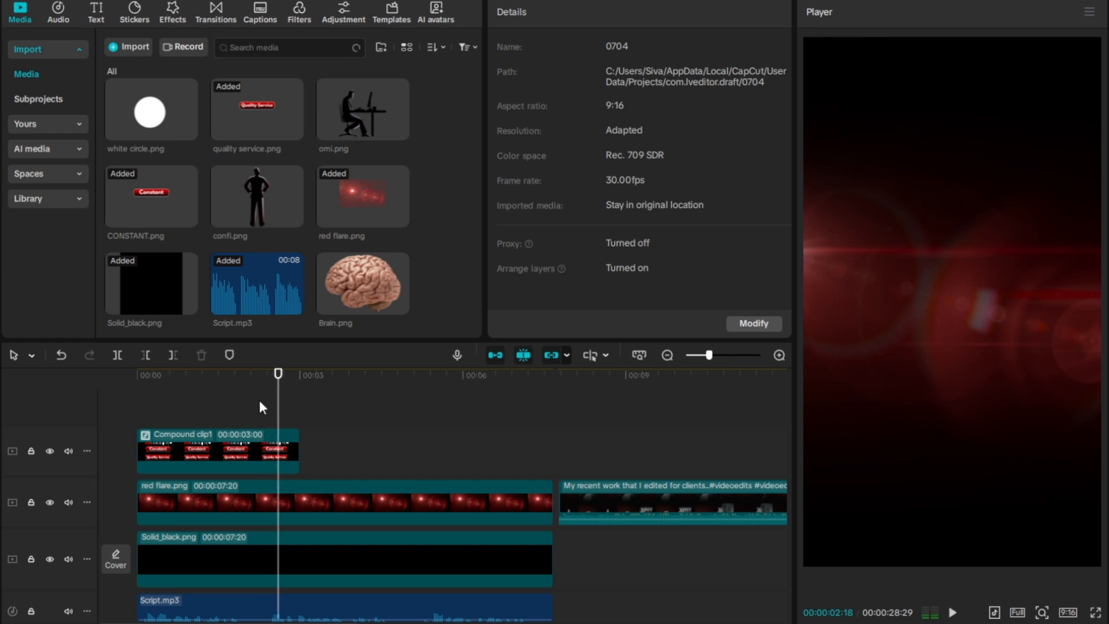
- Play the reference clip and step through it frame by frame around 00:00:09:21 to 00:00:10:23 to examine how its title leaves the frame
click(608, 417)
key(space)
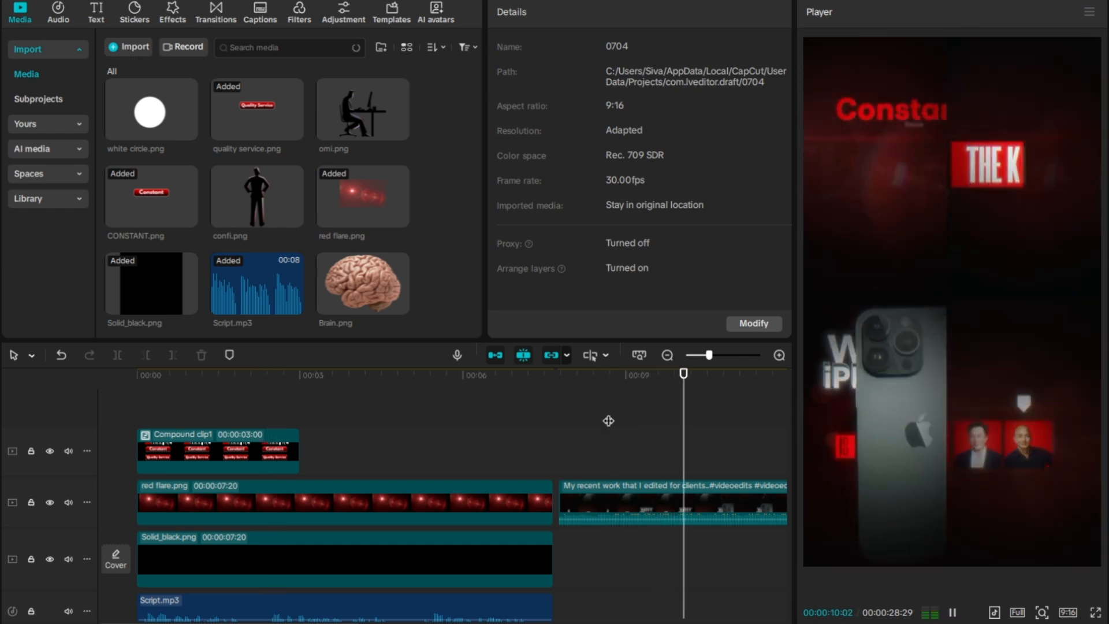
key(XF86AudioLowerVolume)
key(space)
key(Left)
key(Left)
key(Left)
key(Left)
key(Left)
key(Left)
key(Left)
key(Left)
key(Left)
key(Left)
key(Left)
key(Left)
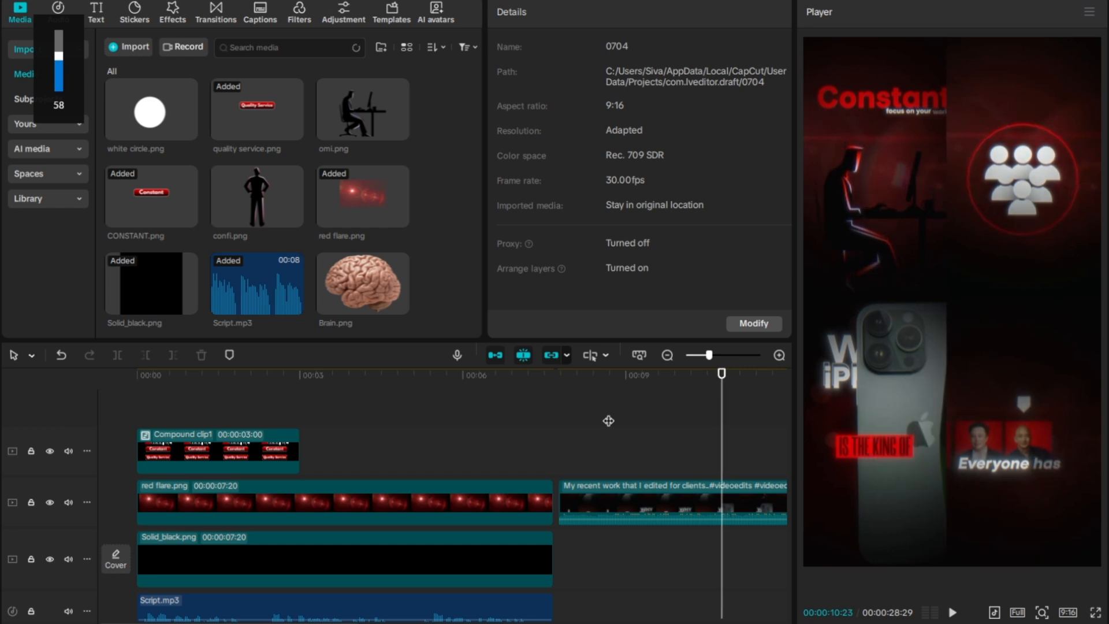
key(Left)
key(Left)
key(Left)
key(Left)
key(Left)
key(Left)
key(Left)
key(Left)
key(Left)
key(Left)
key(Left)
key(Left)
key(Left)
key(Left)
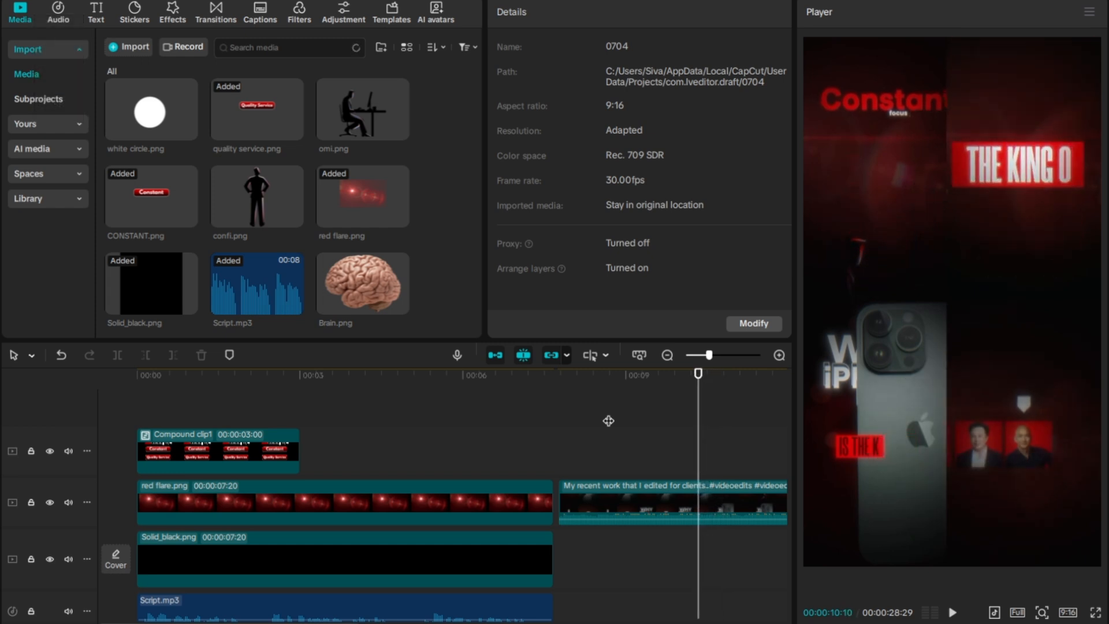
key(Left)
key(Left)
key(Left)
key(Left)
key(Left)
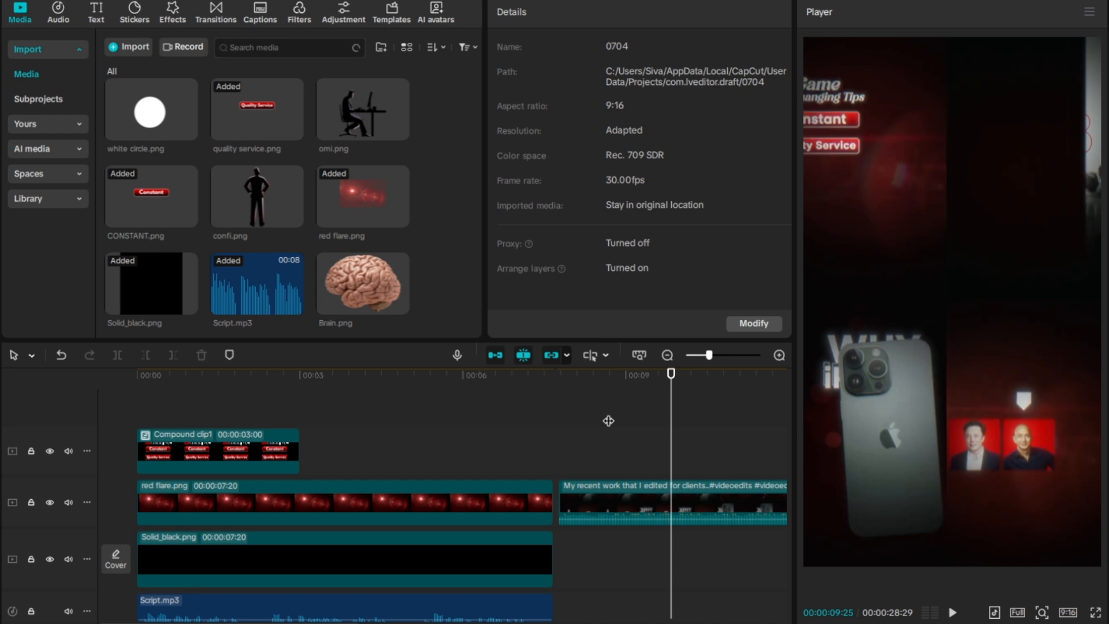
key(Left)
key(Left)
key(Left)
key(Left)
key(Left)
key(Left)
key(Left)
key(space)
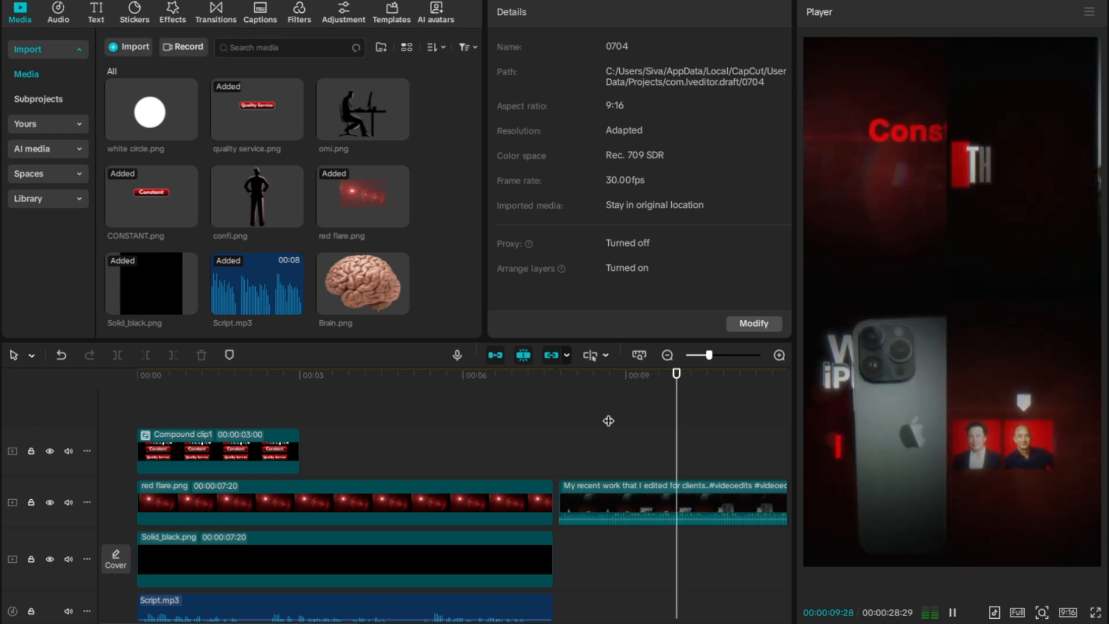
key(space)
key(Left)
key(Left)
key(Left)
key(Left)
key(Left)
key(Left)
key(Left)
key(Left)
key(Left)
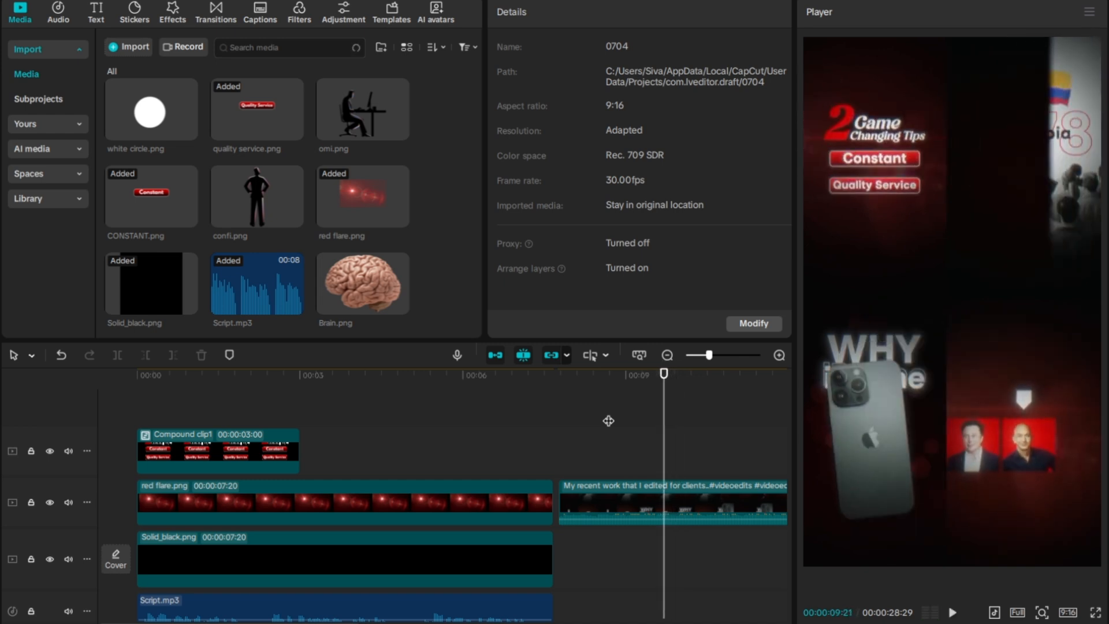
key(Right)
key(Right)
key(Right)
key(Right)
key(Right)
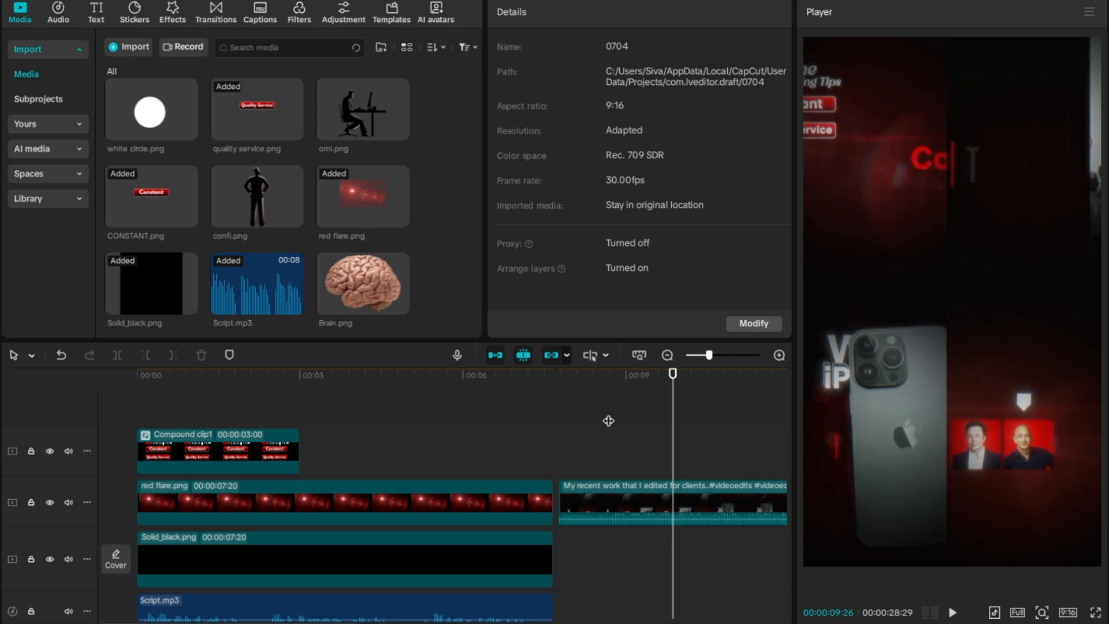
click(265, 376)
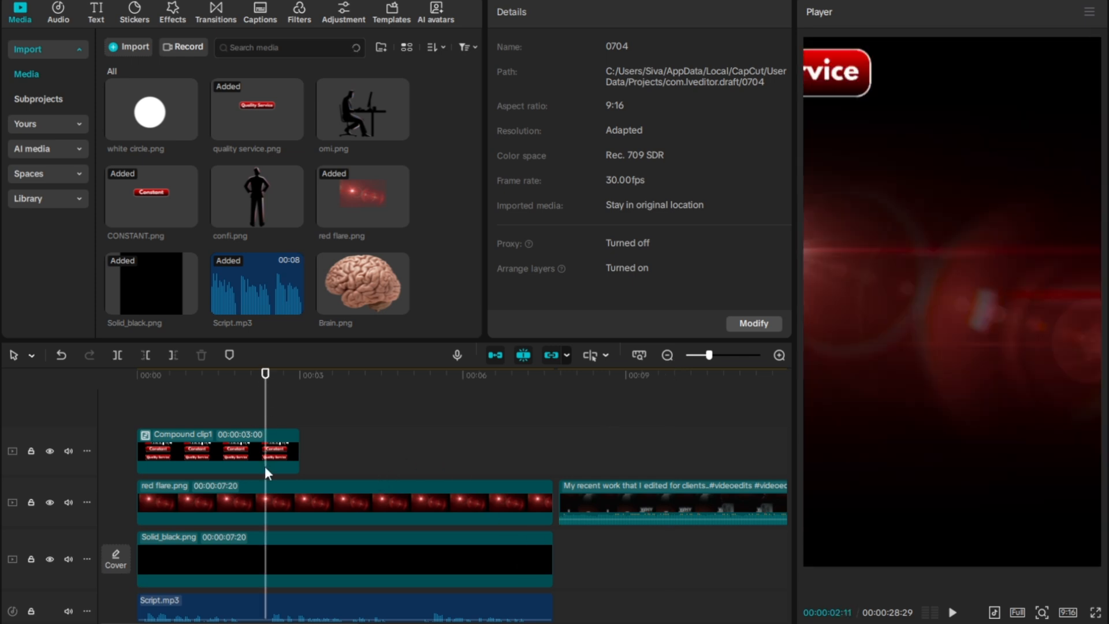
click(272, 459)
click(274, 451)
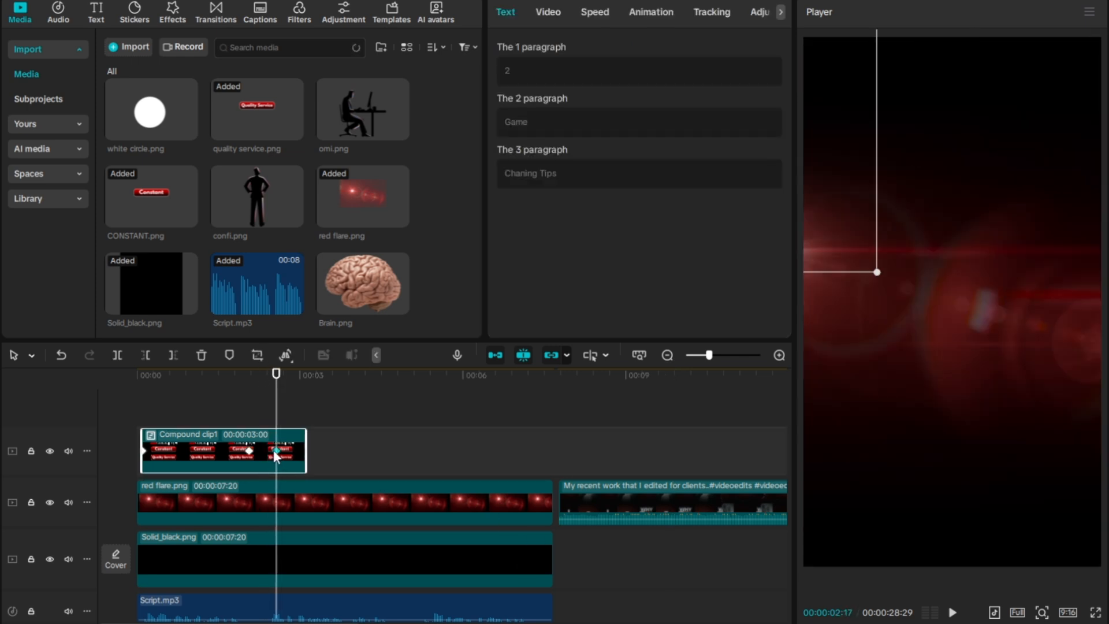
double_click(227, 448)
click(363, 355)
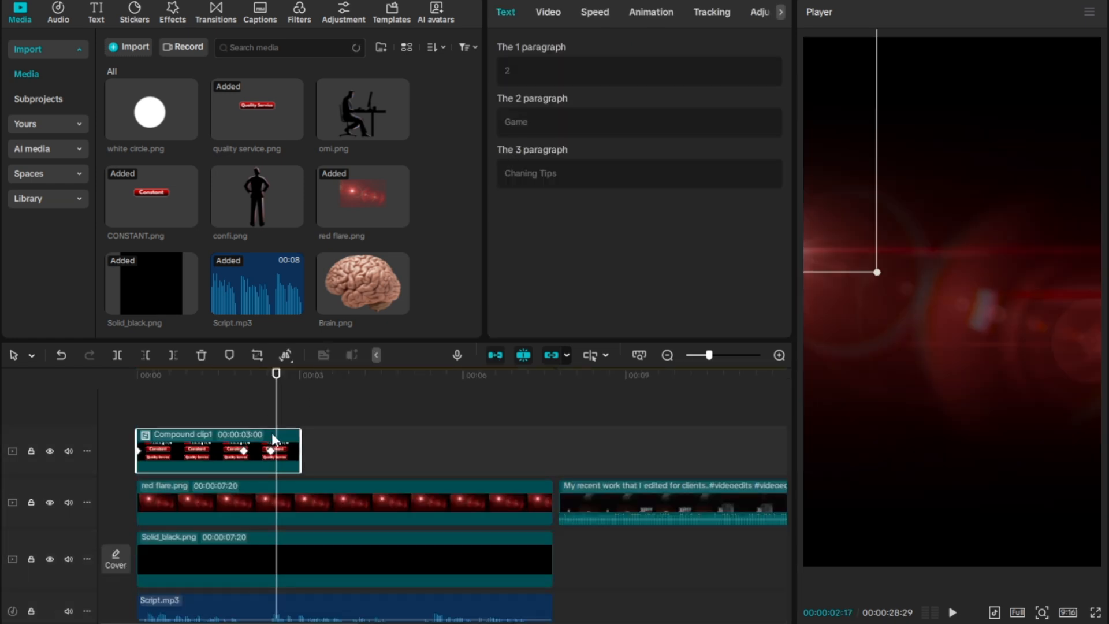
- Set the compound clip's scale to 100% at the 00:00:02:14 keyframe and play the exit movement from around 00:00:01:29
click(271, 450)
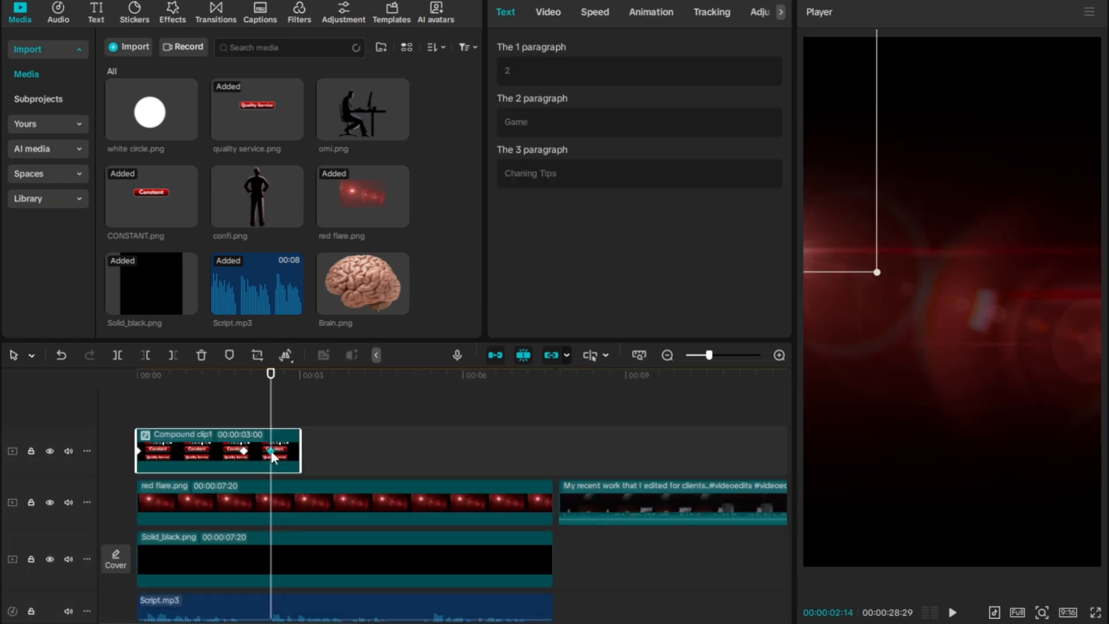
click(549, 11)
click(715, 129)
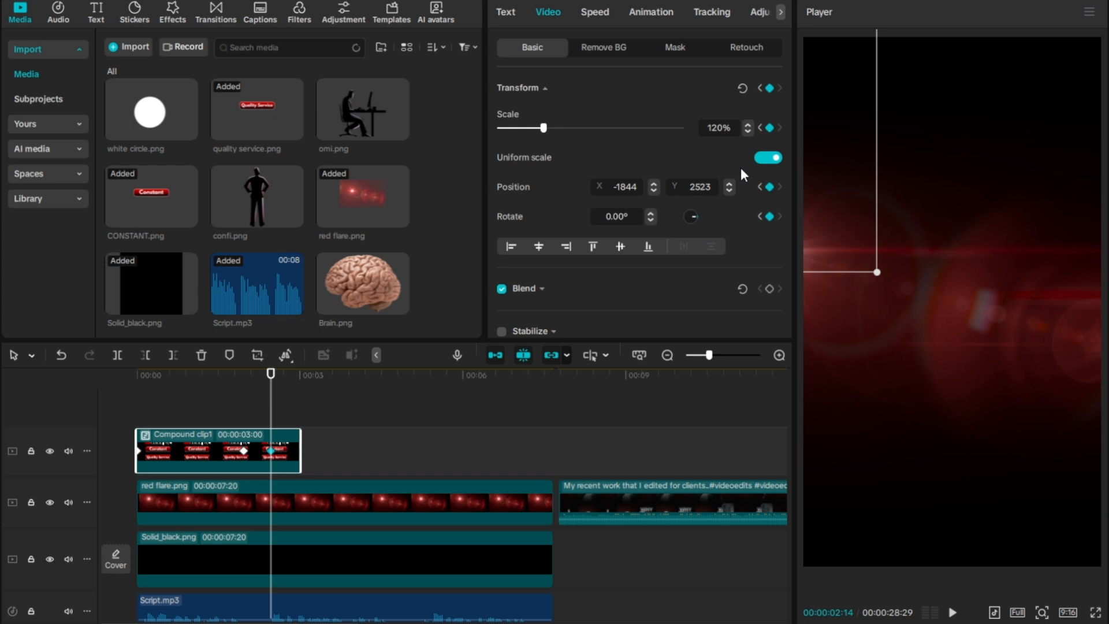
key(BackSpace)
key(BackSpace)
key(BackSpace)
text(100)
key(Return)
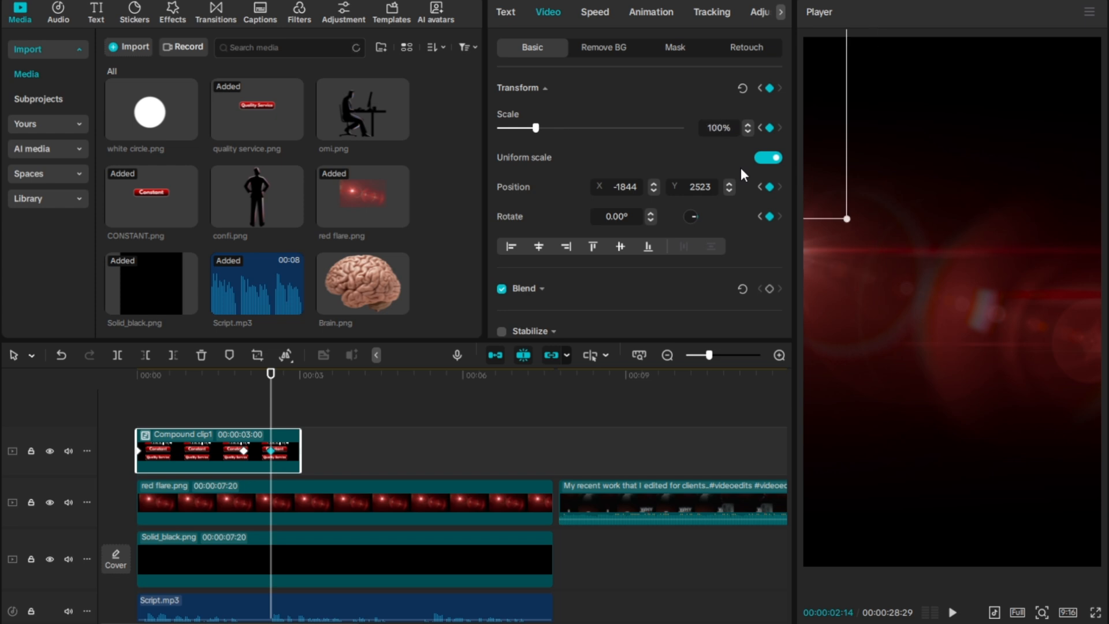
click(243, 414)
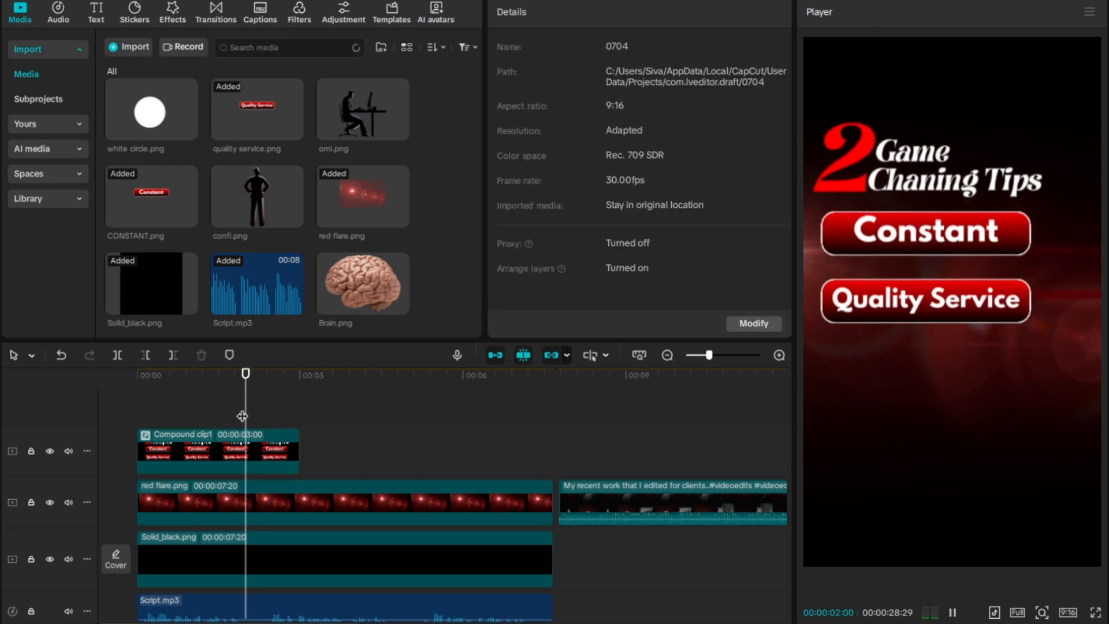
- Apply the Quad Ease curve to the compound clip's scale between the 00:00:01:29 and 00:00:02:14 keyframes
click(267, 457)
click(267, 454)
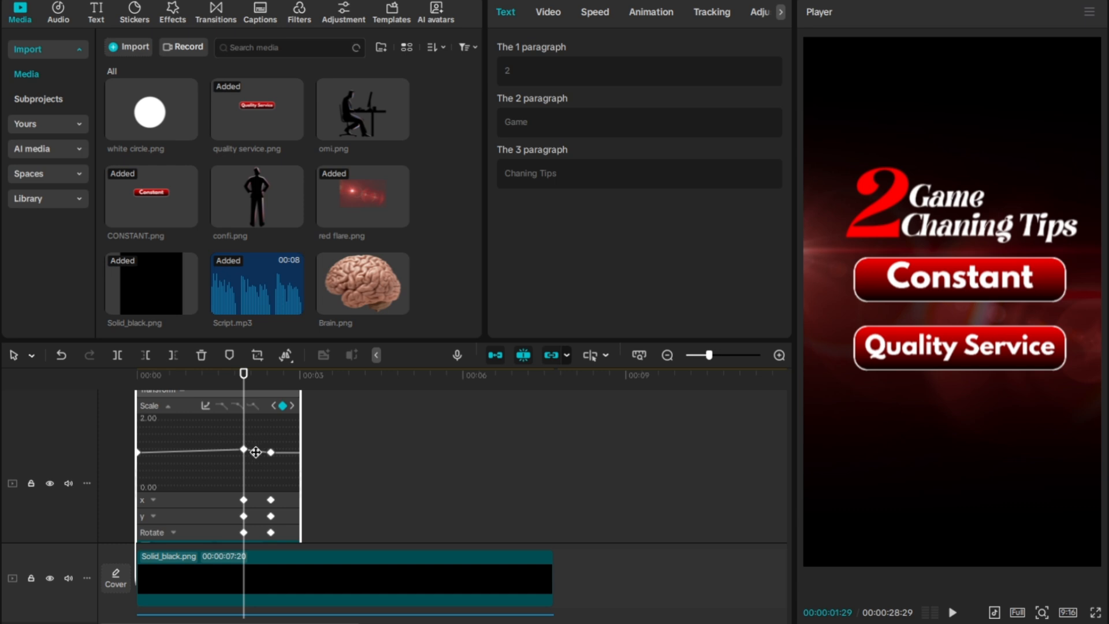
click(256, 450)
click(205, 406)
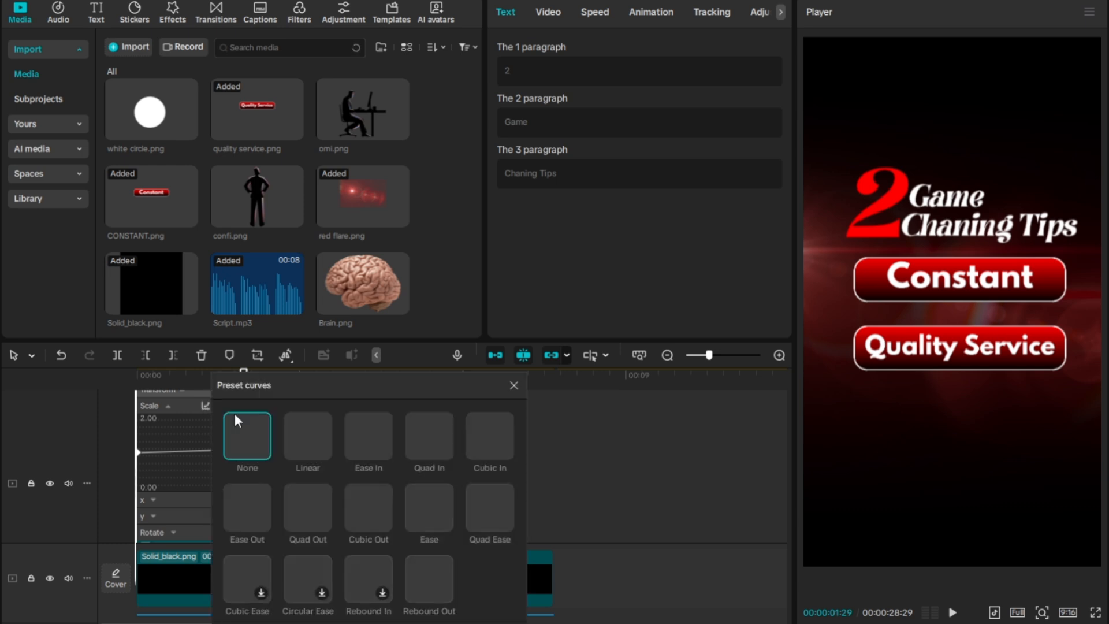
click(499, 508)
click(513, 385)
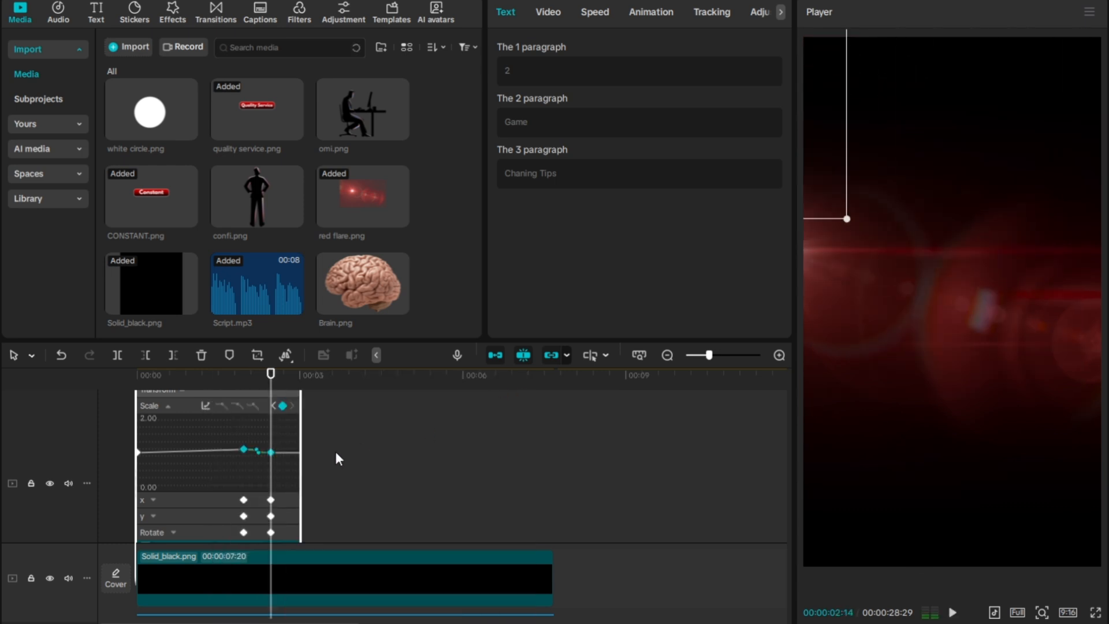
- Apply the Quad Ease curve to the compound clip's X position between its two exit keyframes
click(254, 501)
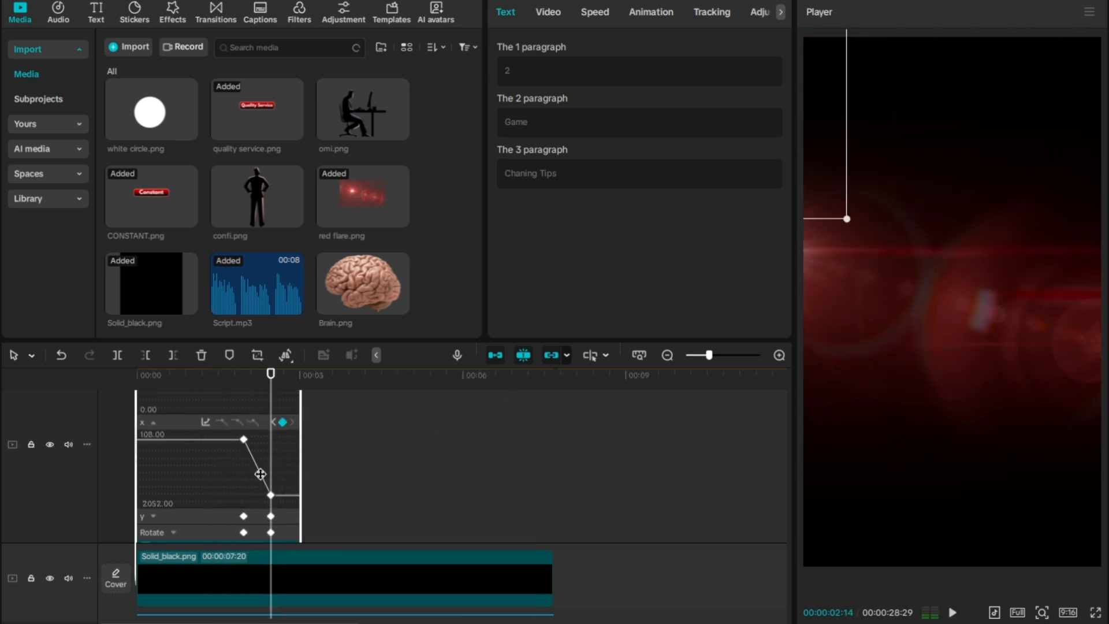
click(210, 420)
click(498, 508)
click(513, 386)
- Apply the Quad Ease curve to the compound clip's Y position between its two exit keyframes
click(260, 518)
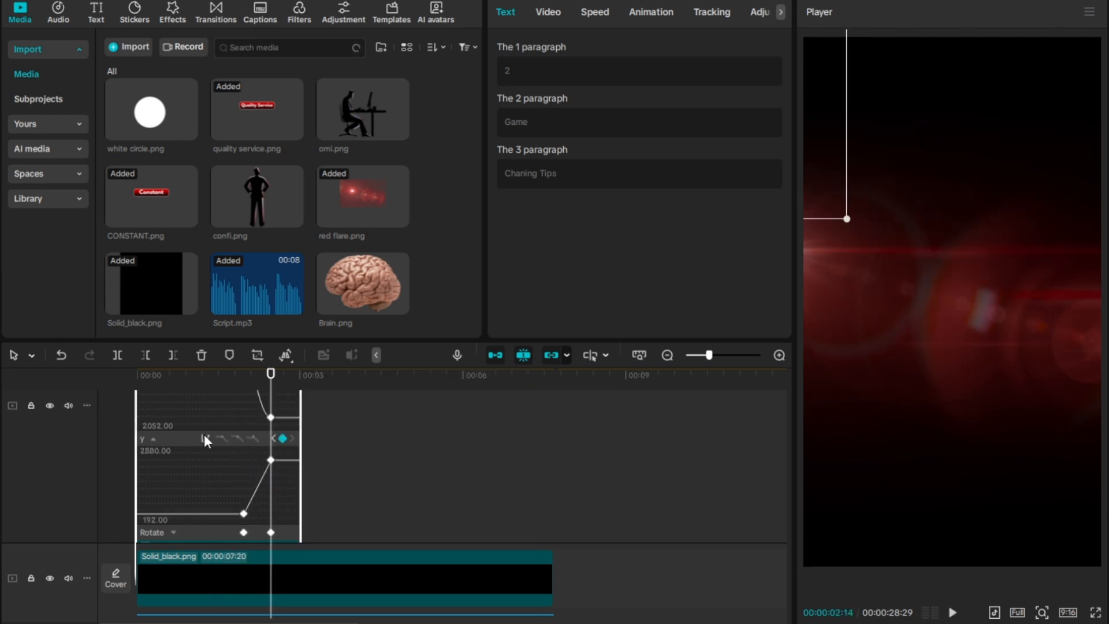
click(254, 490)
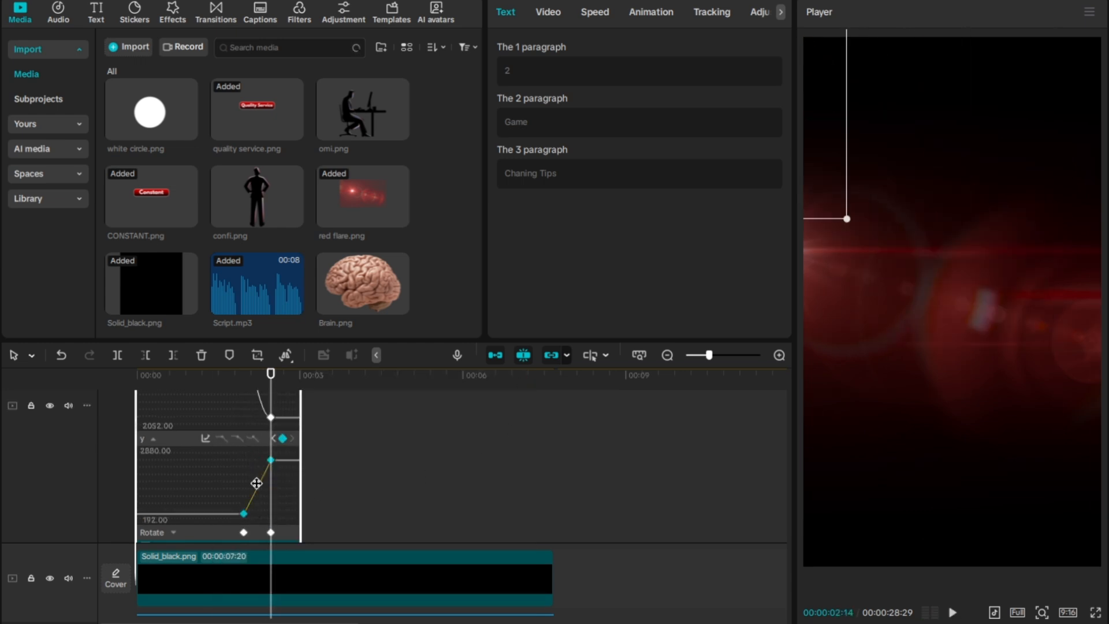
click(206, 438)
click(503, 504)
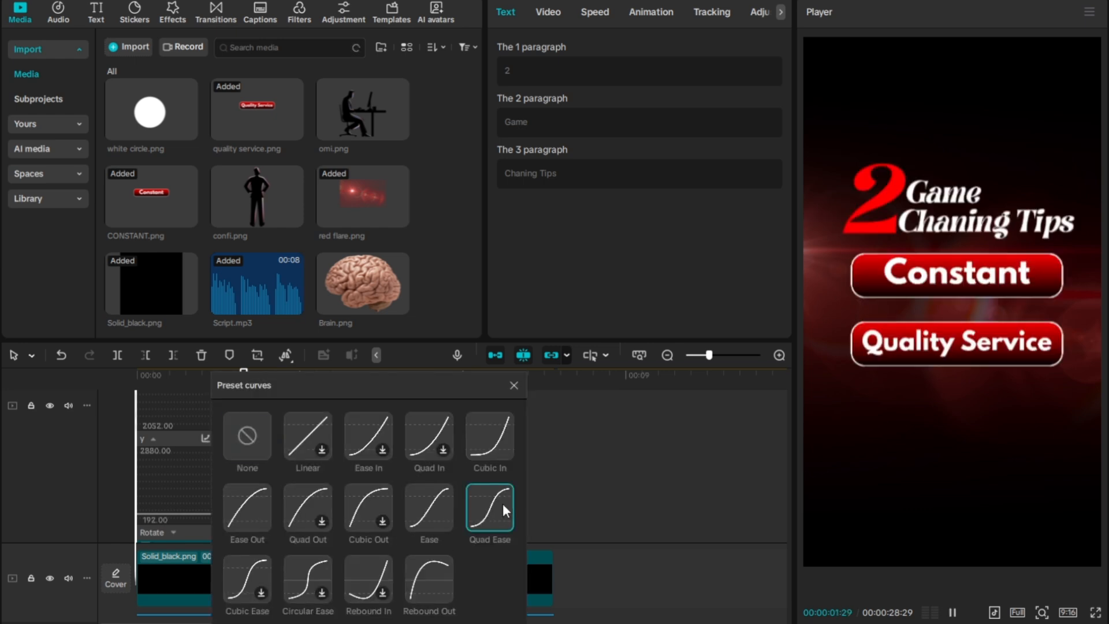
click(513, 385)
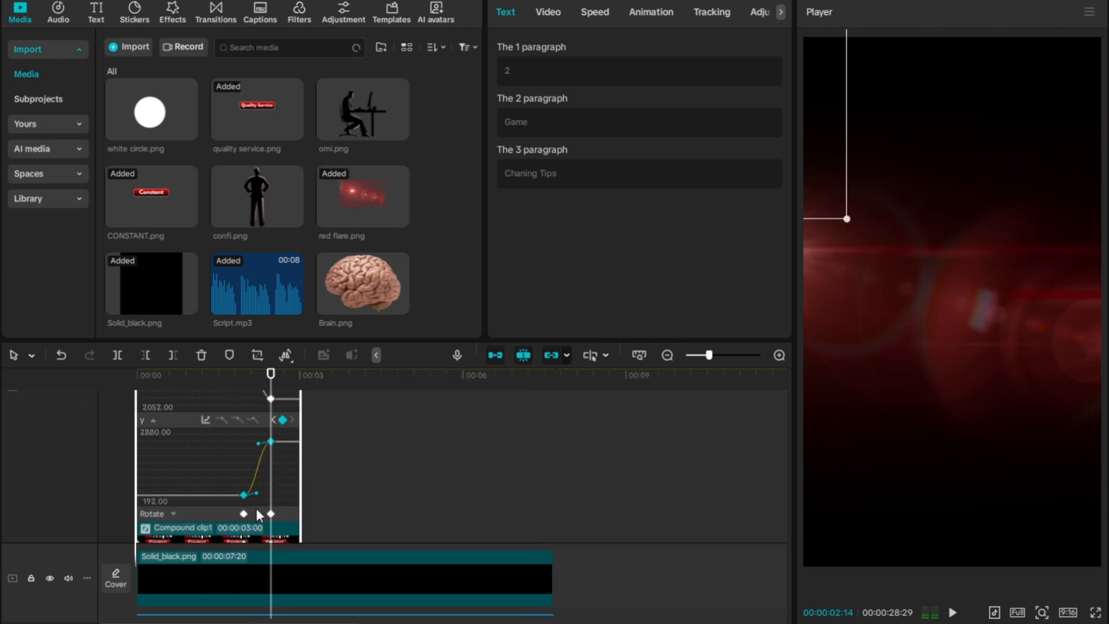
- Collapse the compound clip's keyframe graphs and play its eased exit movement from shortly before the exit keyframes
scroll(272, 525, down, 1)
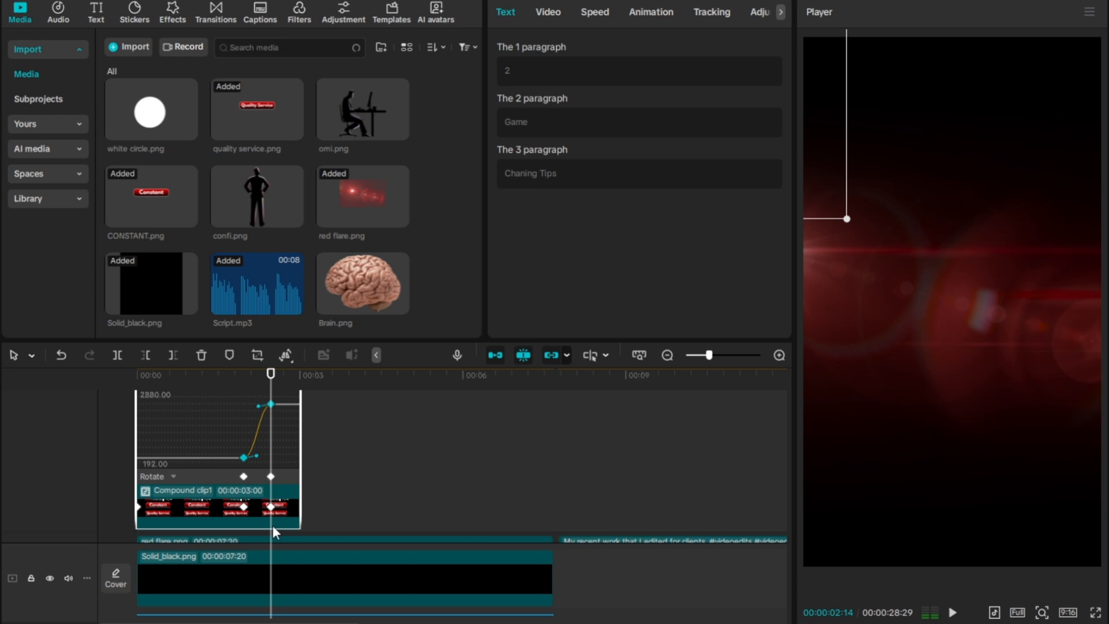
click(272, 526)
click(231, 418)
key(space)
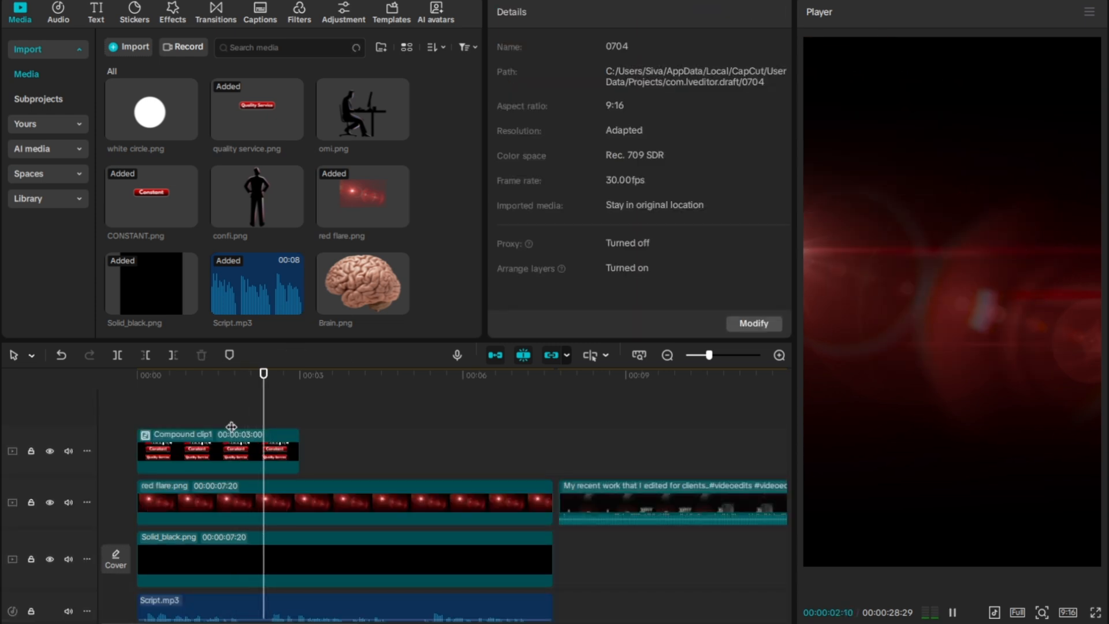
key(space)
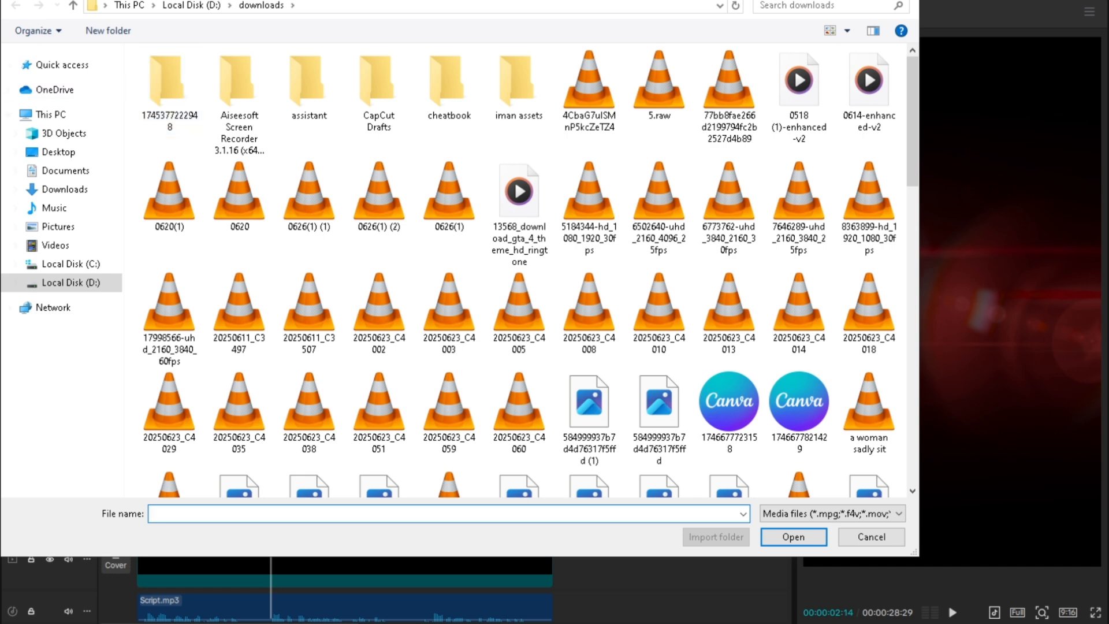
click(903, 3)
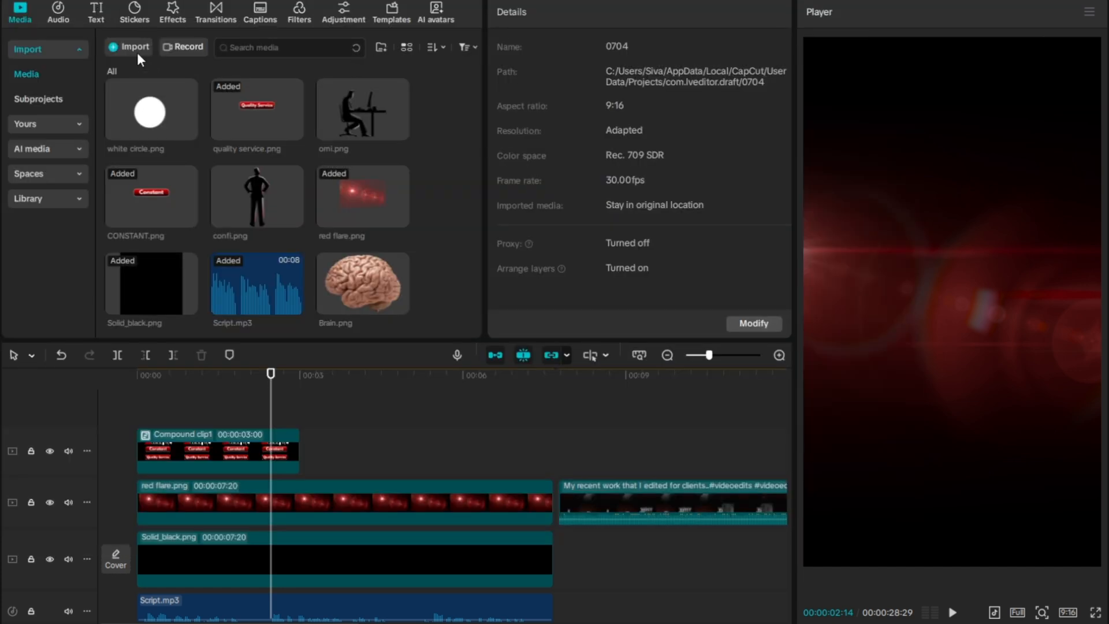
- Add a default text clip at 00:00:02:14 above the compound clip and change its wording to "constant"
click(103, 16)
drag(122, 59, 302, 431)
click(594, 85)
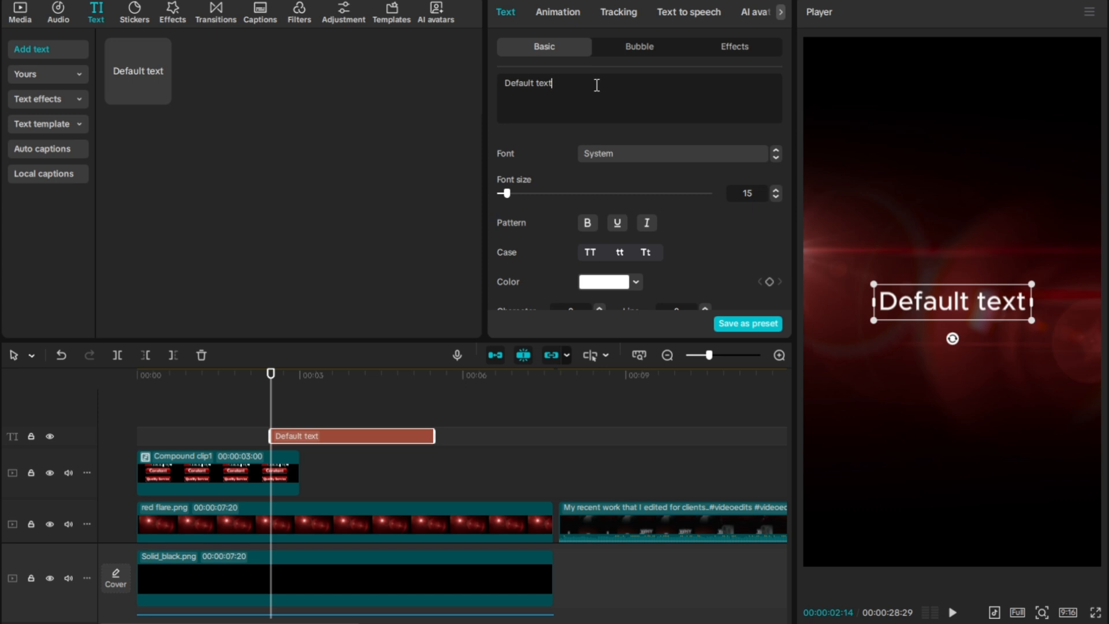
key(ctrl+shift+Left)
key(ctrl+shift+Left)
key(BackSpace)
text(c)
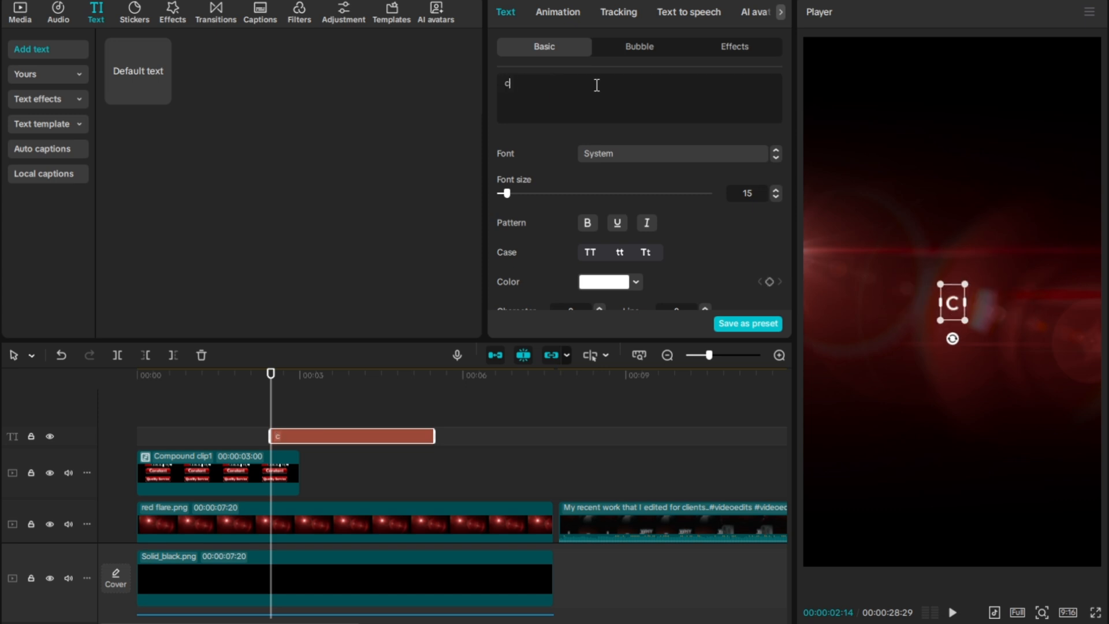
text(onsta)
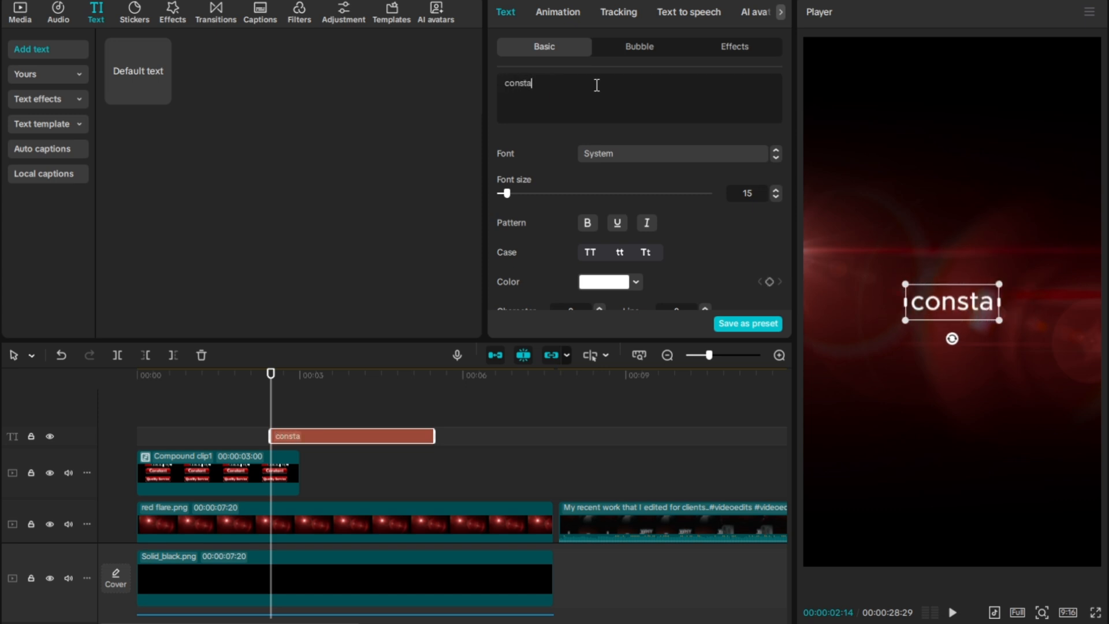
text(nt)
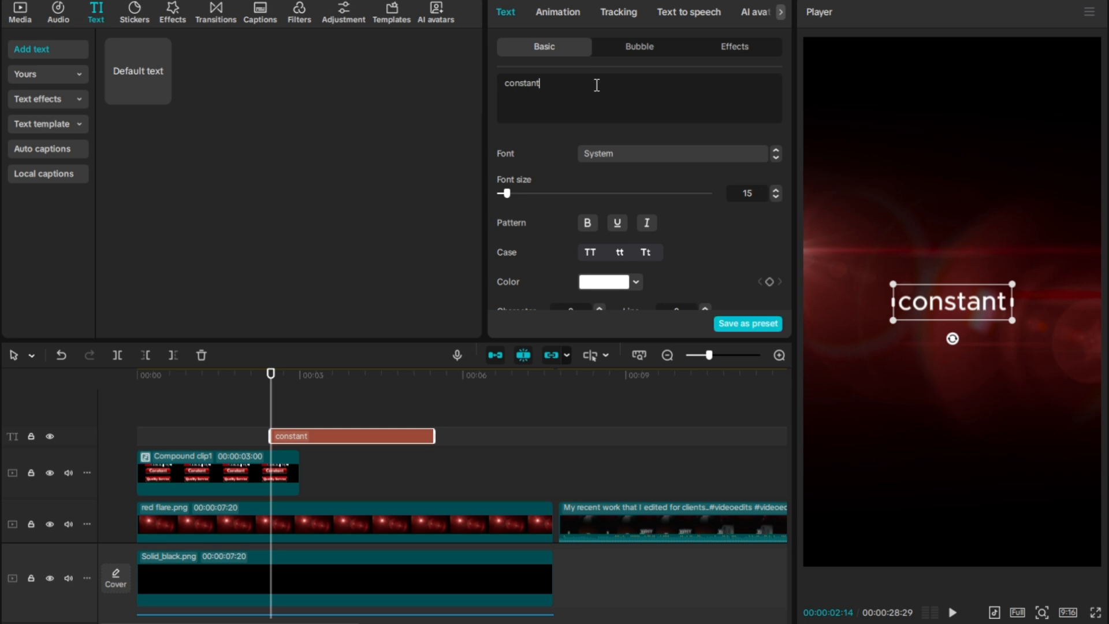
- Examine the layout of the Constant title in the reference clip at 00:00:10:18, and return to 00:00:02:14
drag(642, 455, 713, 454)
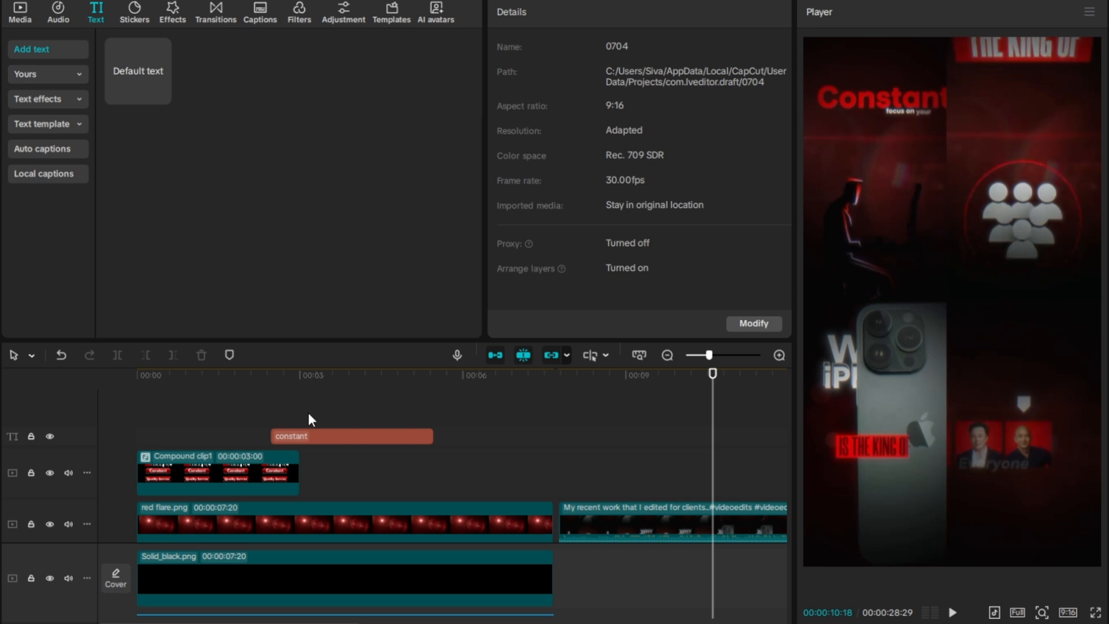
click(309, 441)
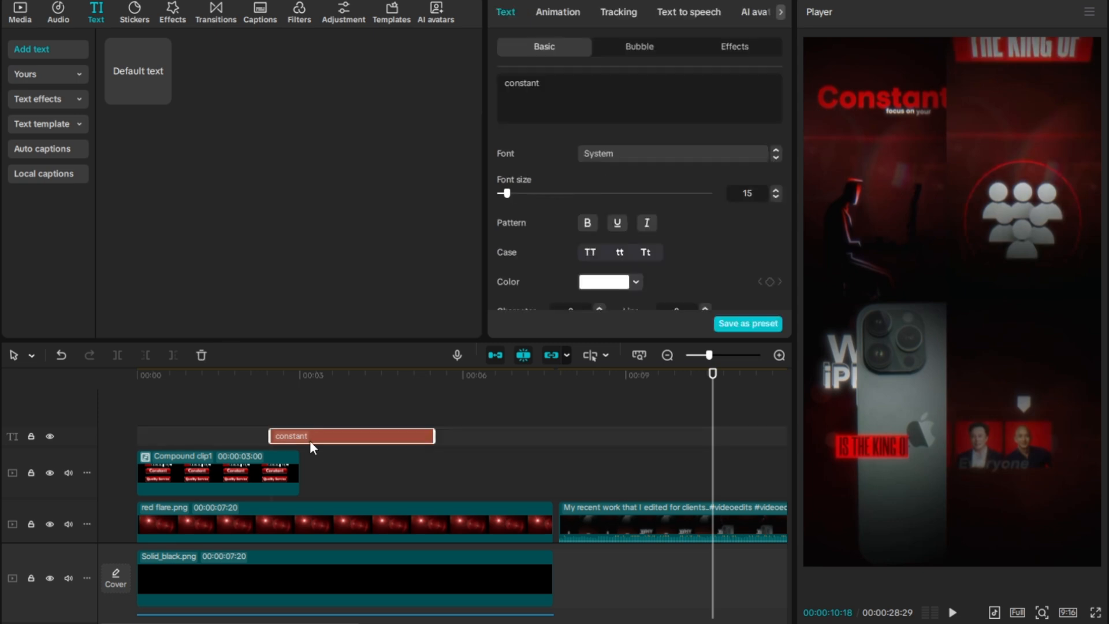
click(271, 407)
- Set the "constant" text's font to League Spartan Bold and its case to title case
click(321, 438)
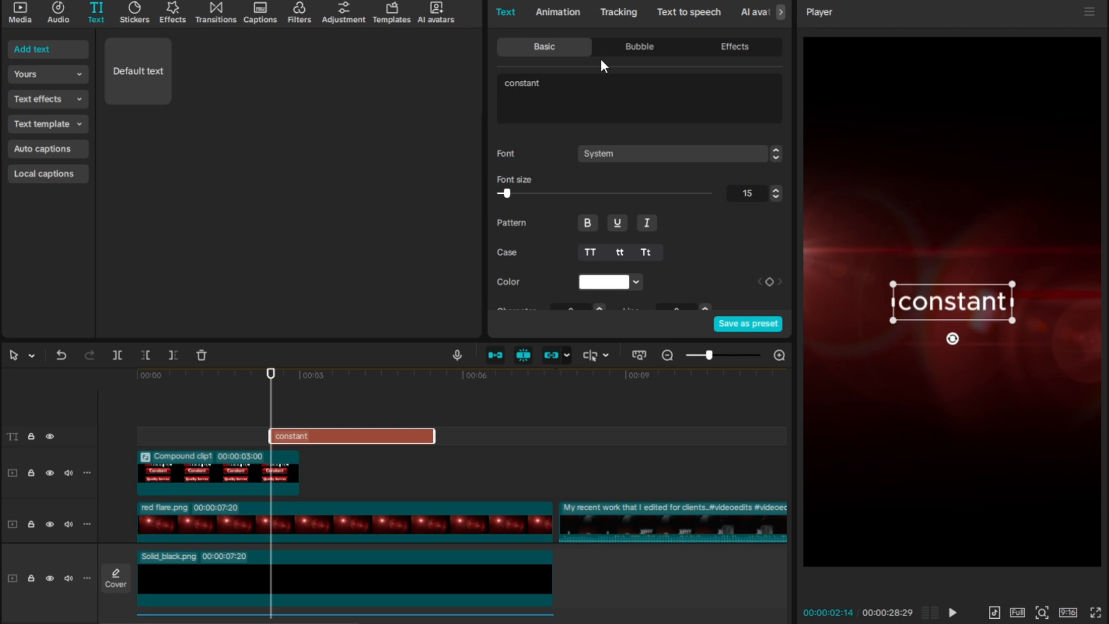
click(644, 152)
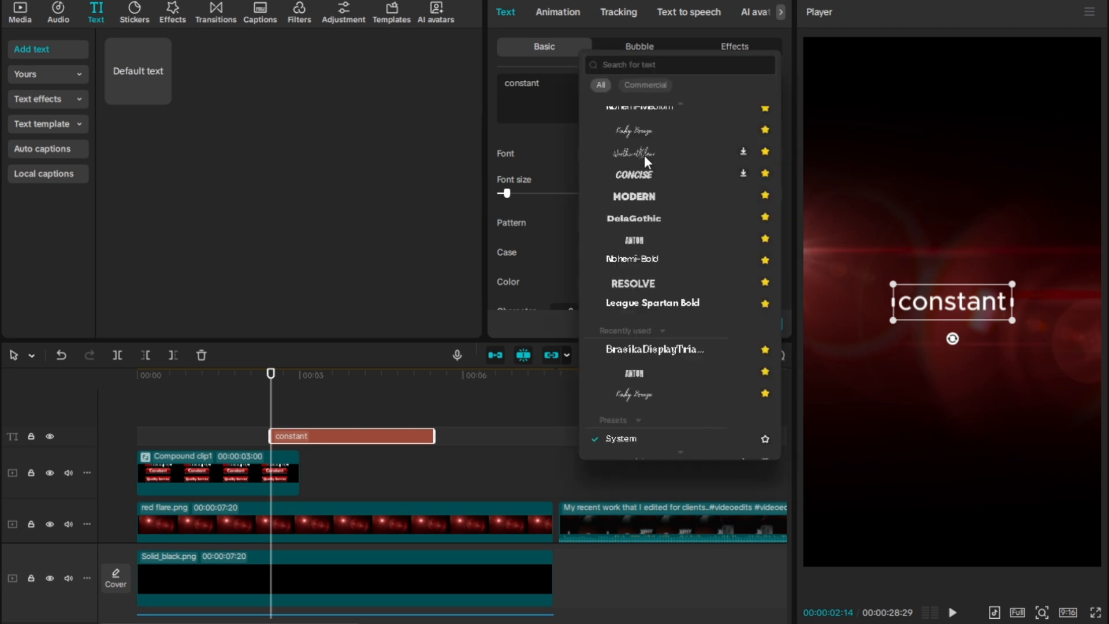
click(674, 306)
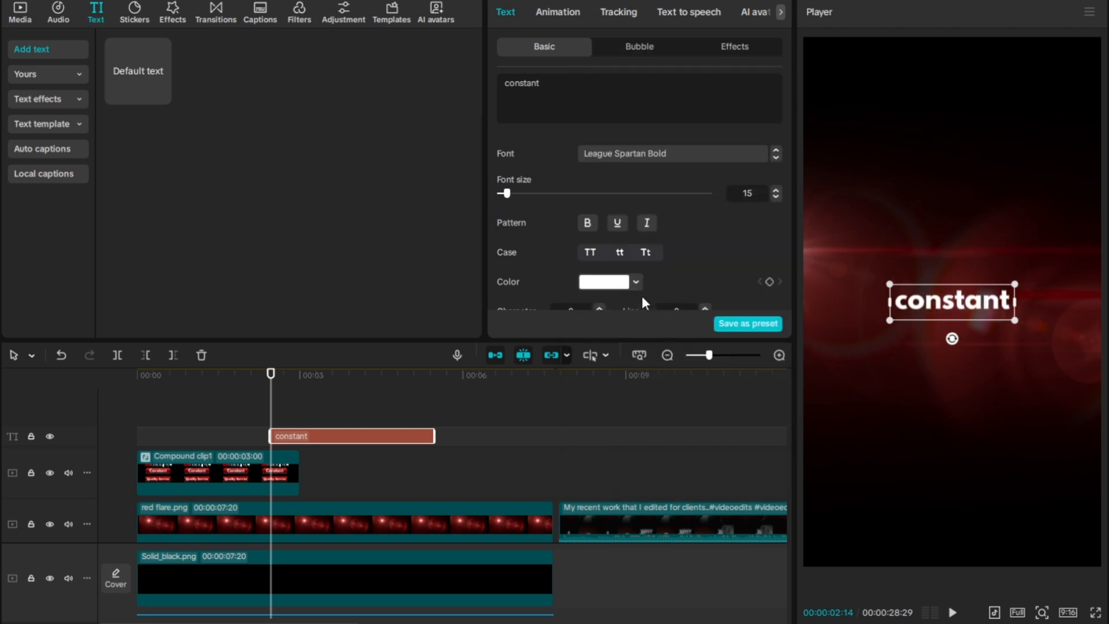
click(635, 280)
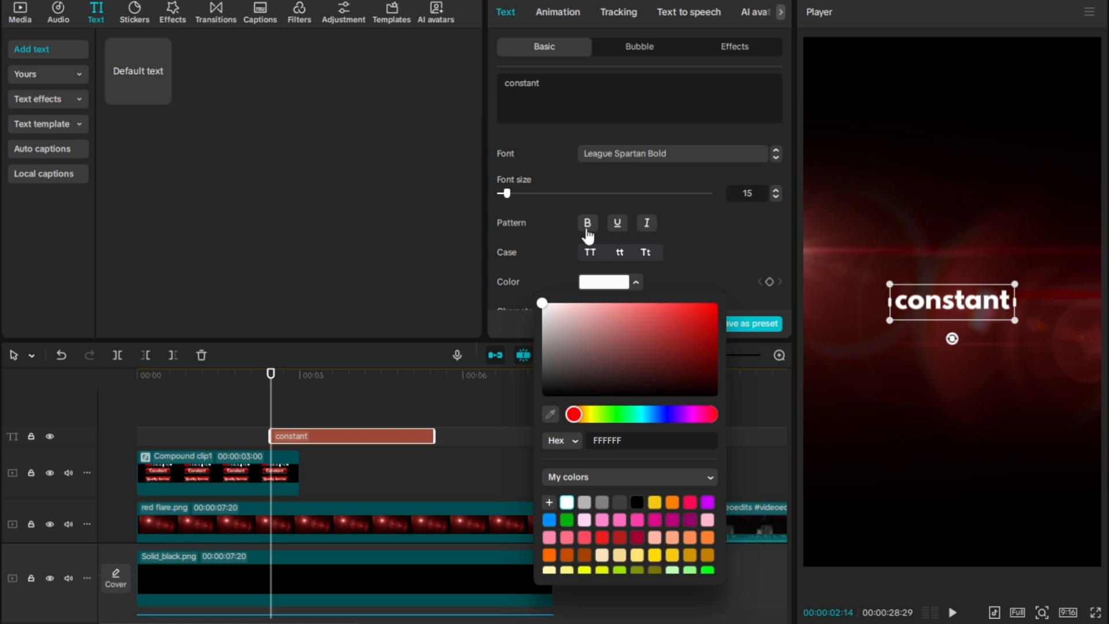
click(646, 250)
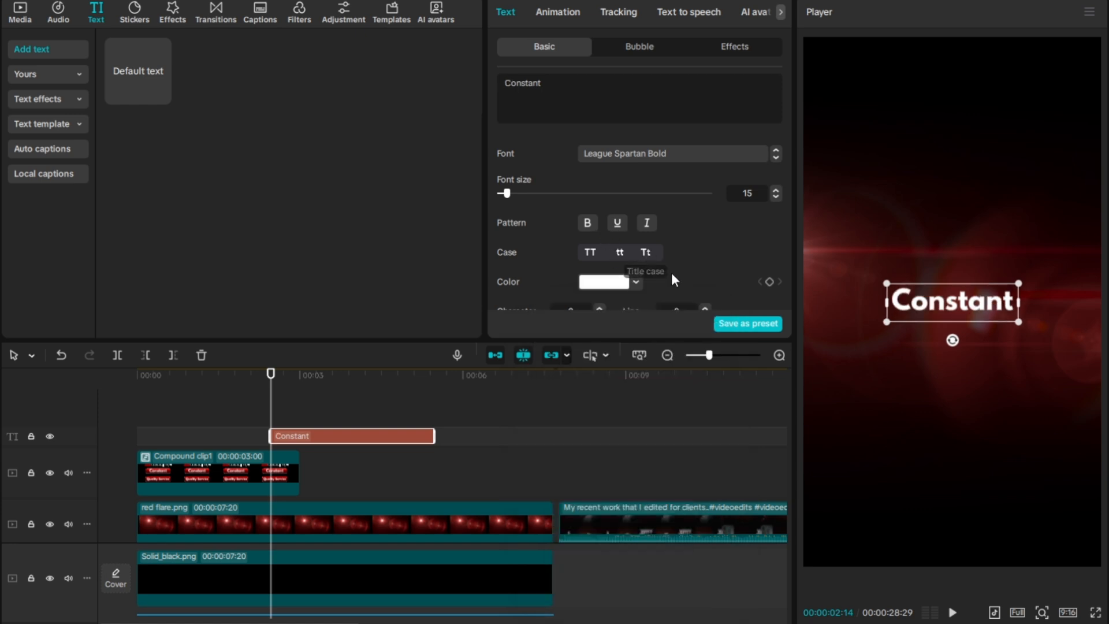
- Colour the "Constant" text pure red (FF0000) and enlarge it to nearly the frame's width in the upper part of the frame
click(635, 281)
click(717, 304)
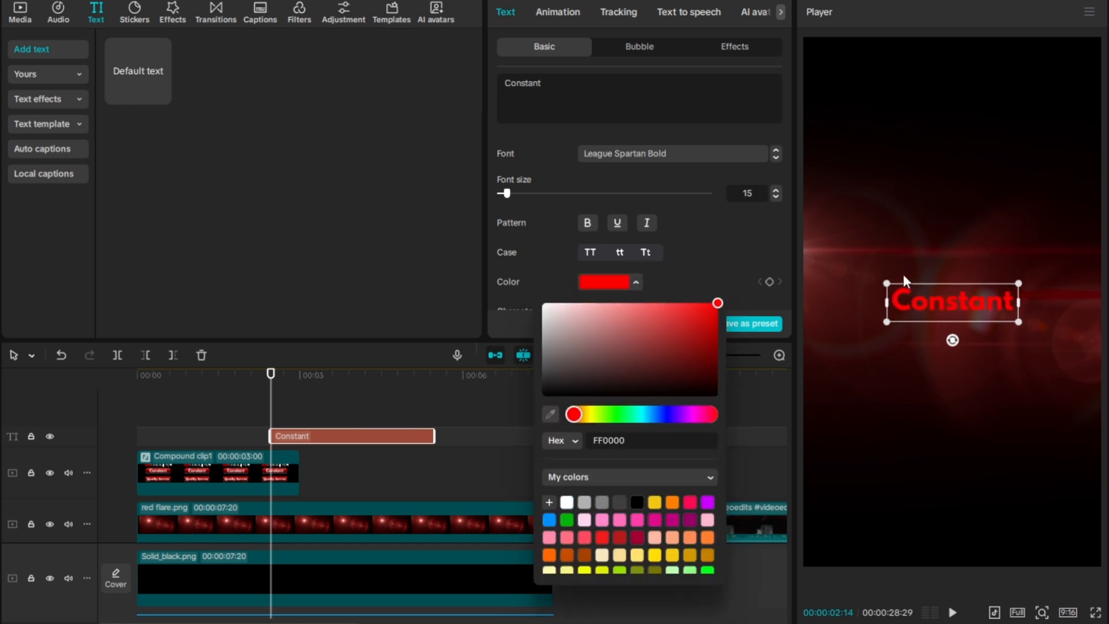
drag(886, 283, 798, 239)
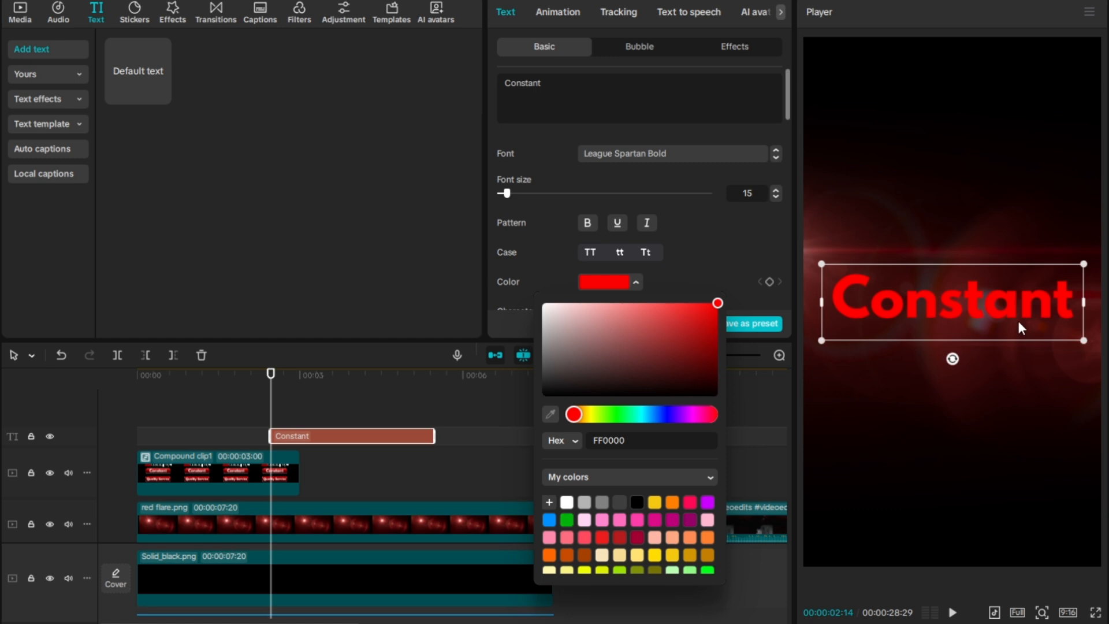
drag(1017, 320, 1033, 168)
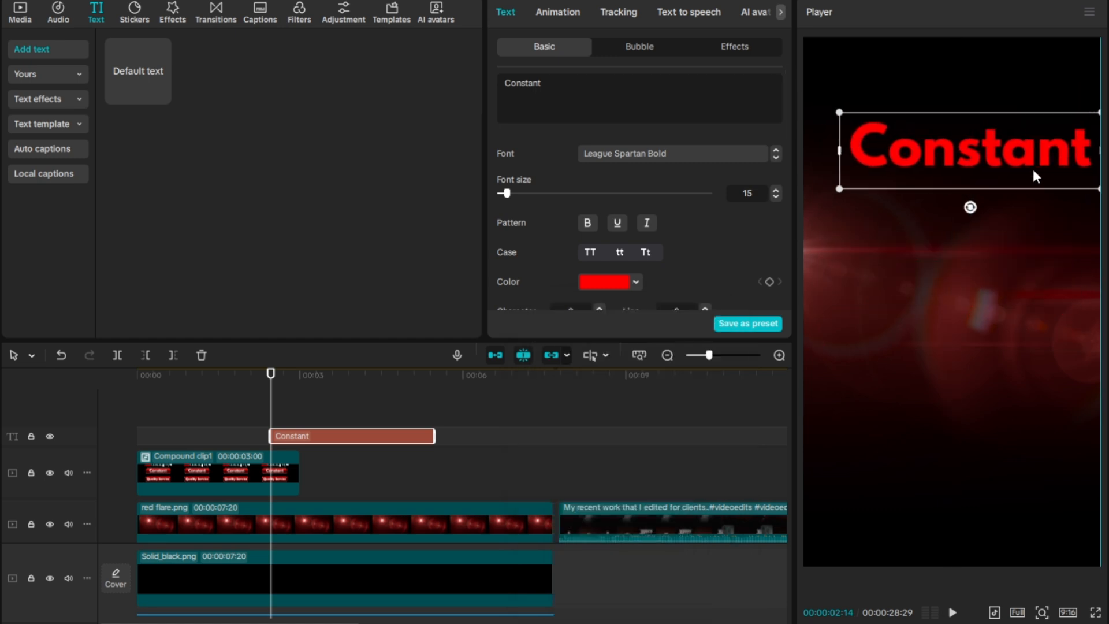
- Place omi.png on a new track above the Constant text, starting at 00:00:02:14
mouse_move(162, 97)
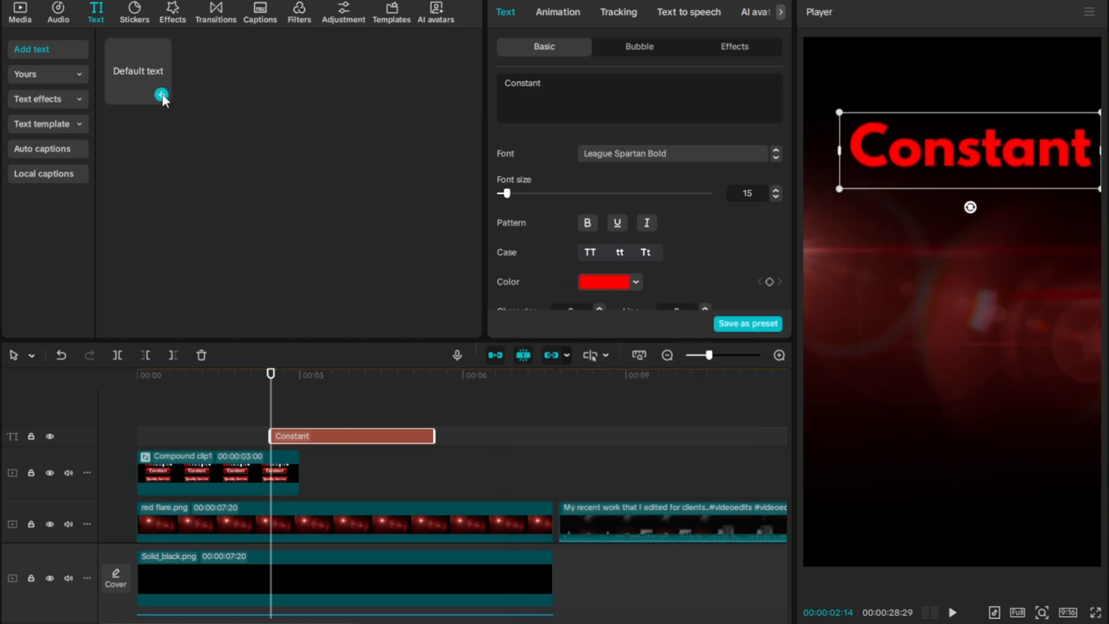
click(23, 13)
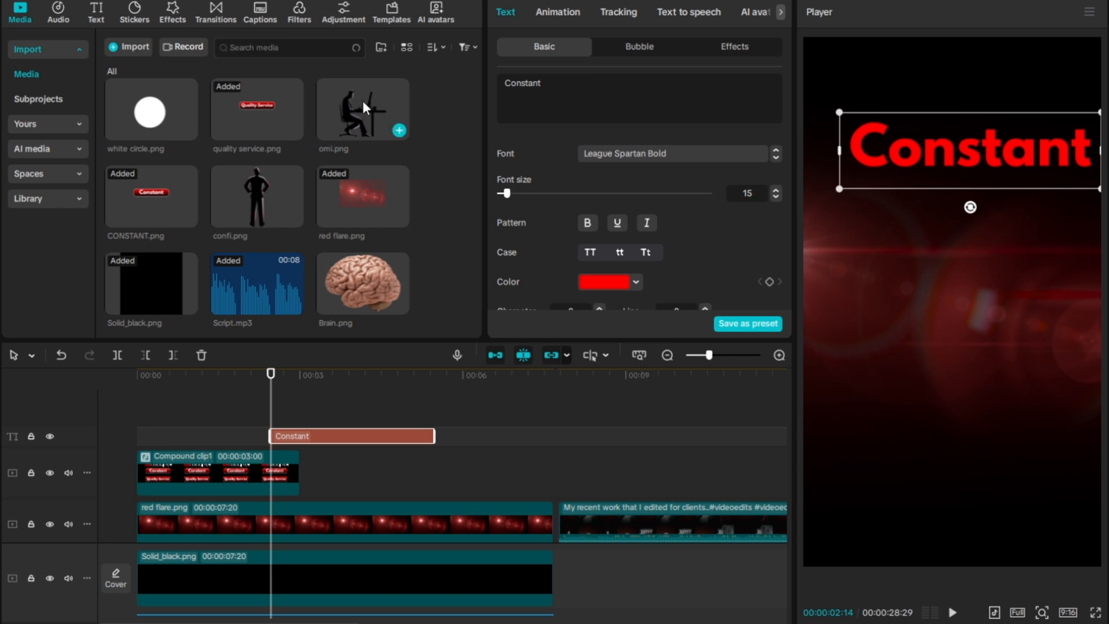
drag(362, 101, 271, 405)
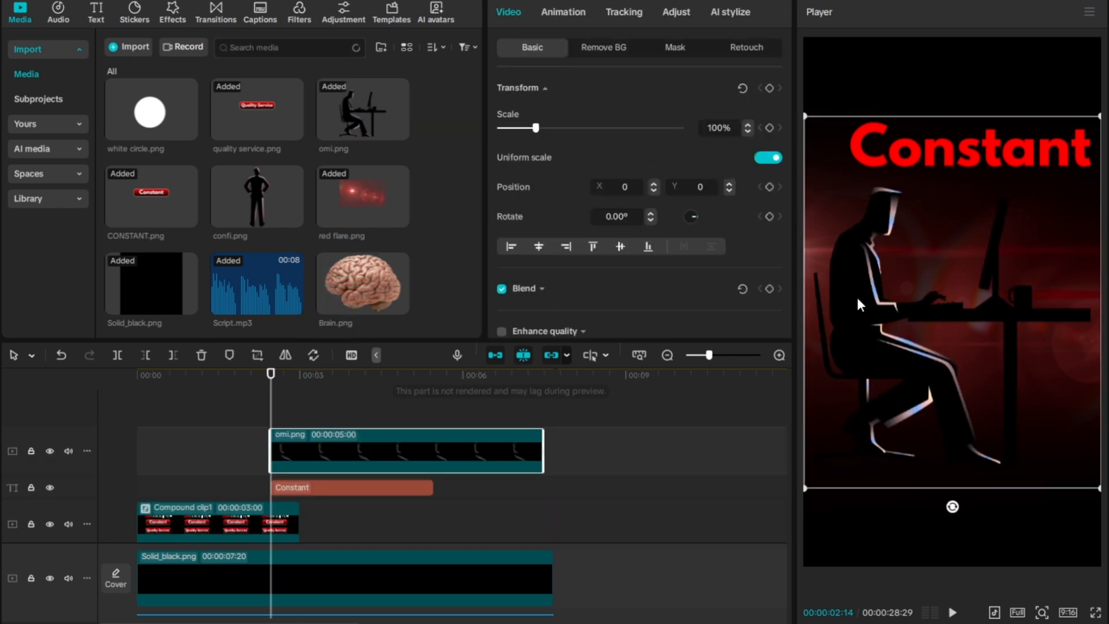
- Raise the shadow end of omi.png's red colour curve to the maximum to tint the silhouette red
click(677, 12)
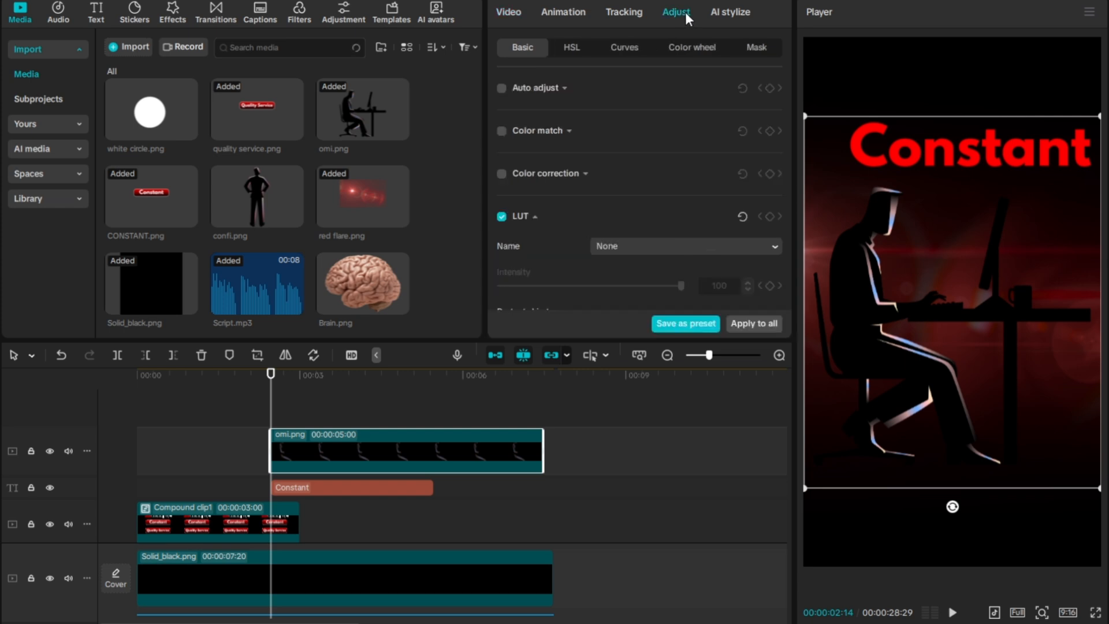
click(625, 46)
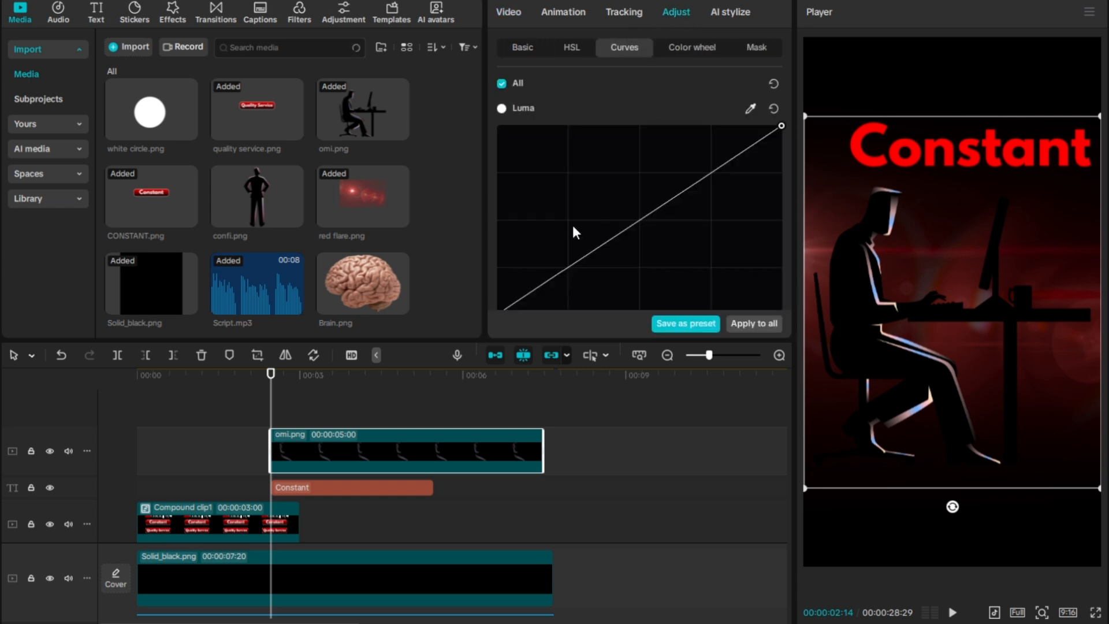
scroll(574, 224, down, 3)
scroll(728, 236, down, 5)
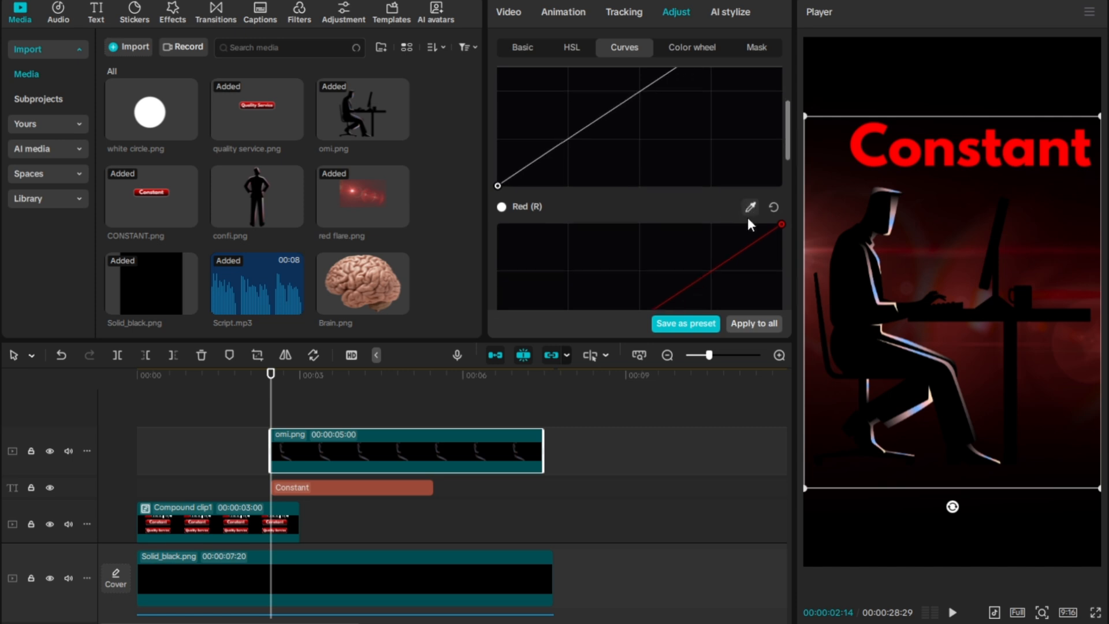
scroll(688, 227, down, 3)
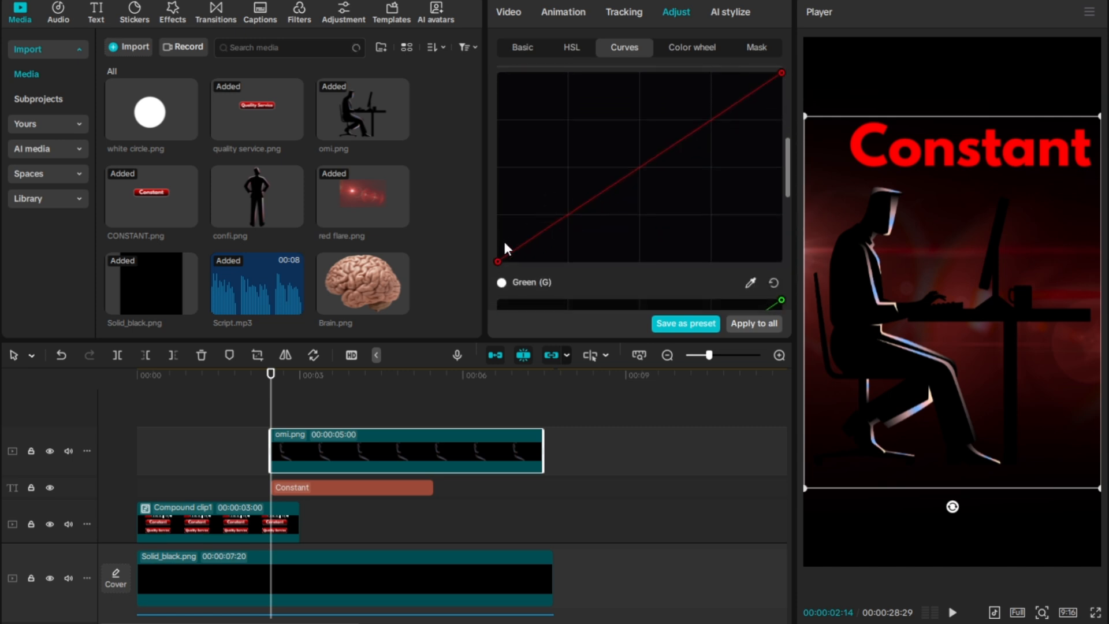
drag(498, 260, 497, 73)
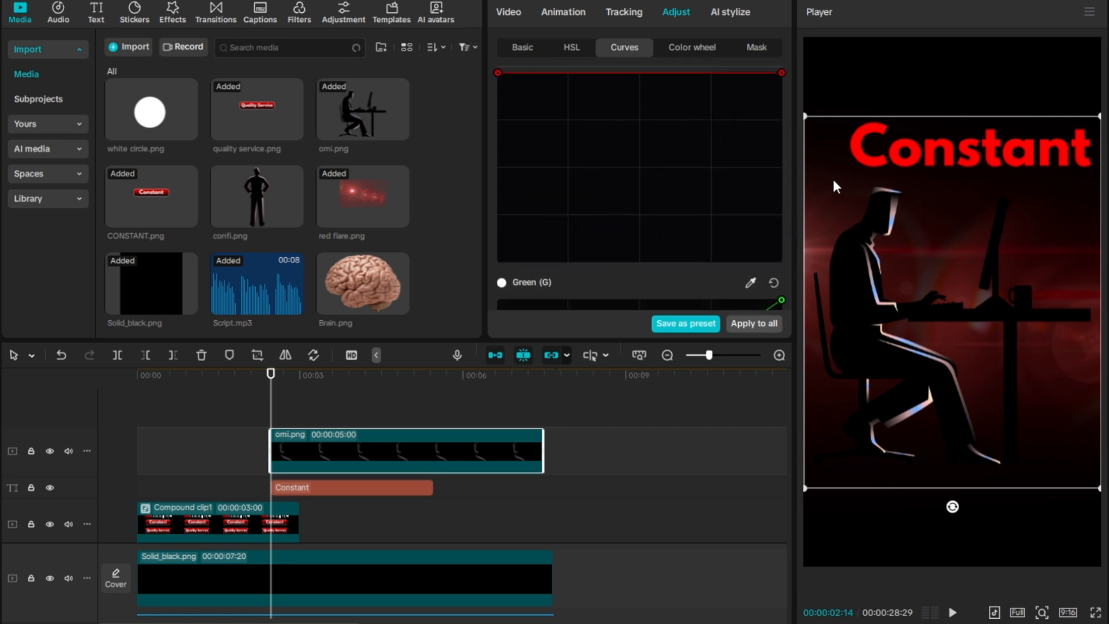
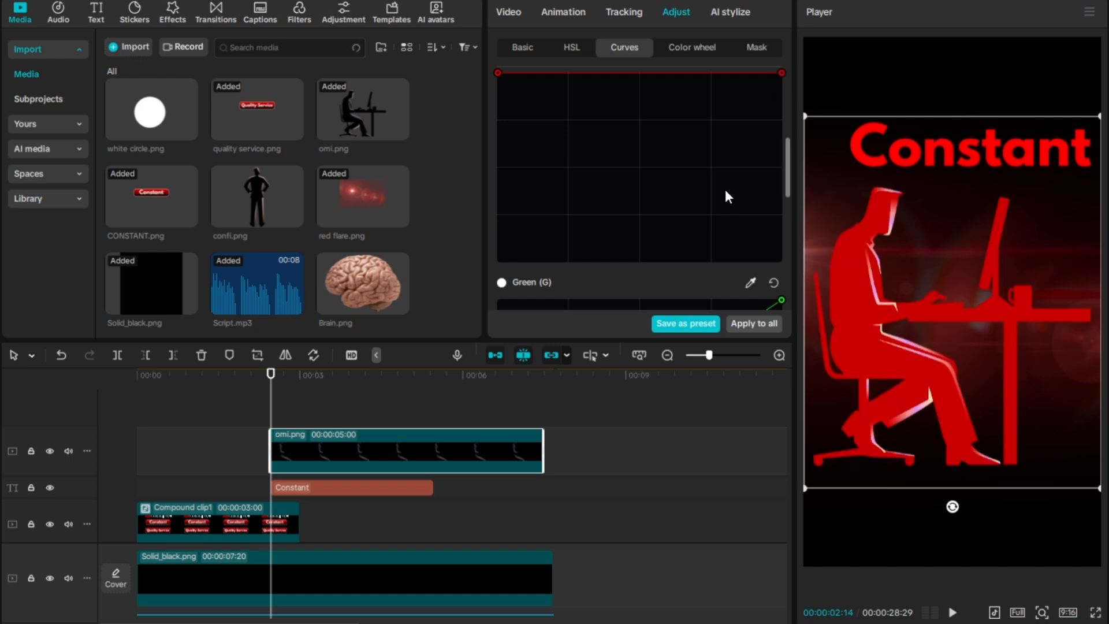
- Pull the highlight end of omi.png's luma curve down close to the minimum to darken the figure's bright edges
scroll(726, 189, up, 2)
scroll(725, 189, down, 2)
scroll(726, 189, down, 2)
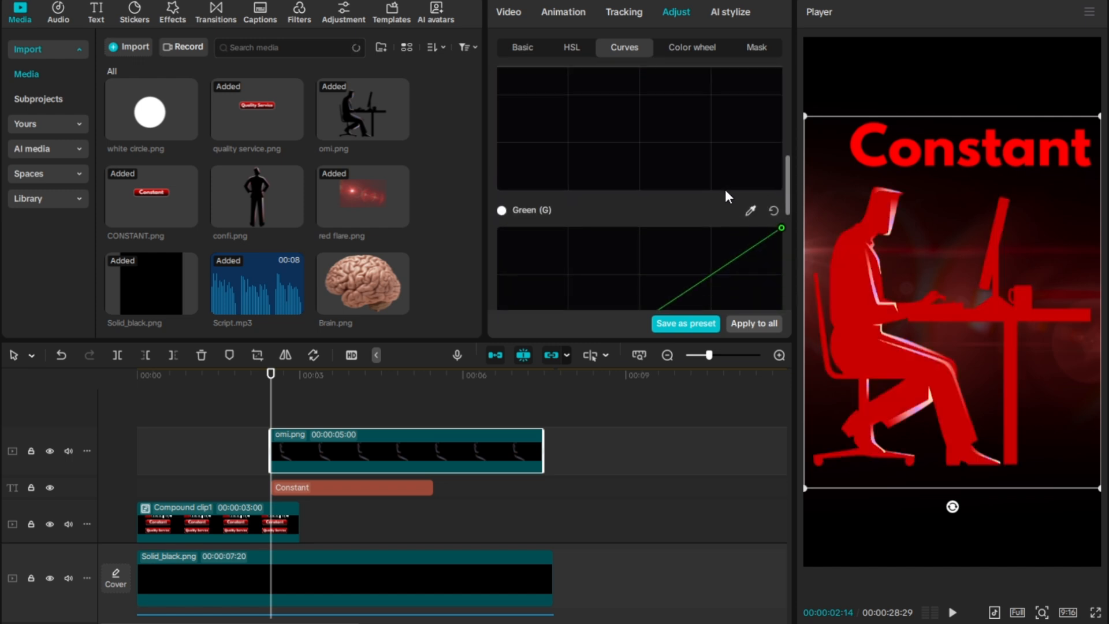
scroll(726, 189, up, 5)
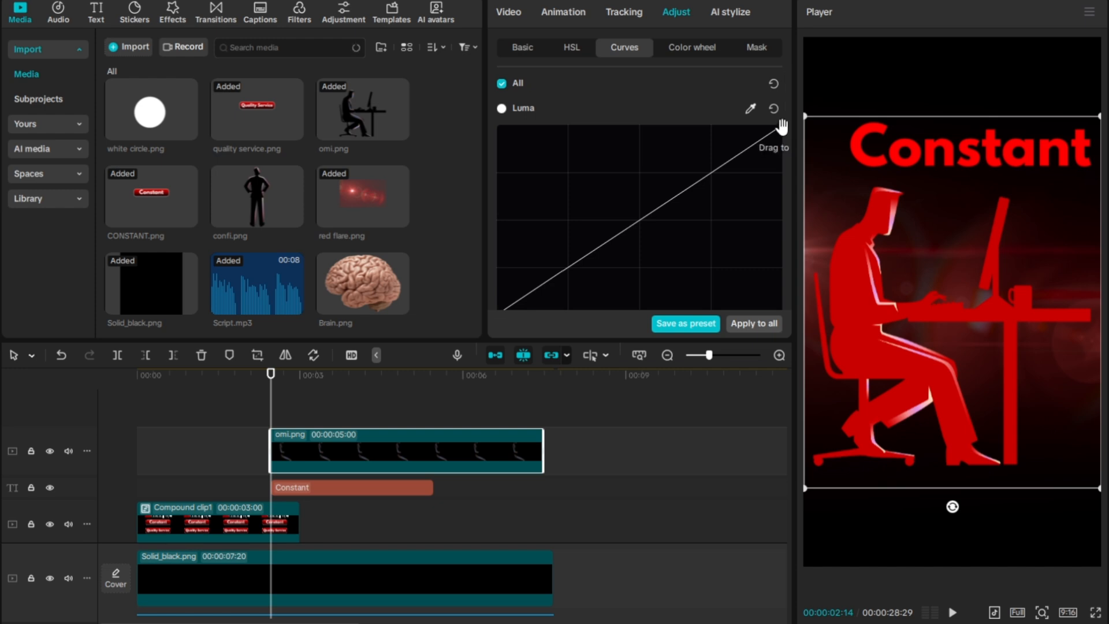
drag(781, 126, 796, 286)
- Invert omi.png's green curve by lowering its highlight end to the minimum and raising its shadow end to the maximum
scroll(783, 217, down, 3)
scroll(784, 218, down, 3)
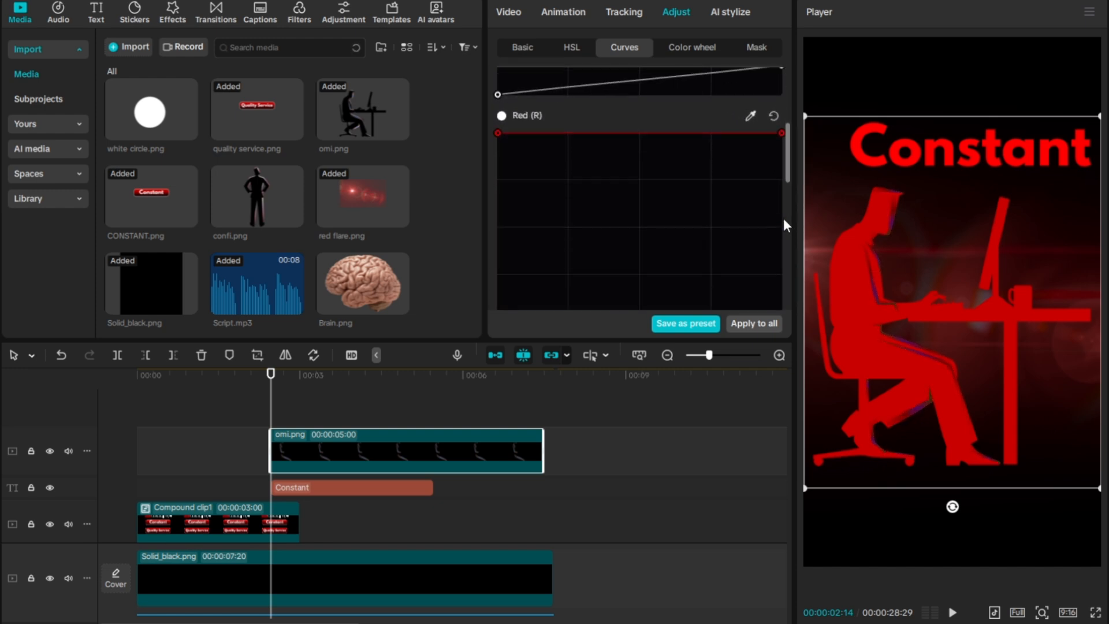
drag(778, 205, 811, 410)
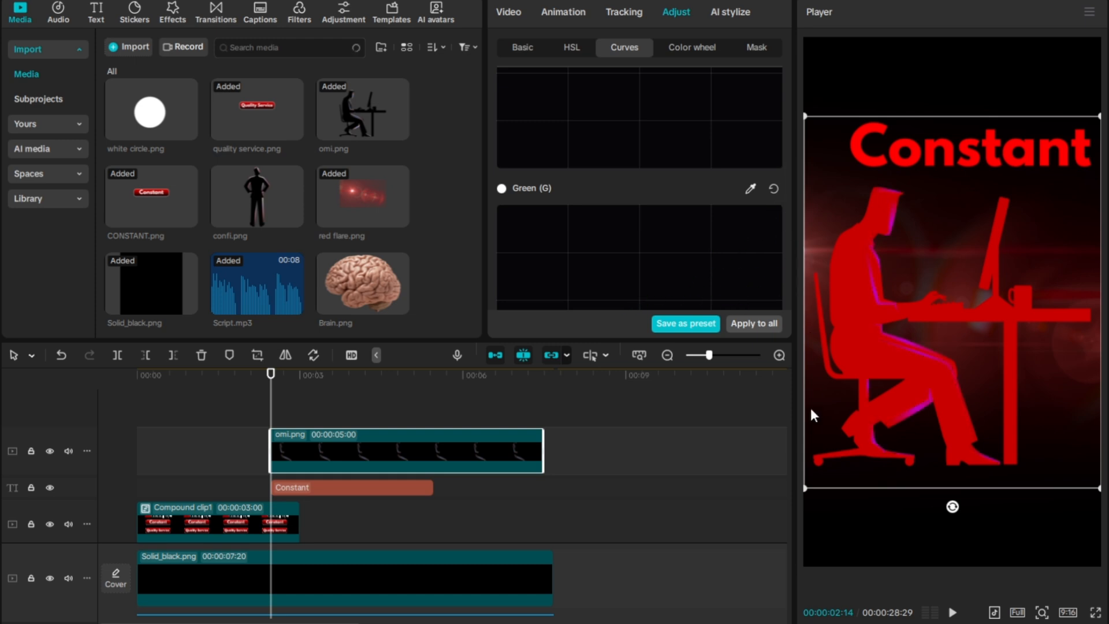
scroll(725, 227, down, 5)
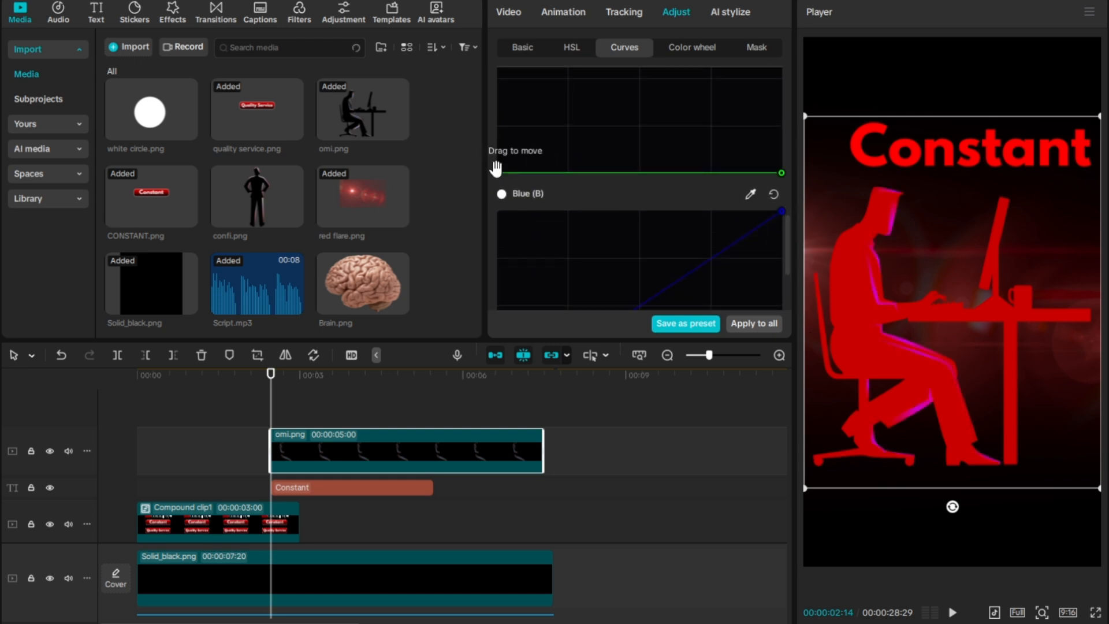
drag(497, 171, 497, 5)
- Invert omi.png's blue curve by lowering its highlight end to the minimum and raising its shadow end to the maximum
scroll(692, 248, down, 2)
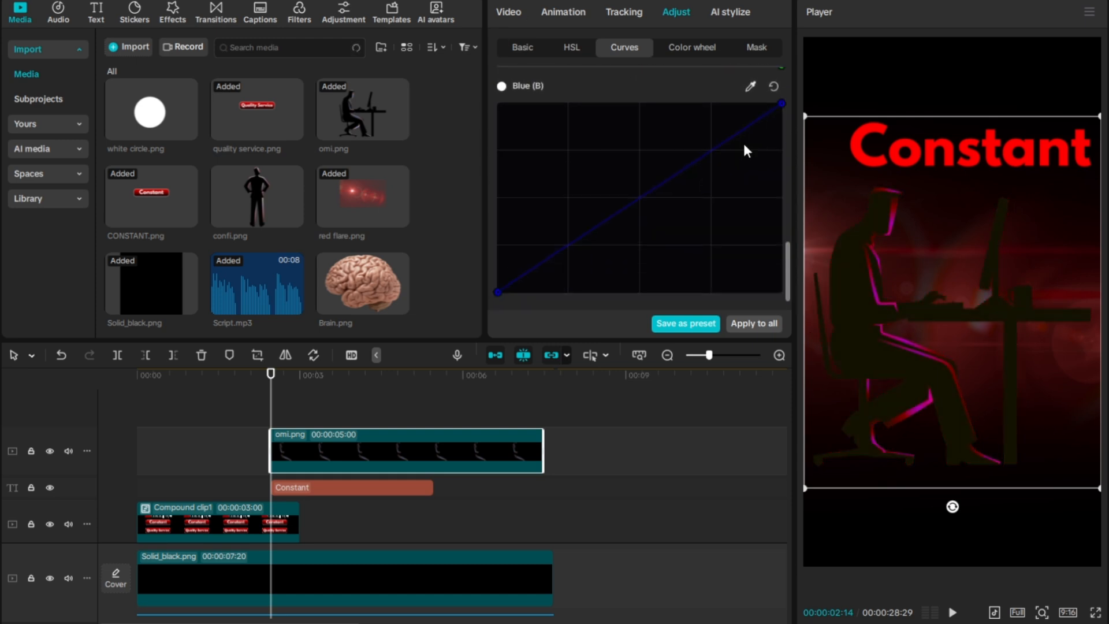
drag(779, 101, 817, 407)
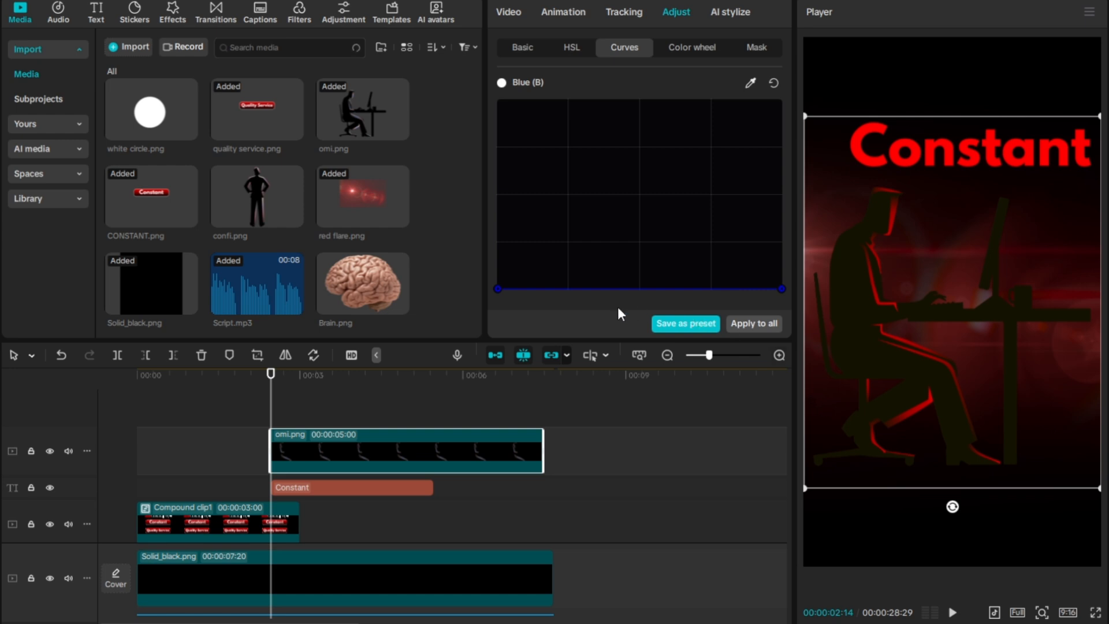
drag(497, 288, 462, 66)
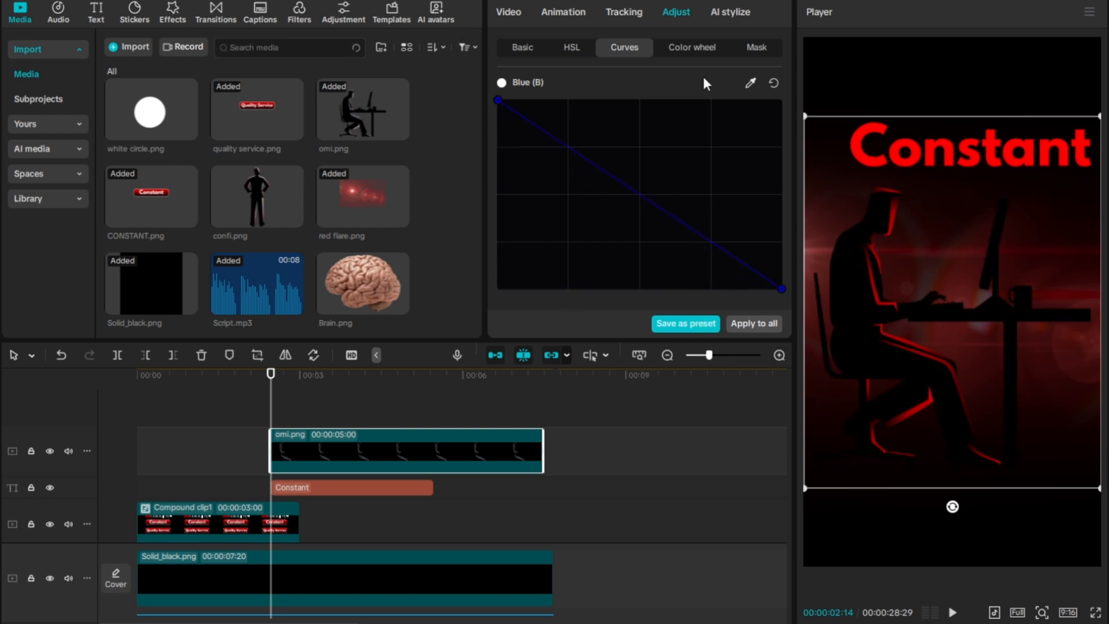
- Enlarge the omi.png figure to about 117% and move it down to about Y -279, below the Constant text
drag(932, 280, 939, 301)
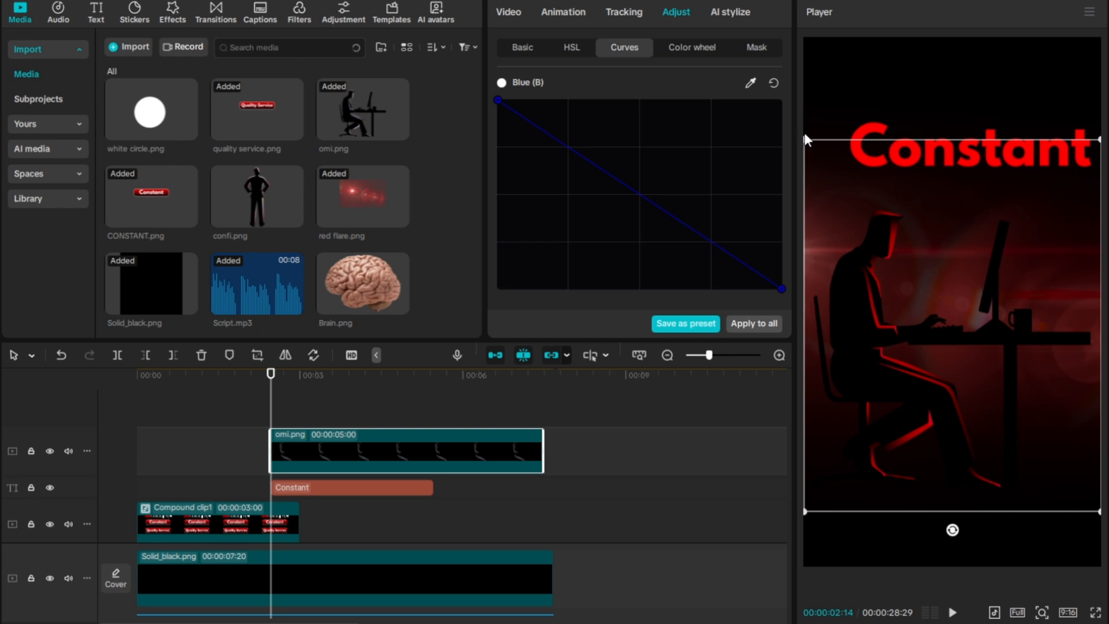
drag(806, 138, 770, 96)
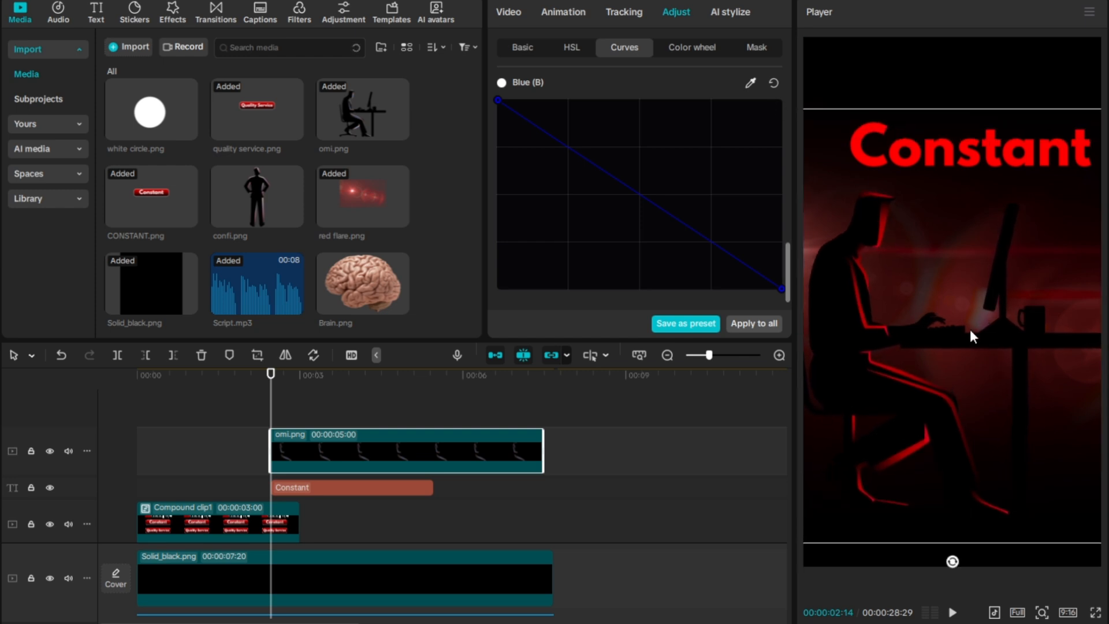
drag(970, 333, 970, 345)
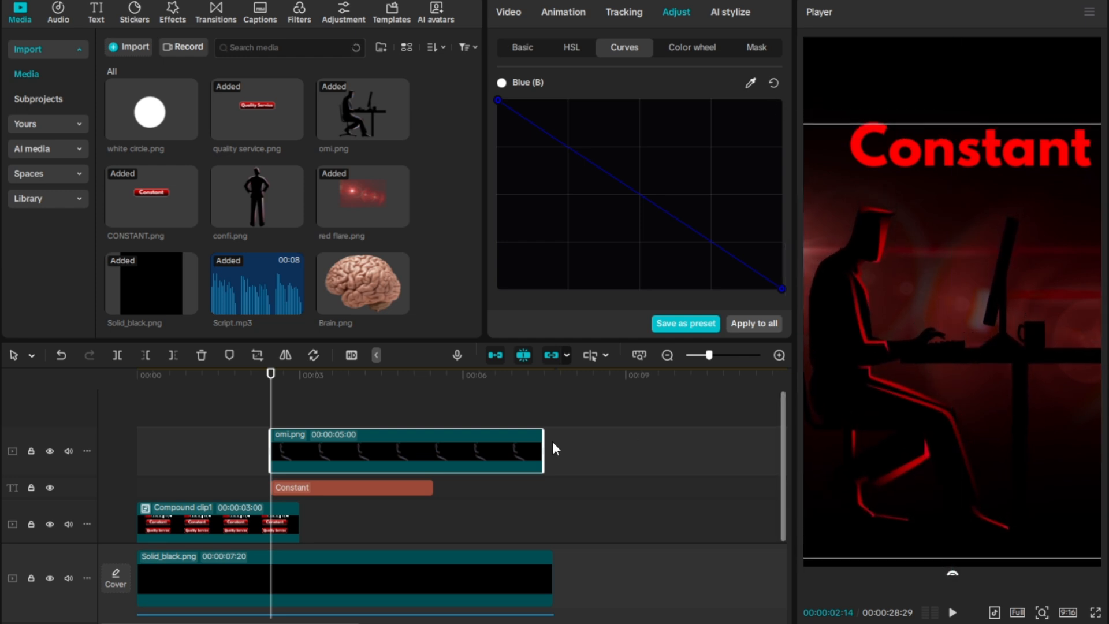
- Apply the Slide Up entrance animation to omi.png and preview it from the clip's start
click(576, 14)
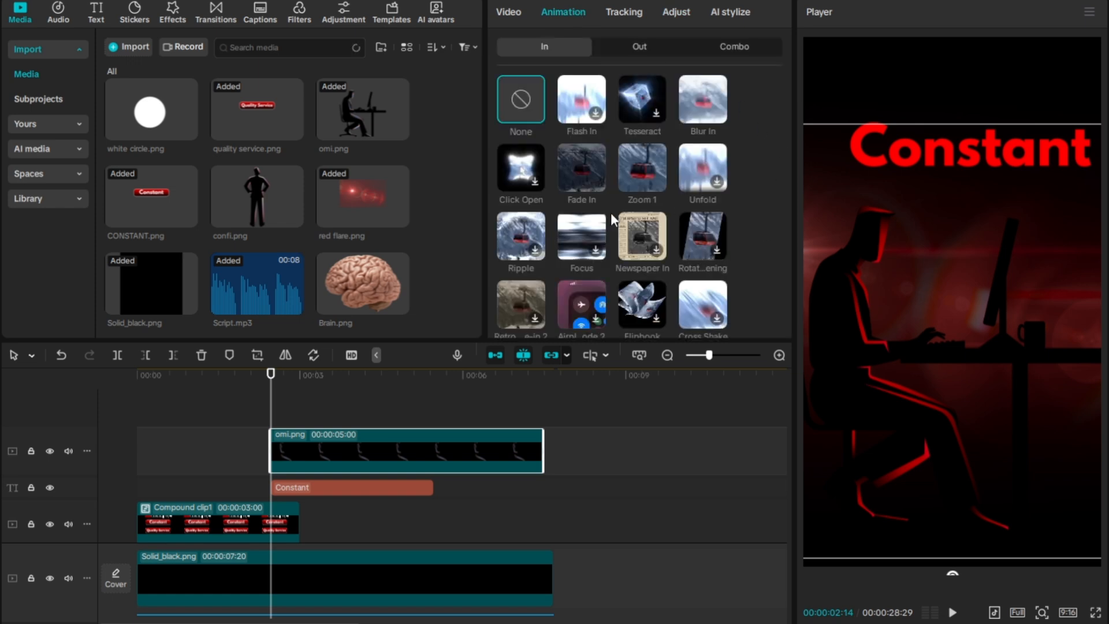
scroll(595, 215, down, 5)
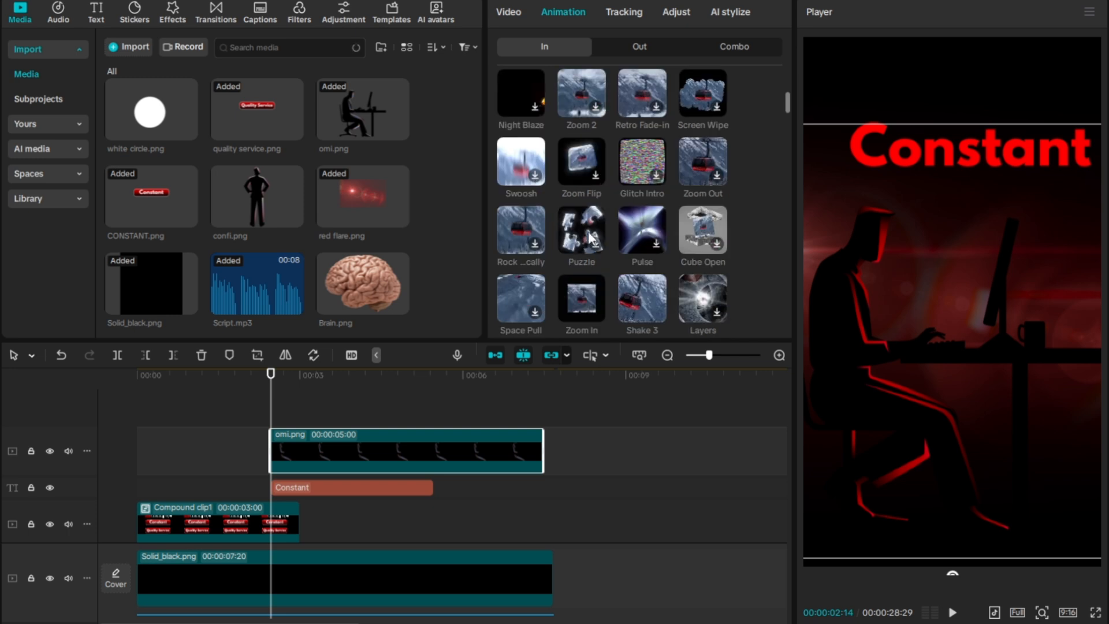
scroll(589, 234, down, 3)
click(708, 238)
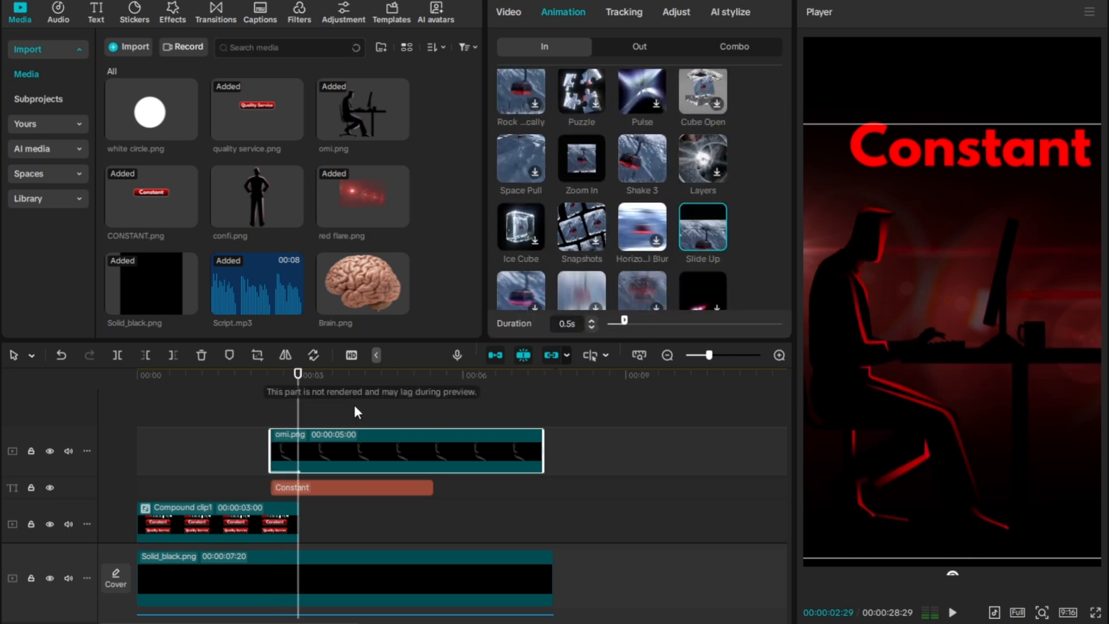
click(275, 400)
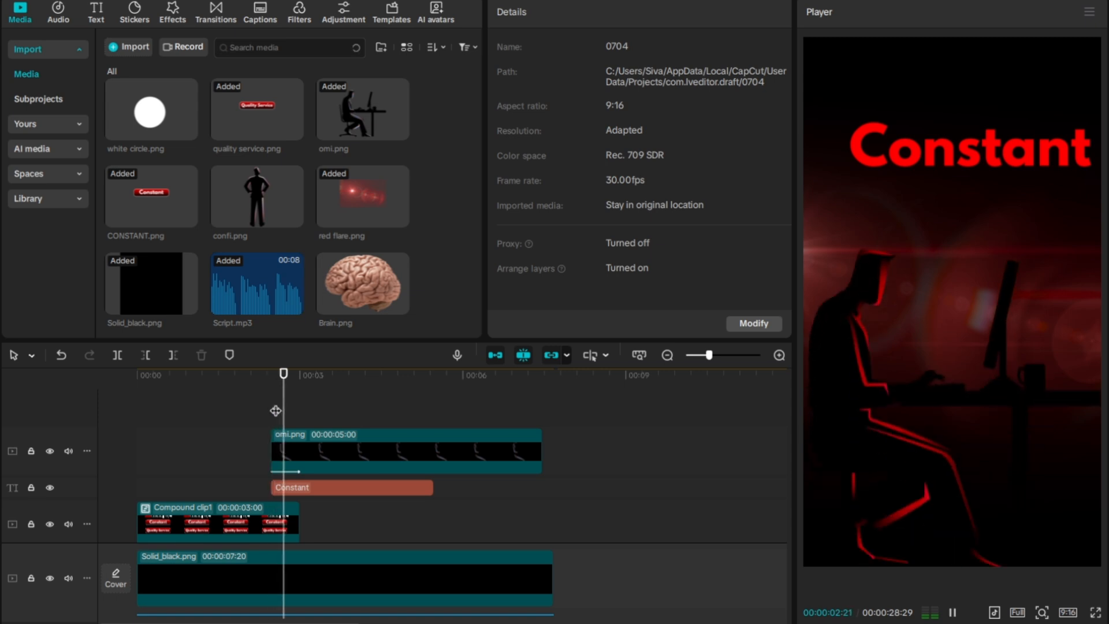
- Shift the omi.png clip slightly later so it starts at 00:00:02:20, and put the playhead at its start
mouse_move(316, 447)
mouse_down()
mouse_move(333, 447)
mouse_move(322, 447)
mouse_up()
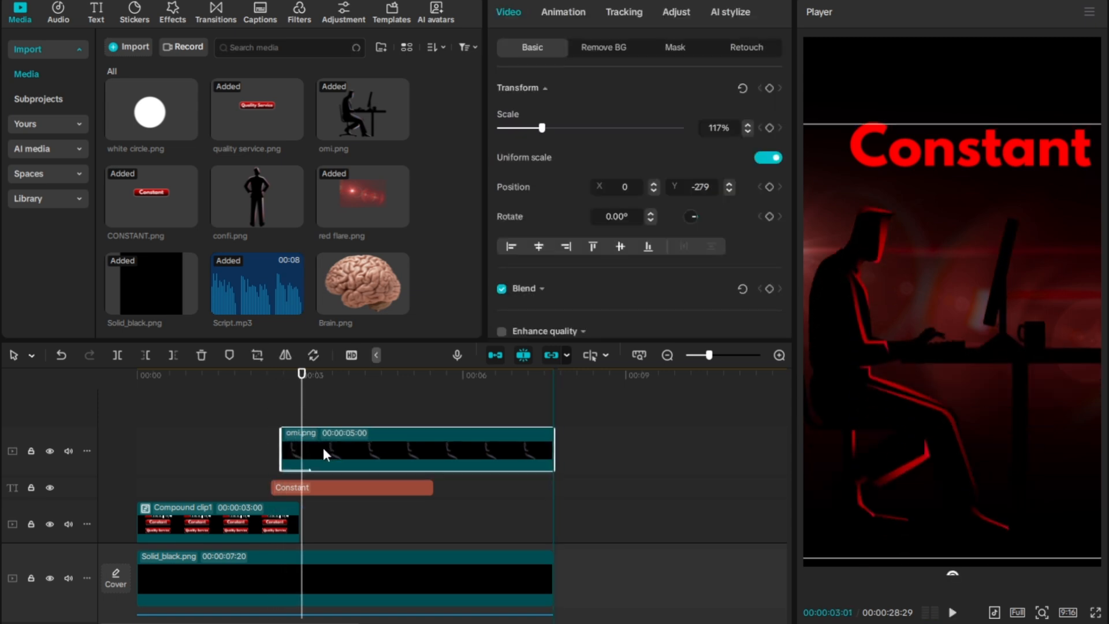
click(278, 401)
click(282, 404)
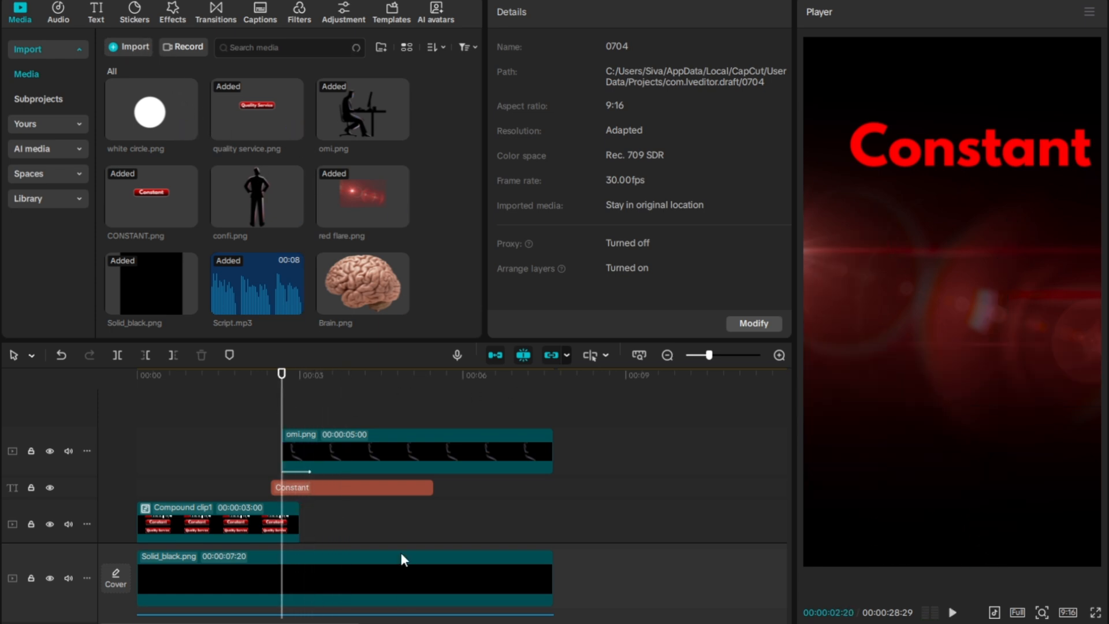
- Duplicate the Constant text clip onto a new track above omi.png, starting at 00:00:02:20
click(380, 489)
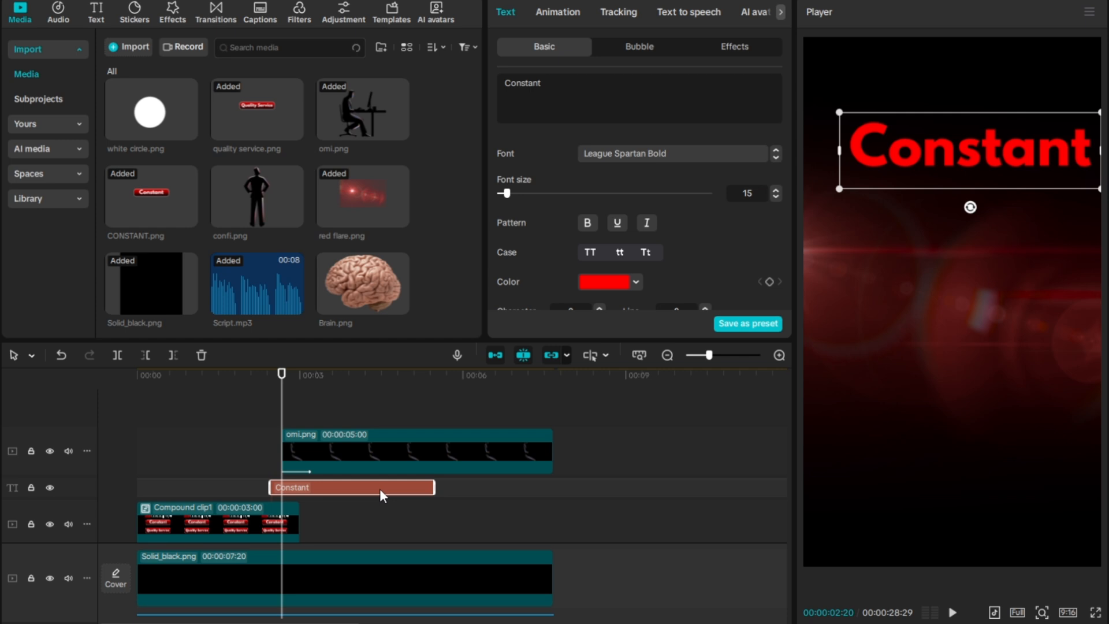
key(ctrl+v)
click(376, 487)
drag(375, 487, 380, 429)
- Change the duplicated text to "focus on your work" and colour it white (FFFFFF)
click(634, 96)
key(ctrl+a)
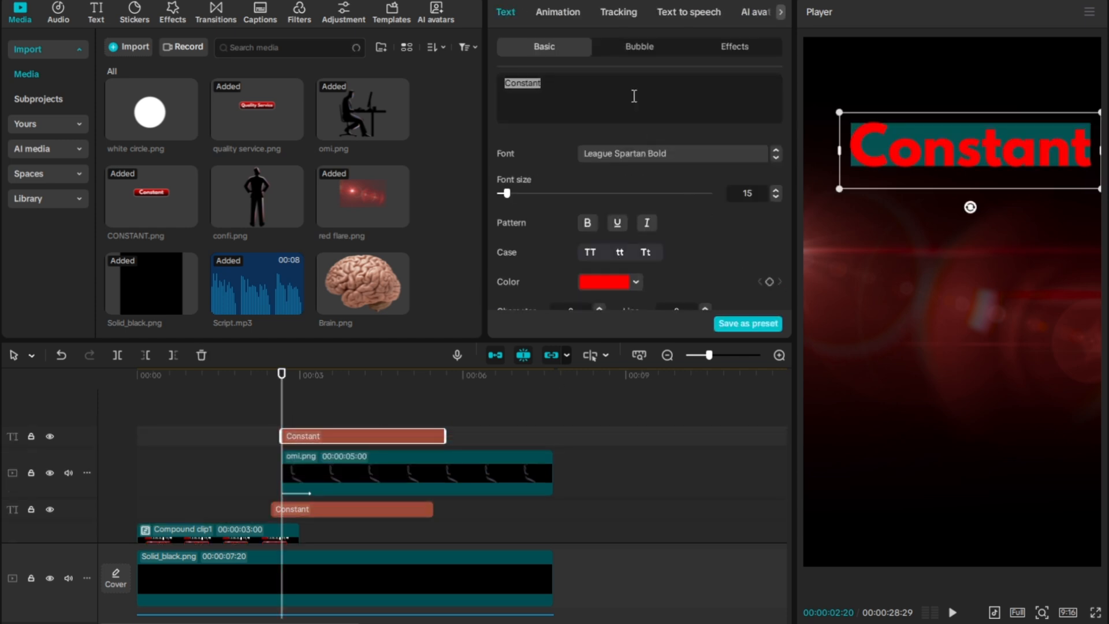
key(BackSpace)
text(focus)
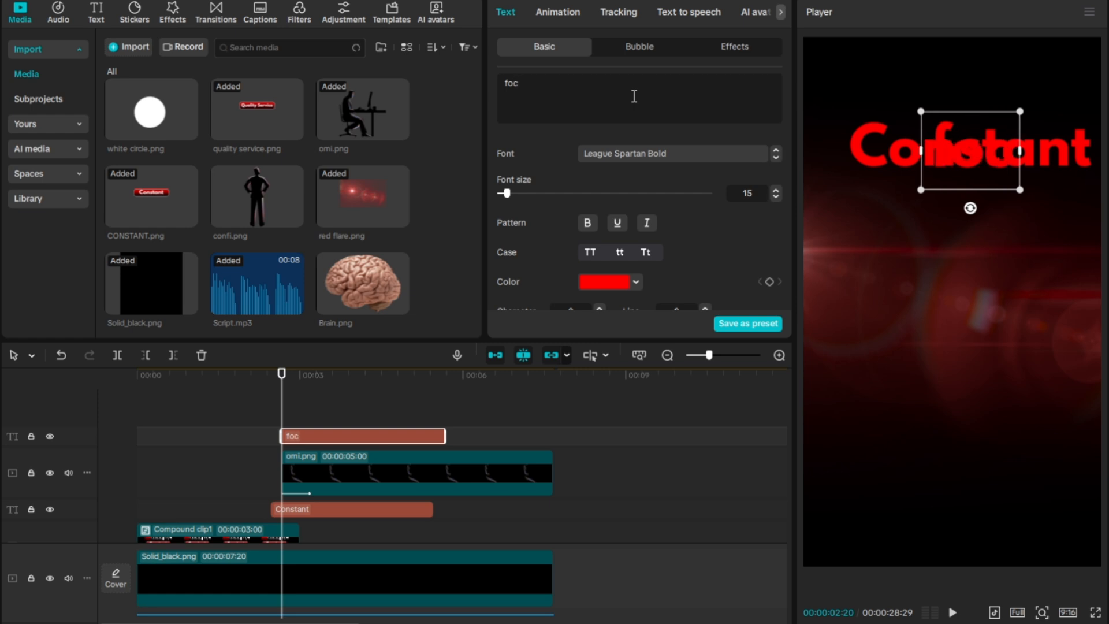
text(y)
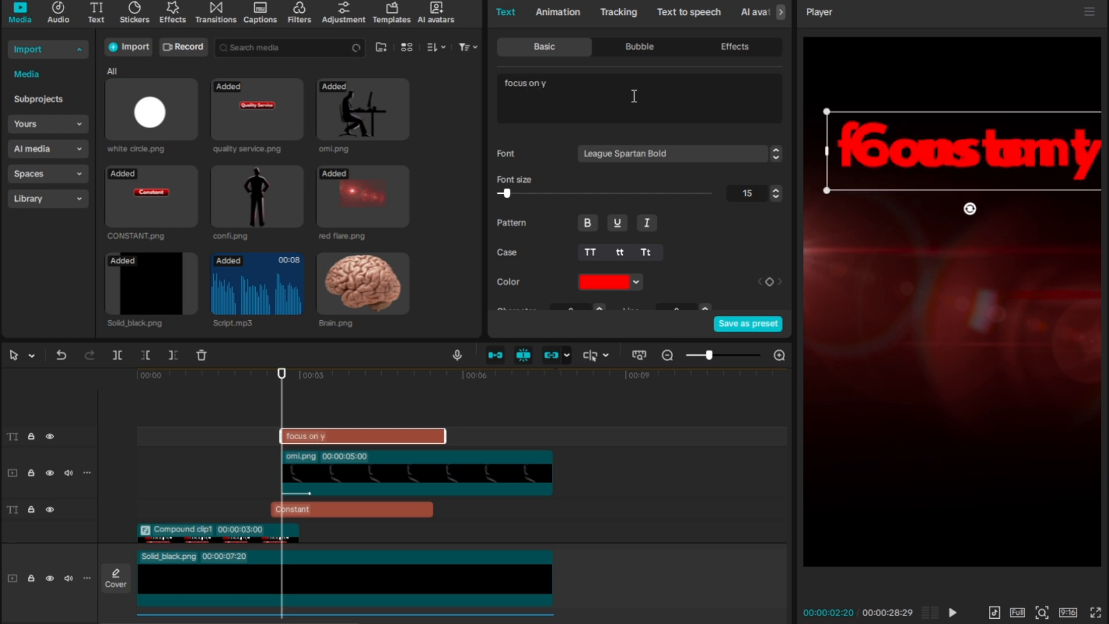
text(our work)
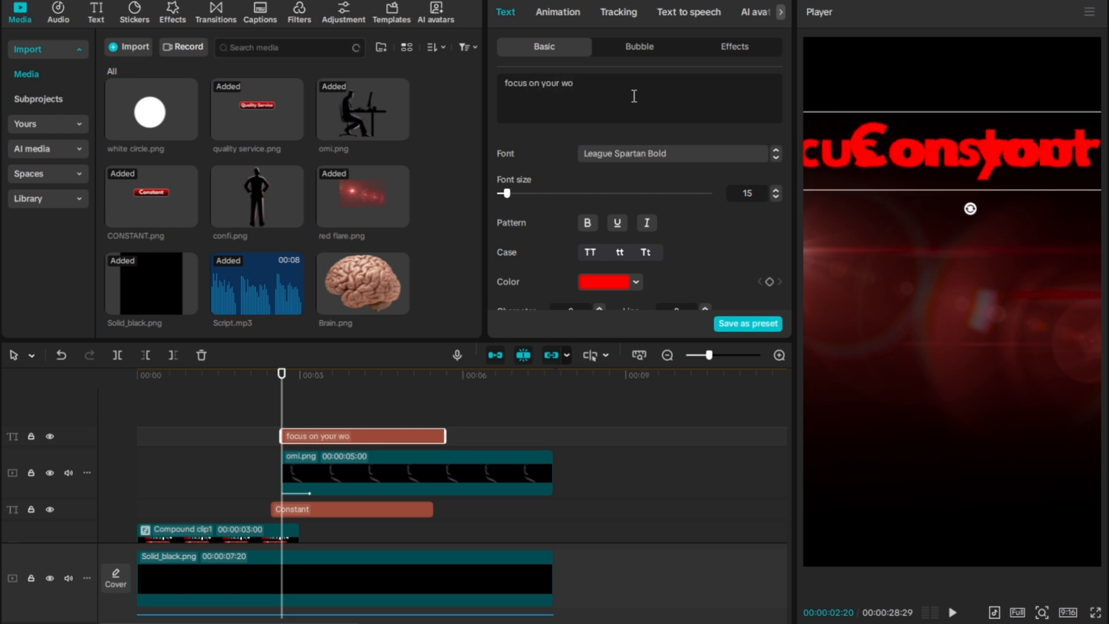
click(611, 286)
drag(606, 306, 493, 259)
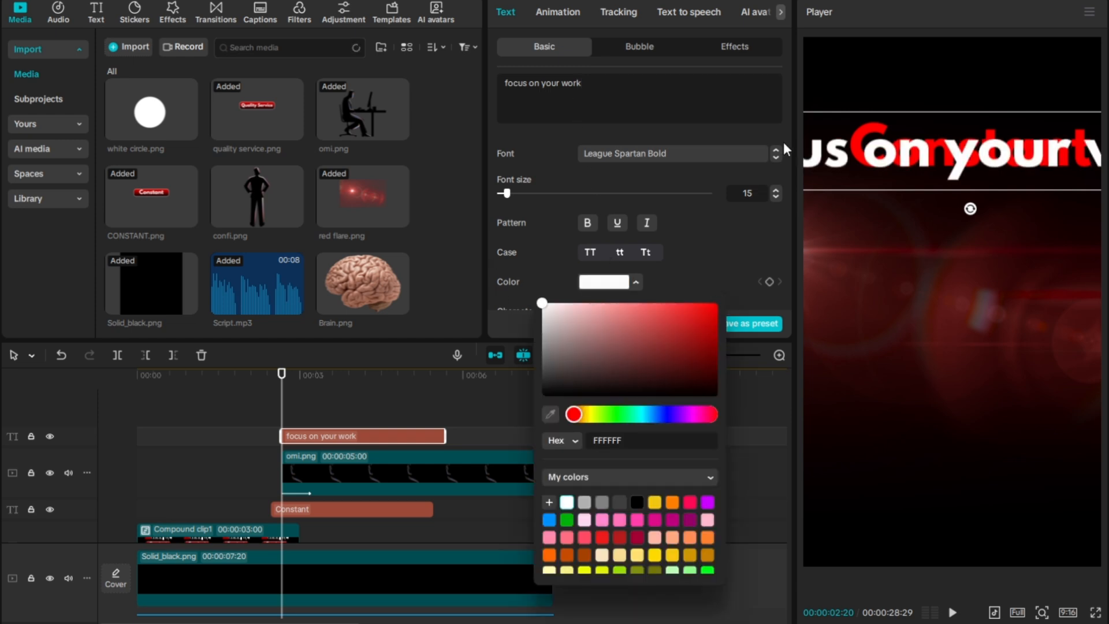
- Set the "focus on your work" text's character spacing to -1, shrink it and align it under the right end of Constant
drag(911, 184, 981, 237)
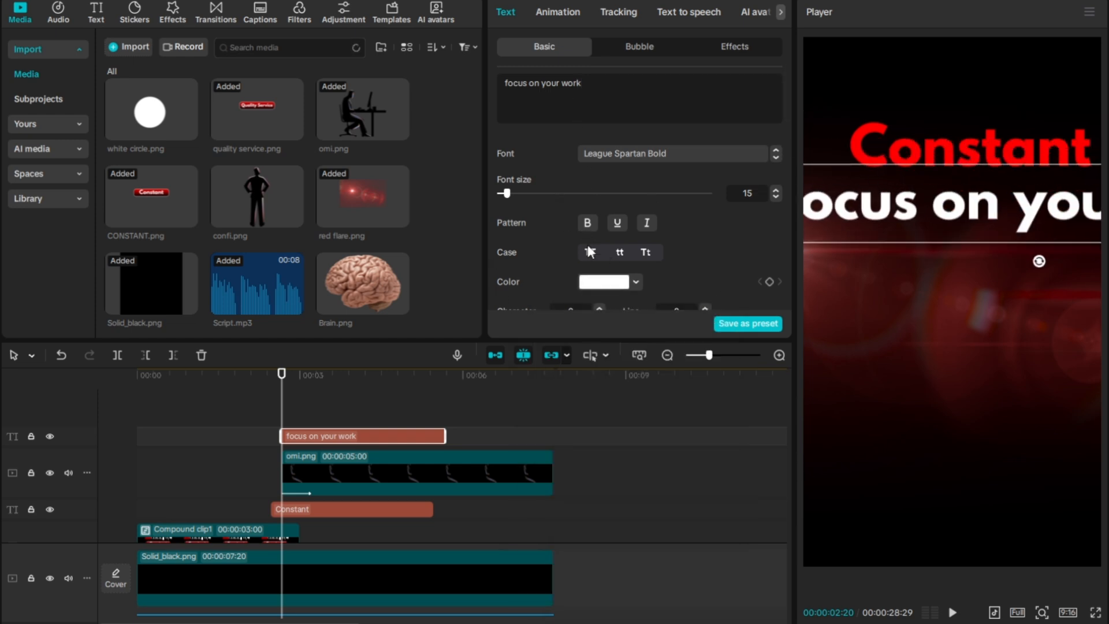
scroll(591, 254, down, 2)
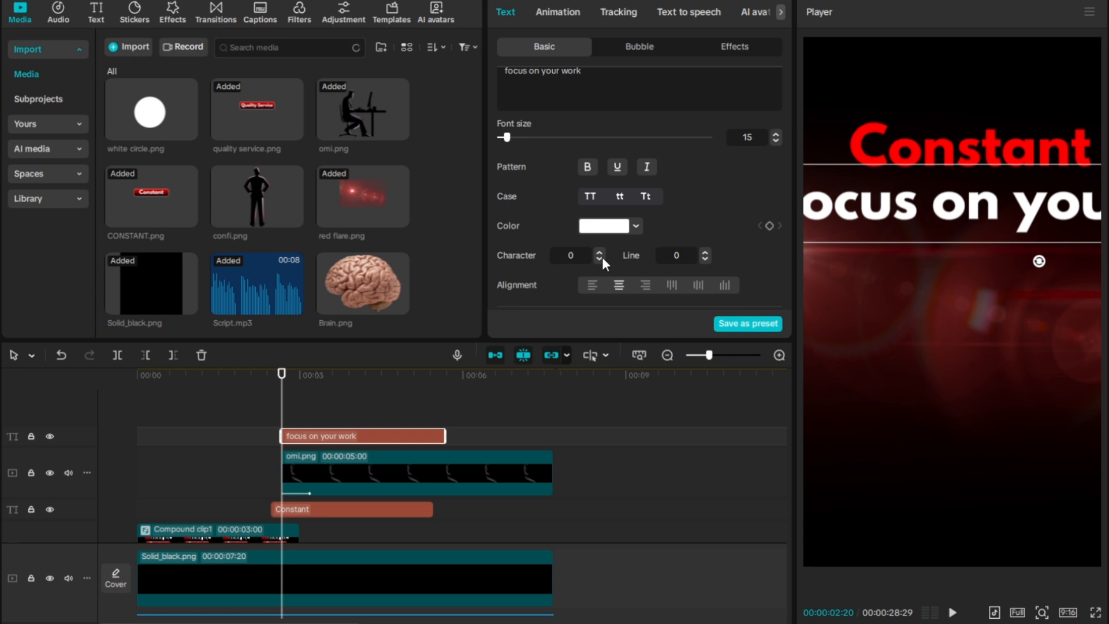
click(599, 259)
drag(1015, 218, 1058, 233)
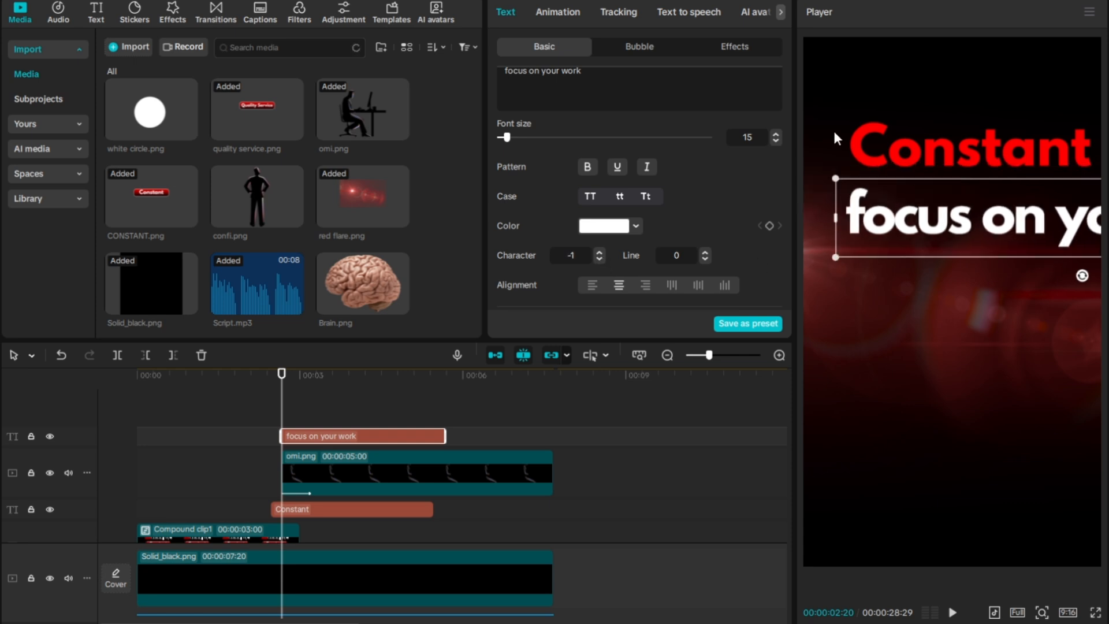
drag(838, 167, 994, 193)
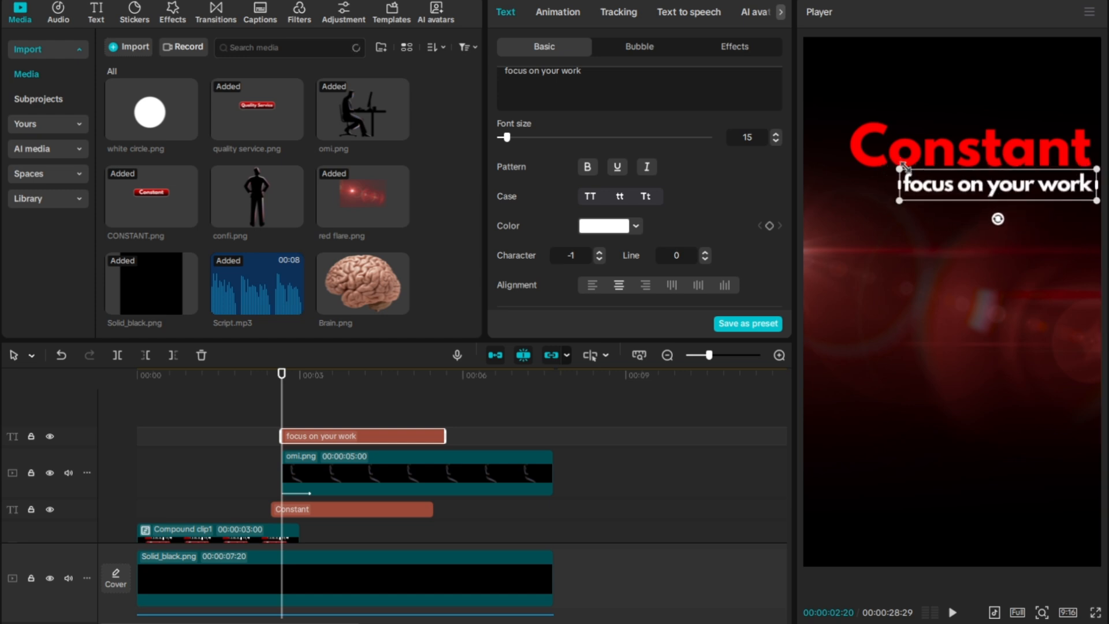
drag(904, 168, 918, 170)
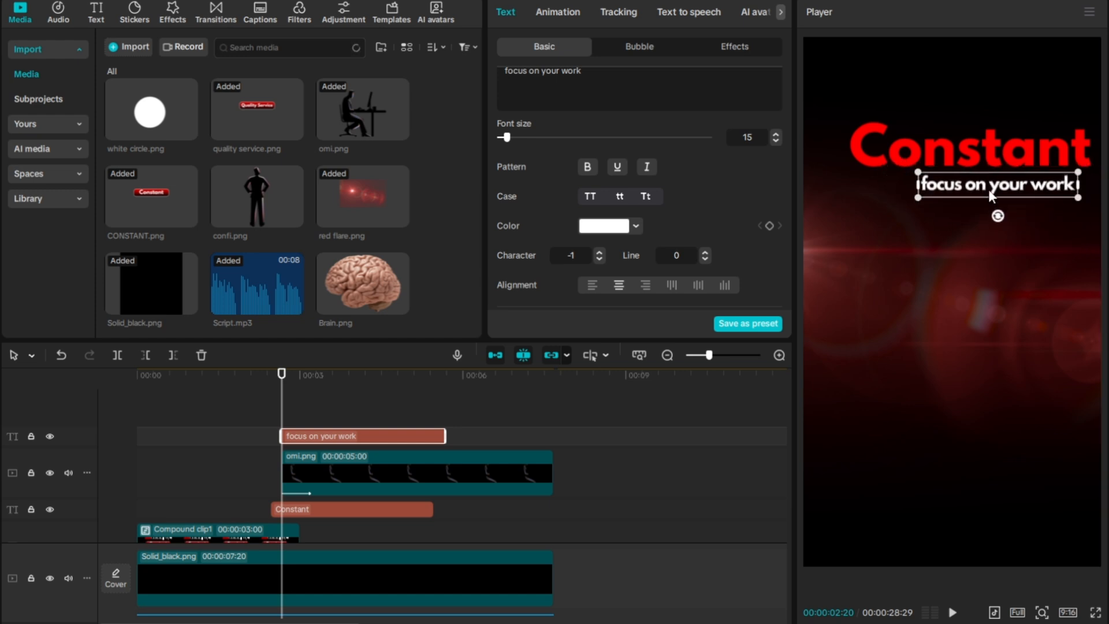
drag(989, 189, 1006, 189)
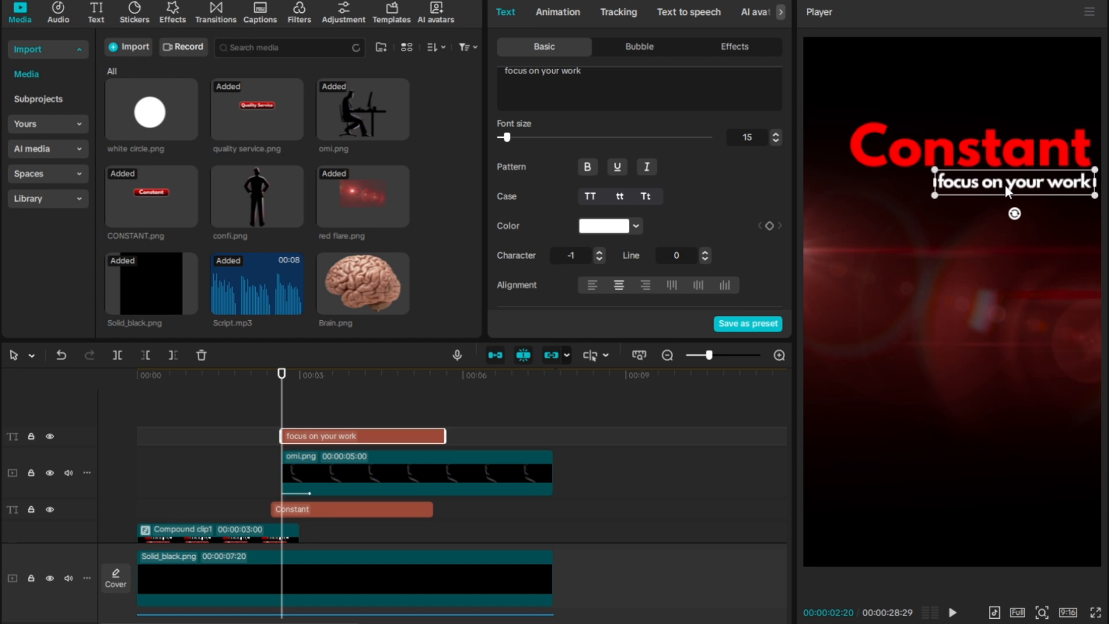
- Apply the favourite Slide Up entrance animation to the "focus on your work" text
click(575, 9)
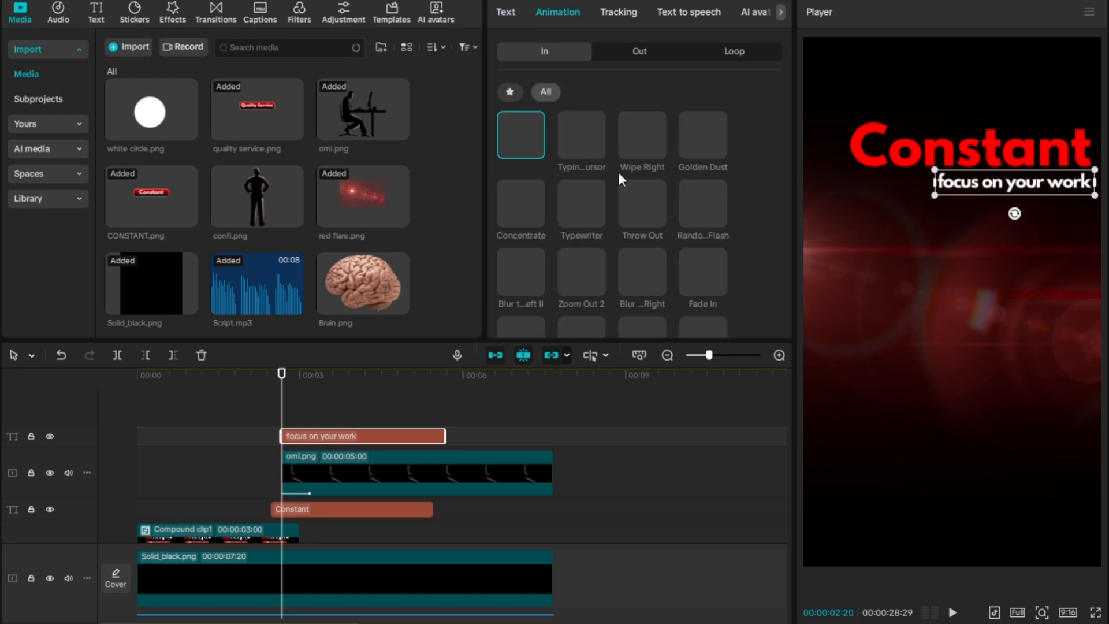
click(510, 91)
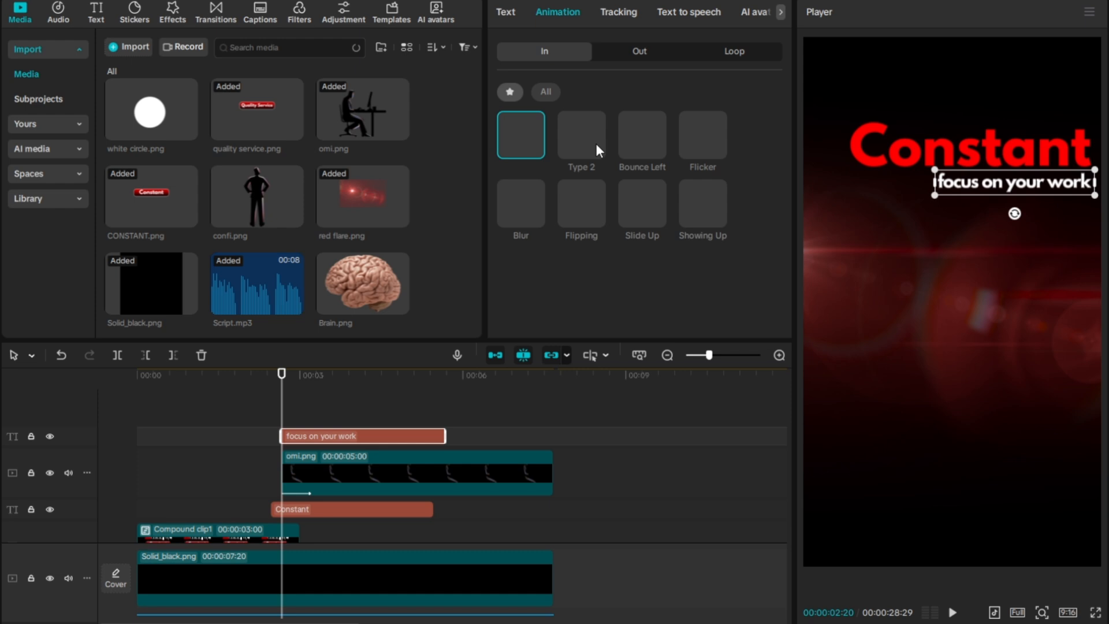
click(639, 207)
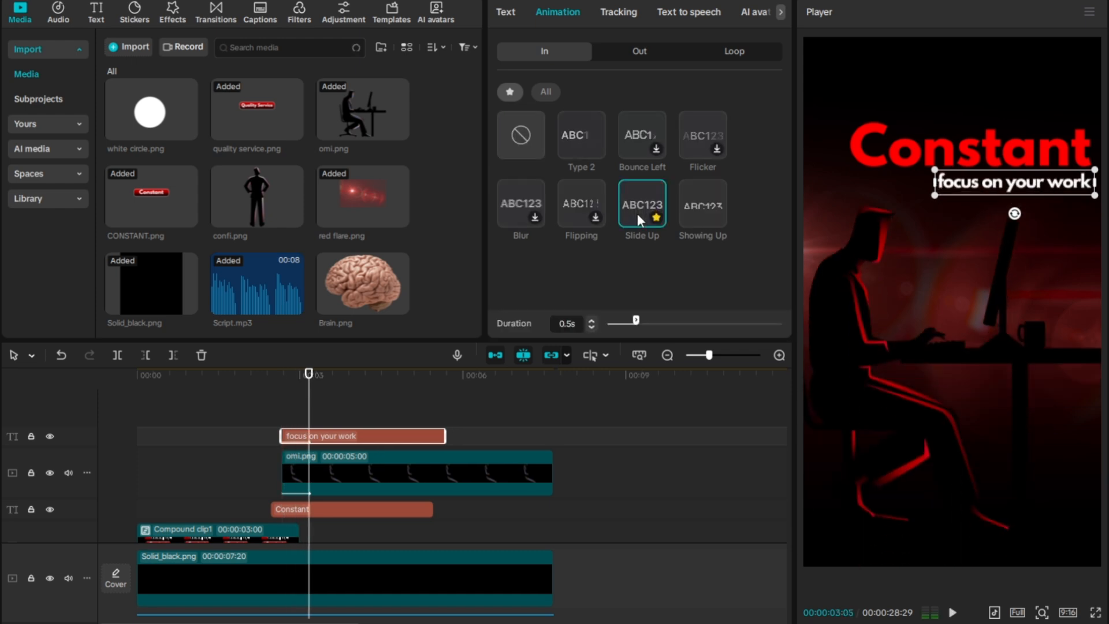
- Make three copies of the "focus on your work" clip on stacked tracks and align their starts with the original
key(ctrl+c)
key(ctrl+v)
key(ctrl+v)
key(ctrl+v)
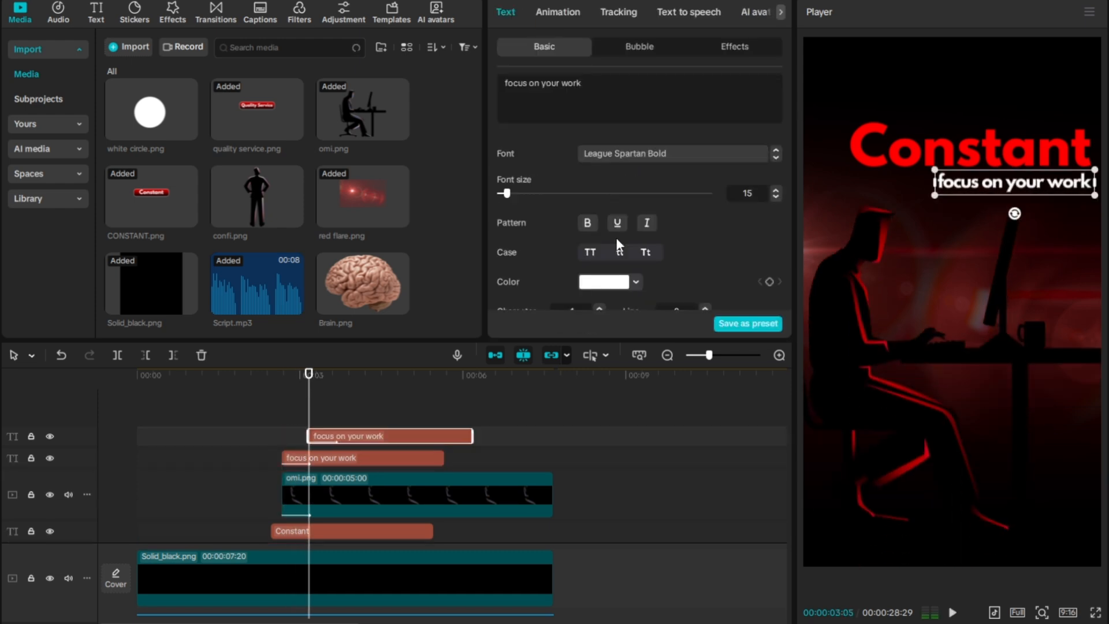
drag(504, 481, 415, 466)
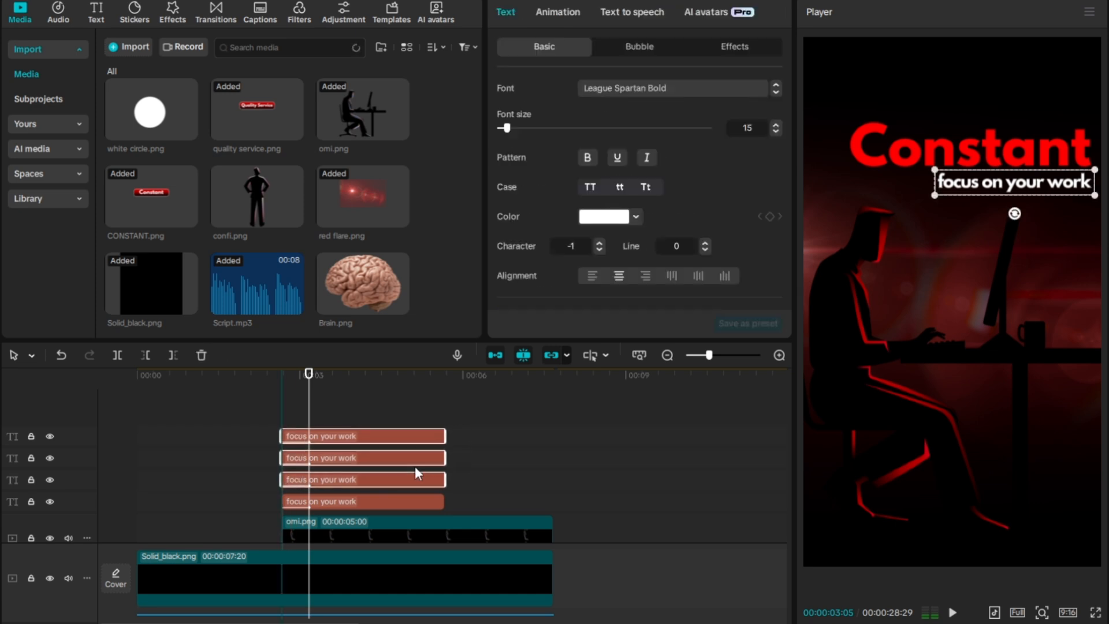
- Shorten the text of the lowest "focus on your work" clip to "focus" and the clip above it to "on"
click(408, 502)
drag(526, 83, 618, 87)
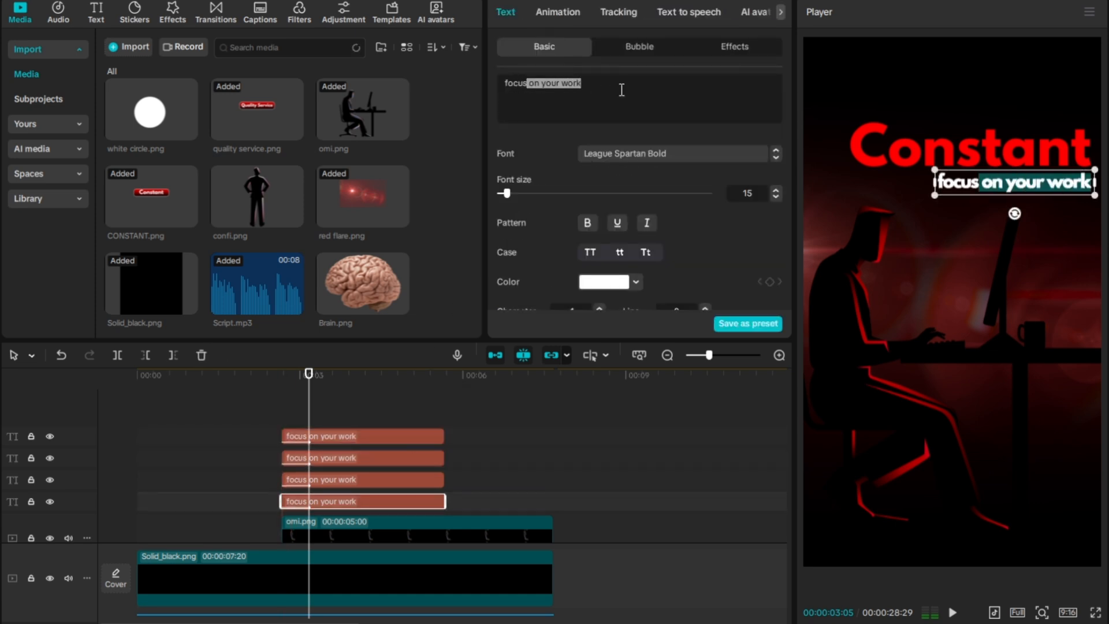
key(BackSpace)
click(350, 481)
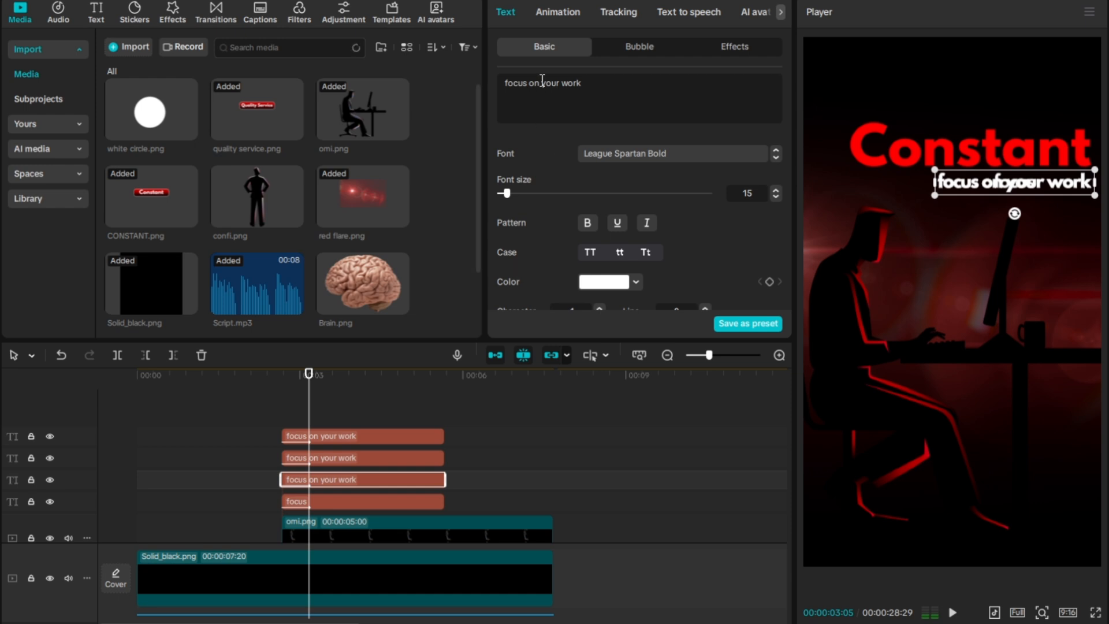
drag(541, 83, 598, 84)
key(BackSpace)
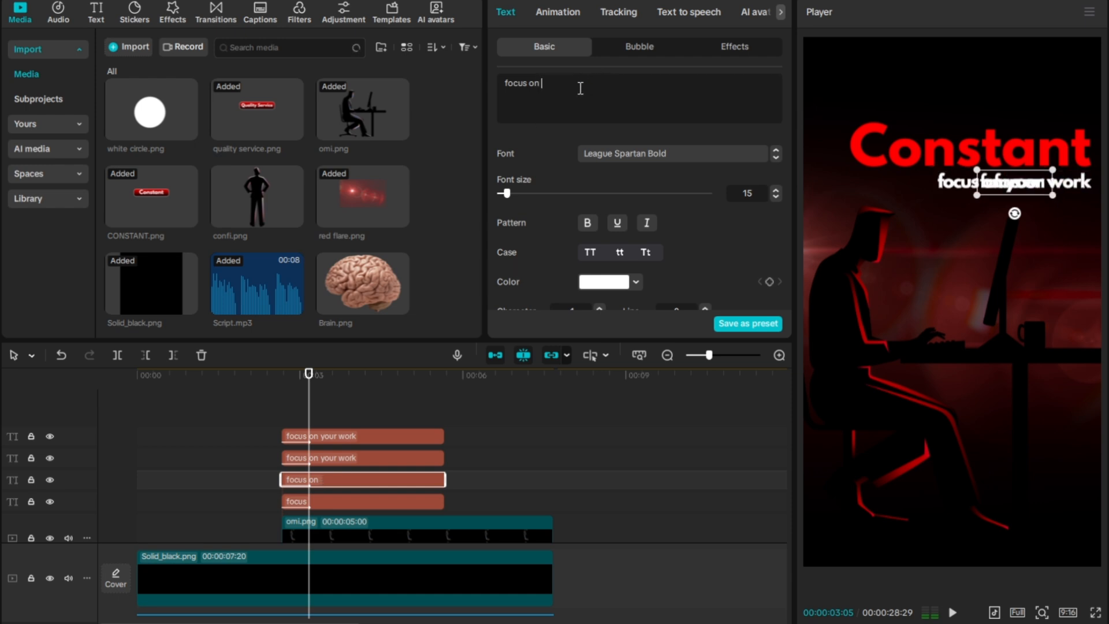
double_click(523, 83)
key(BackSpace)
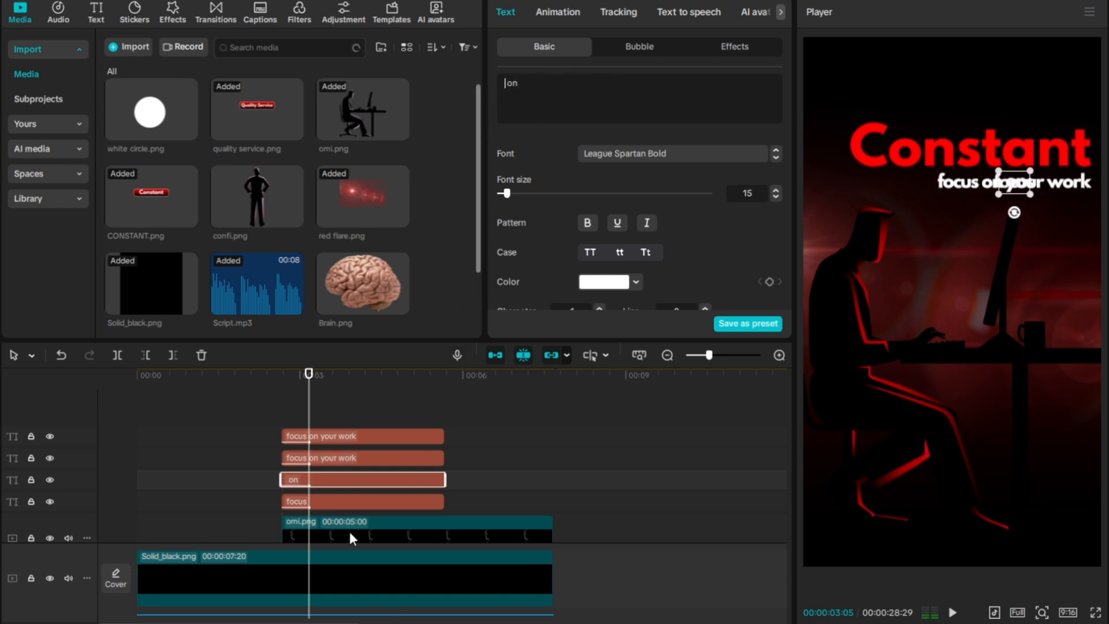
- Shorten the remaining two "focus on your work" clips to "your" and, on the uppermost track, "work"
click(368, 458)
drag(539, 84, 504, 83)
key(BackSpace)
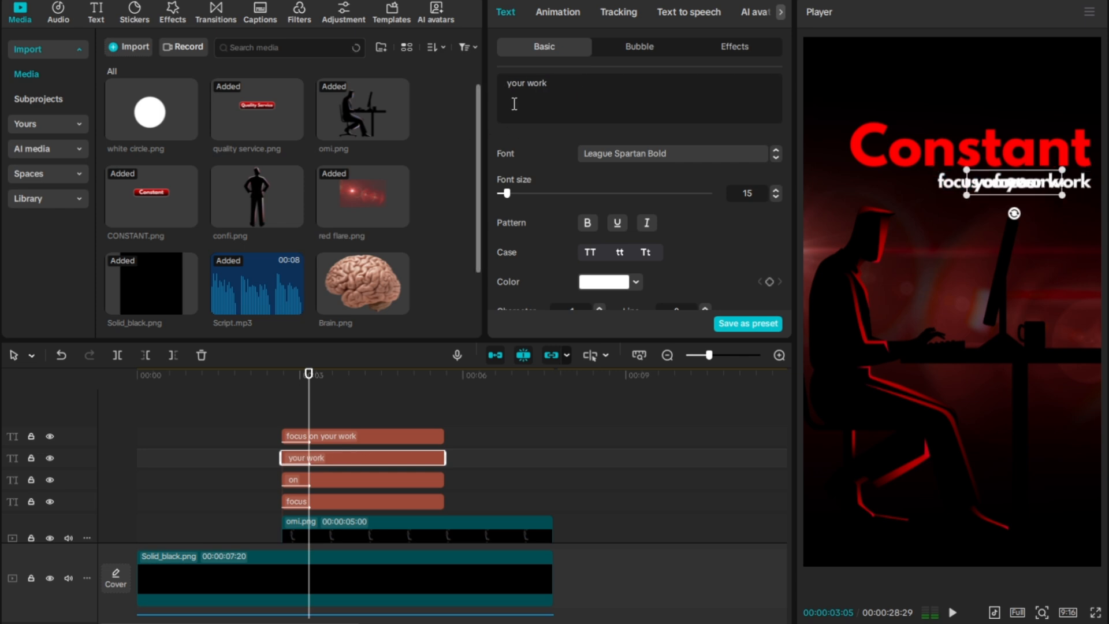
double_click(537, 83)
key(BackSpace)
click(373, 437)
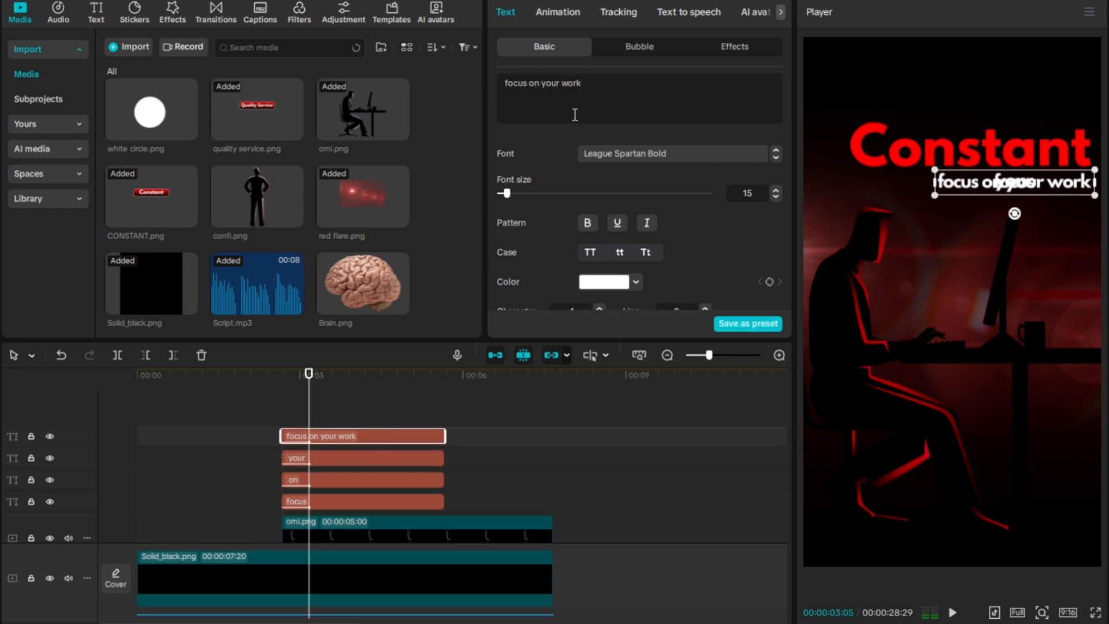
double_click(692, 88)
click(572, 83)
drag(560, 84, 504, 84)
key(BackSpace)
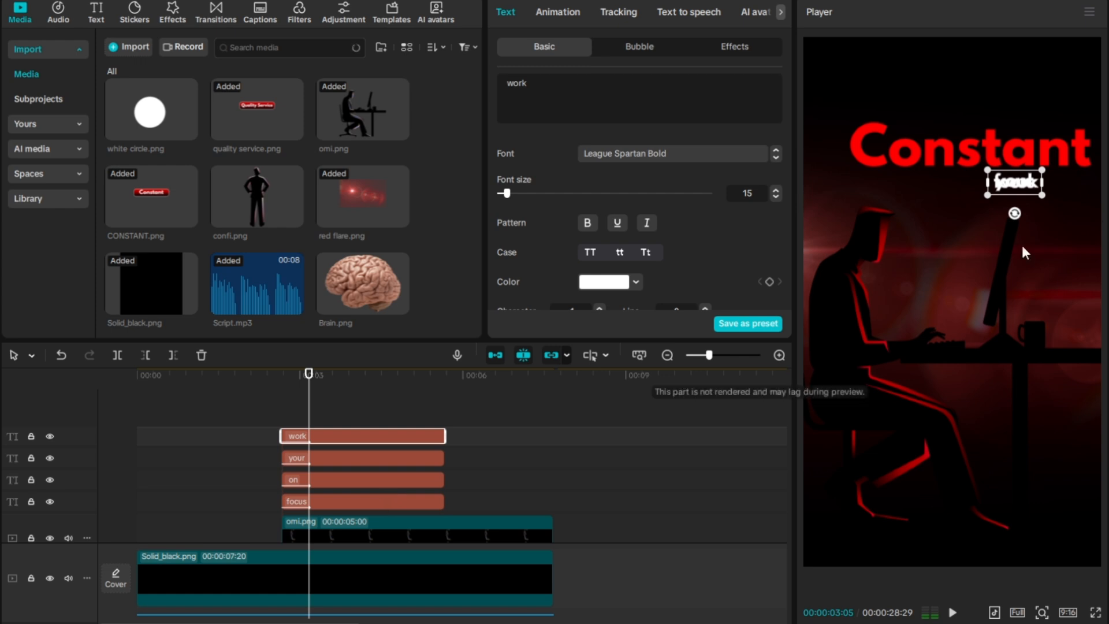
- Place the word "work" under the right end of Constant, clear of the other overlapping words
drag(1015, 187, 1068, 183)
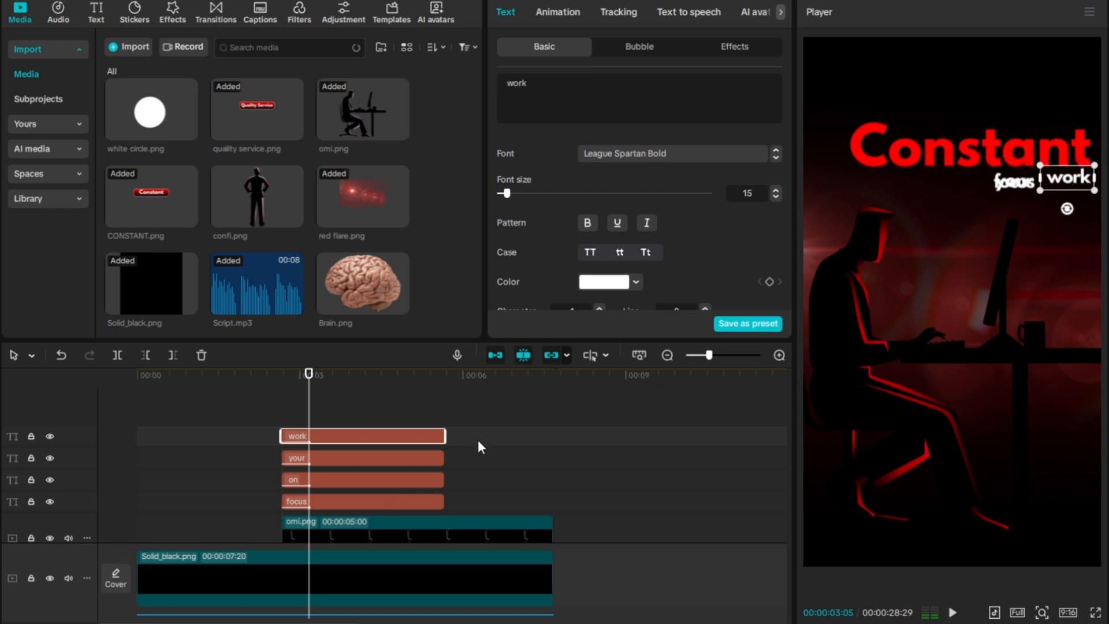
- Arrange the words to read "focus on your work" on one line under the Constant title, and shift the "on" clip slightly later
click(421, 458)
drag(1024, 182, 956, 185)
click(381, 484)
click(419, 502)
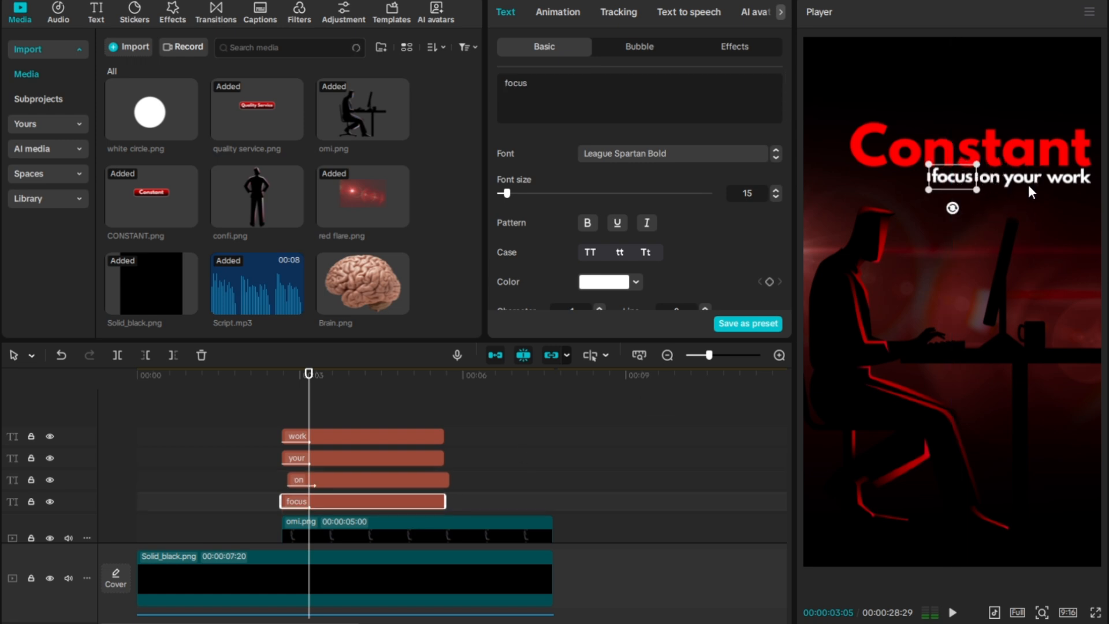
click(1081, 184)
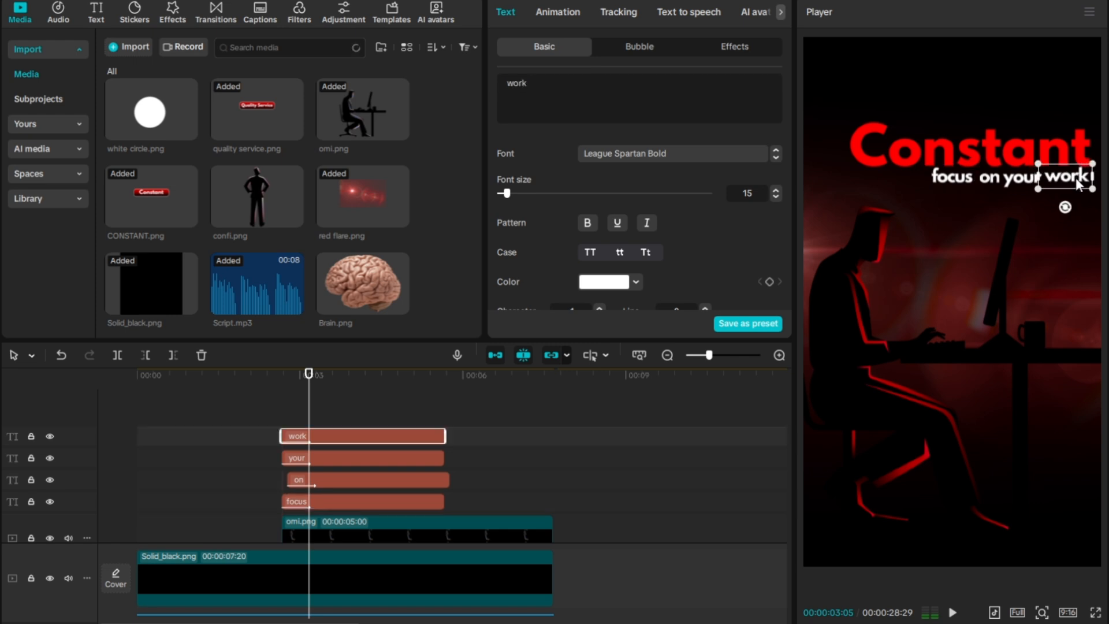
drag(1077, 184, 1079, 185)
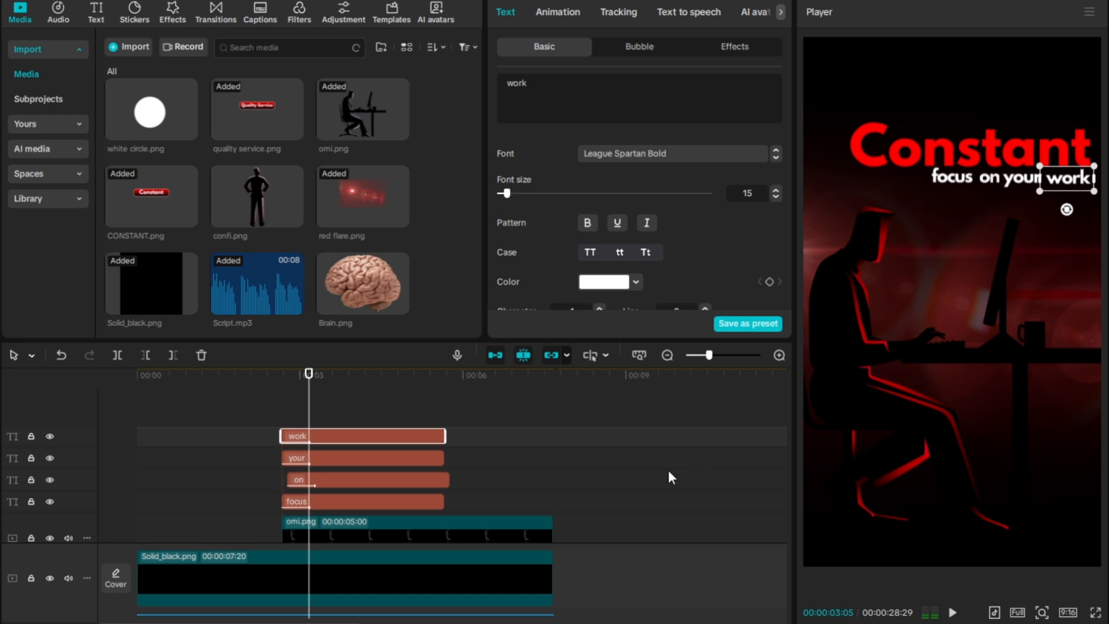
- Align the four word clips "focus", "on", "your" and "work" vertically by setting their shared Y position to 908
click(435, 502)
scroll(709, 184, down, 5)
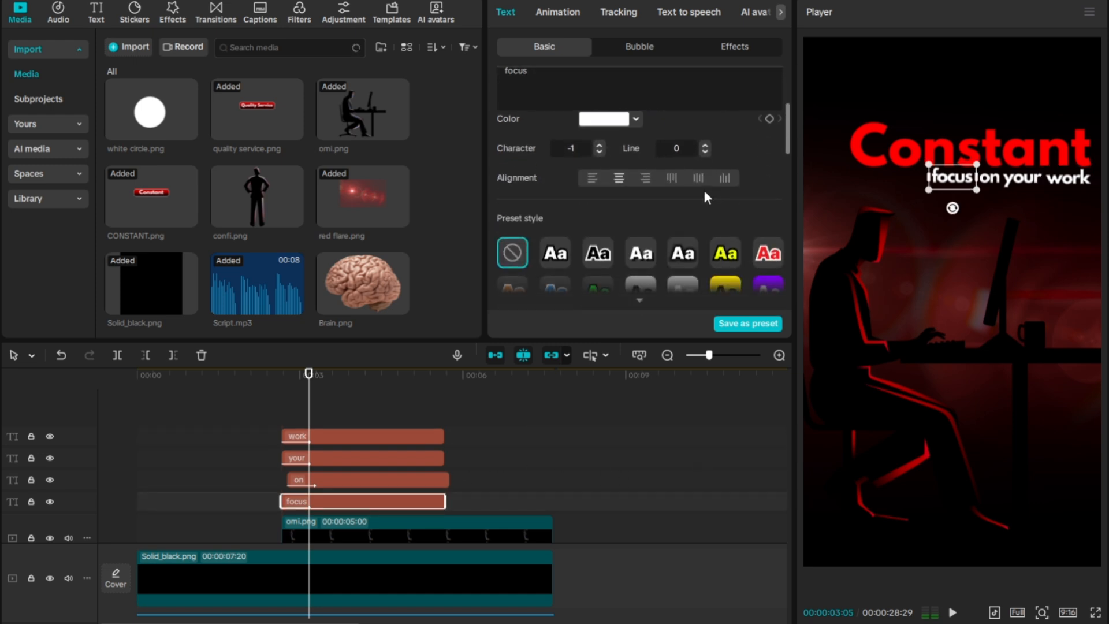
scroll(702, 192, down, 3)
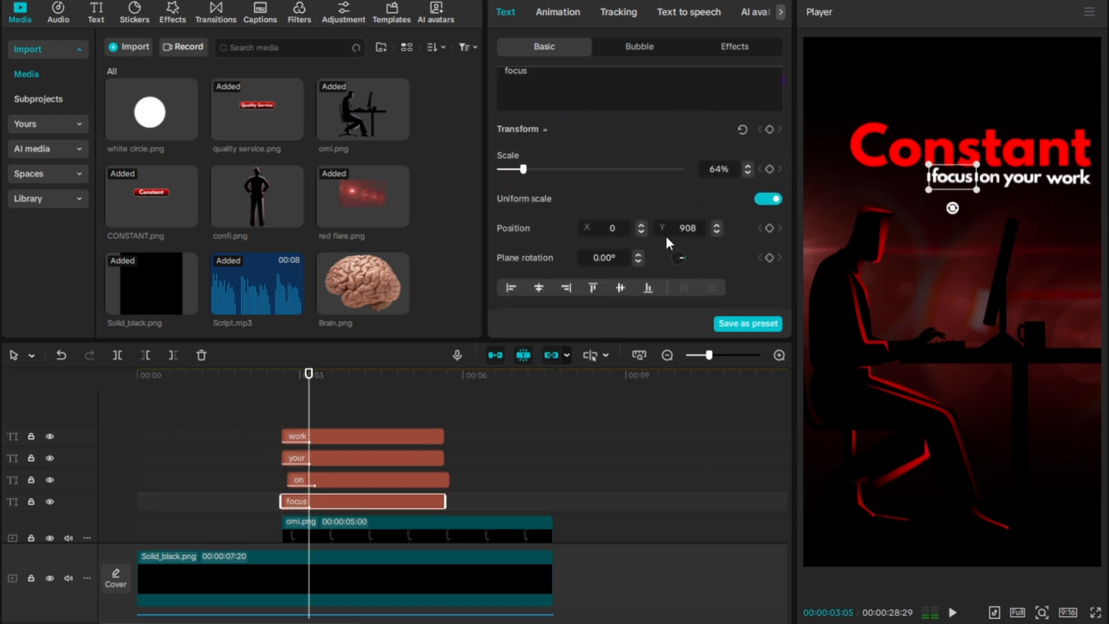
click(465, 501)
drag(465, 500, 411, 442)
right_click(411, 442)
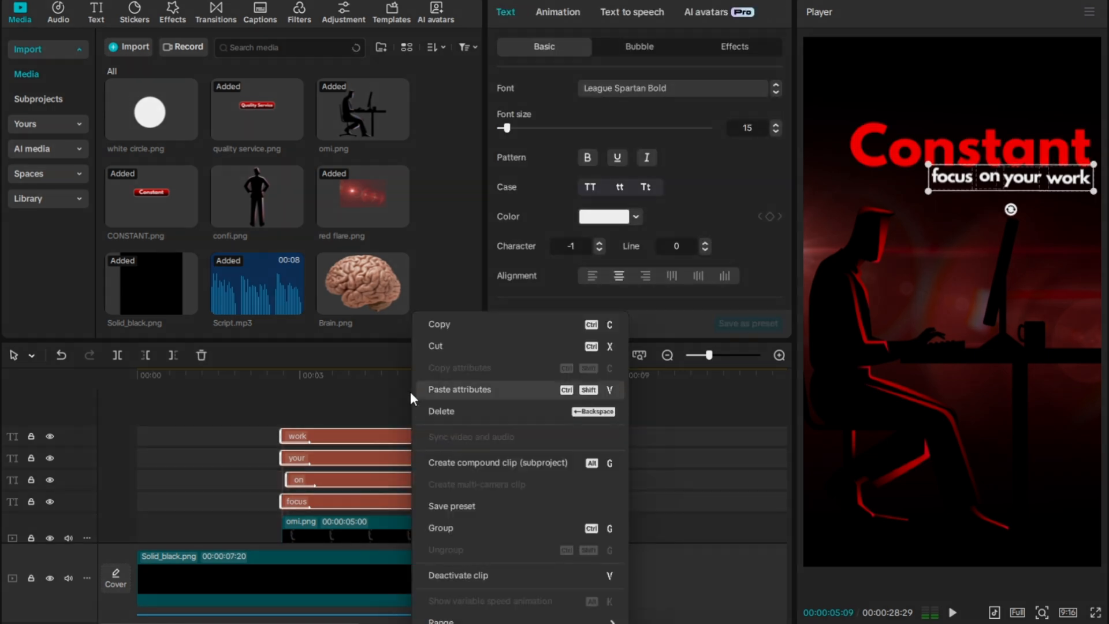
click(410, 442)
scroll(677, 272, down, 10)
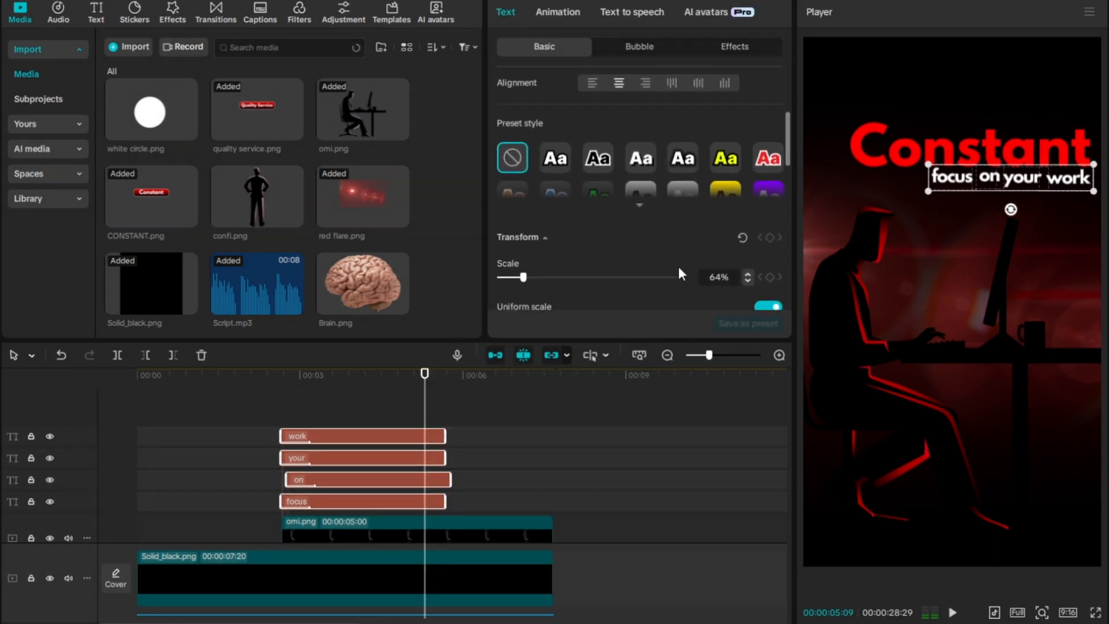
scroll(716, 216, up, 4)
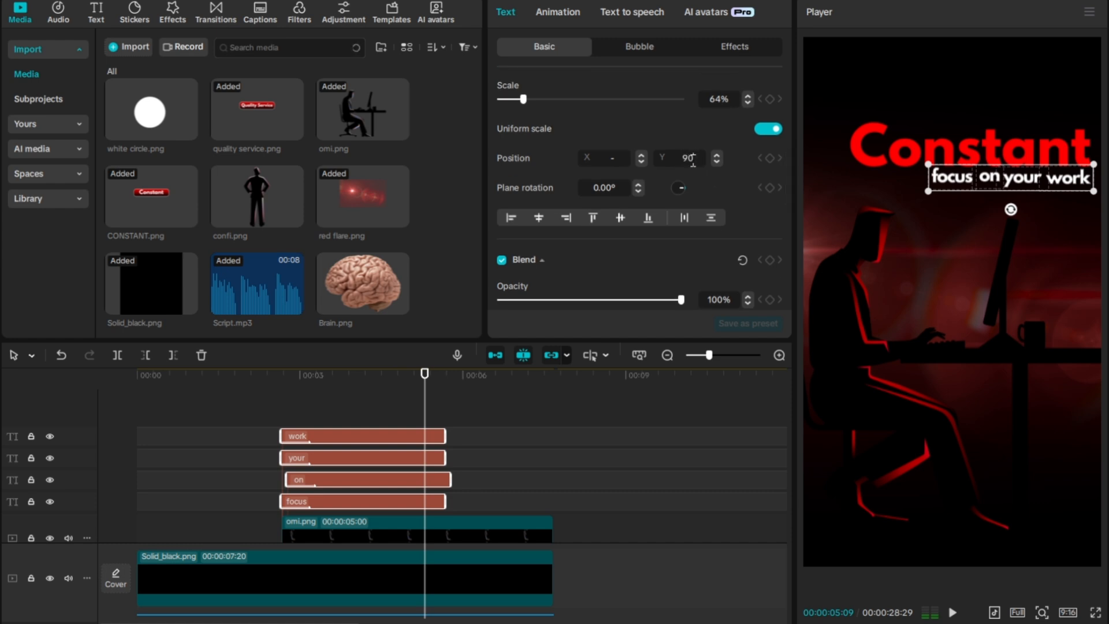
scroll(692, 162, up, 2)
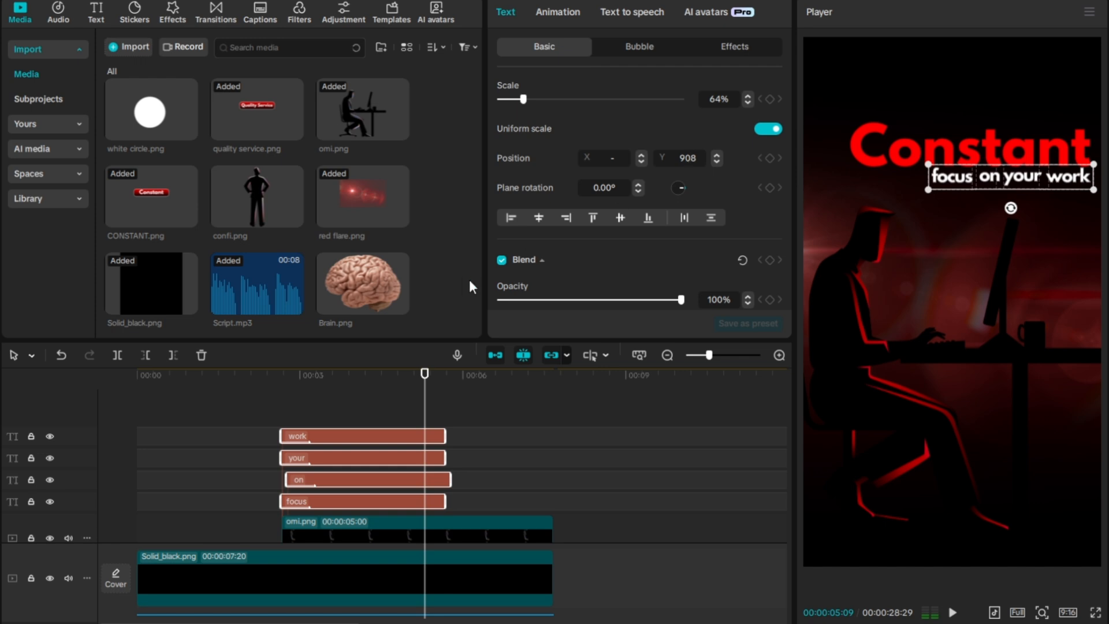
- Stagger the "your" and "work" clips so each starts slightly after the previous word
click(307, 468)
right_click(327, 456)
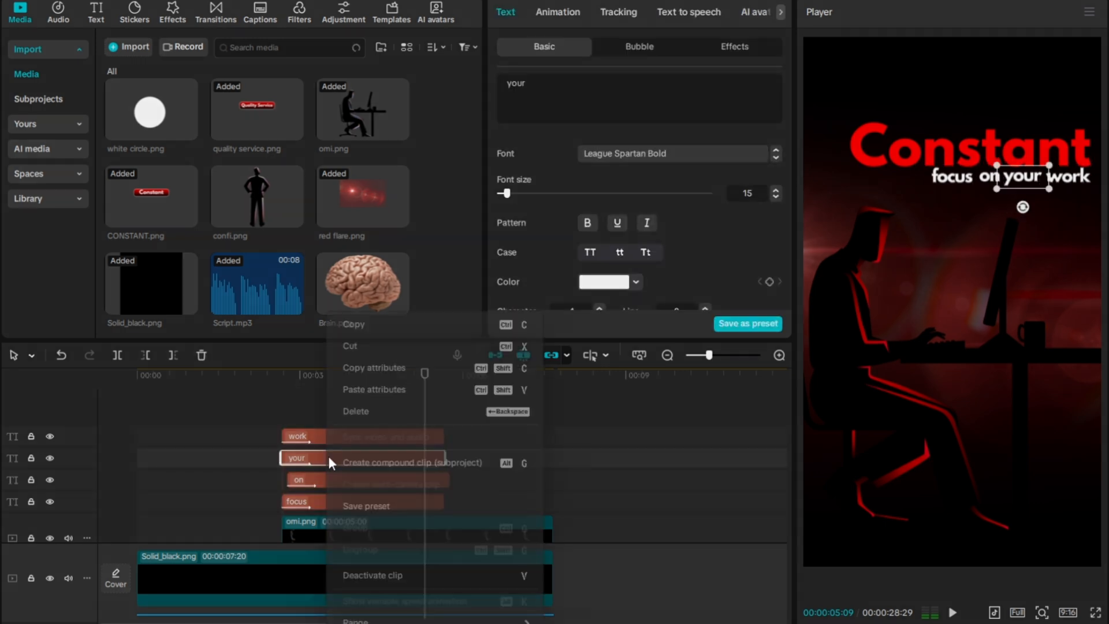
drag(309, 456, 347, 437)
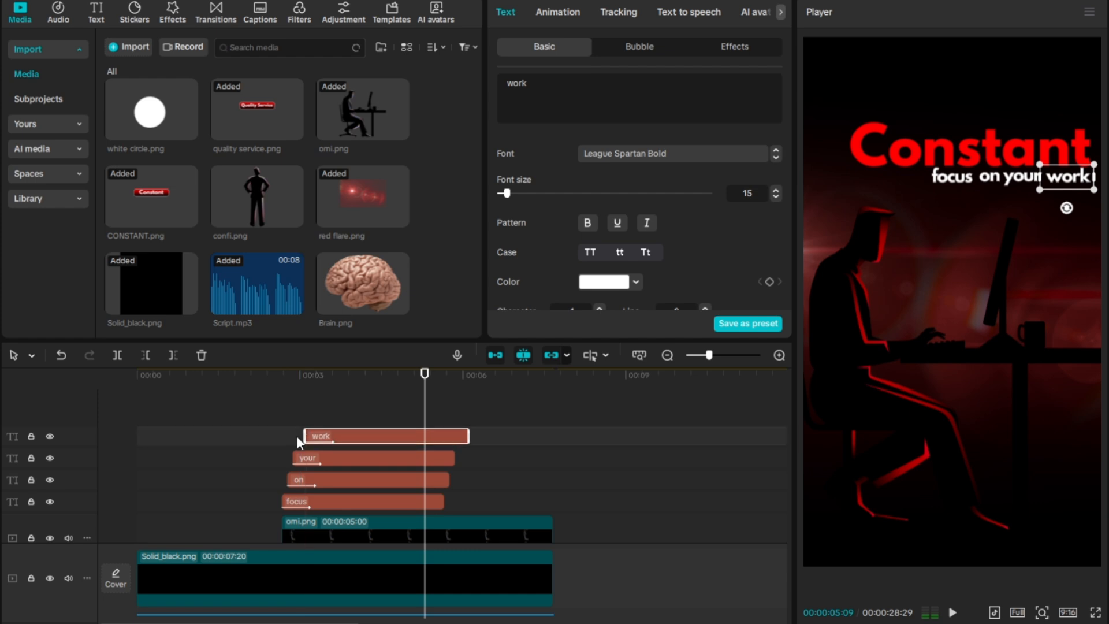
- Play back the staggered words from just before the "focus" clip to check their timing
click(286, 424)
key(space)
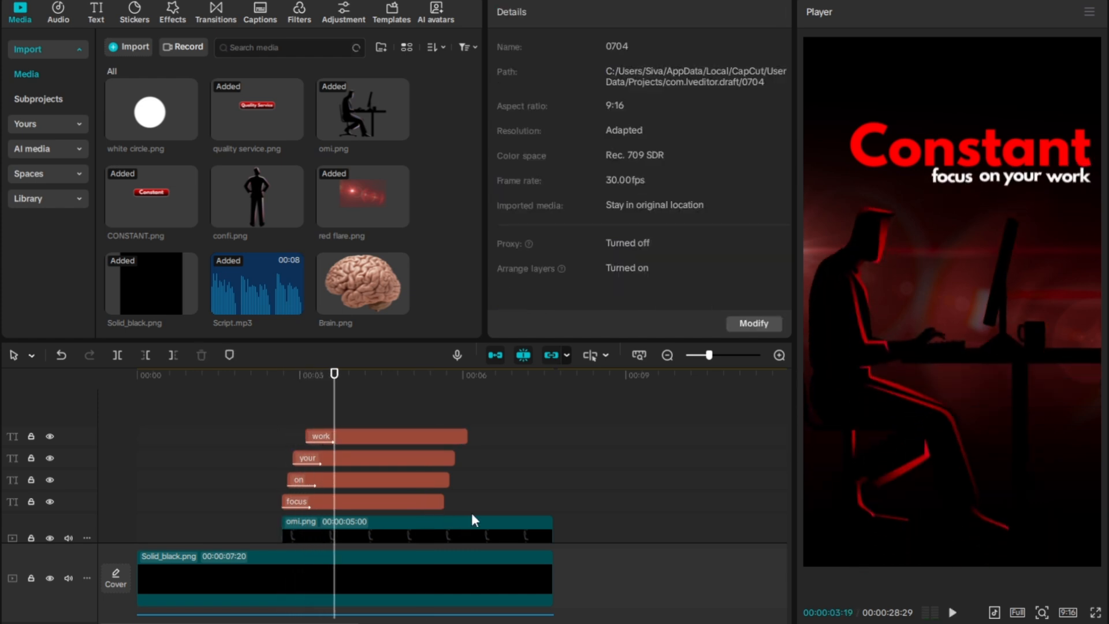
key(space)
click(283, 397)
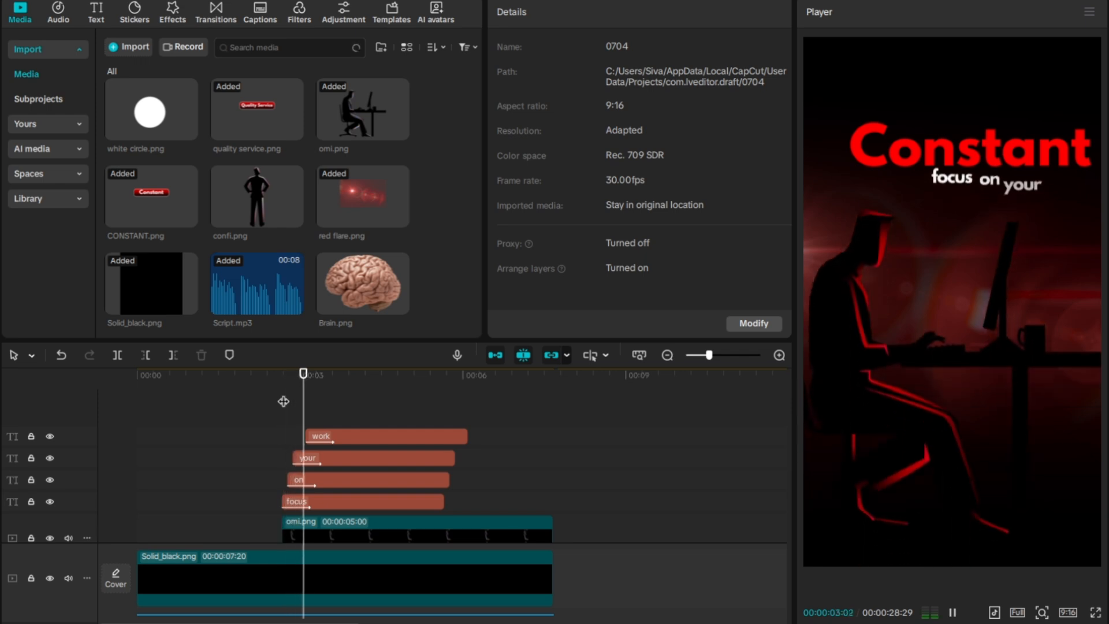
key(space)
- Lengthen the Slide Up entrance animation of the omi.png clip to 0.8 s
click(417, 521)
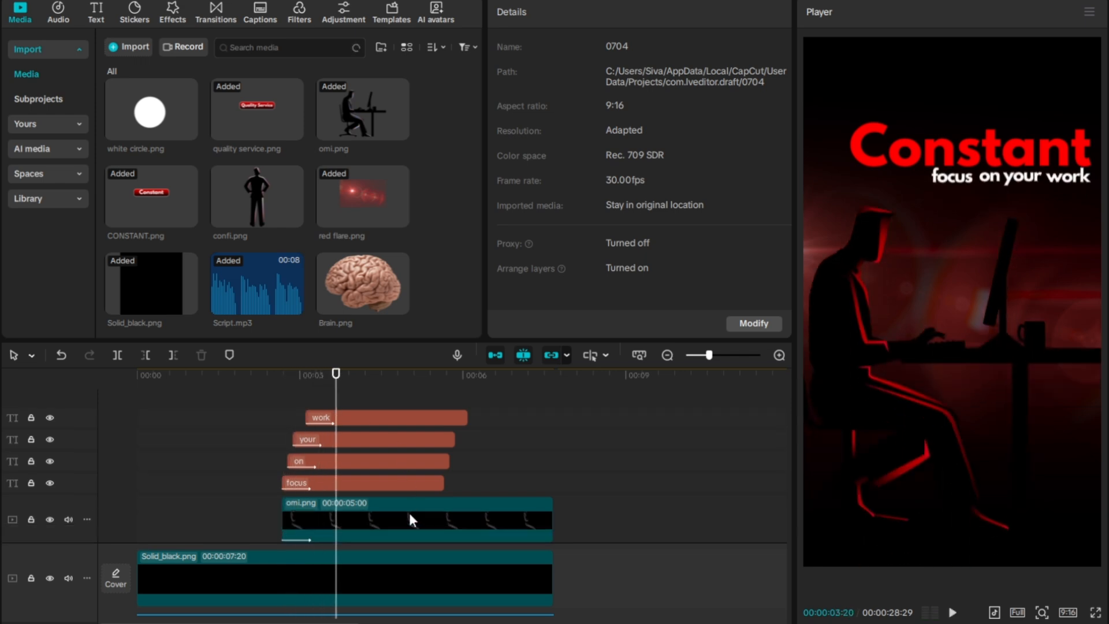
click(565, 13)
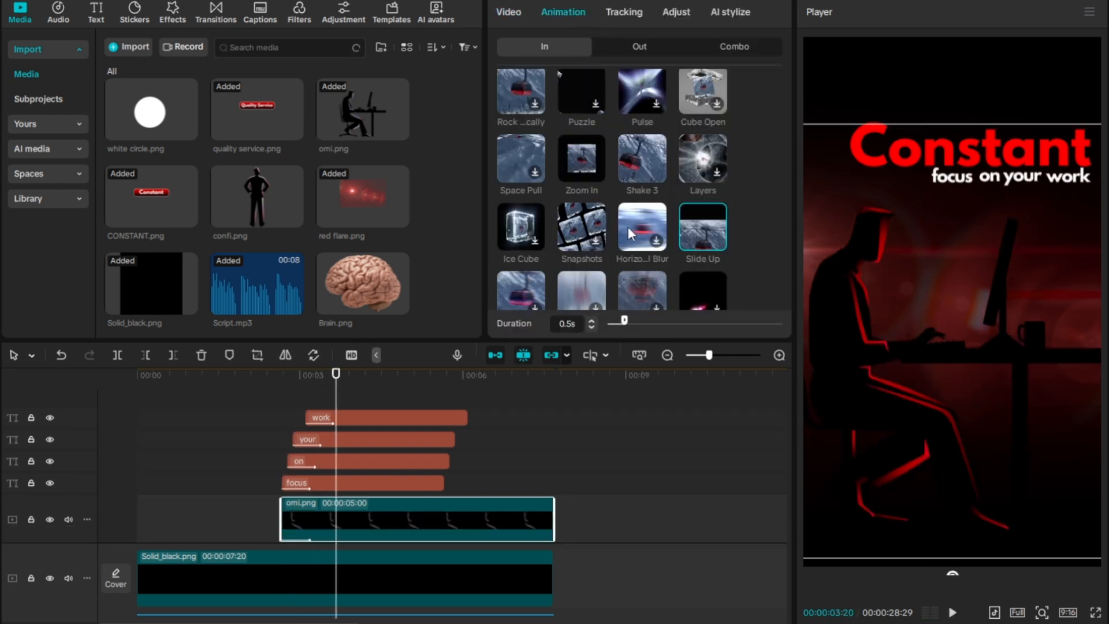
drag(624, 321, 636, 322)
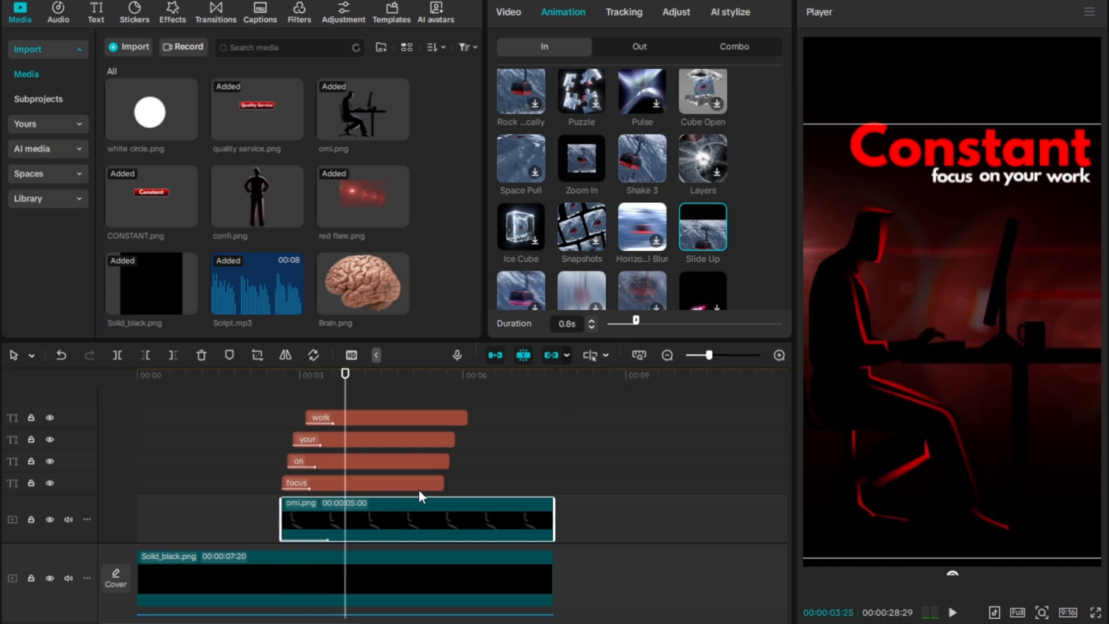
- Check the transform settings of each of the four word clips and play back the scene
click(444, 418)
scroll(653, 190, down, 10)
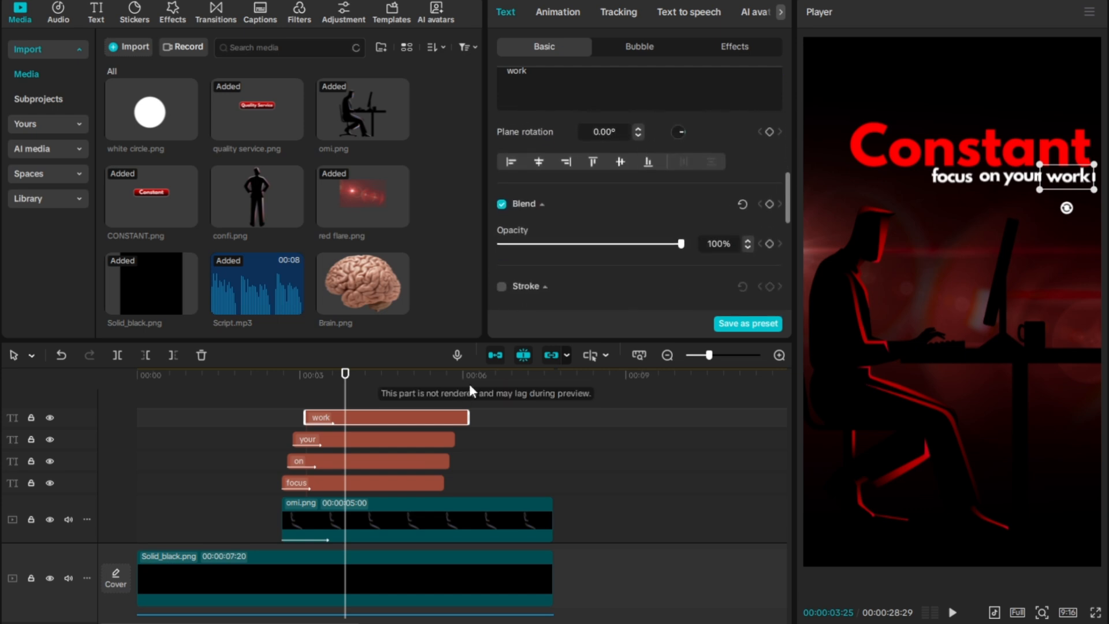
click(436, 439)
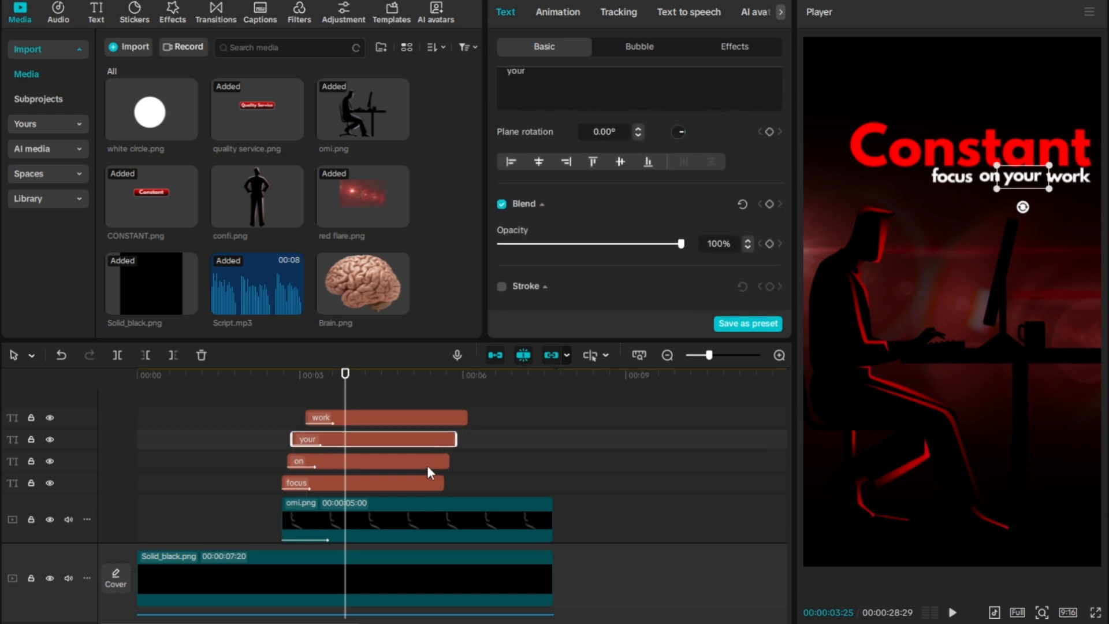
scroll(676, 258, up, 2)
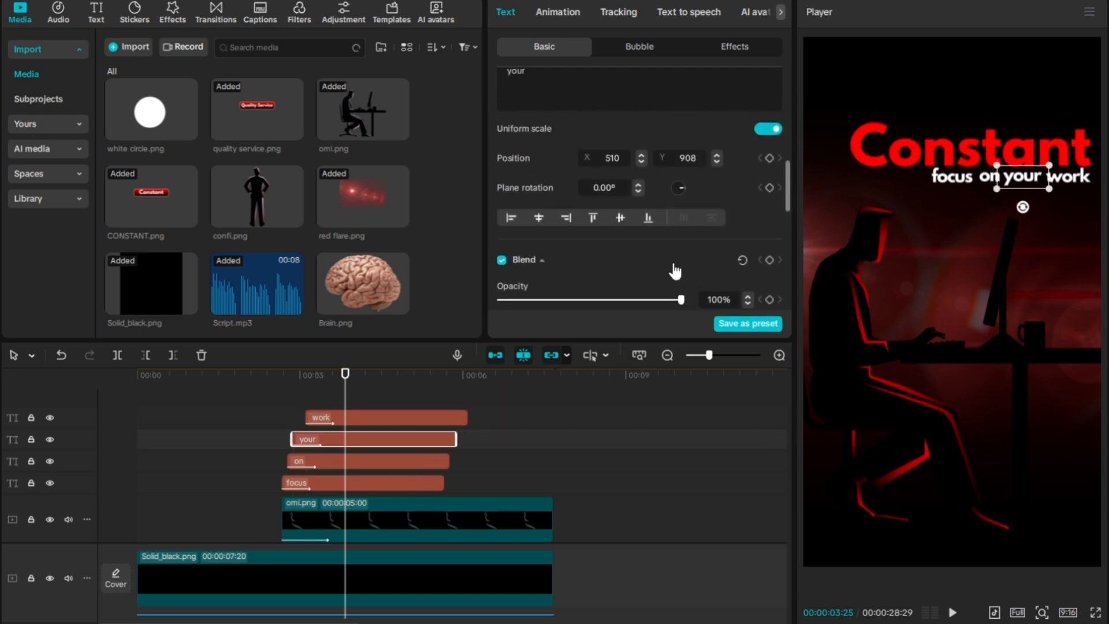
click(439, 460)
click(434, 483)
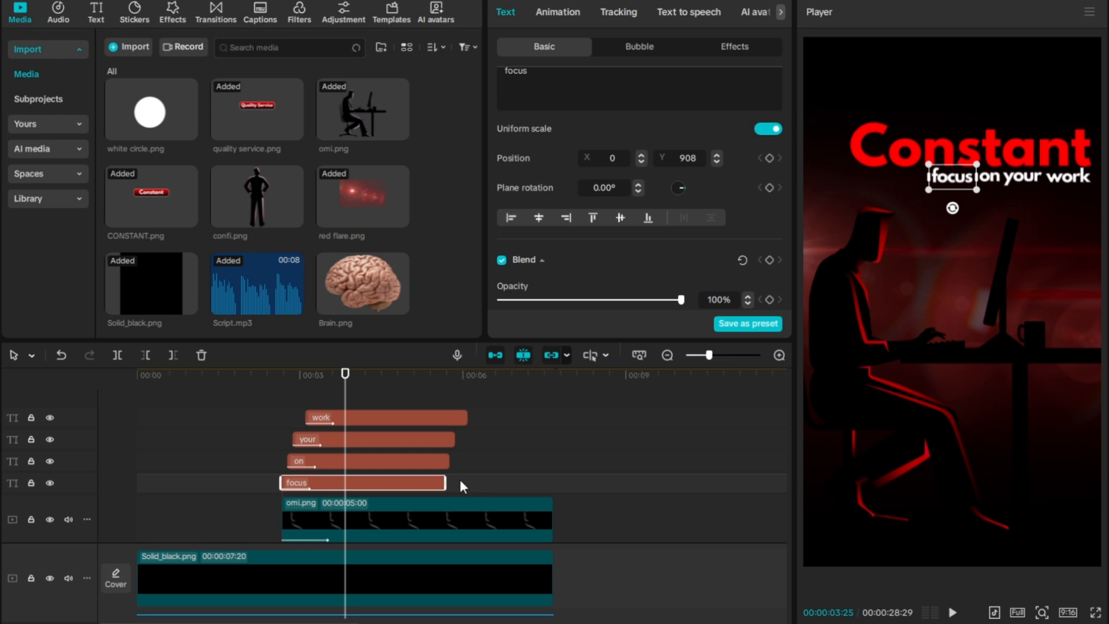
key(space)
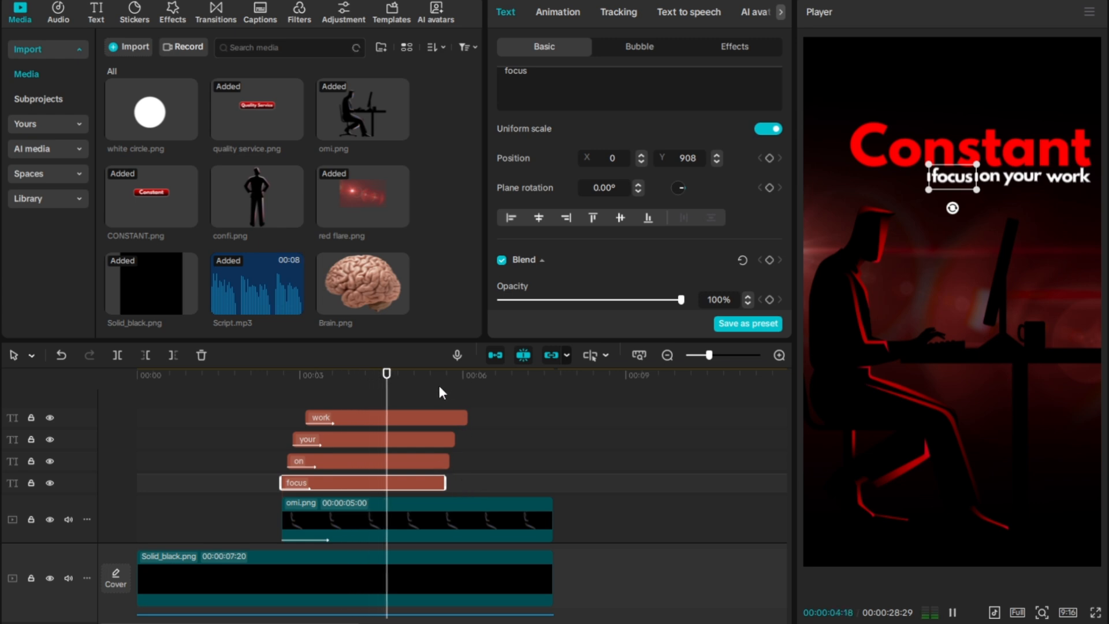
key(space)
drag(393, 391, 397, 400)
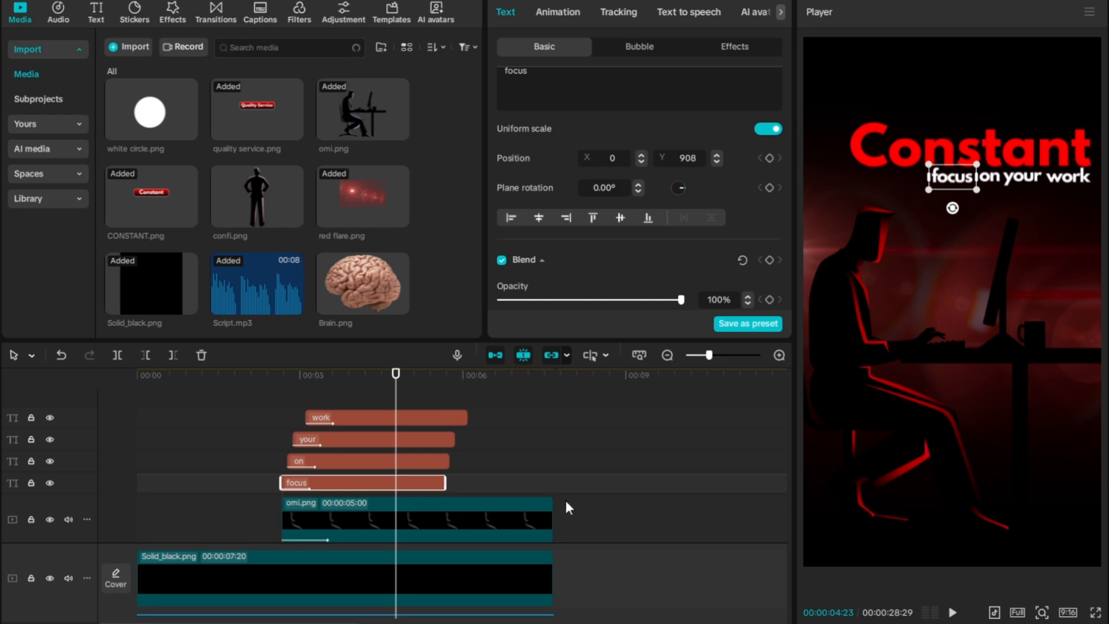
- Try combining the four word clips and omi.png into a compound clip without the Constant title, preview it, and undo it
drag(577, 523, 386, 411)
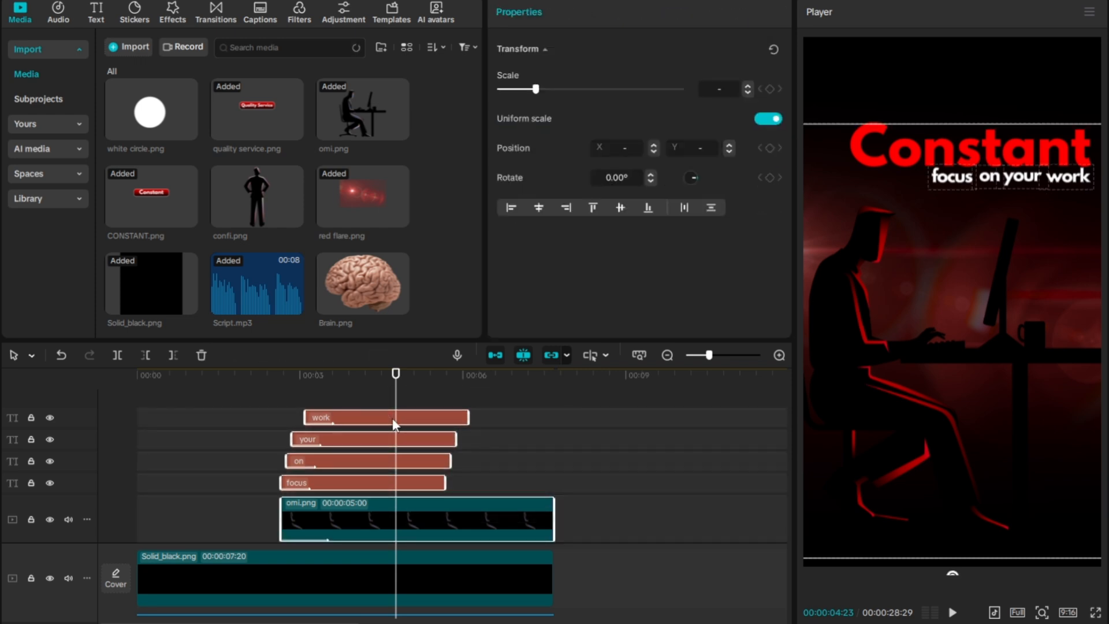
key(alt+g)
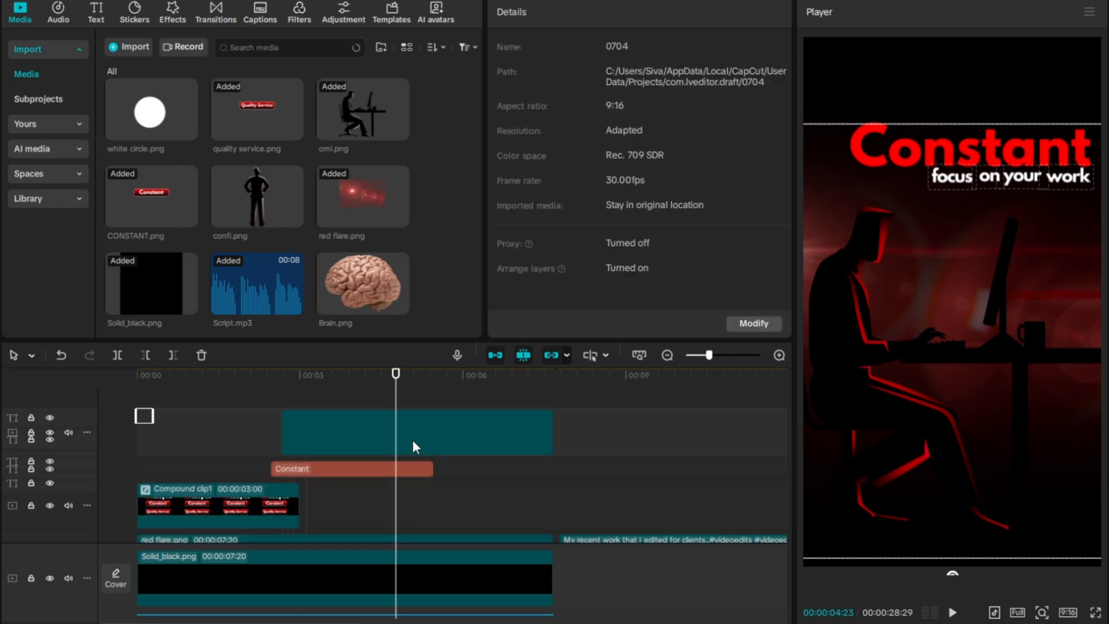
click(289, 387)
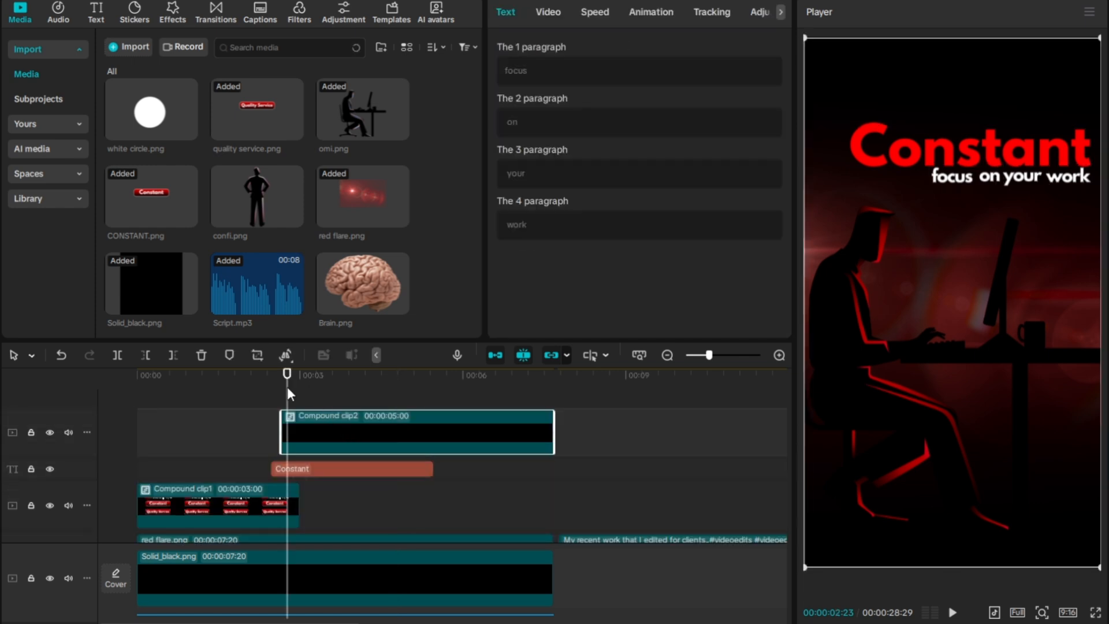
key(space)
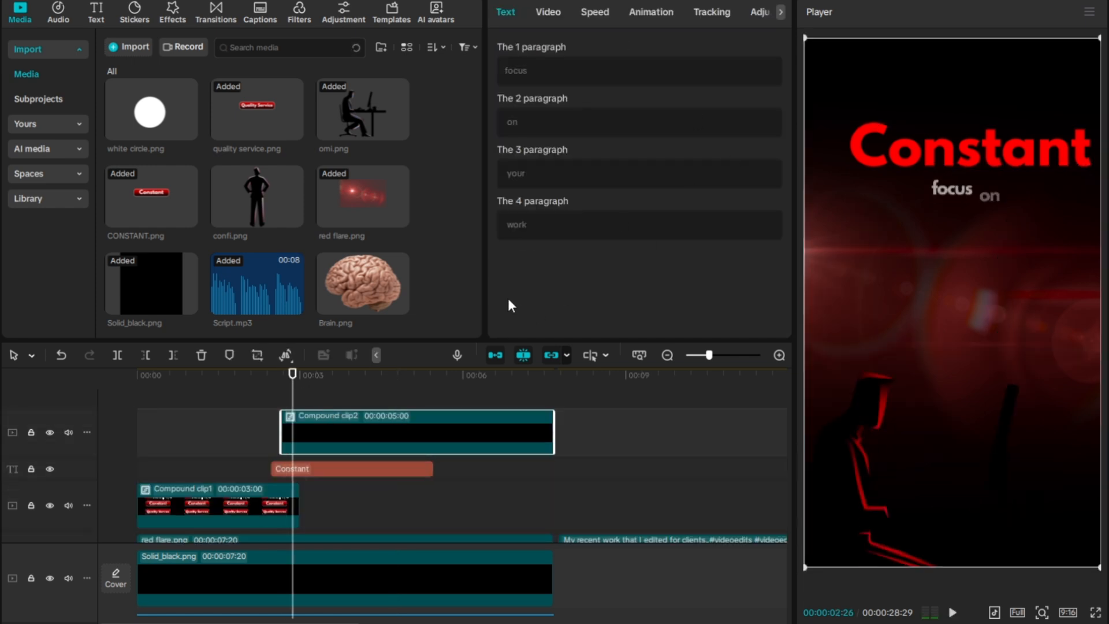
click(294, 391)
drag(293, 390, 283, 395)
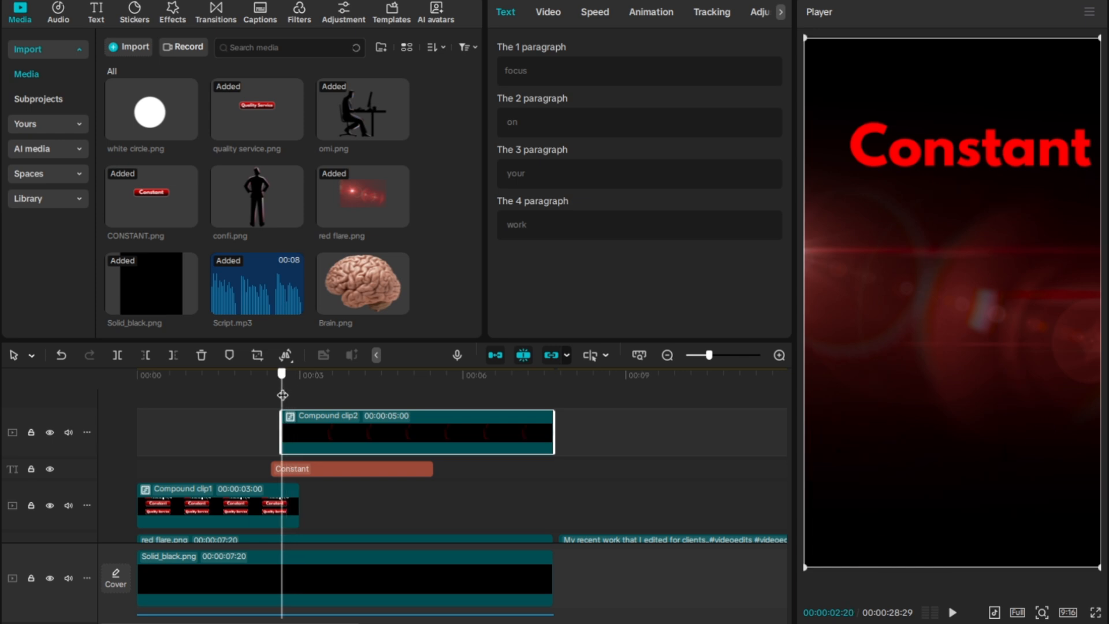
click(60, 358)
- Combine the Constant title, the four word clips and omi.png into one compound clip
scroll(428, 457, down, 3)
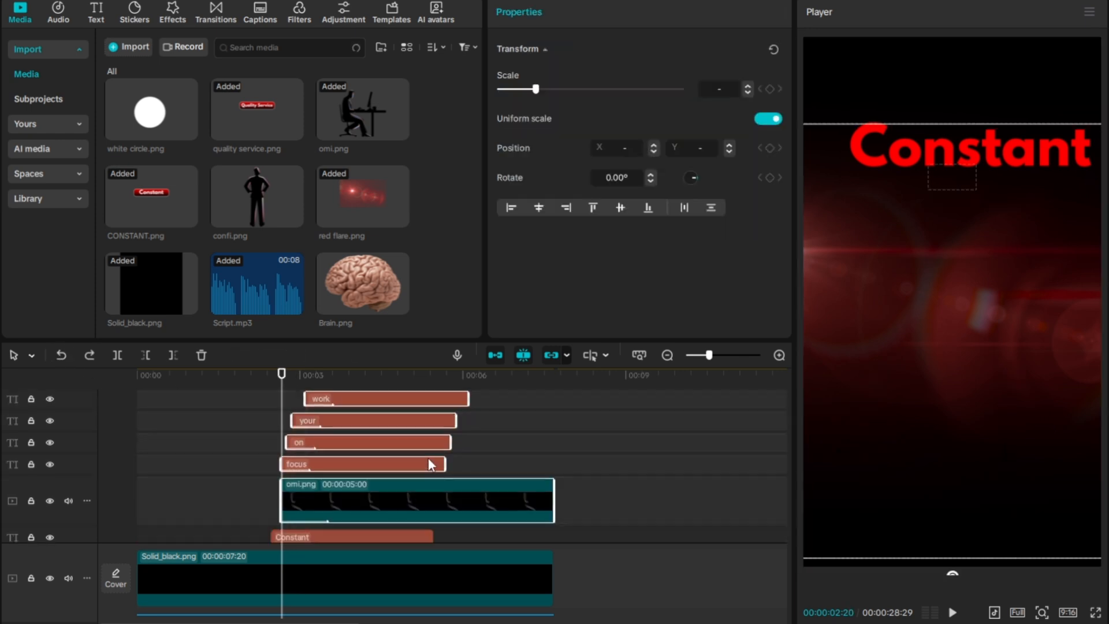
click(450, 511)
drag(410, 512, 358, 384)
key(alt+g)
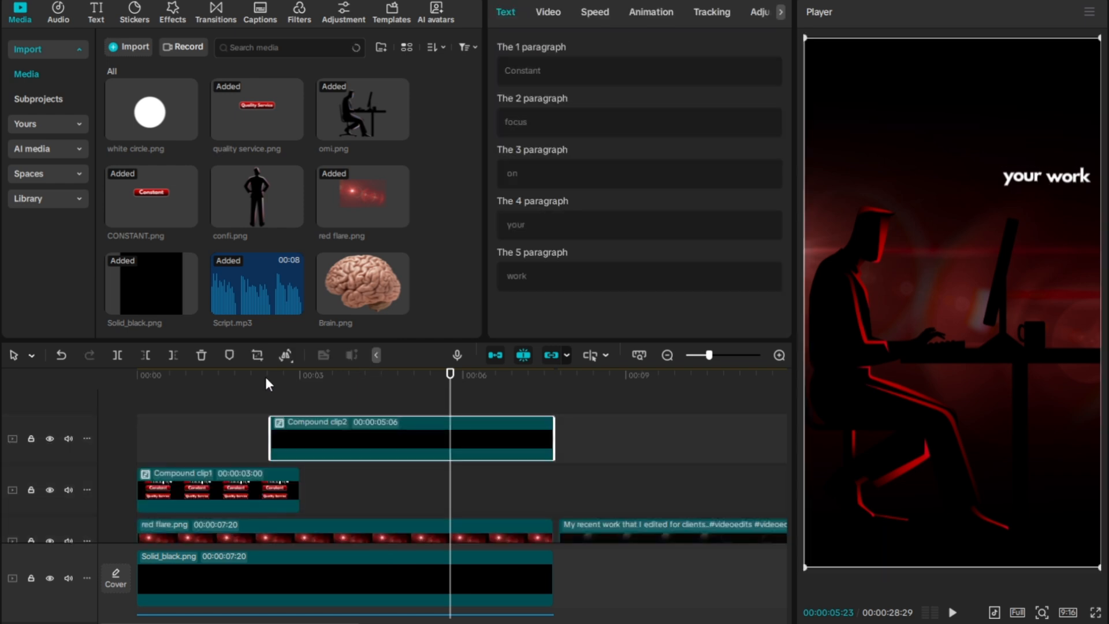
- Play back the new compound clip from its start to check the combined animation
click(267, 377)
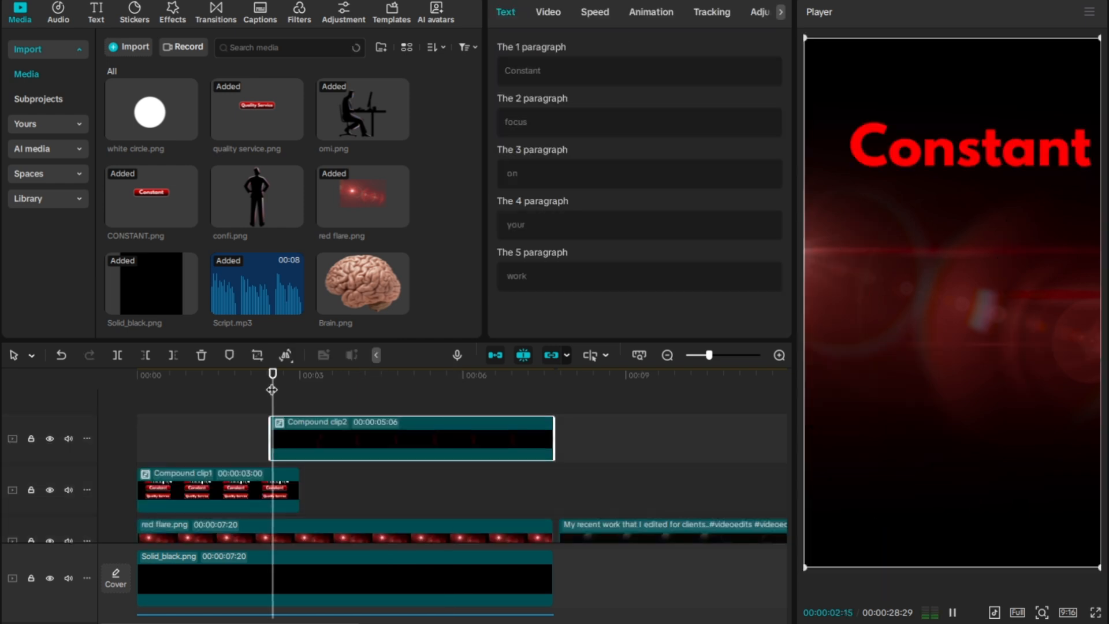
click(272, 390)
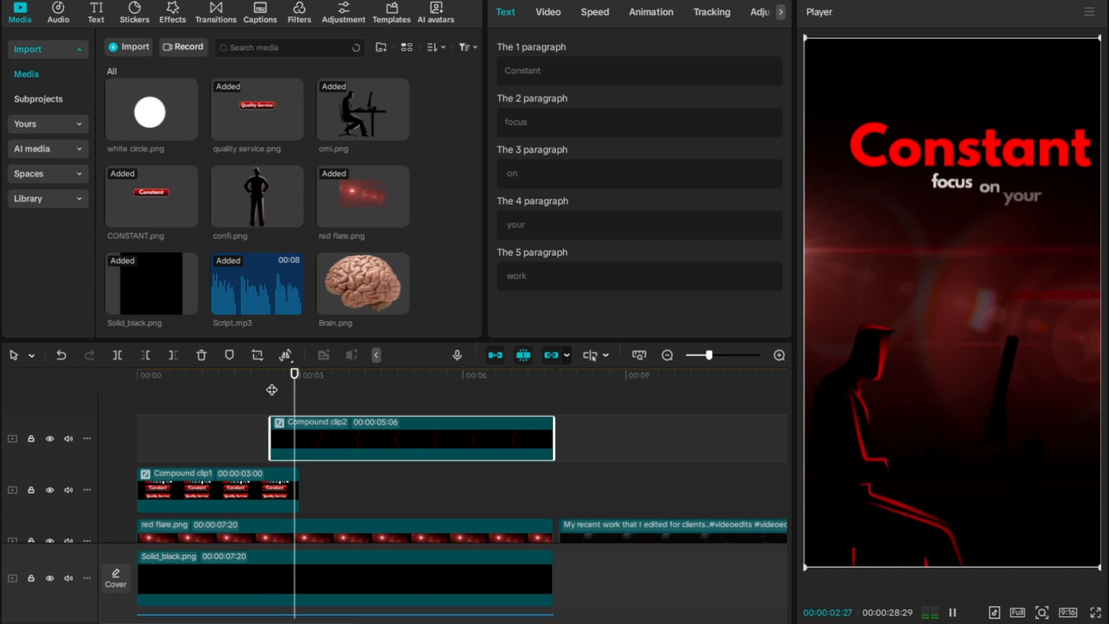
key(space)
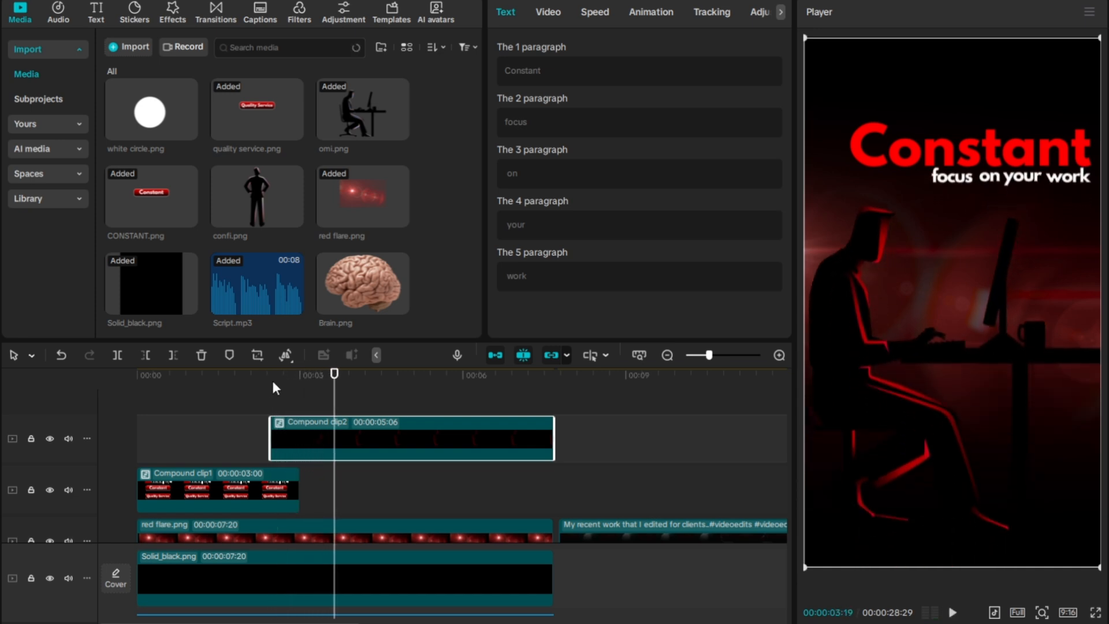
key(space)
key(space)
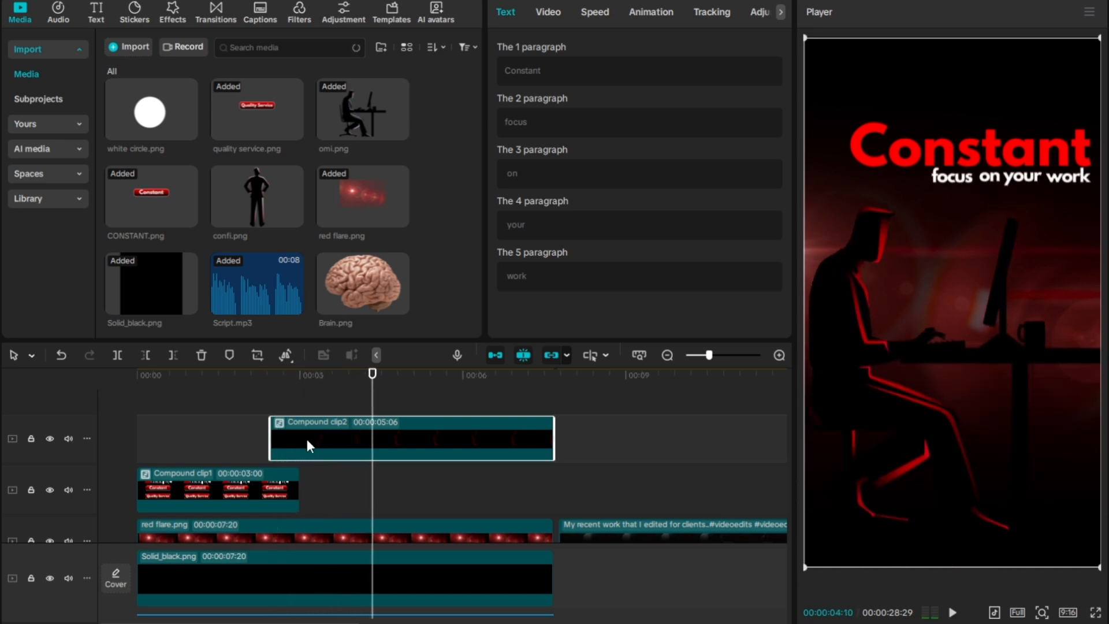
- Move Compound clip2 earlier on the timeline so that it starts at 00:00:02:07
click(265, 443)
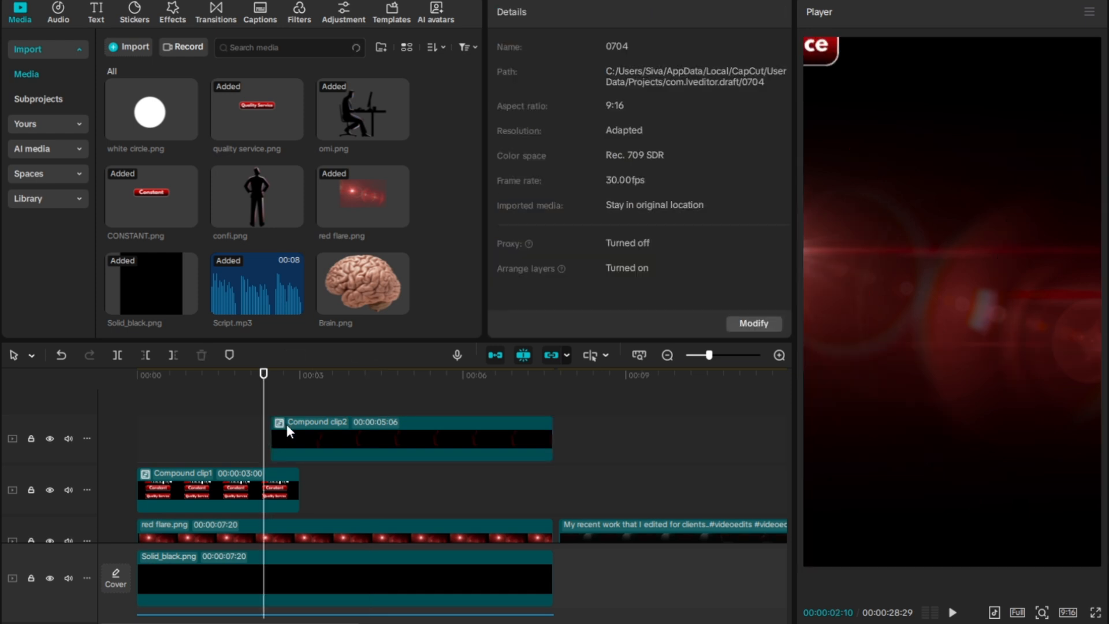
click(258, 437)
drag(314, 438, 300, 439)
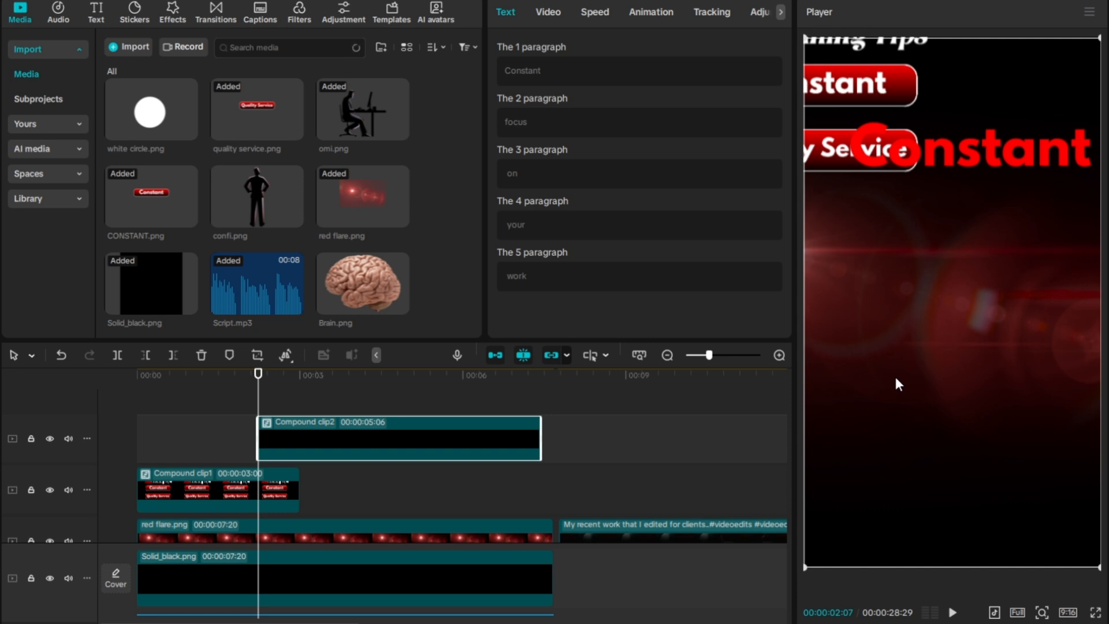
- Add Transform keyframes to Compound clip2 at its start, 00:00:02:07, and at 00:00:02:22
click(550, 13)
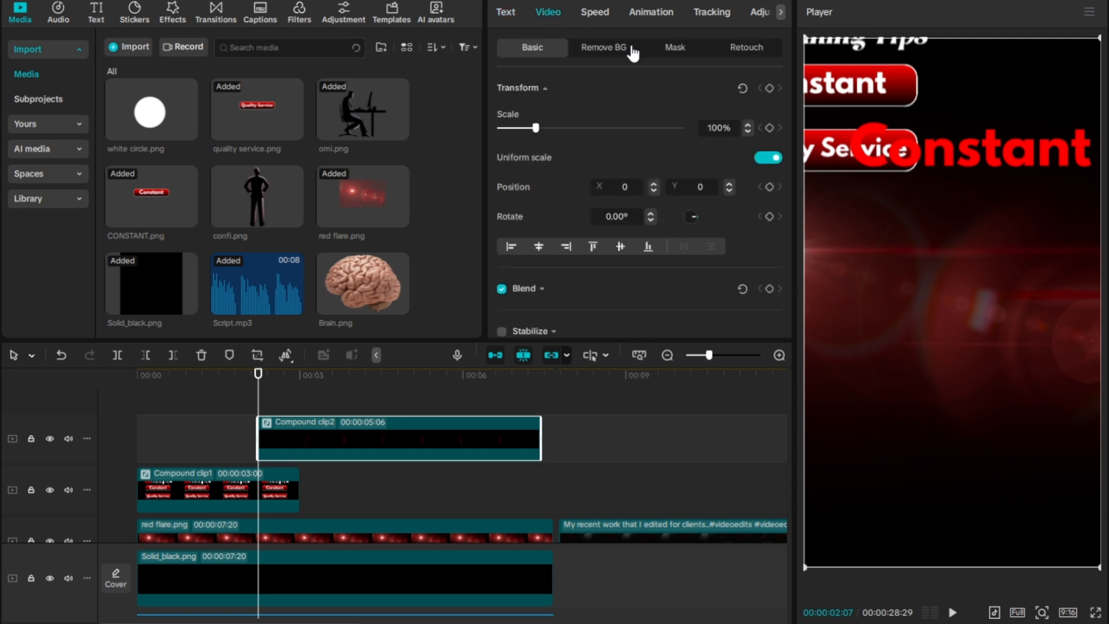
click(768, 88)
key(space)
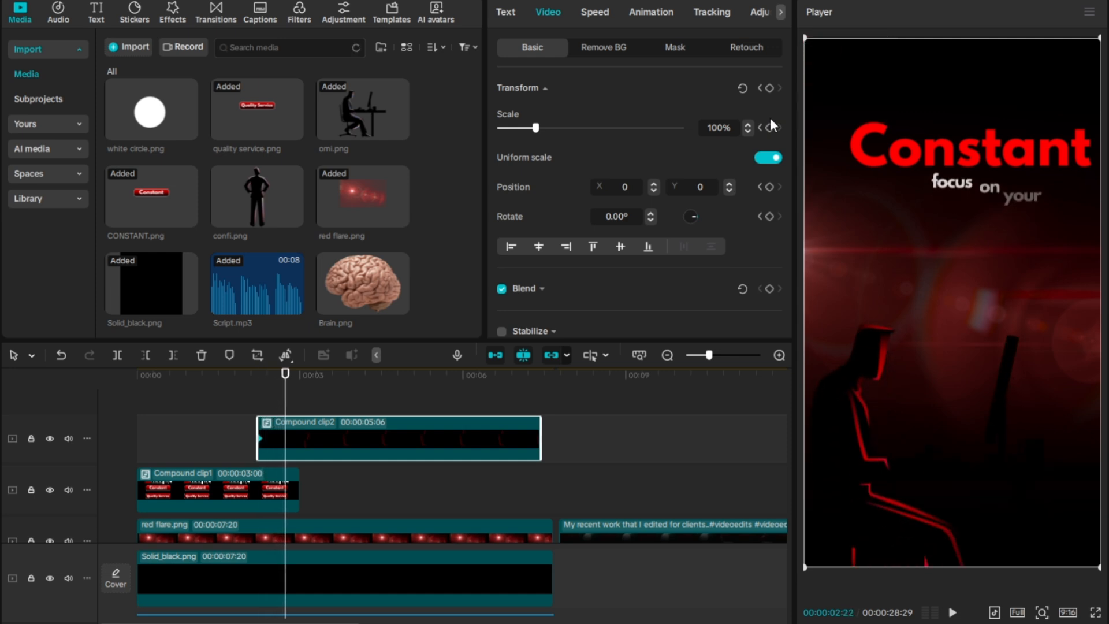
click(769, 88)
- At the 00:00:02:07 keyframe, move Compound clip2 off-screen to X 1940, Y -1418 and set its scale to 89%
click(258, 392)
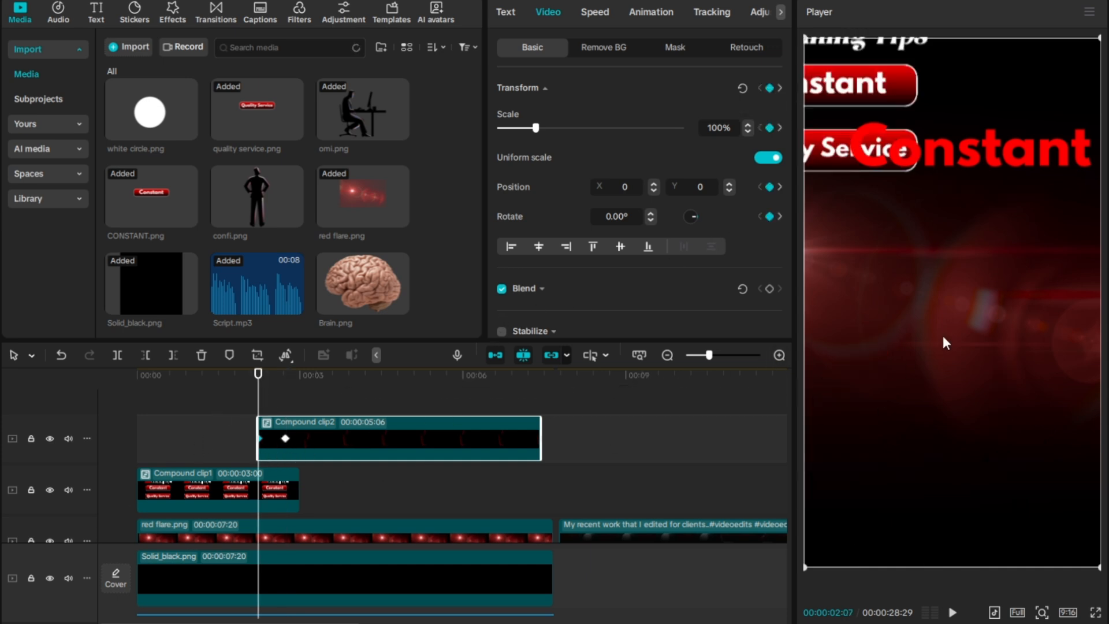
drag(916, 313, 1108, 491)
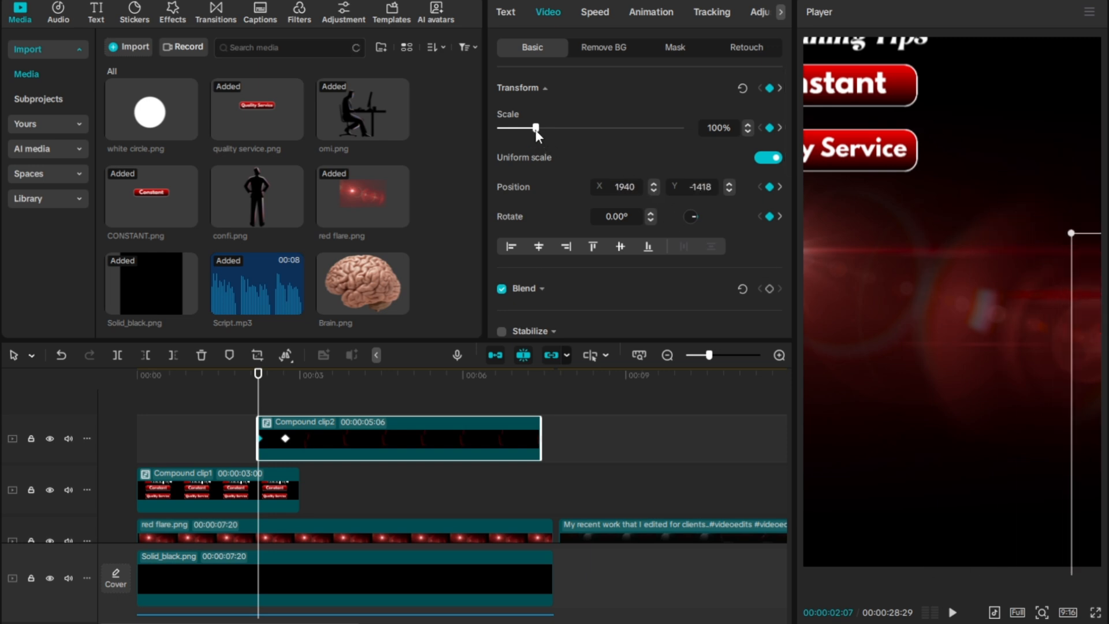
drag(535, 128, 532, 129)
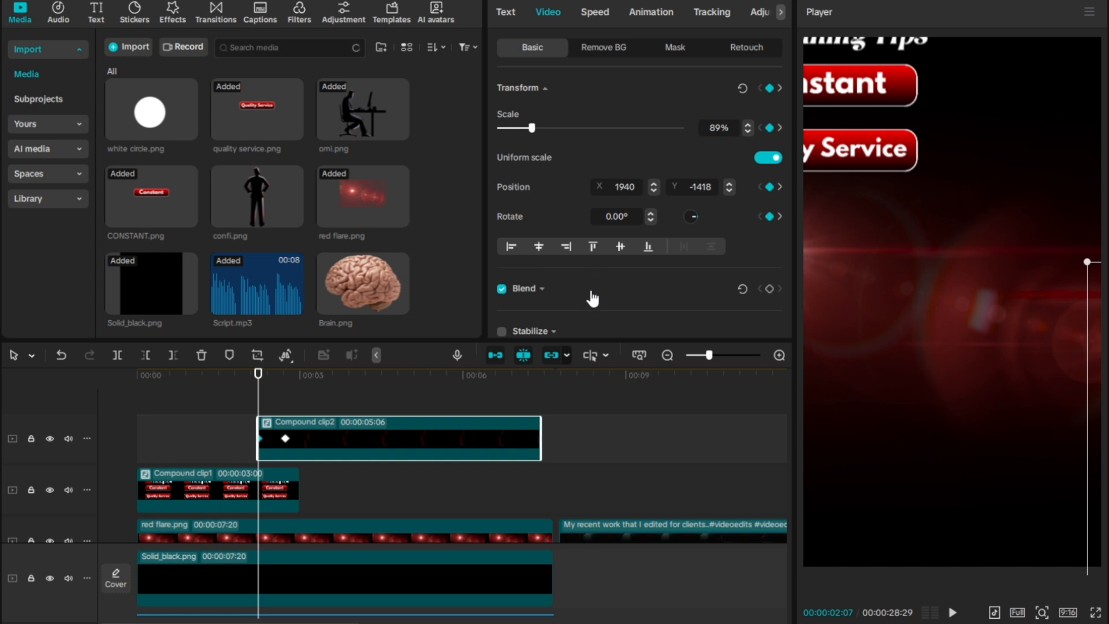
- Play back the entrance, try wrapping Compound clip2 in another compound clip, and undo that
key(space)
key(space)
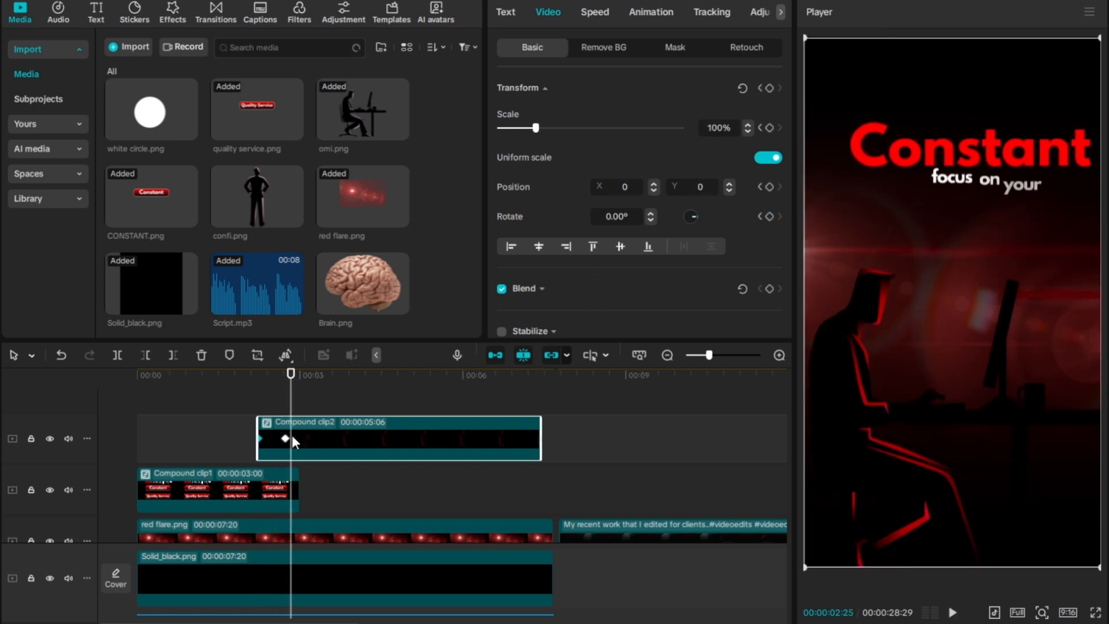
key(ctrl+z)
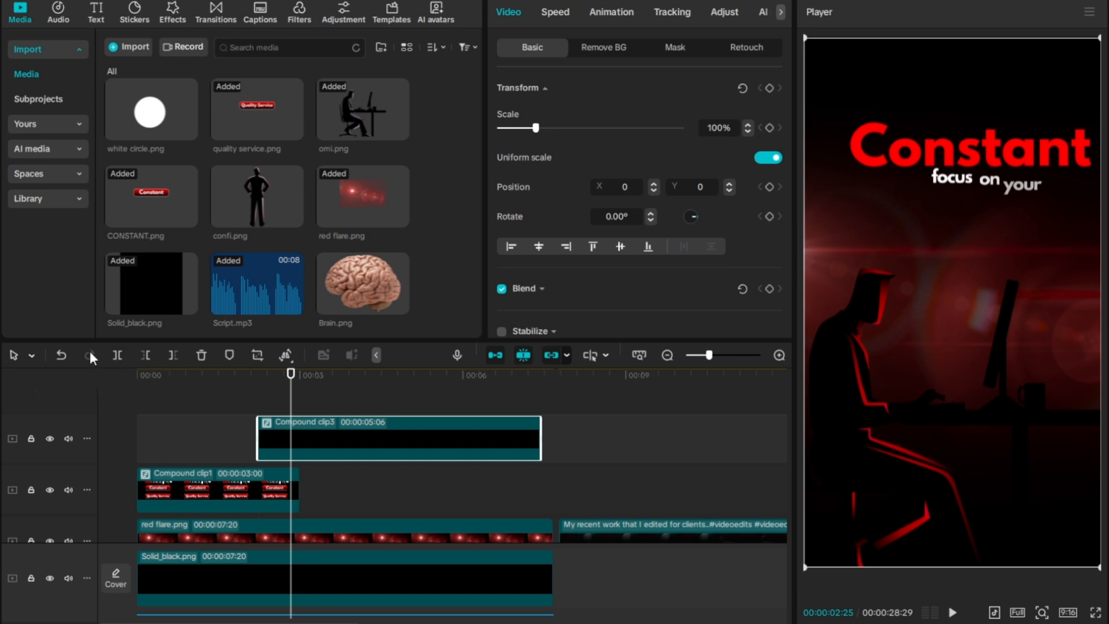
click(61, 356)
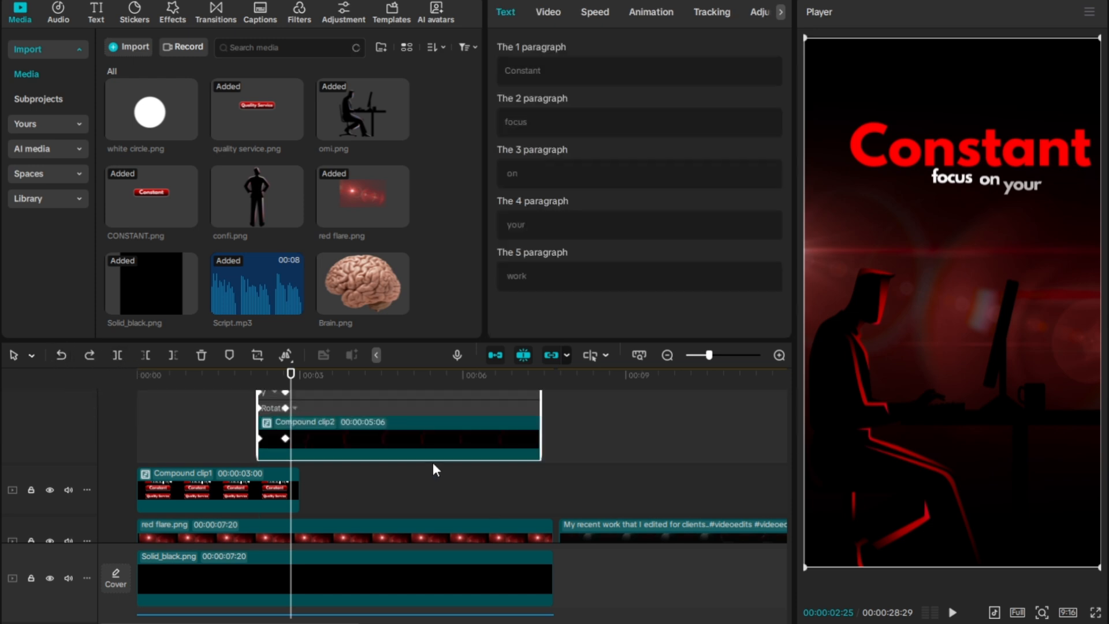
- Apply the Quad Ease preset curve to the Scale keyframes of Compound clip2
scroll(433, 464, up, 2)
scroll(346, 444, up, 4)
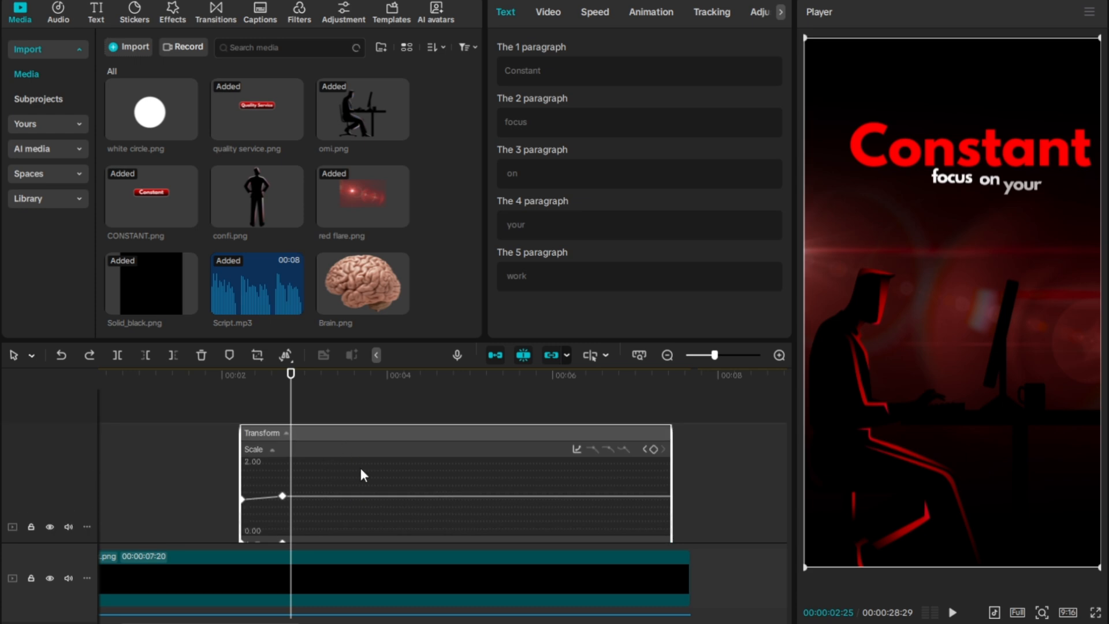
scroll(274, 472, down, 1)
click(260, 463)
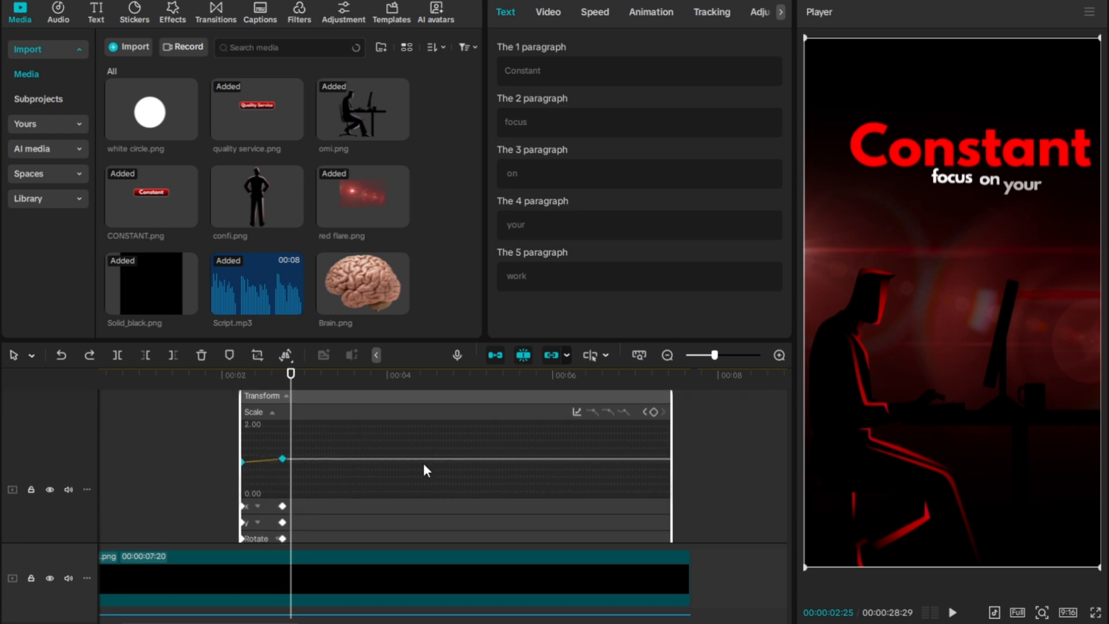
click(572, 412)
click(263, 453)
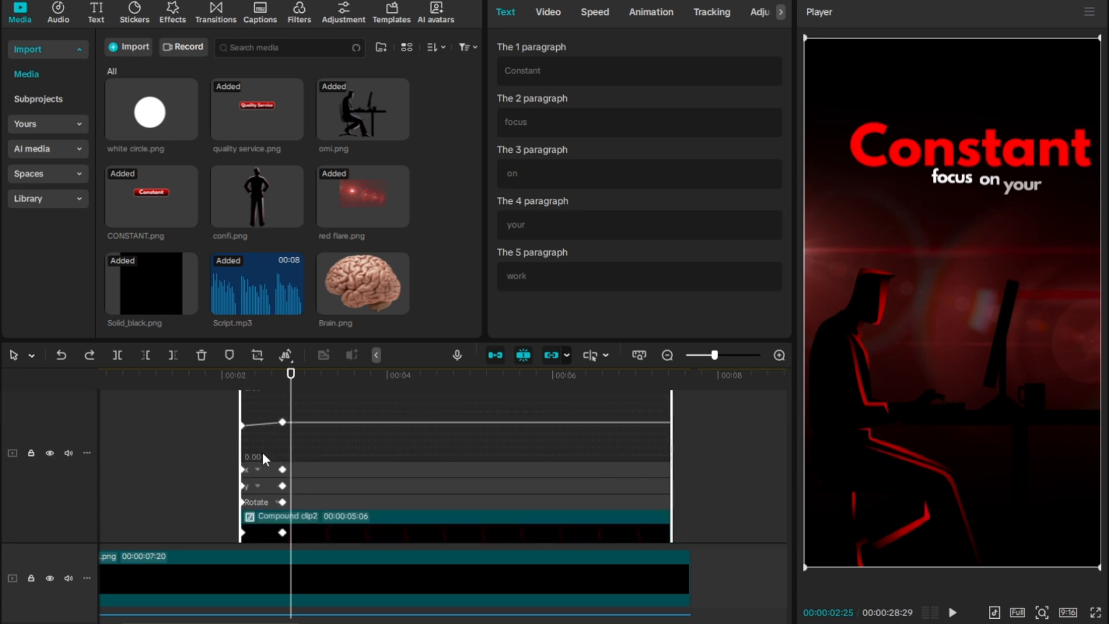
click(263, 425)
scroll(349, 435, up, 2)
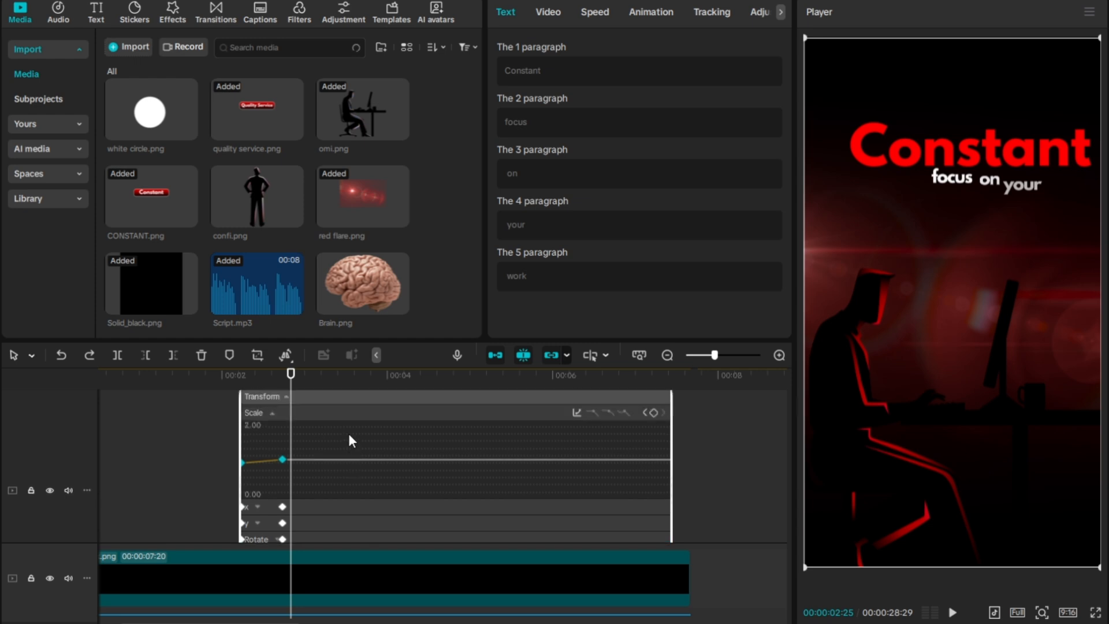
scroll(348, 434, up, 1)
click(577, 431)
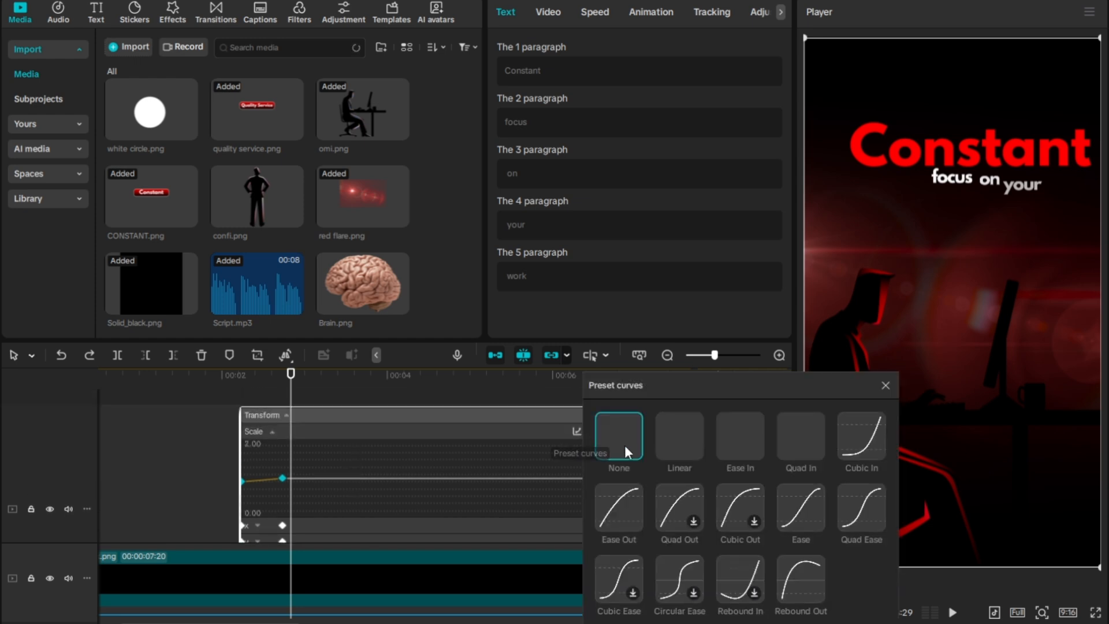
click(853, 513)
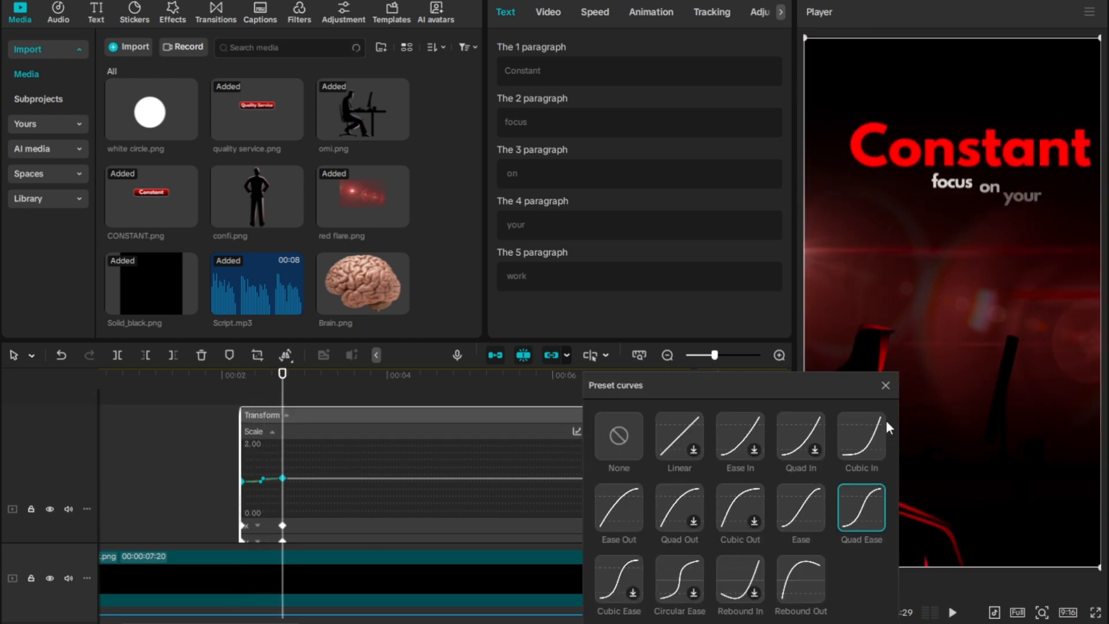
click(880, 392)
- Apply the Quad Ease preset curve to the X position keyframes of Compound clip2
scroll(250, 483, down, 3)
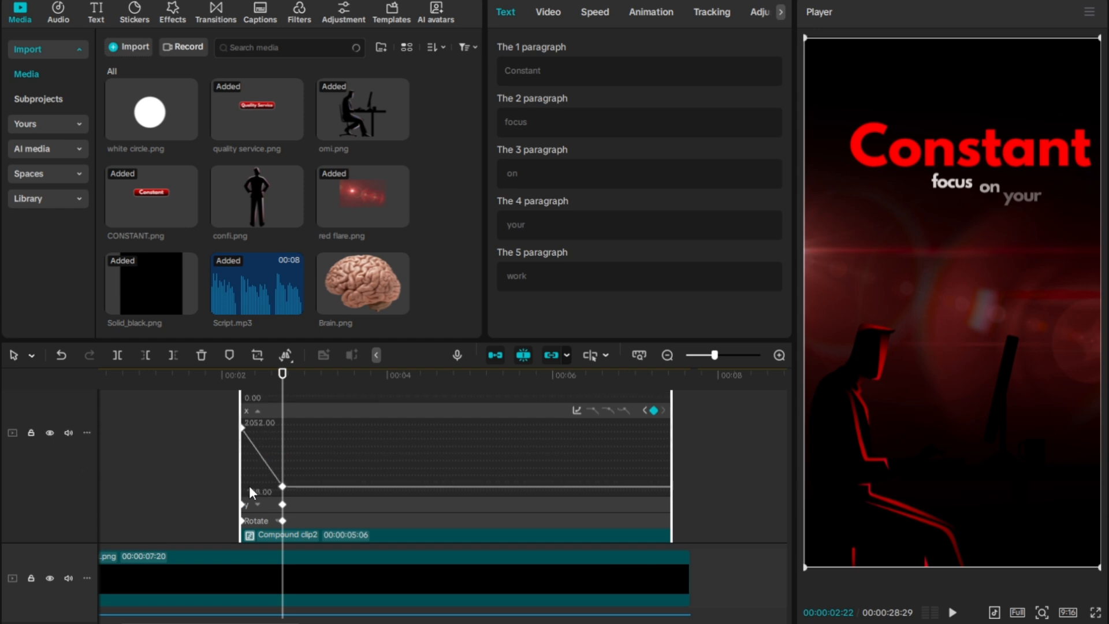
click(270, 460)
click(577, 410)
click(870, 504)
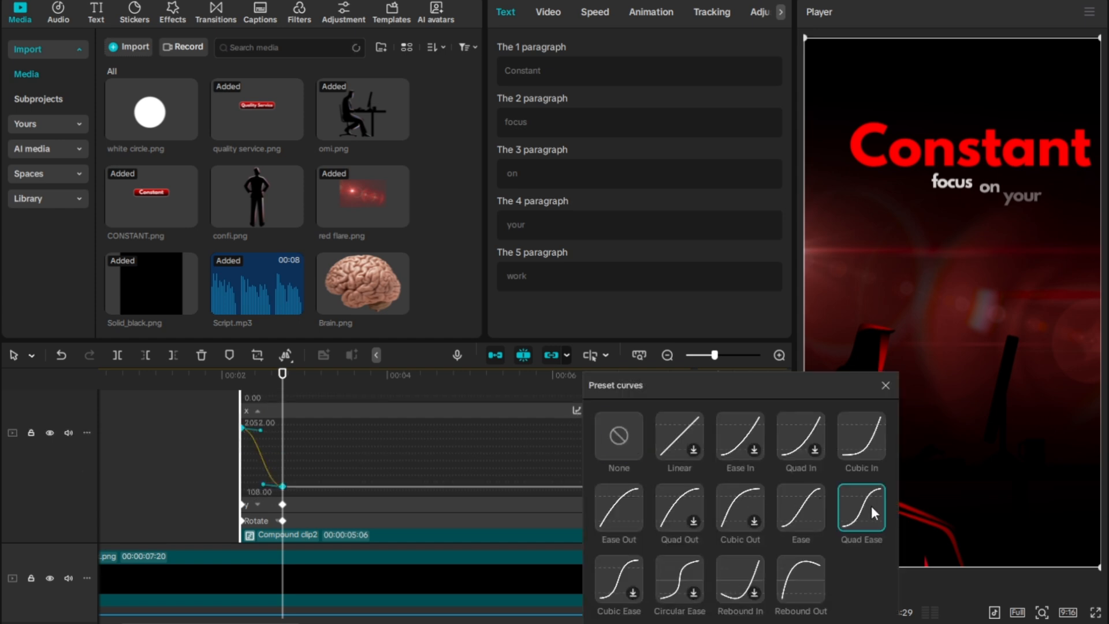
click(884, 385)
- Apply the Quad Ease preset curve to the Y position keyframes of Compound clip2
click(355, 502)
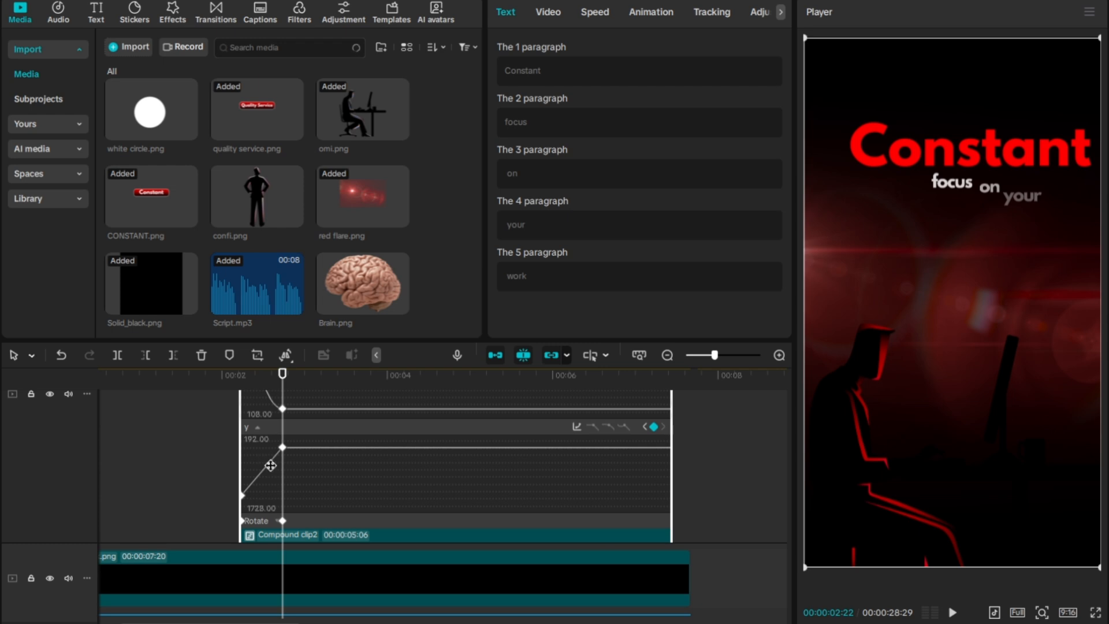
click(578, 427)
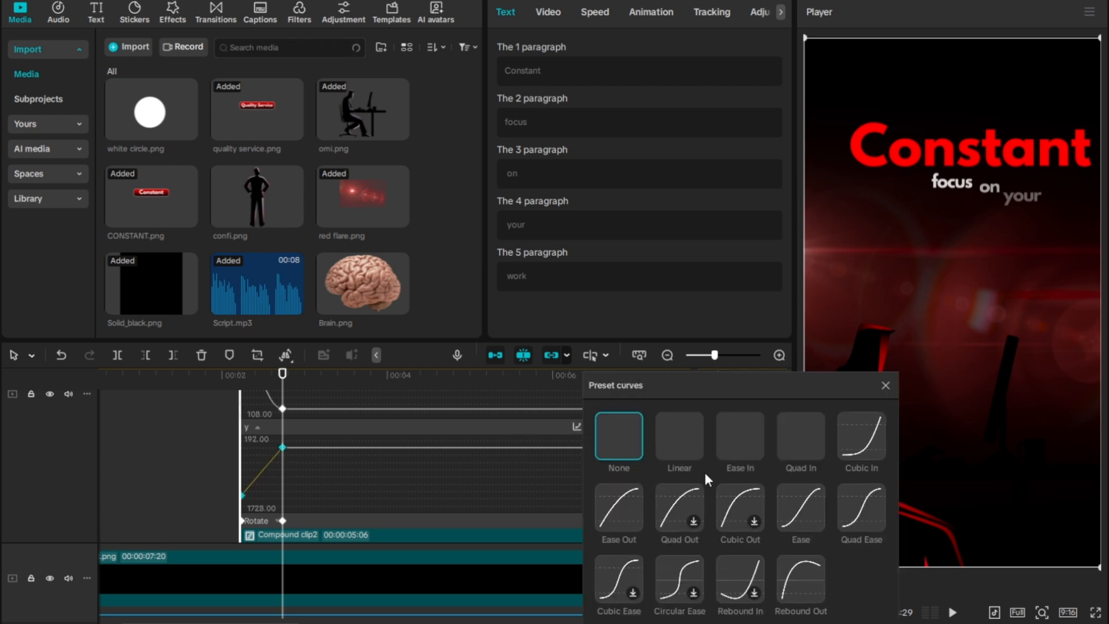
click(857, 496)
click(885, 385)
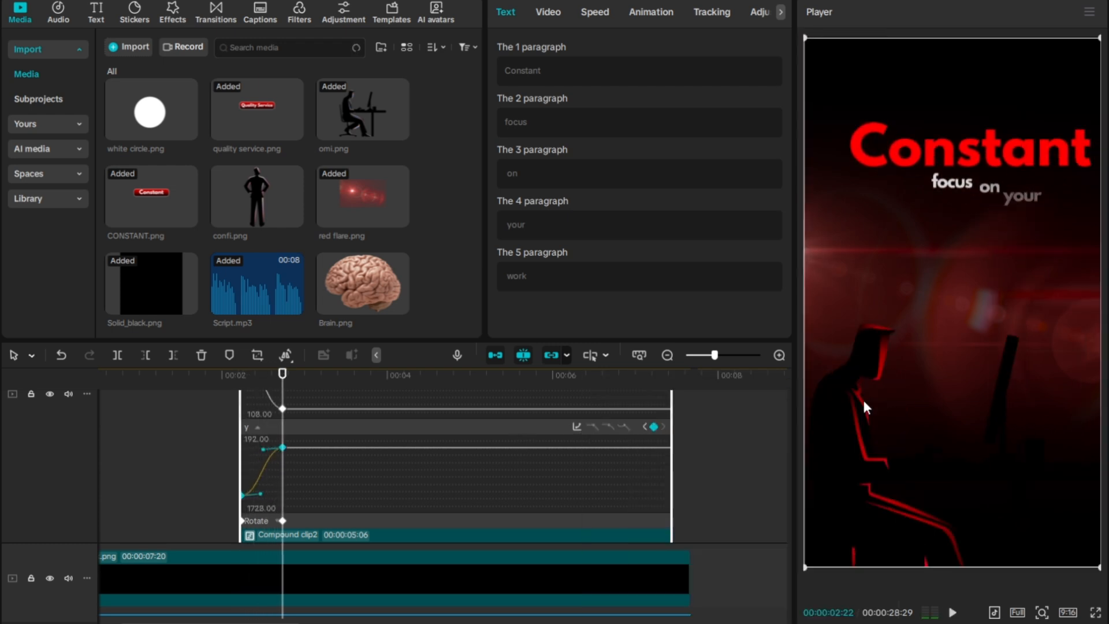
- Collapse the keyframe curves and play back Compound clip2 from its start to check the eased entrance
click(238, 461)
click(244, 407)
key(space)
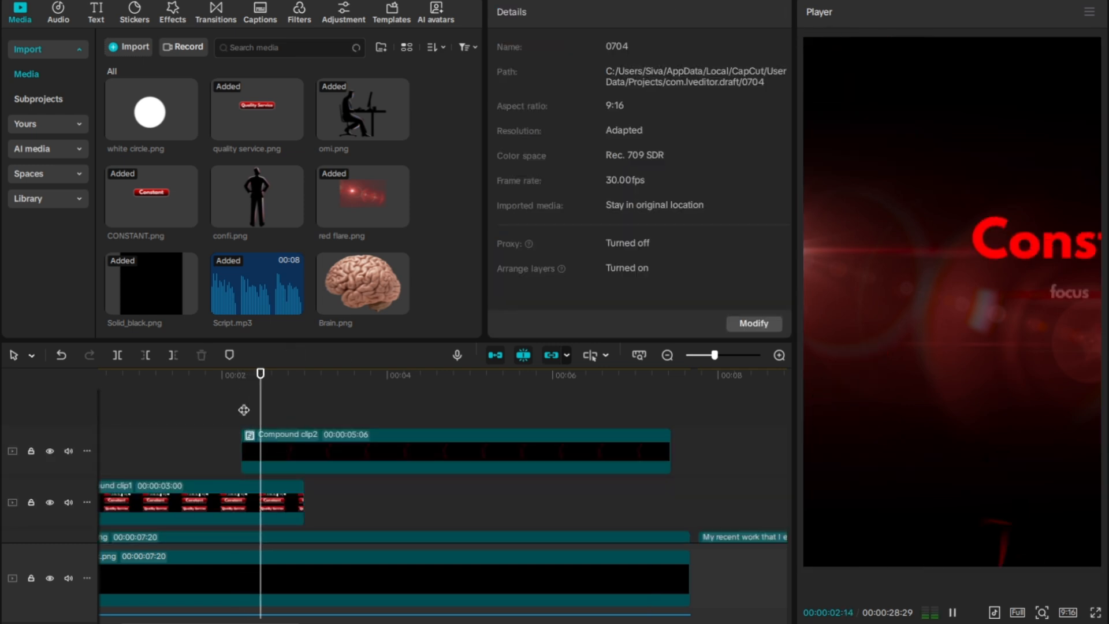
key(space)
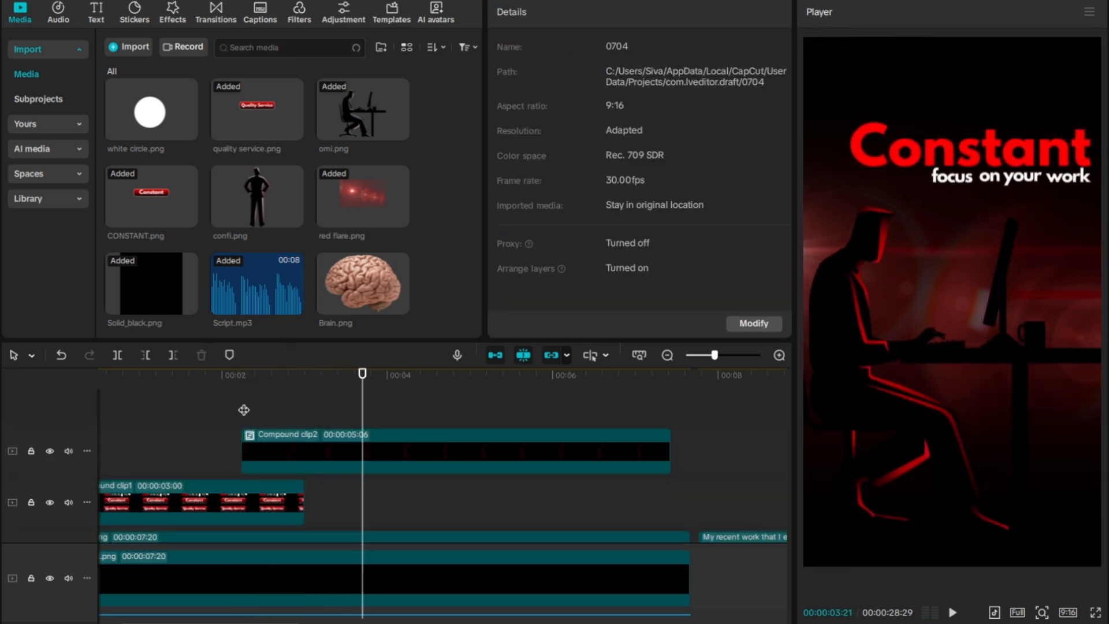
key(space)
click(365, 414)
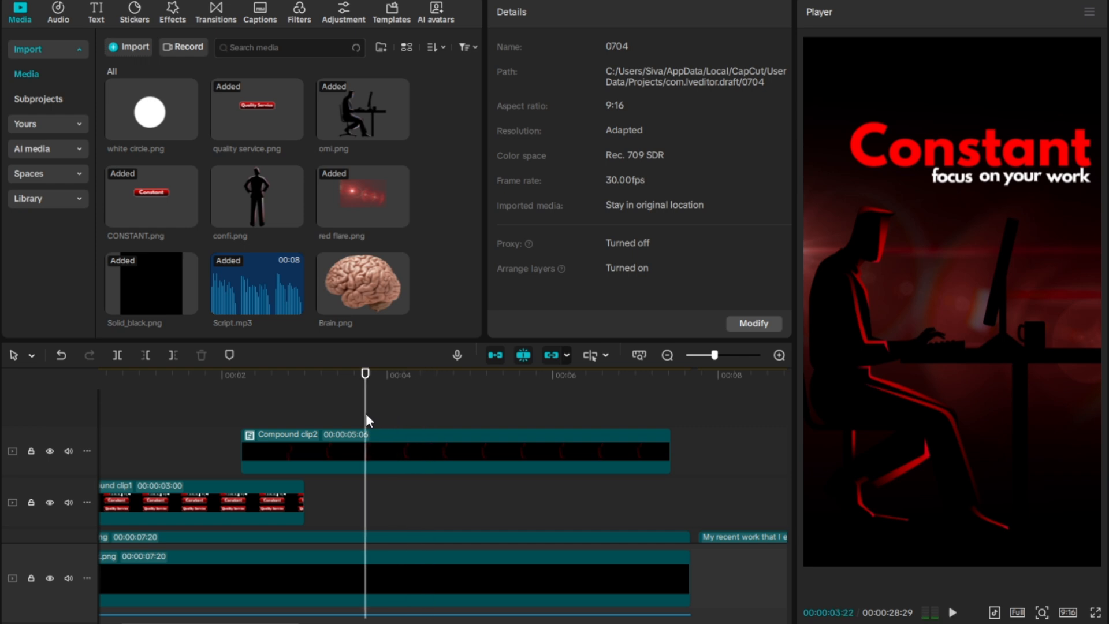
key(space)
key(space)
- Play the reference video from about 00:00:11:04 through its change from the Constant scene to the Stay Consistent brain scene
click(733, 451)
key(space)
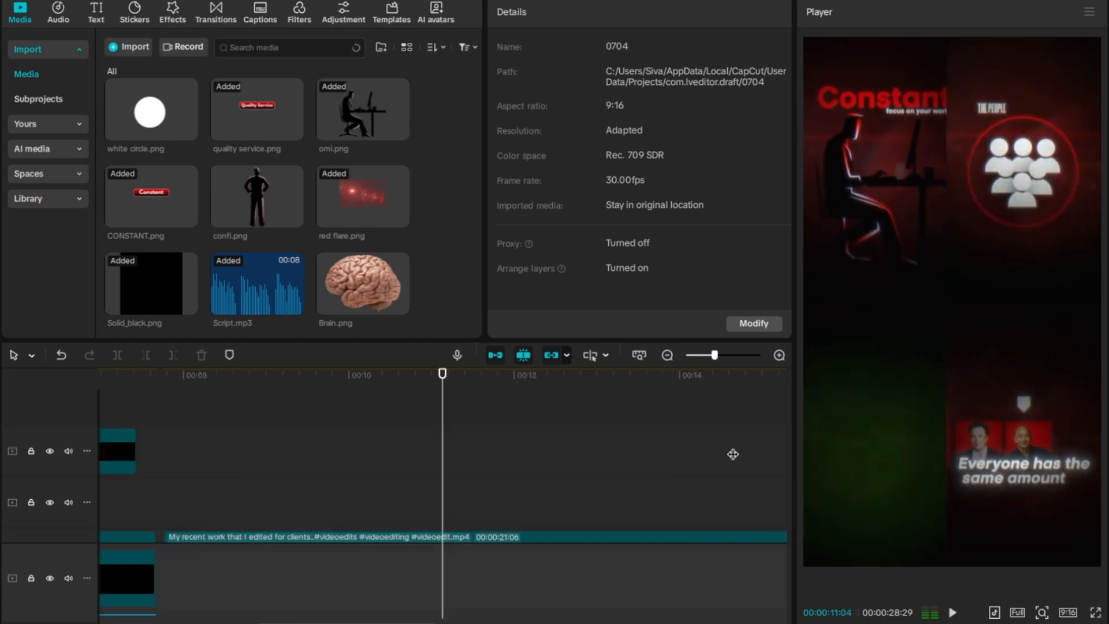
key(space)
key(space)
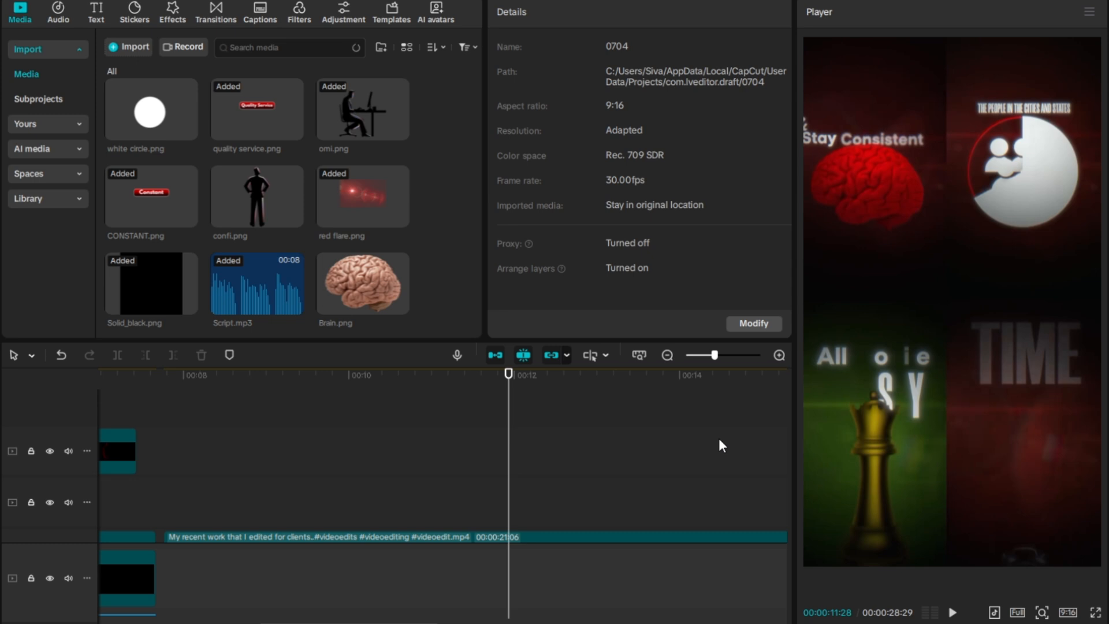
- Go through the reference video frame by frame between 00:00:11:18 and 00:00:12:06 to examine how the silhouette scene gives way to the brain
key(Left)
key(Left)
key(Left)
key(Left)
key(Left)
key(Left)
key(Left)
key(Left)
key(Left)
key(Left)
key(Left)
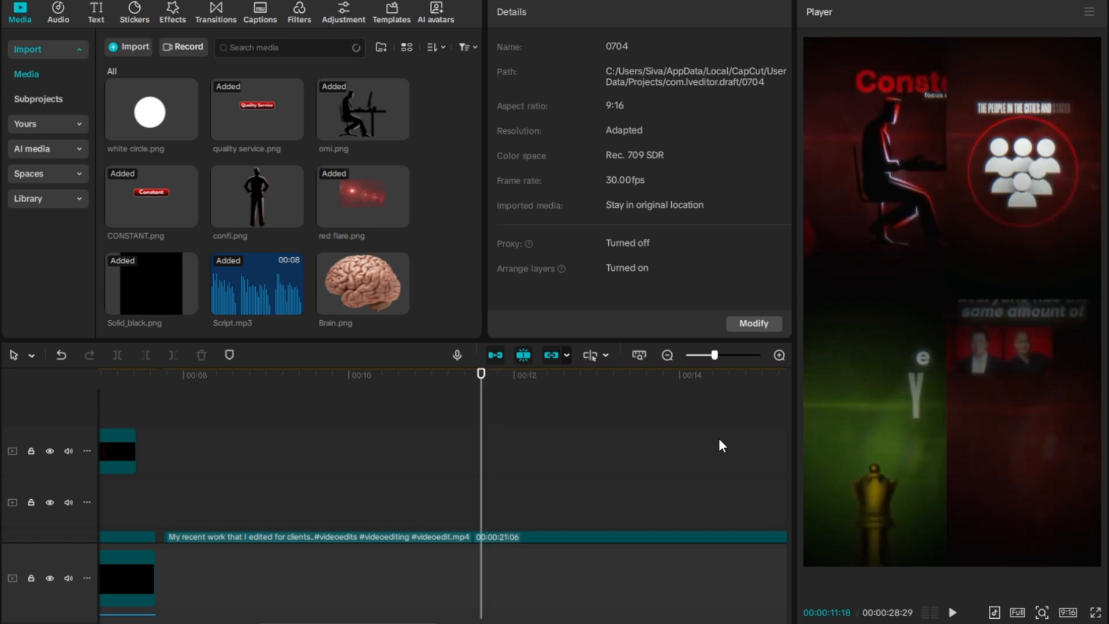
key(Right)
key(Right)
key(Right)
key(Right)
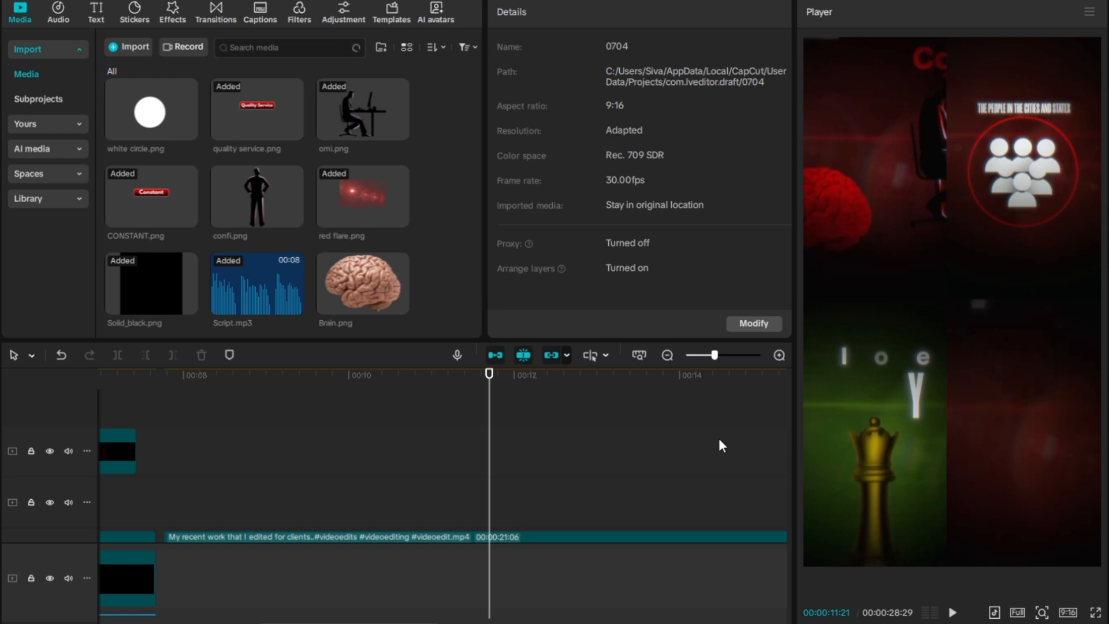
key(Right)
key(Right)
key(Right)
key(Right)
key(Right)
key(Right)
key(Right)
key(Right)
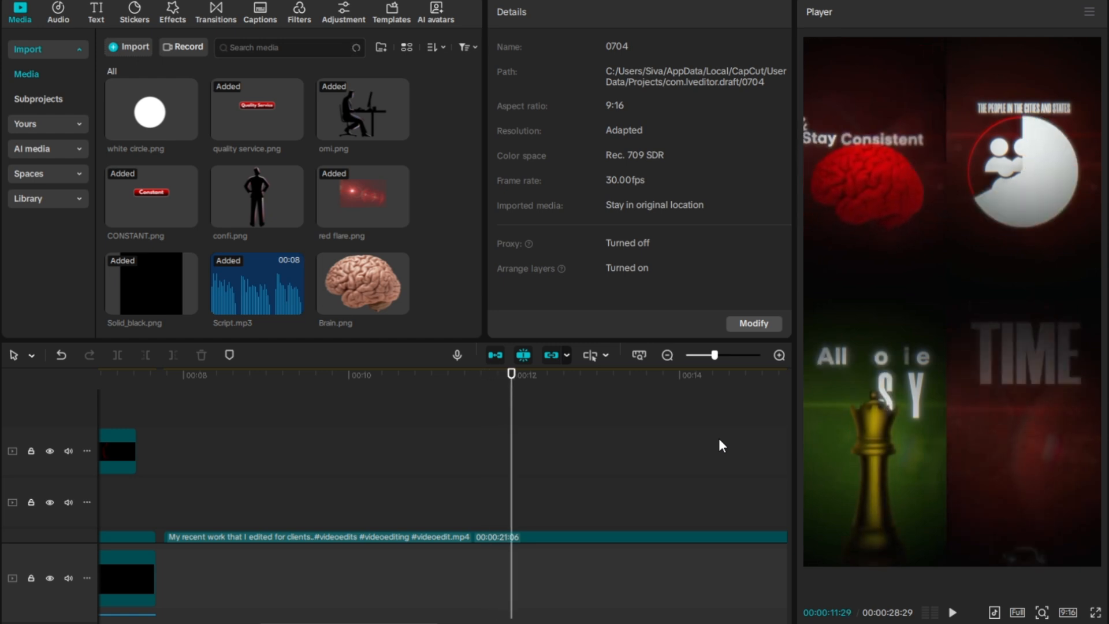
key(Right)
key(Right)
key(Right)
key(Right)
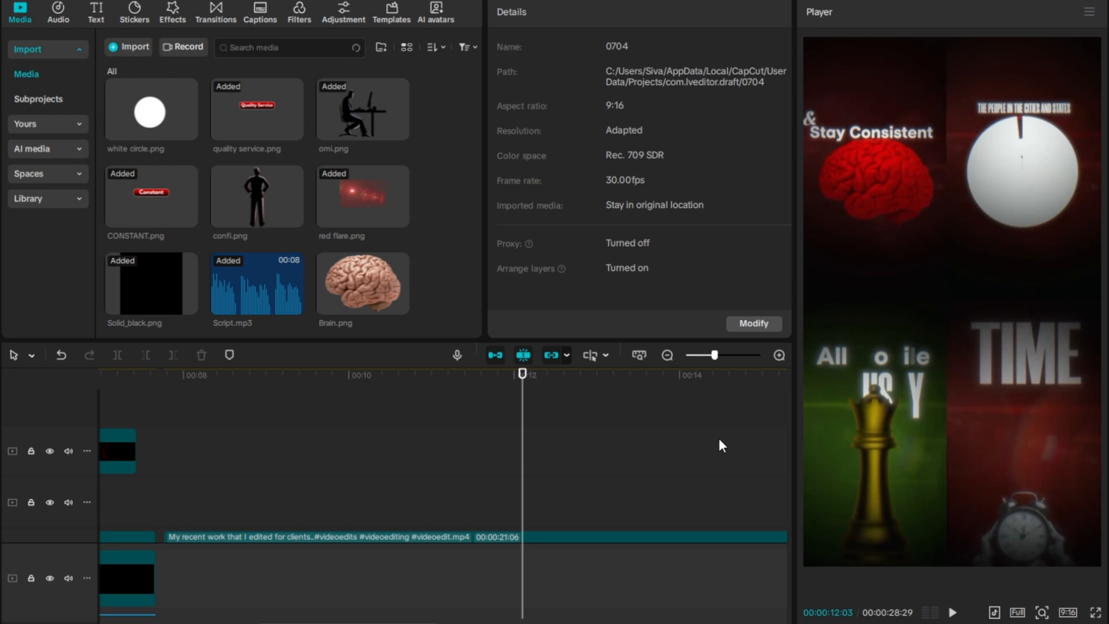
key(Right)
key(Right)
key(Right)
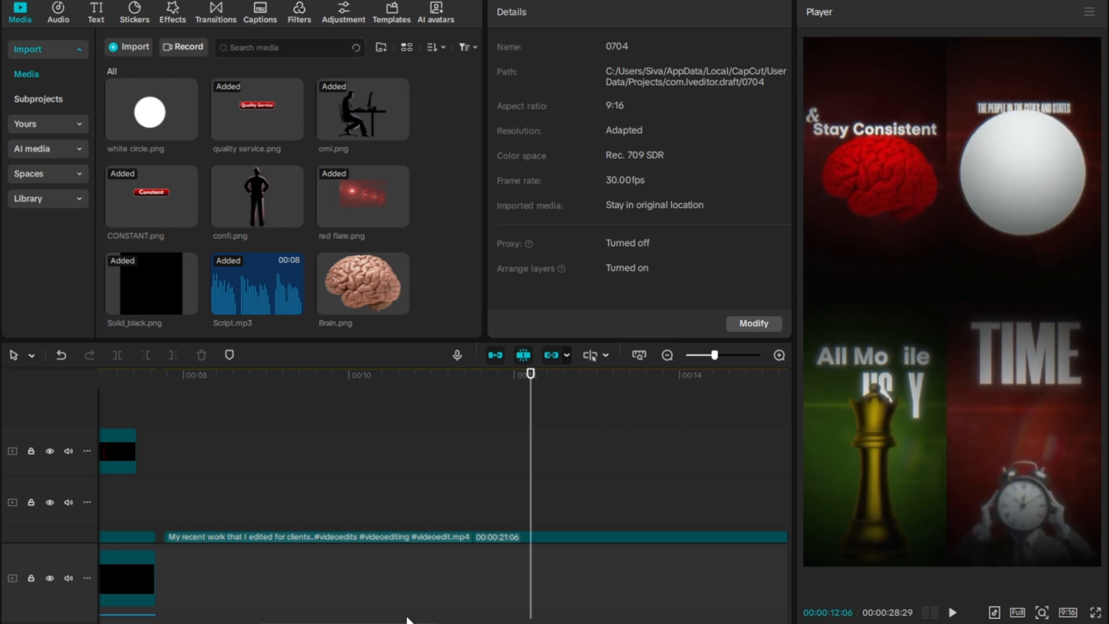
- Play the section around 00:00:03:21 against the script audio to judge the exit timing, and place the playhead at 00:00:03:24
drag(407, 623, 291, 623)
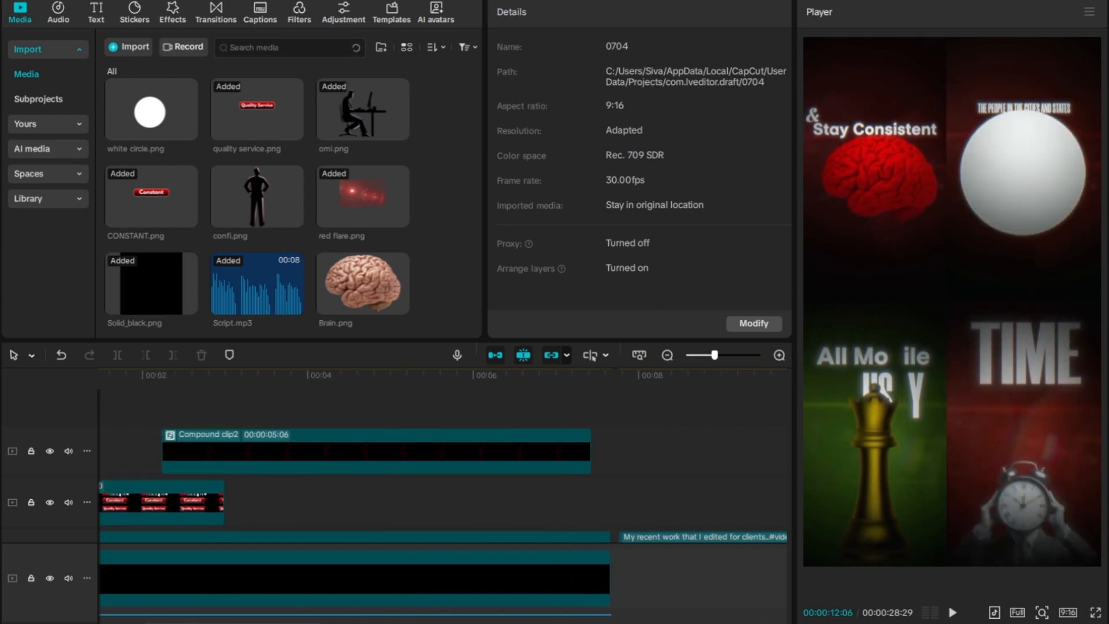
click(282, 395)
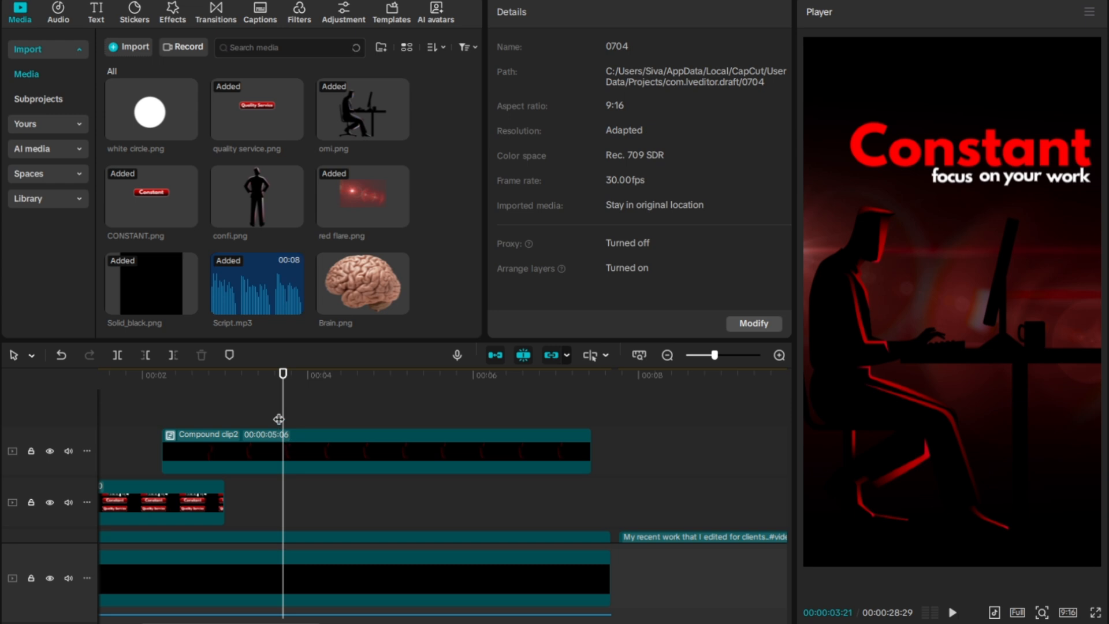
key(space)
scroll(280, 428, down, 2)
key(space)
click(278, 414)
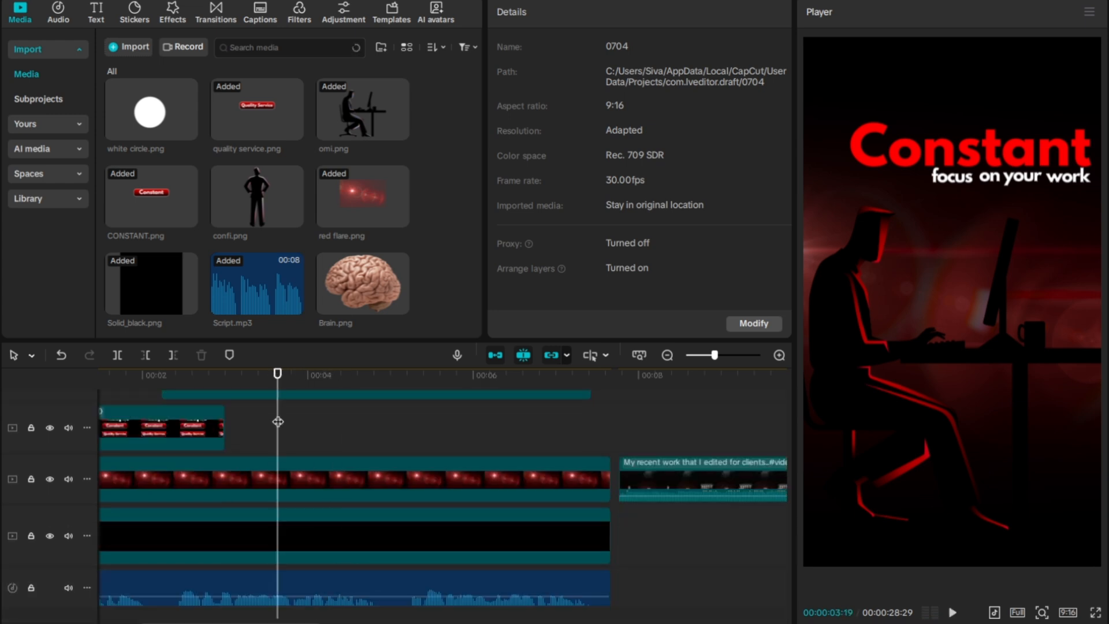
key(space)
click(282, 414)
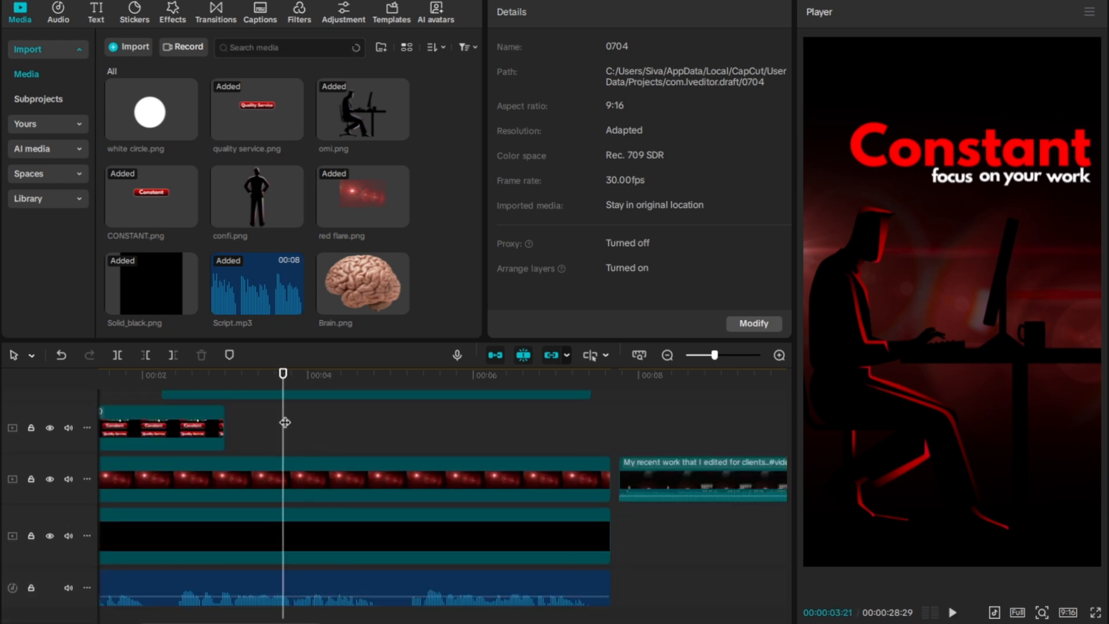
key(space)
key(space)
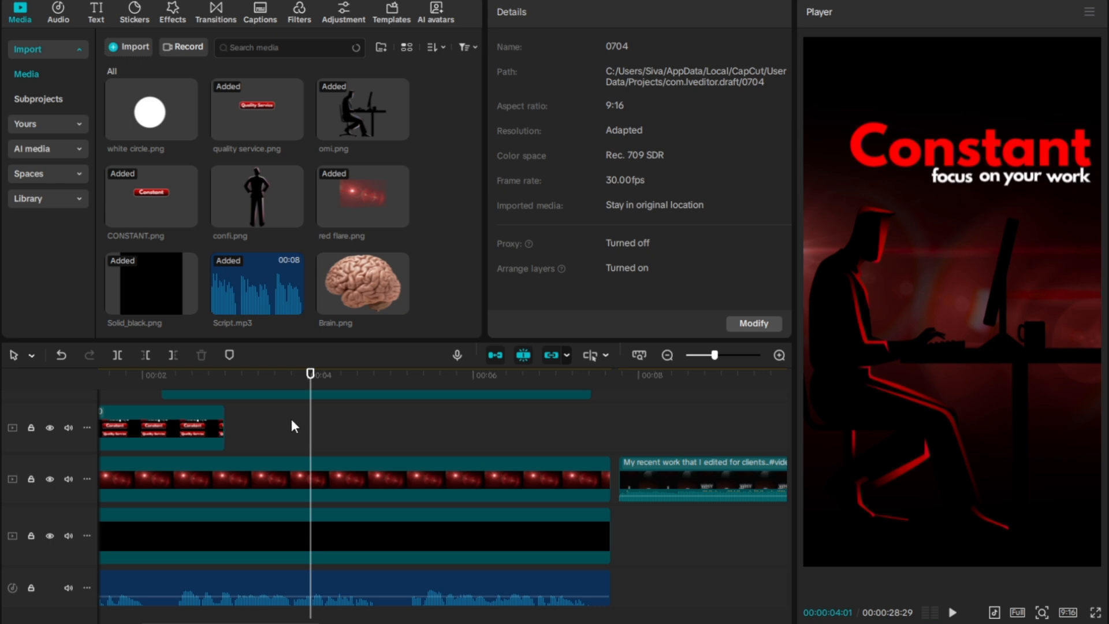
click(291, 426)
scroll(291, 428, up, 2)
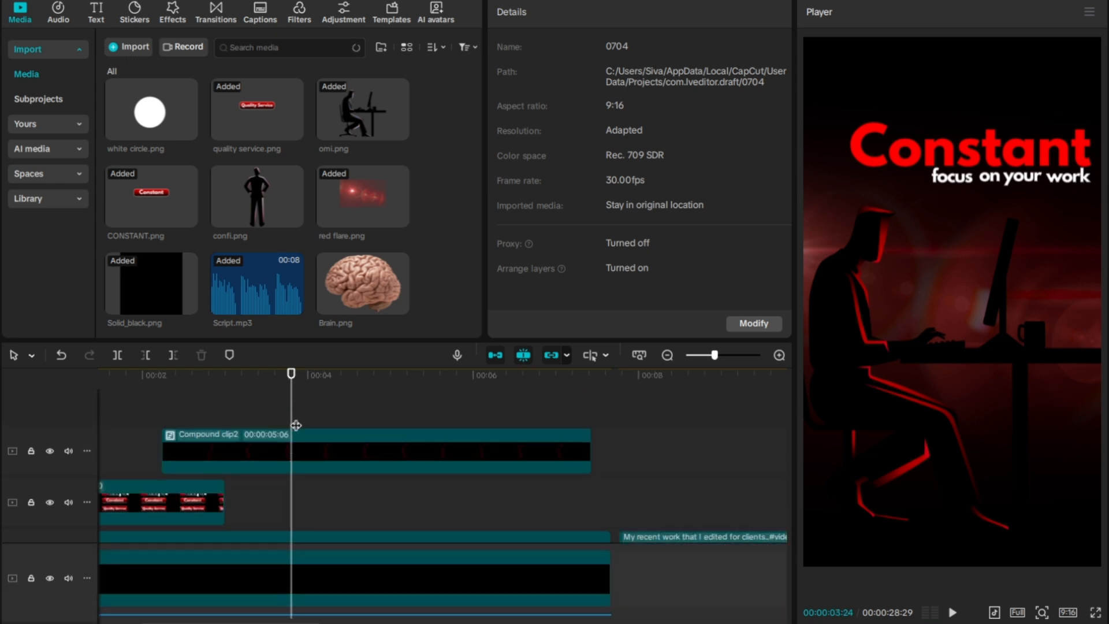
- Add a Transform keyframe to Compound clip2 at 00:00:03:22 to mark the start of its exit
key(Left)
key(Left)
click(292, 442)
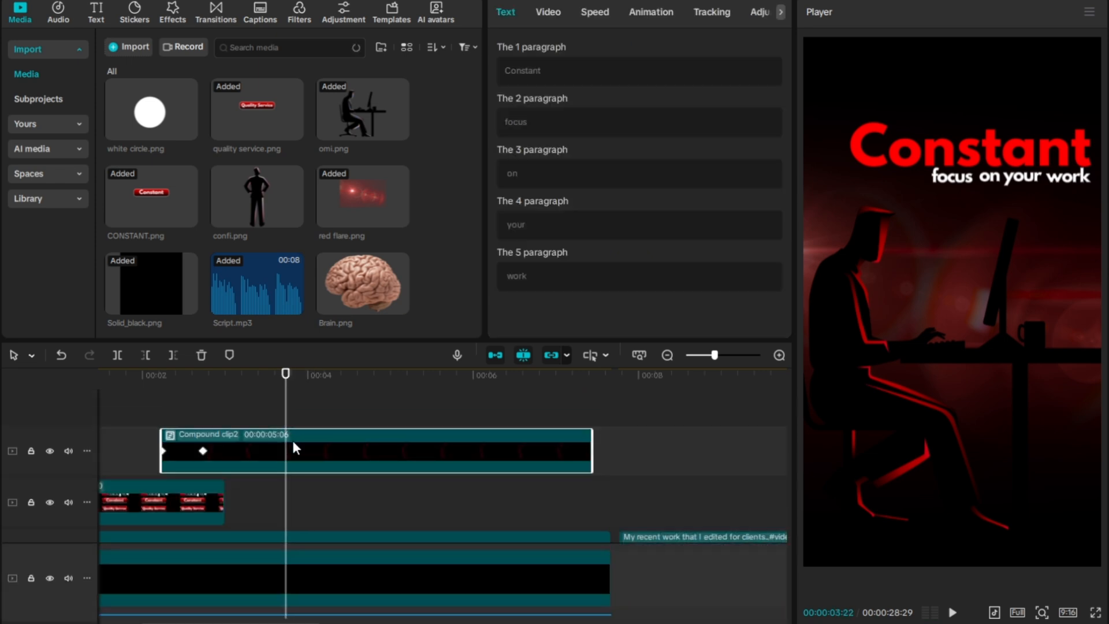
click(548, 12)
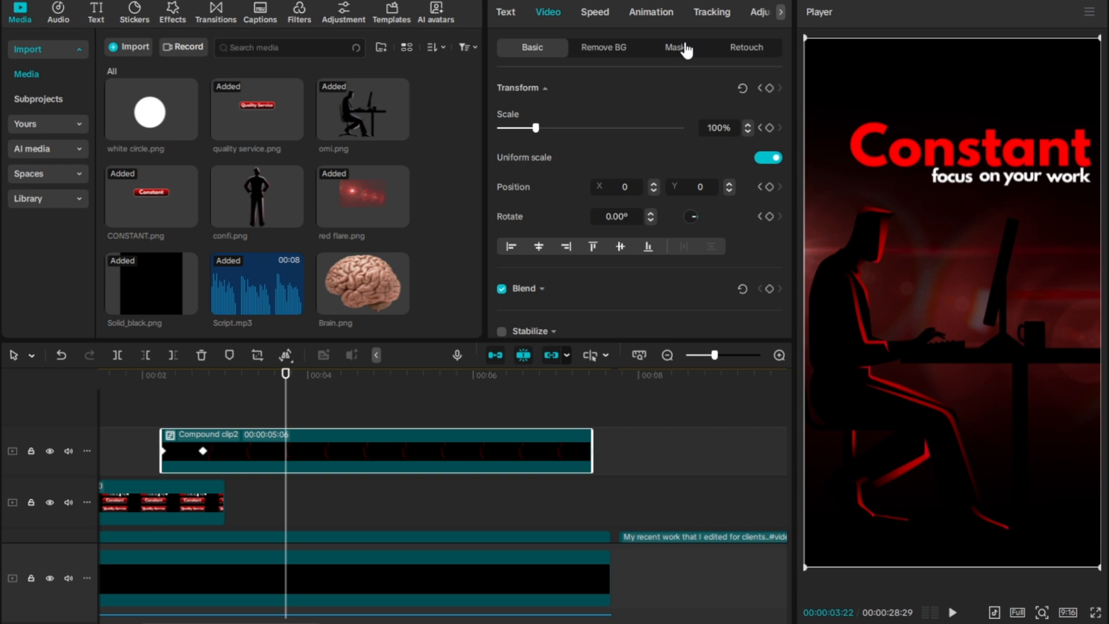
click(769, 88)
- Add a Transform keyframe to Compound clip2 at 00:00:04:07 and shift the clip partly past the frame's right edge
key(Right)
key(Right)
key(Right)
key(Right)
key(Right)
key(Right)
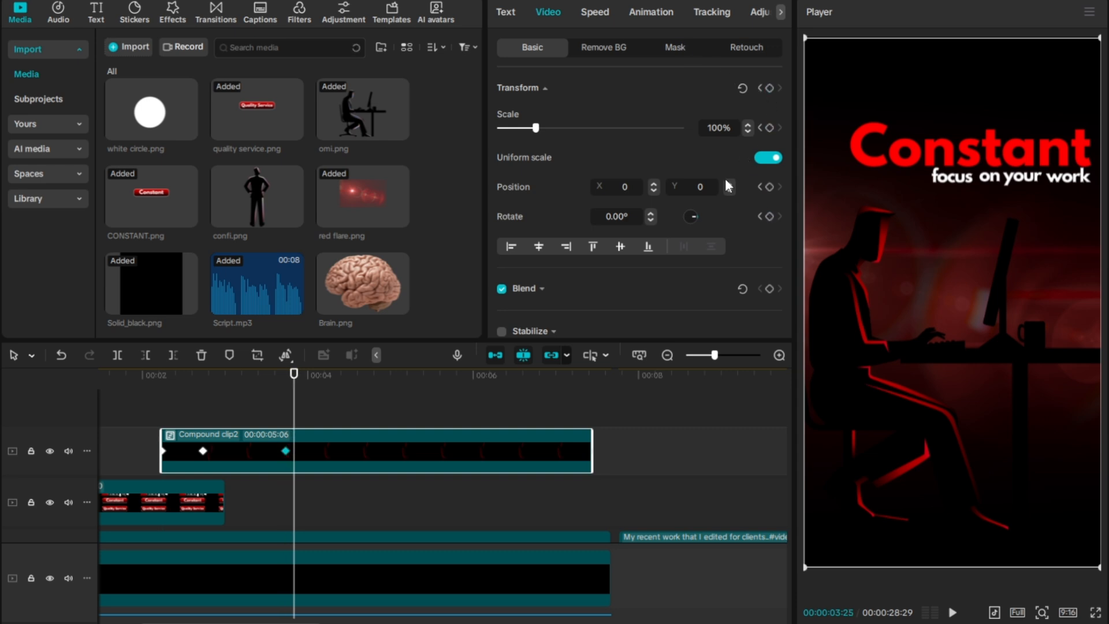
key(Right)
key(Right)
key(Right)
key(Right)
key(Right)
key(Right)
key(Right)
key(Right)
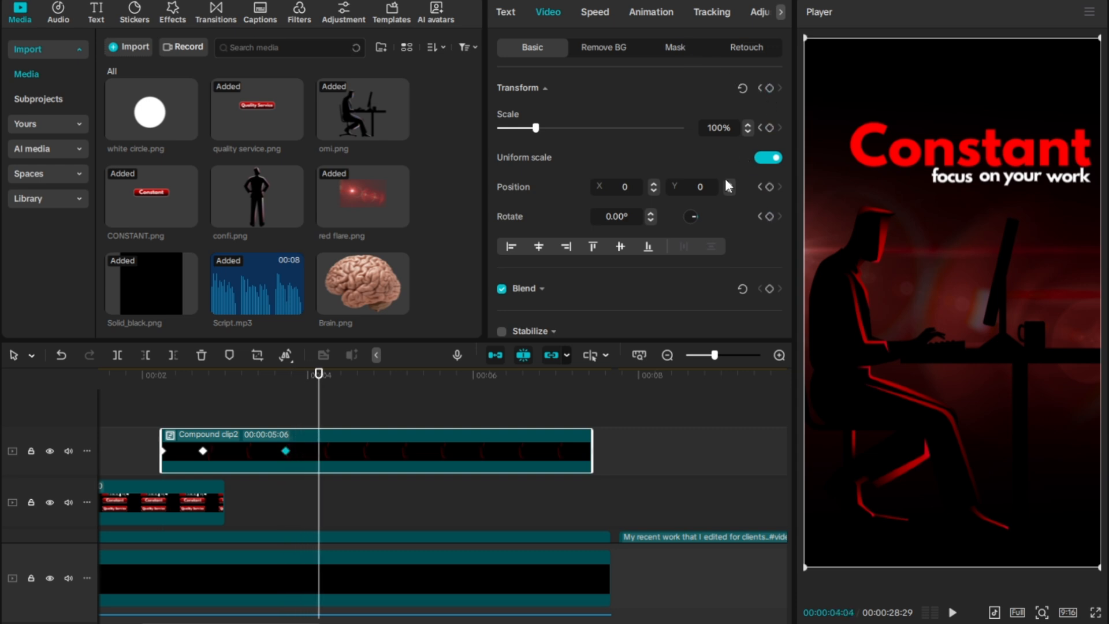
key(Right)
key(Right)
key(Left)
key(Left)
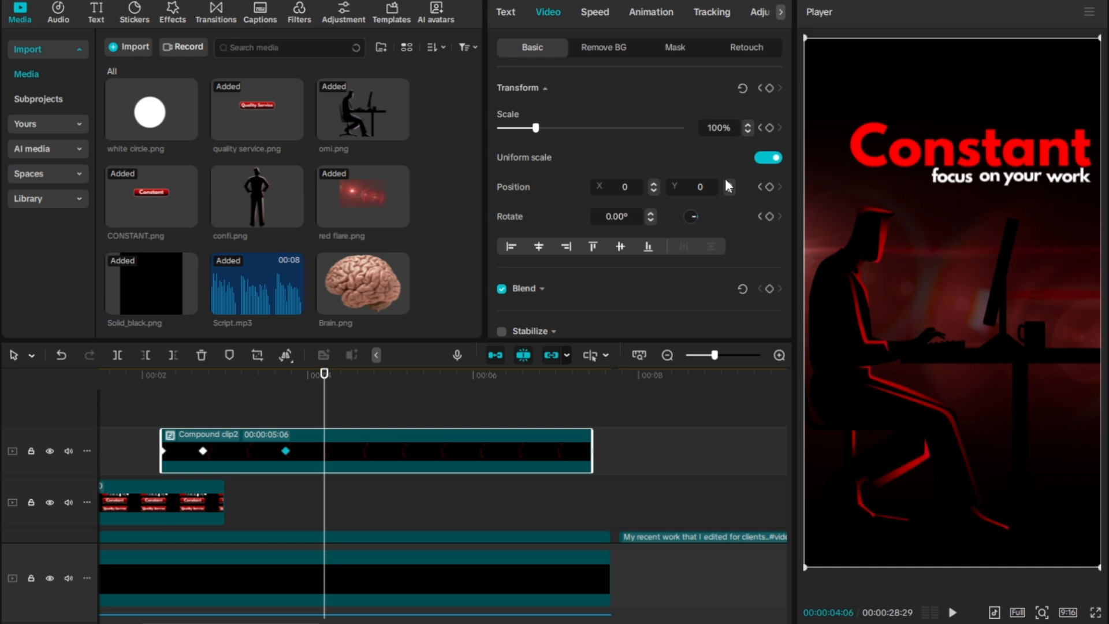
key(Right)
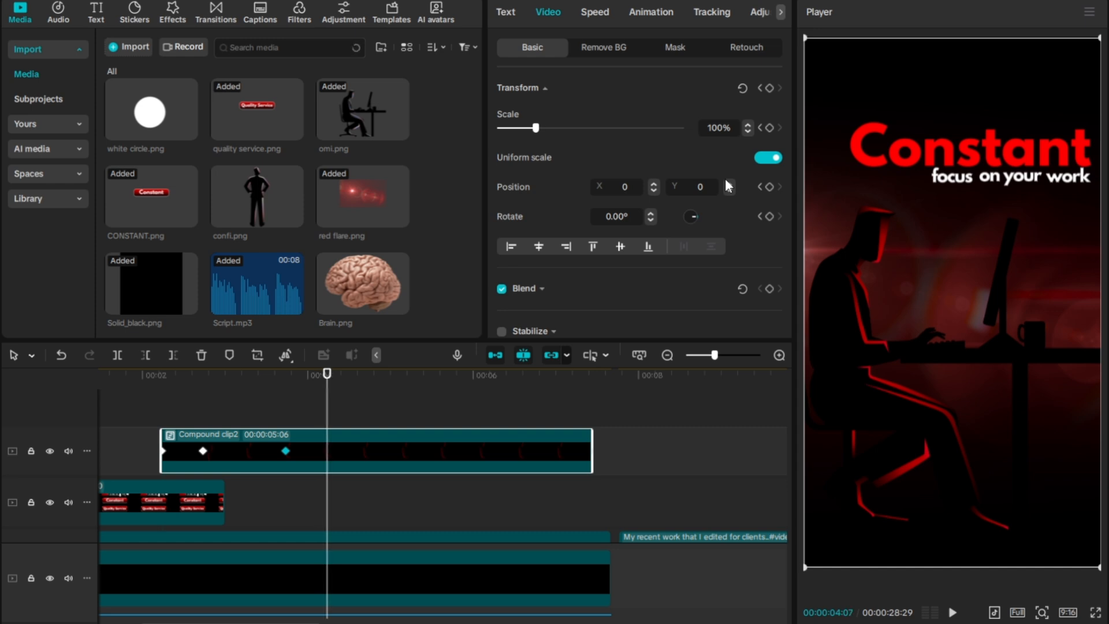
click(770, 88)
scroll(924, 298, up, 5)
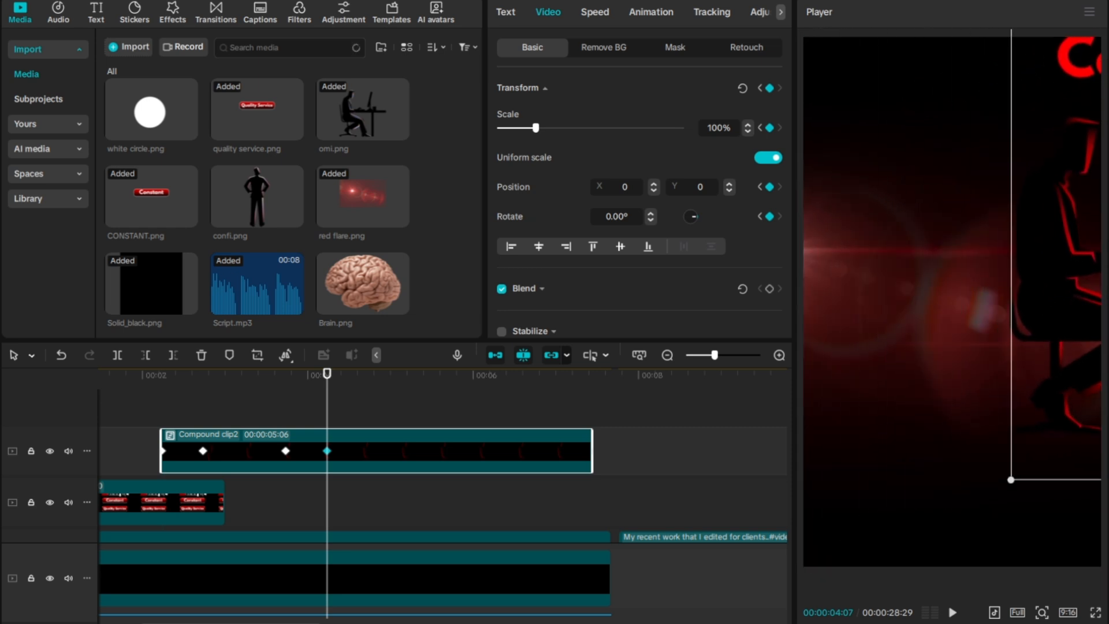
- Move Compound clip2 beyond the frame's right edge to about X 2160, Y 1119, undoing the accidental shift of the red flare
drag(1034, 254, 1084, 268)
key(ctrl+z)
key(ctrl+z)
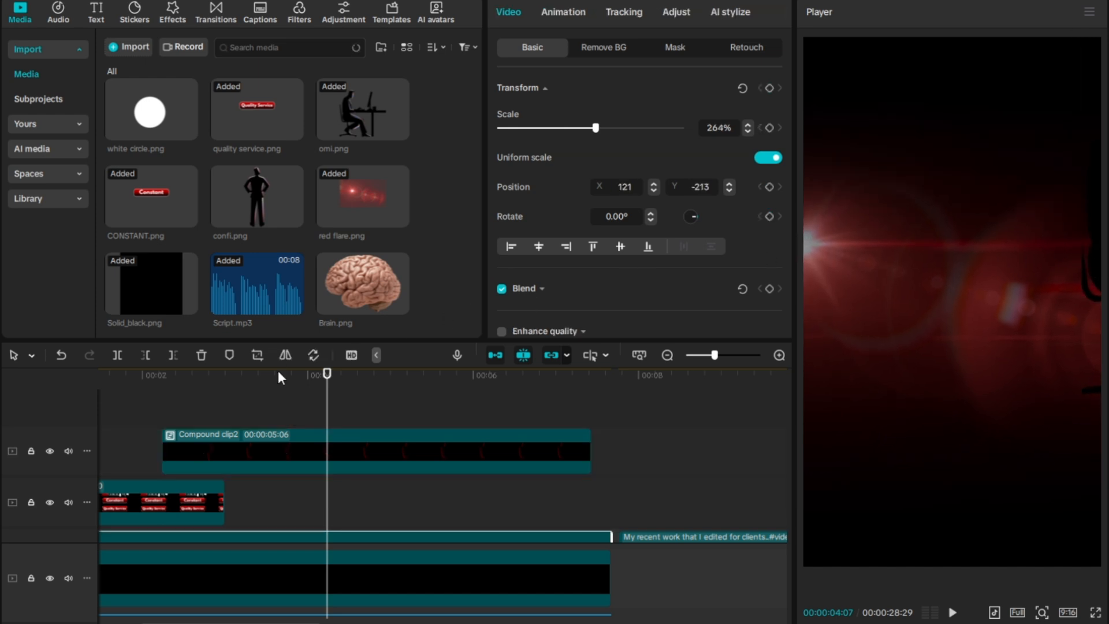
click(61, 355)
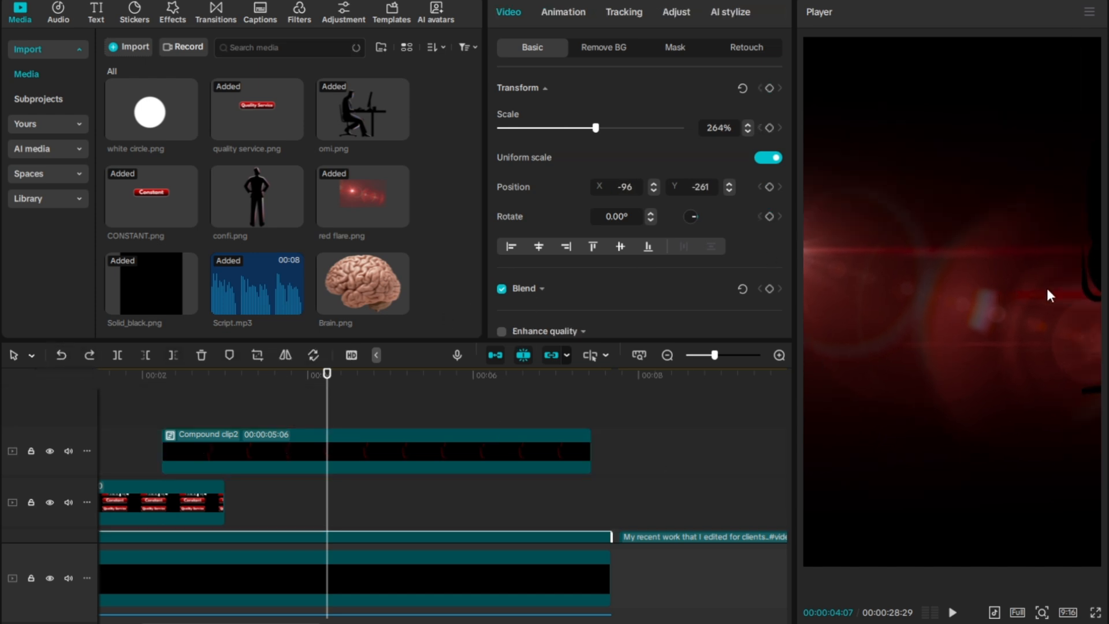
click(906, 324)
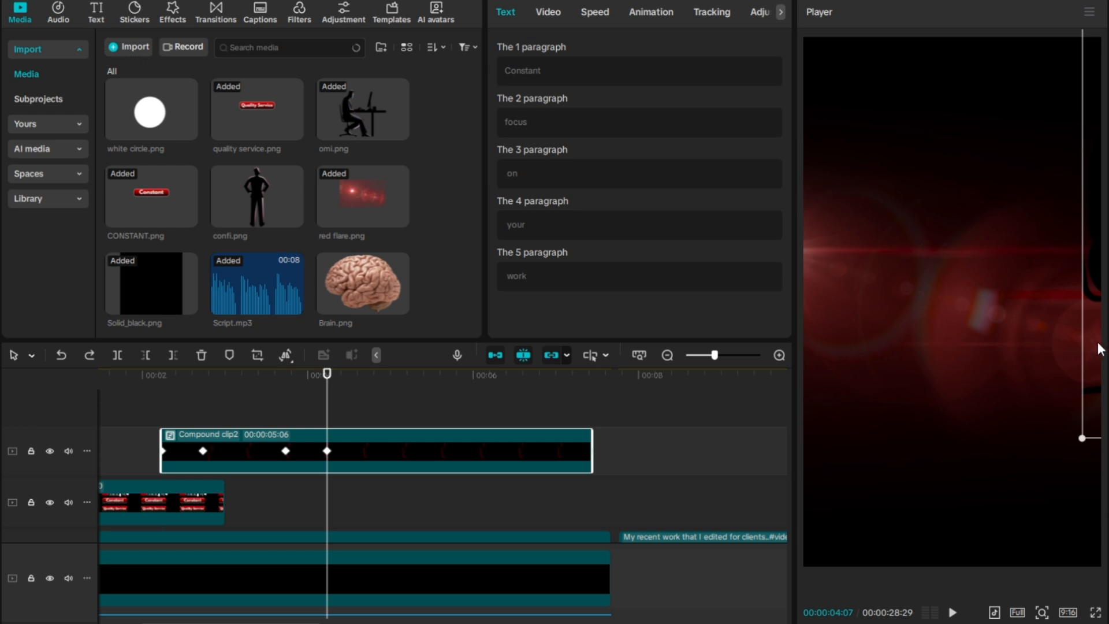
drag(1098, 354, 1106, 404)
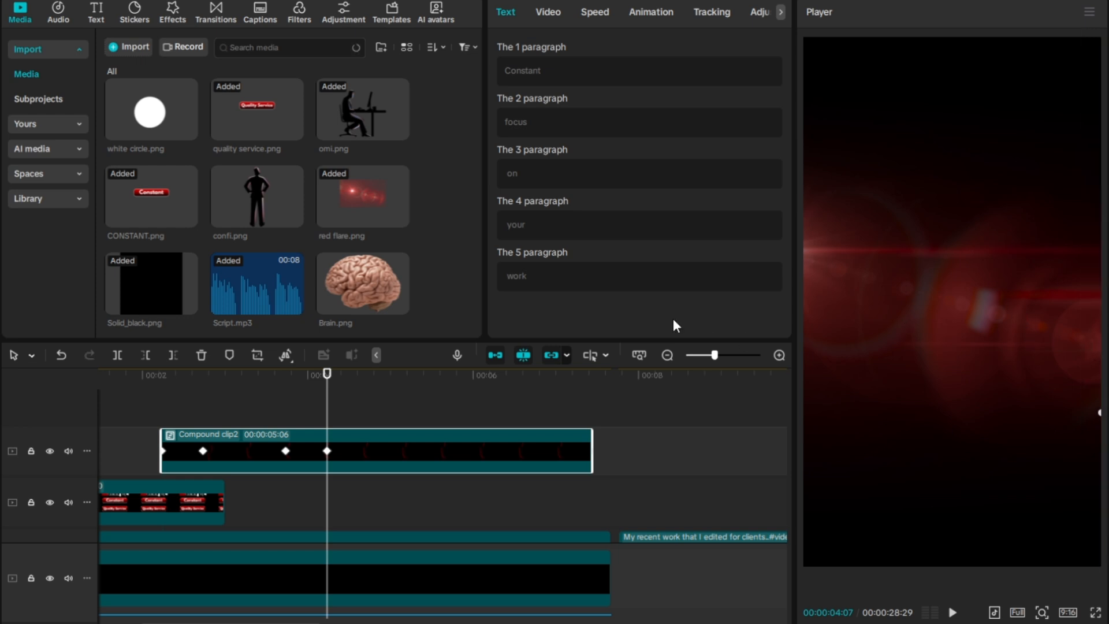
- Enlarge Compound clip2 to 109% at the exit keyframe and shift it to about X 2293, Y 1111
click(550, 12)
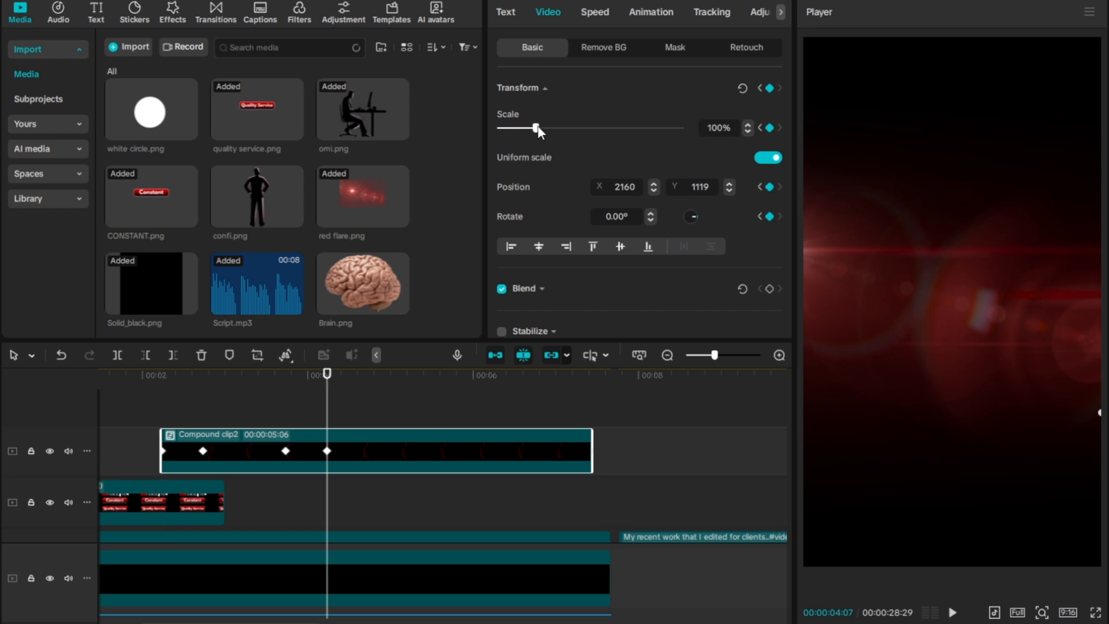
drag(537, 126, 540, 126)
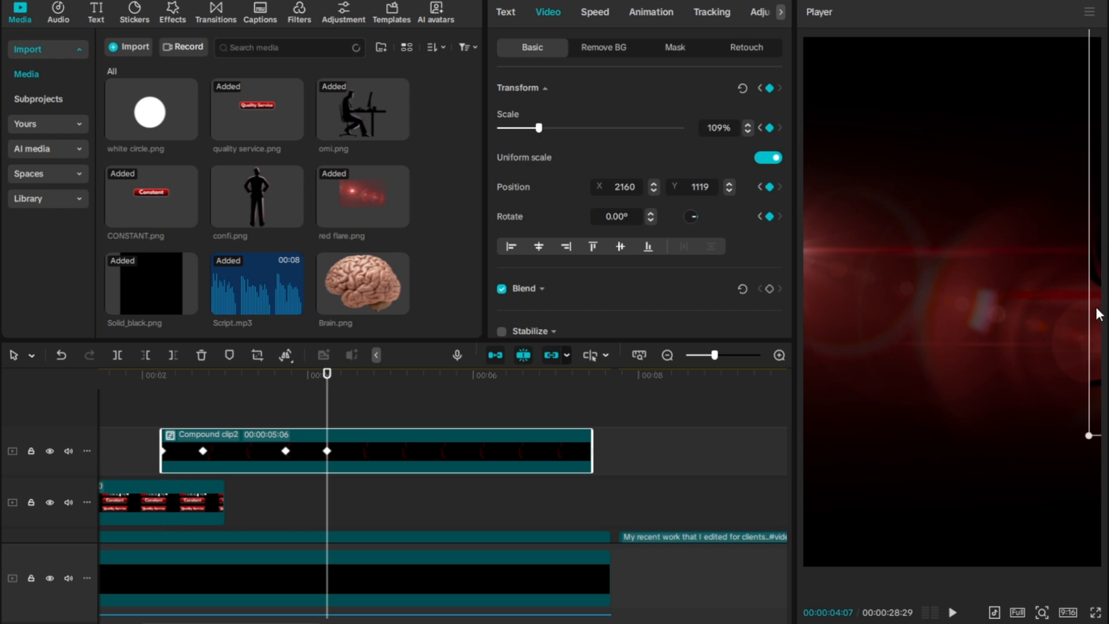
drag(1097, 309, 1103, 309)
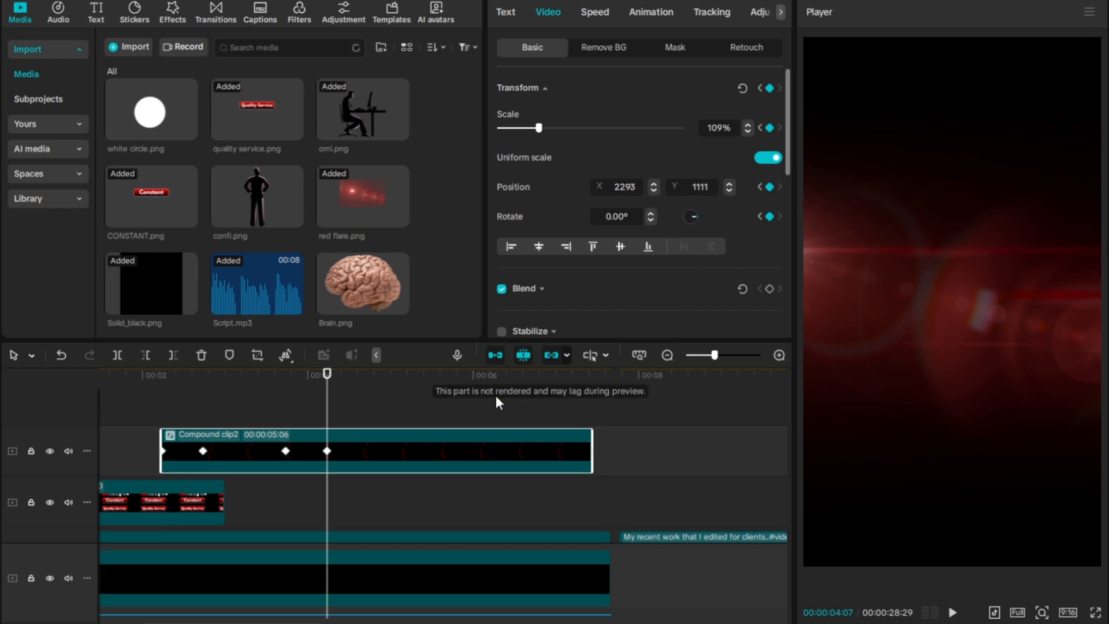
- Show Compound clip2's keyframe curves and apply the Quad Ease preset to the exit segment of its Y position
click(327, 452)
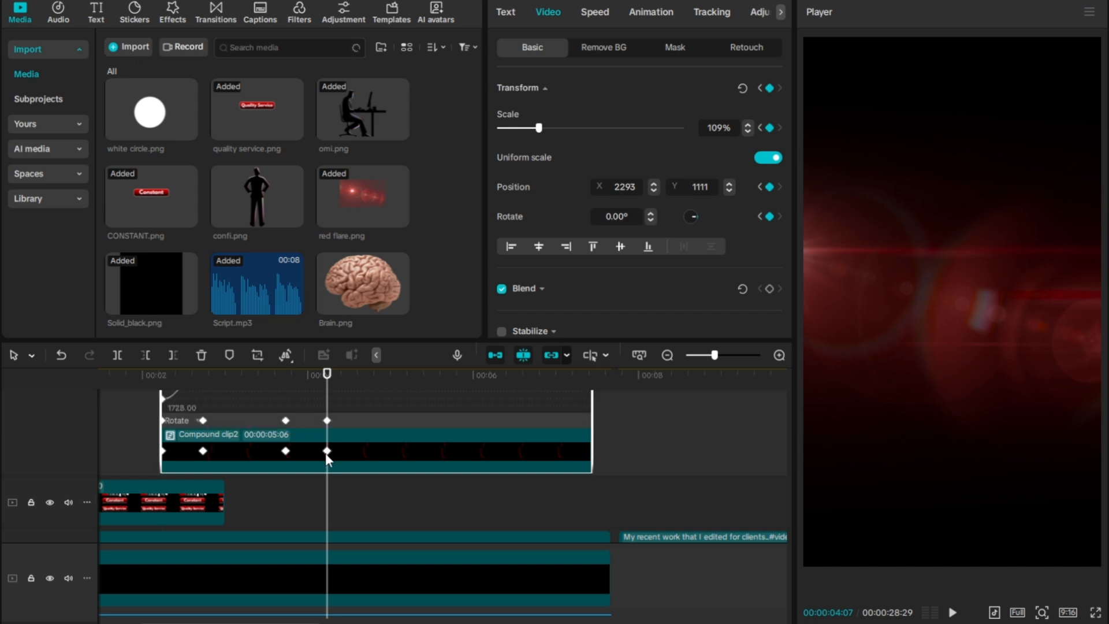
click(310, 431)
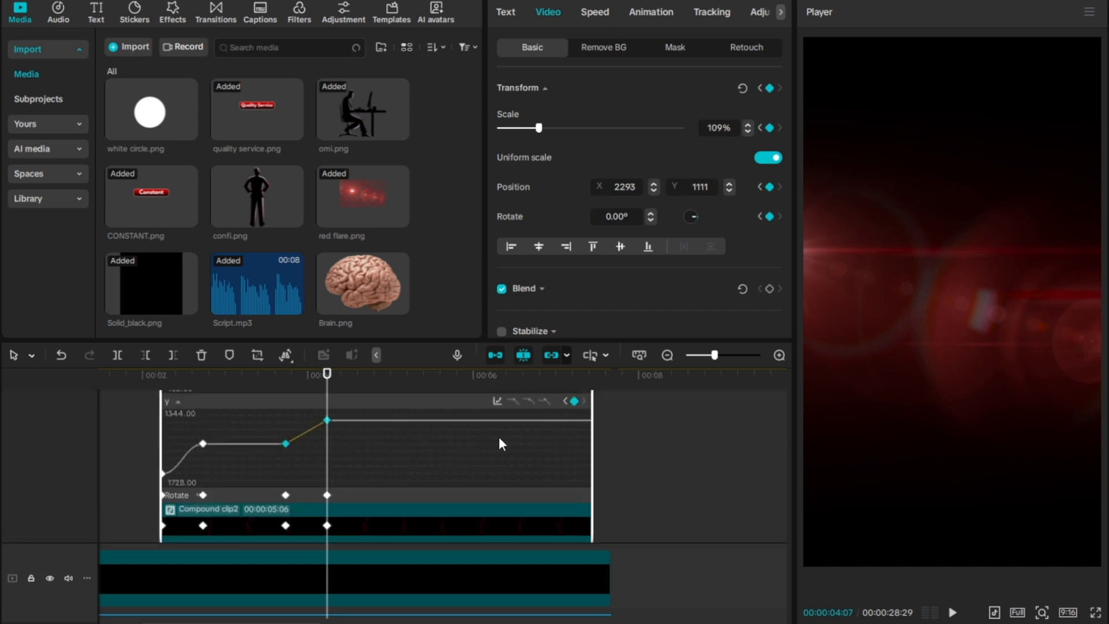
click(497, 401)
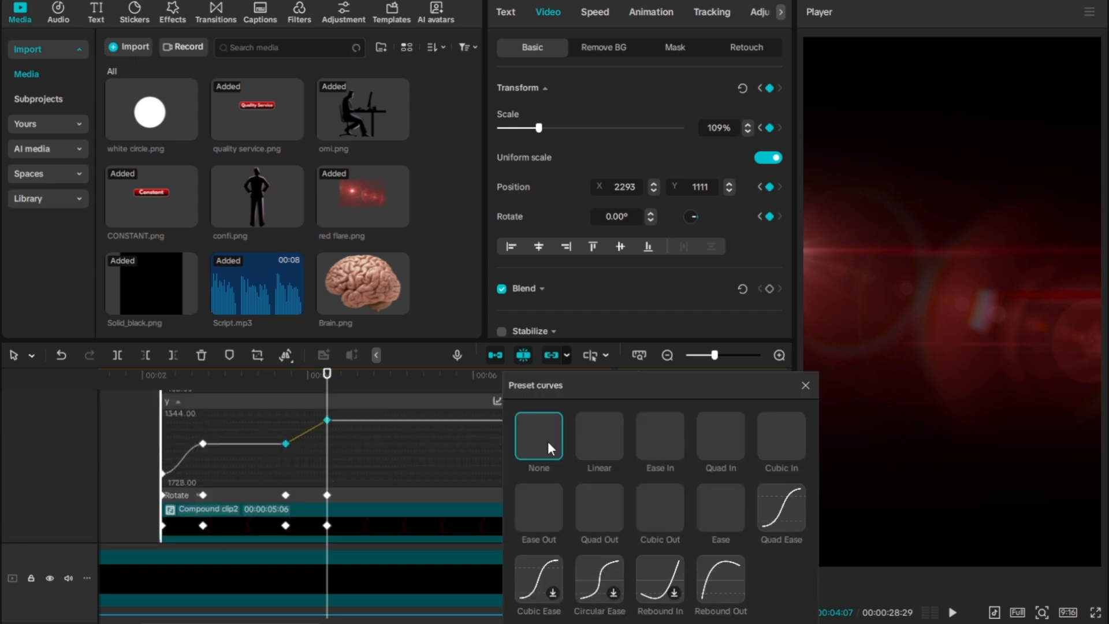
click(763, 511)
scroll(310, 491, down, 2)
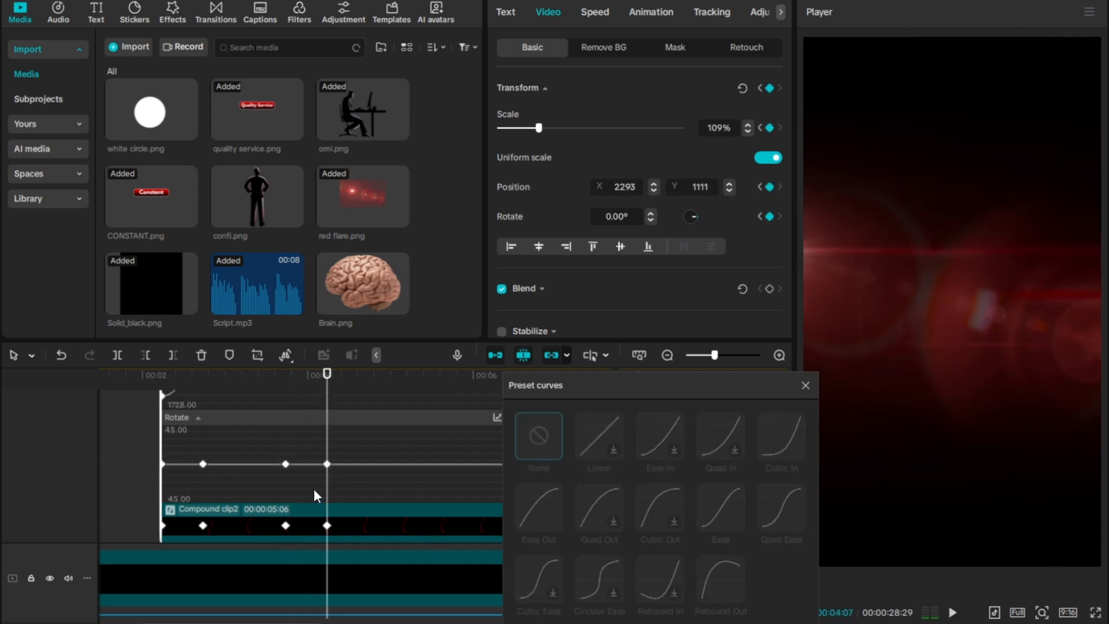
- Apply the Quad Ease preset to the exit segment of Compound clip2's X position curve
scroll(316, 485, up, 1)
scroll(304, 438, up, 5)
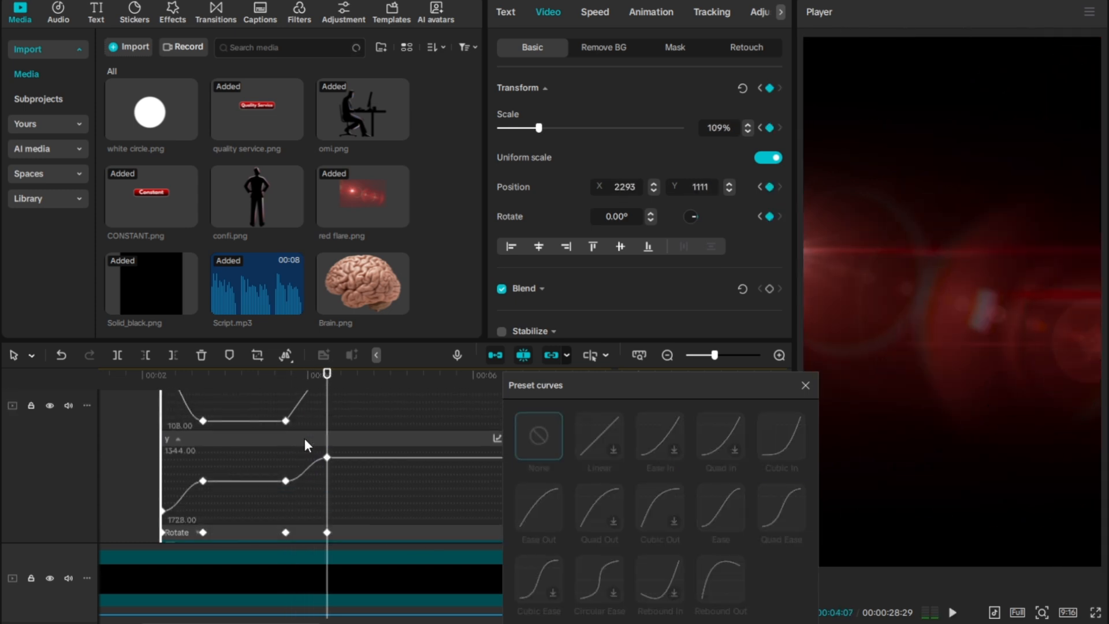
scroll(304, 445, up, 4)
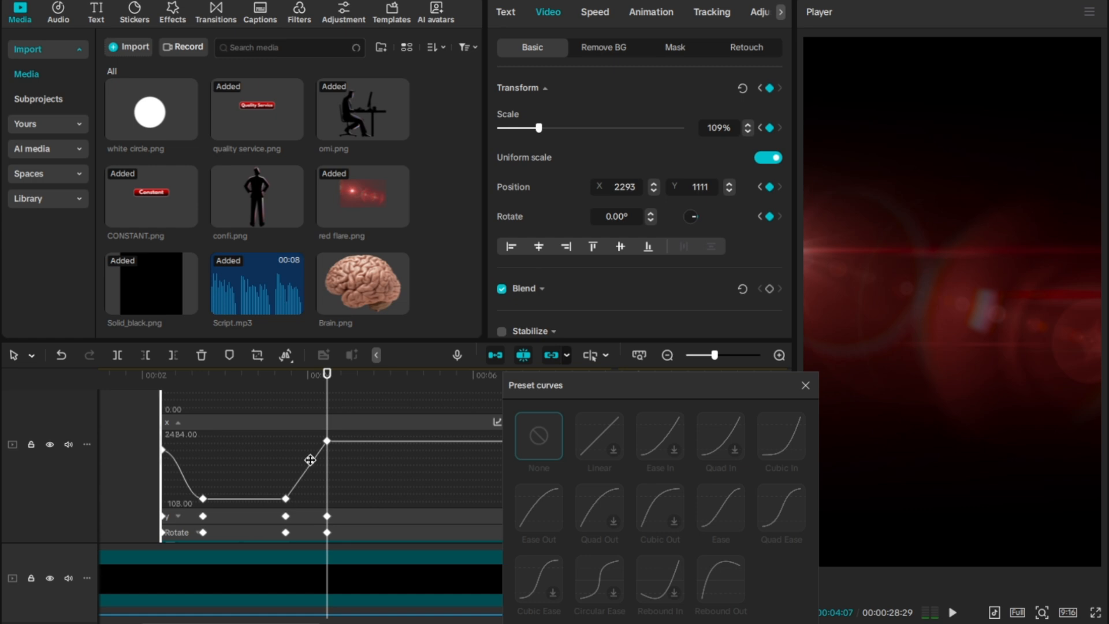
click(307, 468)
click(776, 497)
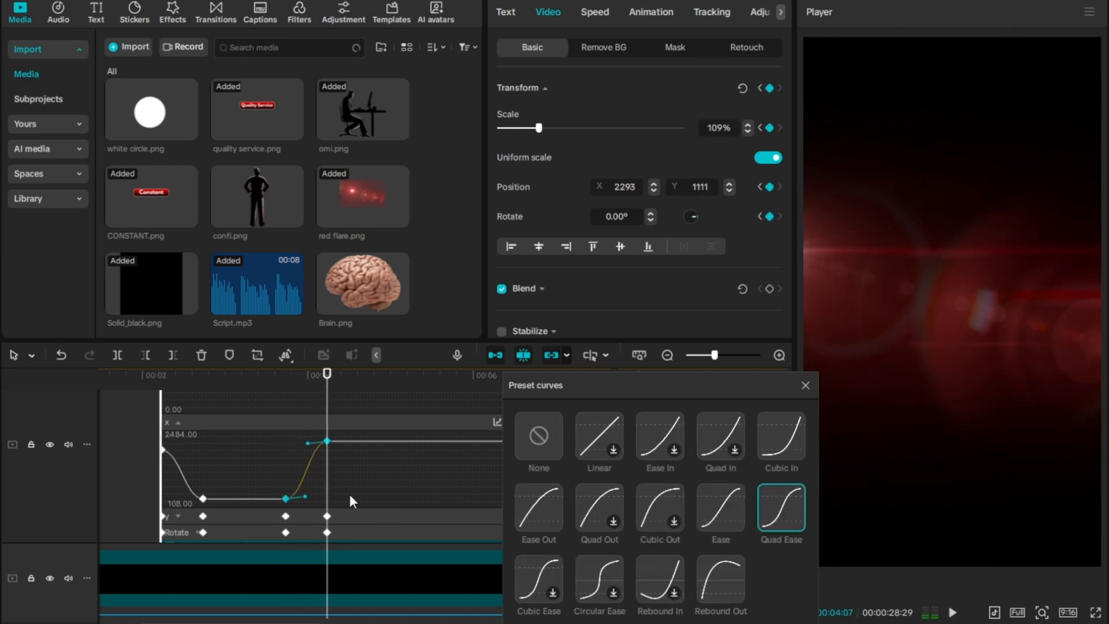
- Apply Quad Ease to the exit segment of Compound clip2's Scale curve, and collapse the keyframe curves
scroll(348, 494, up, 3)
click(304, 430)
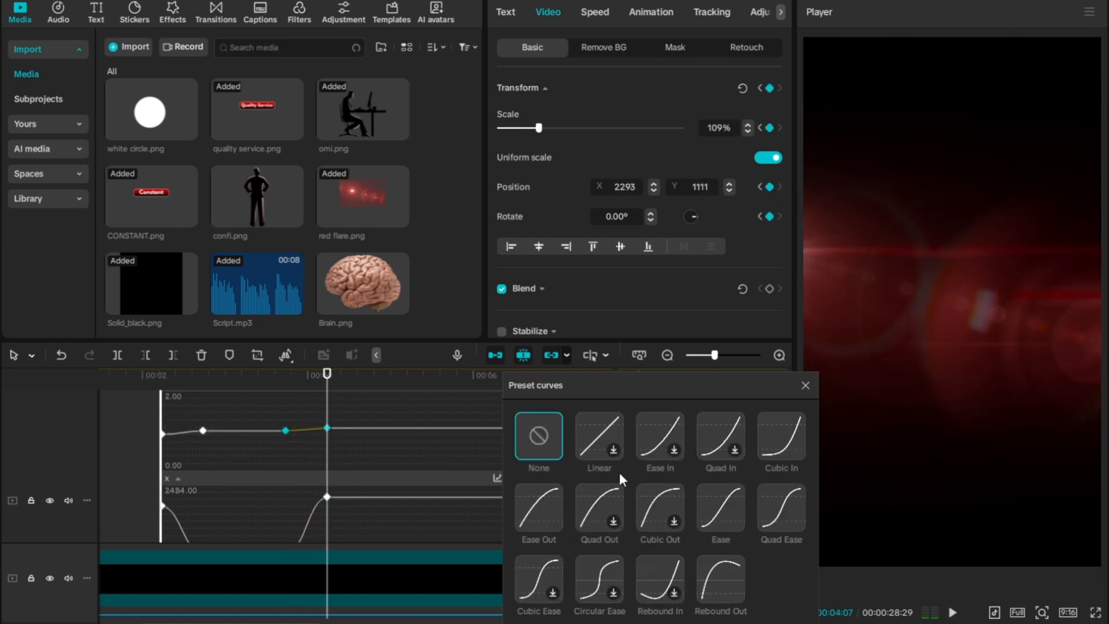
click(761, 510)
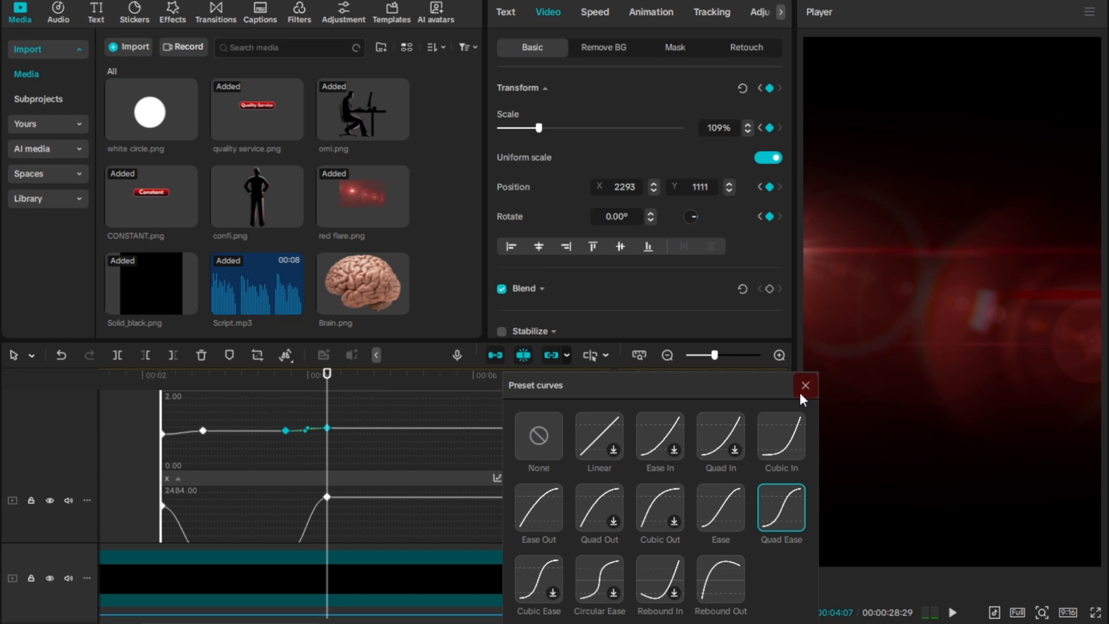
click(802, 388)
scroll(633, 462, down, 2)
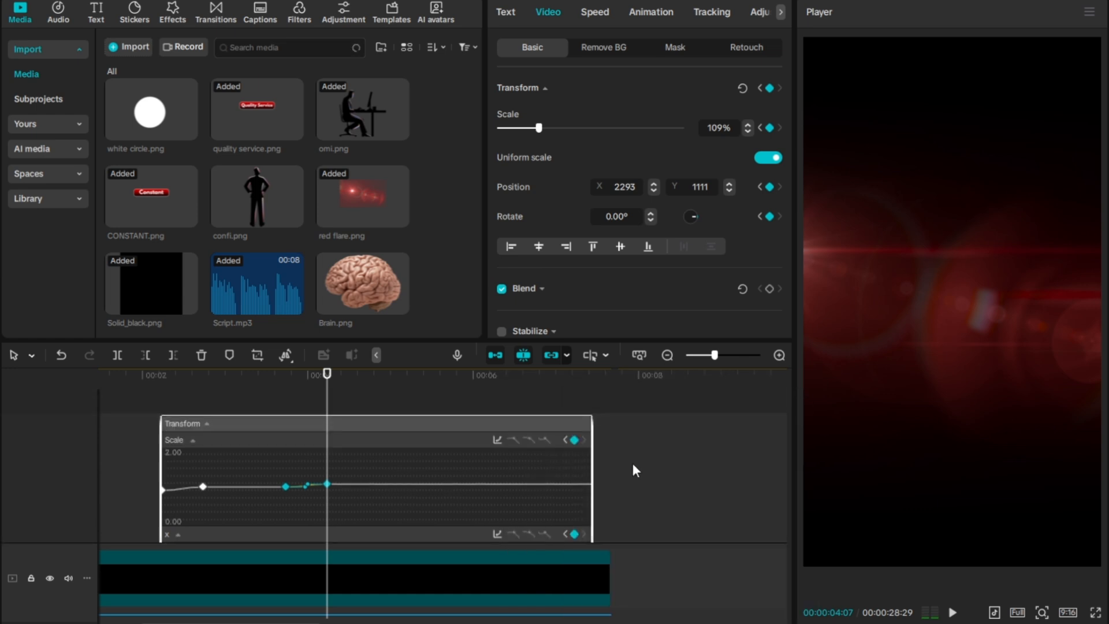
scroll(614, 479, down, 4)
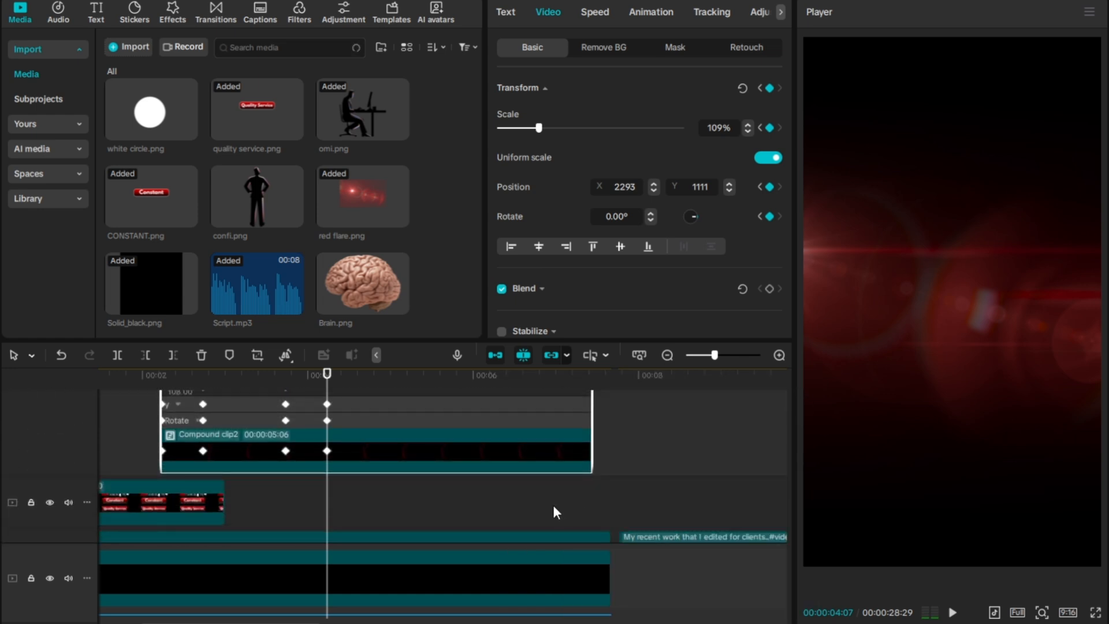
key(alt+k)
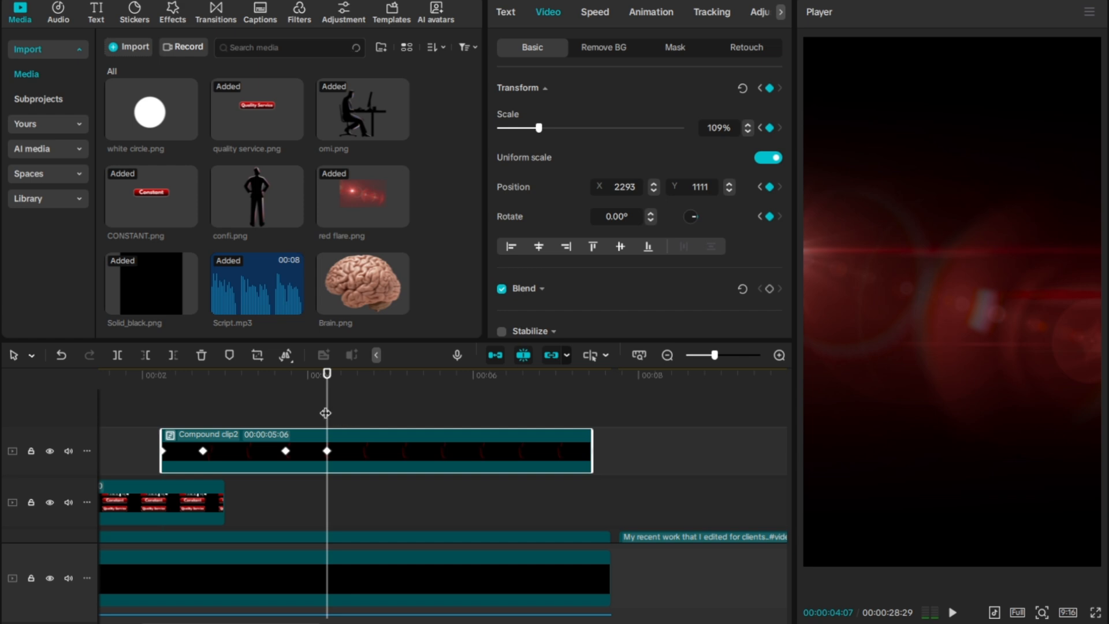
- Add a default text clip at 00:00:04:07 above Compound clip2 and replace its wording with "&"
click(96, 13)
drag(132, 69, 327, 414)
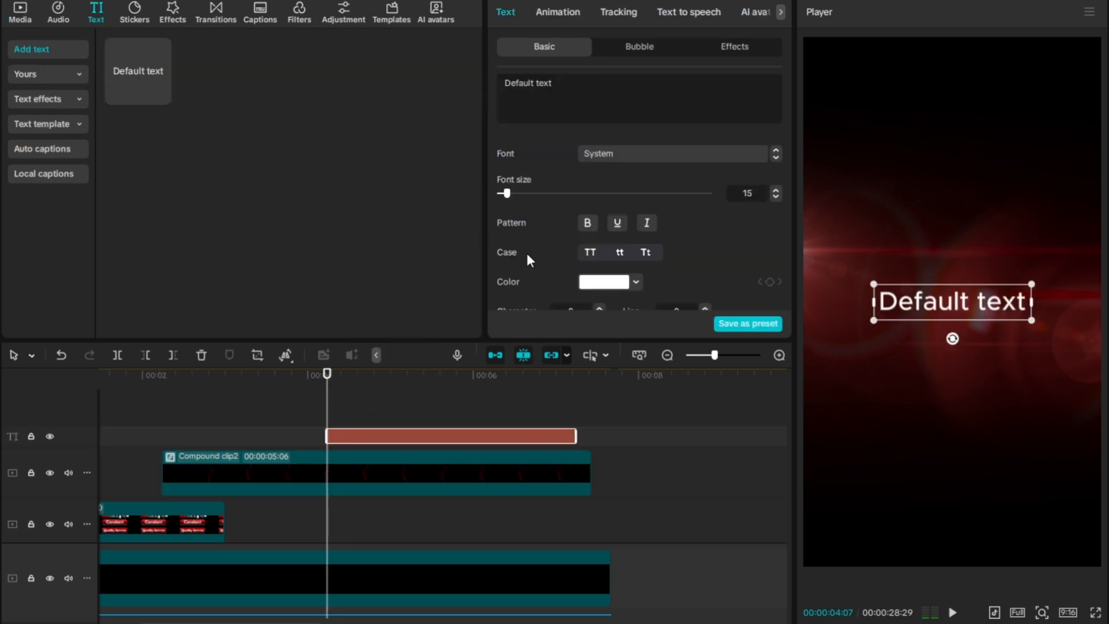
triple_click(567, 83)
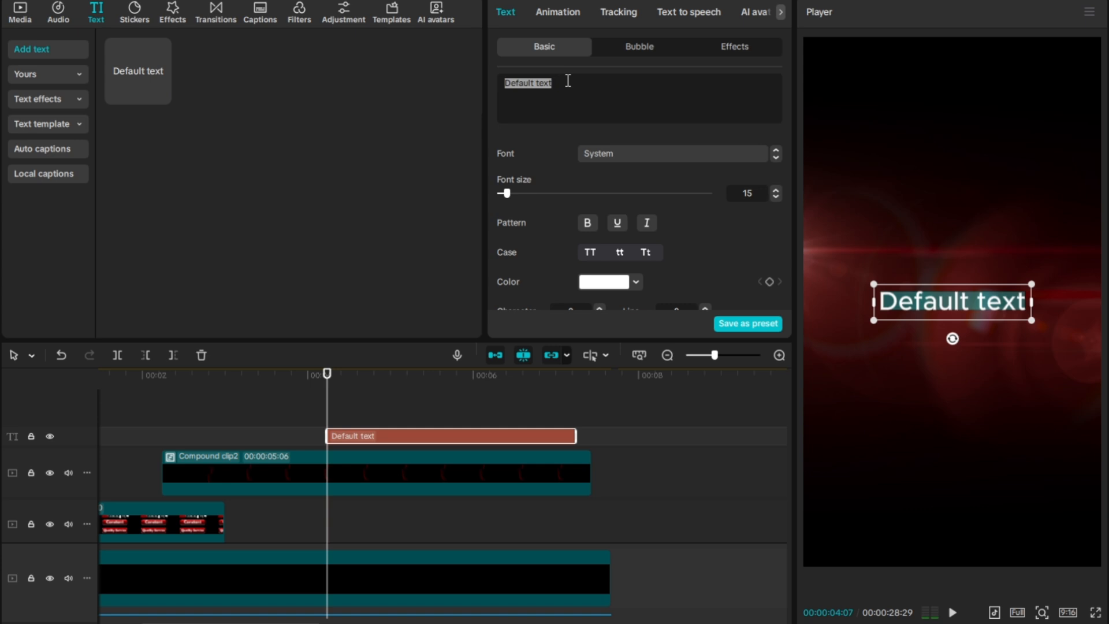
key(BackSpace)
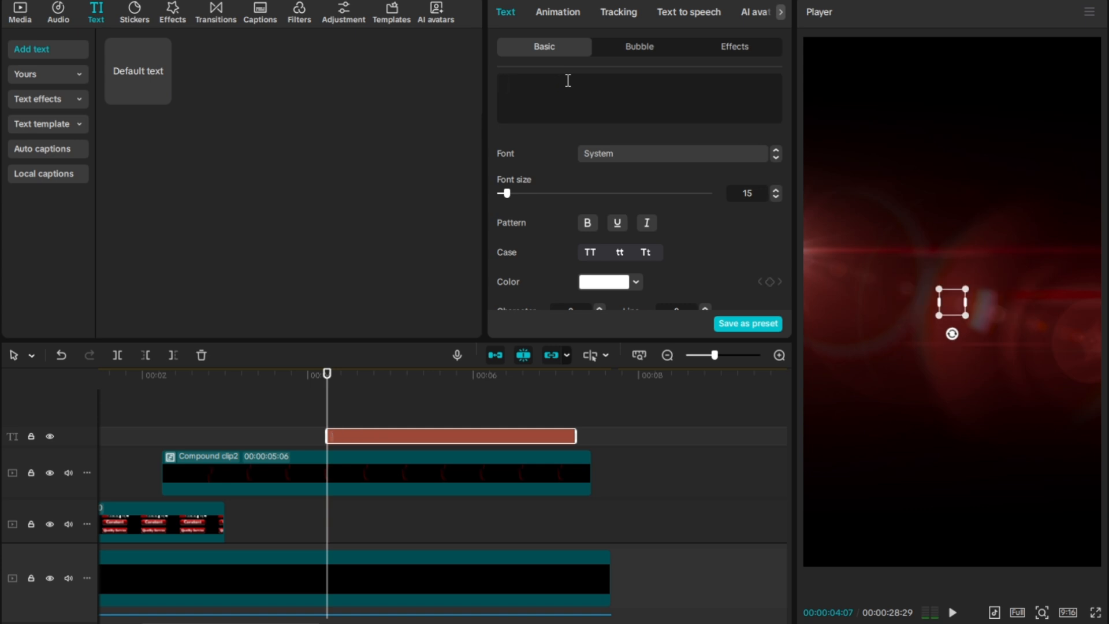
text(&)
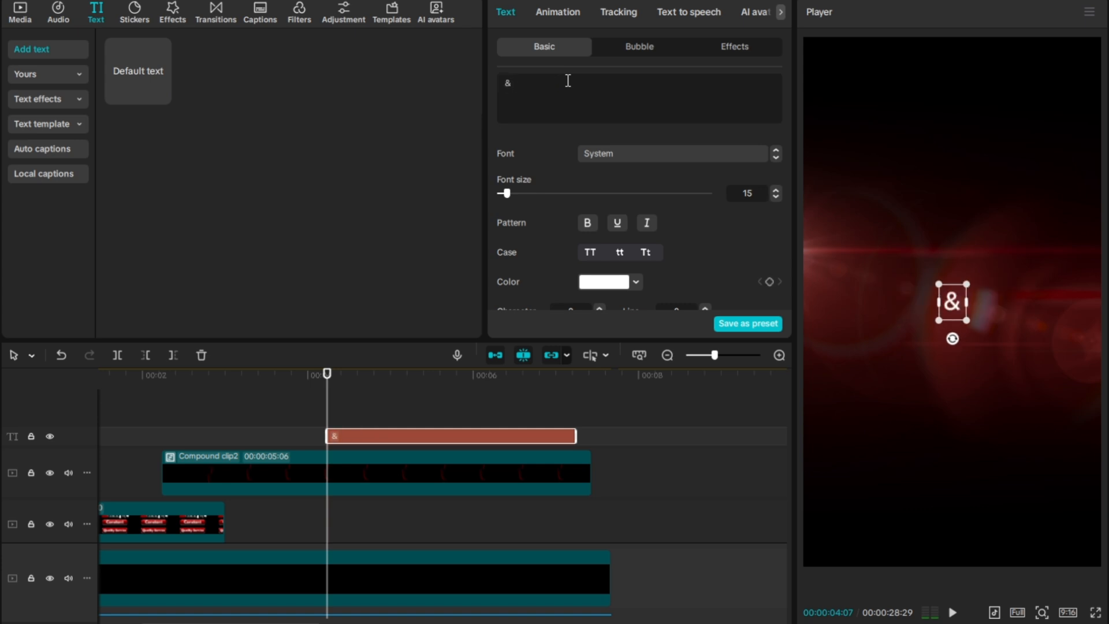
- Compare favourite fonts on the "&" text, set it to the Helvetica font, and make it italic
click(601, 155)
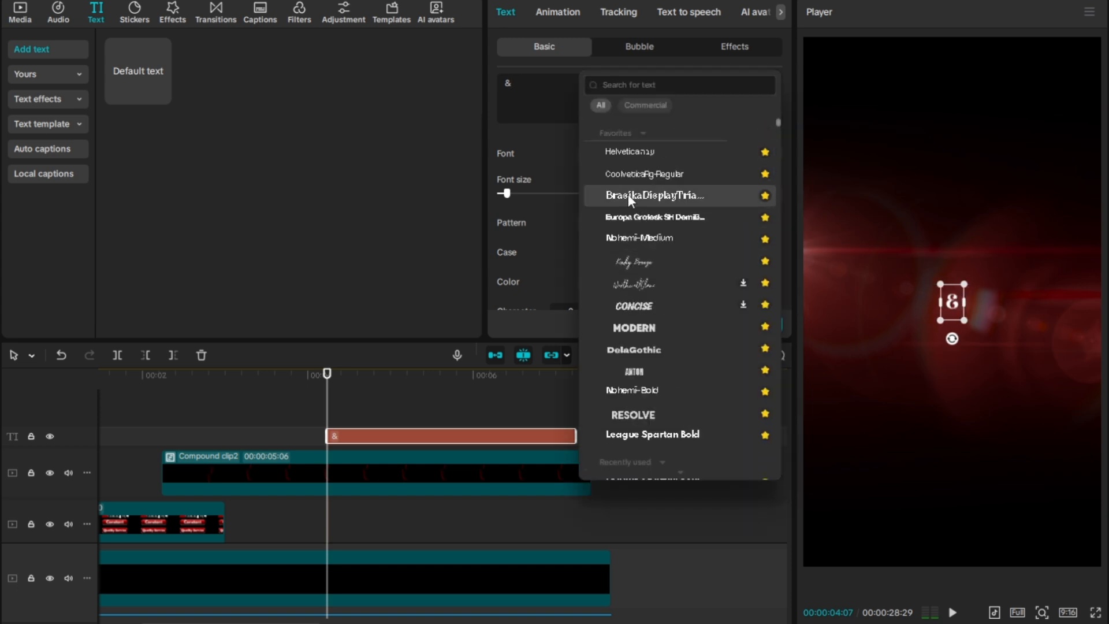
scroll(629, 173, down, 3)
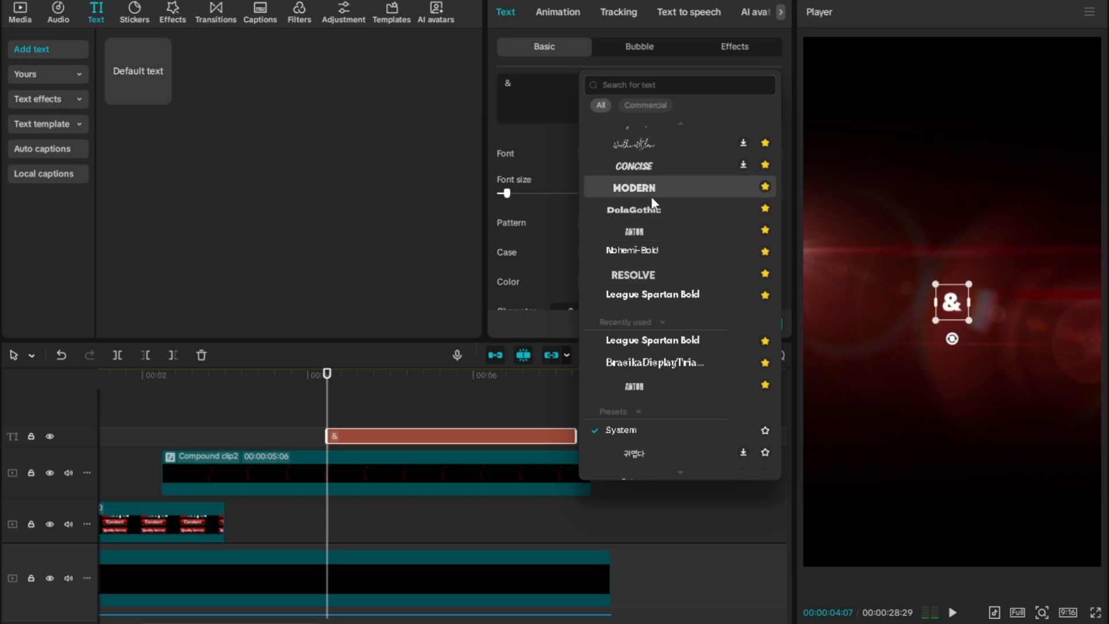
scroll(651, 196, up, 2)
scroll(650, 196, up, 3)
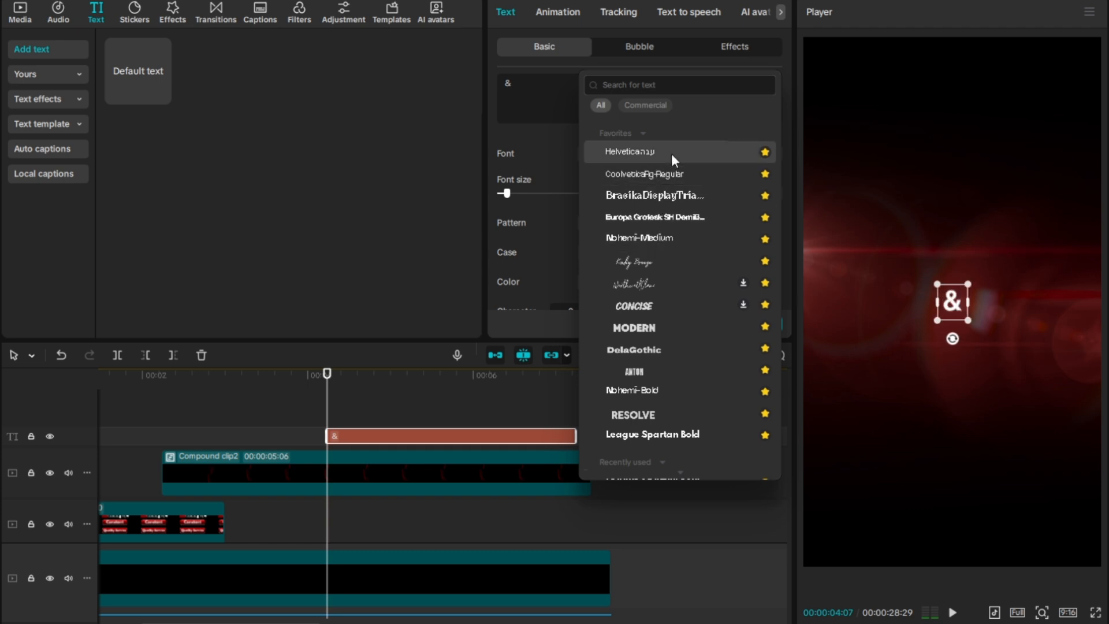
click(672, 154)
click(648, 224)
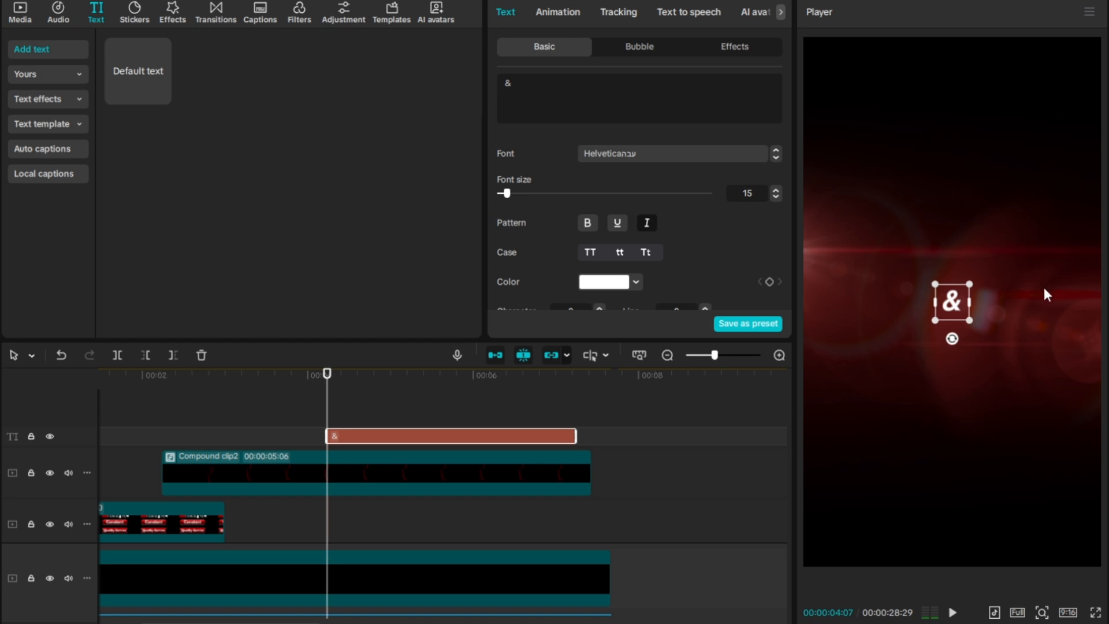
- Set the "&" text's font to ZT-Neue-Ralewe-Black-Condensed and place it, roughly doubled in size, in the upper-left part of the frame
click(601, 151)
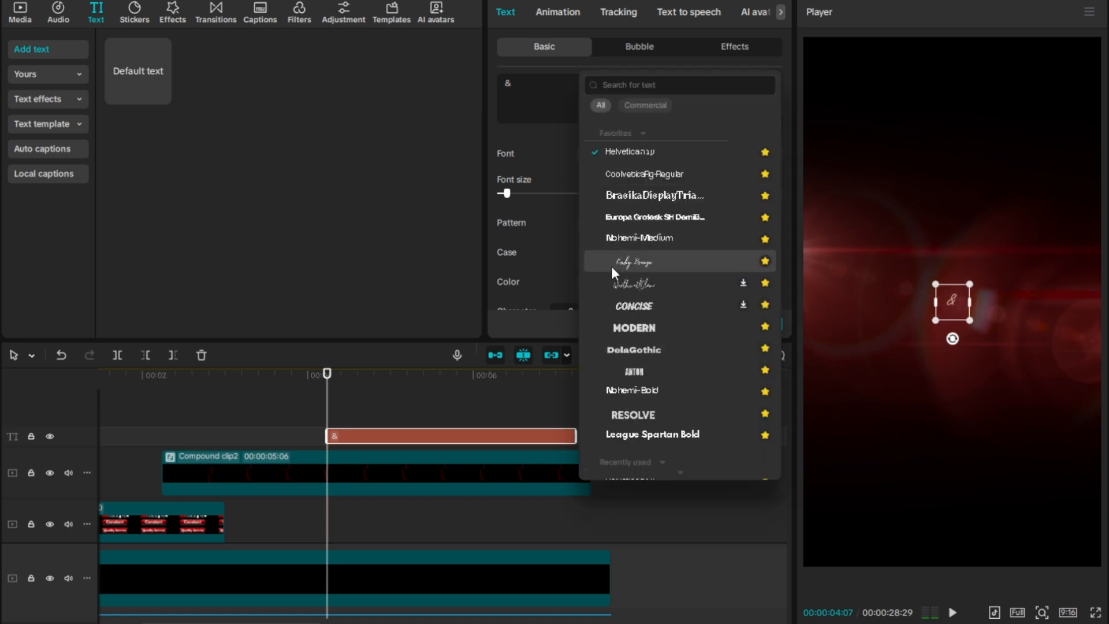
scroll(625, 341, down, 1)
scroll(629, 370, down, 3)
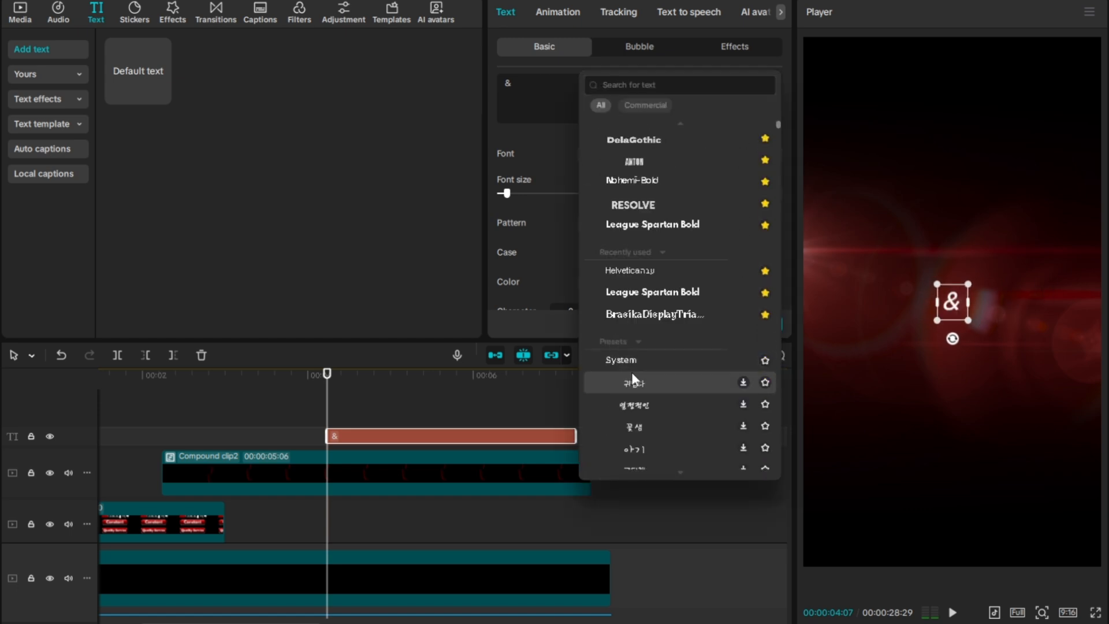
scroll(634, 346, down, 5)
scroll(636, 370, down, 8)
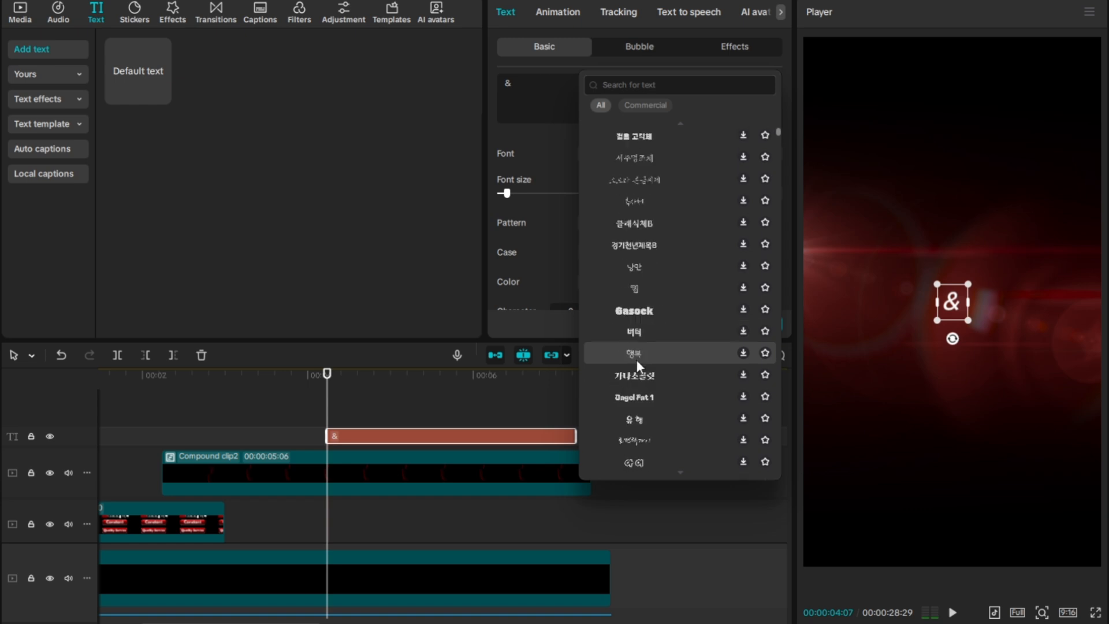
scroll(631, 385, down, 10)
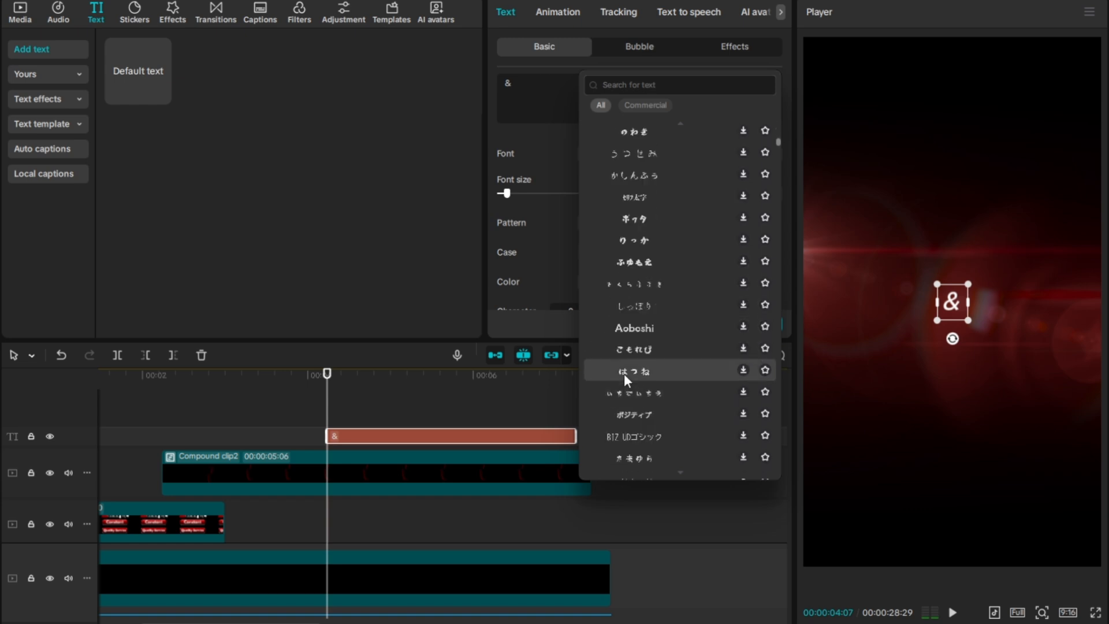
scroll(630, 381, up, 3)
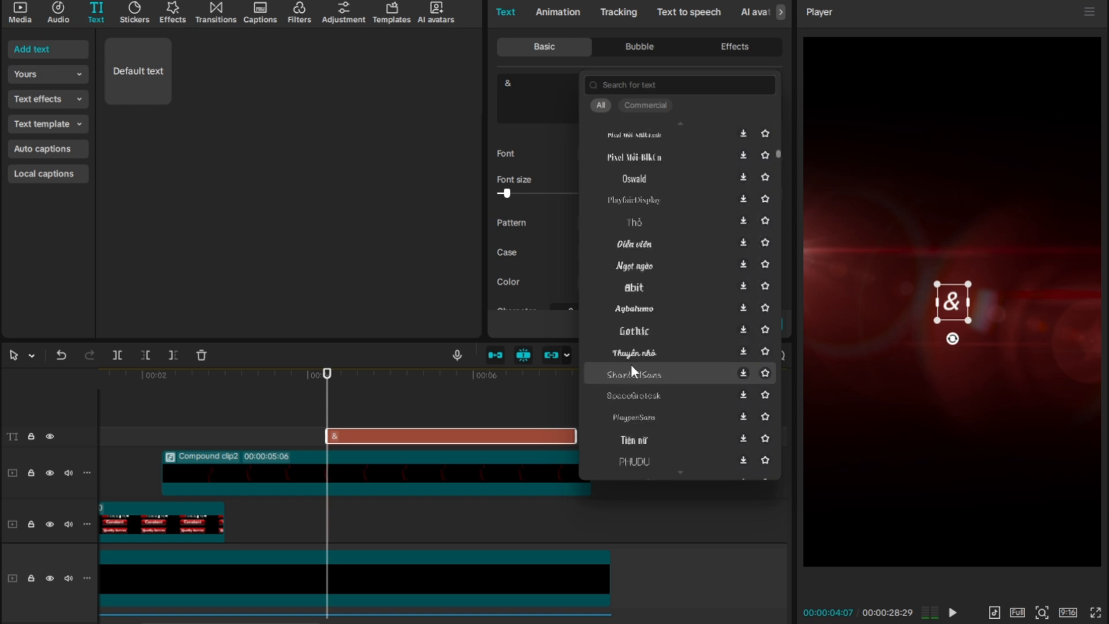
click(629, 161)
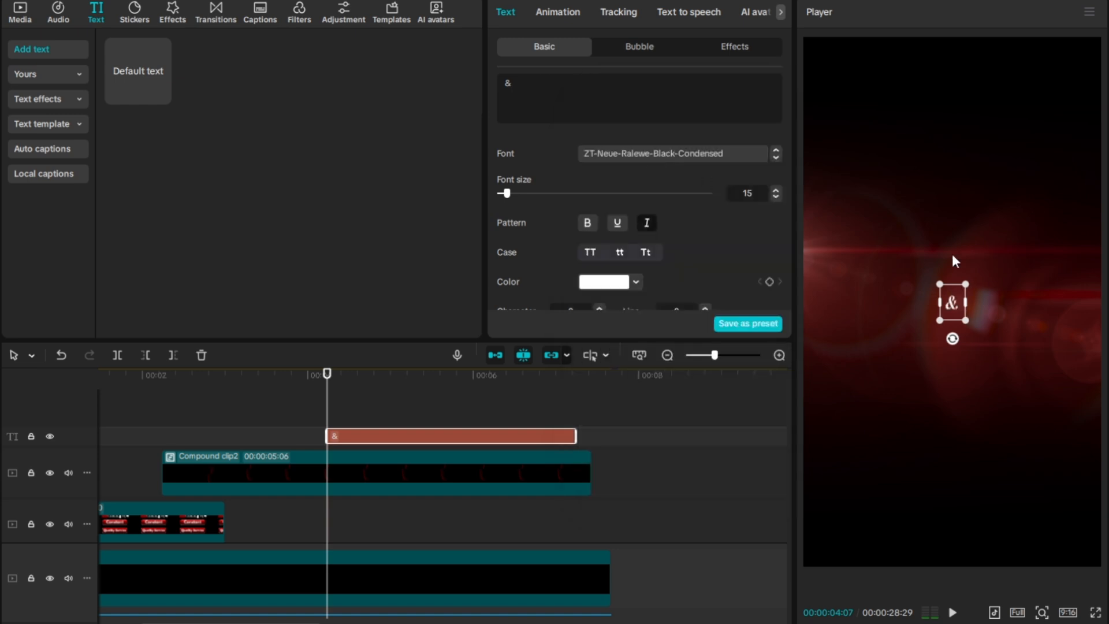
drag(972, 317, 999, 344)
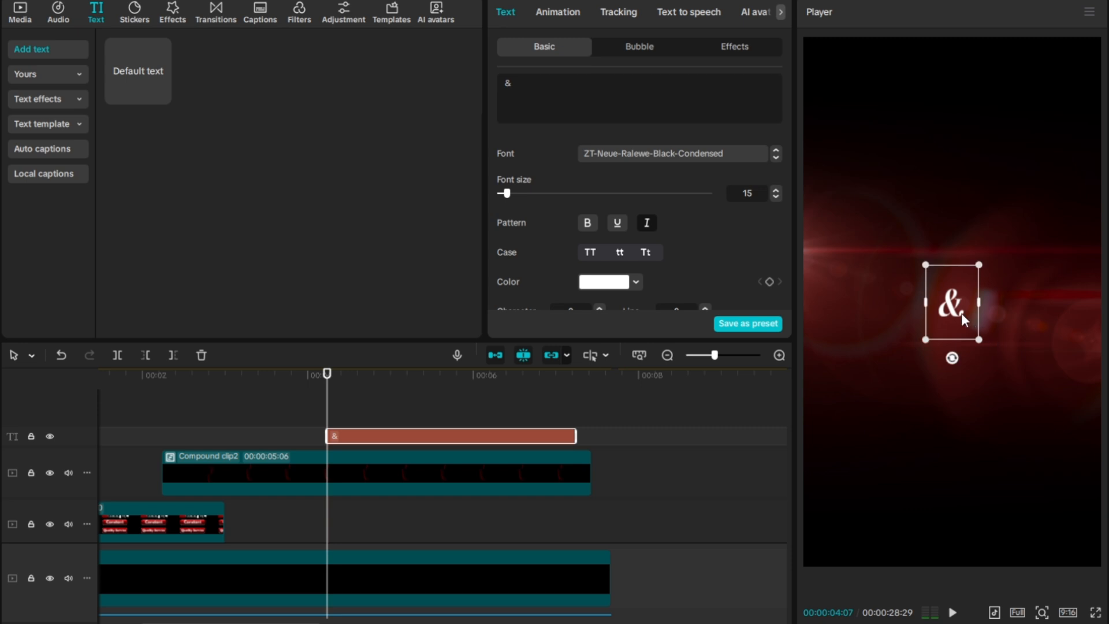
drag(961, 313, 864, 247)
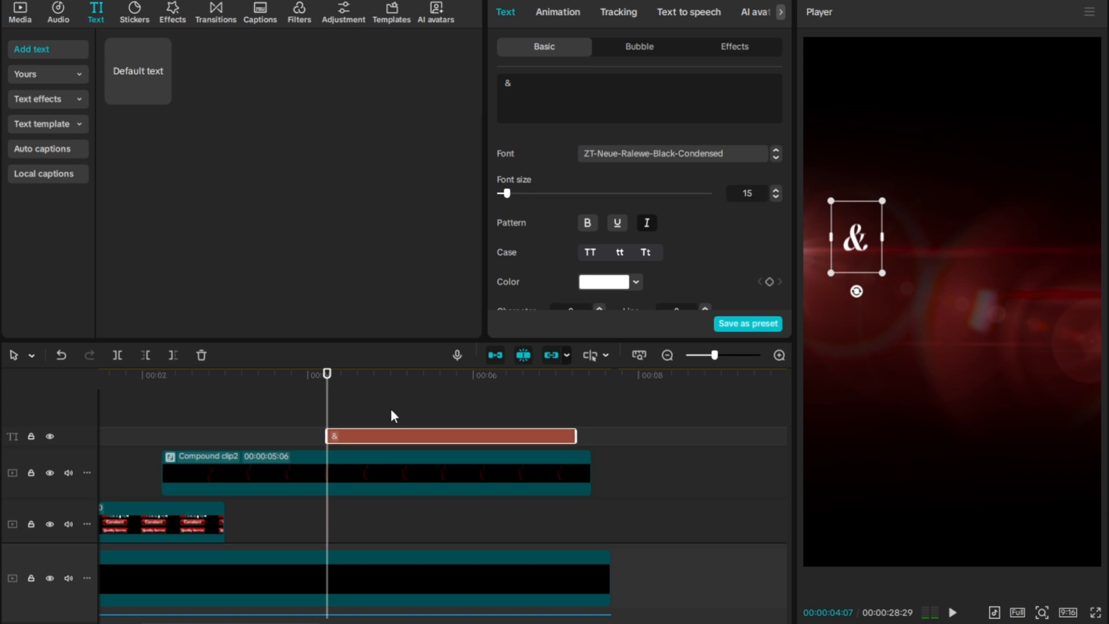
- Add another default text clip above the "&" clip and replace its wording with "stay"
drag(142, 68, 328, 420)
triple_click(595, 91)
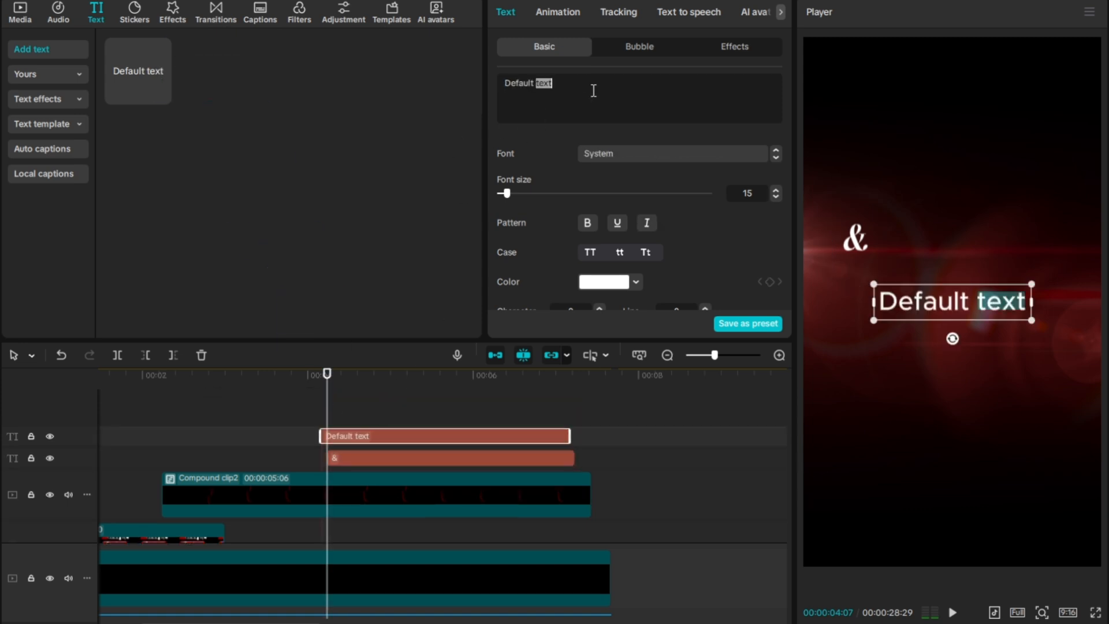
text(stay)
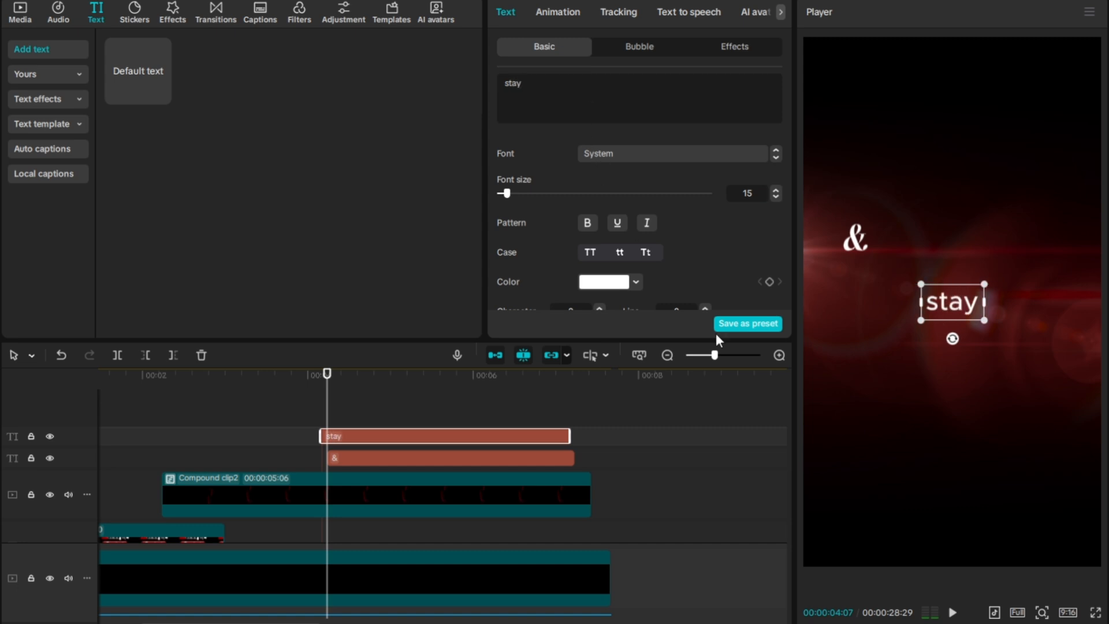
- Style the "stay" text in League Spartan Bold with title case and place it directly below the "&"
click(673, 153)
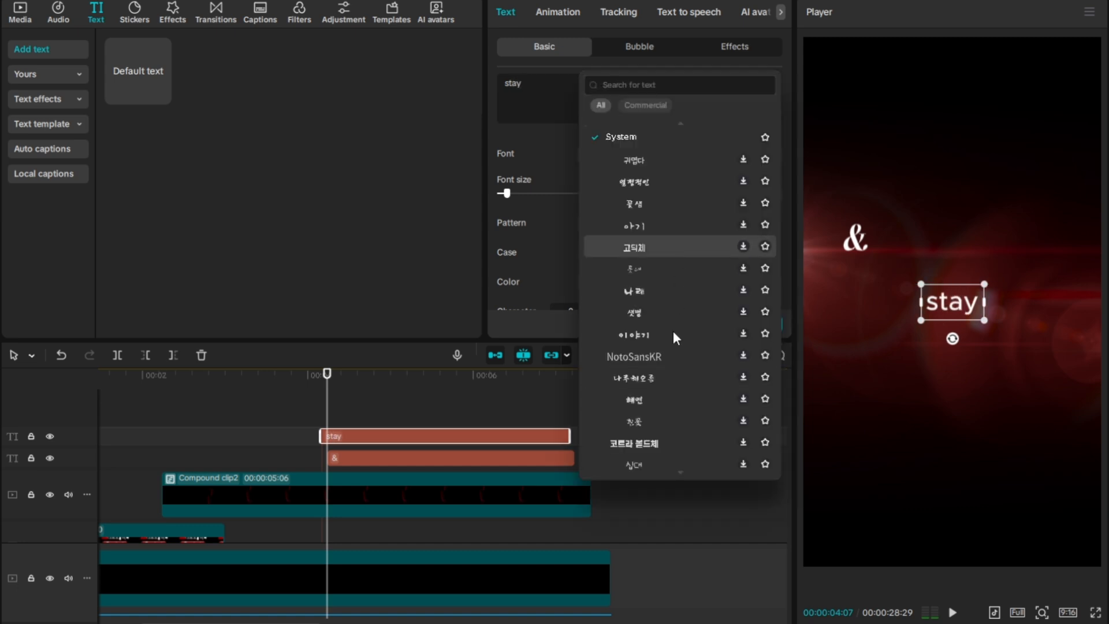
scroll(628, 155, up, 5)
click(674, 305)
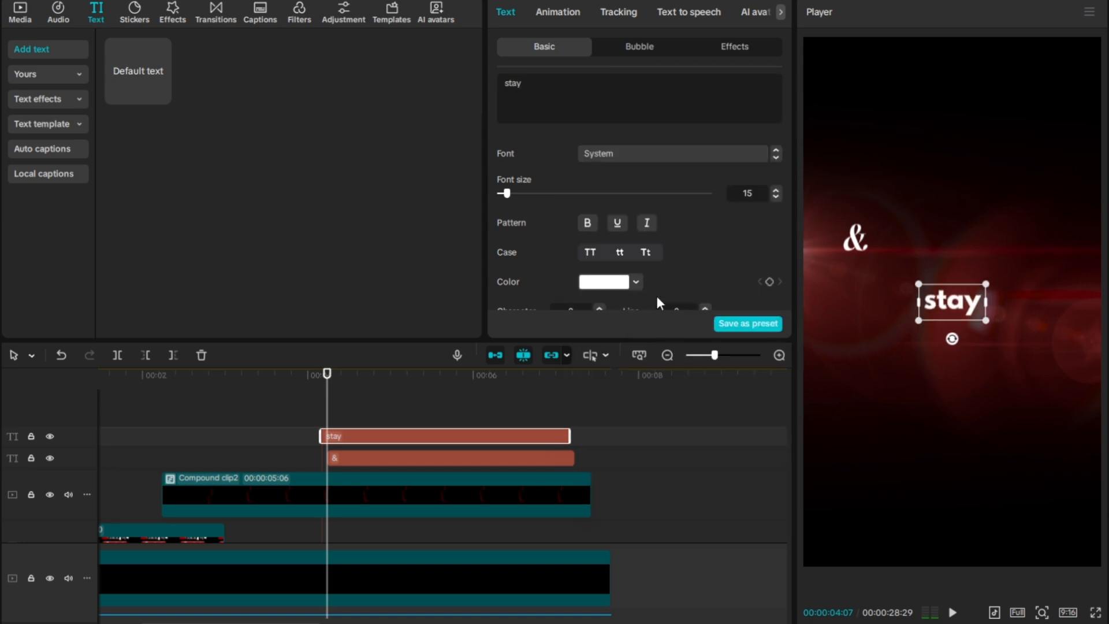
click(644, 254)
drag(945, 310, 890, 283)
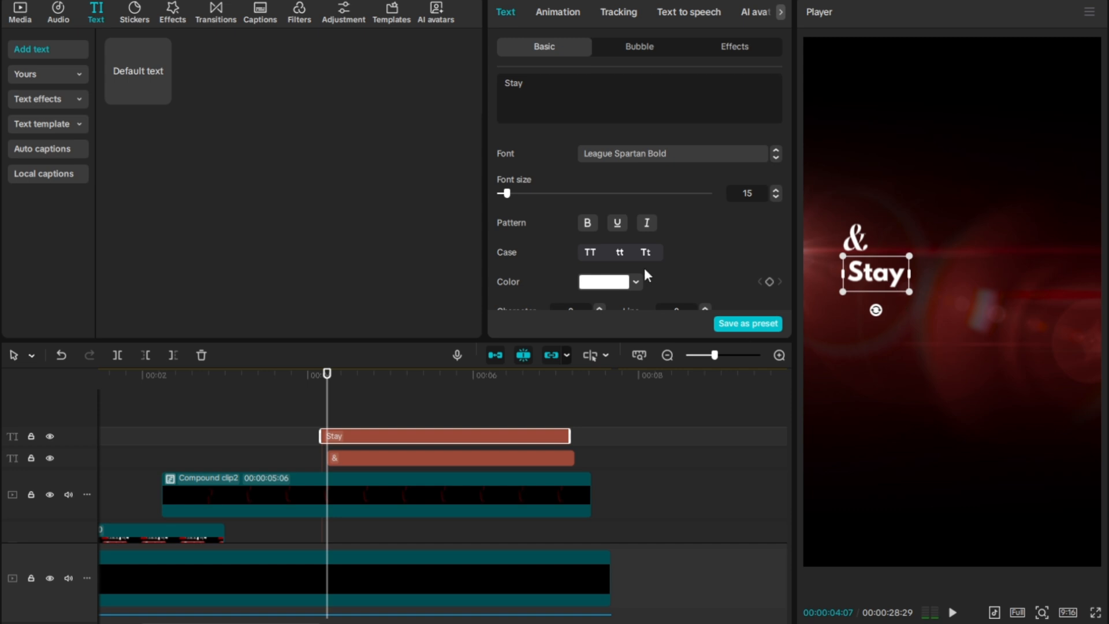
- Align the "Stay" clip's start with the "&" clip at 00:00:04:07 and duplicate it on the track above
drag(411, 431, 418, 432)
key(ctrl+c)
key(ctrl+v)
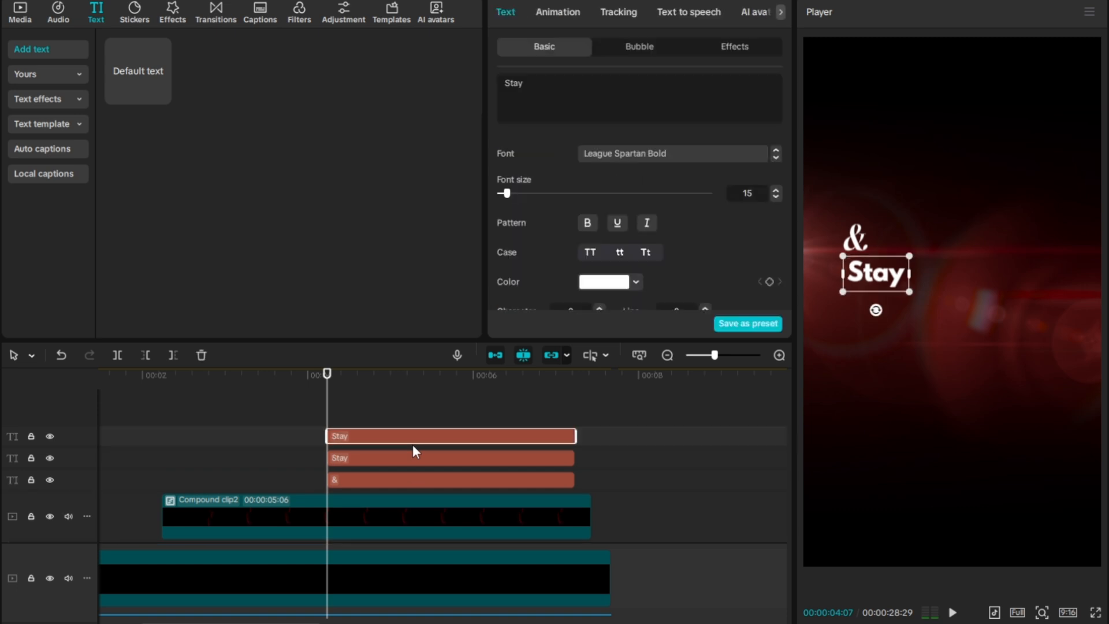
- Change the duplicate's wording to "Consistent" in title case and move it beside "Stay" on the same line
click(586, 93)
key(ctrl+a)
key(BackSpace)
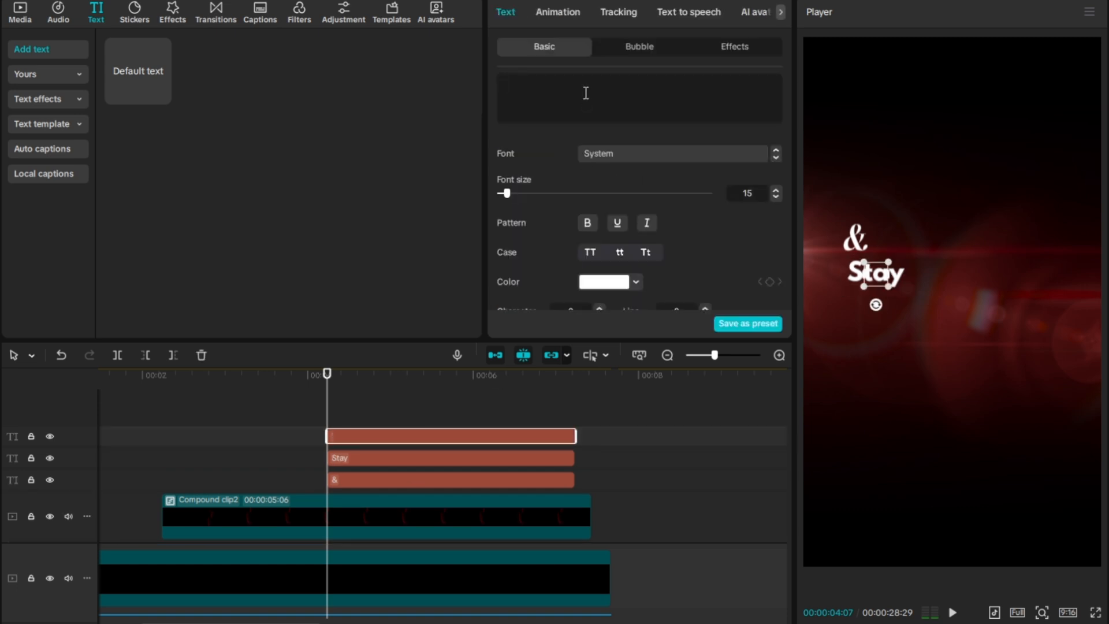
text(consistent)
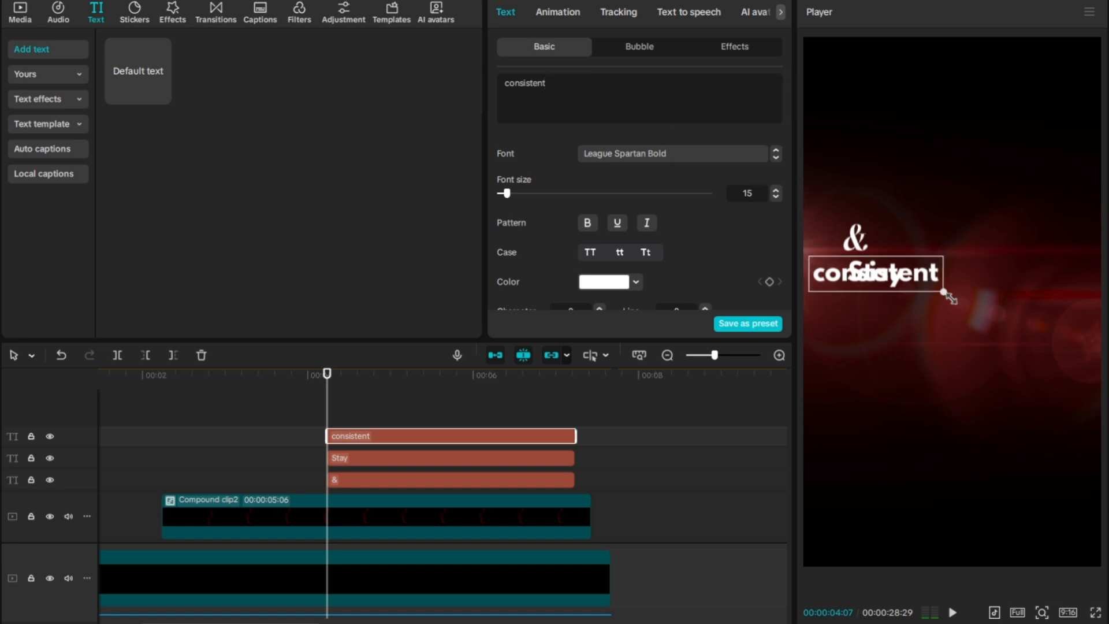
drag(909, 273, 1007, 276)
click(647, 254)
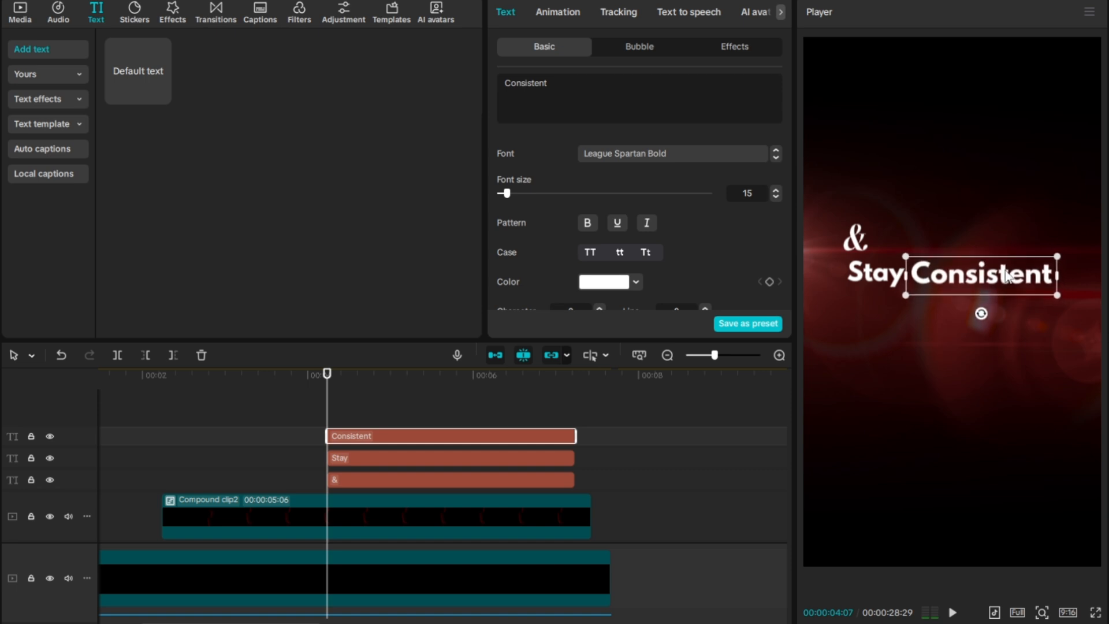
- Apply the Slide Up entrance animation to "Consistent", and delay its clip behind the "Stay" clip, previewing the entrance
click(577, 13)
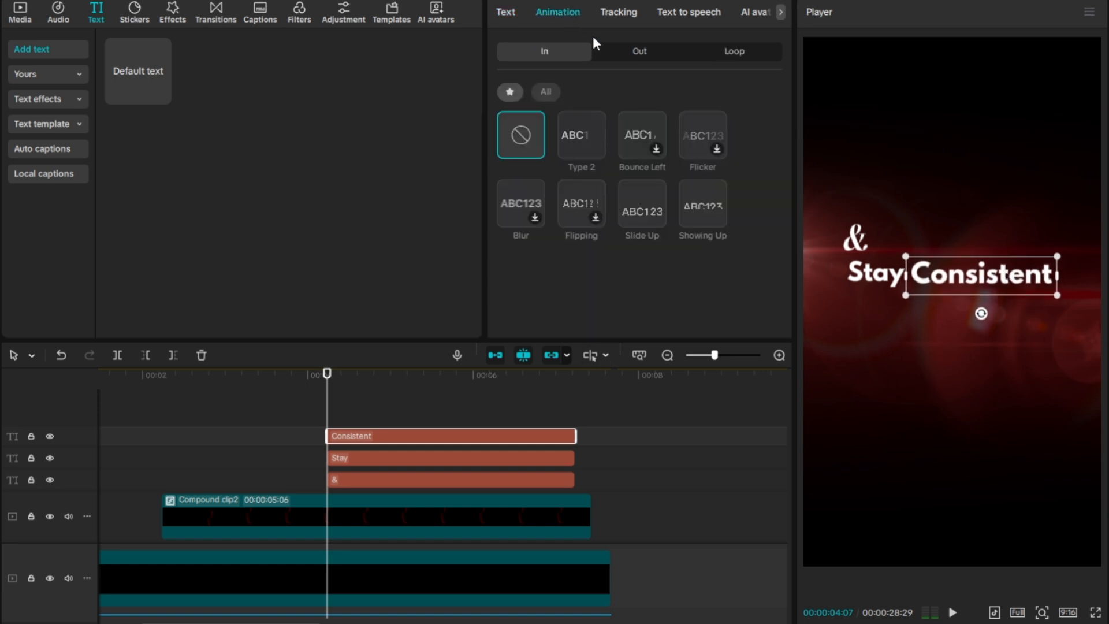
click(653, 197)
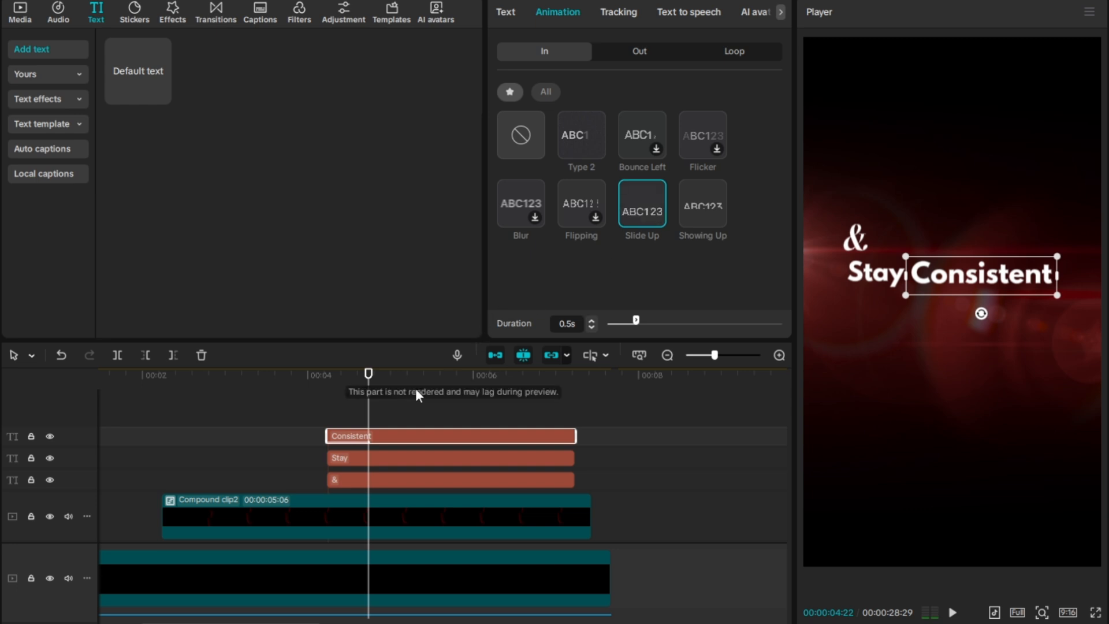
drag(383, 436, 415, 438)
click(325, 412)
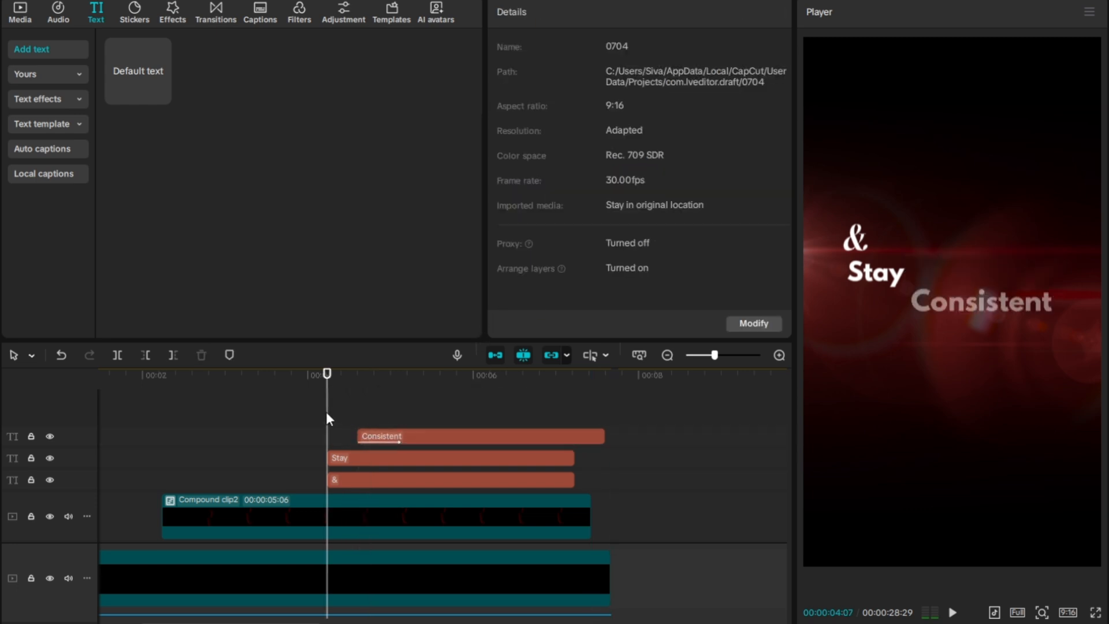
key(space)
click(321, 408)
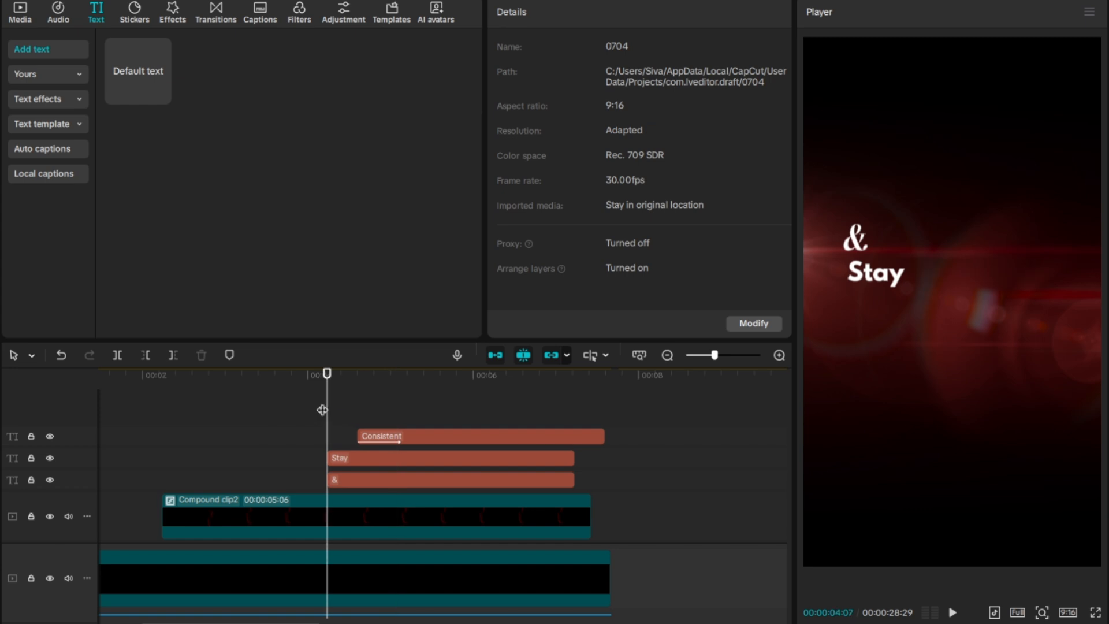
key(space)
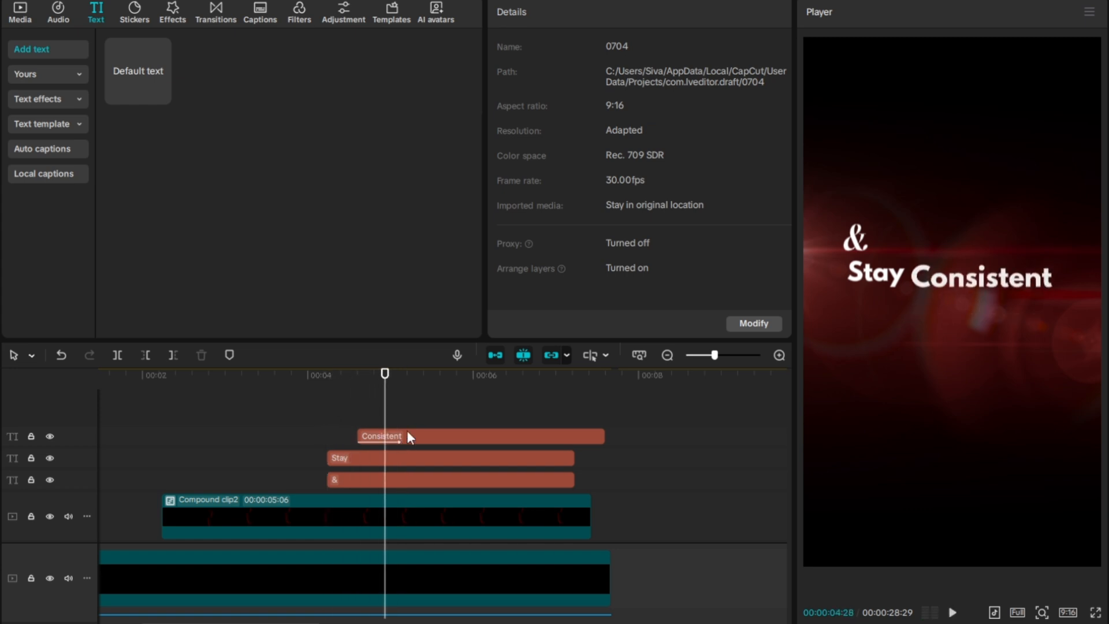
- Shift the "Consistent" clip earlier in two moves so it starts just after the "Stay" clip, checking playback between moves
drag(402, 432, 398, 432)
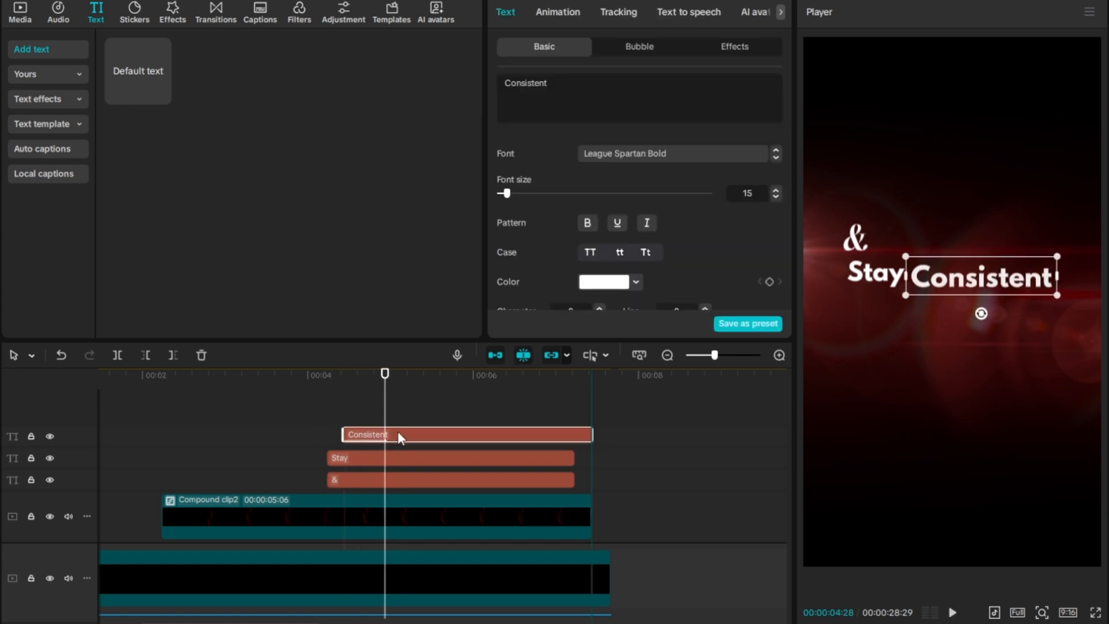
click(320, 408)
key(space)
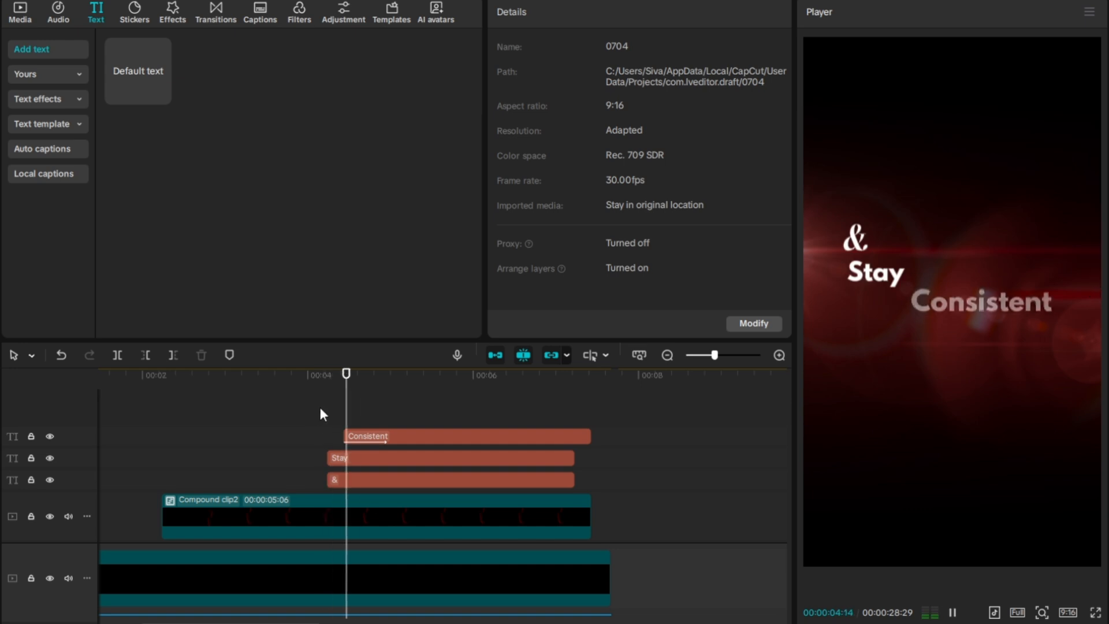
key(space)
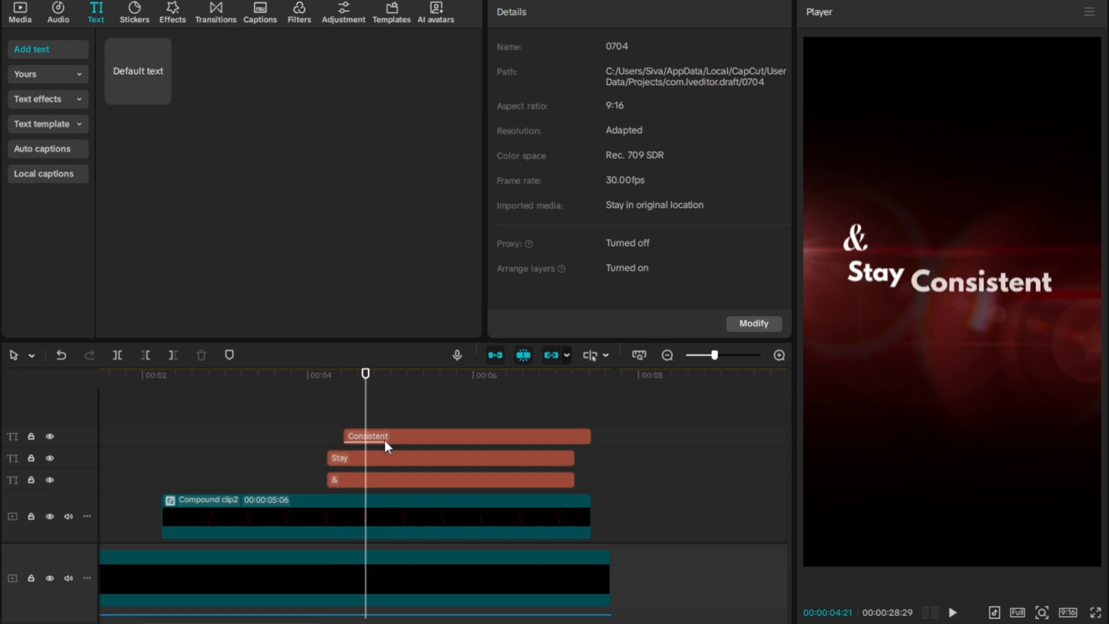
drag(383, 439, 375, 429)
- Place Brain.png on a new track above the text clips, starting at 00:00:04:07
click(328, 416)
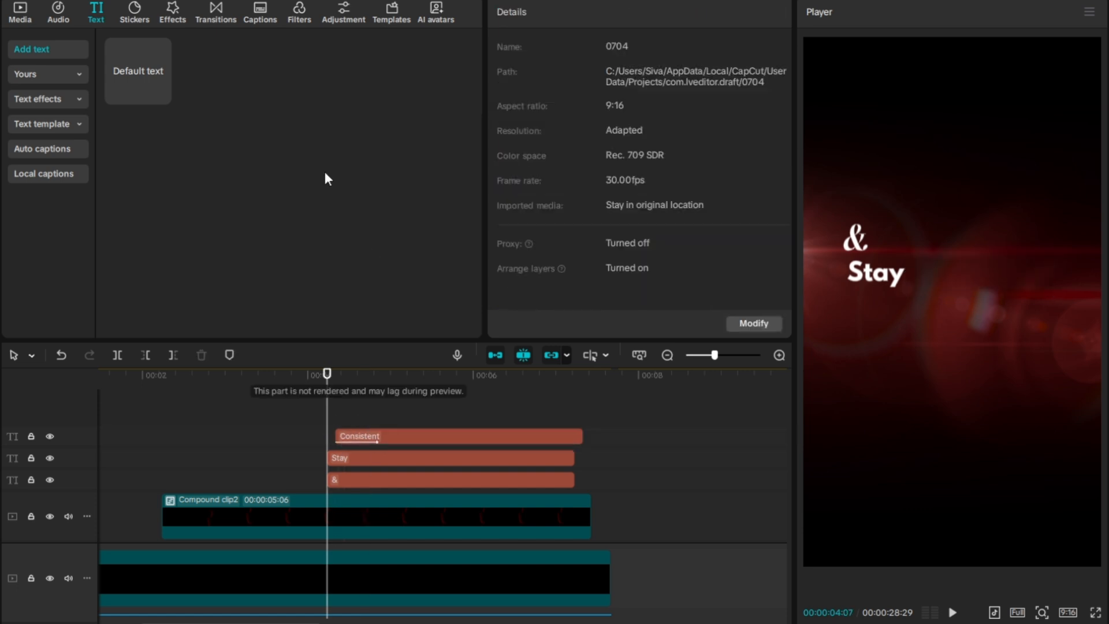
click(20, 12)
drag(380, 287, 329, 403)
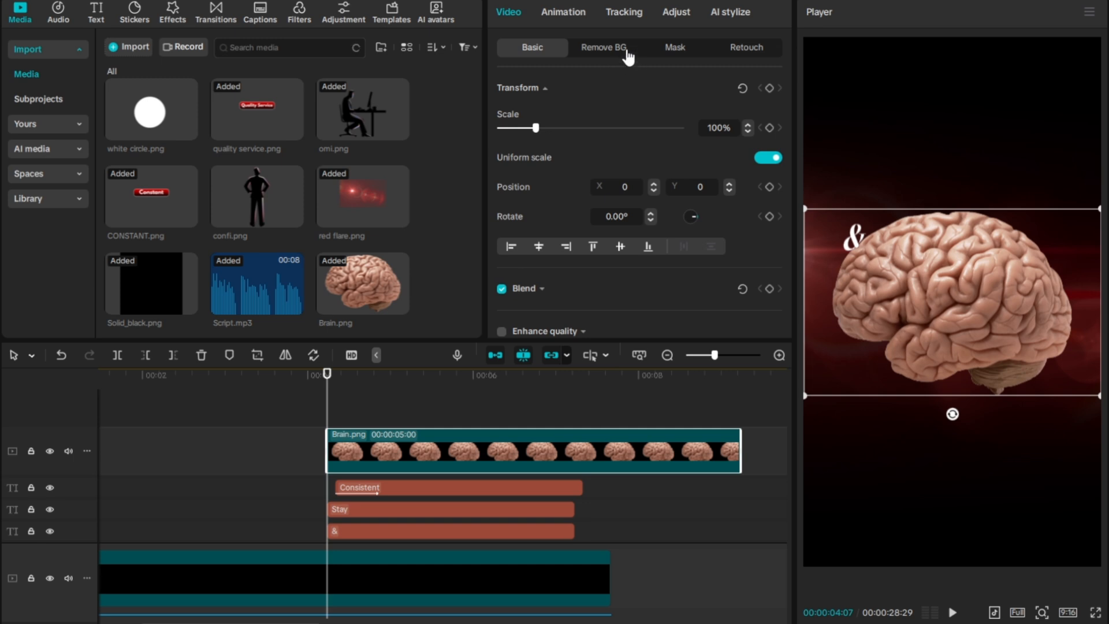
- Tint the brain image red by raising the low end of its Red curve to the maximum
click(683, 12)
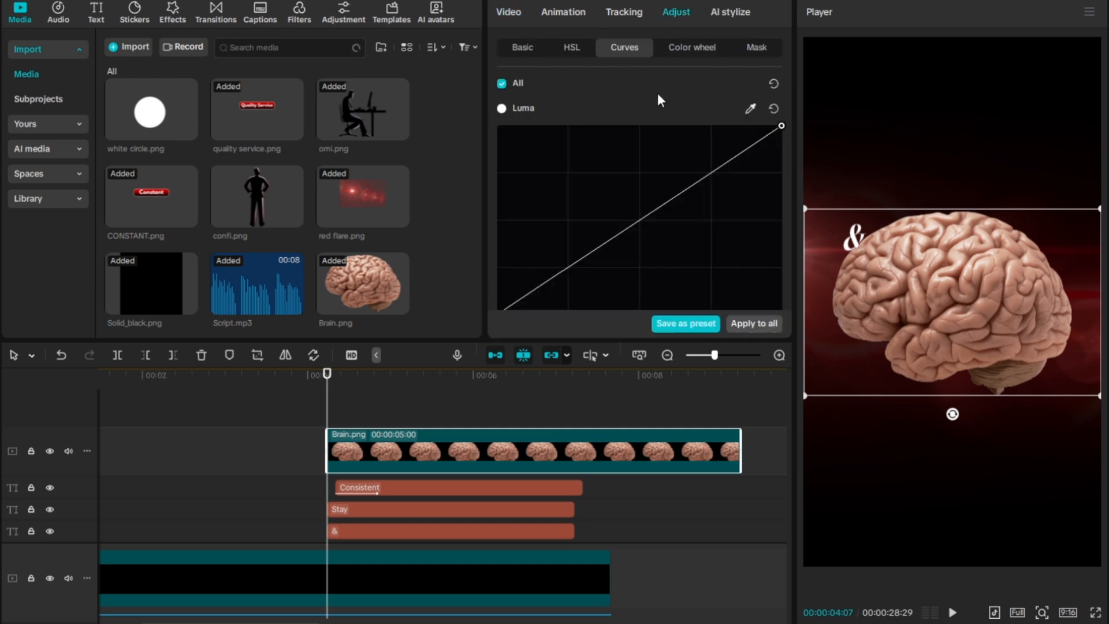
scroll(643, 130, down, 5)
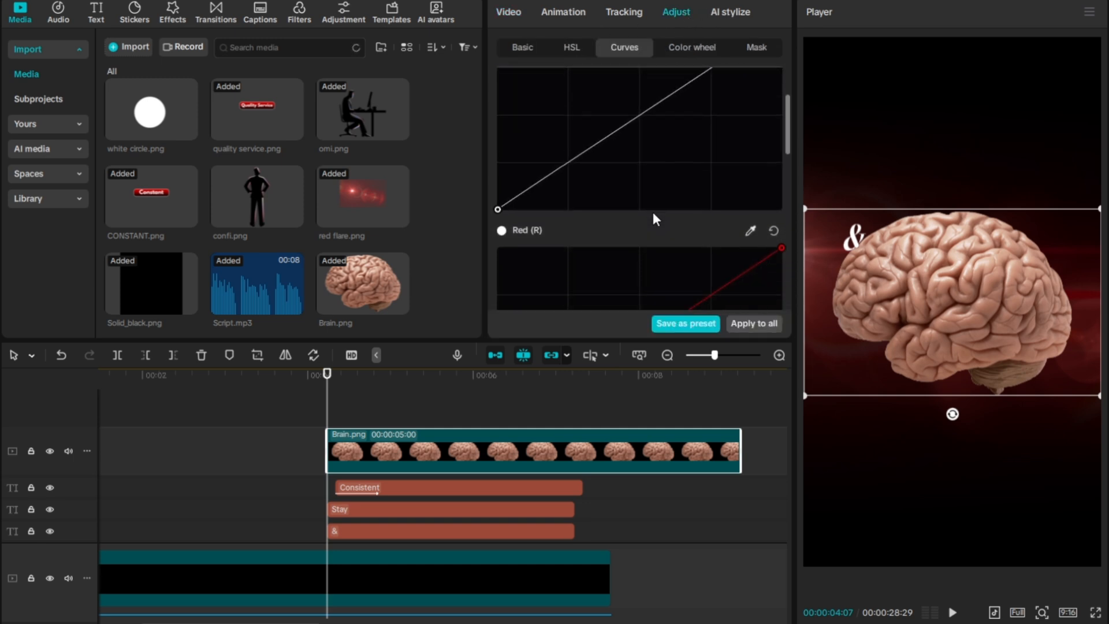
scroll(652, 219, down, 2)
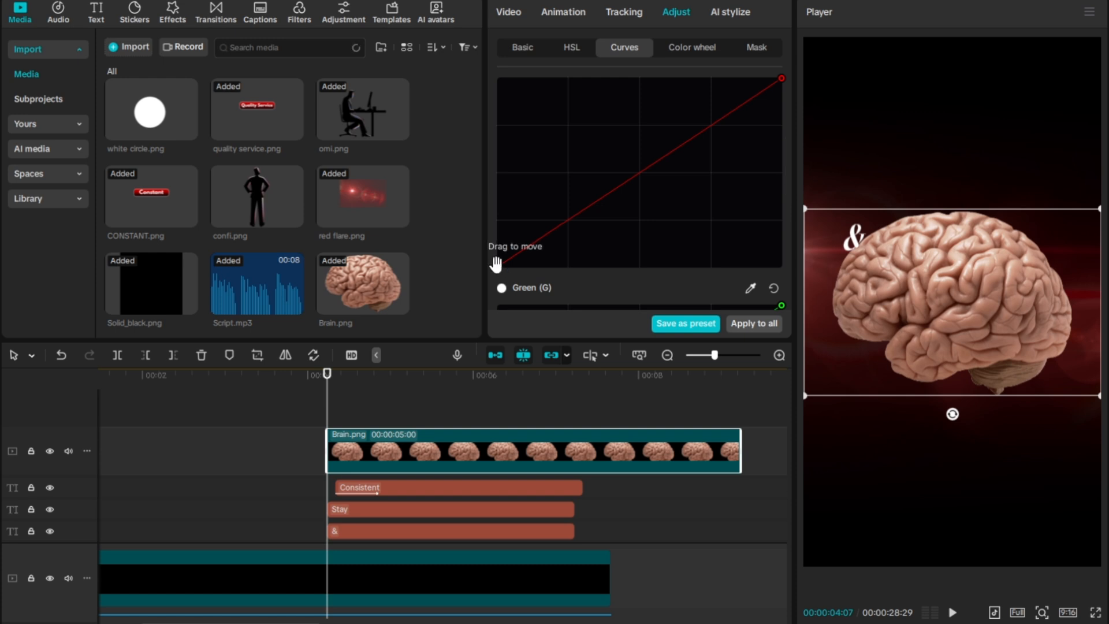
drag(498, 266, 484, 46)
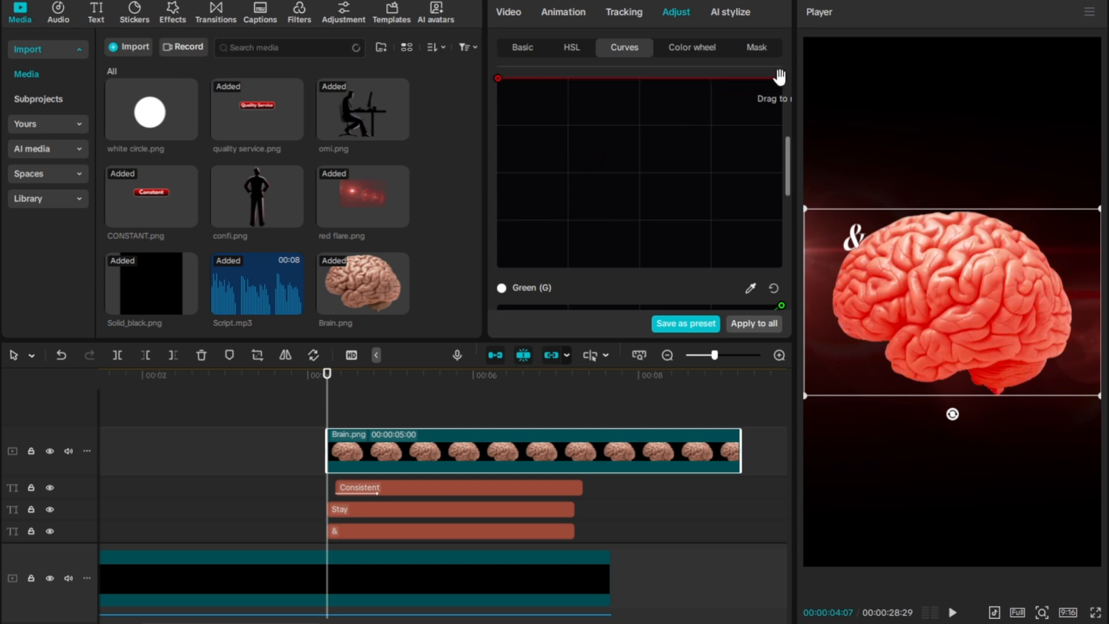
drag(780, 77, 880, 78)
- Darken the brain image by lowering the bright end of its Luma curve to about three quarters of full height
scroll(691, 116, up, 6)
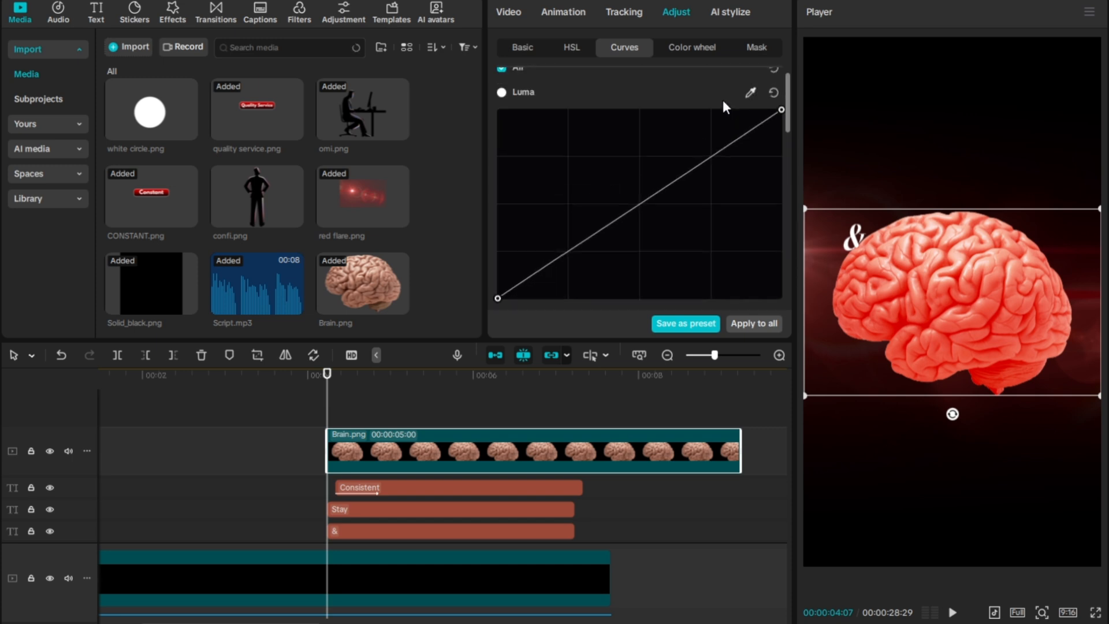
scroll(723, 99, up, 1)
drag(781, 126, 804, 171)
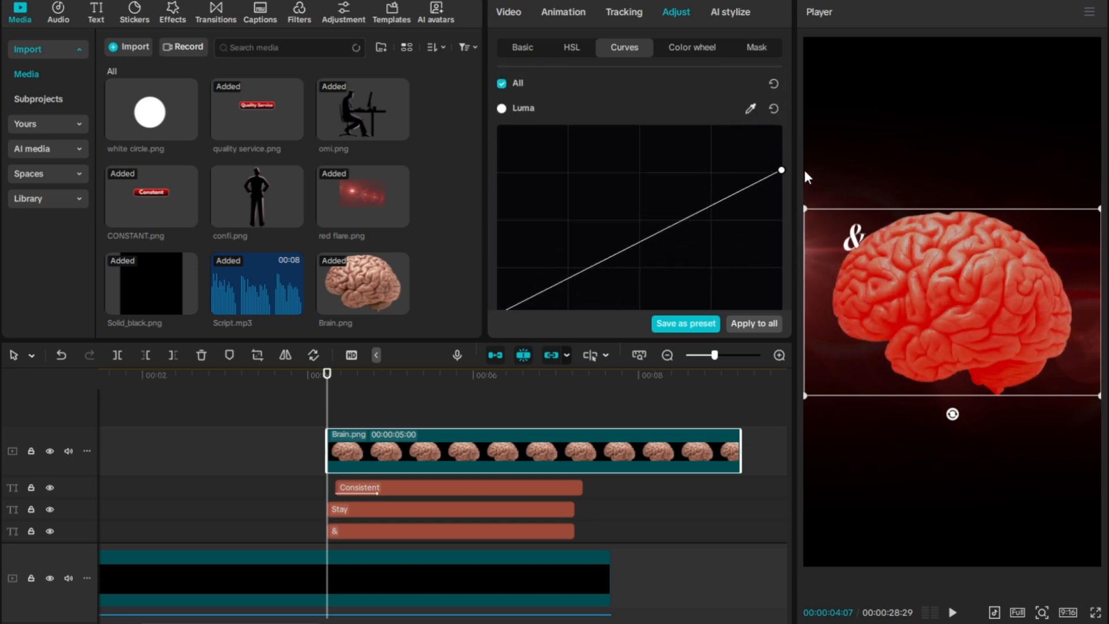
- Move the brain image down in the frame so it sits below the "&" and "Stay" text
scroll(762, 209, down, 5)
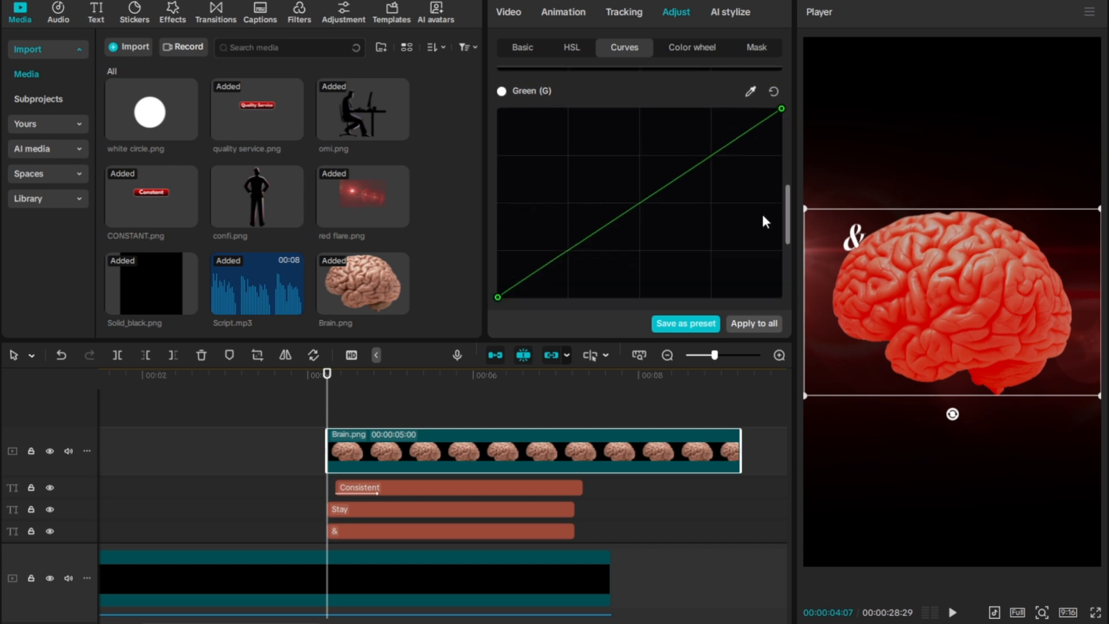
scroll(762, 211, down, 1)
drag(900, 278, 909, 345)
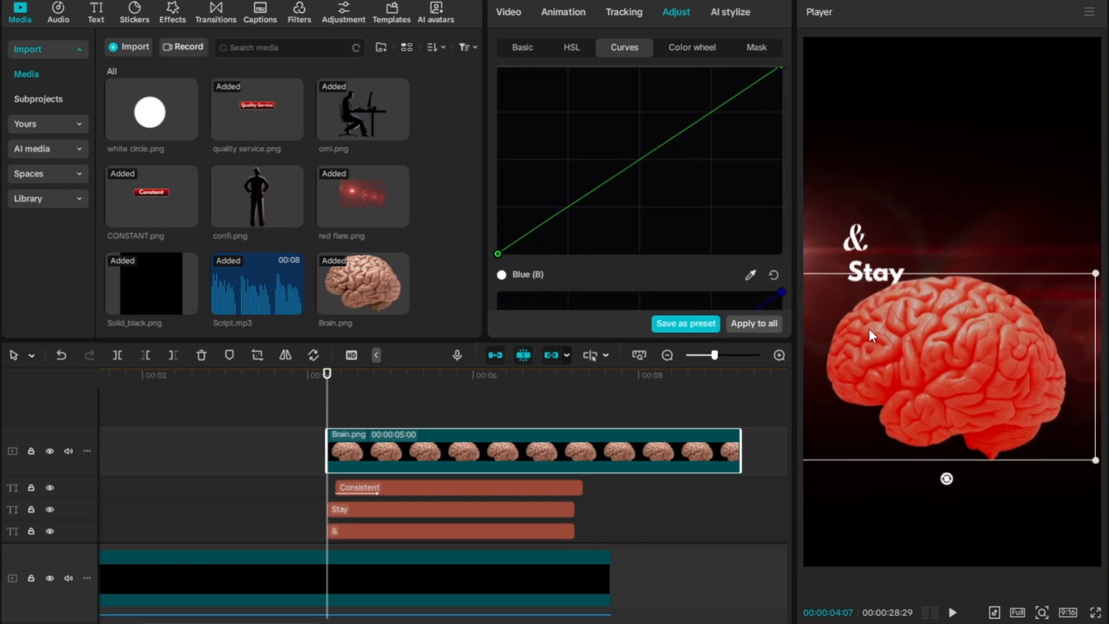
- Scale the brain image down to 81%
click(523, 49)
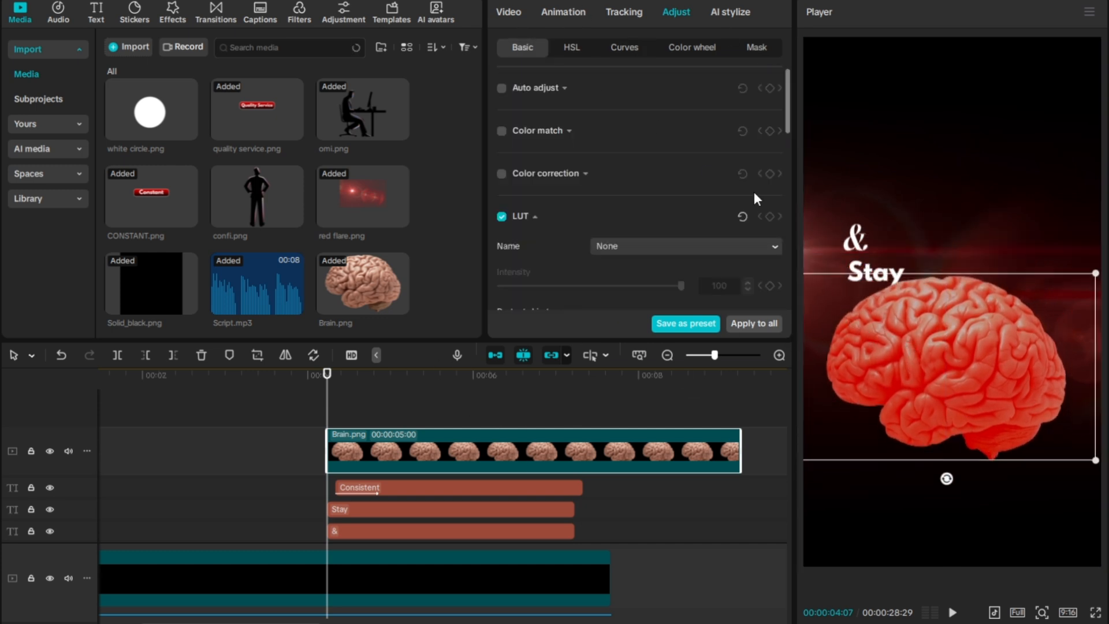
click(507, 12)
drag(536, 128, 528, 129)
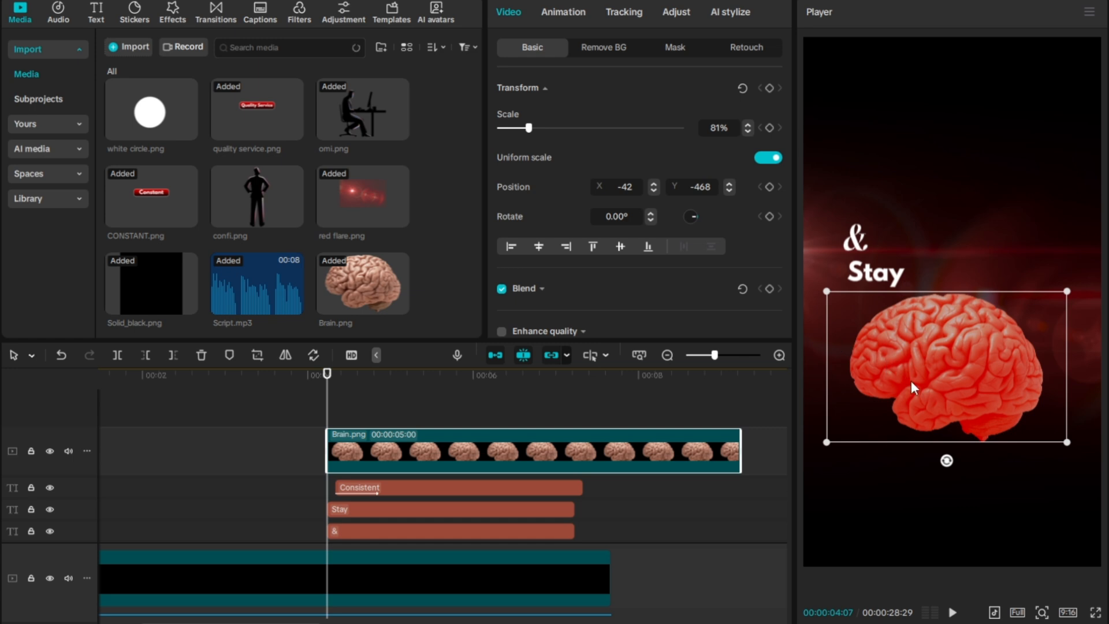
click(335, 397)
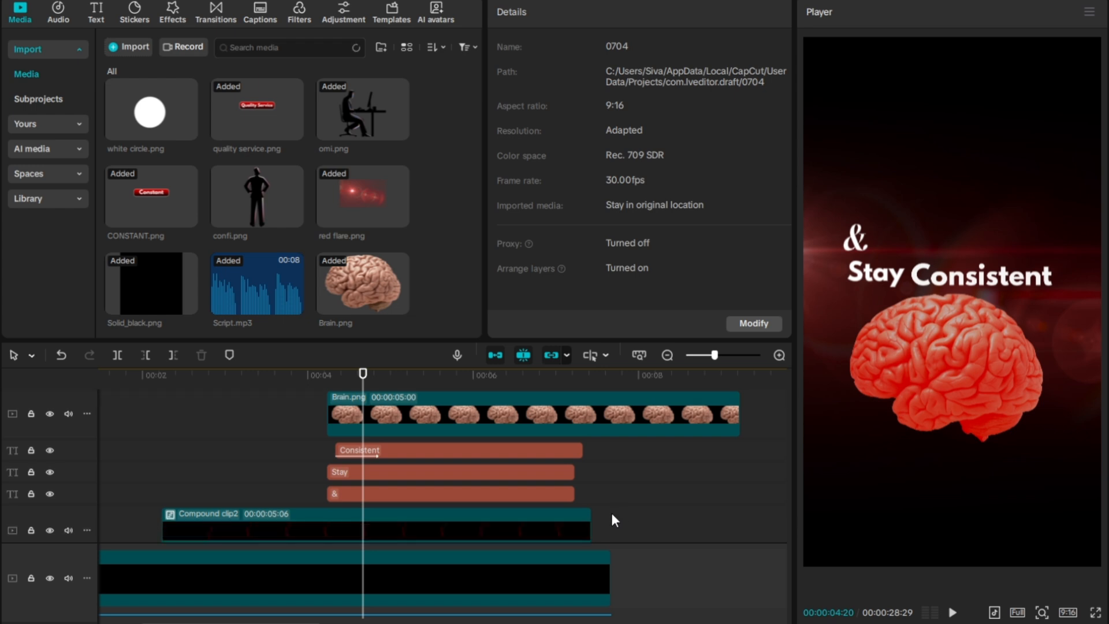
- Move the brain image and the "&", "Stay" and "Consistent" texts together slightly up and left in the frame, and preview the result
drag(610, 492, 427, 385)
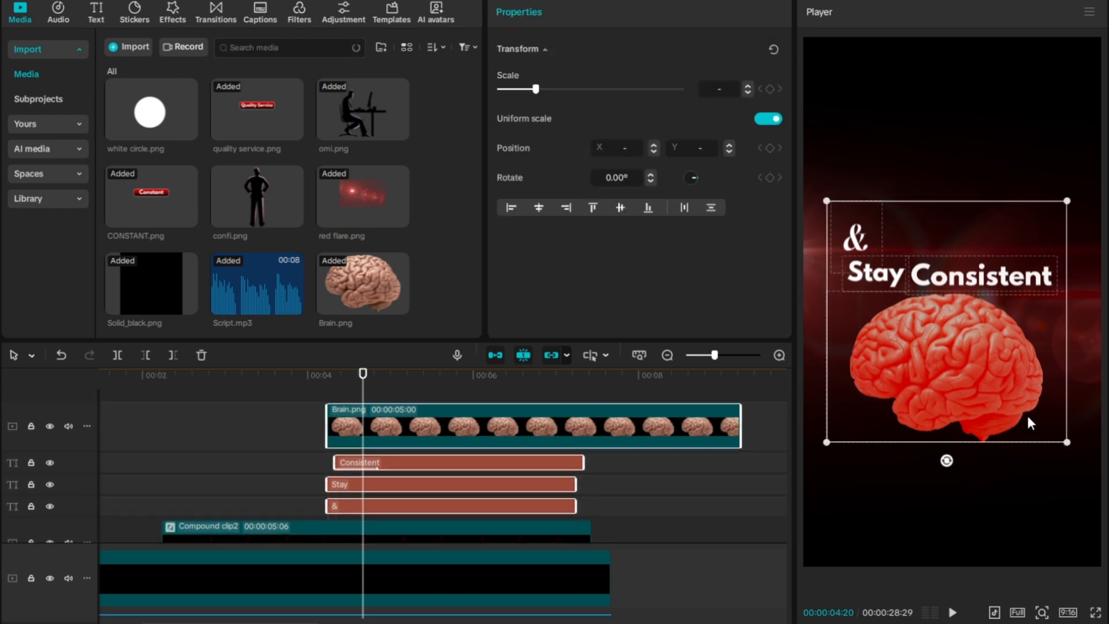
drag(1029, 421, 1023, 398)
click(327, 386)
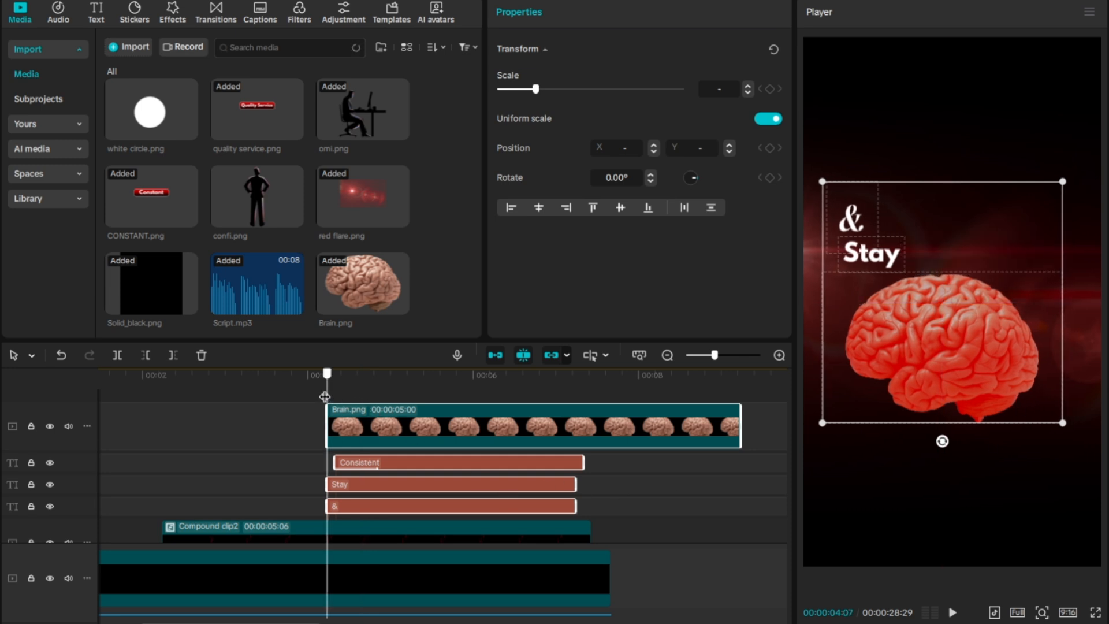
key(space)
key(space)
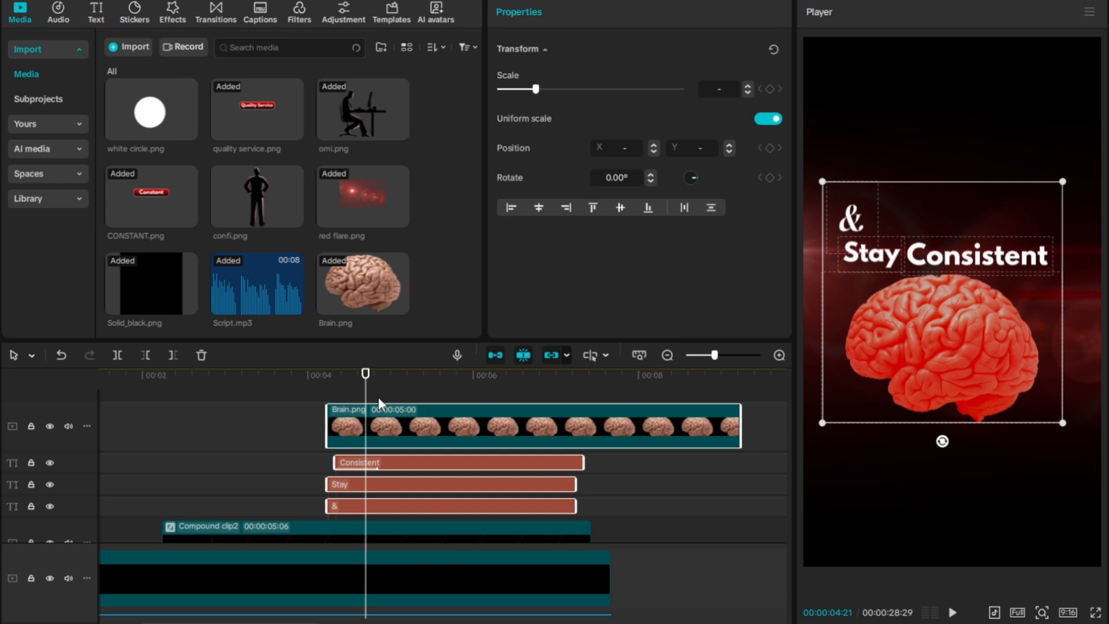
- Combine the brain image and the "&", "Stay" and "Consistent" text clips into one compound clip
click(329, 384)
click(521, 461)
click(450, 416)
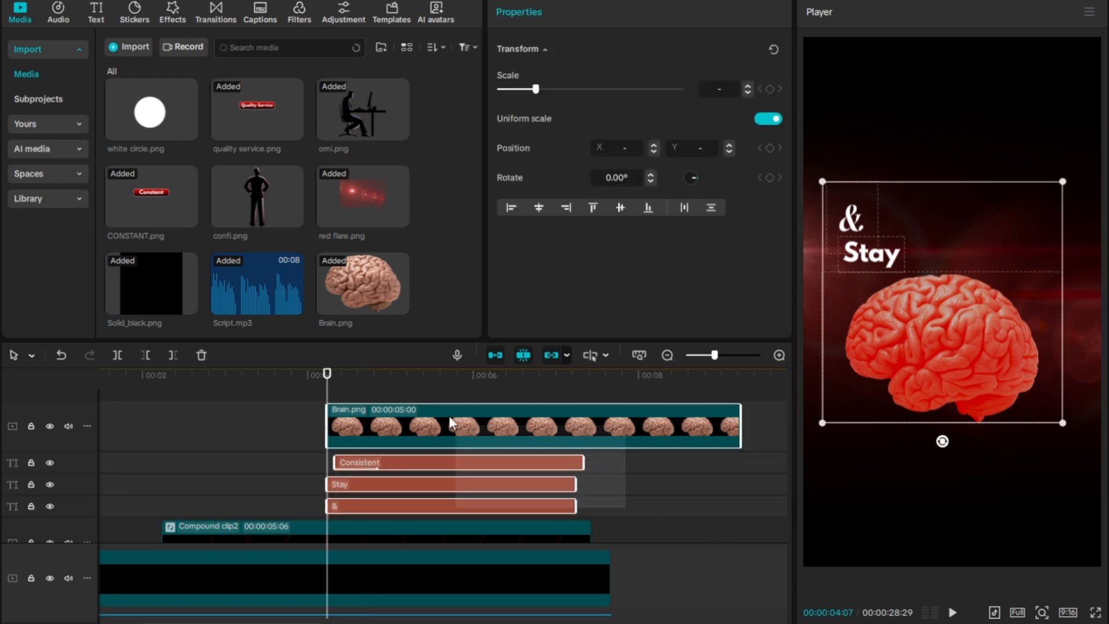
key(alt+g)
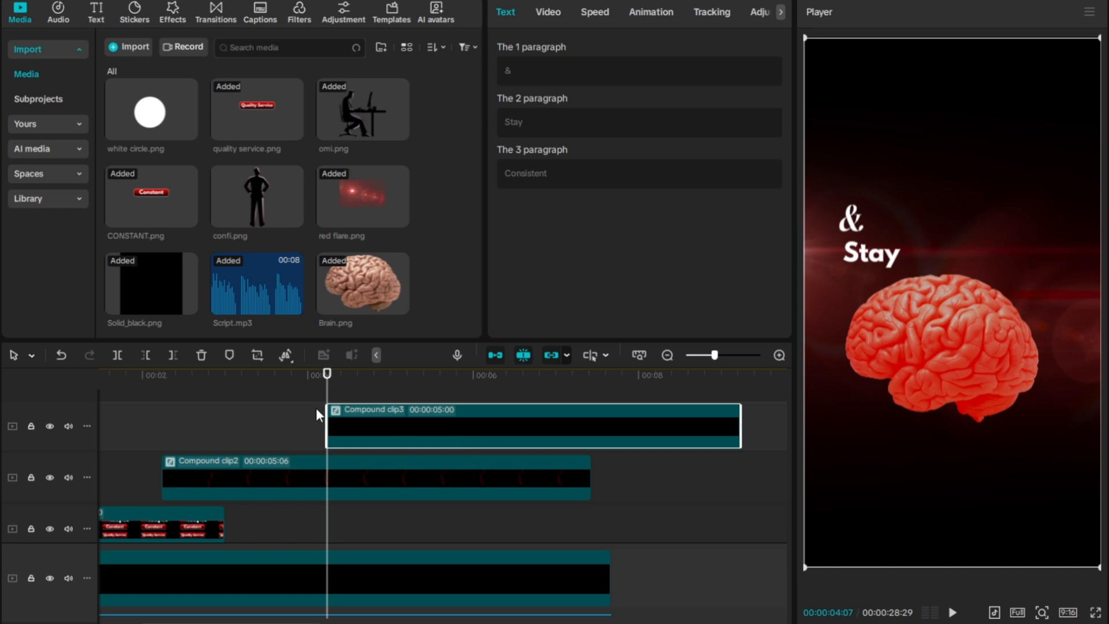
- Play the voiceover around 00:00:05 to check its timing against the "& Stay Consistent" section
click(337, 387)
drag(351, 391, 386, 406)
scroll(428, 445, down, 3)
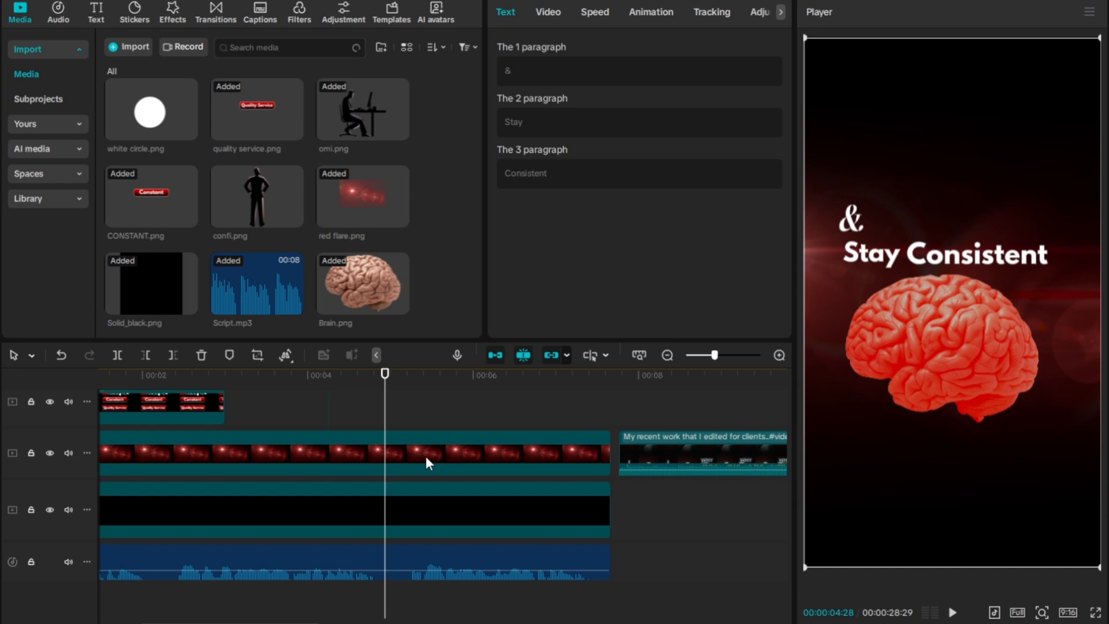
key(space)
click(401, 593)
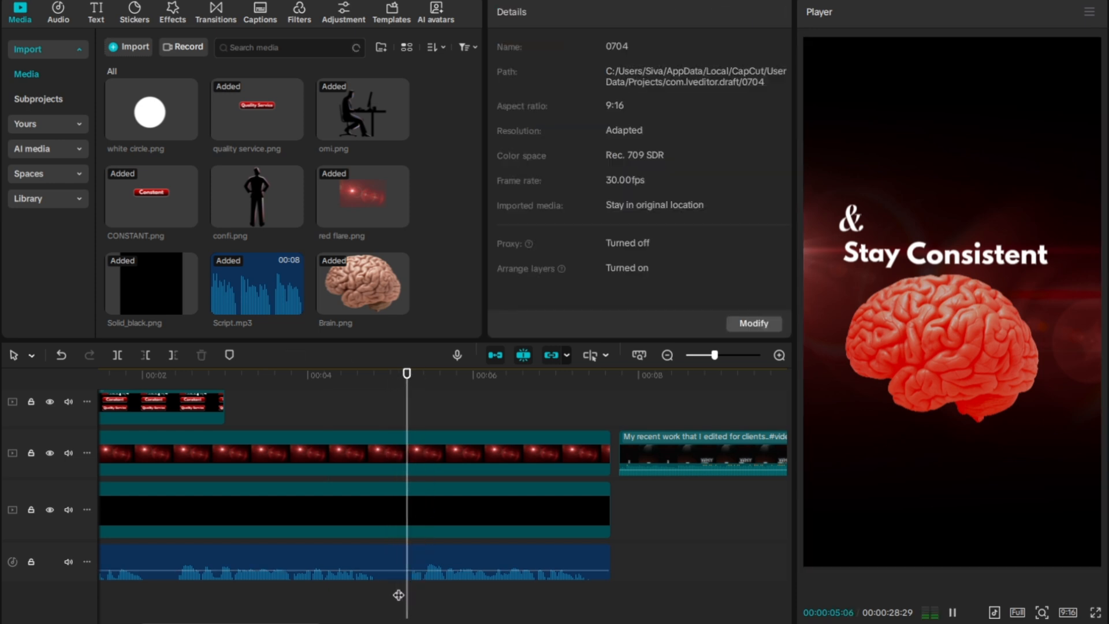
click(399, 594)
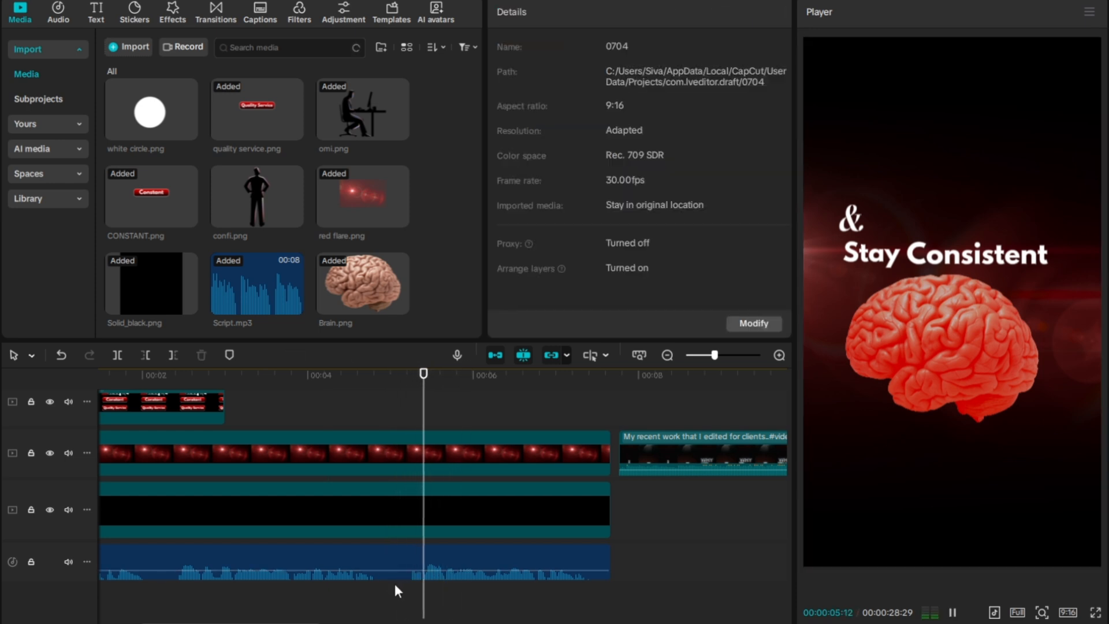
click(394, 592)
scroll(421, 535, up, 3)
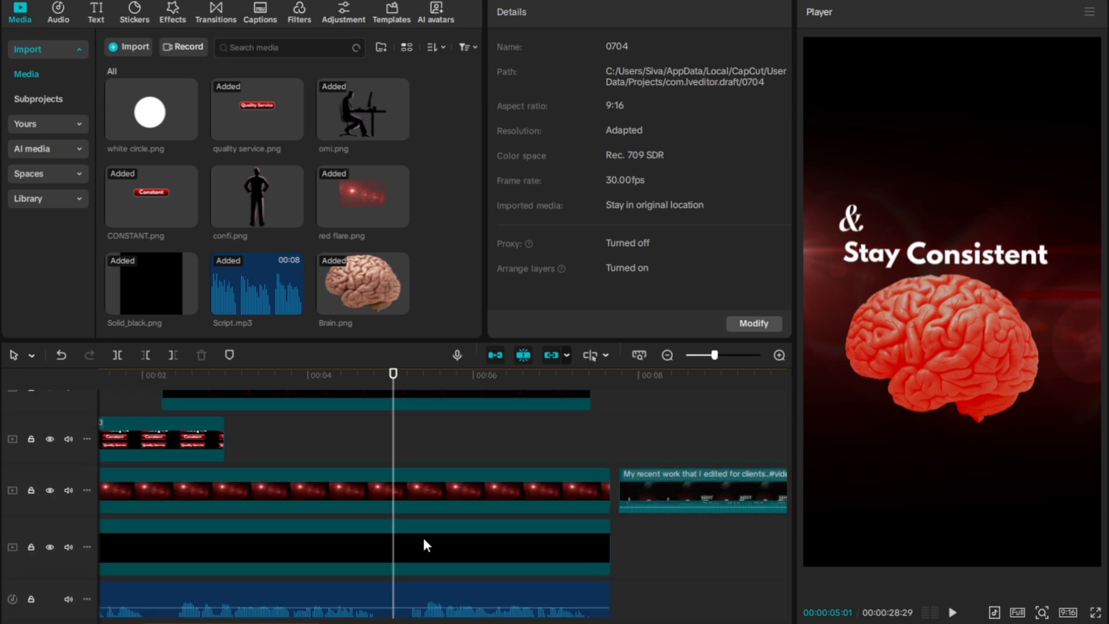
scroll(424, 540, up, 1)
- Shift the "Consistent" text clip to start later inside the brain compound clip, and preview the timing on the main timeline
double_click(438, 446)
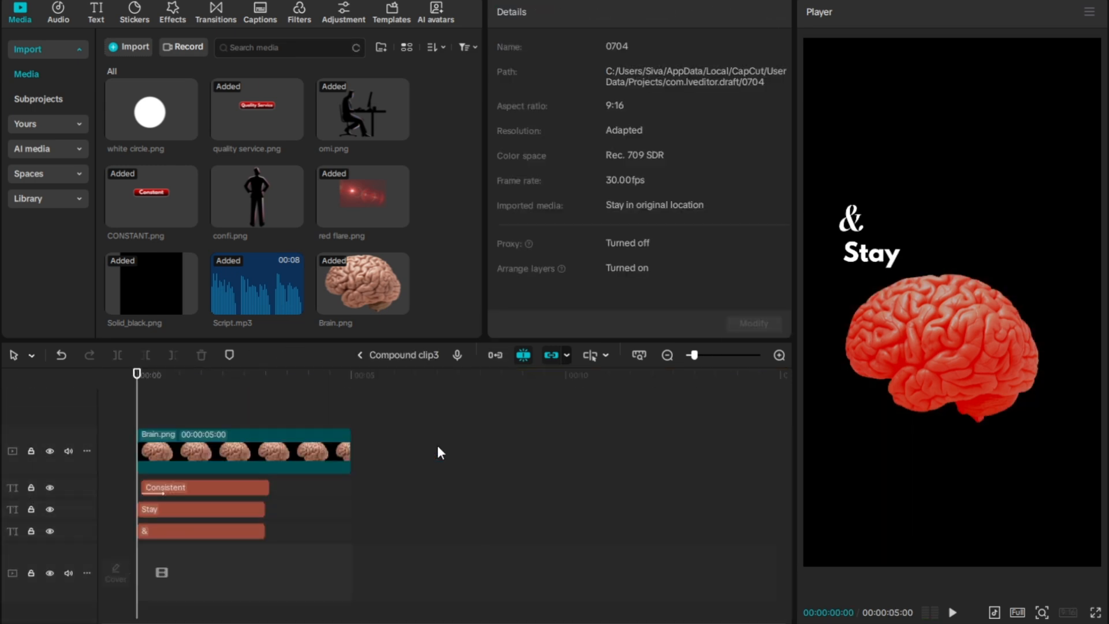
drag(218, 493, 235, 487)
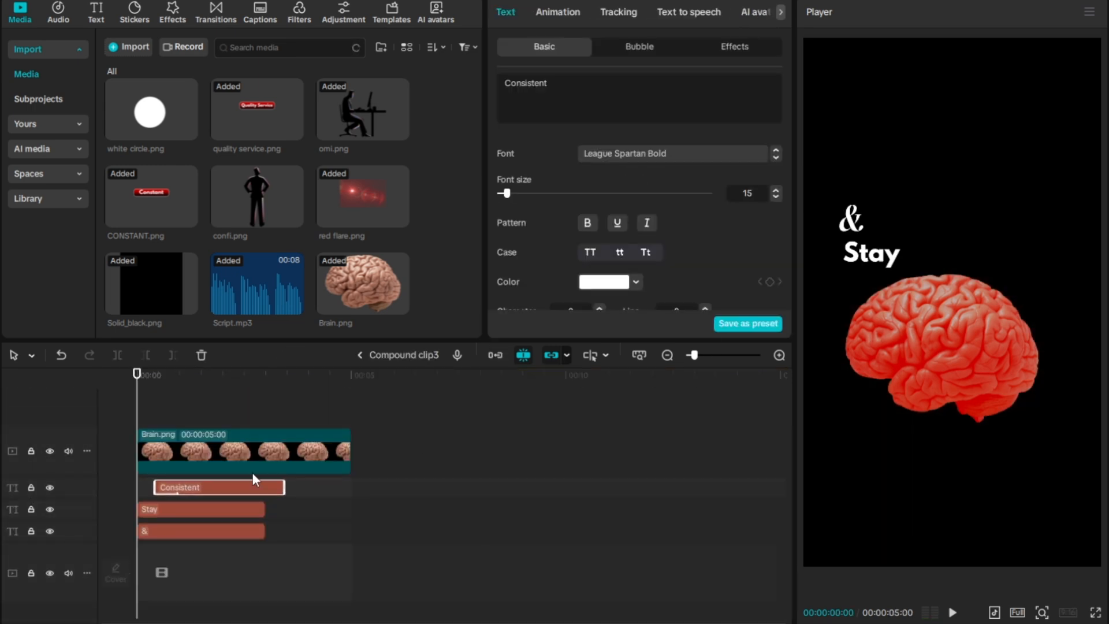
click(360, 354)
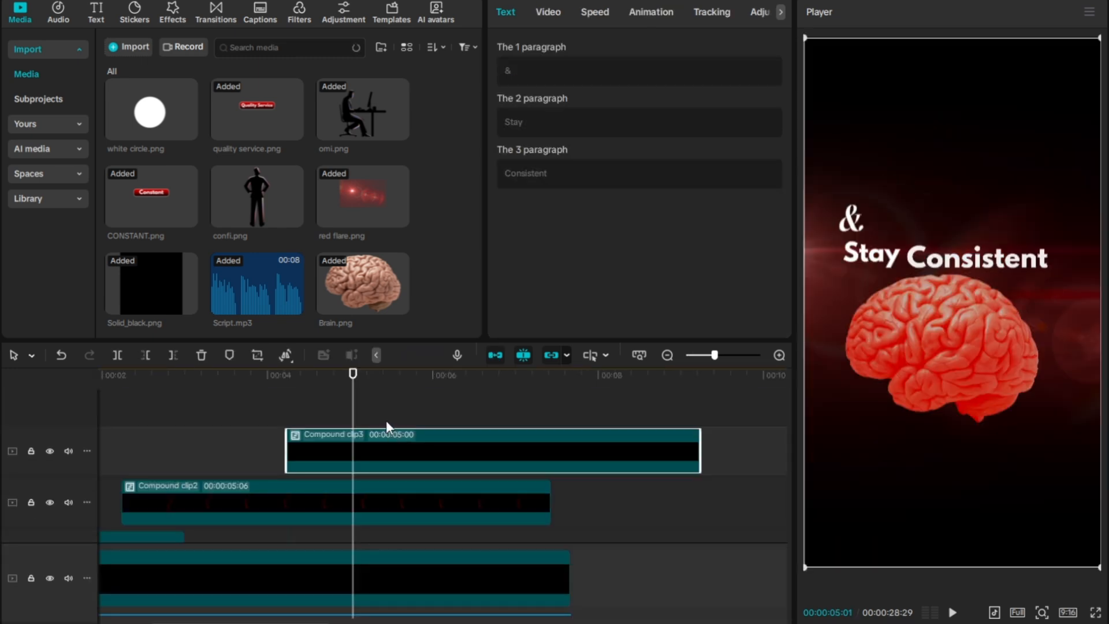
click(367, 420)
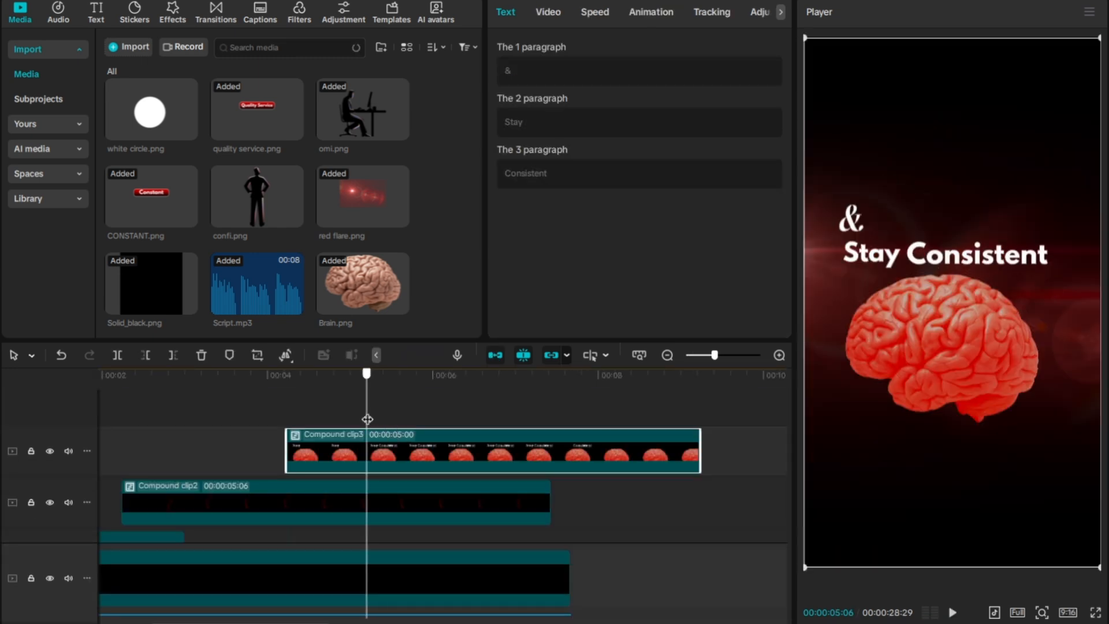
mouse_move(367, 419)
mouse_down()
mouse_move(305, 412)
mouse_move(371, 427)
mouse_up()
key(space)
key(space)
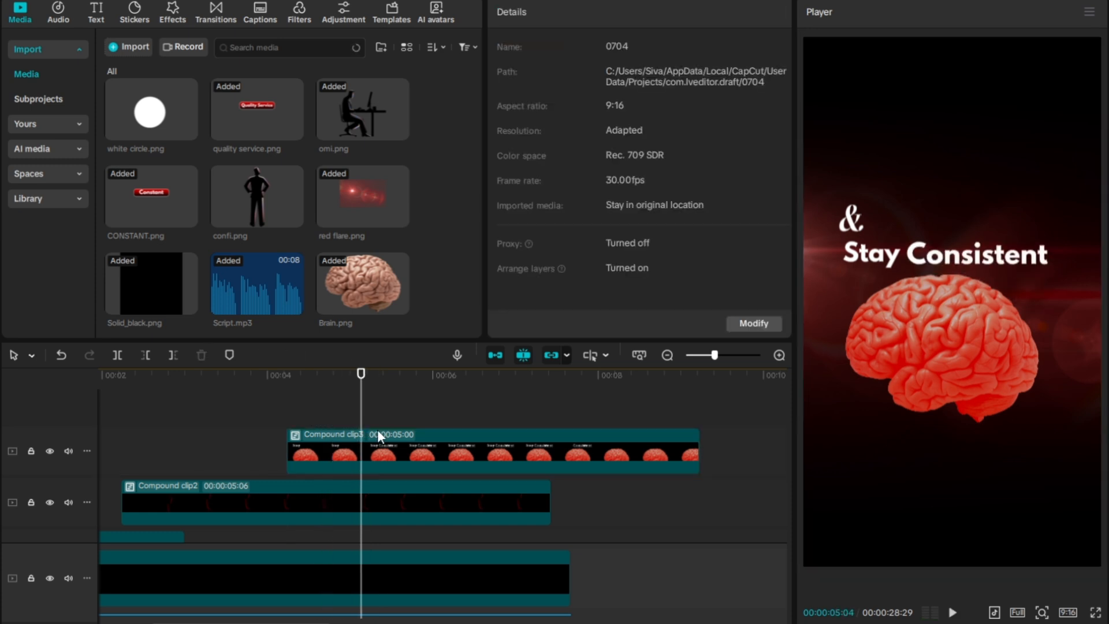
- Shift the "Consistent" text clip slightly earlier inside the brain compound clip, and return to the main timeline
double_click(377, 433)
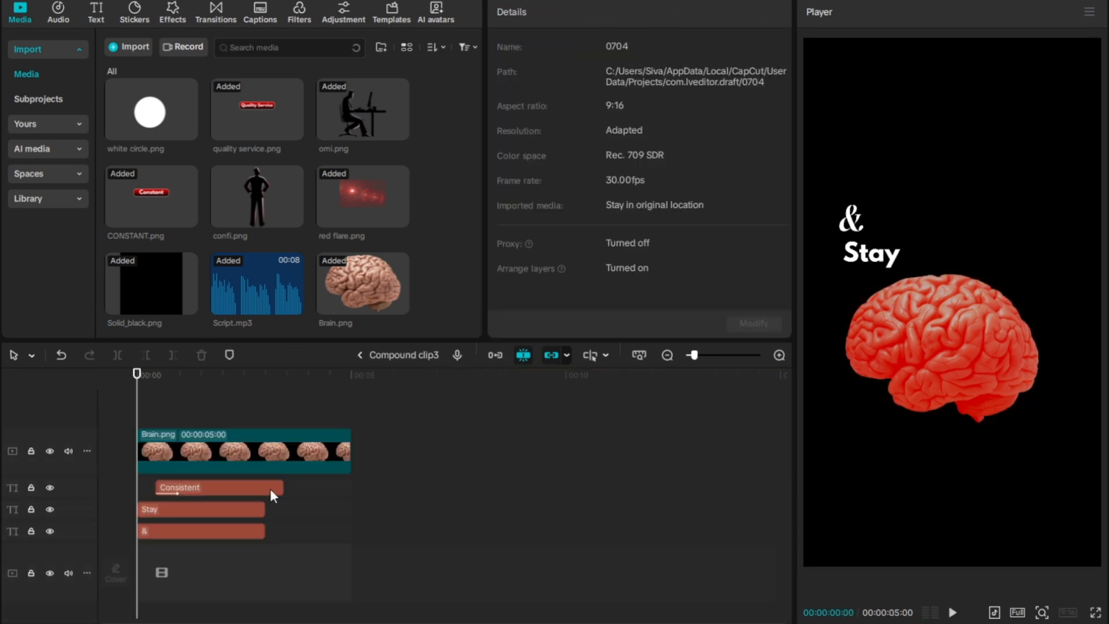
drag(252, 493, 243, 490)
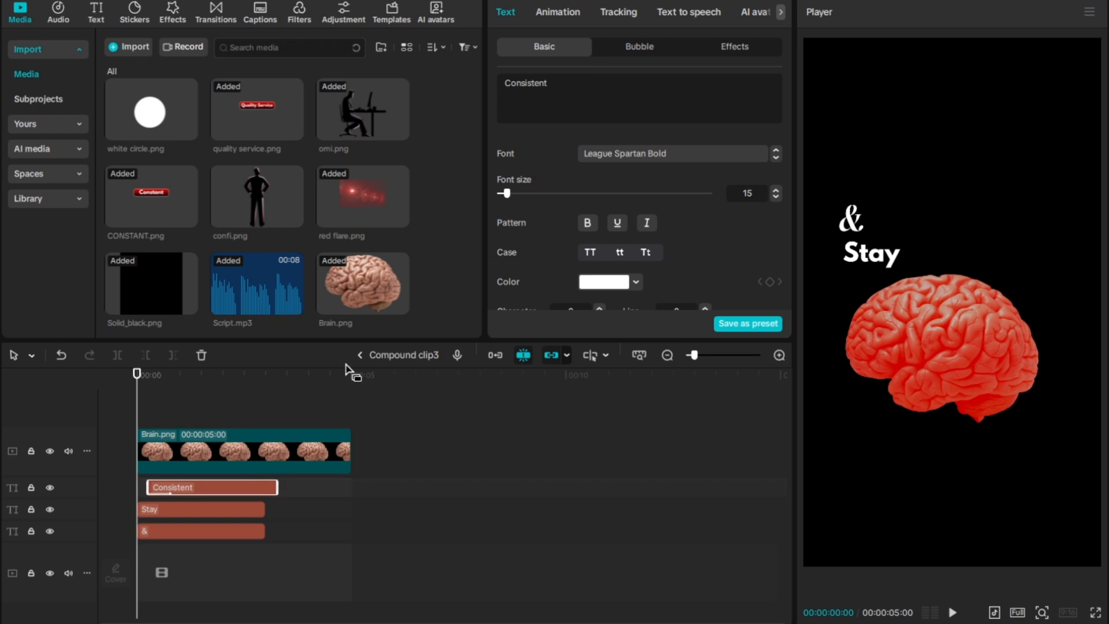
click(360, 355)
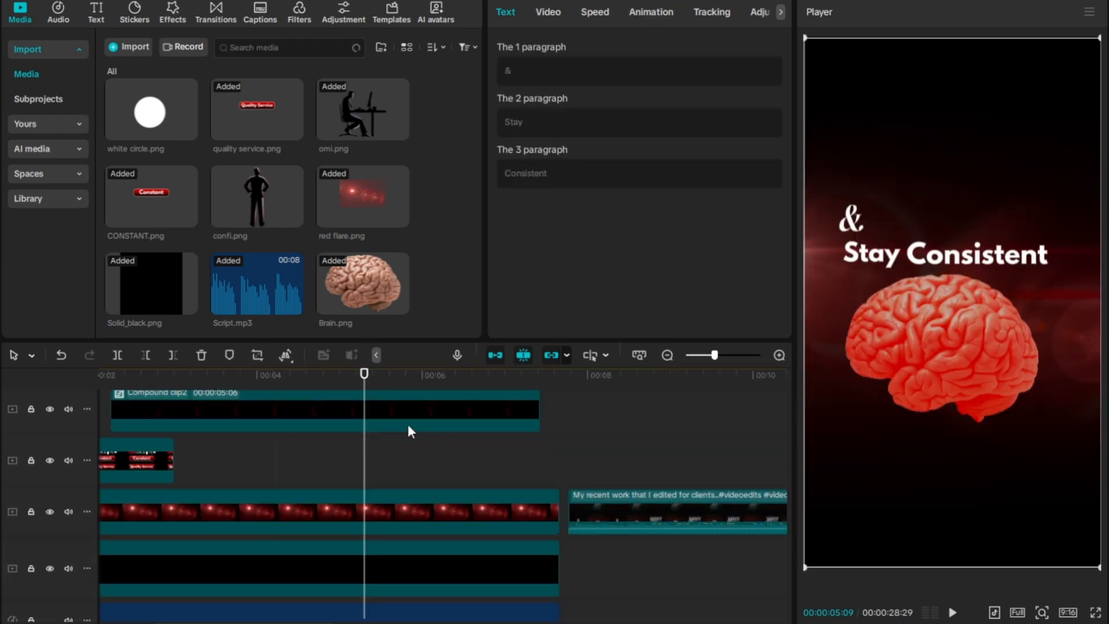
- Play the section around 00:00:05 to examine where the next voiceover phrase begins
key(space)
click(390, 450)
scroll(365, 451, down, 2)
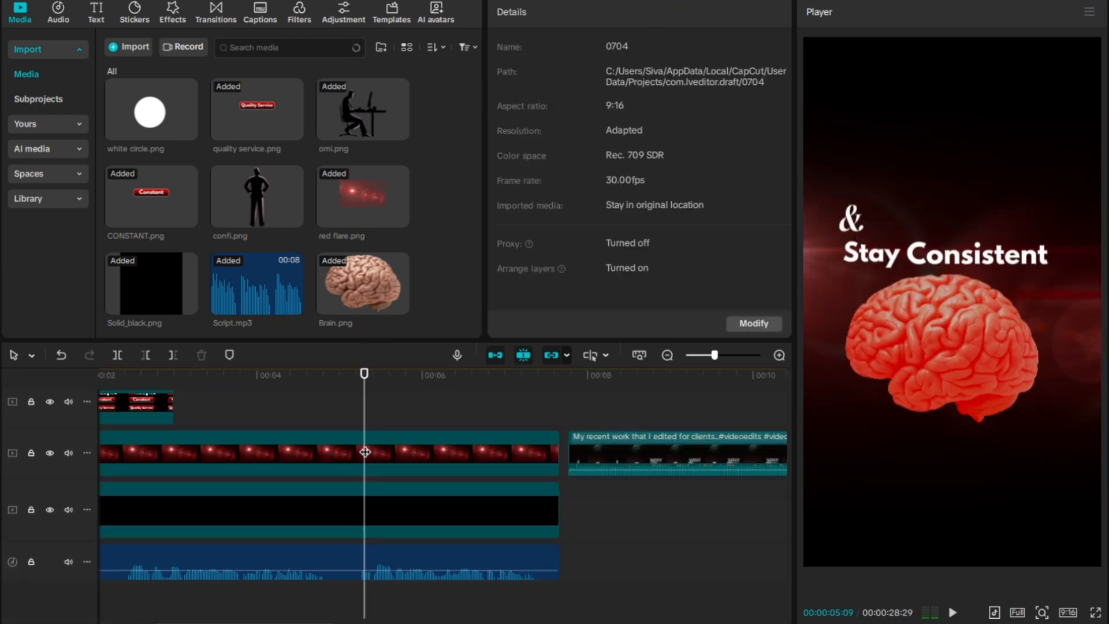
click(349, 593)
key(space)
click(347, 592)
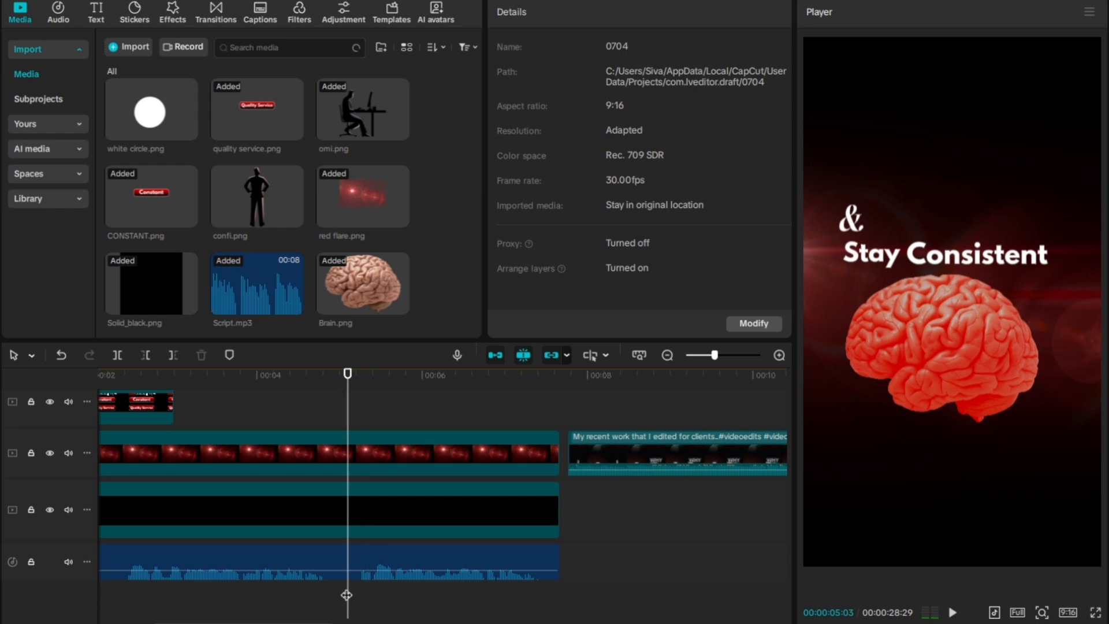
scroll(370, 542, up, 3)
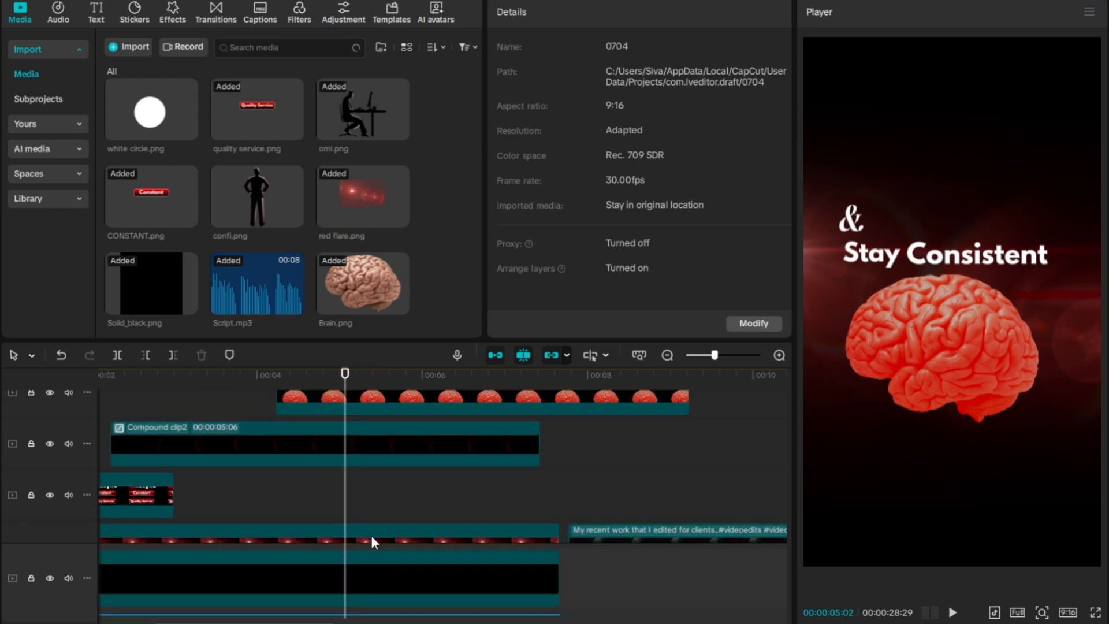
scroll(371, 535, up, 2)
click(380, 452)
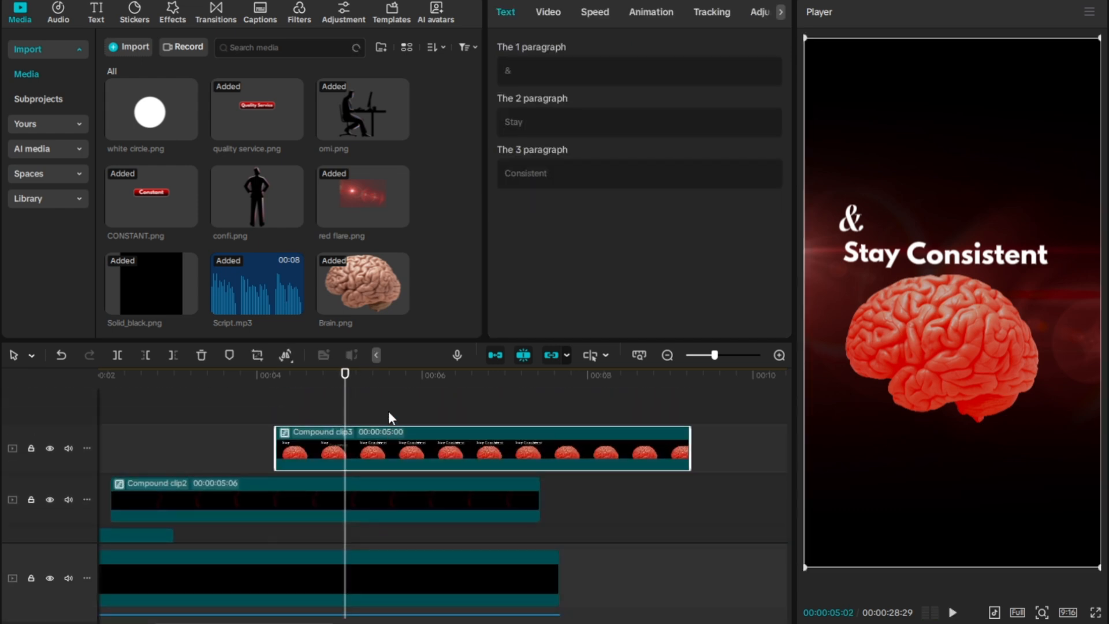
key(space)
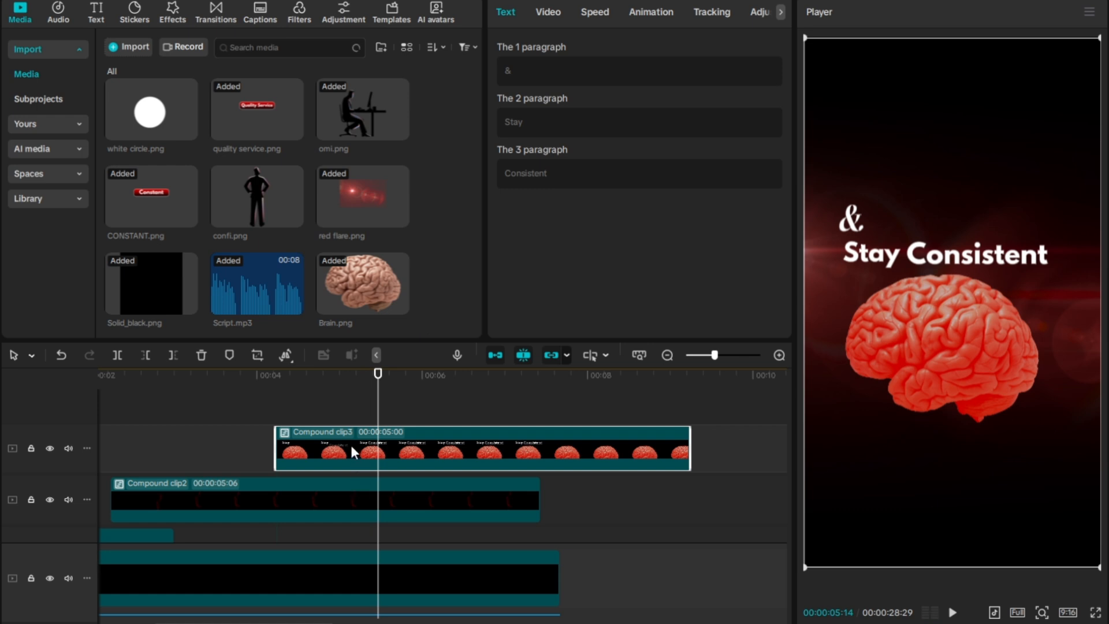
- Add a Transform keyframe to the brain compound clip at 00:00:05:05
click(347, 410)
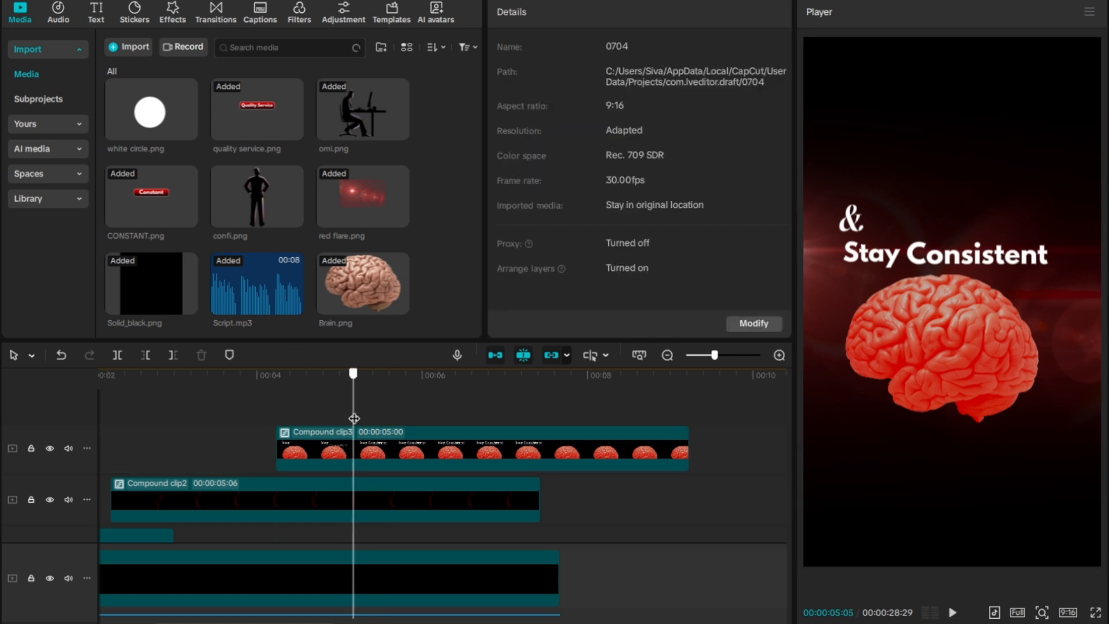
click(370, 454)
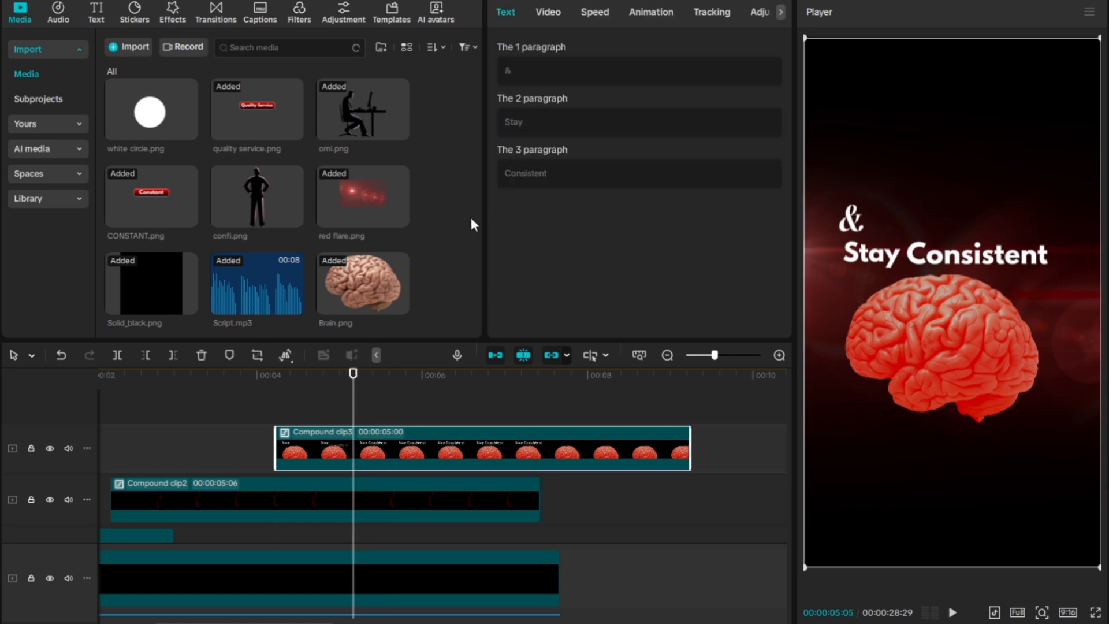
click(549, 12)
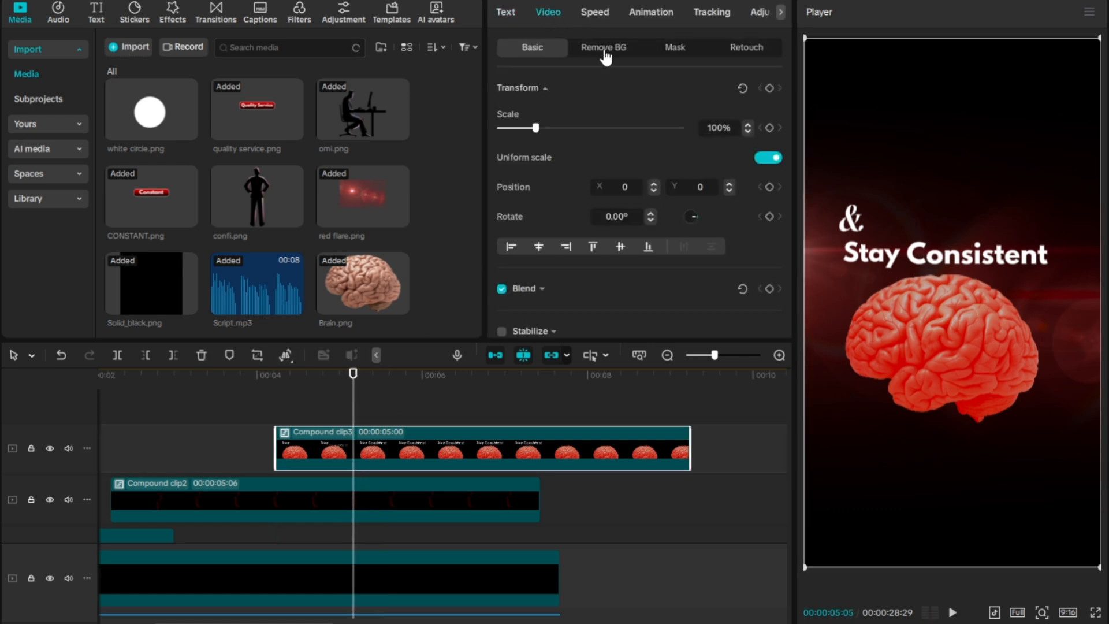
click(770, 88)
- Add a second Transform keyframe to the brain compound clip 15 frames further on, at 00:00:05:20
key(Right)
key(Right)
key(Right)
key(Right)
key(Right)
key(Right)
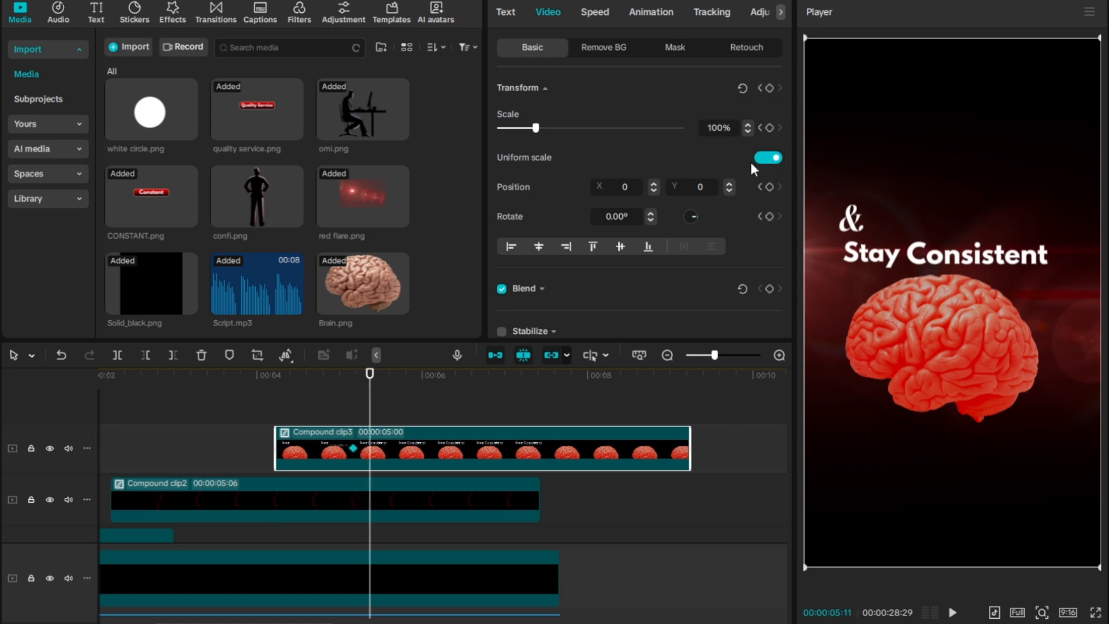
key(Right)
key(Right)
key(Right)
key(Right)
key(Right)
key(Right)
key(Right)
key(Right)
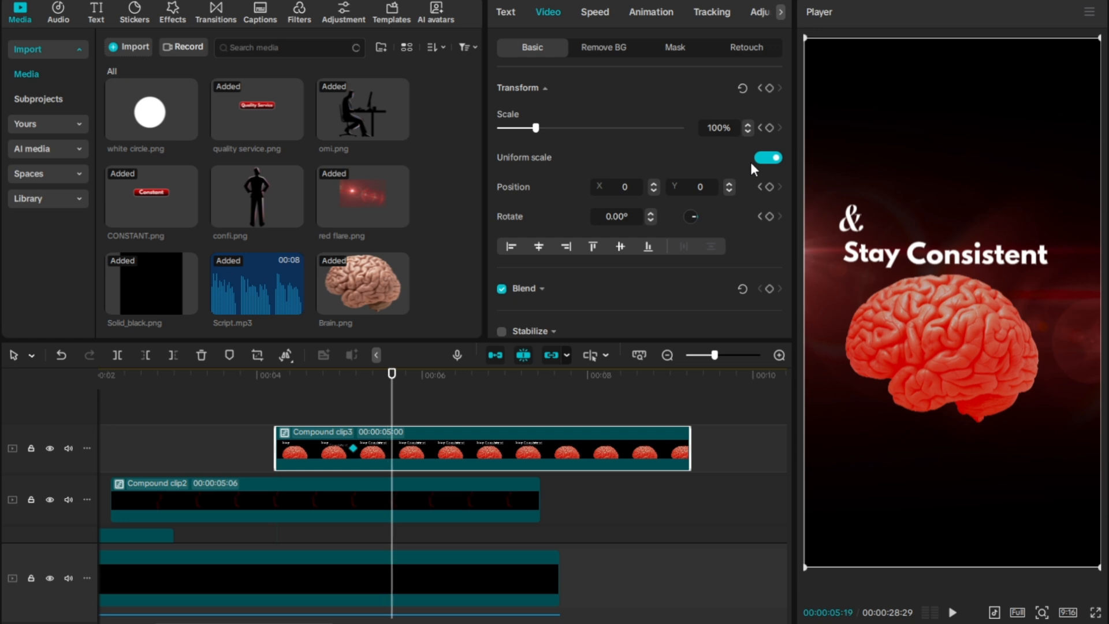
key(Right)
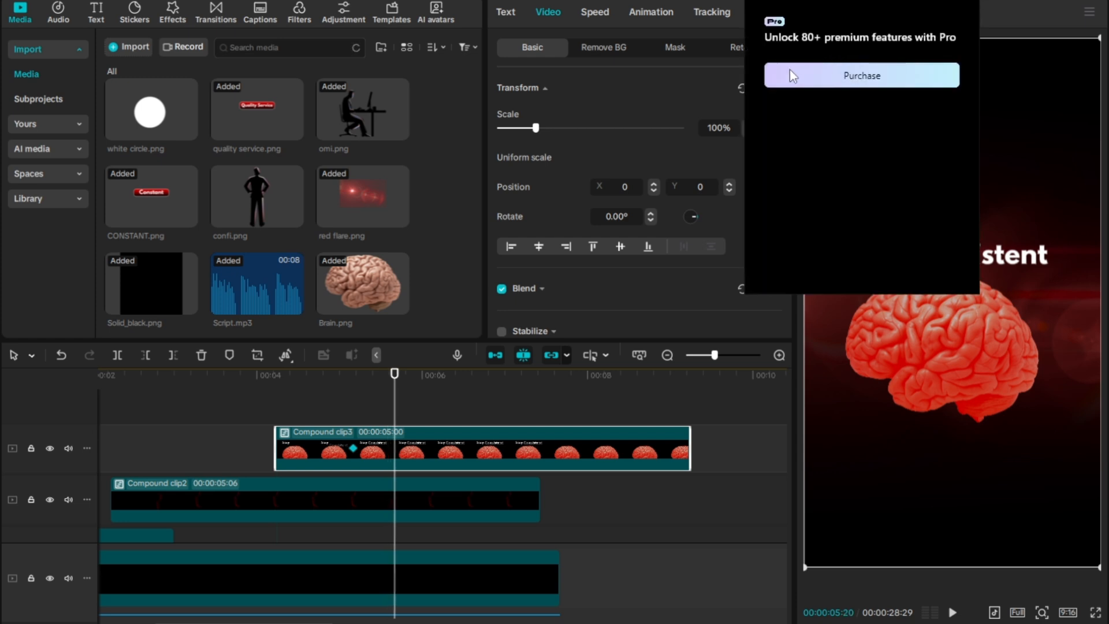
click(770, 87)
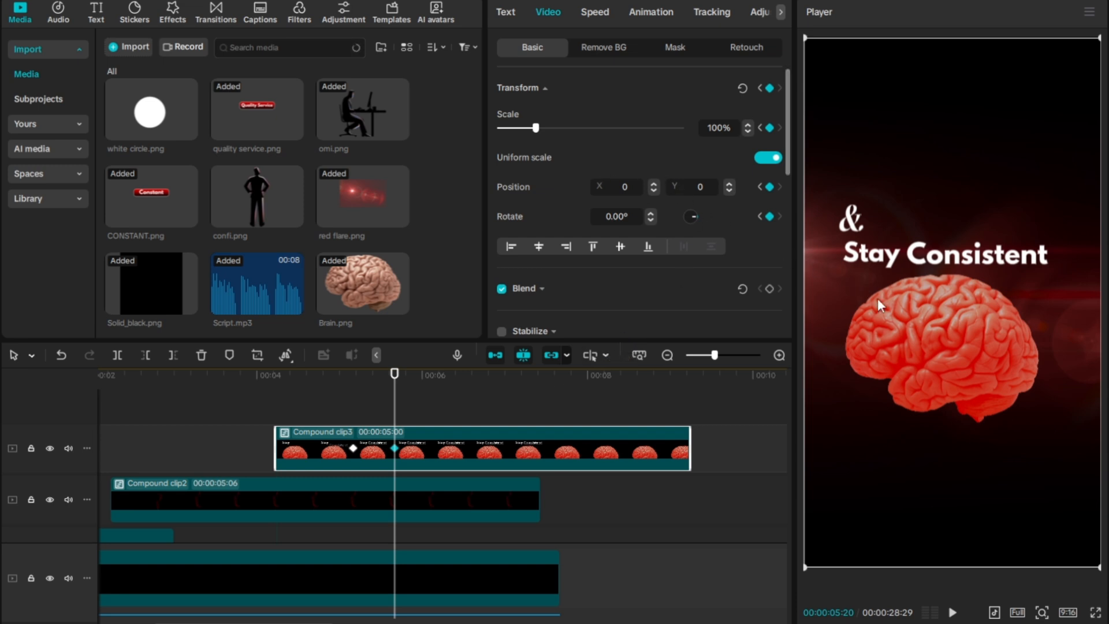
- At the 00:00:05:20 keyframe, move the brain compound clip up-left out of frame to about X -1672, Y 2298, scaled to about 113%
drag(957, 376, 734, 73)
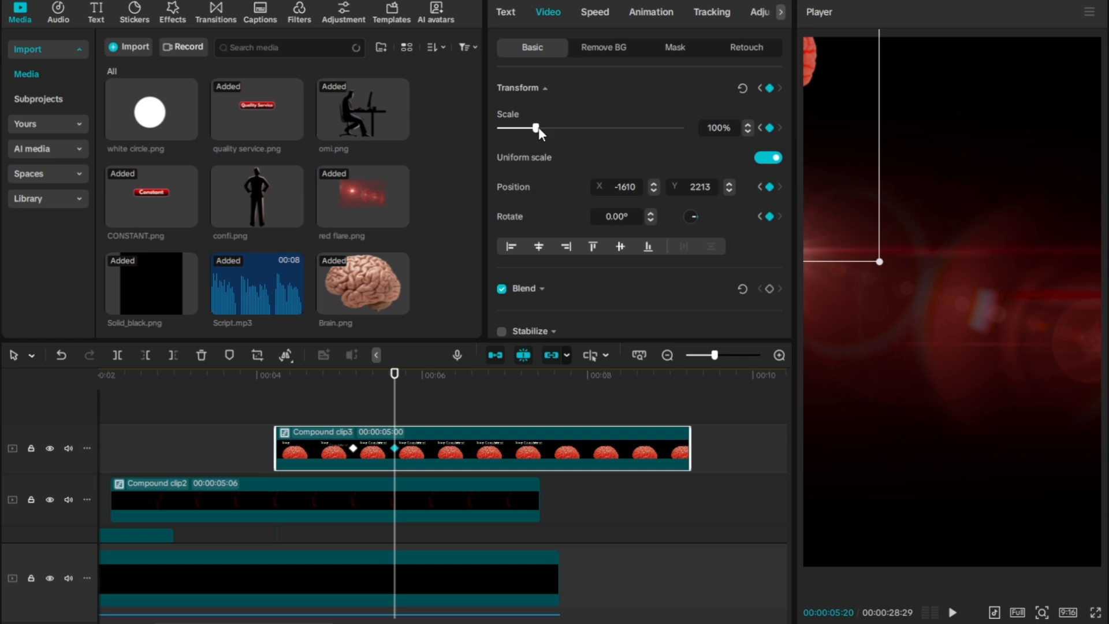
drag(538, 127, 541, 127)
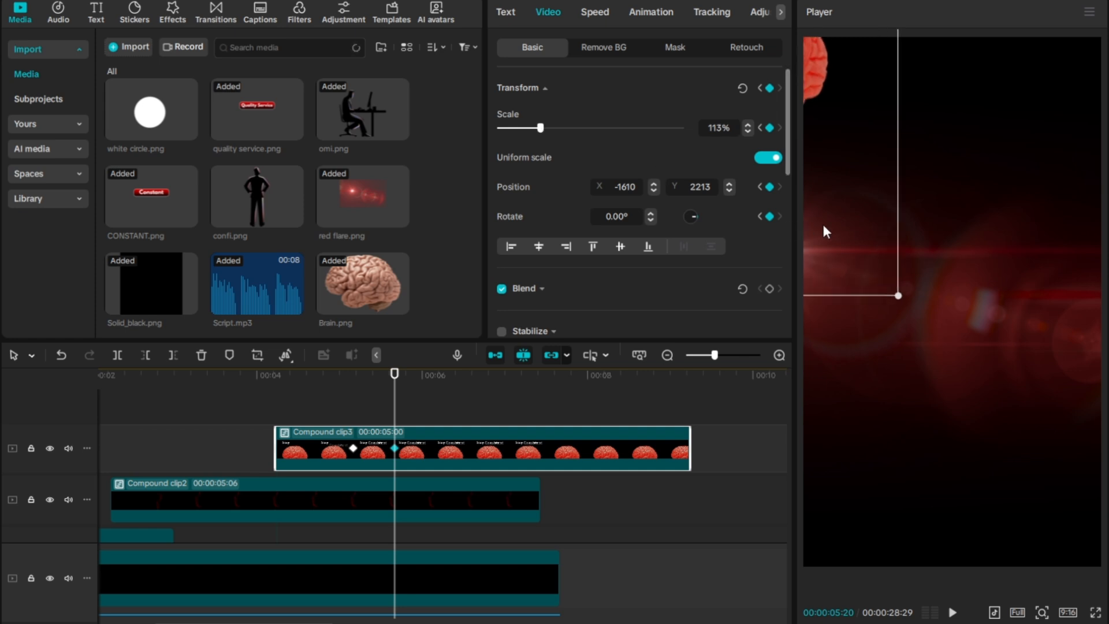
drag(831, 227, 814, 218)
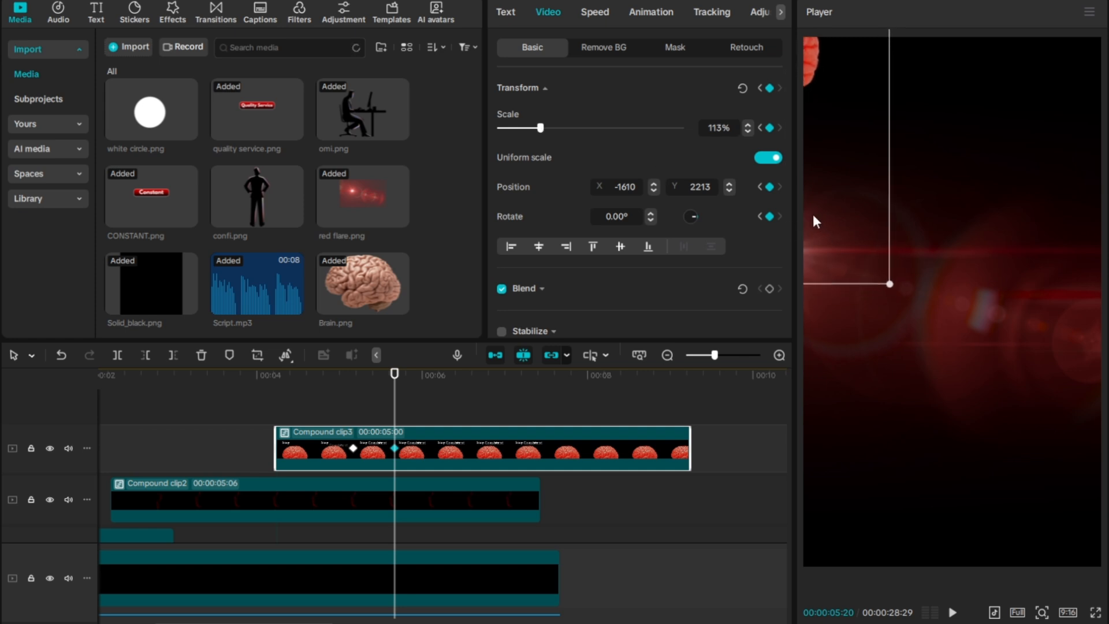
- Apply the Quad Ease preset curve between the brain compound clip's two Scale keyframes
key(alt+k)
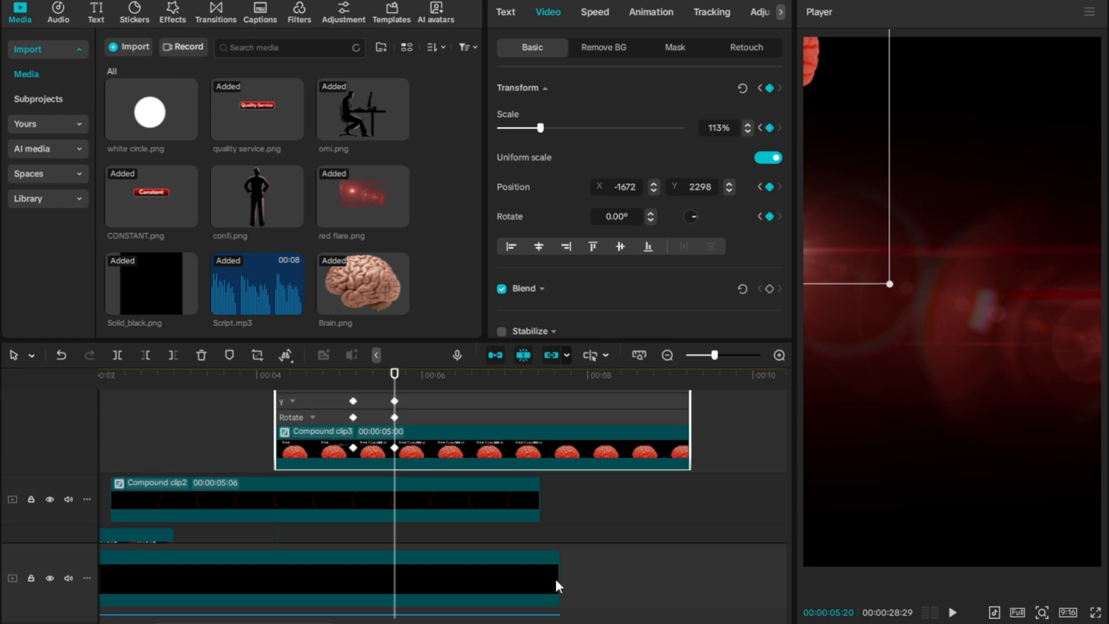
scroll(456, 525, up, 3)
click(377, 468)
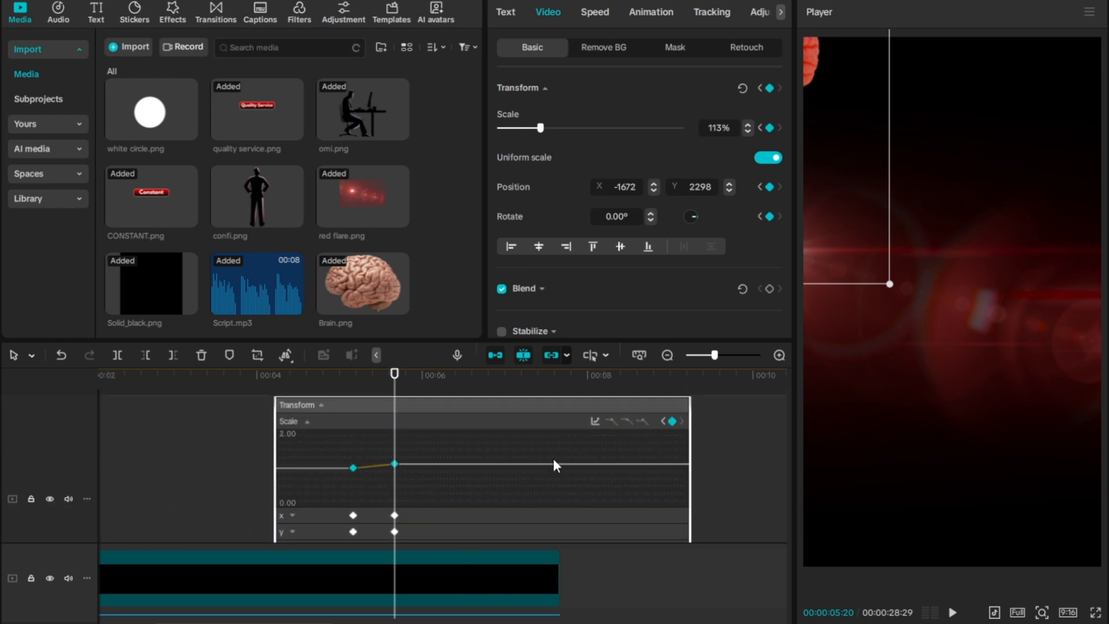
click(595, 421)
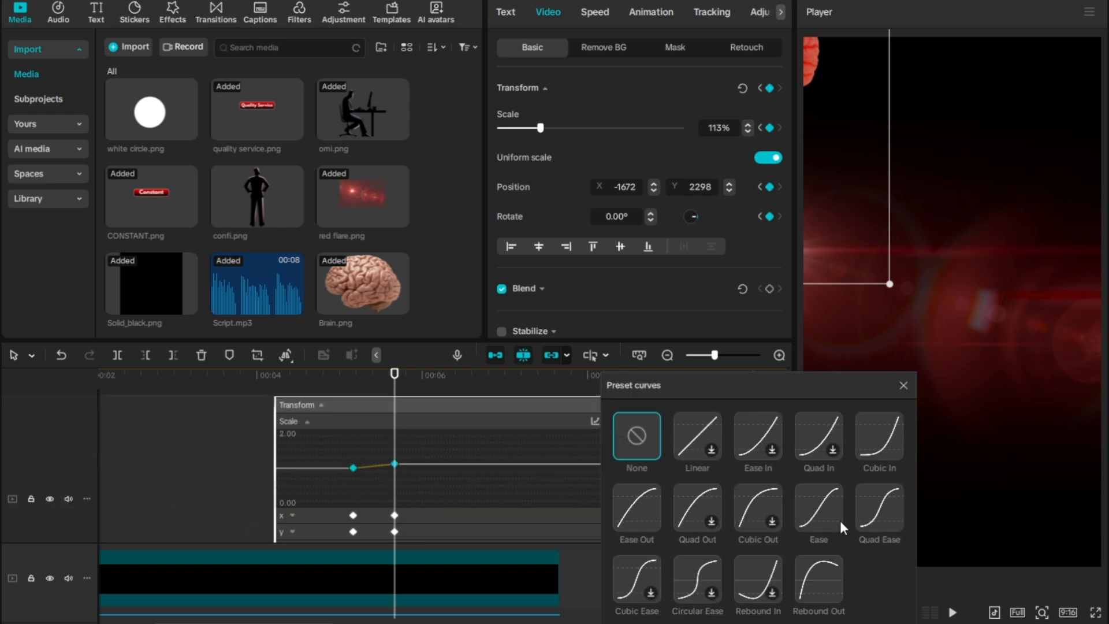
click(879, 508)
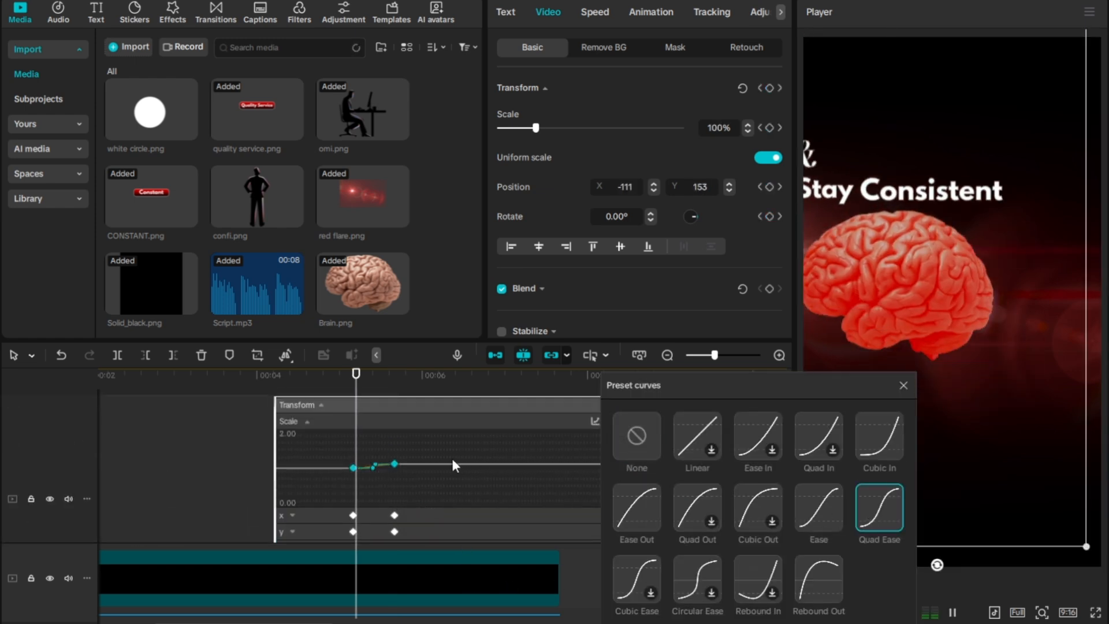
click(914, 388)
- Play the section from about 00:00:04 to check when the brain compound clip enters
click(396, 481)
scroll(227, 432, down, 2)
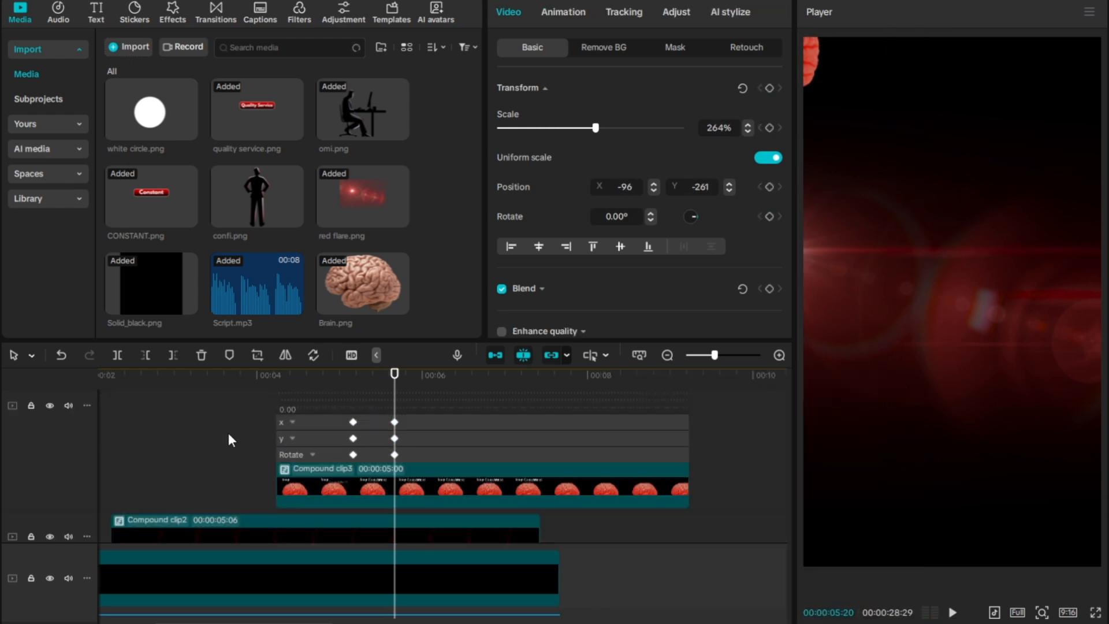
click(268, 452)
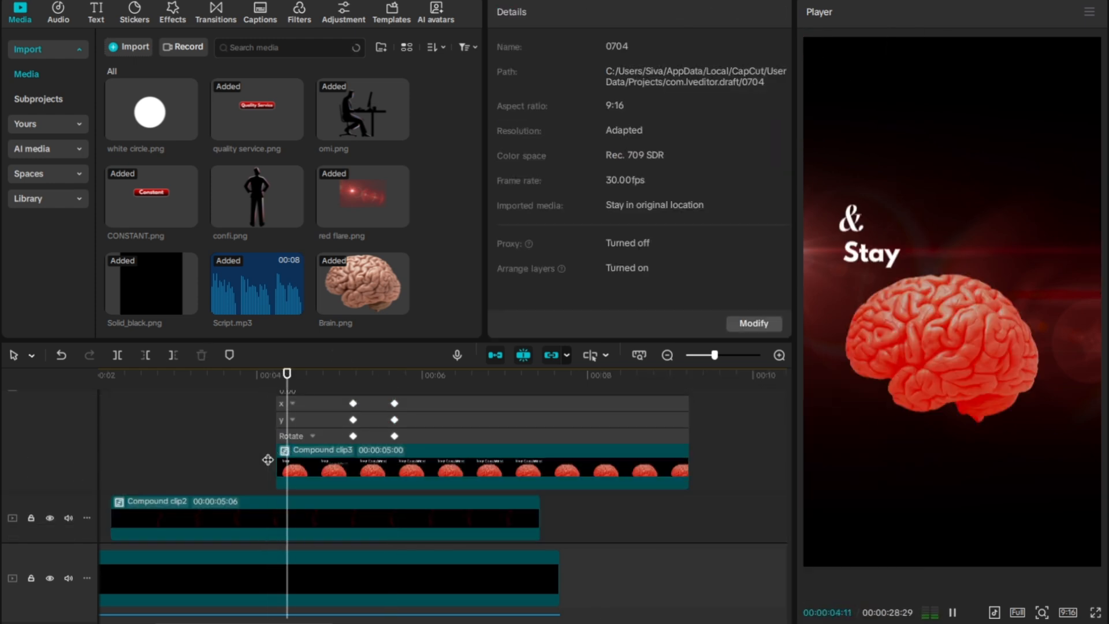
click(316, 473)
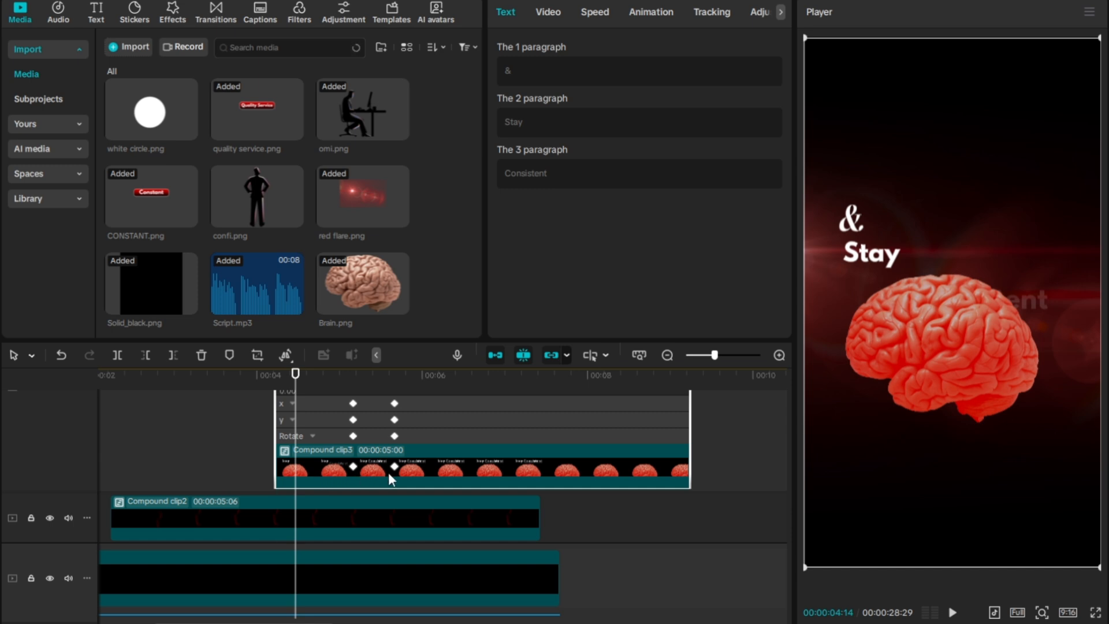
- Remove the brain compound clip's Transform keyframes at 00:00:05:20 and 00:00:05:05
scroll(388, 472, up, 4)
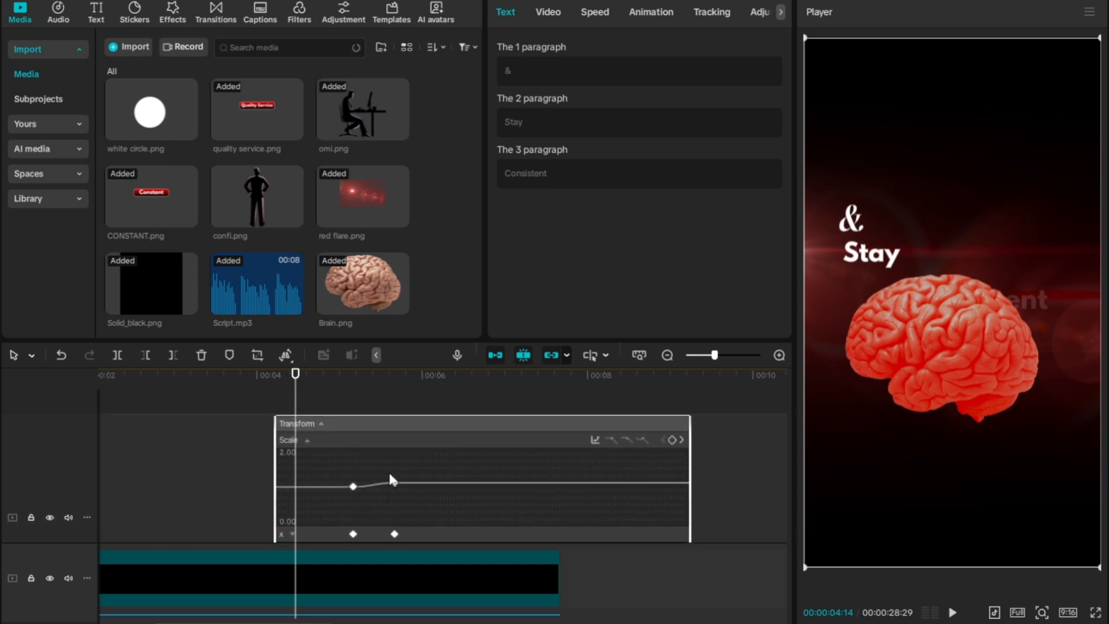
scroll(389, 475, down, 4)
click(394, 522)
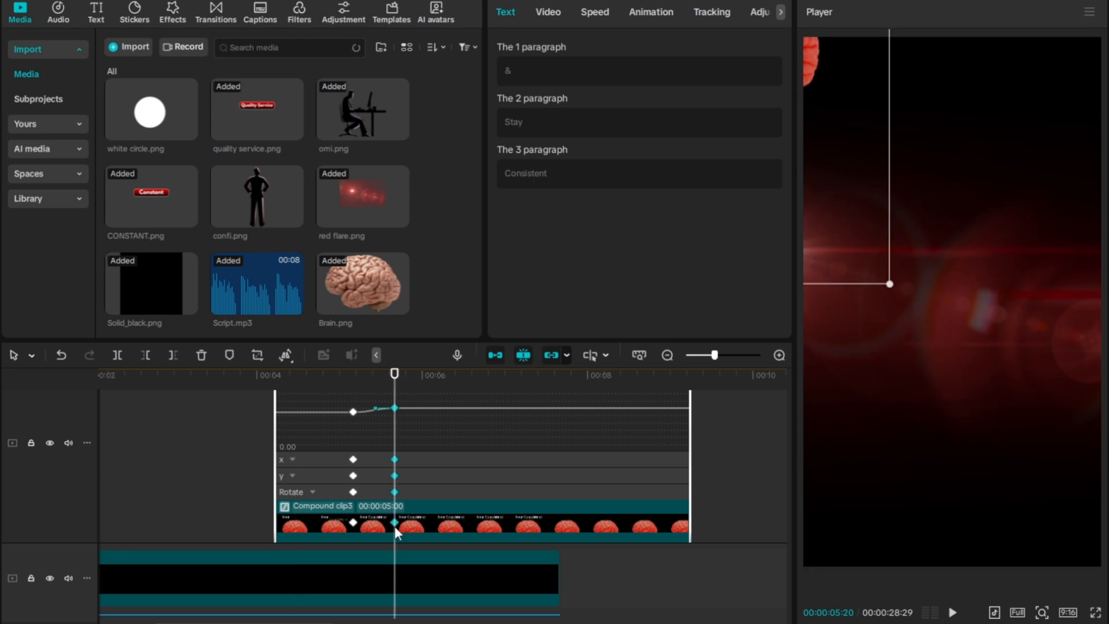
click(546, 13)
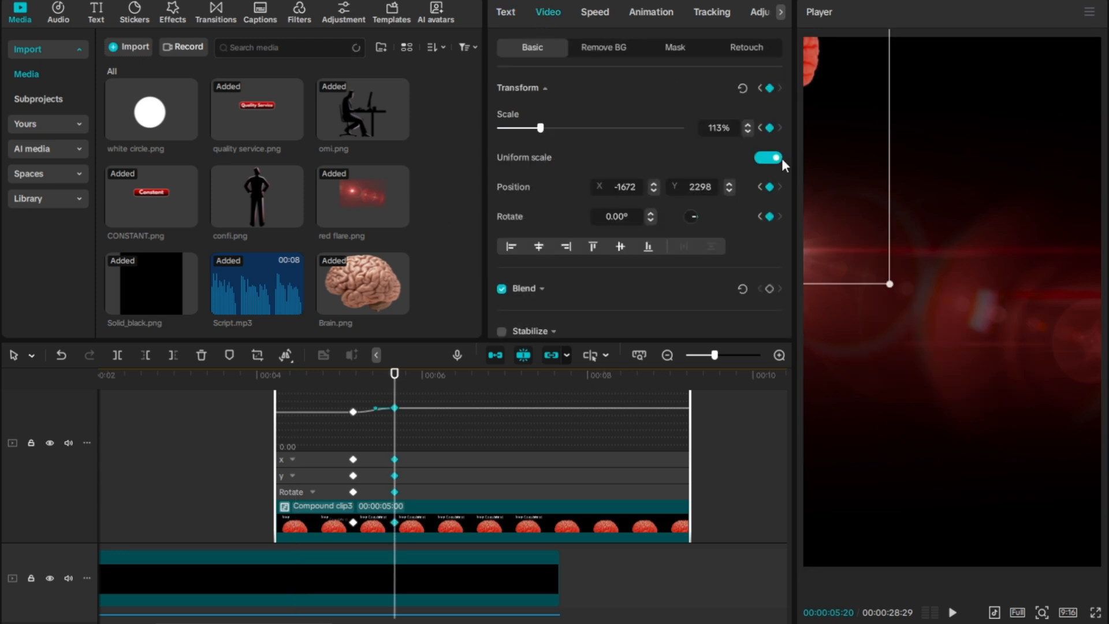
click(769, 89)
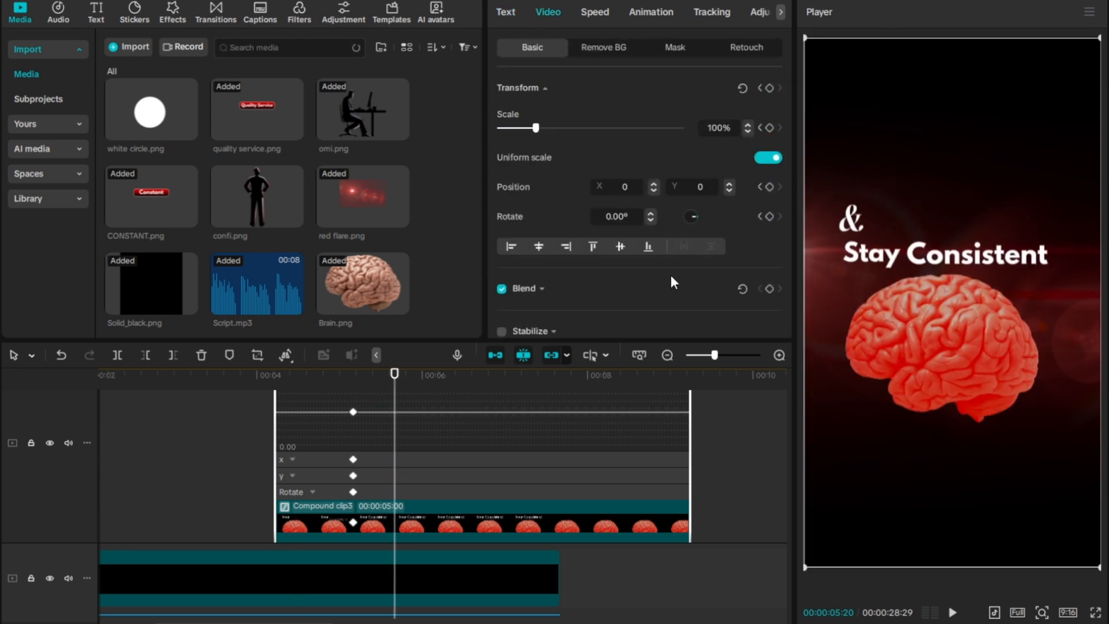
click(353, 523)
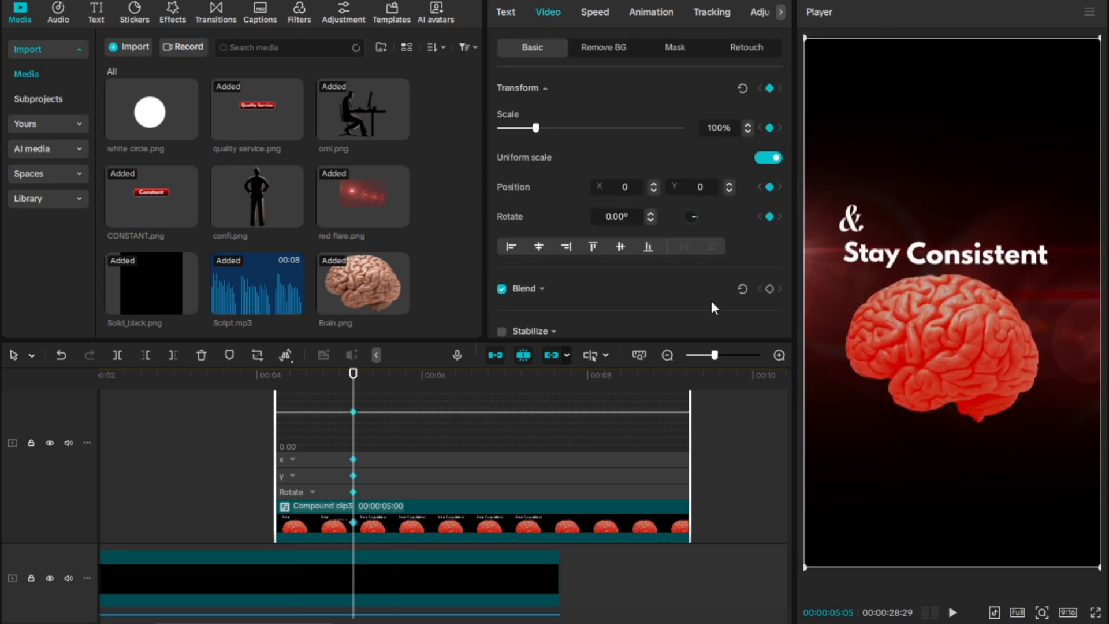
click(771, 88)
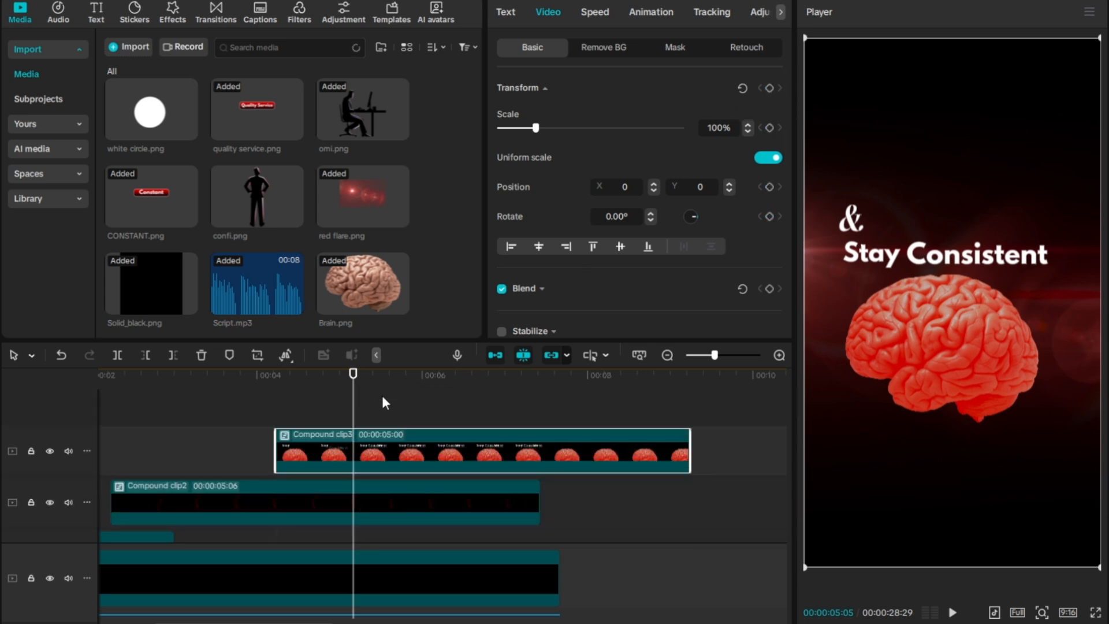
- Add a Transform keyframe at the start of the brain compound clip at 00:00:04:07, in line with the lower compound clip's last keyframe
click(272, 409)
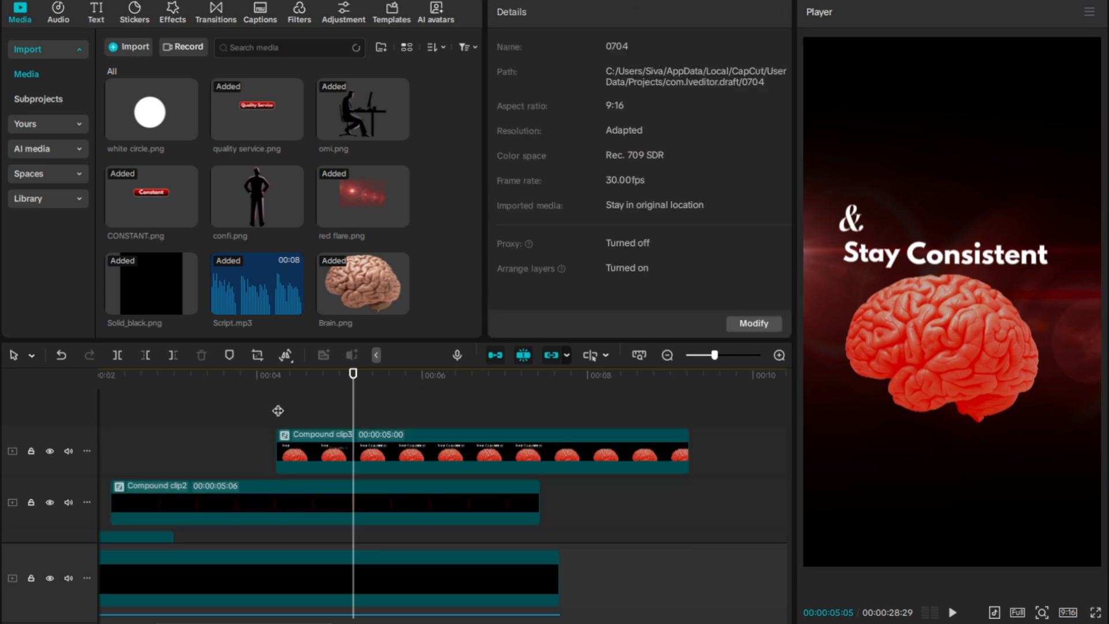
click(183, 491)
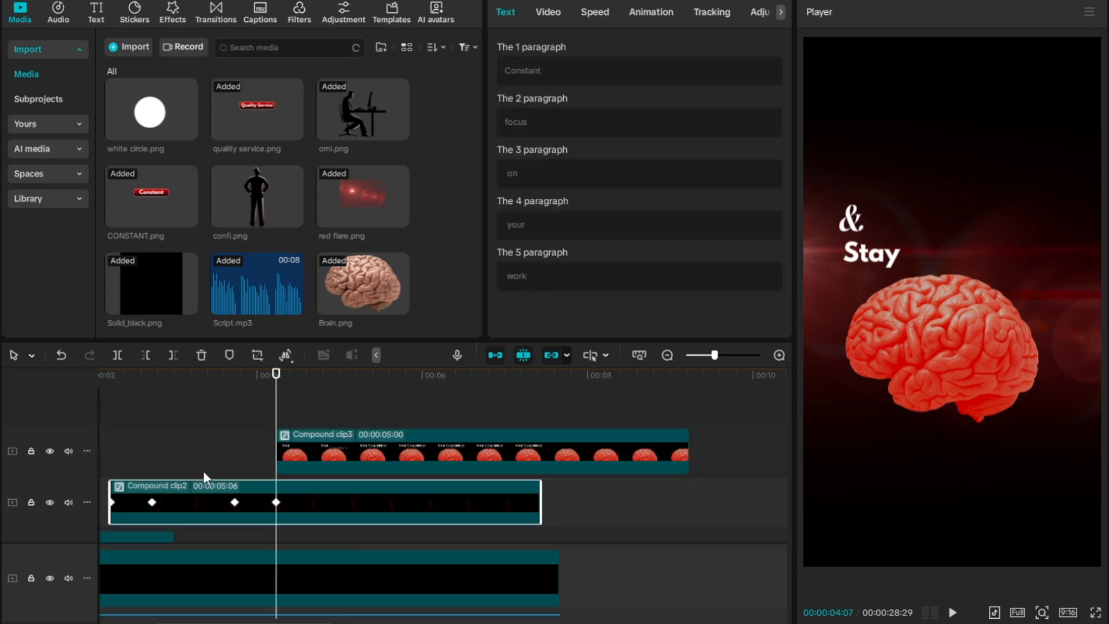
click(286, 439)
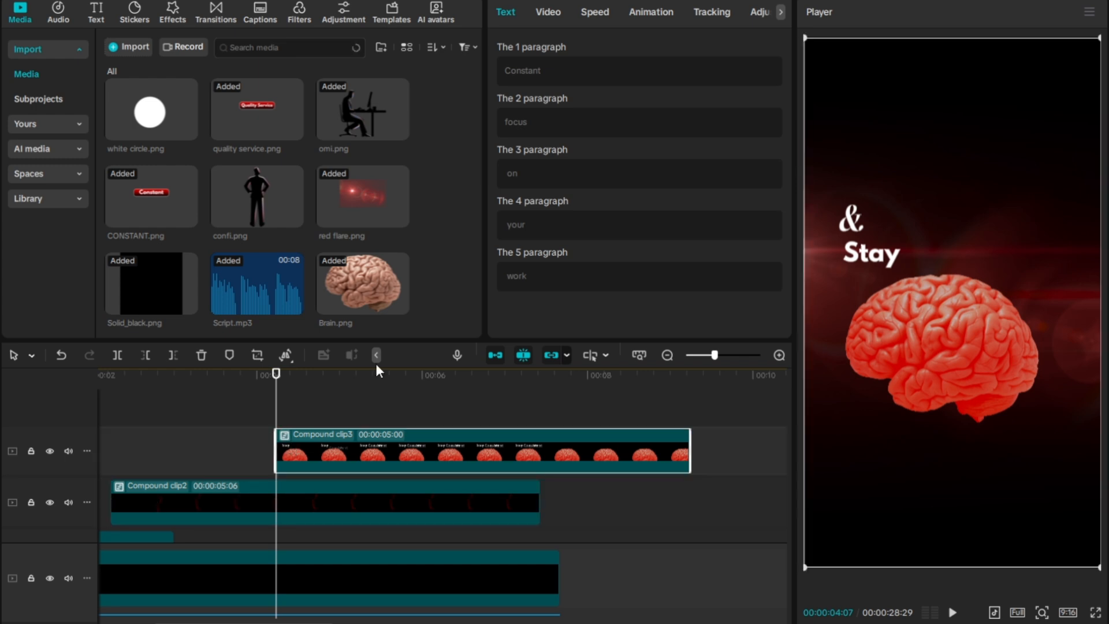
click(555, 9)
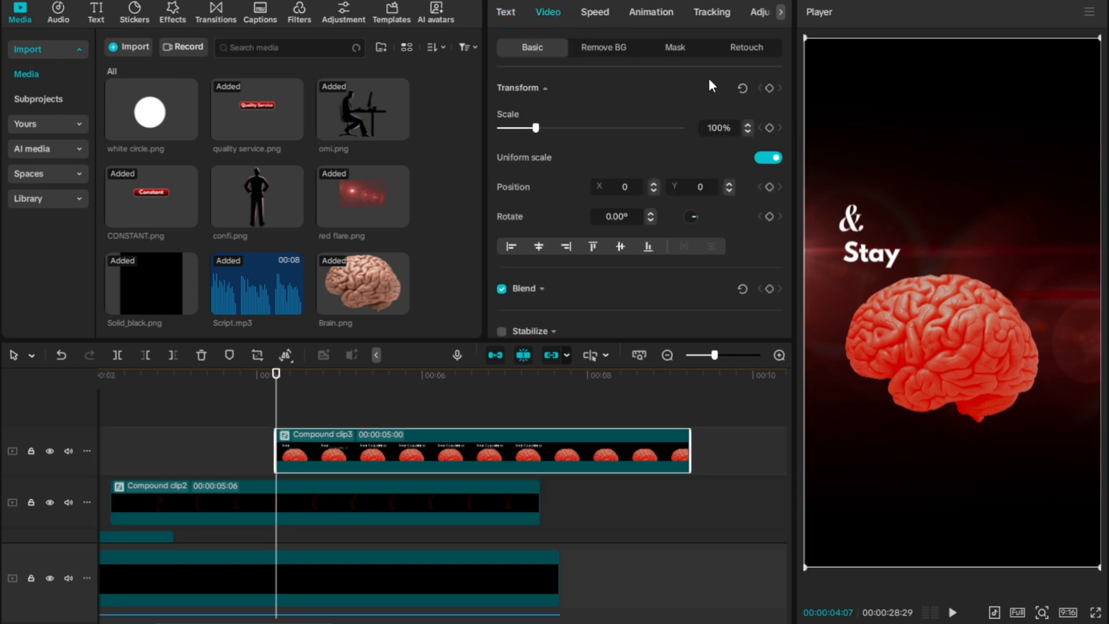
click(769, 88)
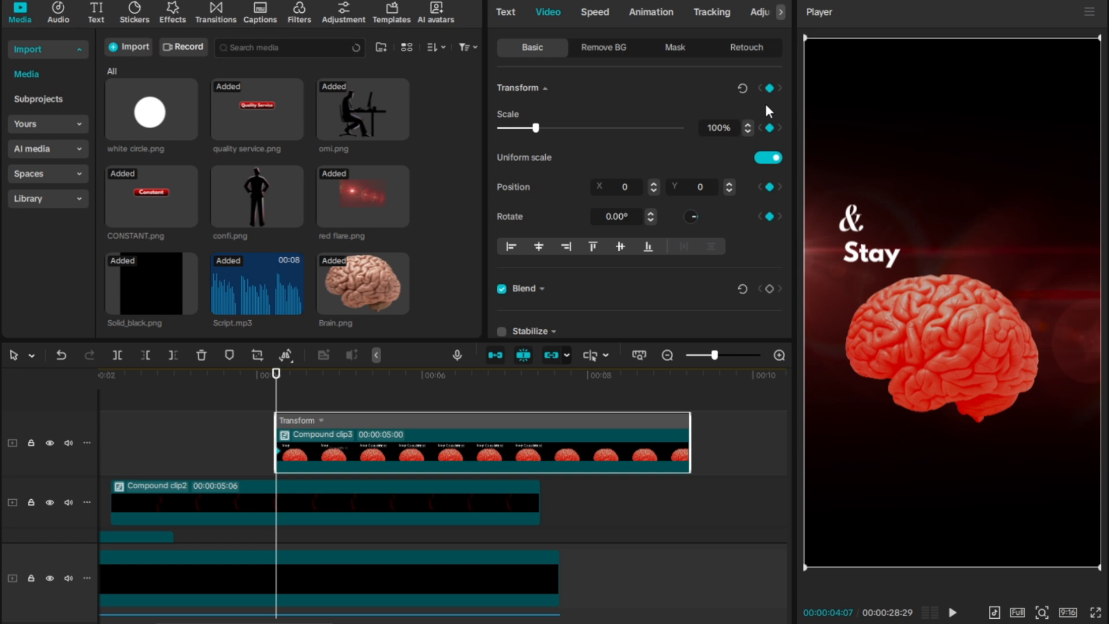
- Add a second Transform keyframe to the brain compound clip 15 frames further on, at 00:00:04:22
key(Right)
key(Right)
key(Right)
key(Right)
key(Right)
key(Right)
key(Right)
key(Right)
key(Right)
key(Right)
key(Right)
key(Right)
key(Right)
key(Right)
key(Right)
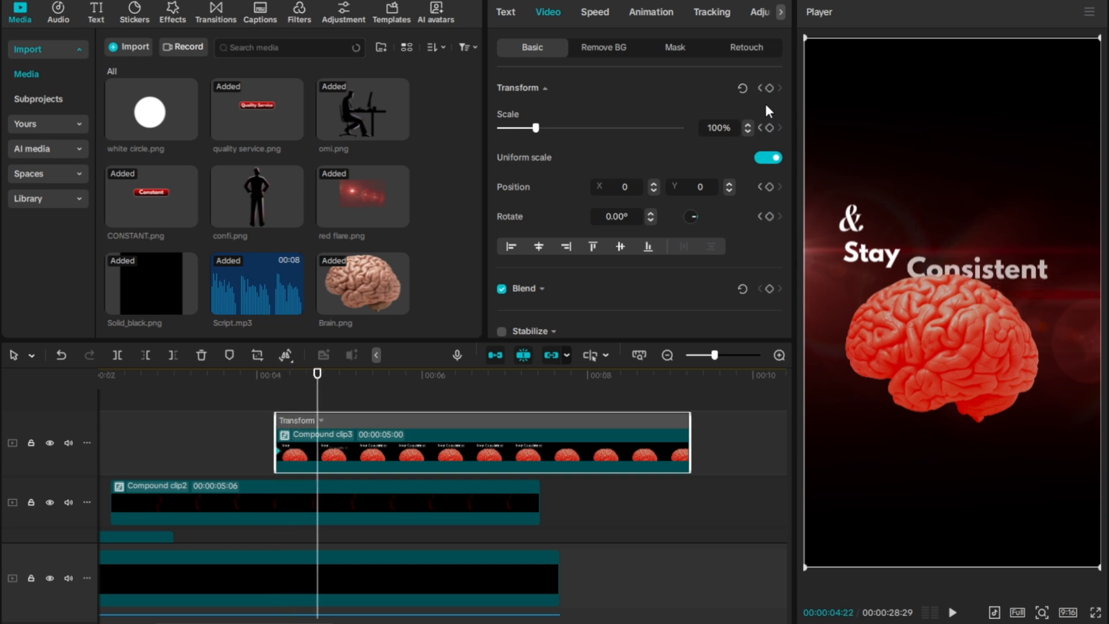
click(768, 90)
- At the first keyframe, 00:00:04:07, move the brain compound clip down-left out of frame to about X -1729, Y -770
click(225, 430)
click(267, 439)
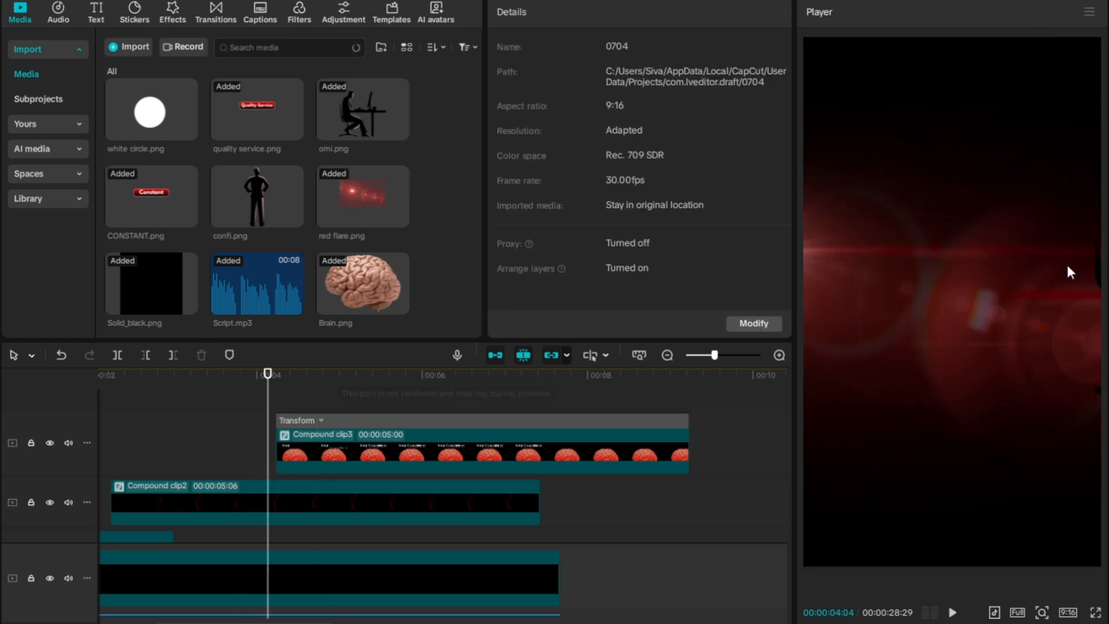
key(Right)
key(Right)
key(Right)
key(Right)
key(Right)
key(Right)
click(321, 452)
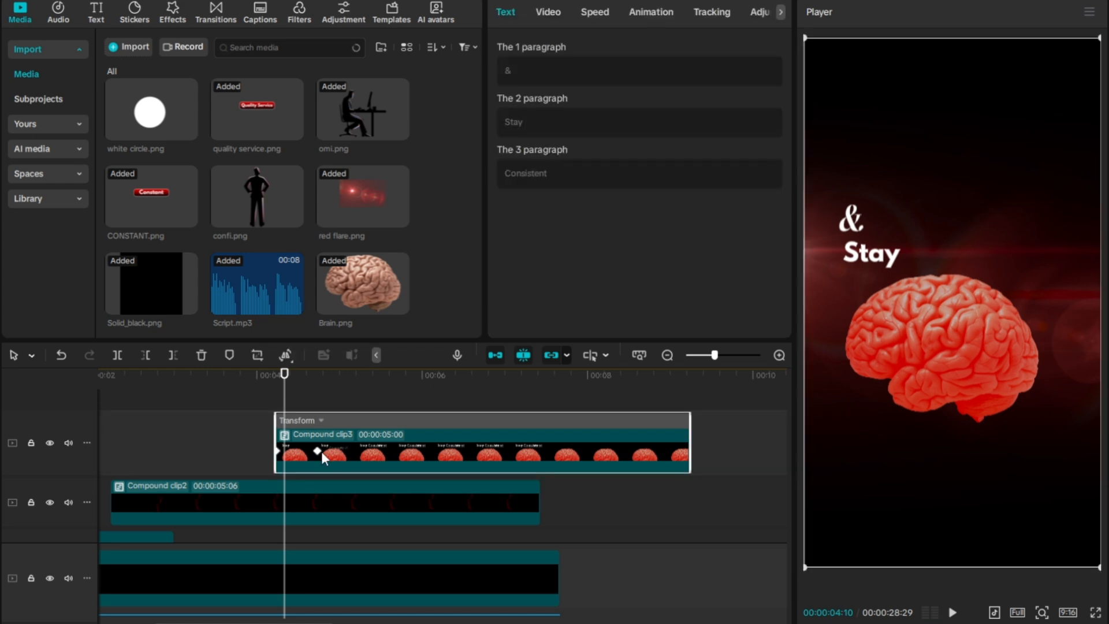
key(Left)
key(Left)
key(Left)
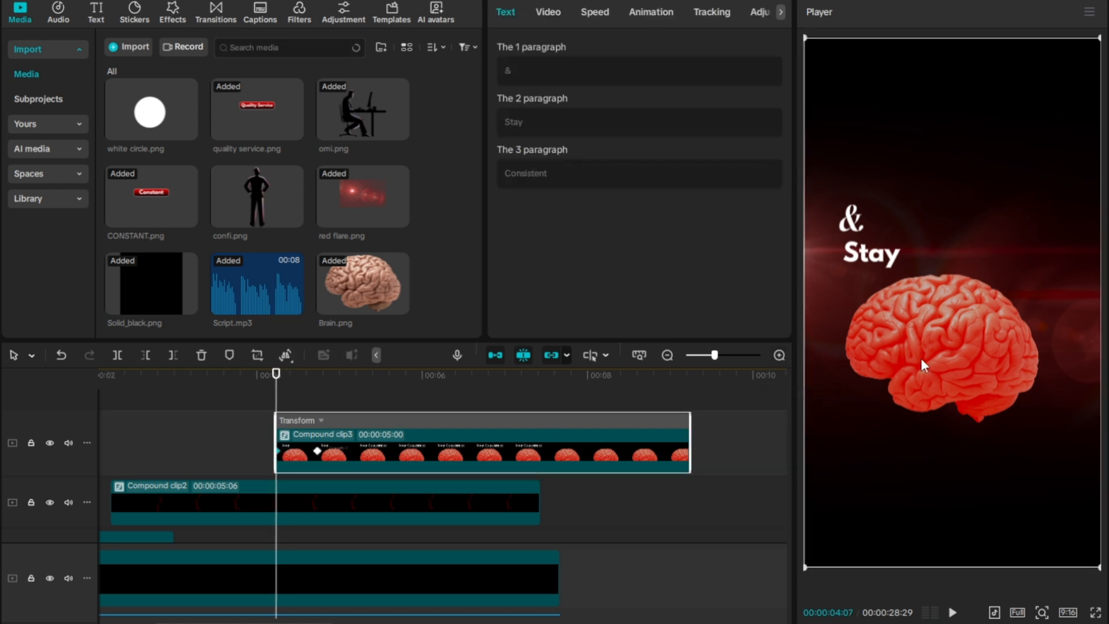
drag(935, 349, 690, 452)
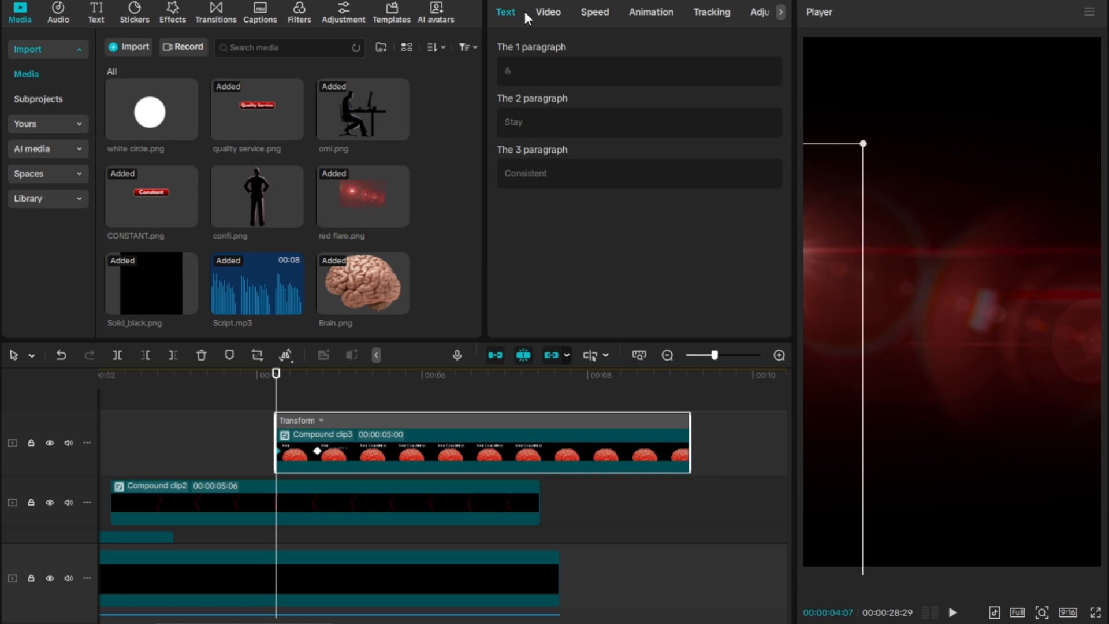
- Set the brain compound clip's scale to 92% at the first keyframe
click(541, 14)
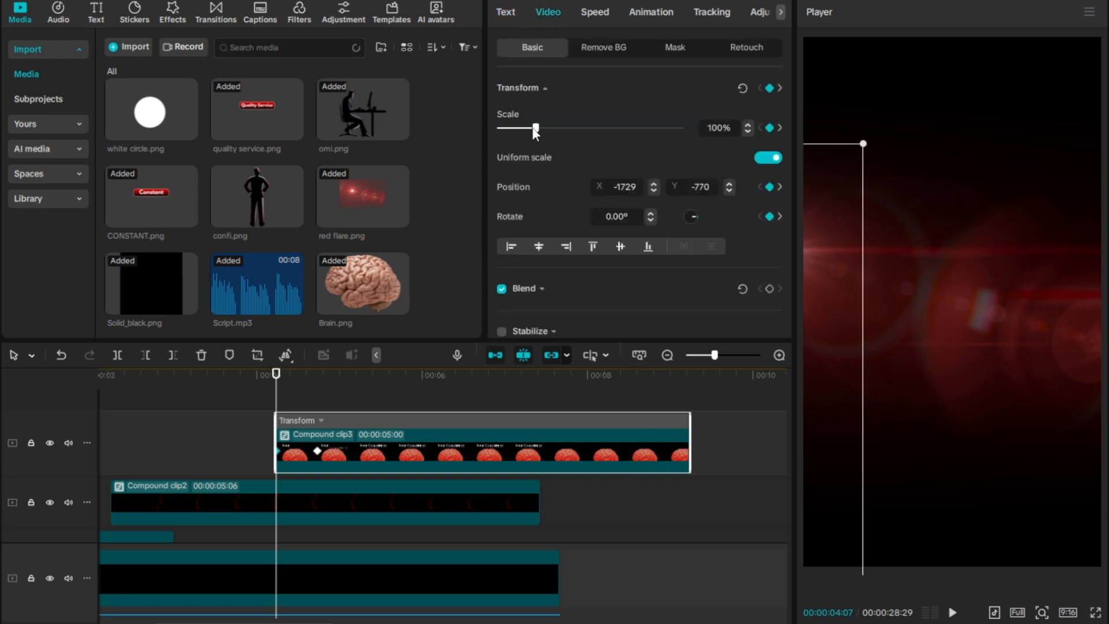
drag(536, 128, 529, 129)
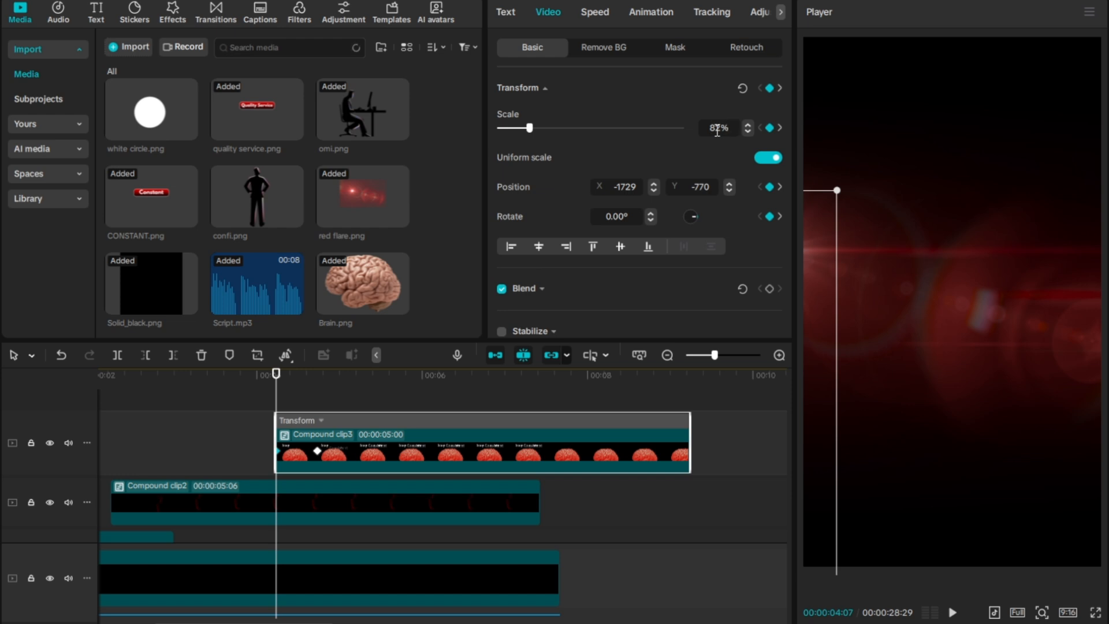
key(BackSpace)
text(9)
key(Return)
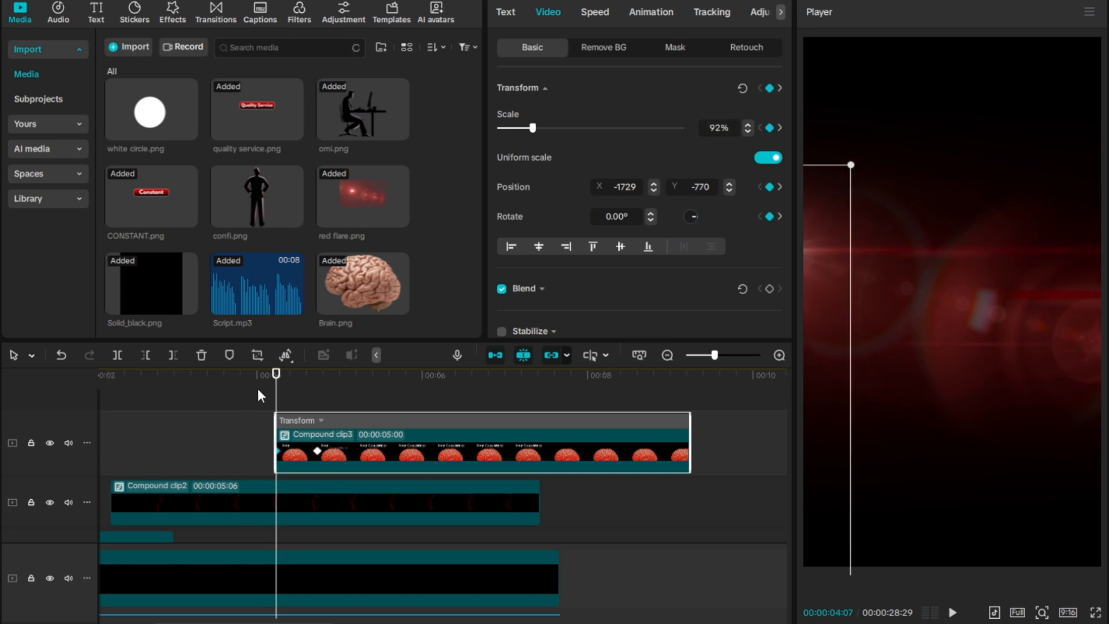
- Shift the brain compound clip earlier on the timeline to start just before 00:00:04, playing its entrance to check the timing
key(space)
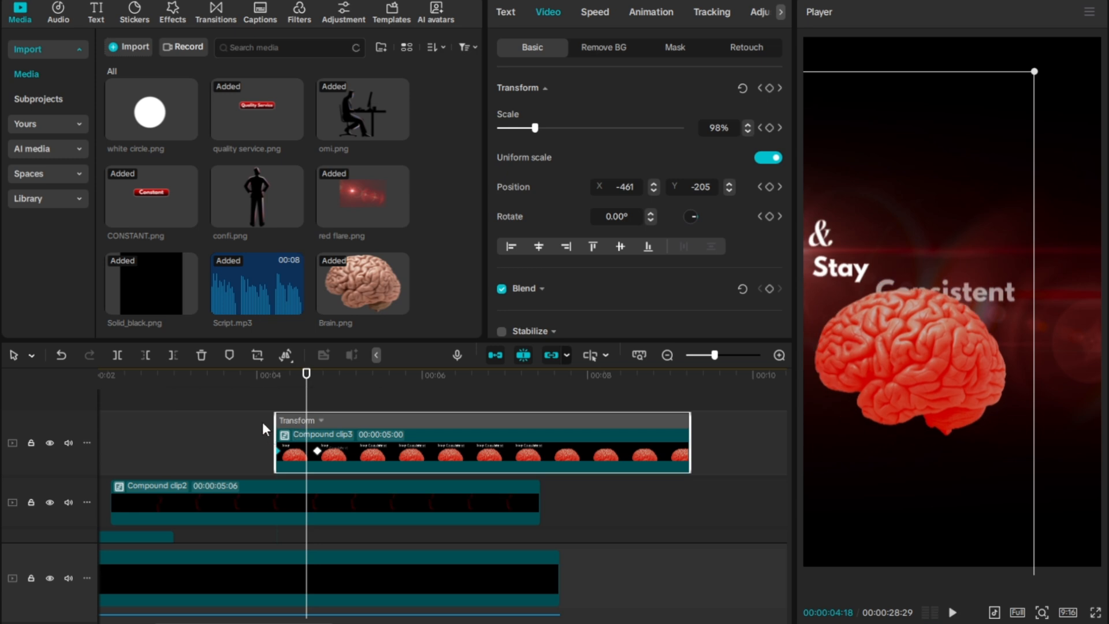
click(262, 421)
drag(348, 447, 331, 446)
click(252, 394)
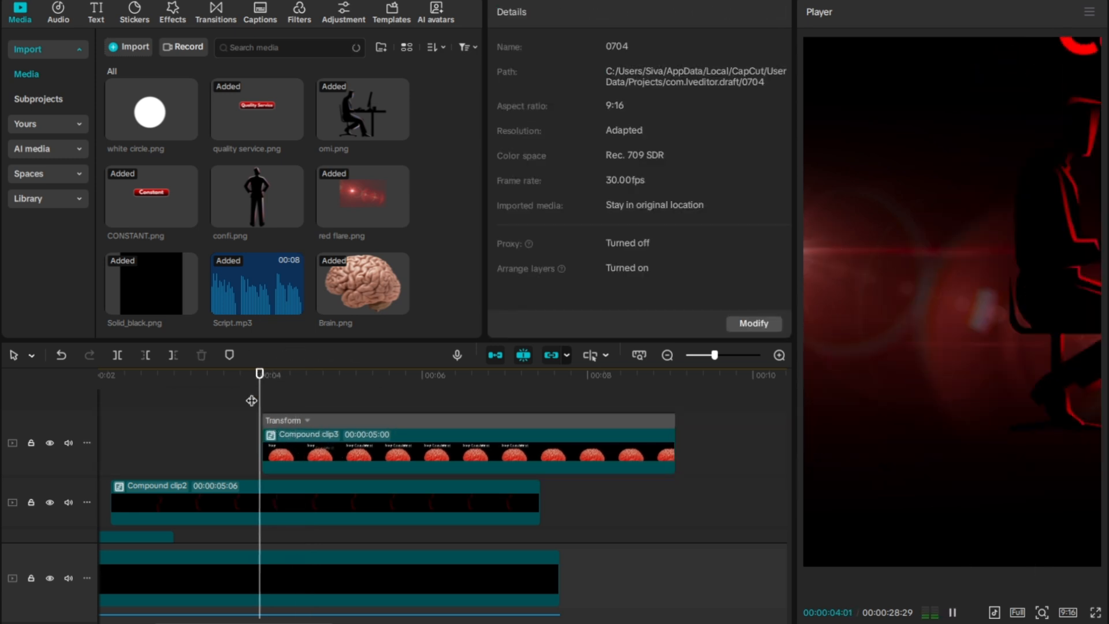
drag(365, 442, 272, 431)
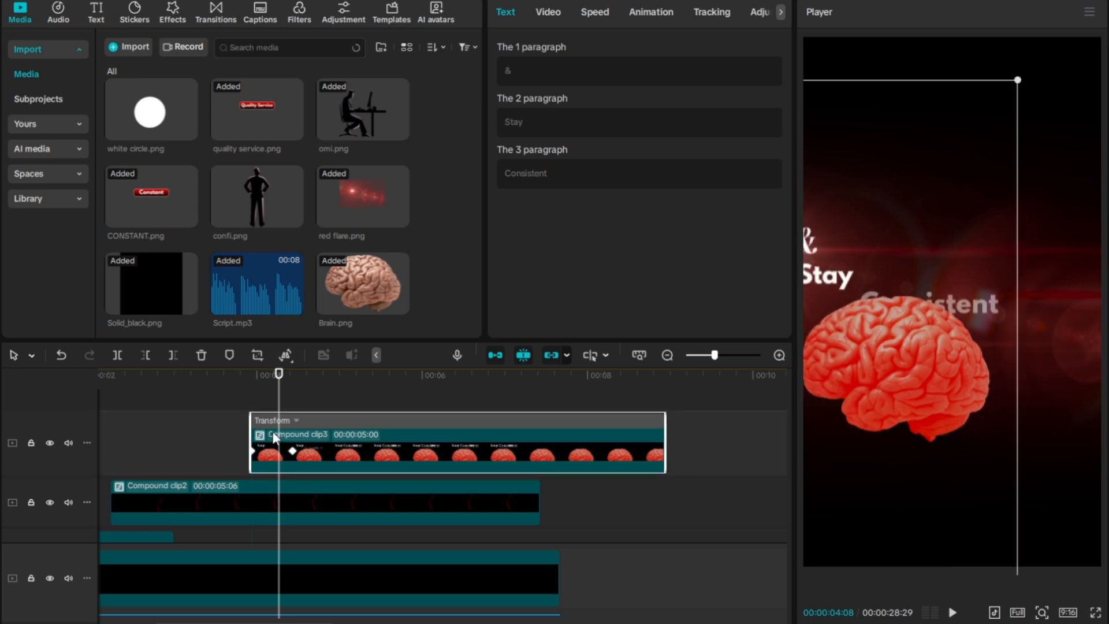
click(252, 395)
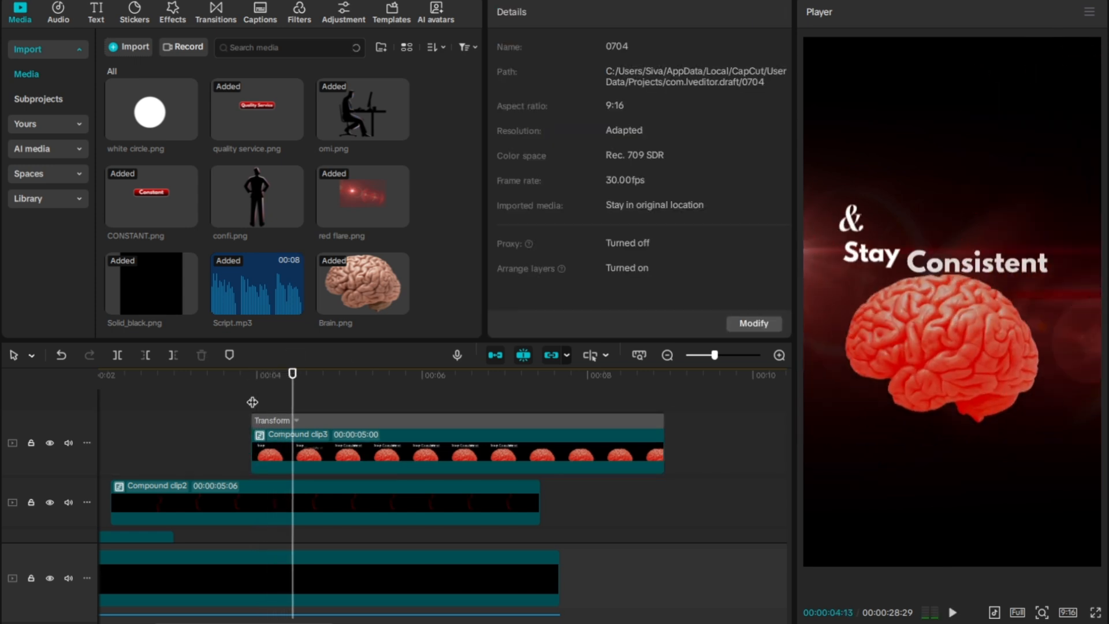
- At the second keyframe, 00:00:04:13, move the brain compound clip slightly to the left of centre in the frame
click(337, 456)
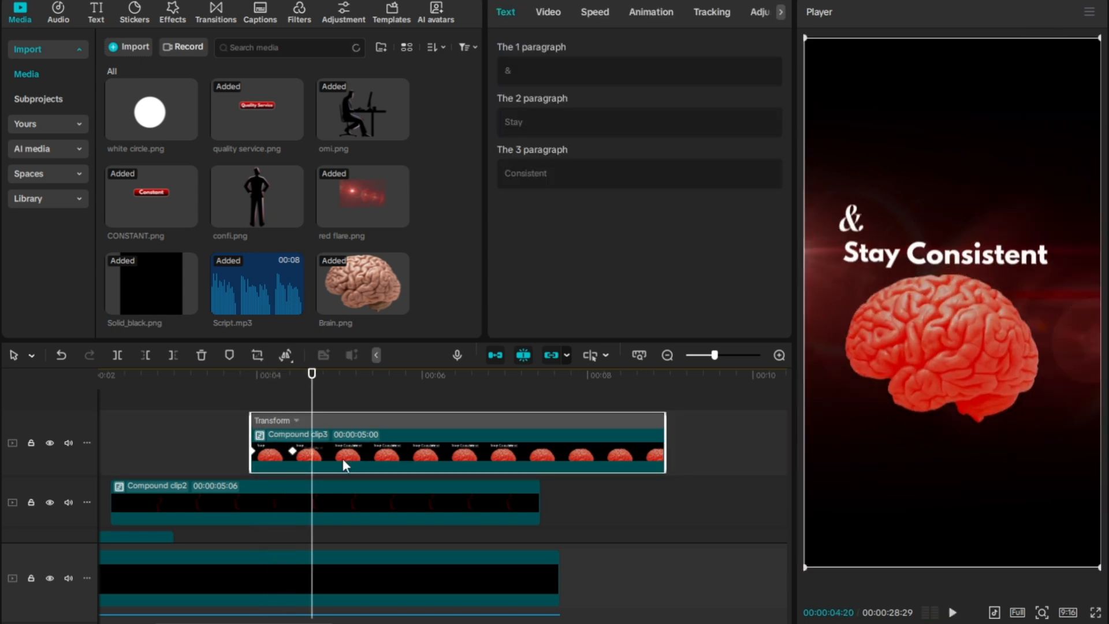
click(294, 451)
drag(929, 425, 919, 428)
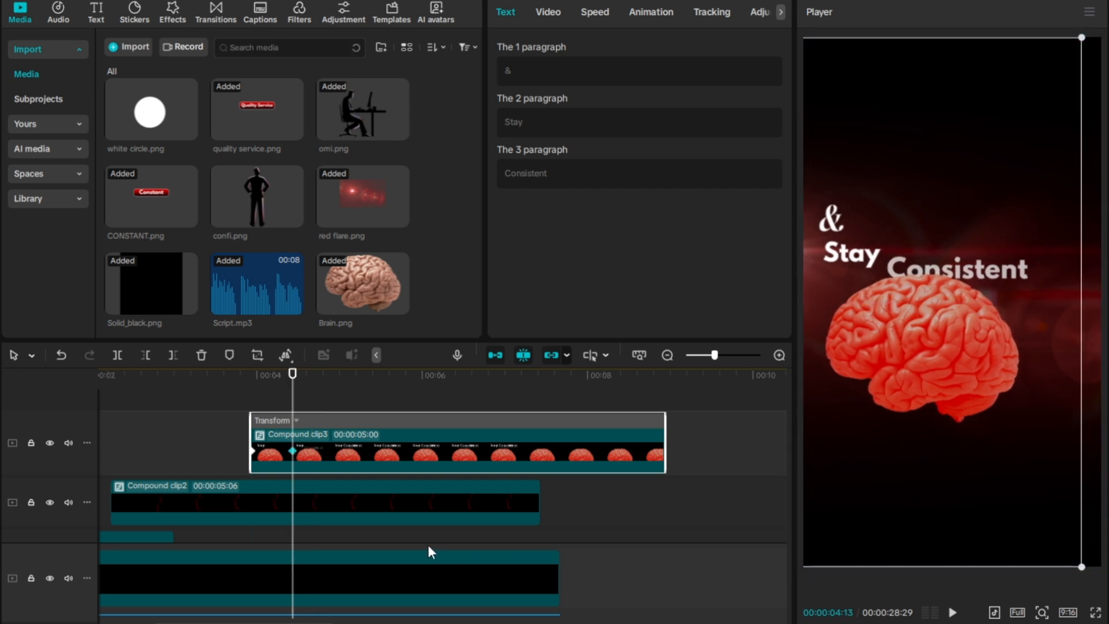
- Show the brain compound clip's keyframe graphs and apply the Quad Ease curve to its scale between the first two keyframes
click(550, 12)
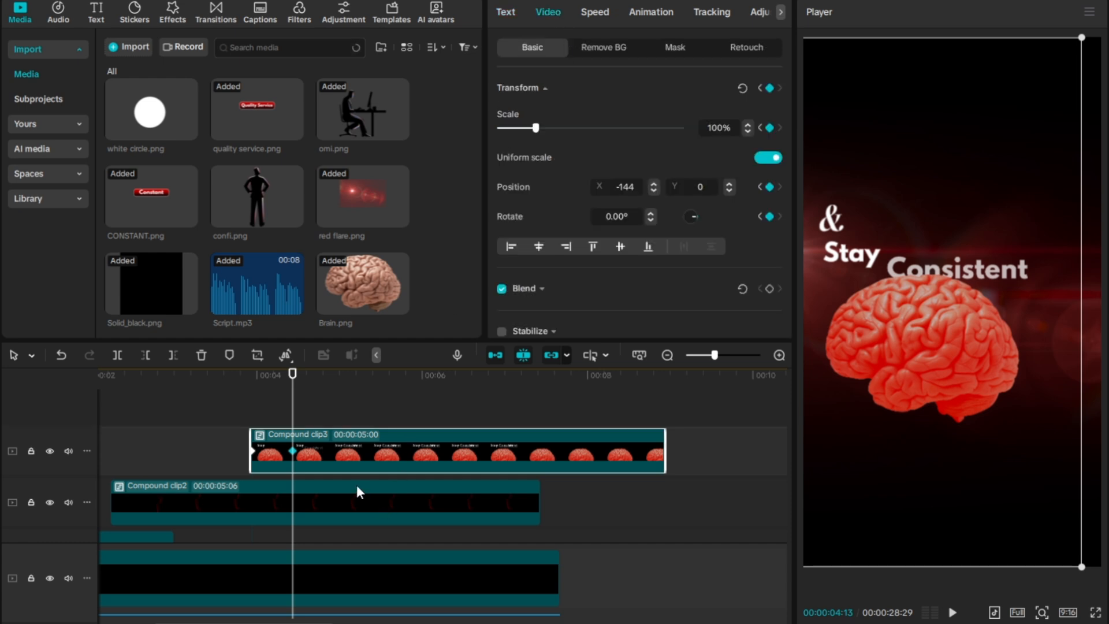
key(alt+k)
scroll(355, 490, up, 3)
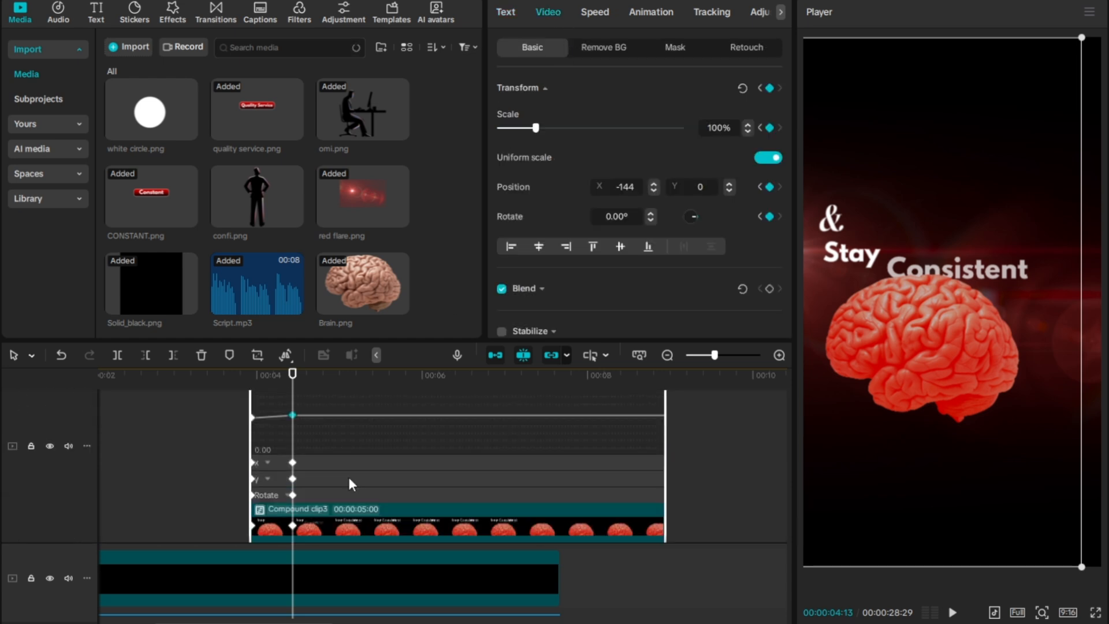
click(275, 456)
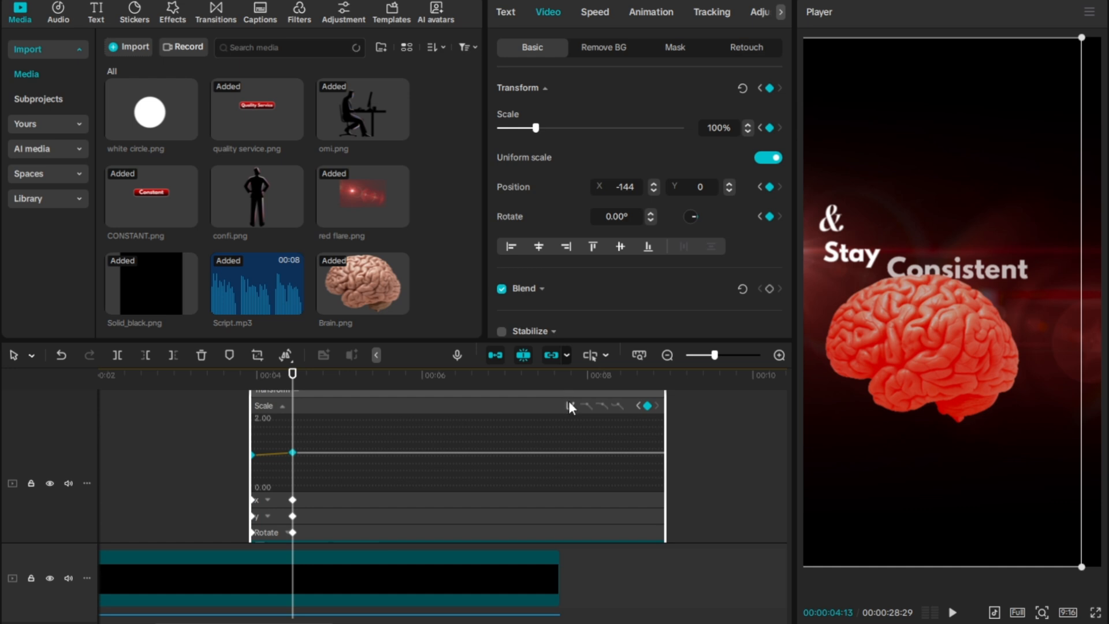
click(570, 406)
click(838, 516)
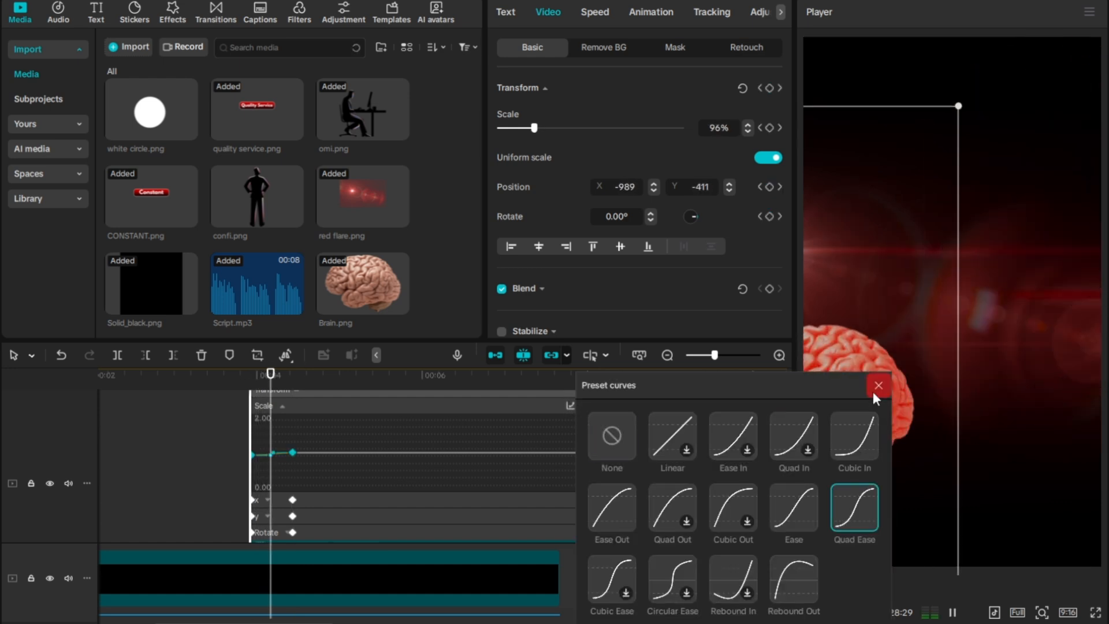
click(873, 392)
- Apply the Quad Ease curve to the brain clip's X position between the first two keyframes
click(314, 502)
click(287, 467)
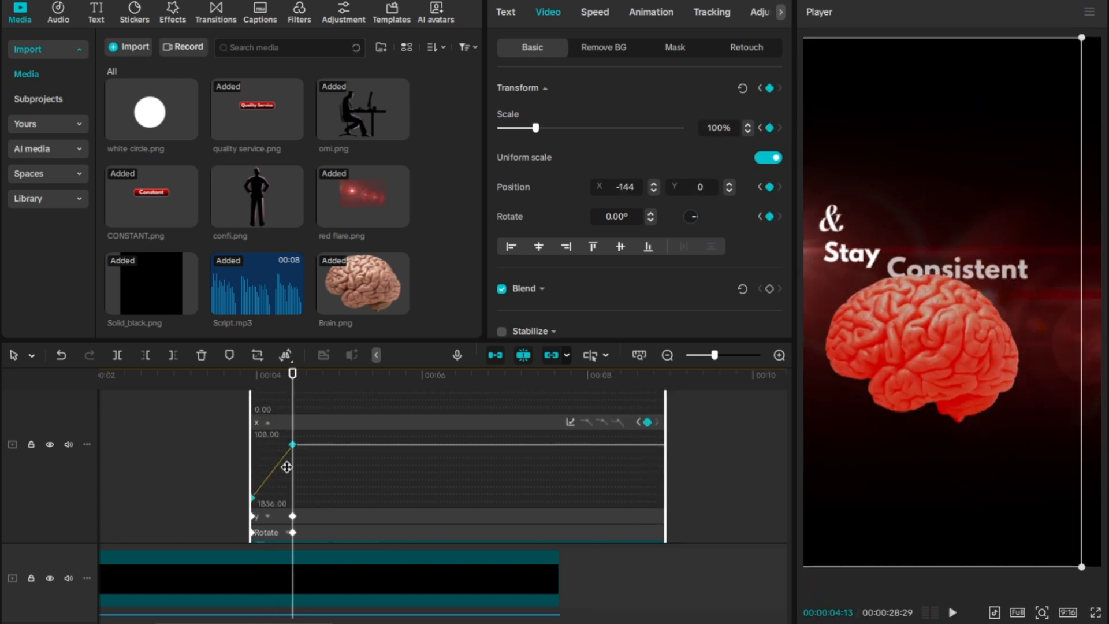
click(570, 422)
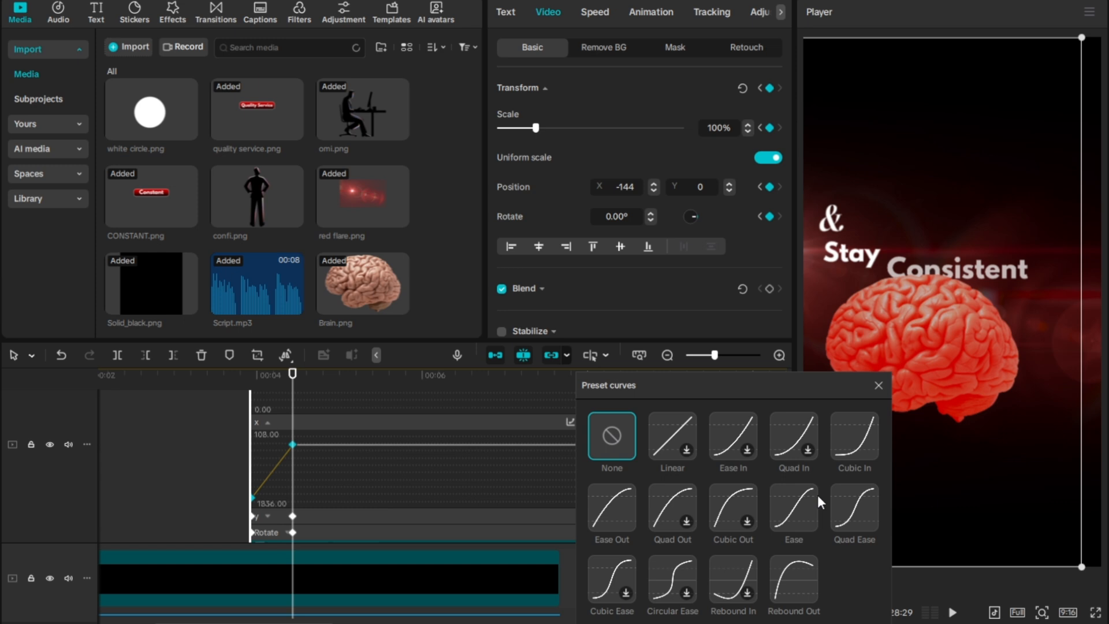
click(849, 492)
click(879, 386)
- Apply the Quad Ease curve to the brain clip's Y position between the first two keyframes, and collapse the keyframe graphs
click(267, 514)
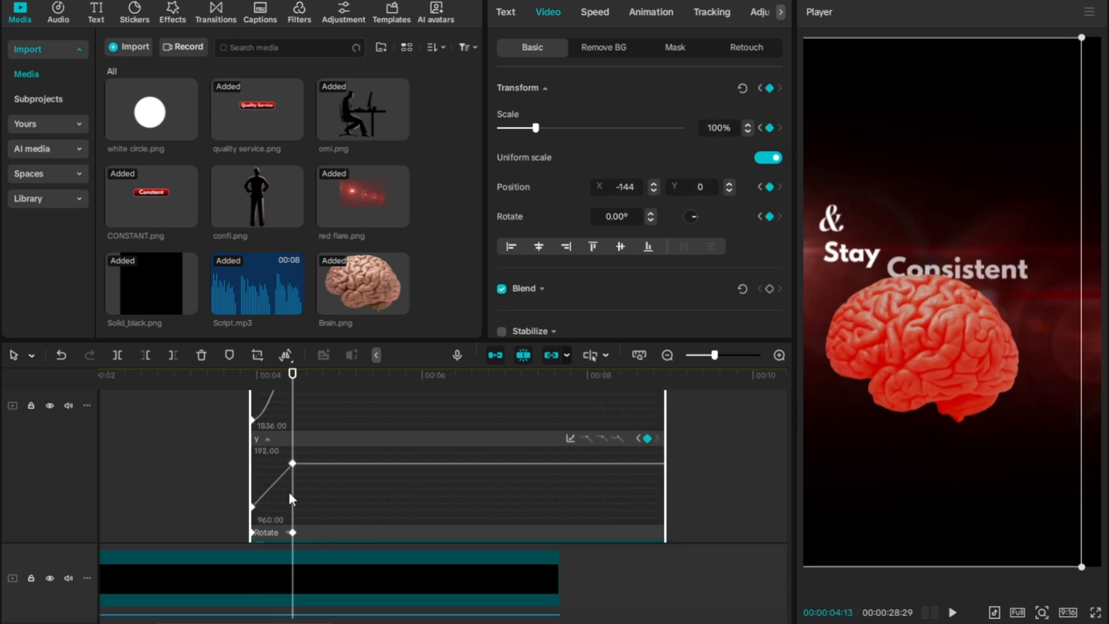
click(281, 474)
click(569, 439)
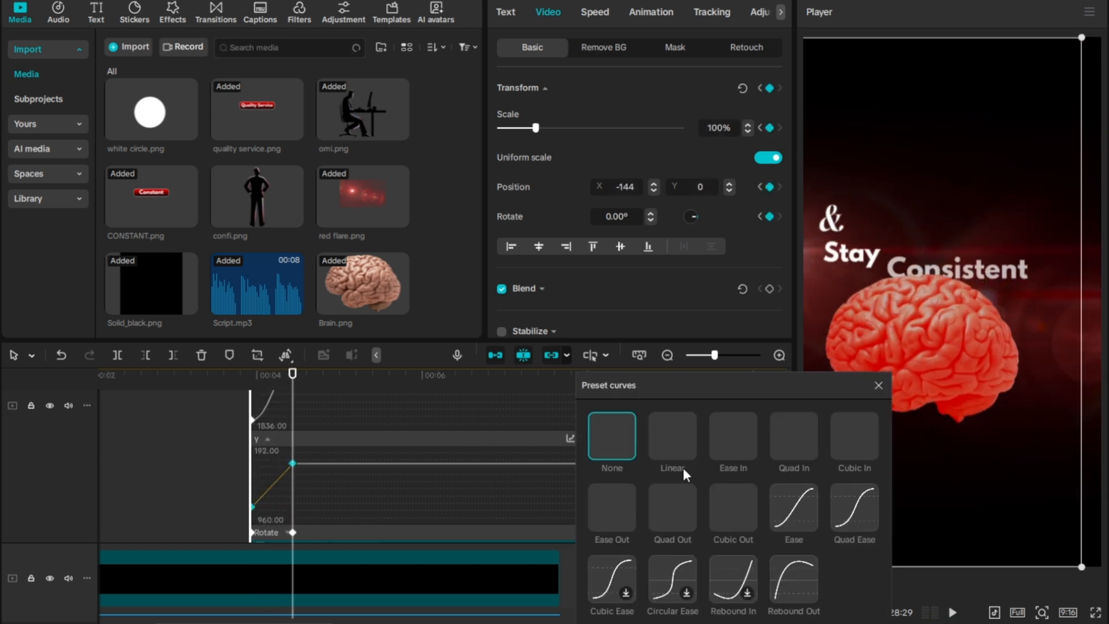
click(834, 505)
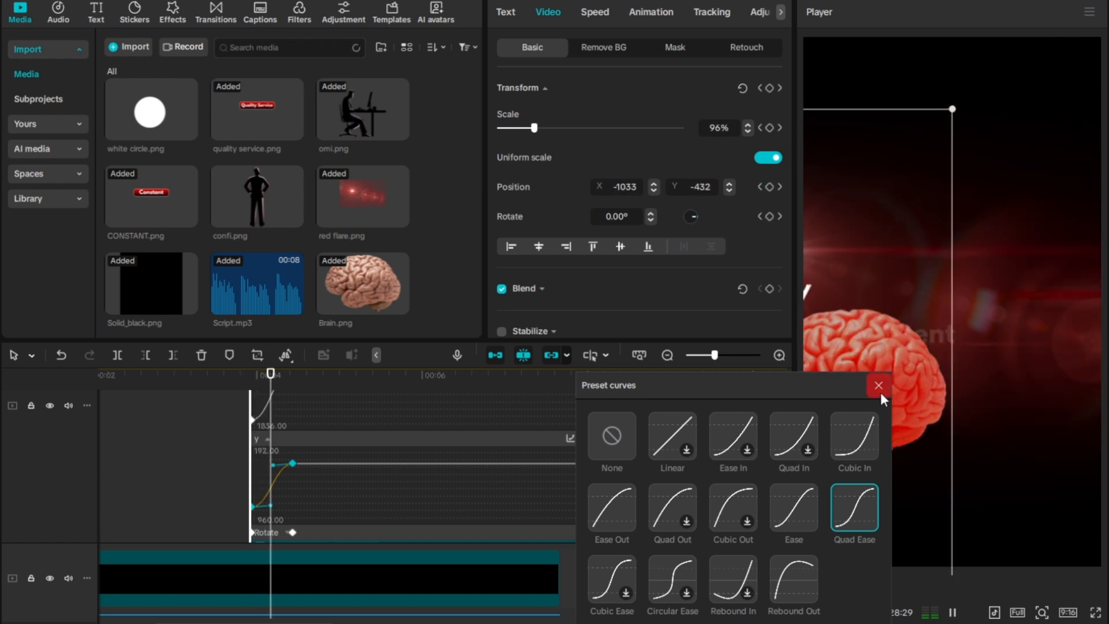
click(879, 385)
scroll(433, 467, down, 2)
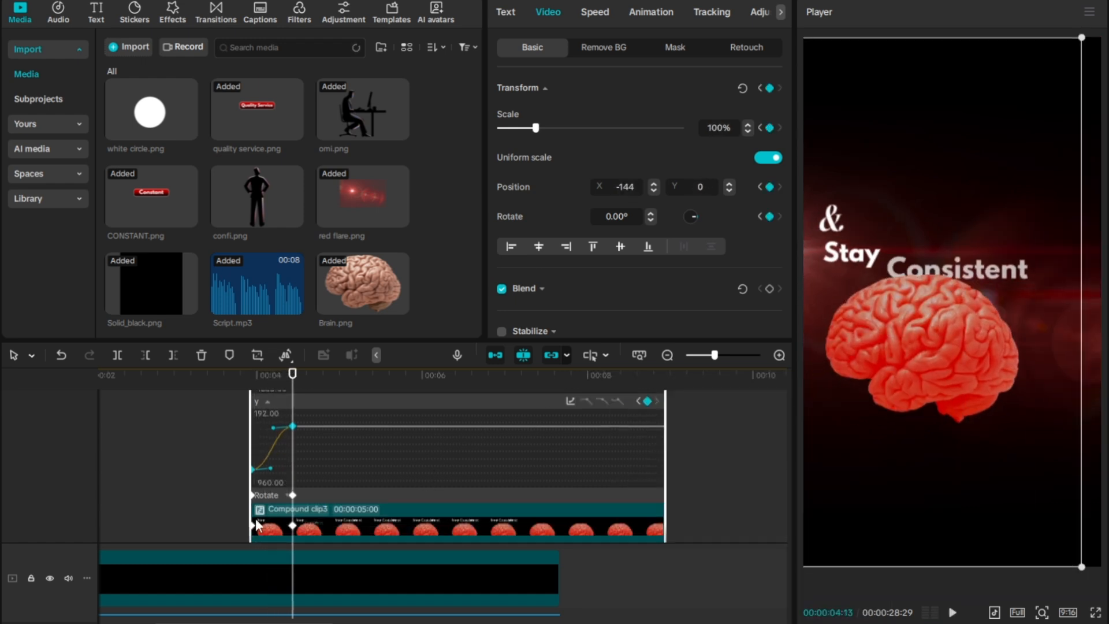
click(333, 521)
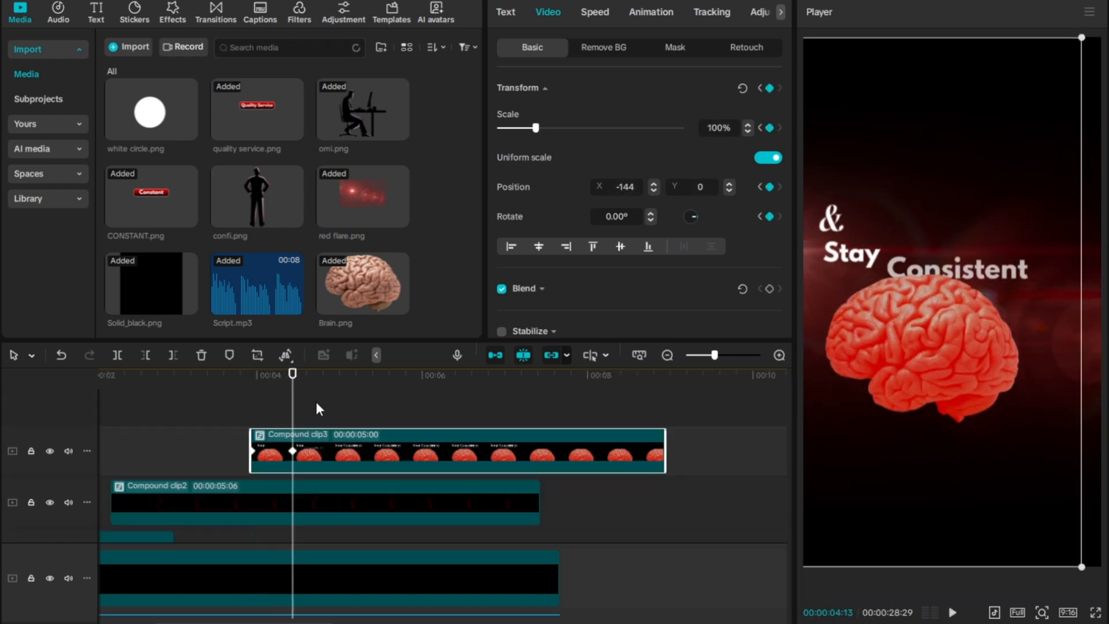
- Play the voiceover to find the brain clip's exit point and add a transform keyframe to the clip at 00:00:05:01
click(317, 406)
scroll(344, 446, down, 1)
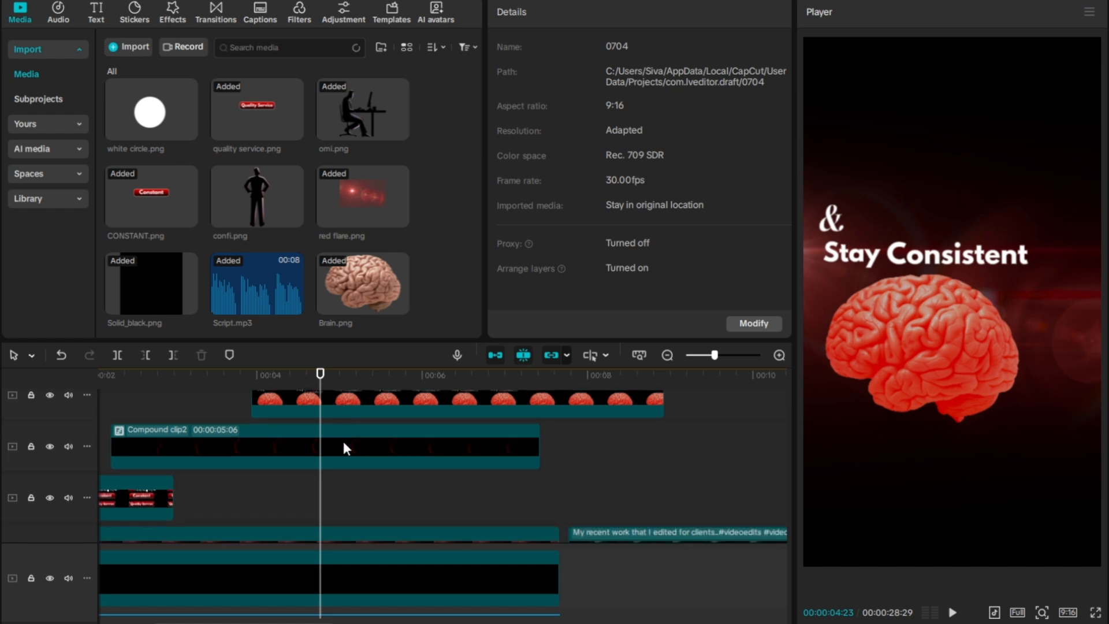
scroll(343, 443, down, 2)
key(space)
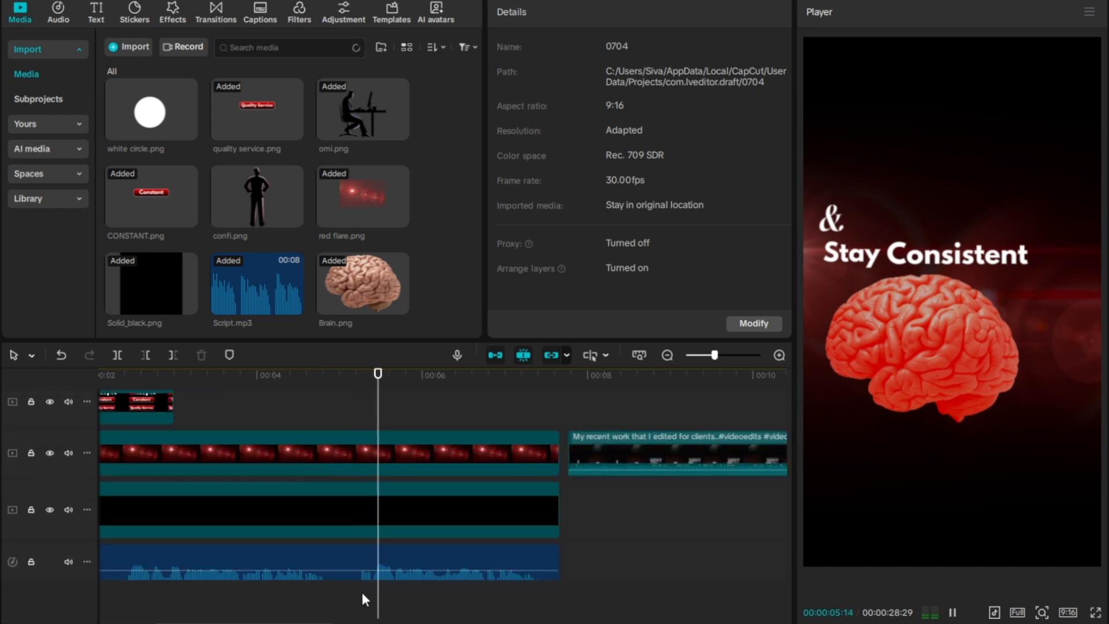
drag(361, 592, 341, 594)
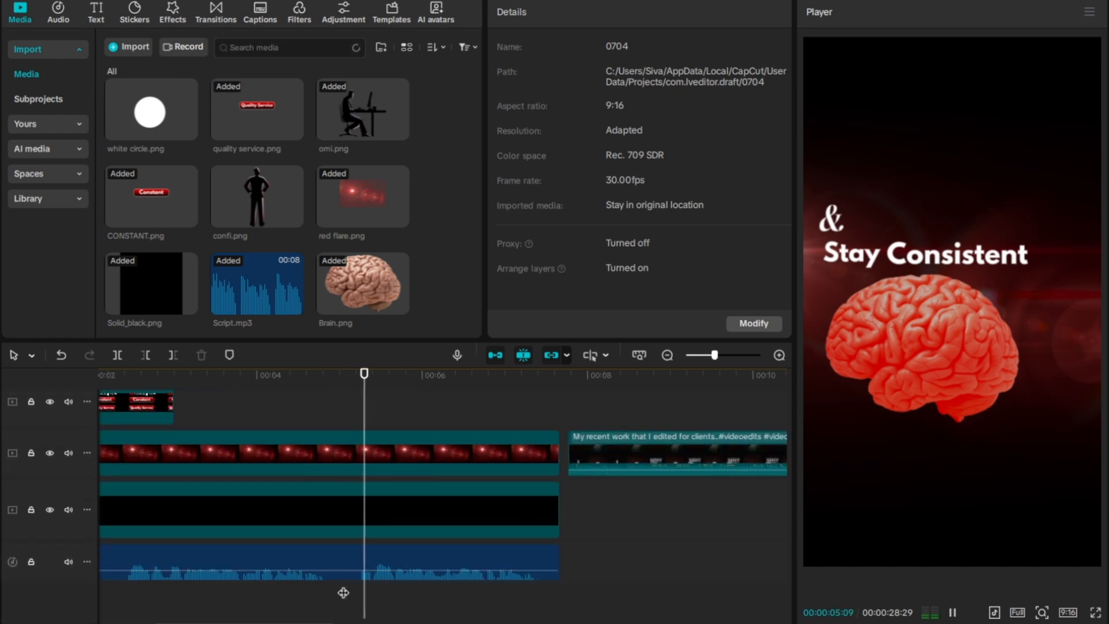
click(343, 593)
scroll(346, 581, up, 3)
scroll(352, 453, up, 1)
click(353, 454)
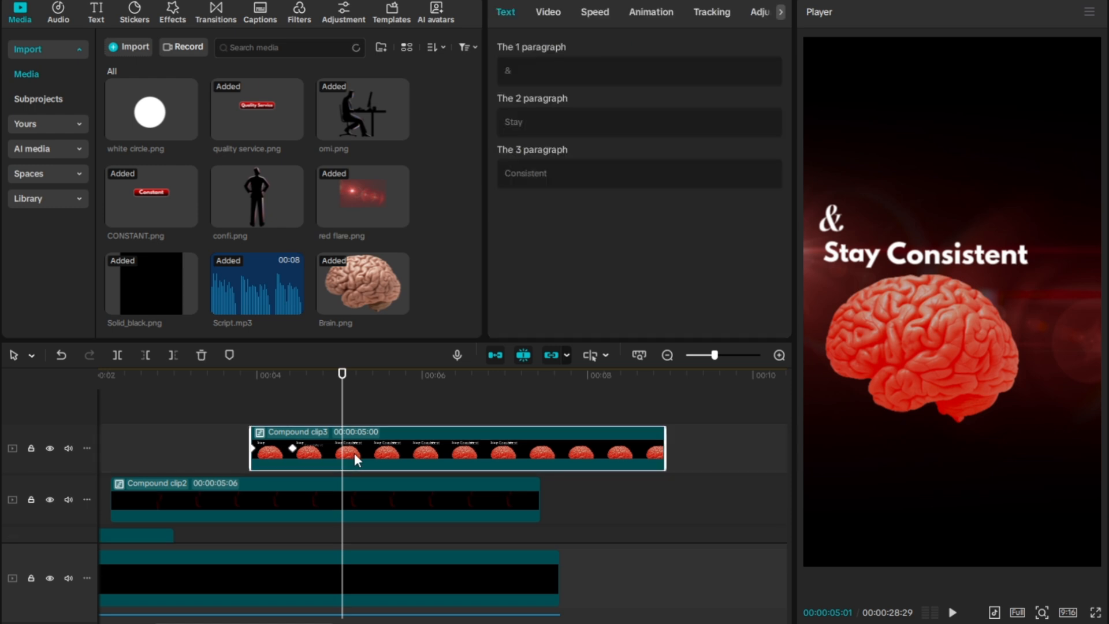
click(546, 13)
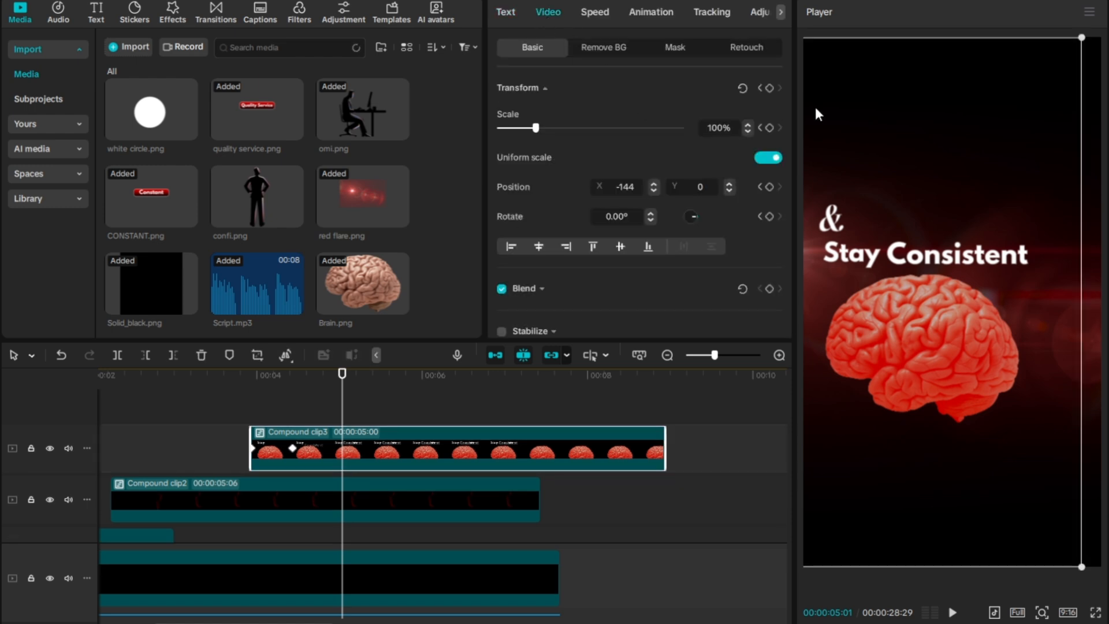
click(770, 88)
- Add a keyframe at 00:00:05:15 with the brain clip scaled to 109% and moved up-left out of frame to about X -1588, Y 2270
key(space)
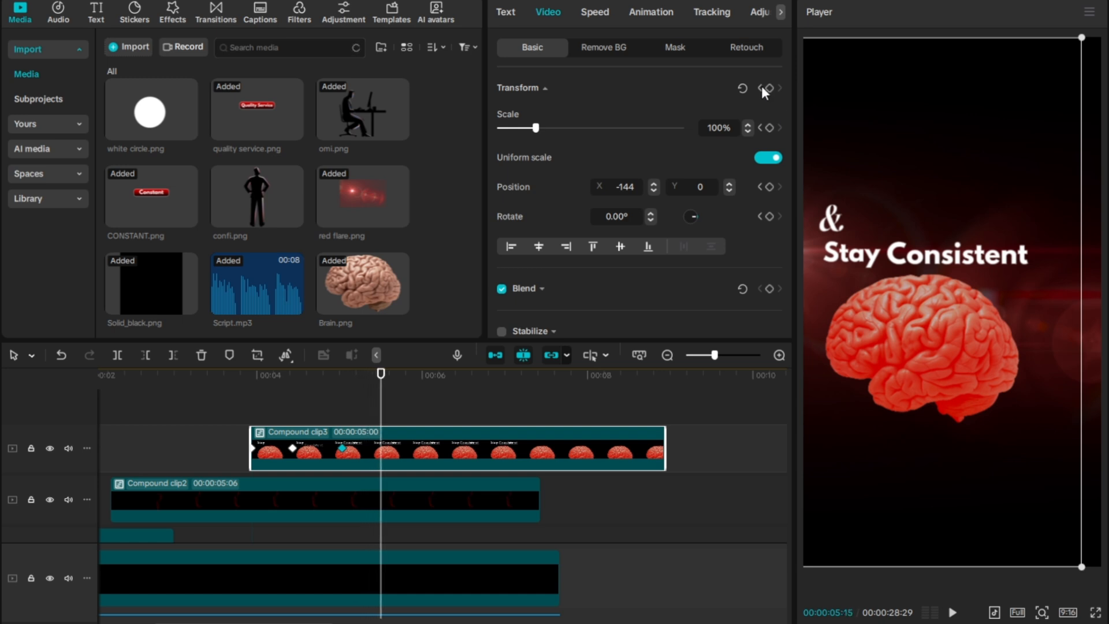
click(770, 87)
drag(947, 382, 678, 108)
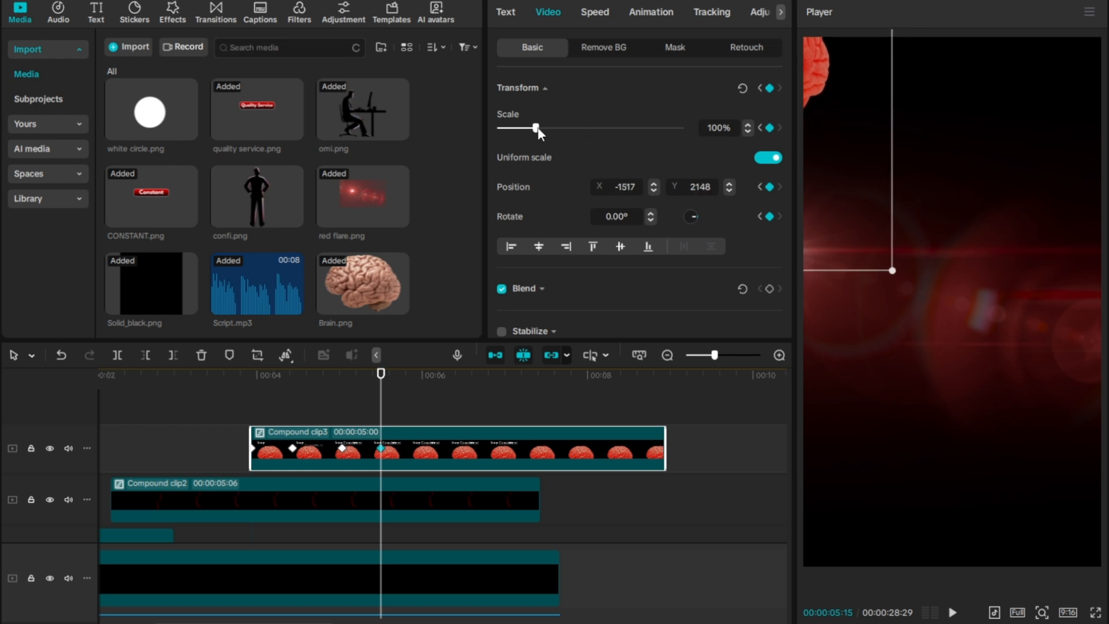
drag(539, 127, 541, 126)
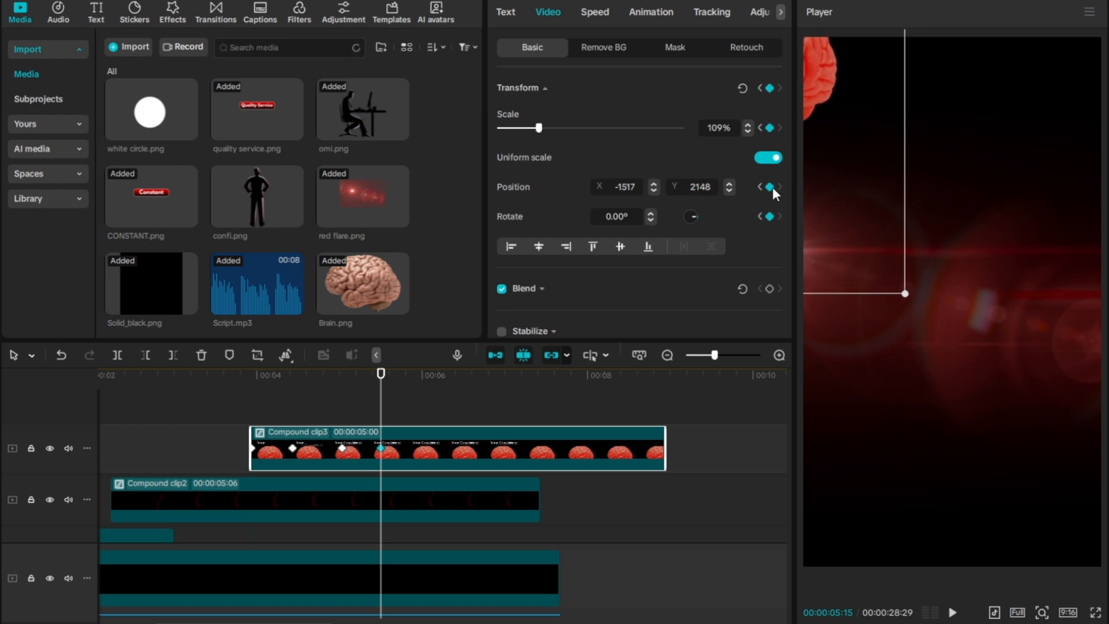
drag(820, 211, 809, 196)
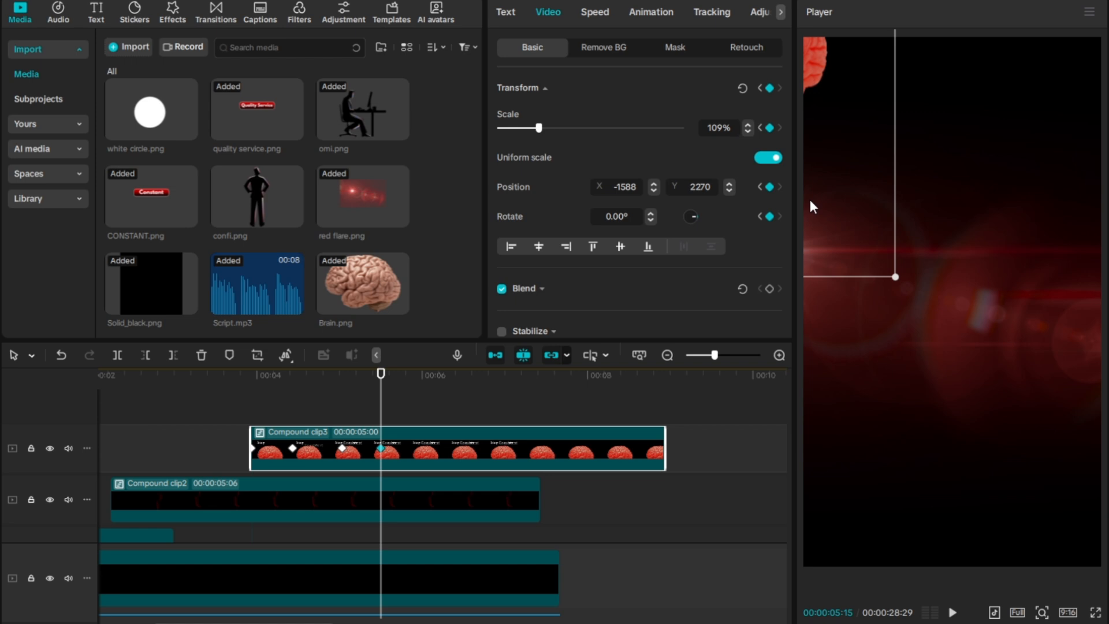
- Apply the Quad Ease curve to the brain clip's Y position between its last two keyframes
click(672, 334)
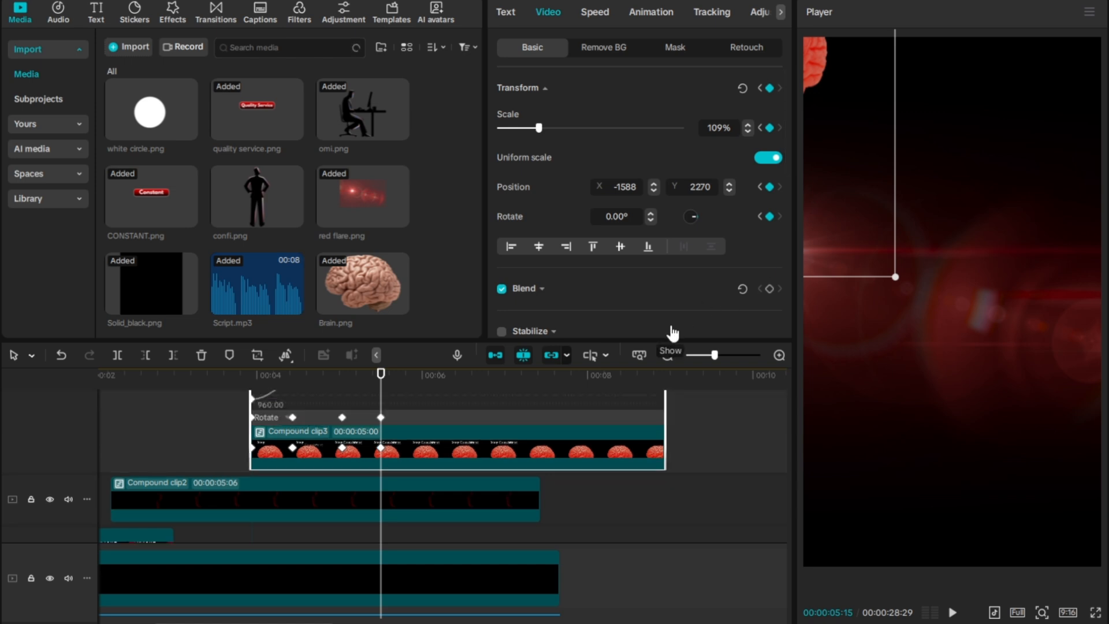
scroll(445, 460, up, 5)
click(369, 449)
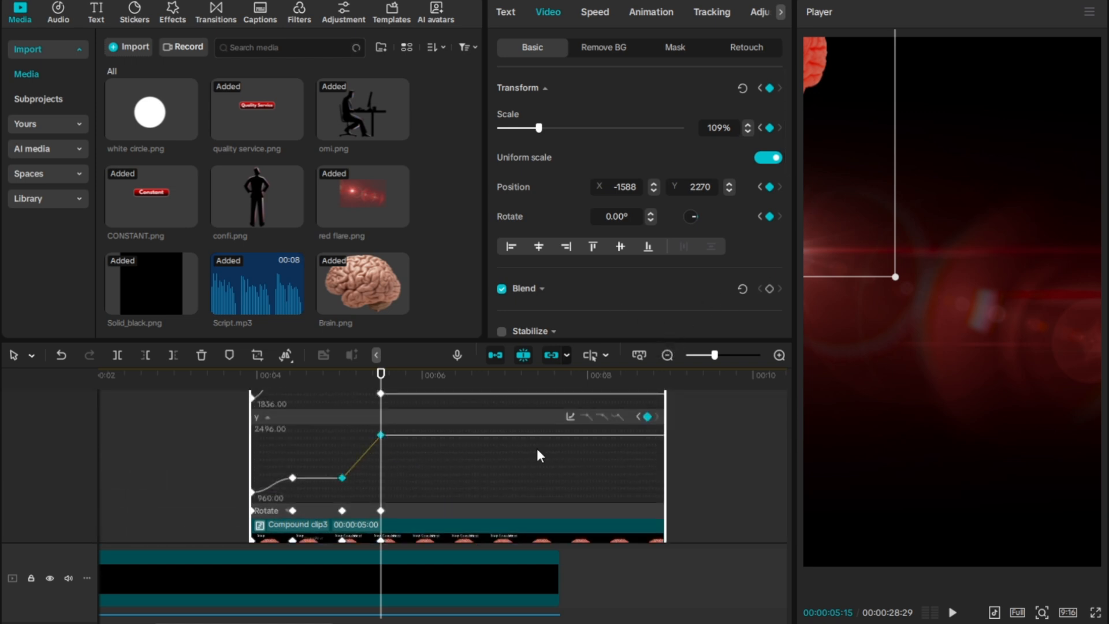
click(583, 421)
click(843, 508)
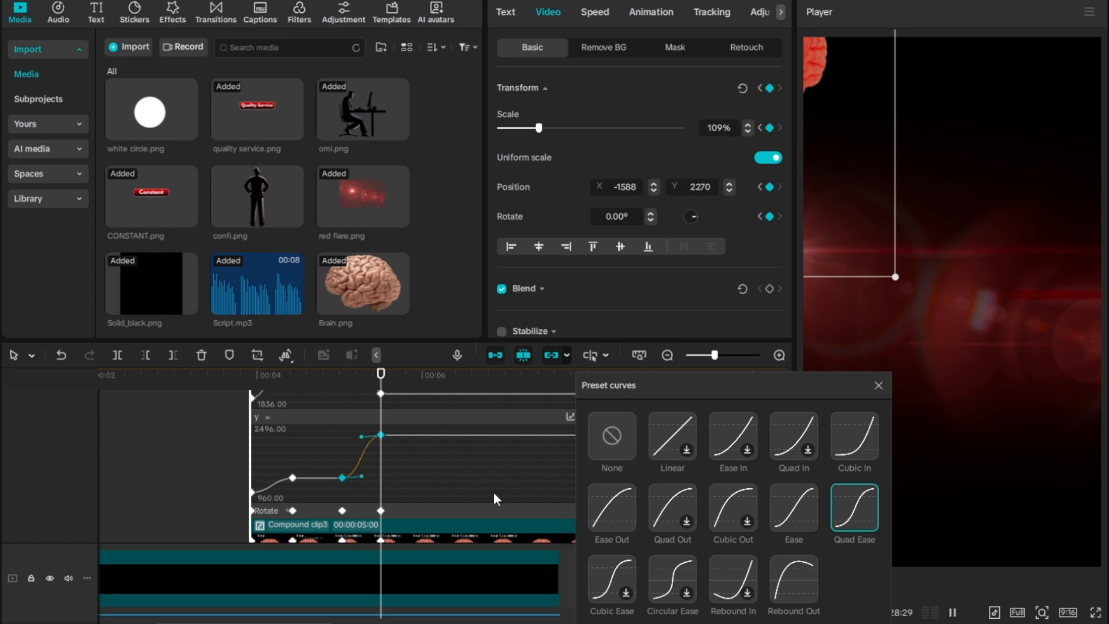
- Apply the Quad Ease curve to the brain clip's X position between its last two keyframes
scroll(404, 462, up, 2)
click(365, 448)
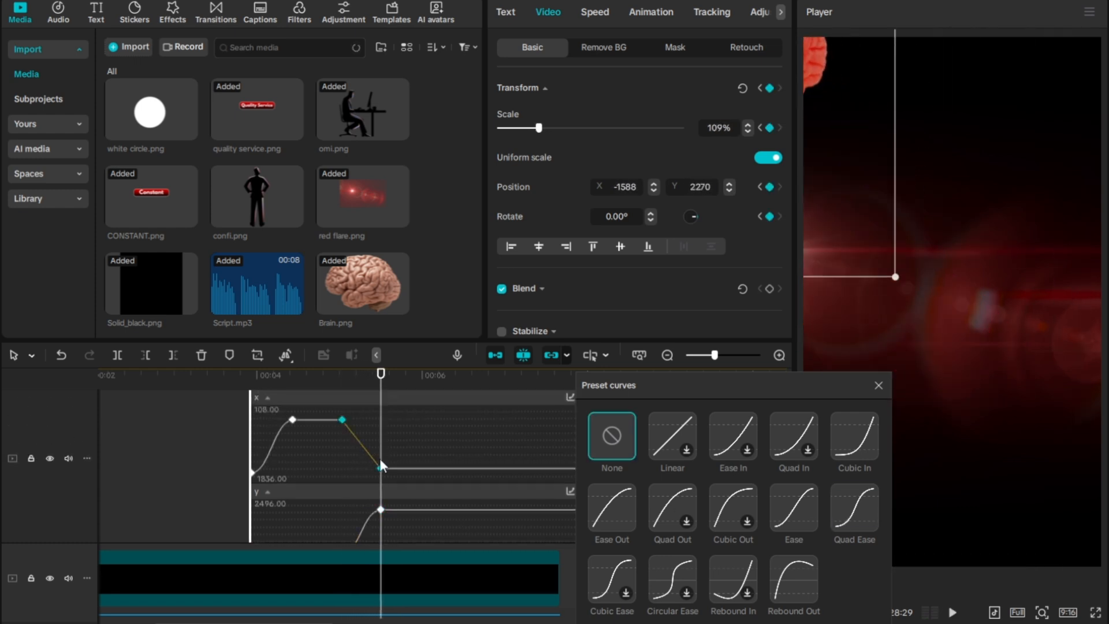
click(838, 498)
- Apply the Quad Ease curve to the brain clip's scale between its last two keyframes, and collapse the keyframe graphs
scroll(376, 473, up, 3)
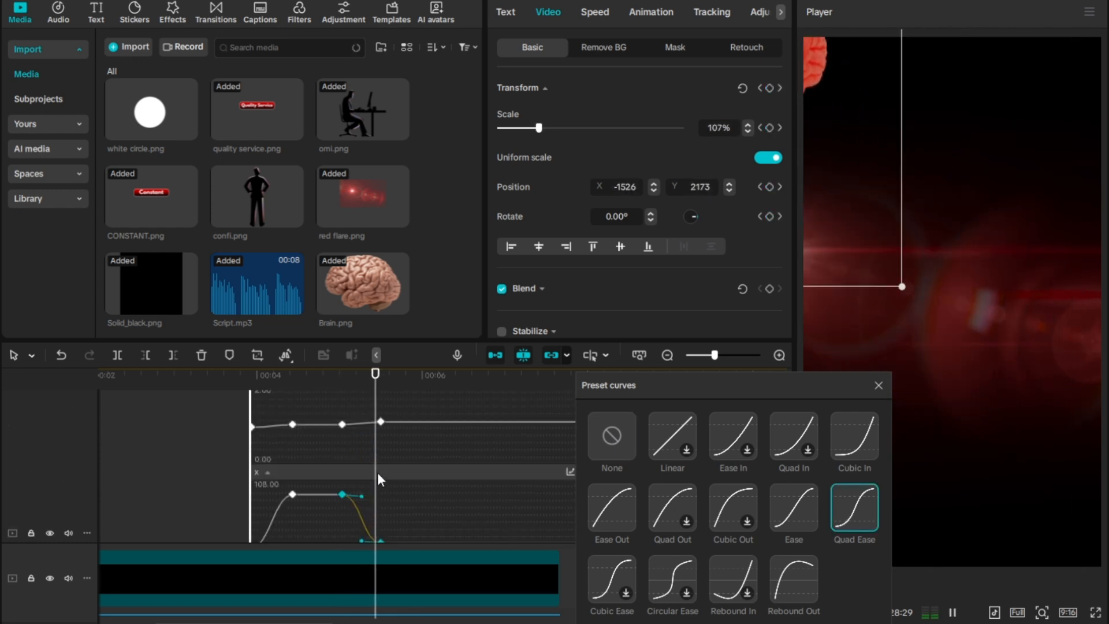
click(356, 460)
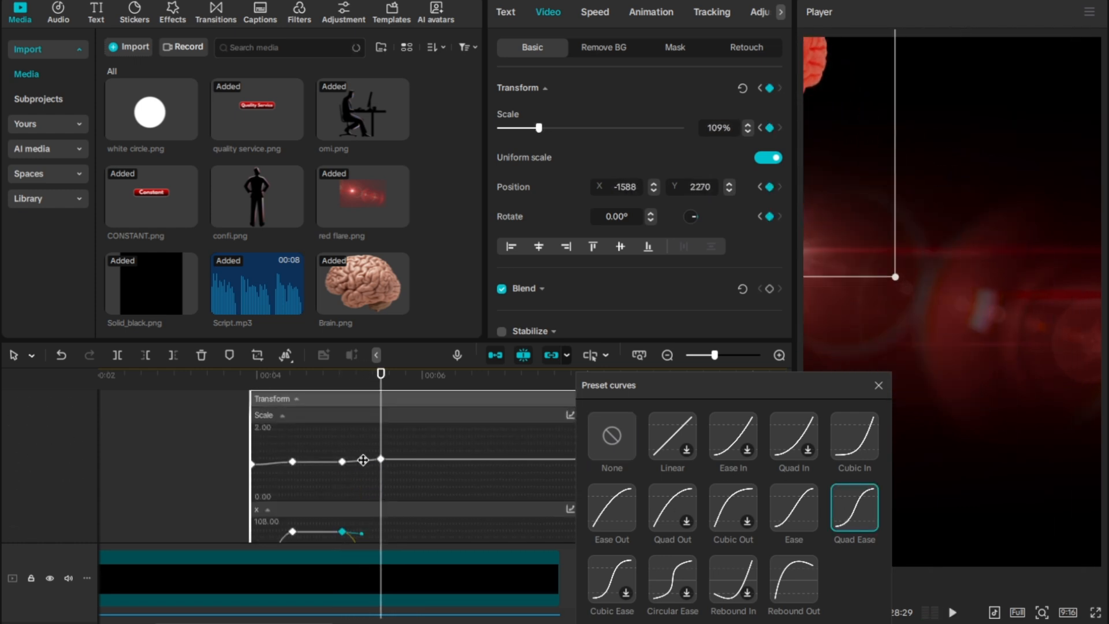
click(858, 521)
click(878, 386)
scroll(520, 494, down, 2)
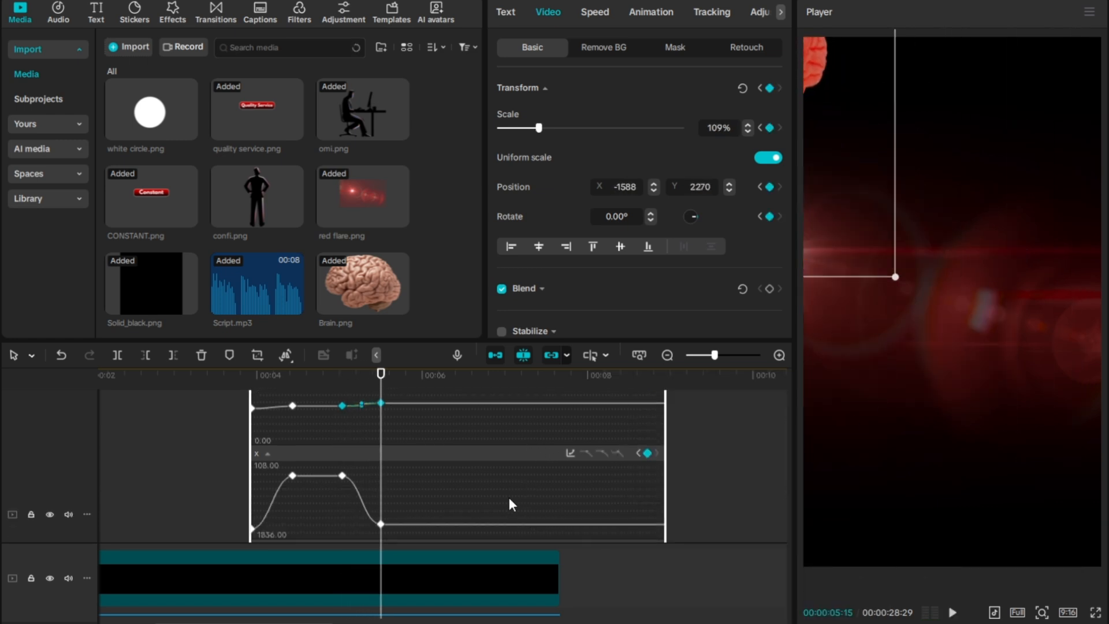
click(369, 397)
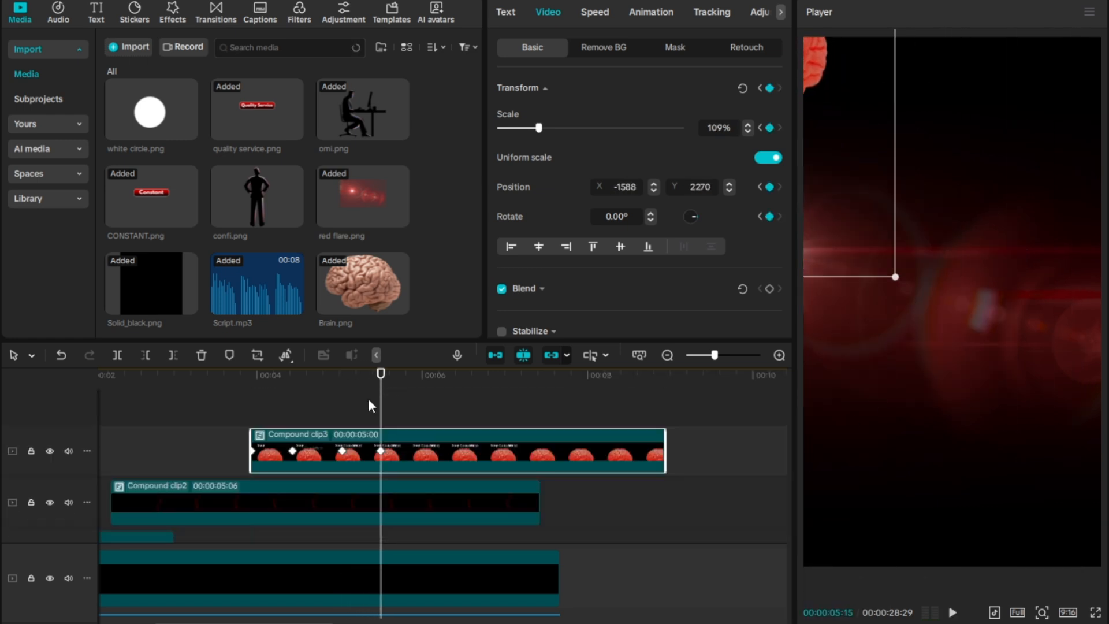
- Play the brain clip's exit and add a default text clip on a new track above it, starting at 00:00:05:11
click(345, 398)
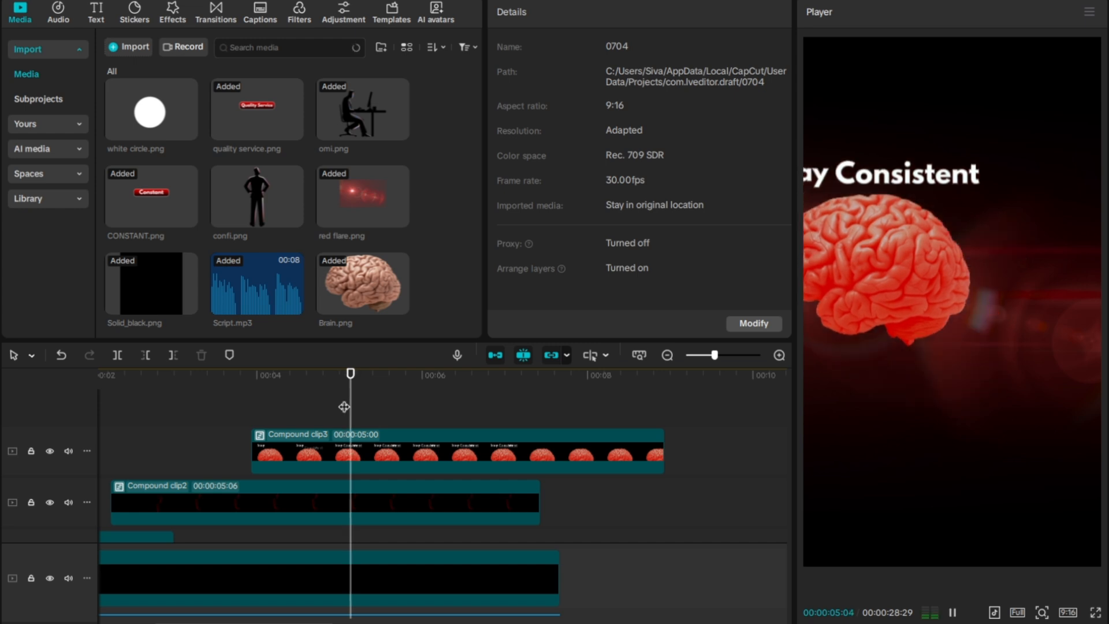
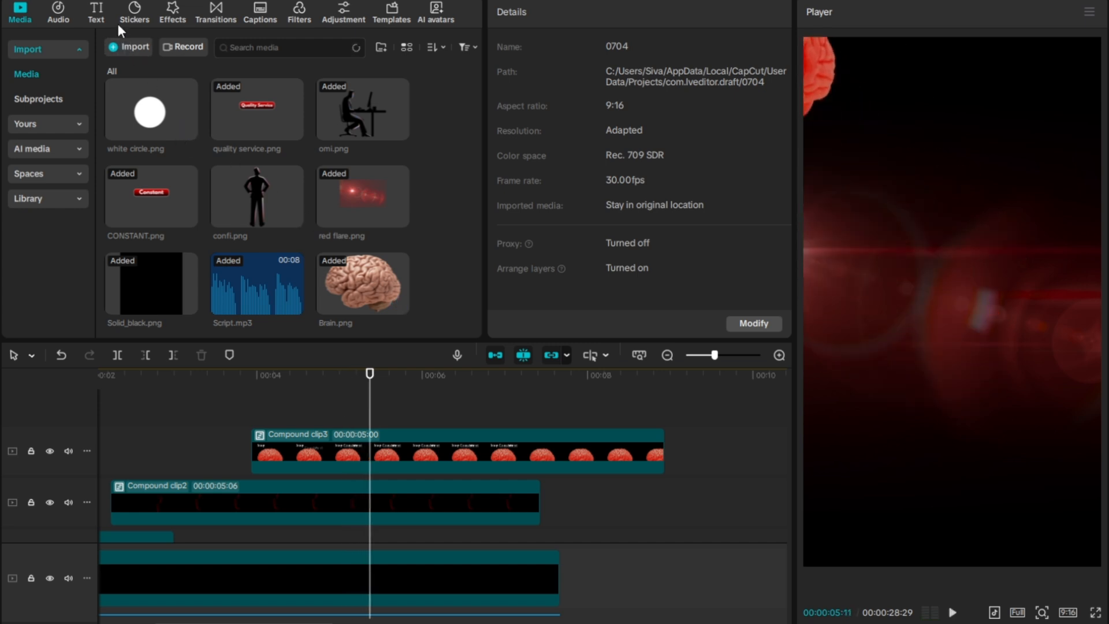
click(96, 12)
drag(162, 93, 372, 417)
- Replace the new text clip's default wording with "QUALITY"
double_click(572, 92)
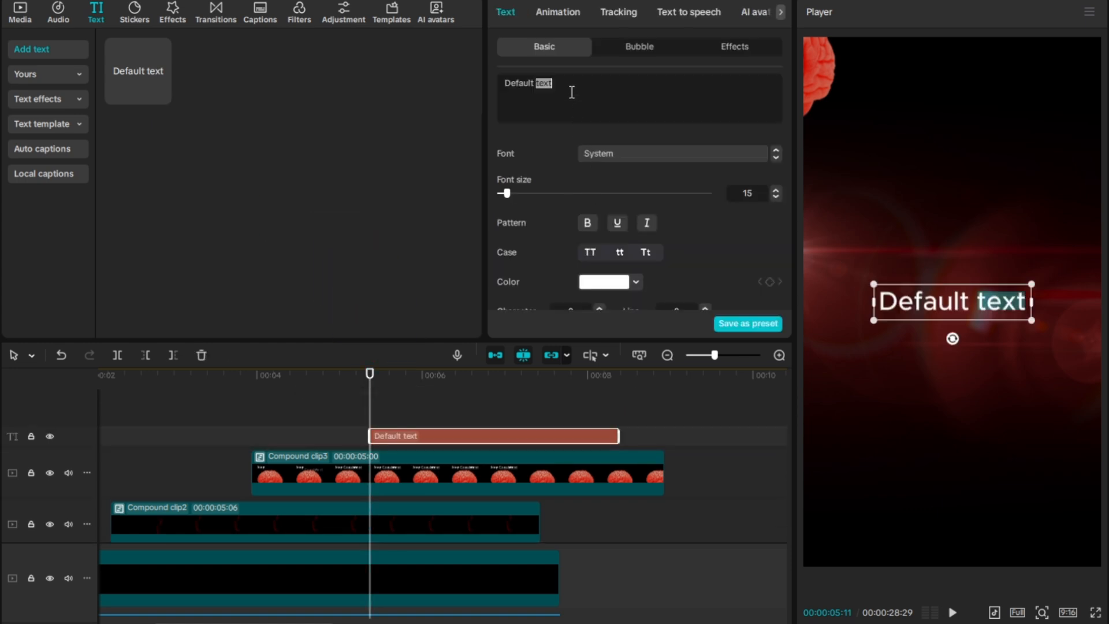
click(572, 92)
triple_click(572, 92)
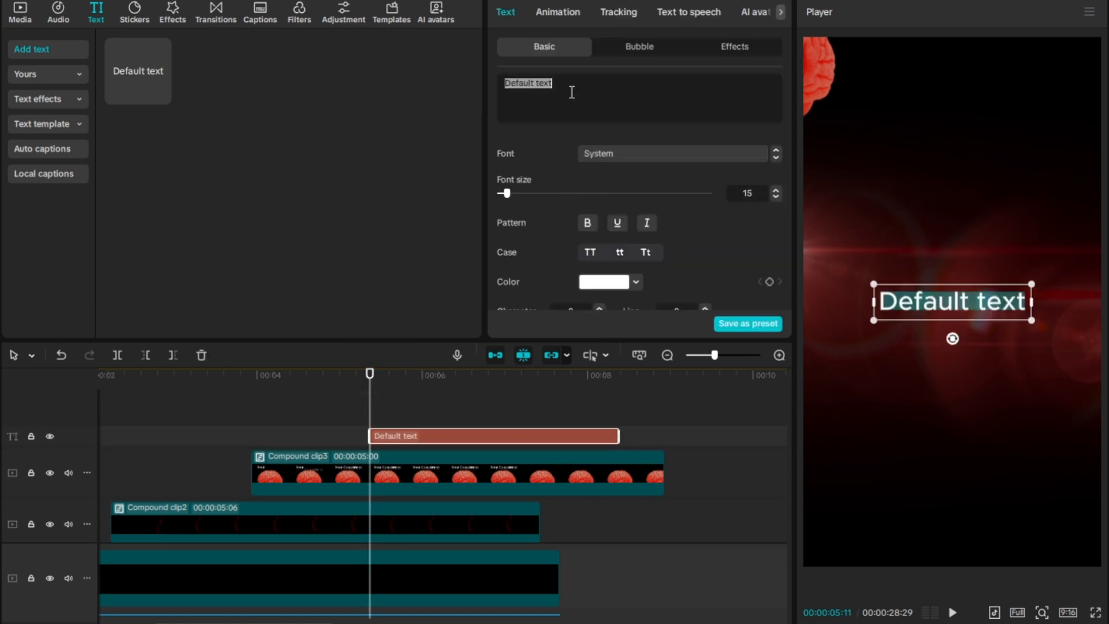
key(BackSpace)
text(QY)
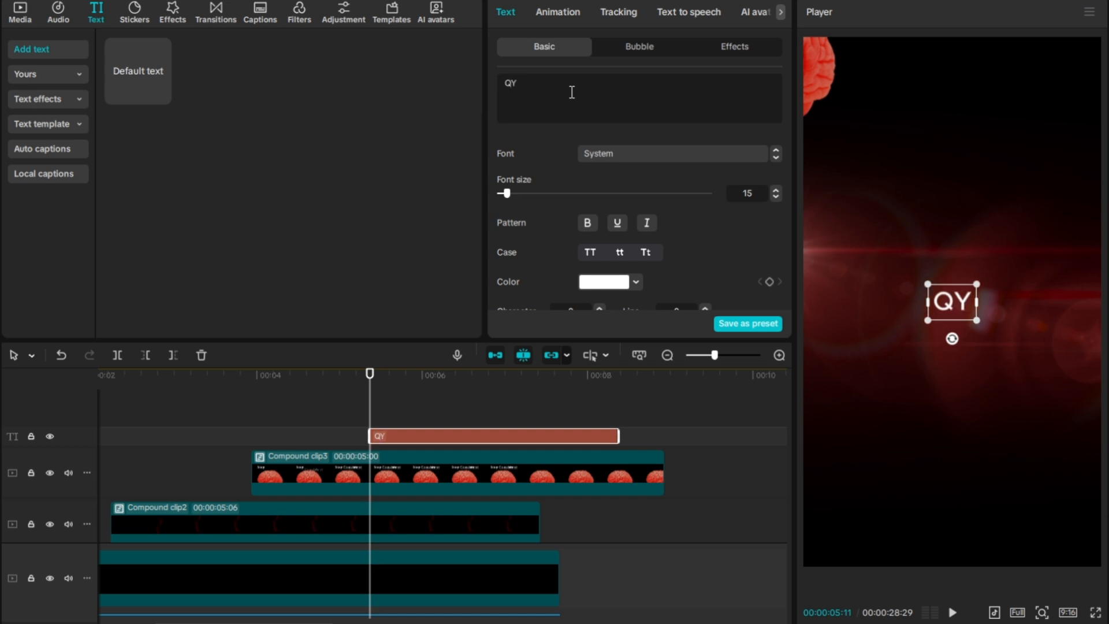
key(BackSpace)
text(UALITY)
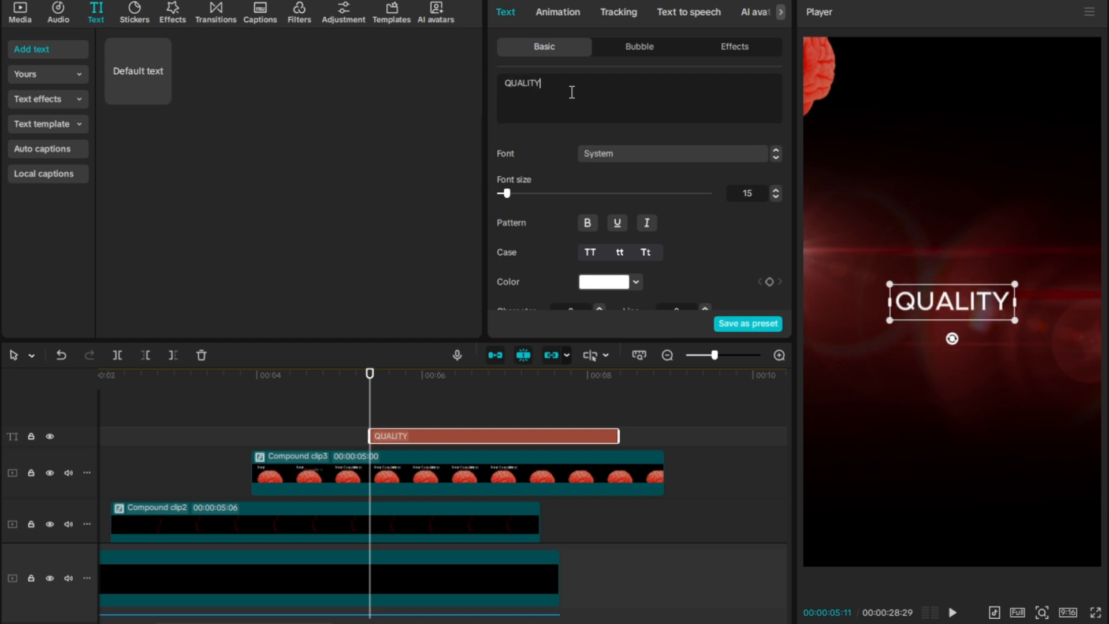
- Style the QUALITY text in the Anton font and red FF0000, enlarged and placed in the upper part of the frame
click(612, 154)
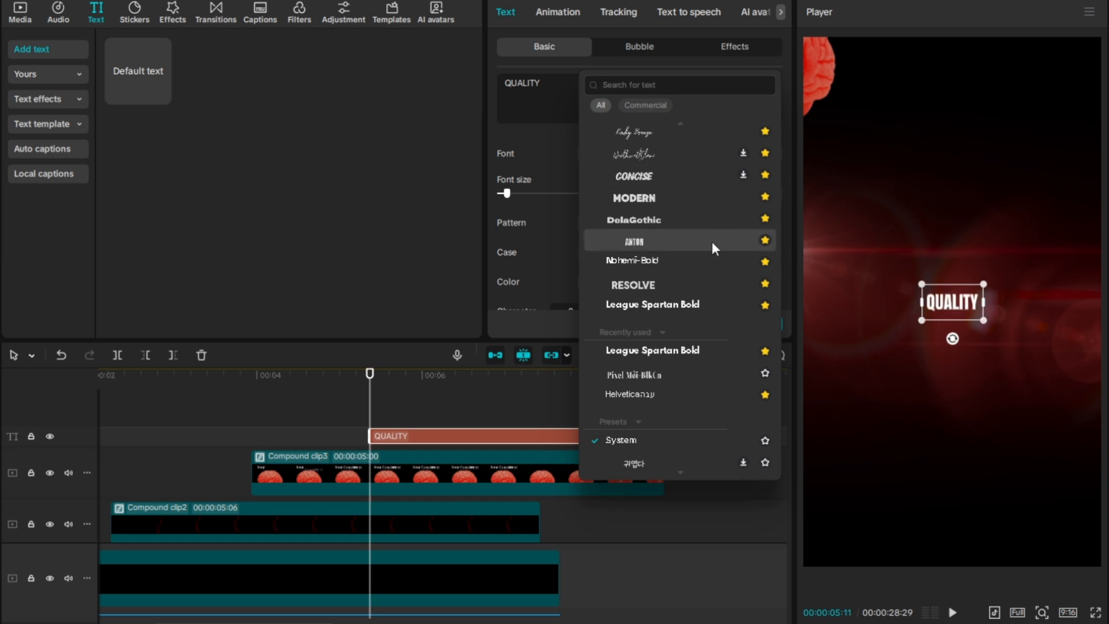
click(695, 248)
drag(1017, 319, 985, 147)
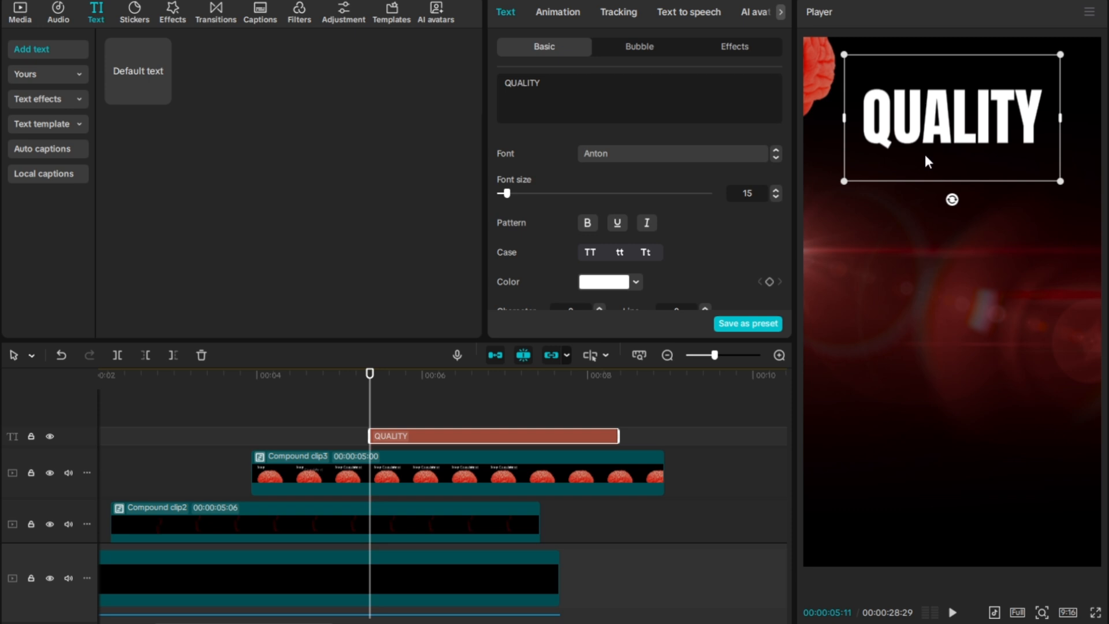
click(636, 282)
drag(714, 306, 754, 259)
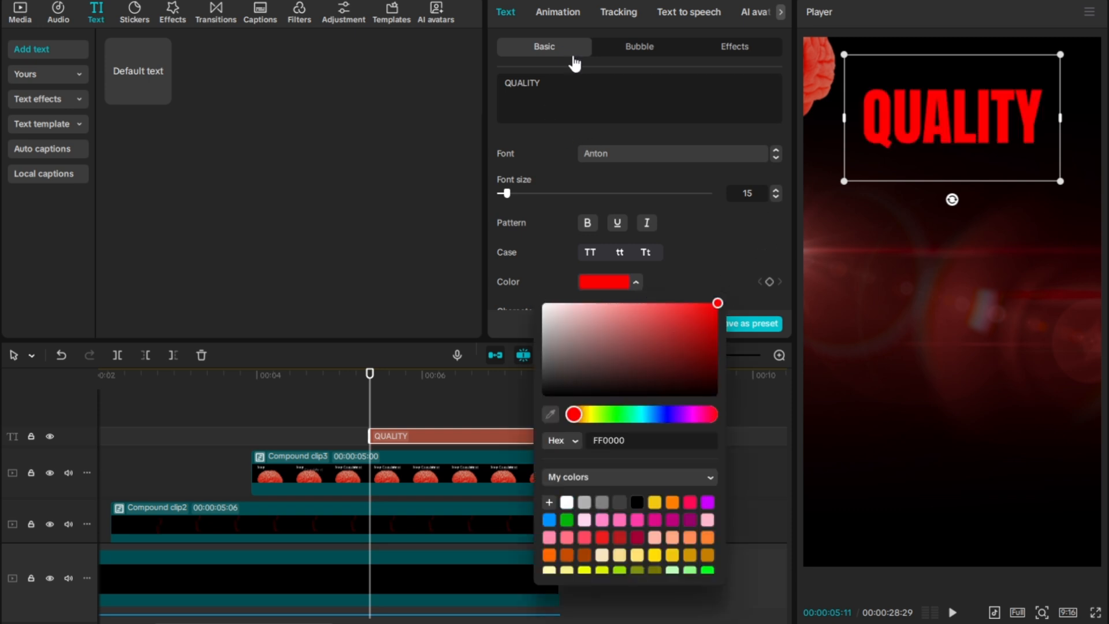
- Apply the Type 2 entrance animation to the QUALITY text with a duration of 0.6 s
click(563, 12)
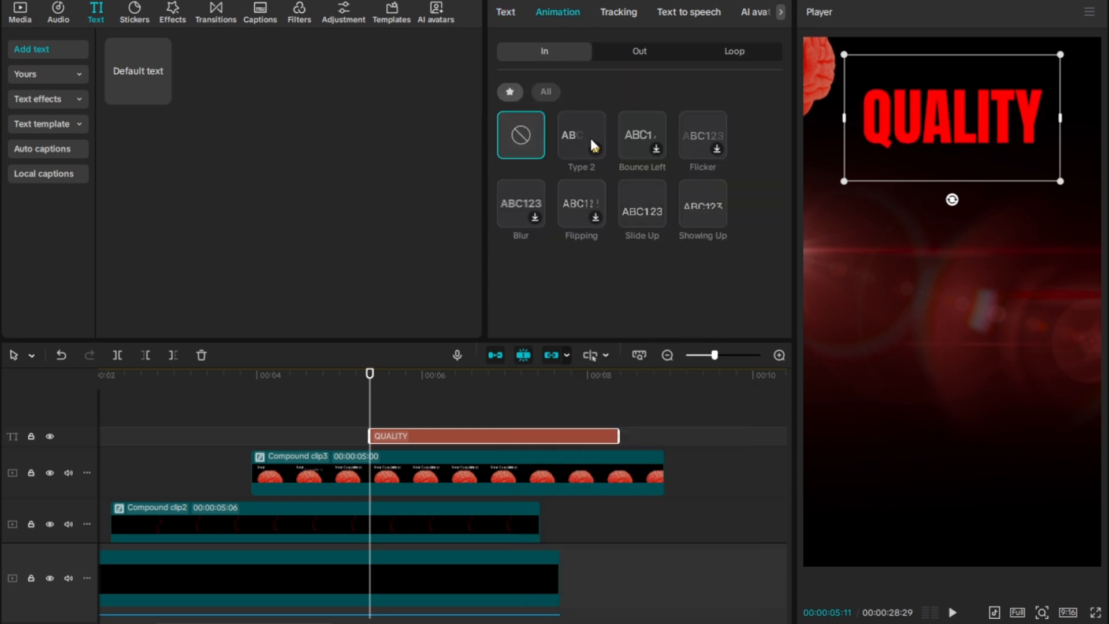
click(588, 137)
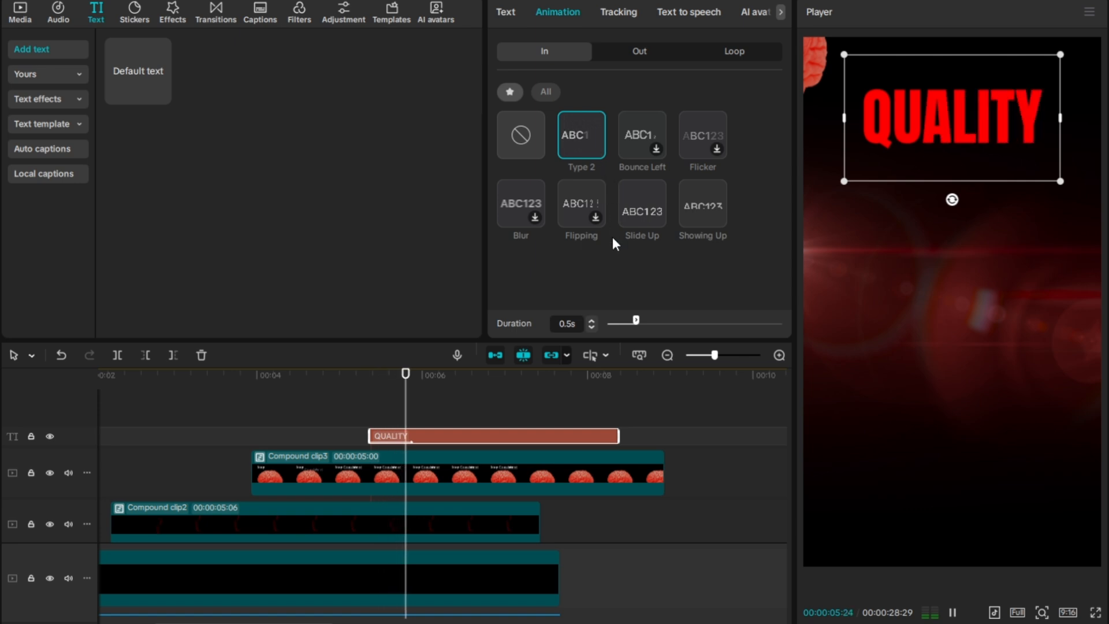
click(642, 323)
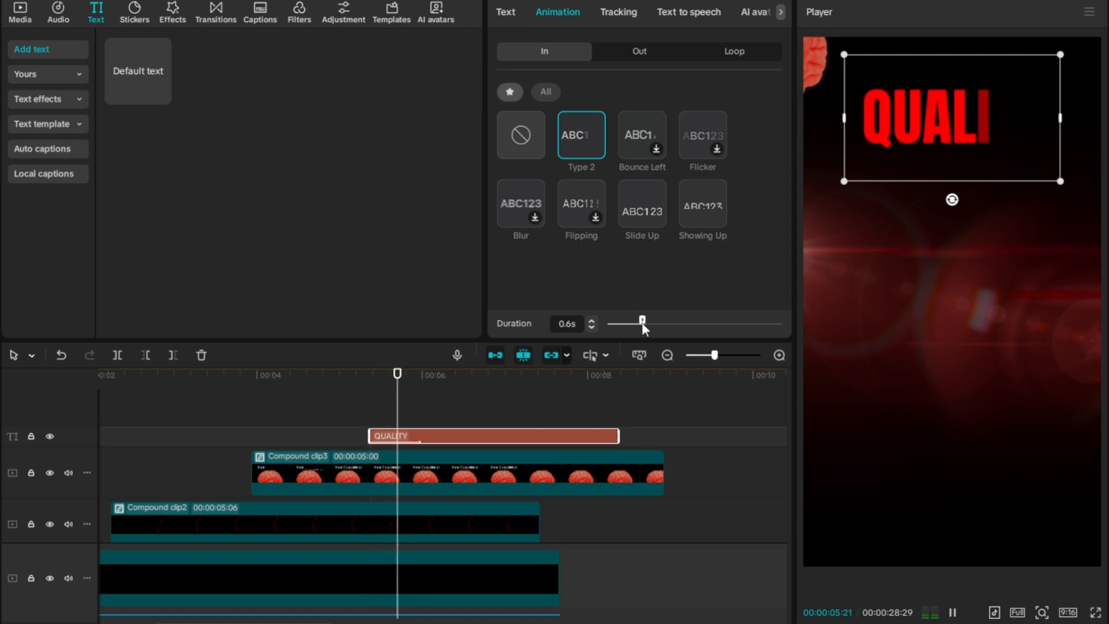
click(636, 321)
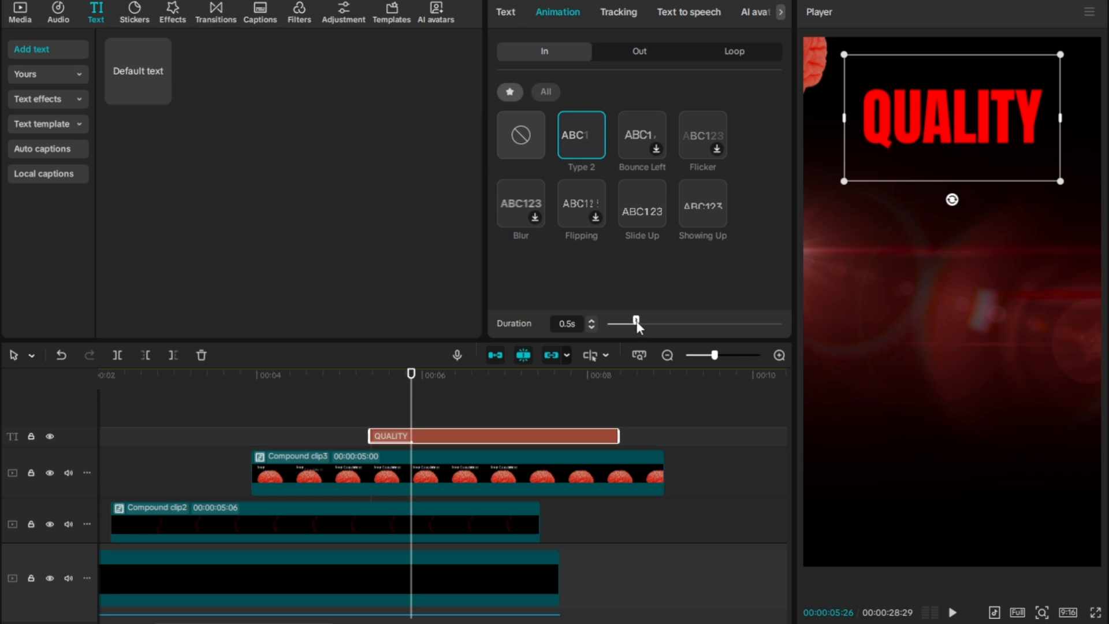
click(640, 322)
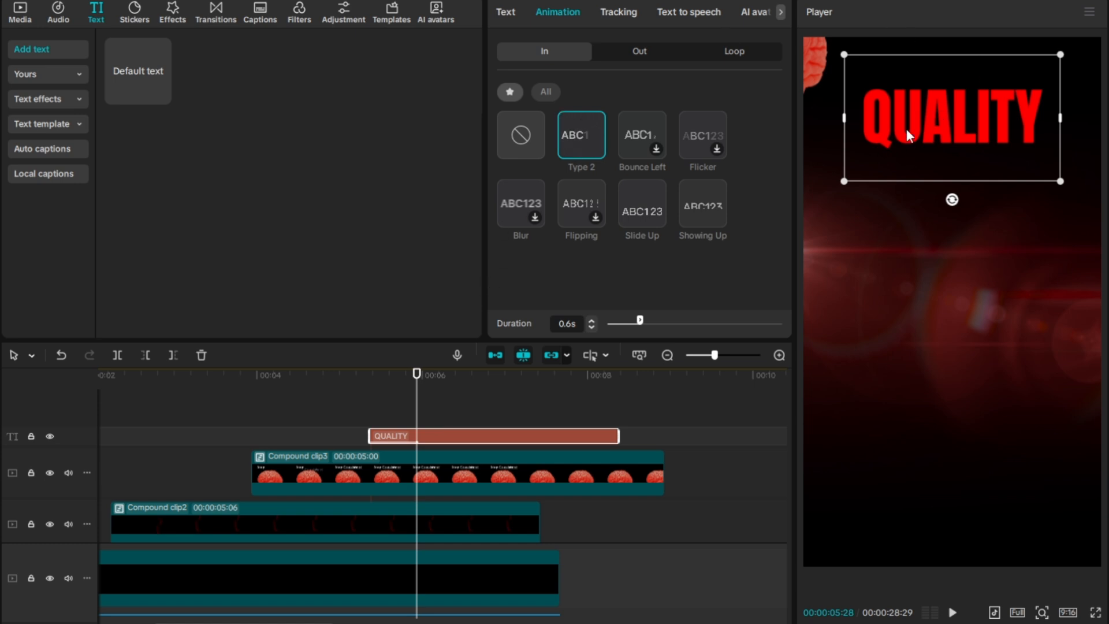
- Add a default text clip on a new track above QUALITY, aligned with its start, and replace its wording with "_"
click(376, 411)
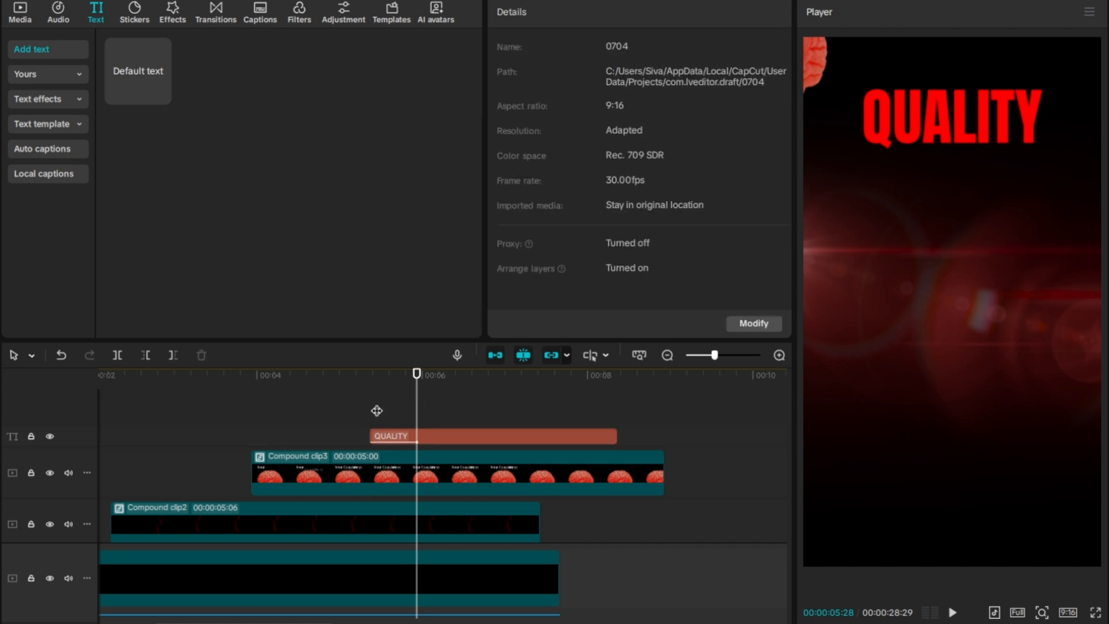
drag(161, 87, 370, 416)
key(ctrl+shift+Left)
key(ctrl+shift+Left)
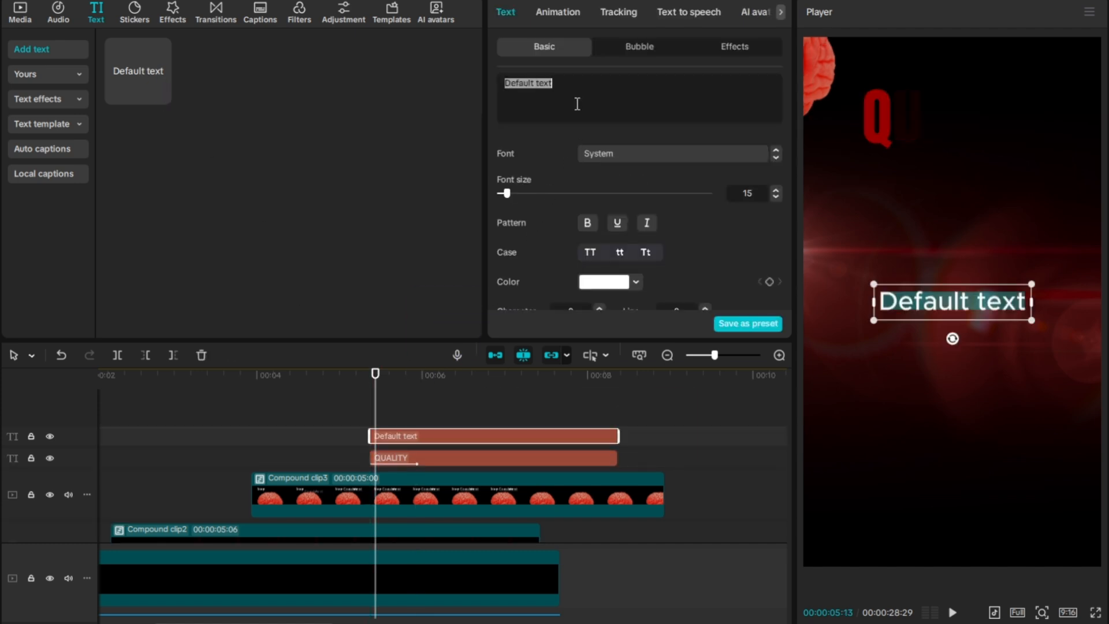
key(BackSpace)
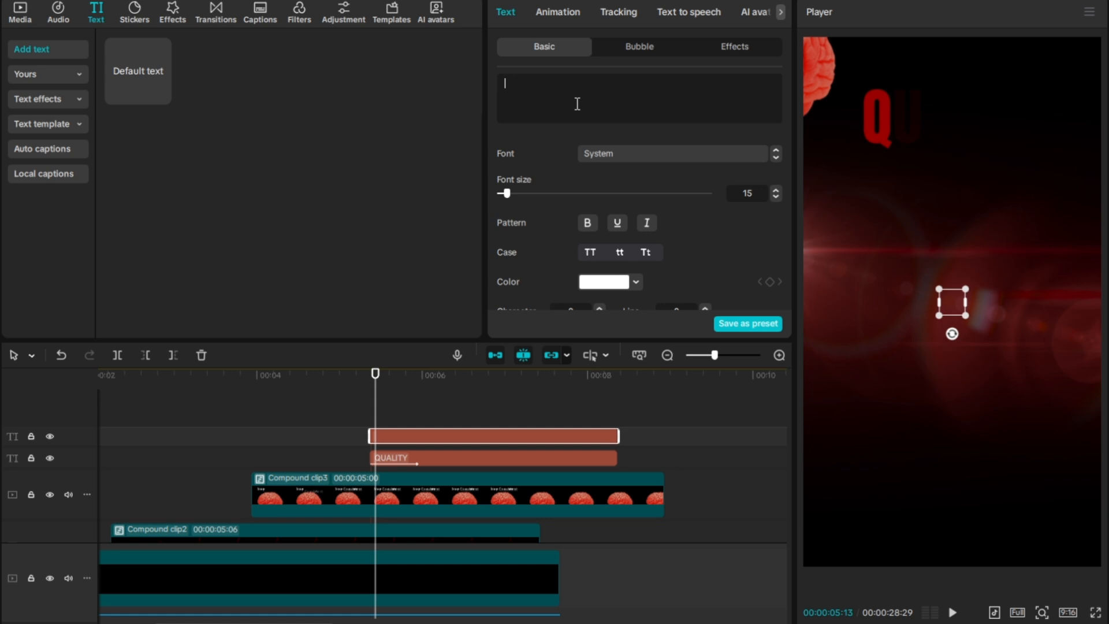
text(_)
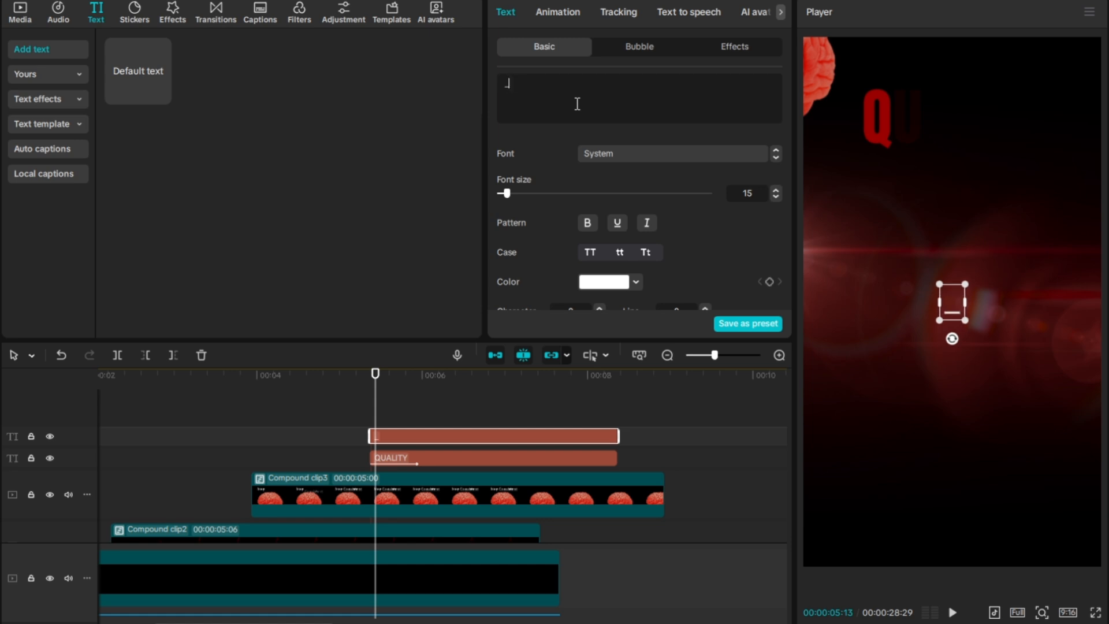
- Turn the underscore into a large box with the ZY Modern font at size 49 and place it over the QUALITY text
click(602, 155)
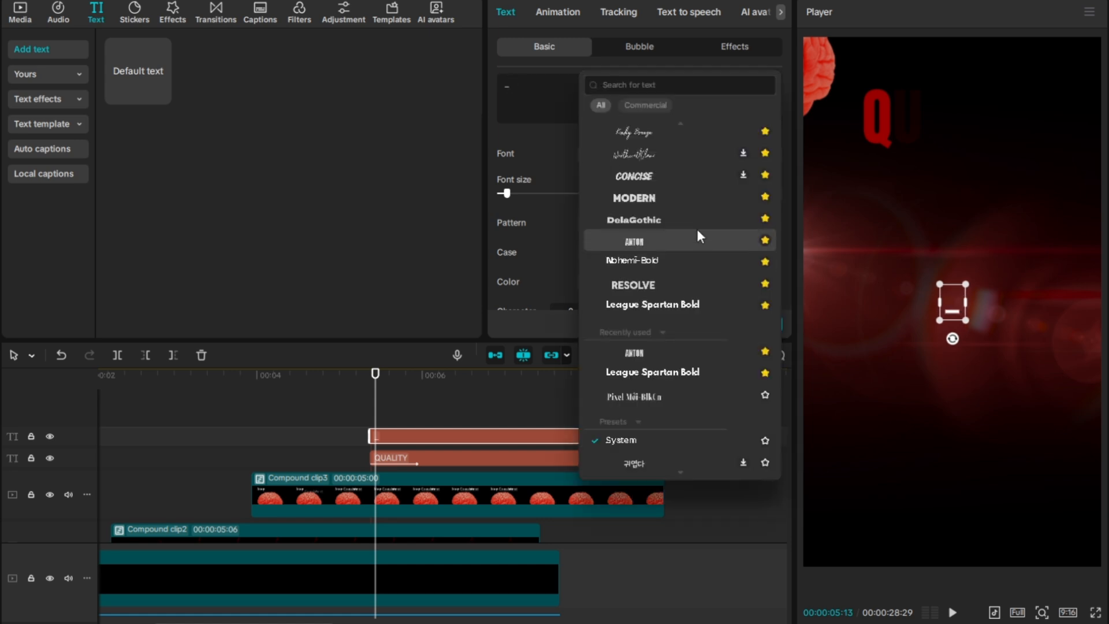
click(696, 198)
drag(963, 317, 1020, 392)
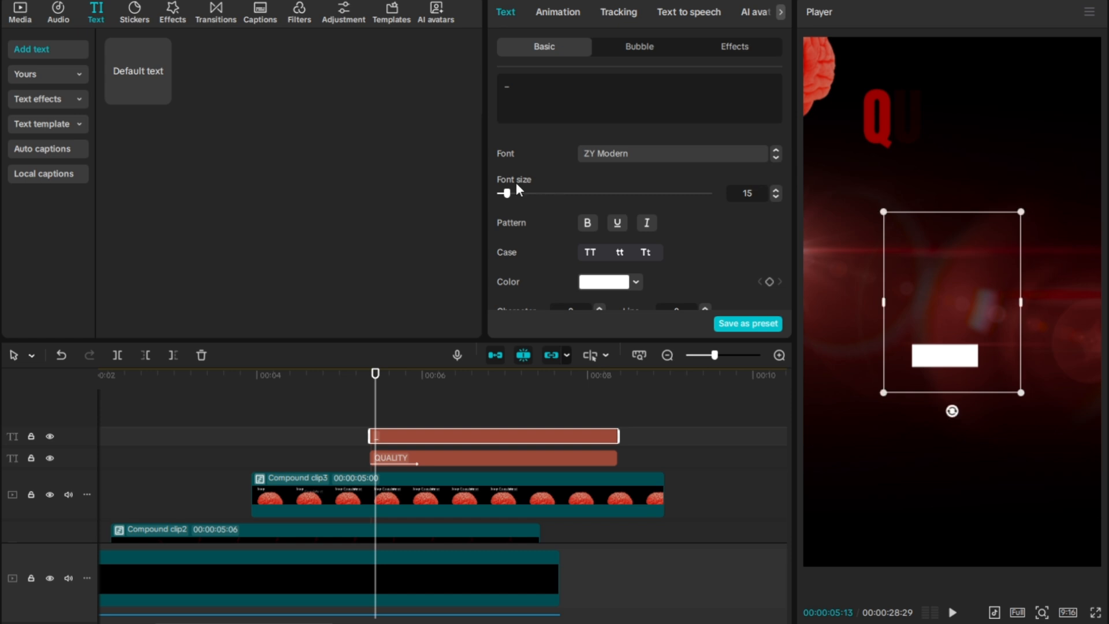
mouse_move(518, 196)
mouse_down()
mouse_move(550, 203)
mouse_move(535, 205)
mouse_up()
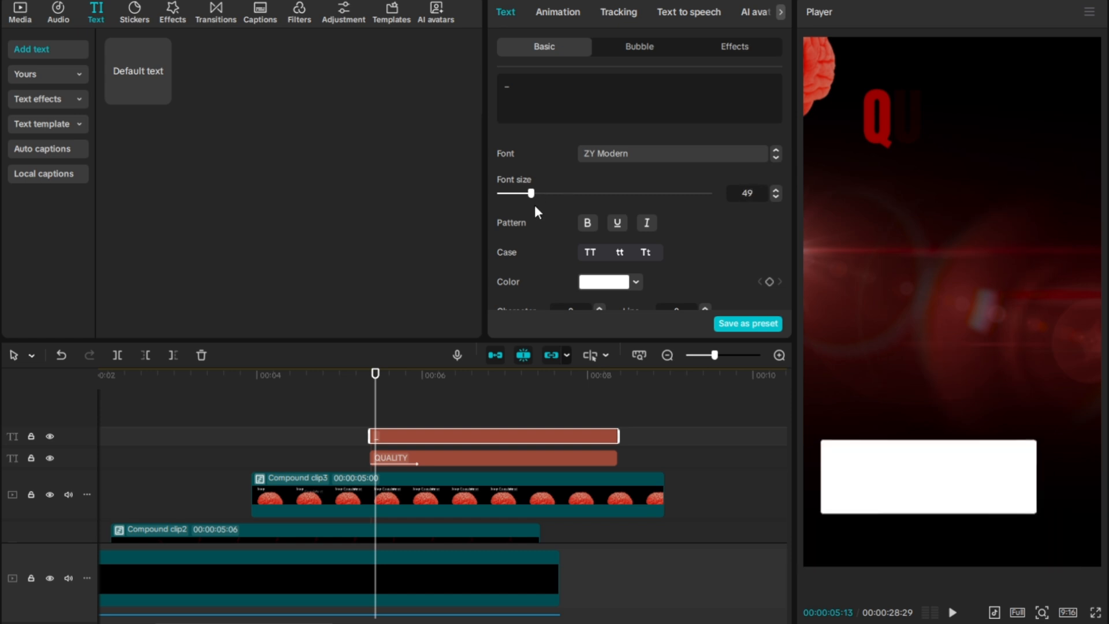
drag(950, 481, 964, 270)
drag(969, 147, 966, 133)
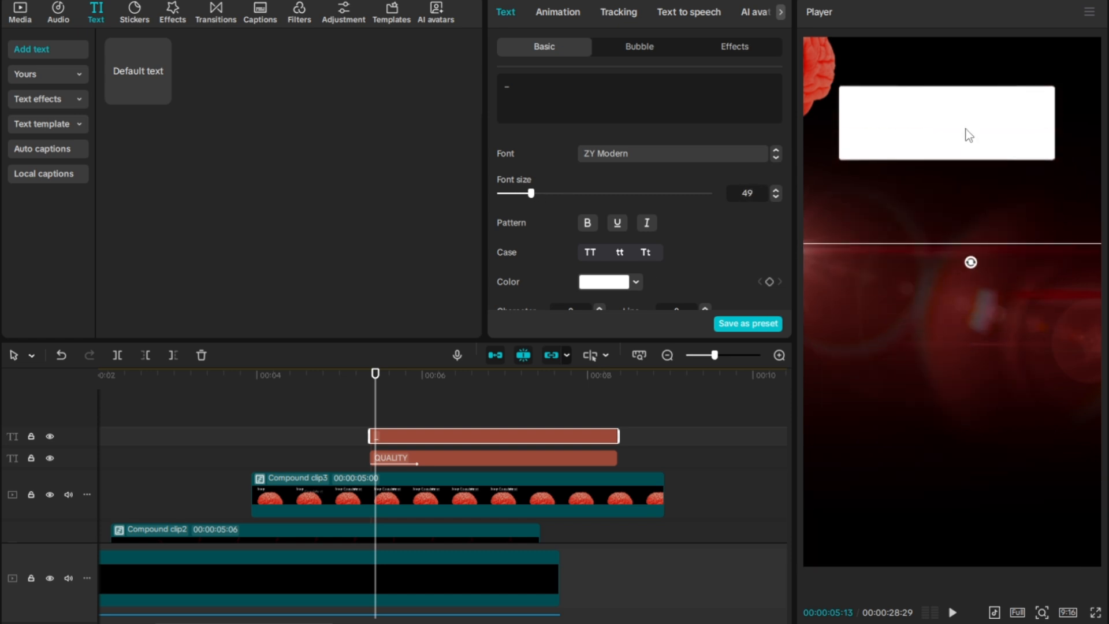
- Move the underscore clip to the track beneath QUALITY, preview the typing animation, and nudge the box to centre it behind the word
drag(397, 438, 397, 473)
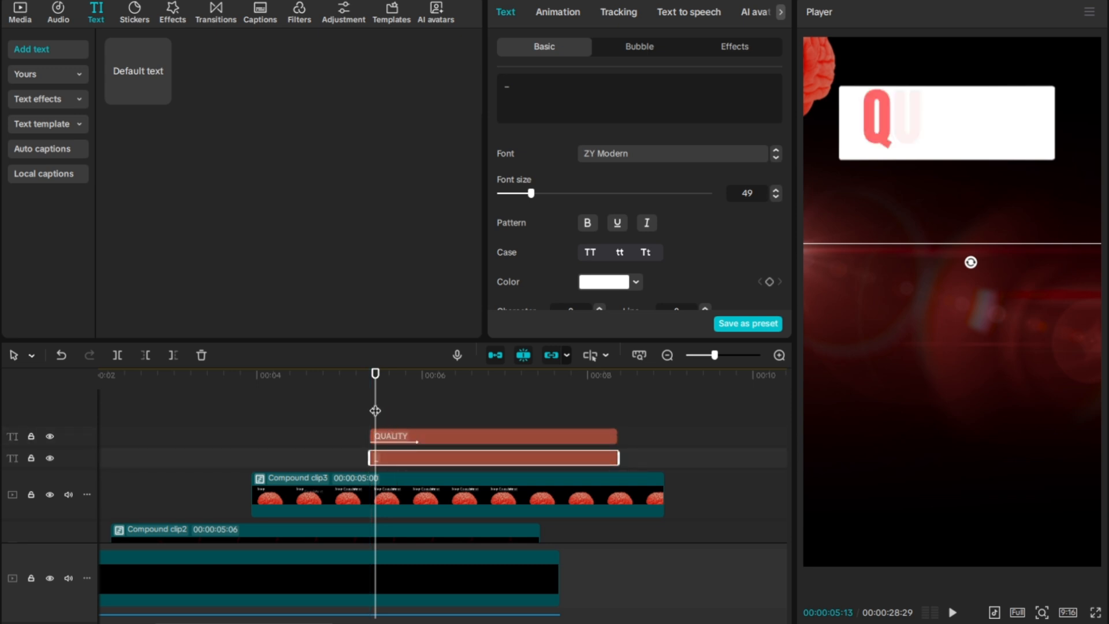
key(space)
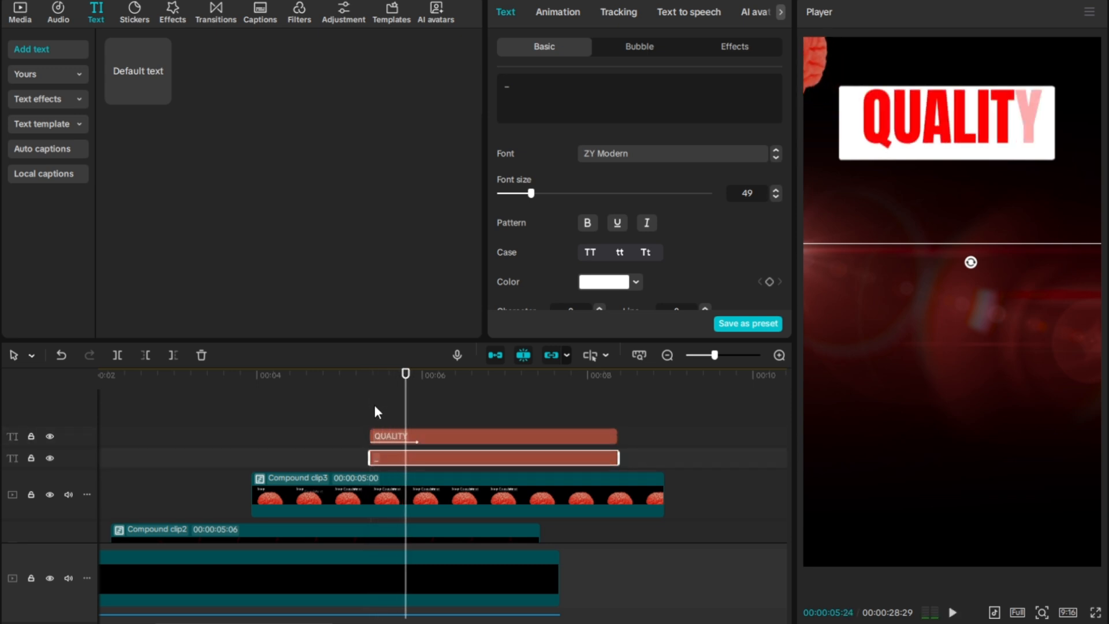
key(space)
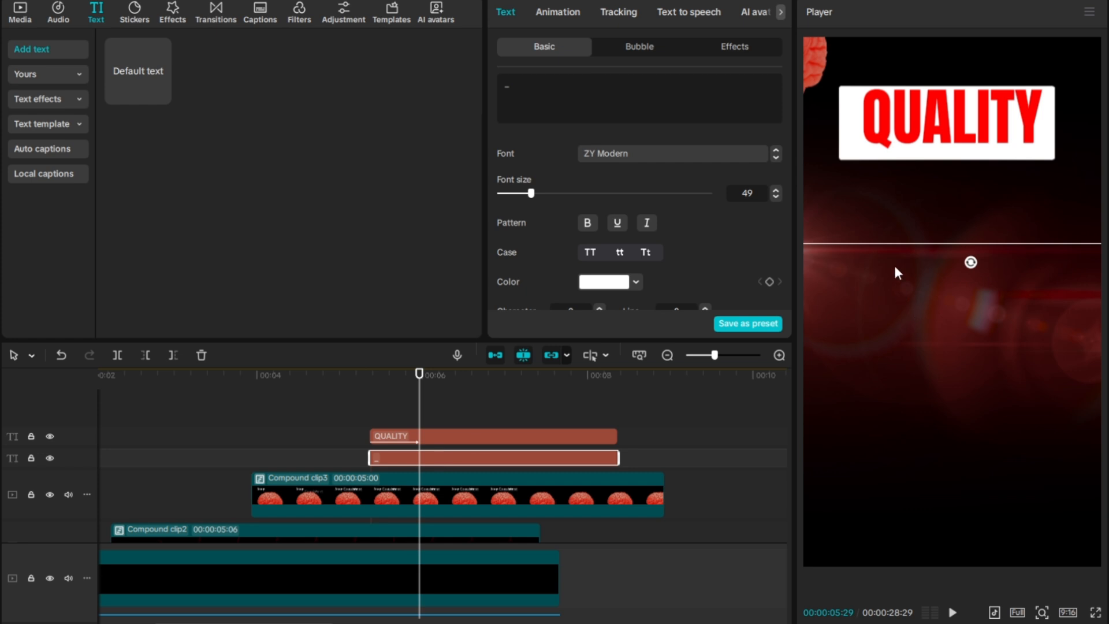
drag(892, 227, 894, 222)
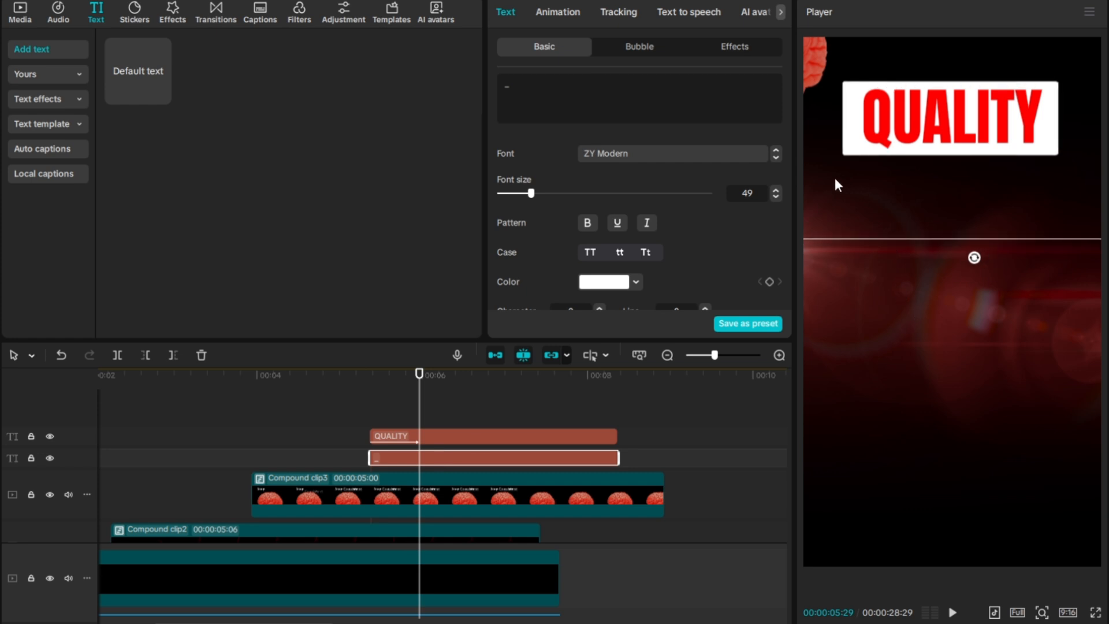
- Color the underscore box black (000000) and convert its clip into a compound clip
click(607, 283)
click(634, 340)
drag(585, 374, 520, 412)
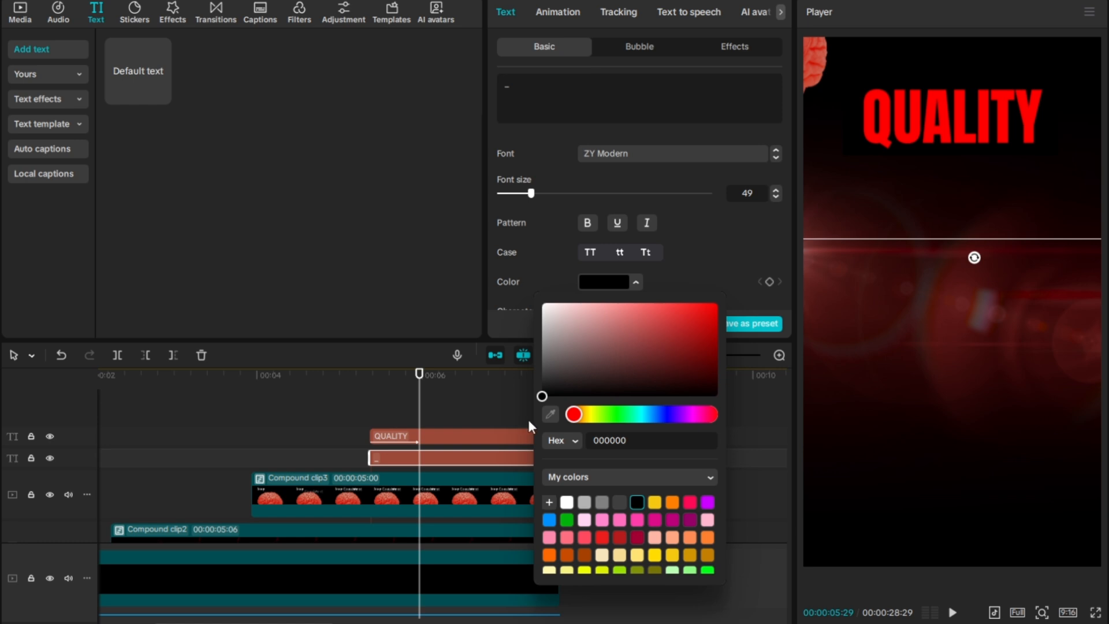
click(467, 456)
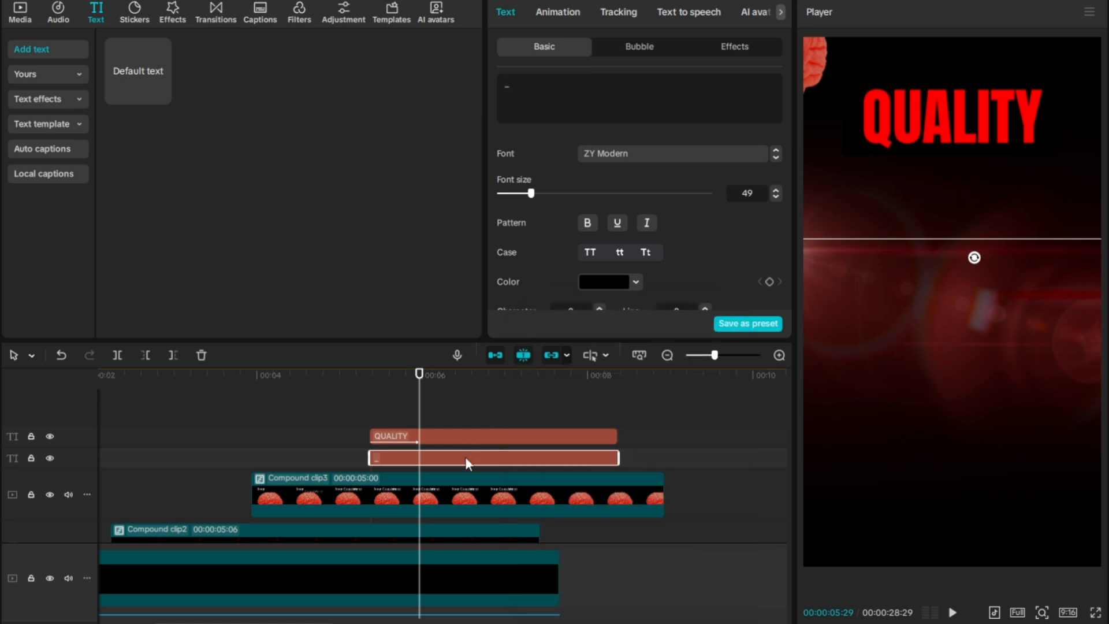
key(alt+g)
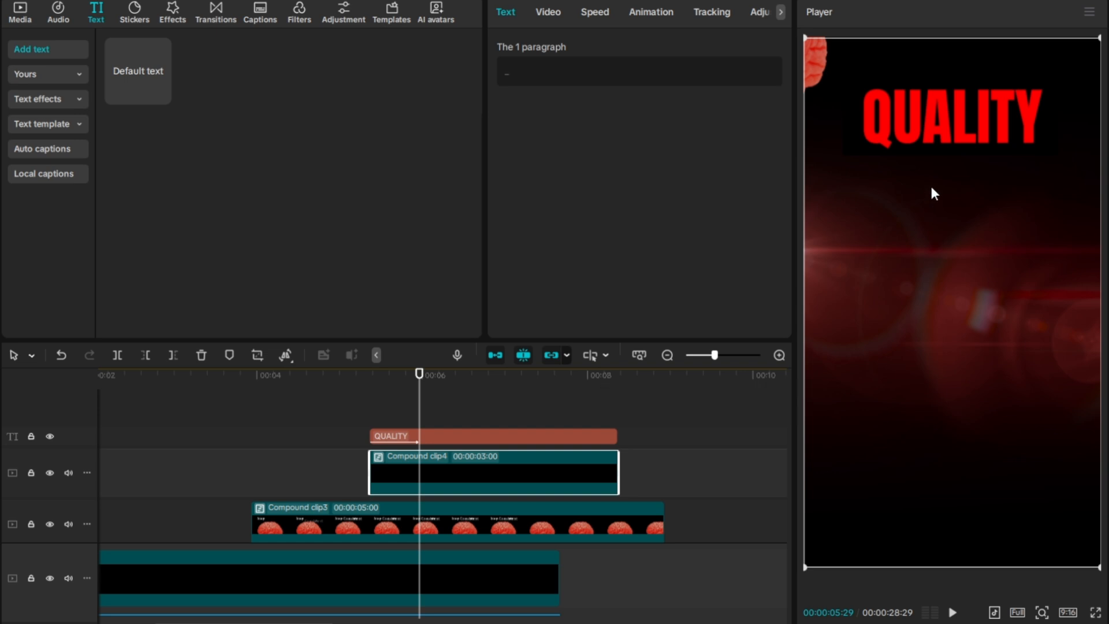
- Shift the black box compound clip and the QUALITY text slightly lower in the frame, keeping the word over the box
mouse_move(934, 193)
mouse_down()
mouse_move(937, 224)
mouse_move(936, 212)
mouse_up()
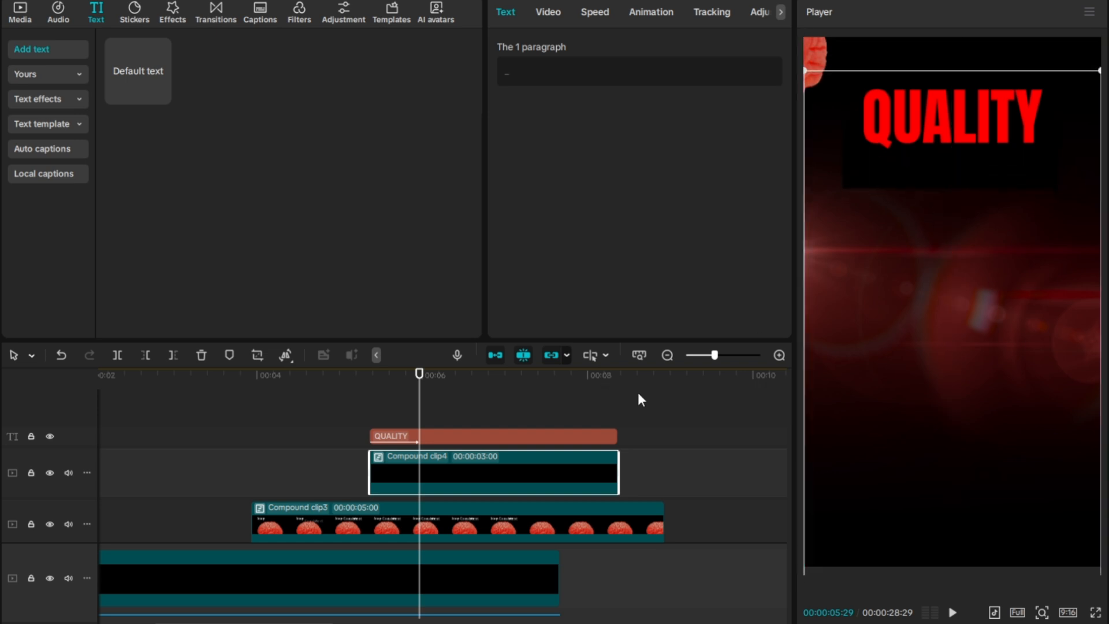
click(516, 440)
drag(935, 112, 931, 144)
- Add a Split mask to the black box compound clip with the playhead at the clip's start, 00:00:05:11
click(375, 395)
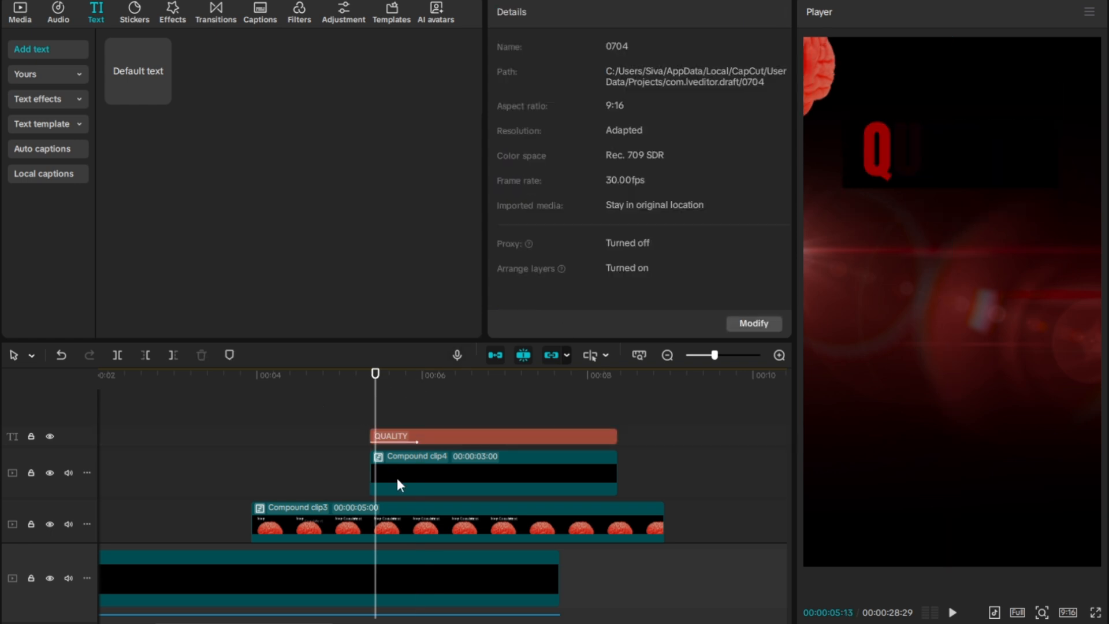
click(396, 479)
click(373, 408)
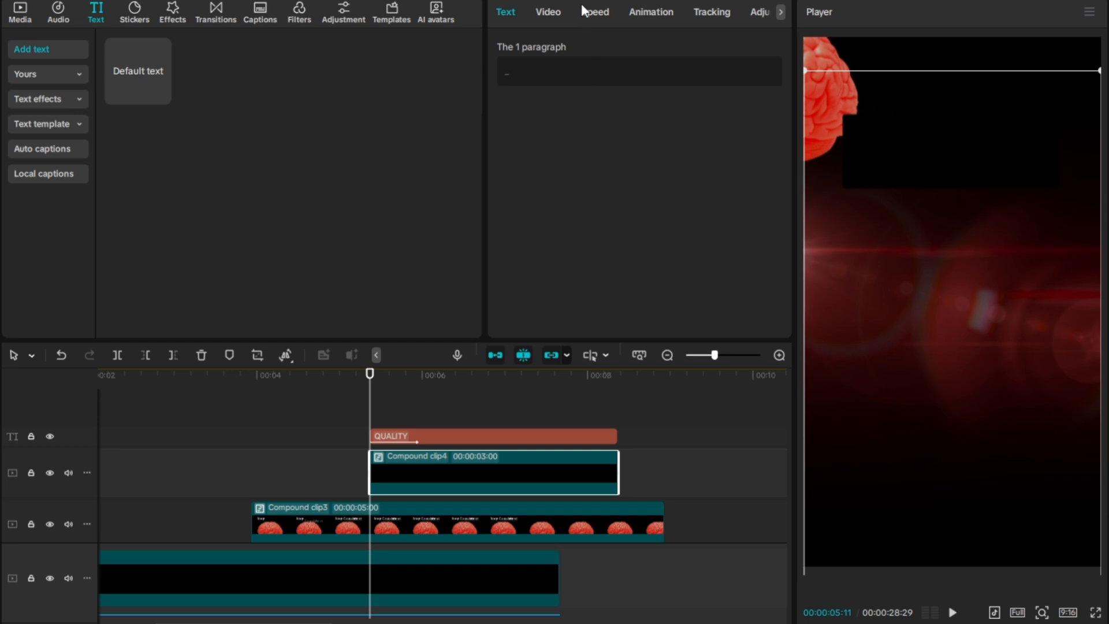
click(552, 12)
click(662, 51)
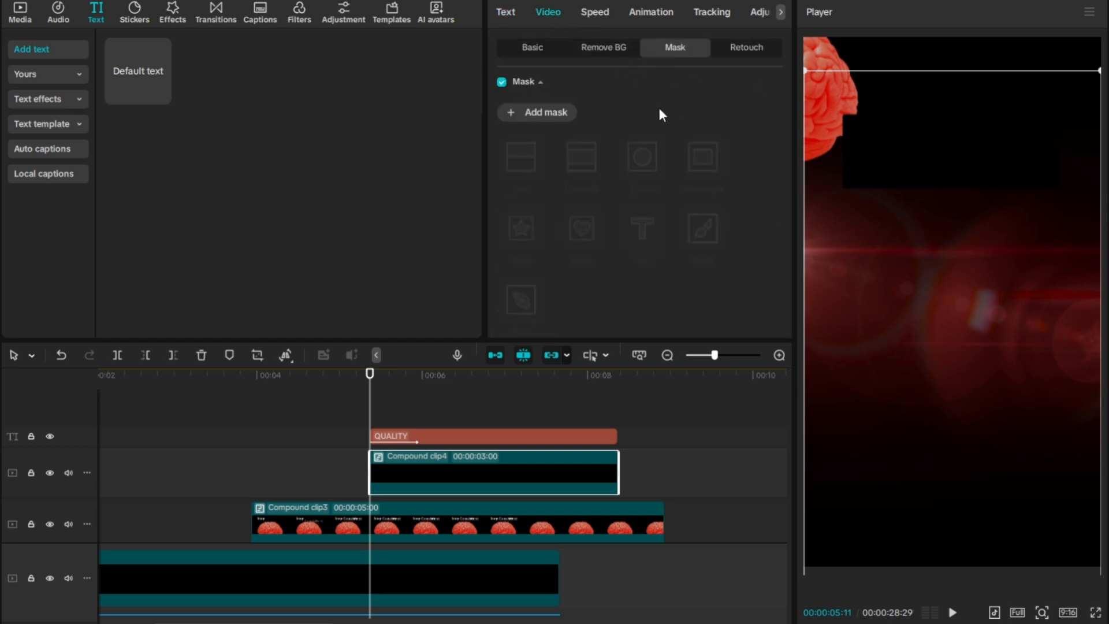
click(546, 113)
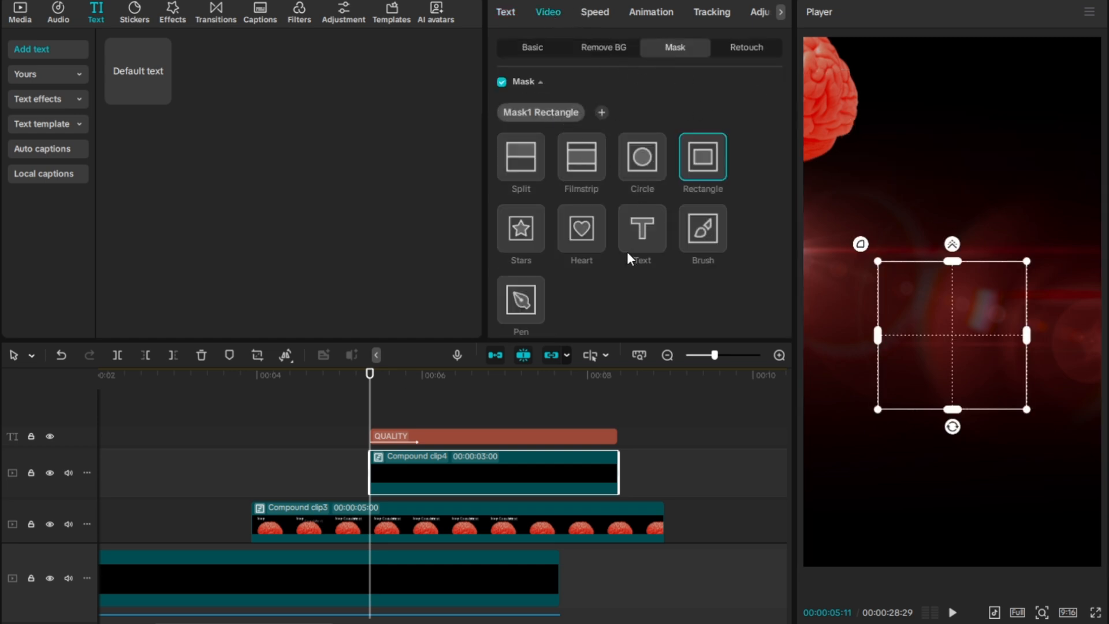
click(534, 162)
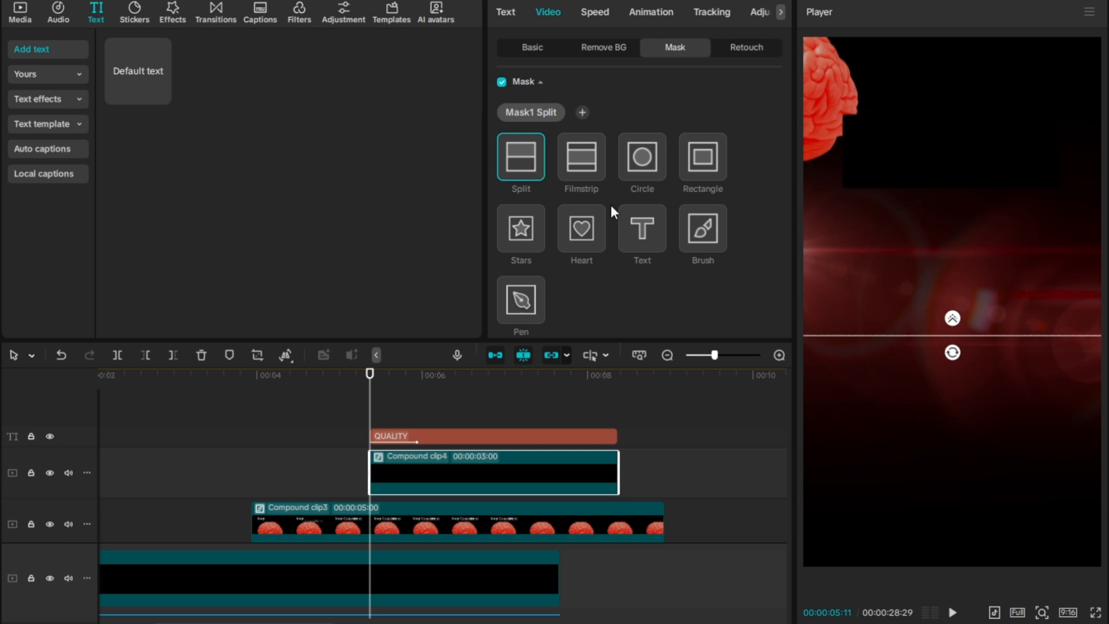
- Rotate the split mask line to vertical, move it just beyond the black box's left edge, and advance the playhead to 00:00:05:12
scroll(625, 274, down, 2)
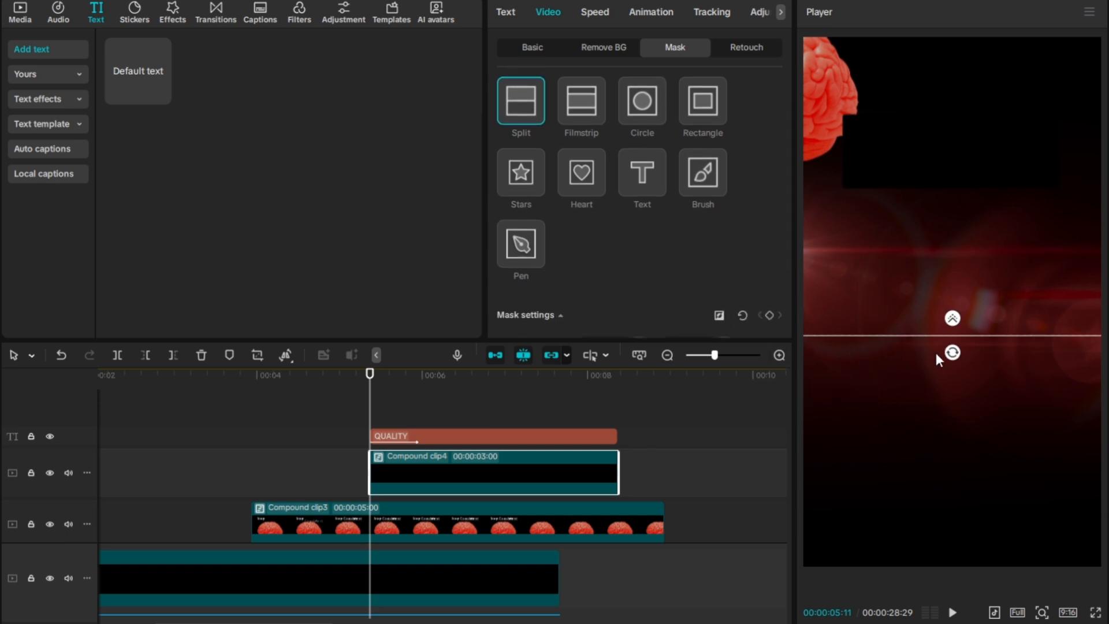
drag(953, 352, 892, 320)
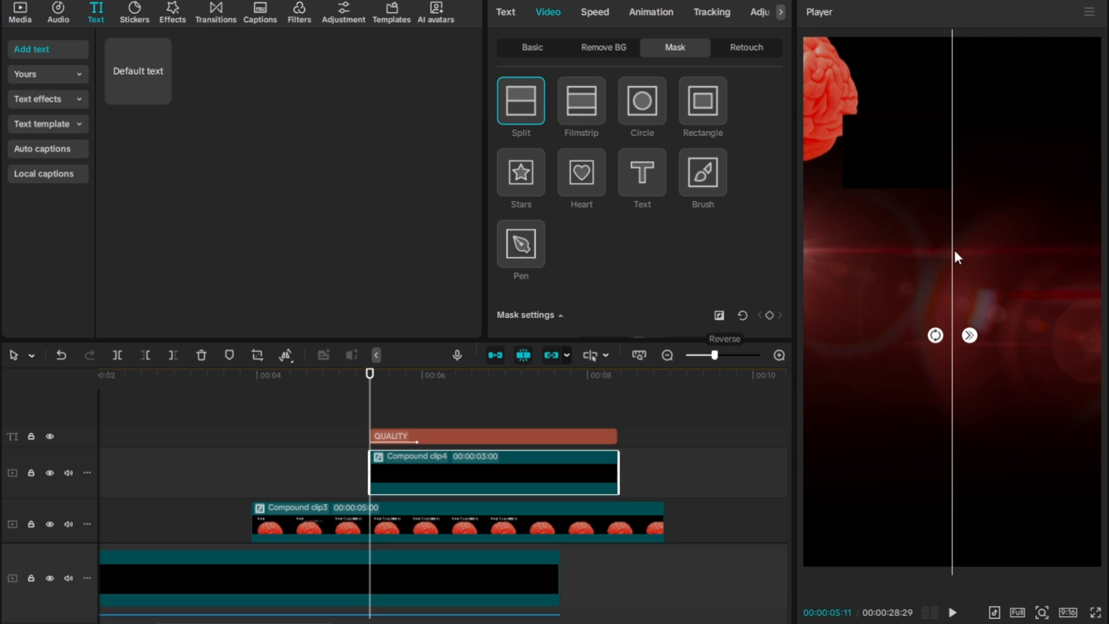
drag(955, 236, 843, 252)
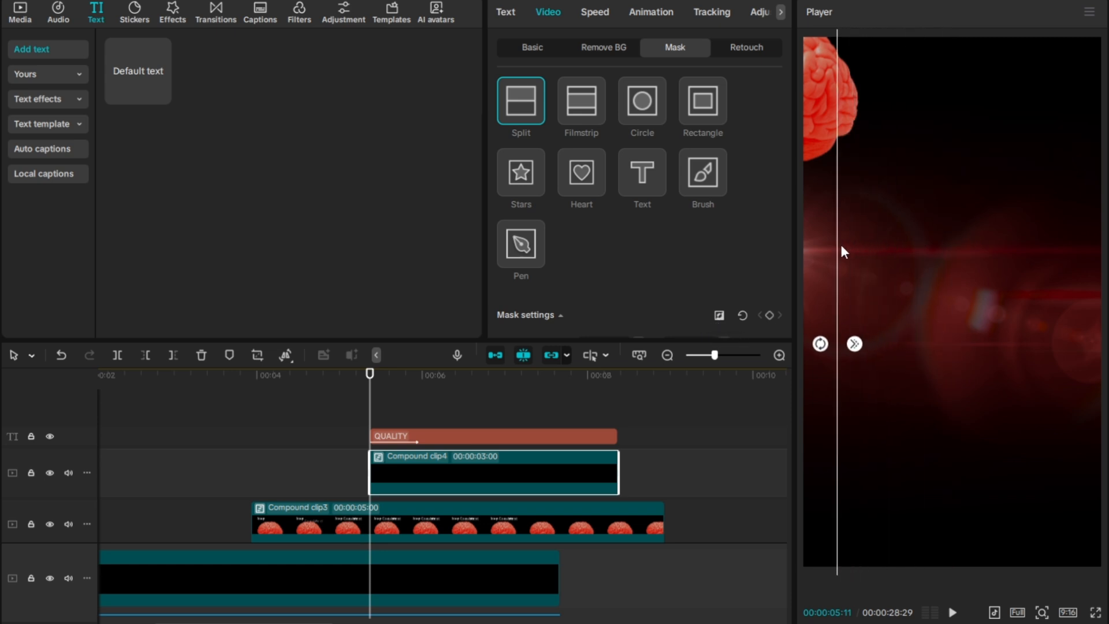
key(Right)
key(Right)
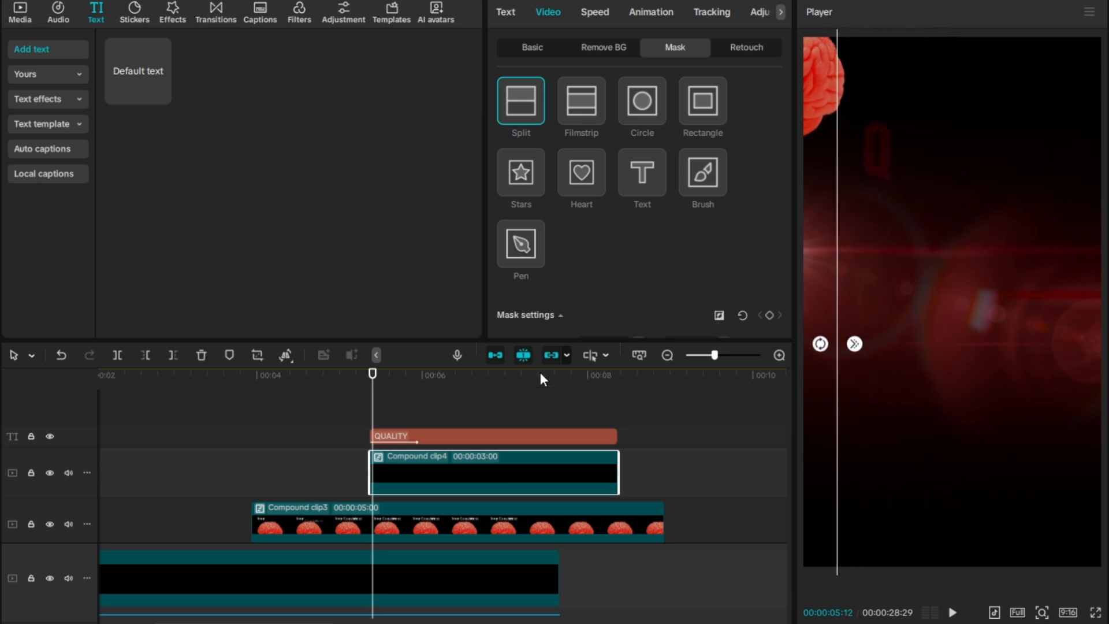
- Add a mask settings keyframe at the start of Compound clip4, at 00:00:05:11
key(Right)
scroll(684, 205, down, 3)
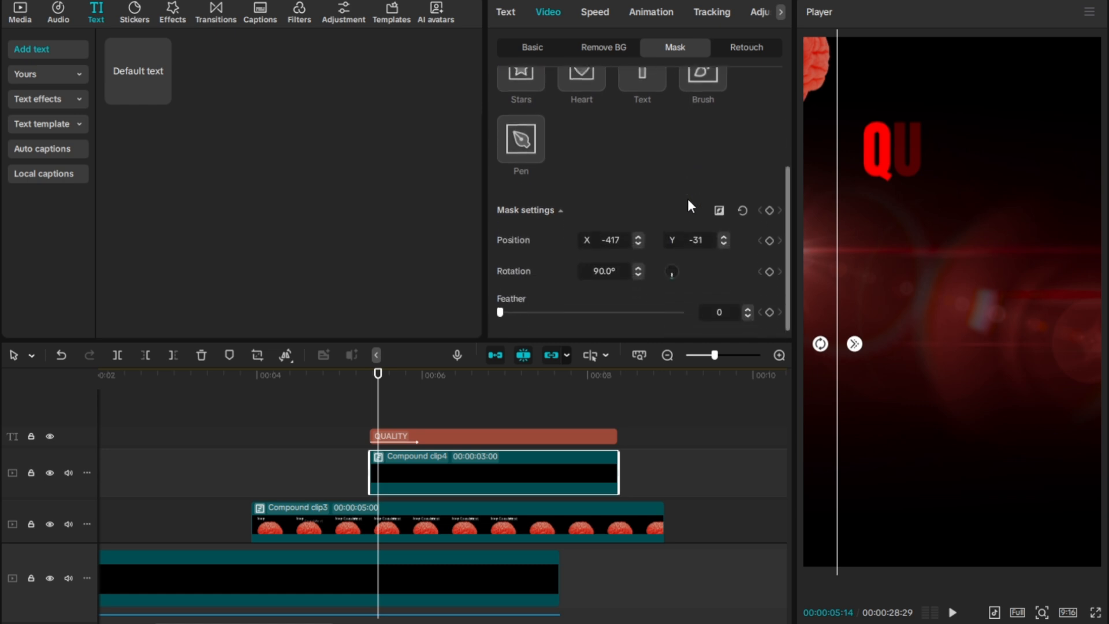
key(Left)
key(Left)
key(Left)
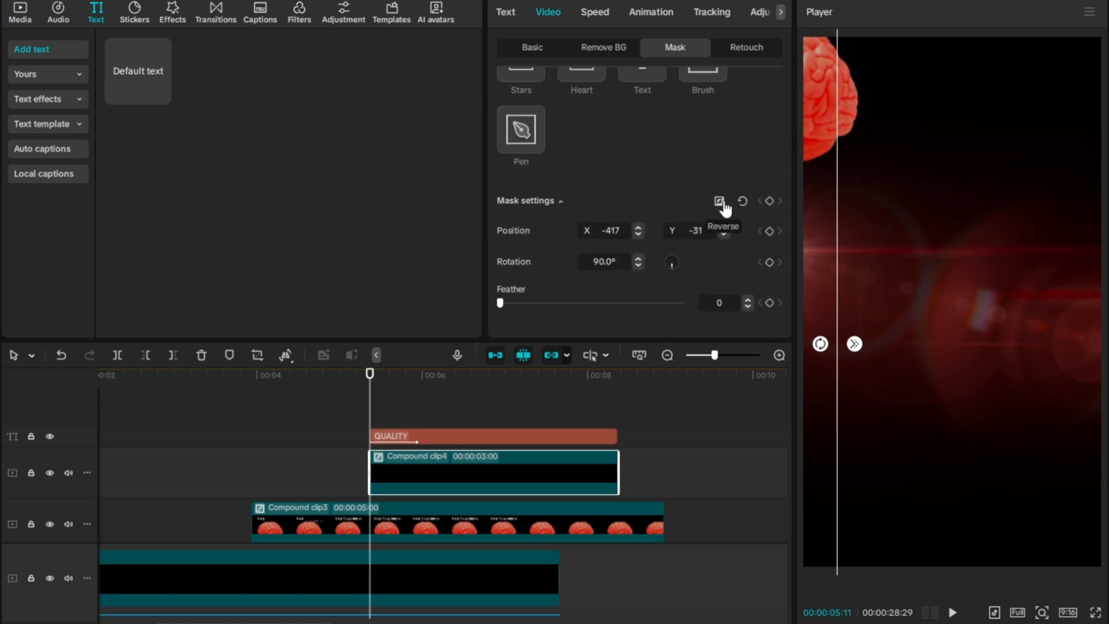
click(769, 201)
- At 00:00:05:26, shift Compound clip4's split mask past the end of the QUALITY text, to position X 437, Y -16
key(space)
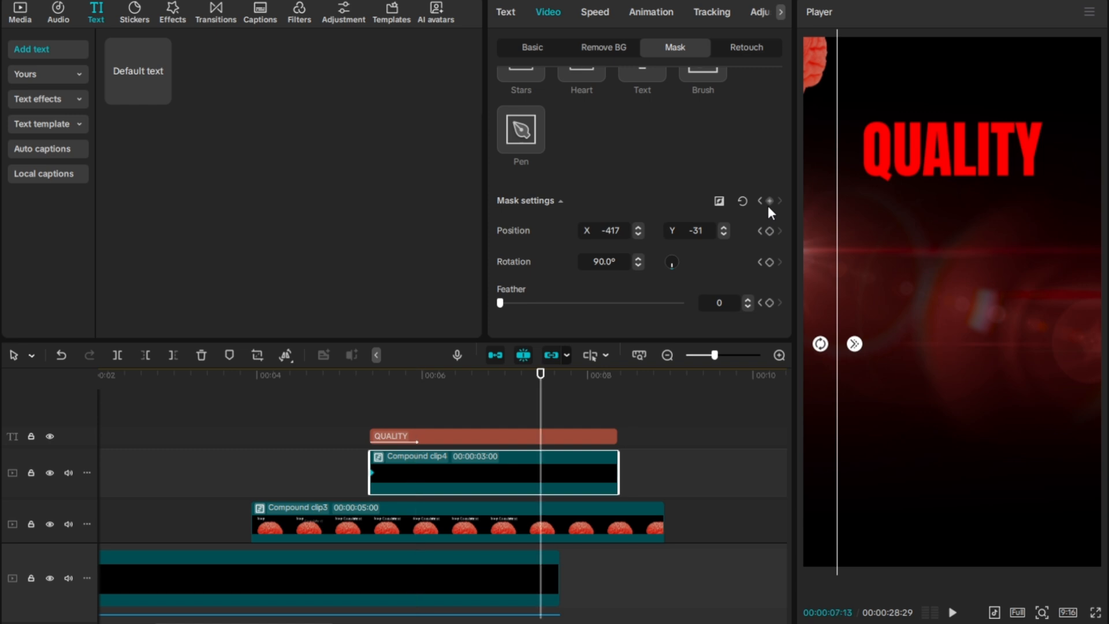
click(418, 410)
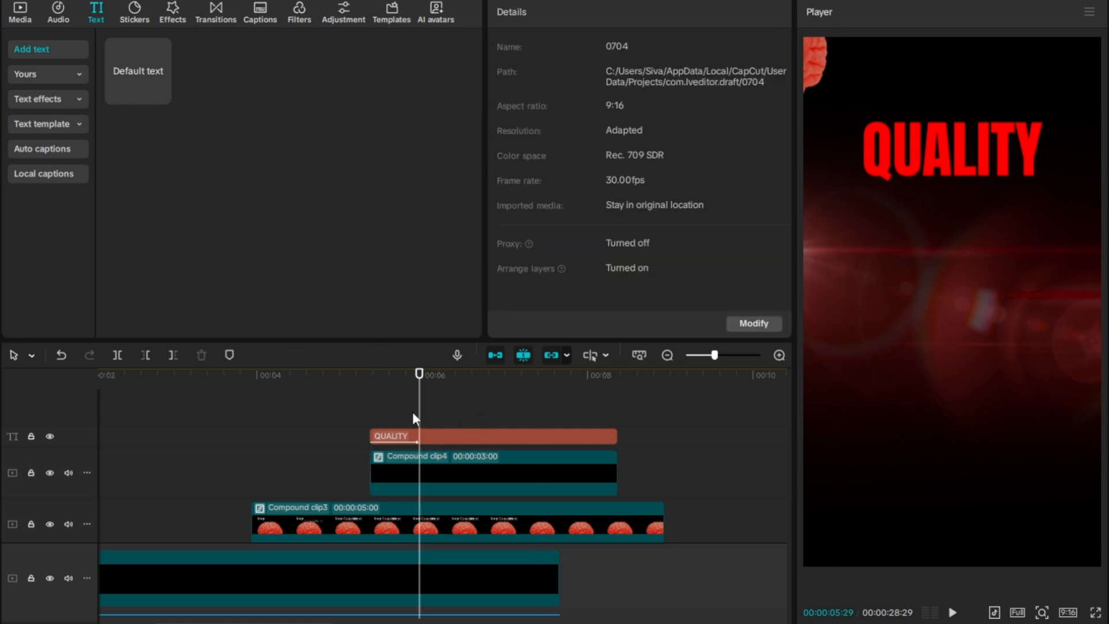
click(411, 421)
click(416, 471)
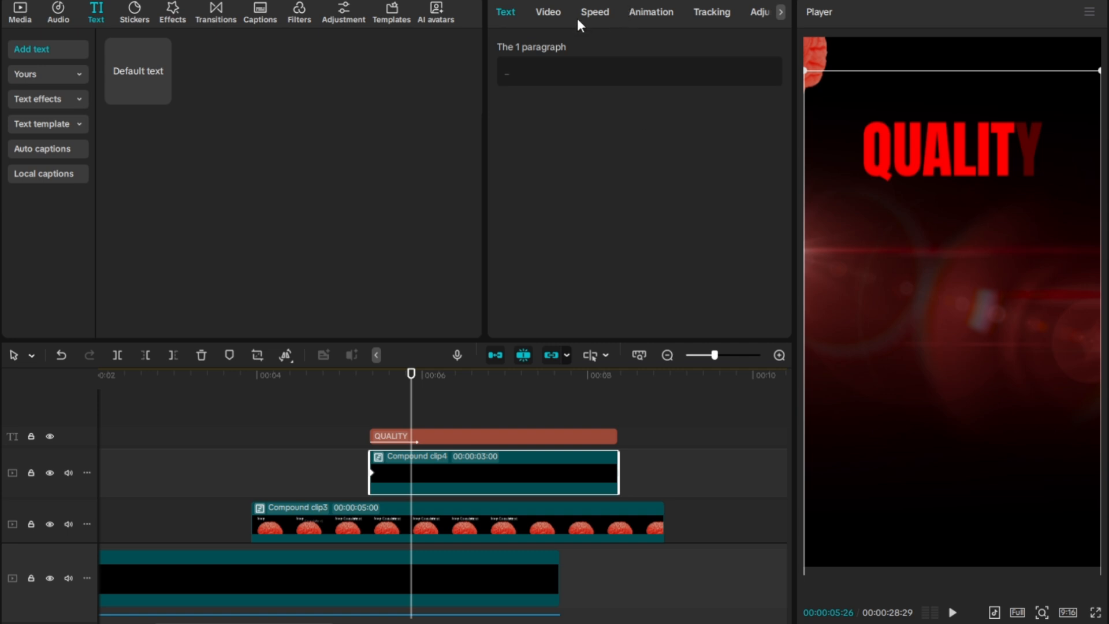
click(551, 14)
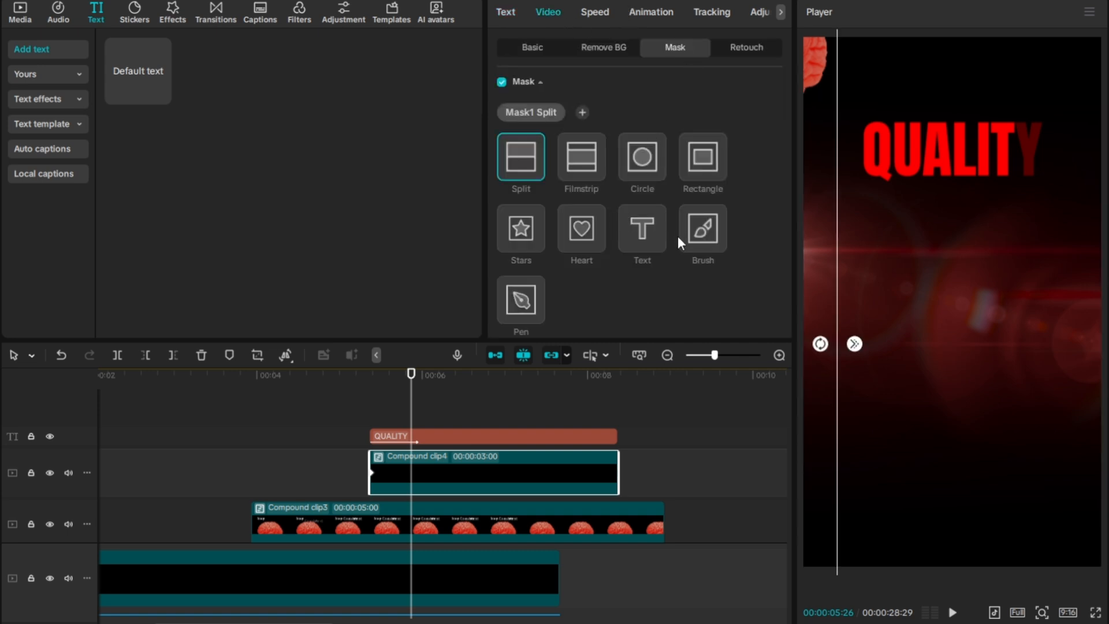
drag(834, 324, 1071, 324)
scroll(653, 292, down, 5)
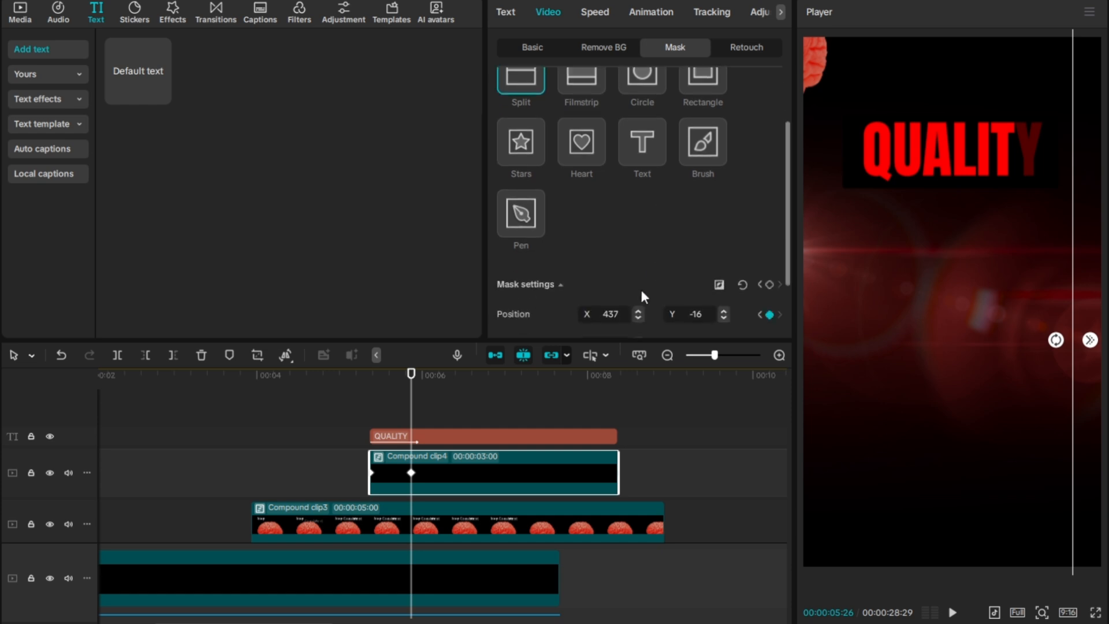
- Play back the start of the QUALITY text to check the mask reveal against its letter animation
click(372, 398)
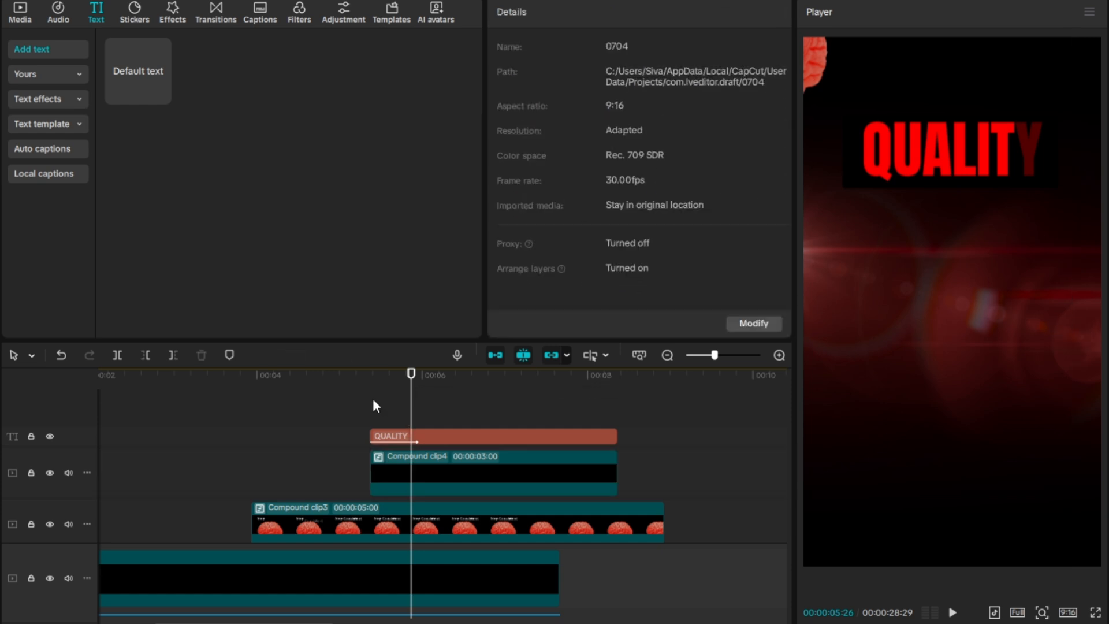
key(space)
key(space)
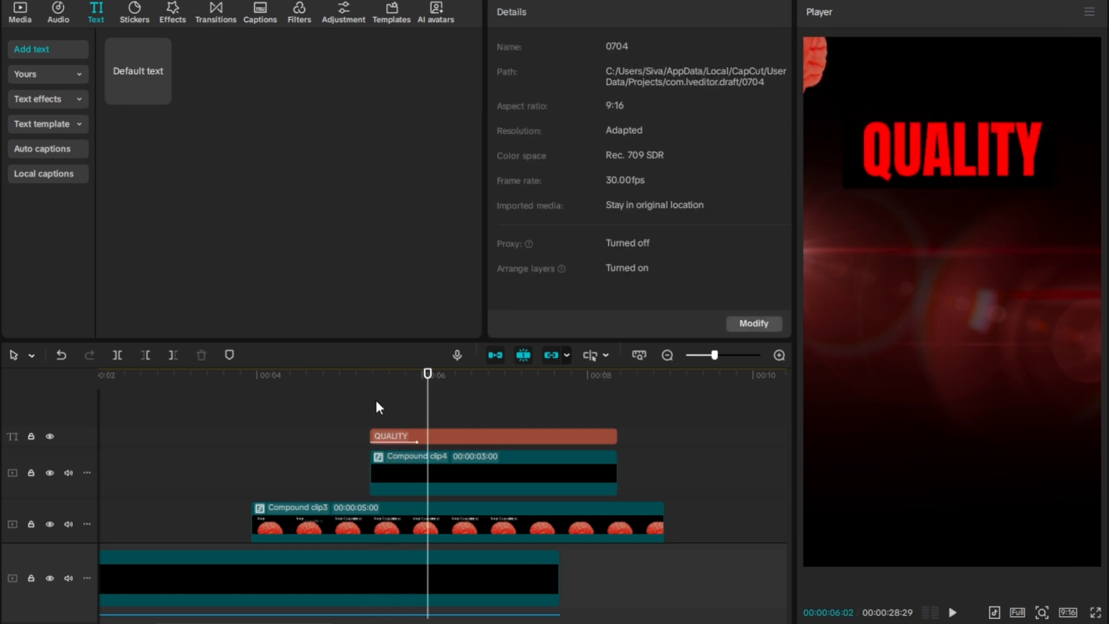
click(372, 399)
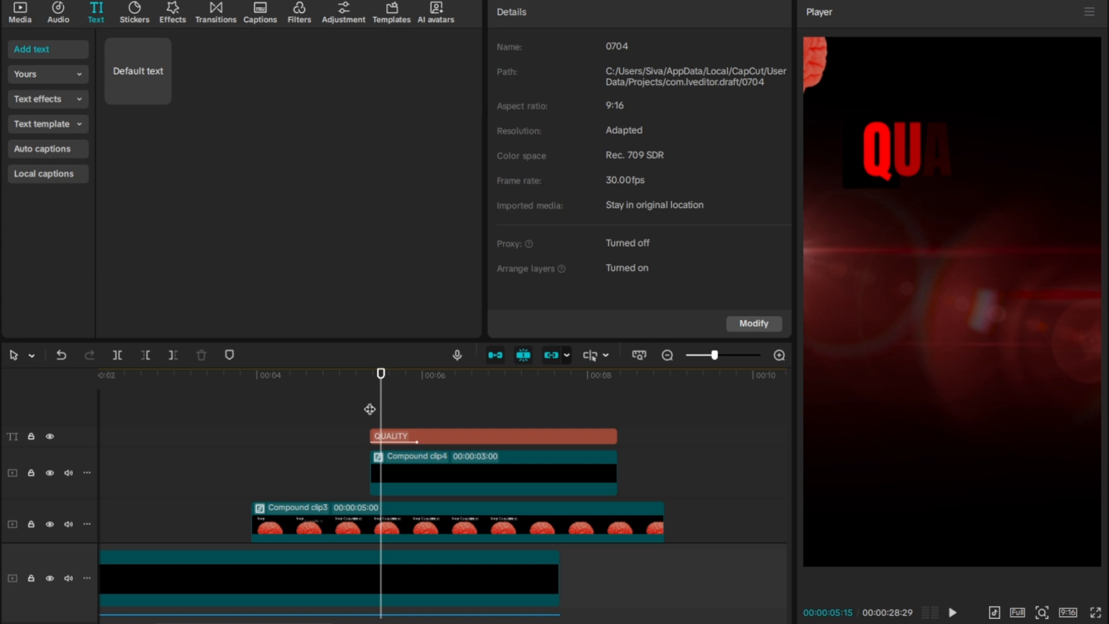
key(space)
- Add a default text clip on a new track above QUALITY and make it read "SERVICE SHOULD ALWAYS BE PROVIDED"
click(411, 413)
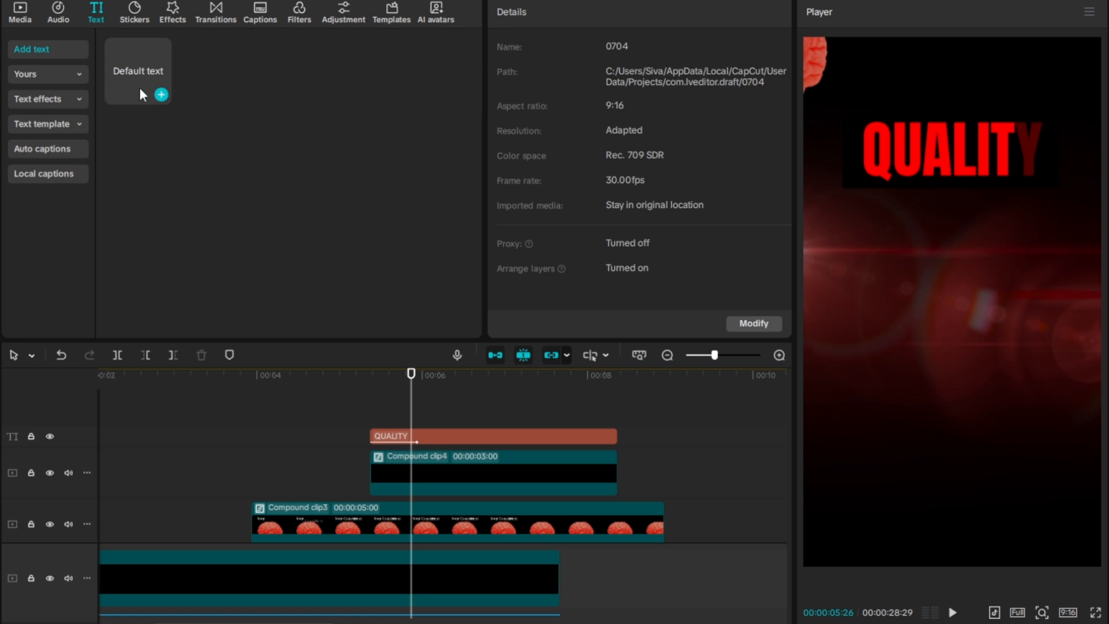
drag(139, 88, 399, 414)
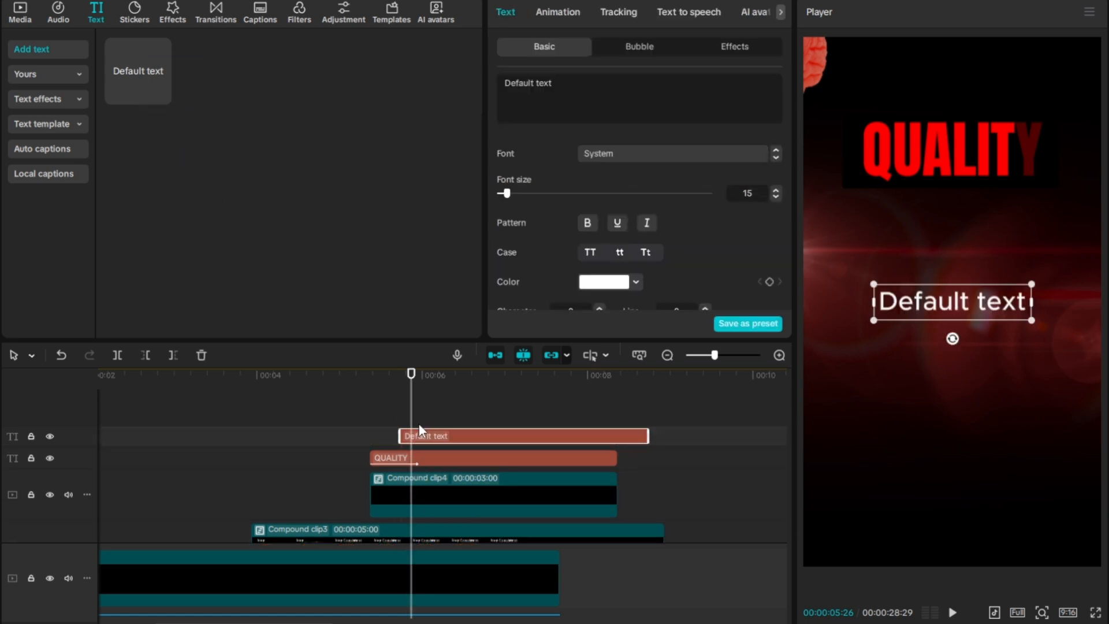
triple_click(566, 84)
key(BackSpace)
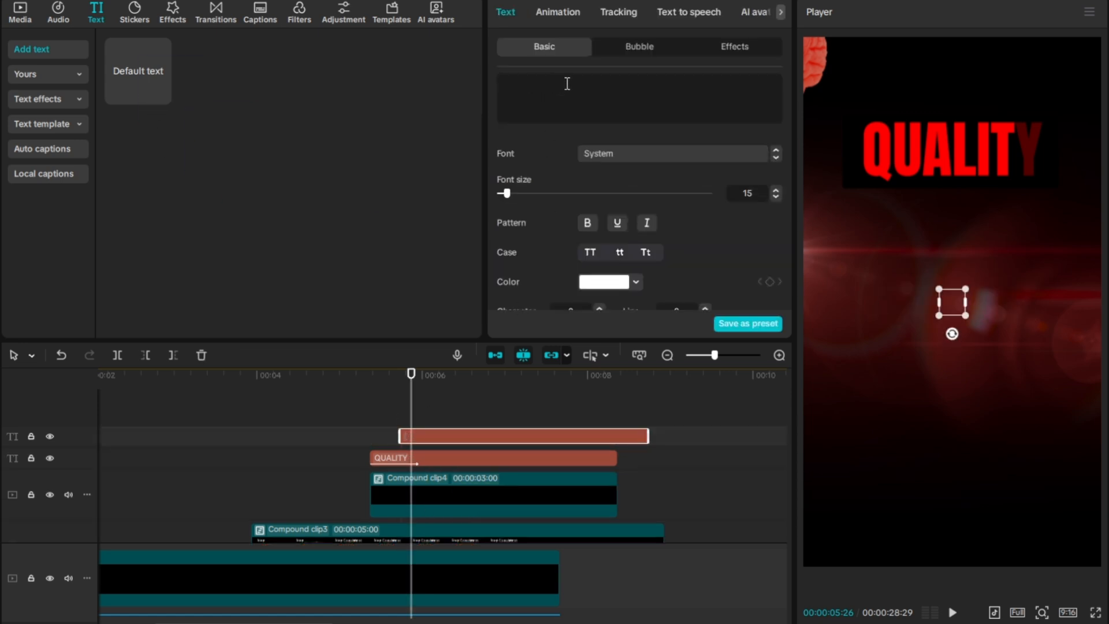
text(SERV)
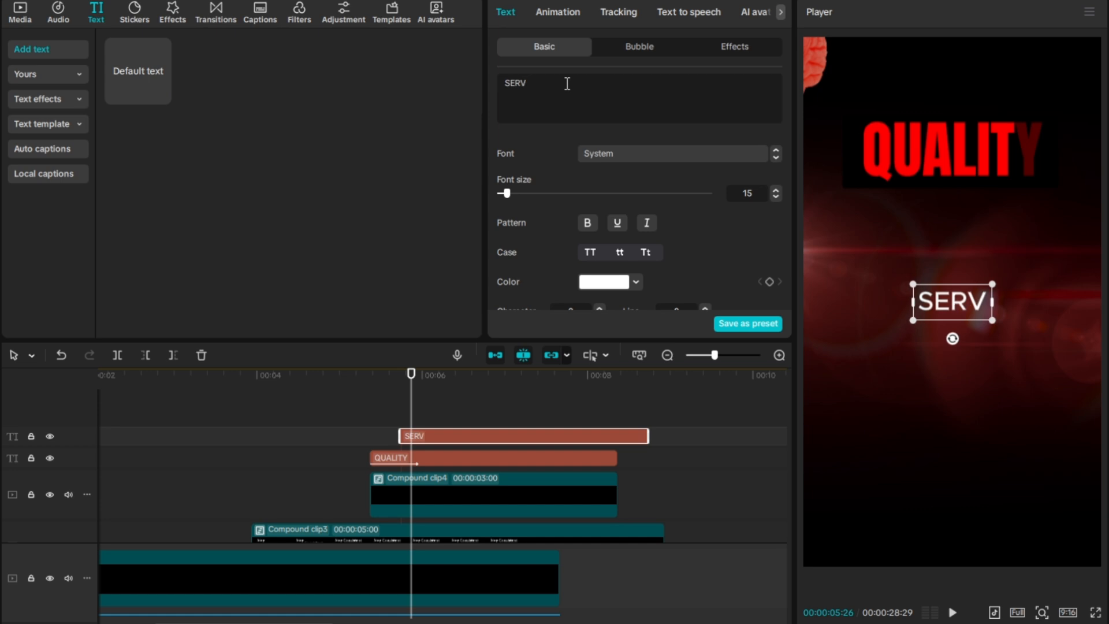
text(ICE SHO)
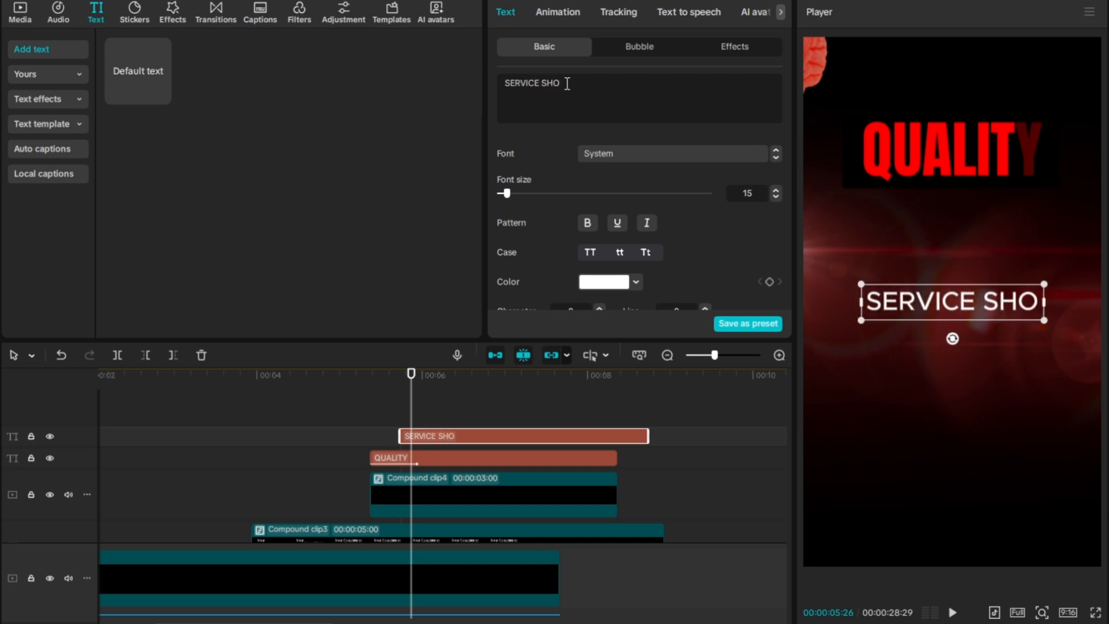
text(ULD)
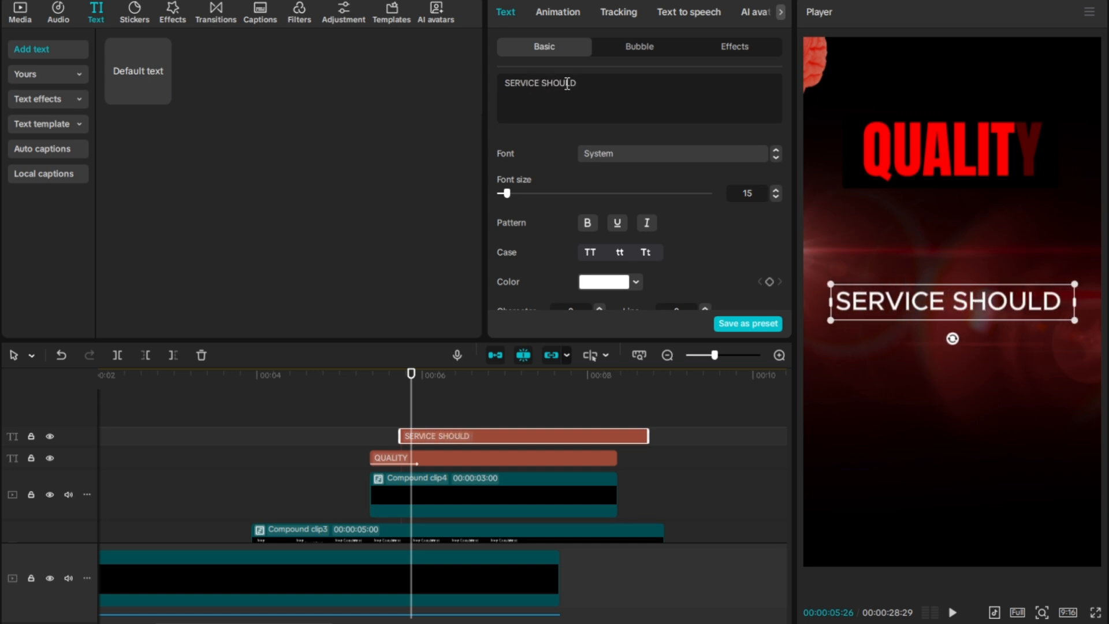
text( ALWAY)
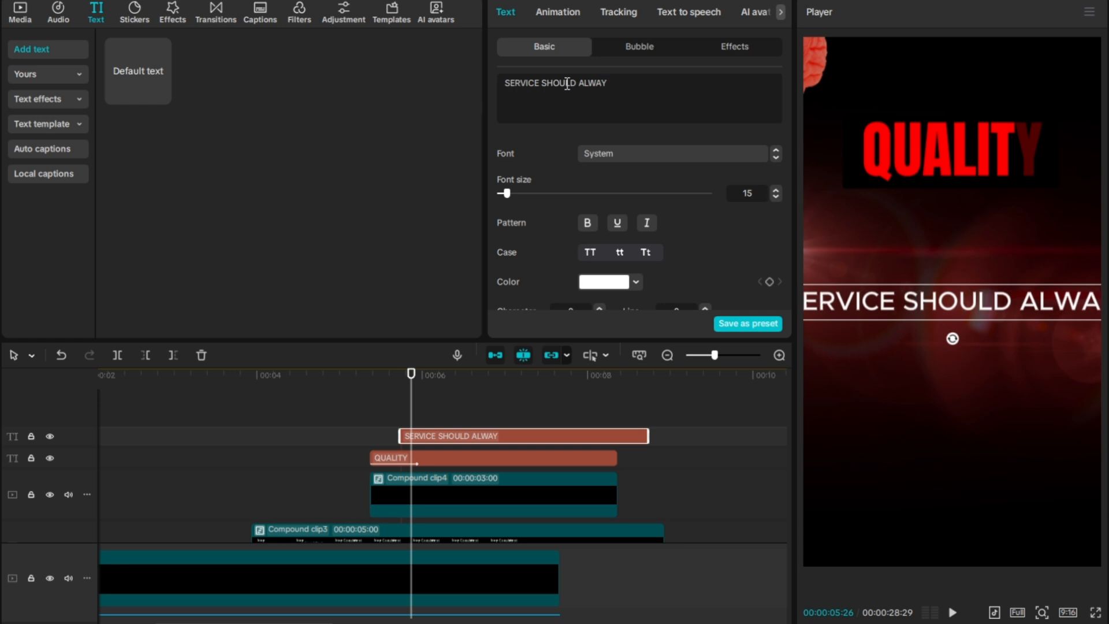
text(S)
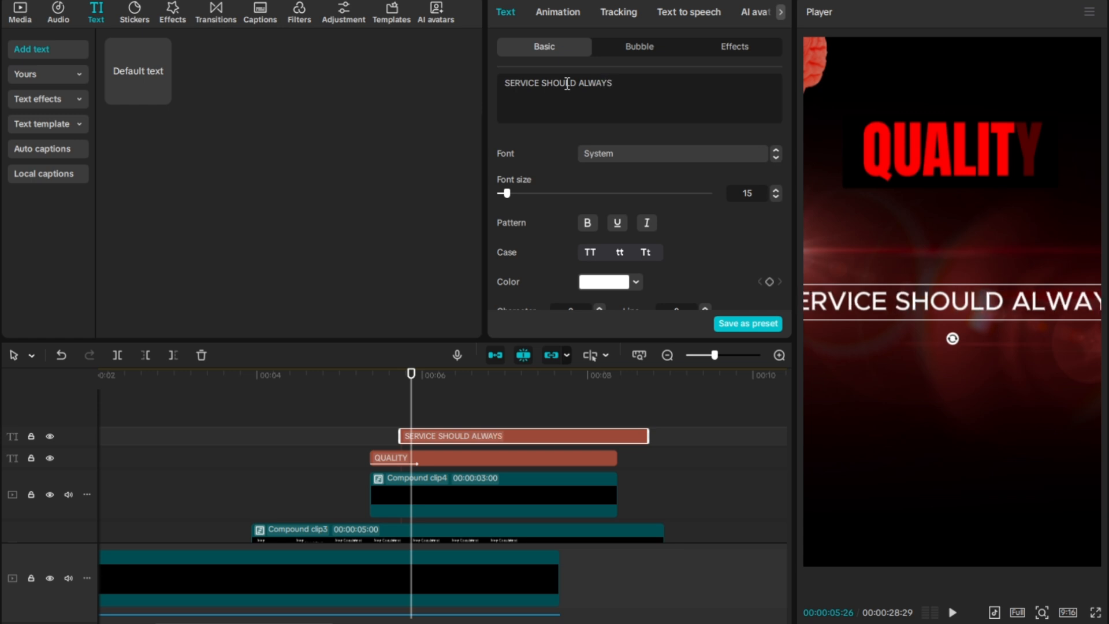
text( BE)
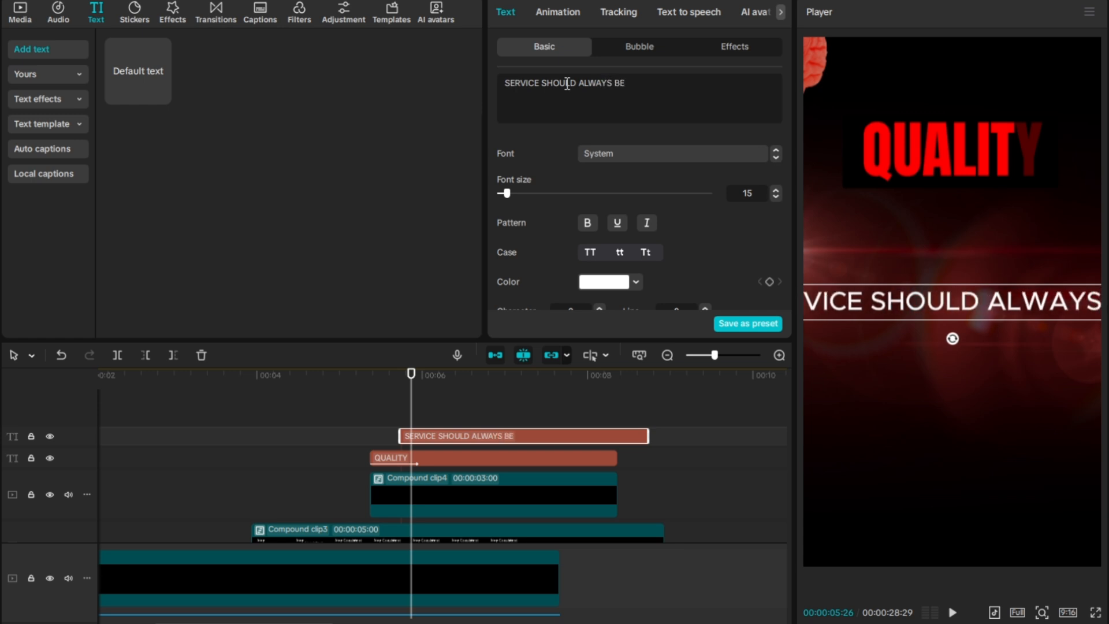
text( PROVIDED)
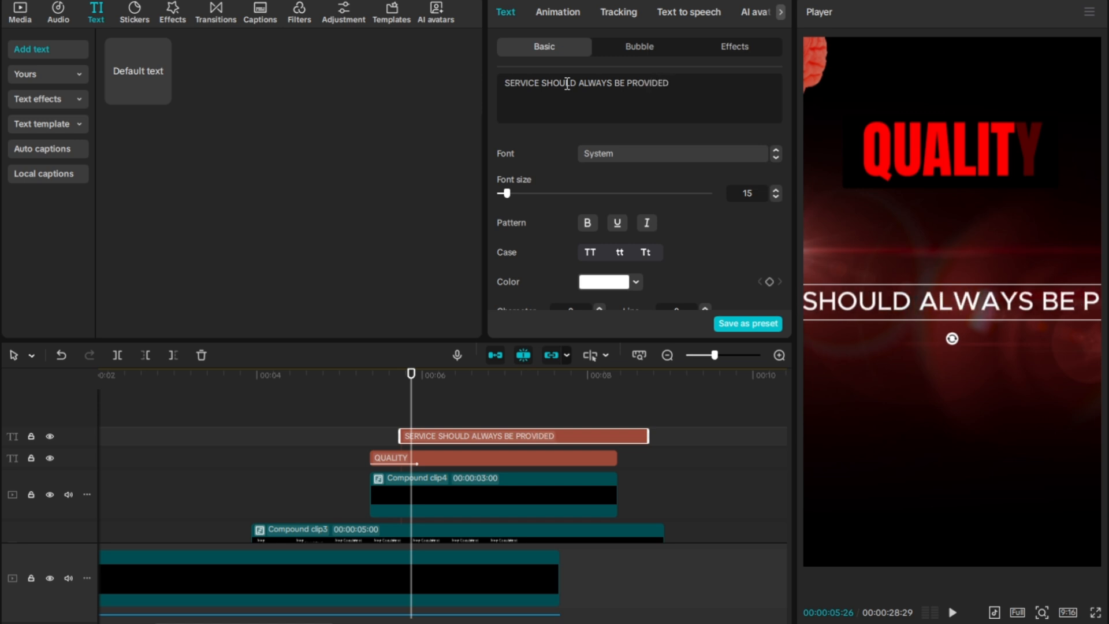
- Convert the new text to lowercase and shrink it to fit the frame width just below QUALITY
click(646, 253)
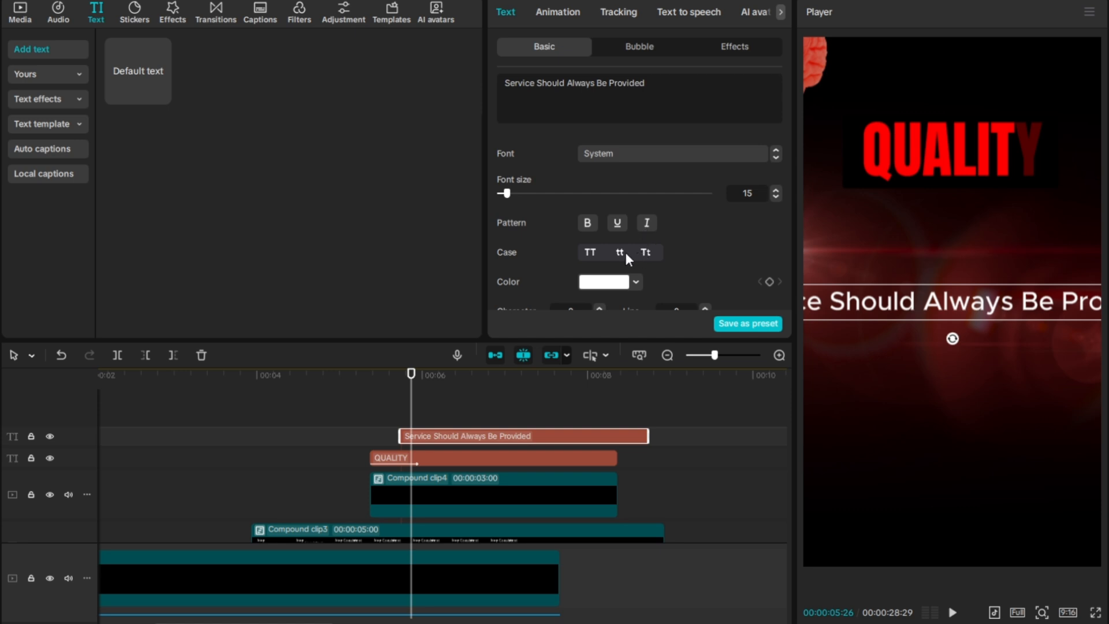
click(623, 253)
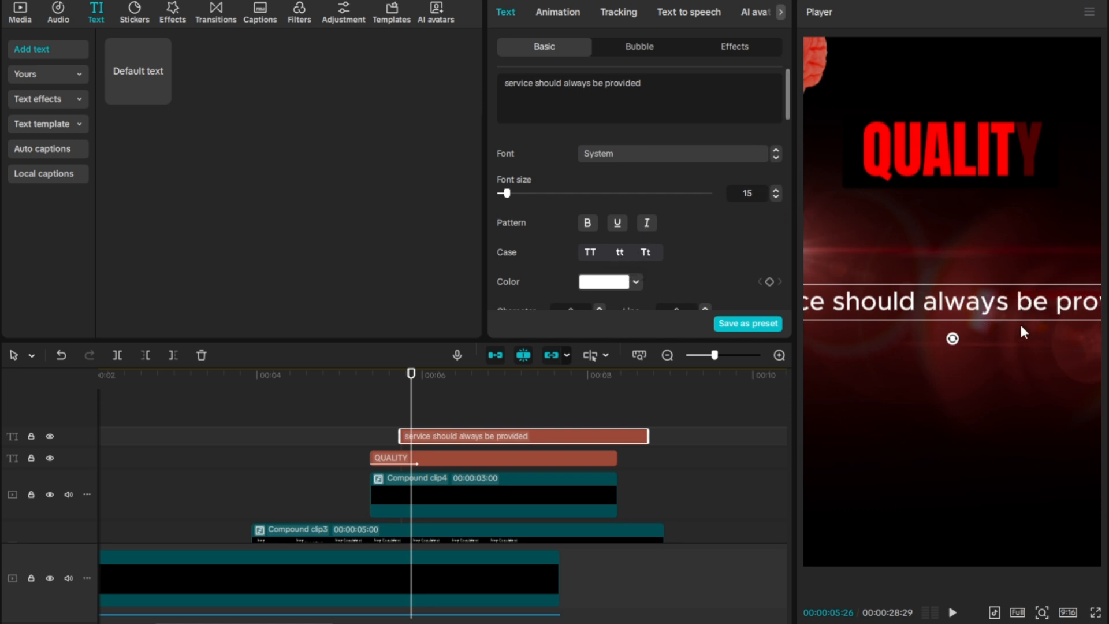
drag(820, 306, 954, 282)
drag(860, 260, 937, 261)
drag(1070, 280, 923, 220)
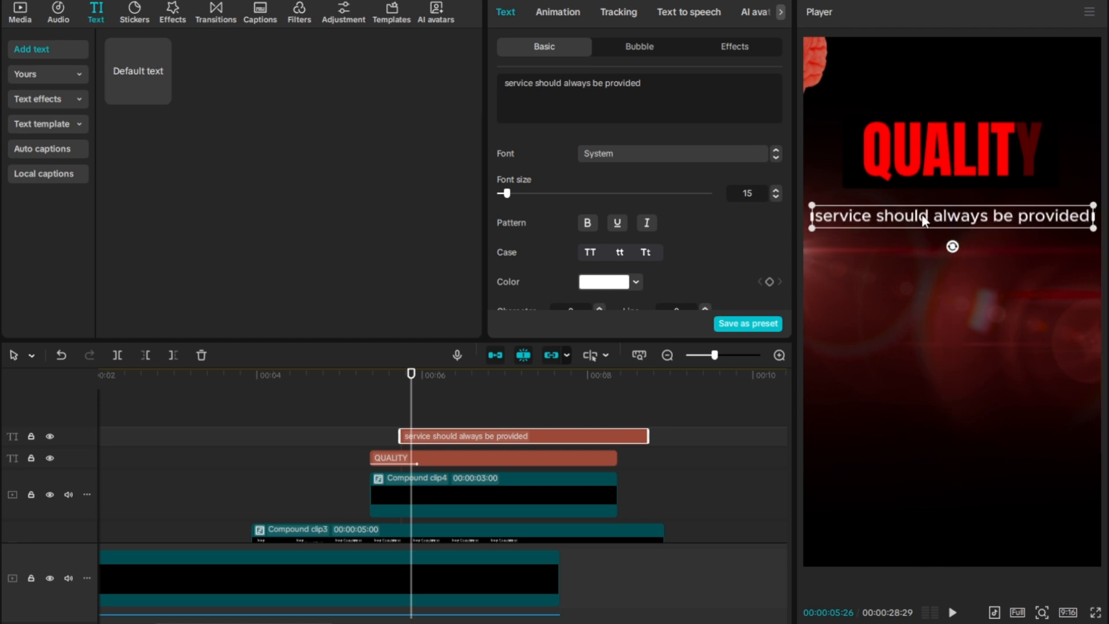
- Style the lowercase text in League Spartan Bold with character spacing -1, and scale it down slightly
click(664, 151)
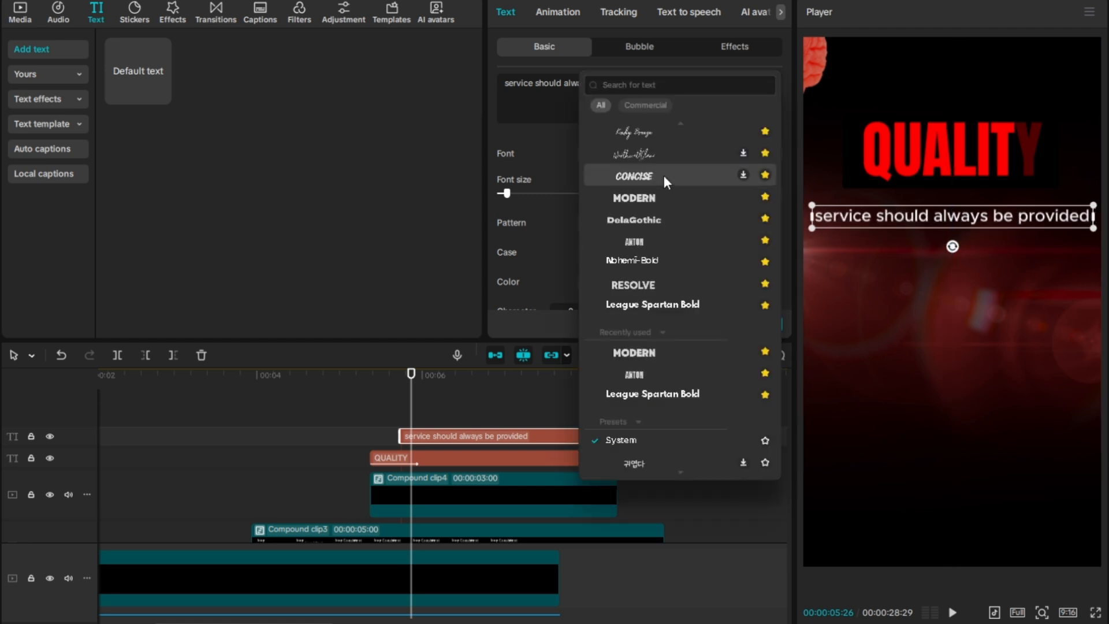
click(640, 305)
scroll(612, 254, down, 2)
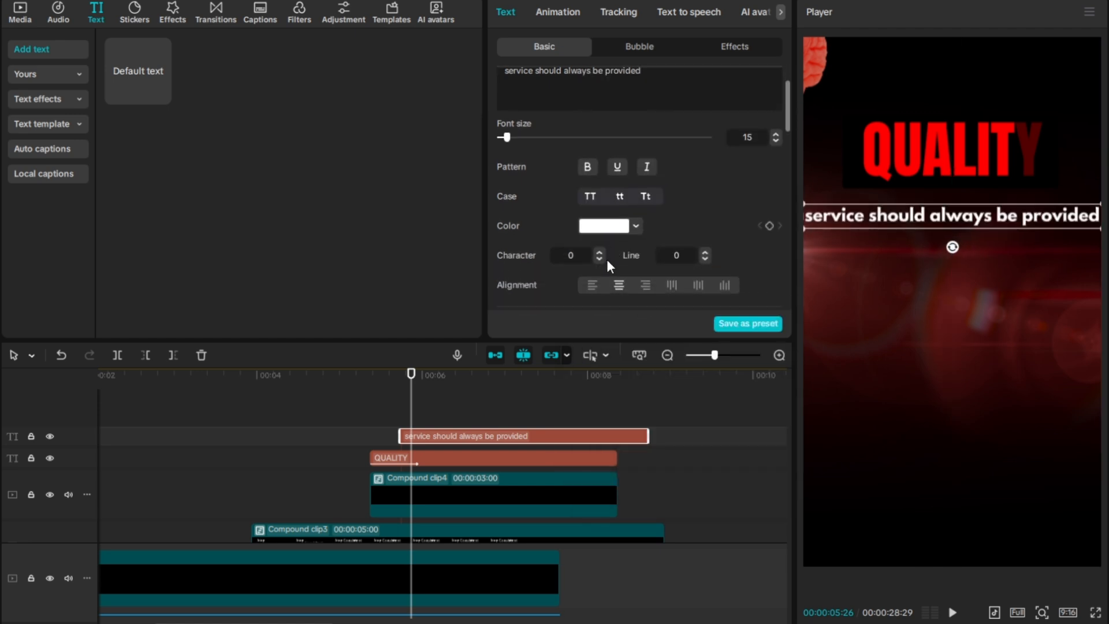
click(599, 258)
mouse_move(1090, 229)
mouse_down()
mouse_move(1104, 234)
mouse_move(1070, 226)
mouse_up()
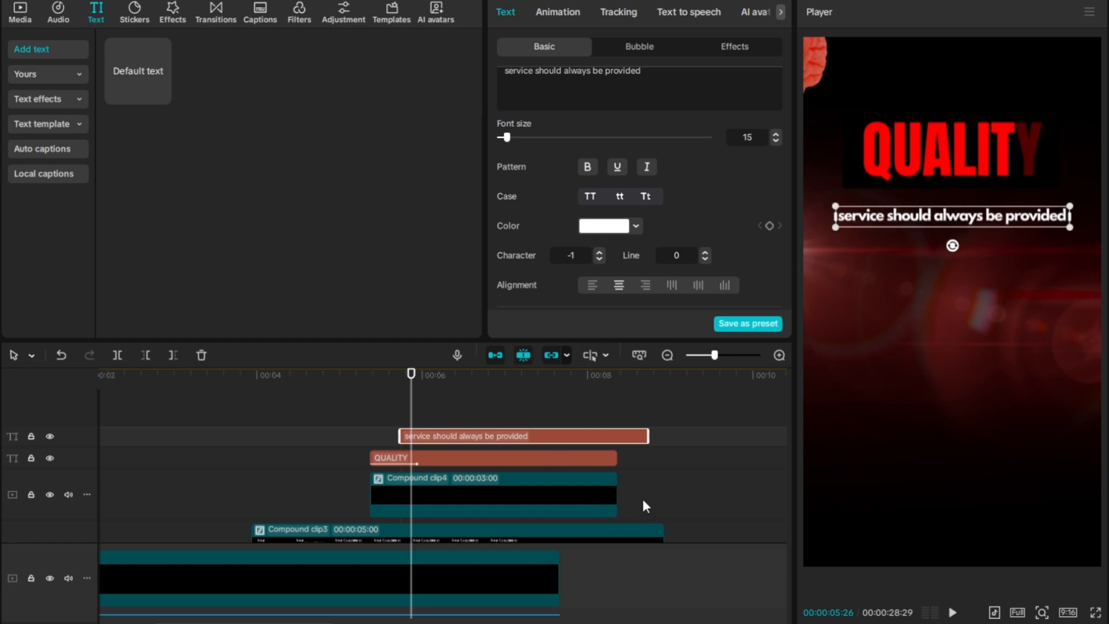
- Try scaling the QUALITY text and Compound clip4 together to 143%, and undo the change
drag(645, 506, 566, 452)
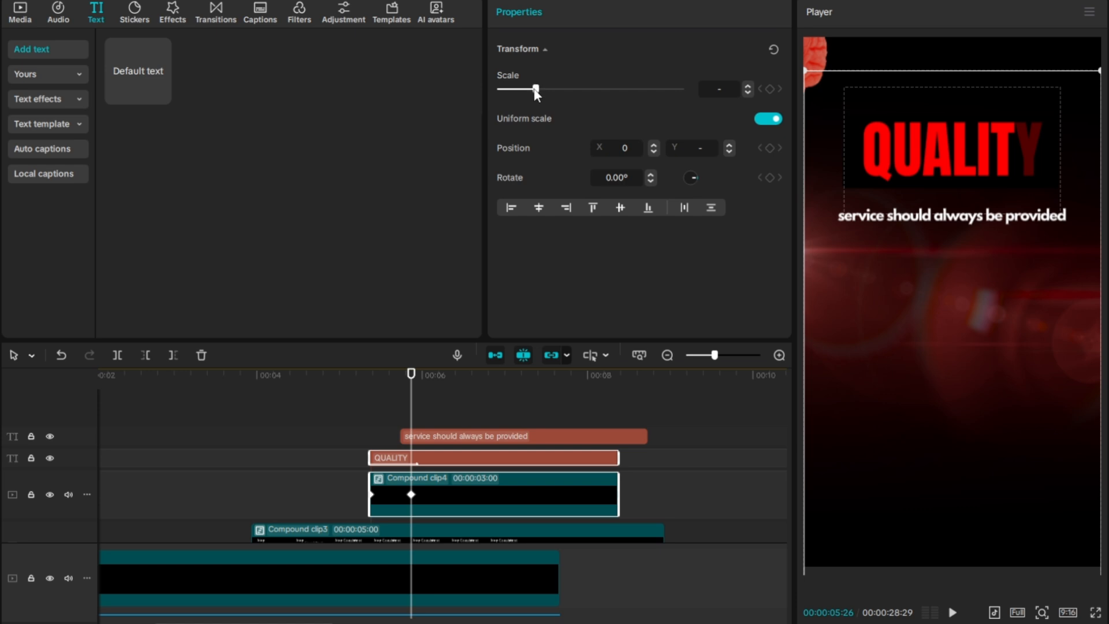
drag(534, 88, 549, 95)
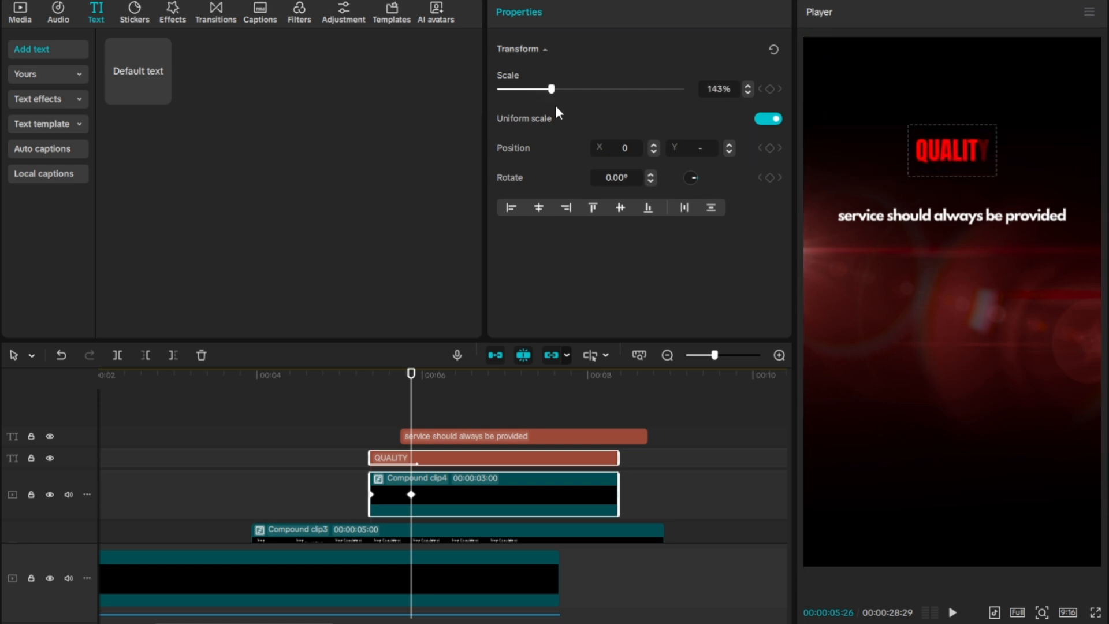
right_click(395, 408)
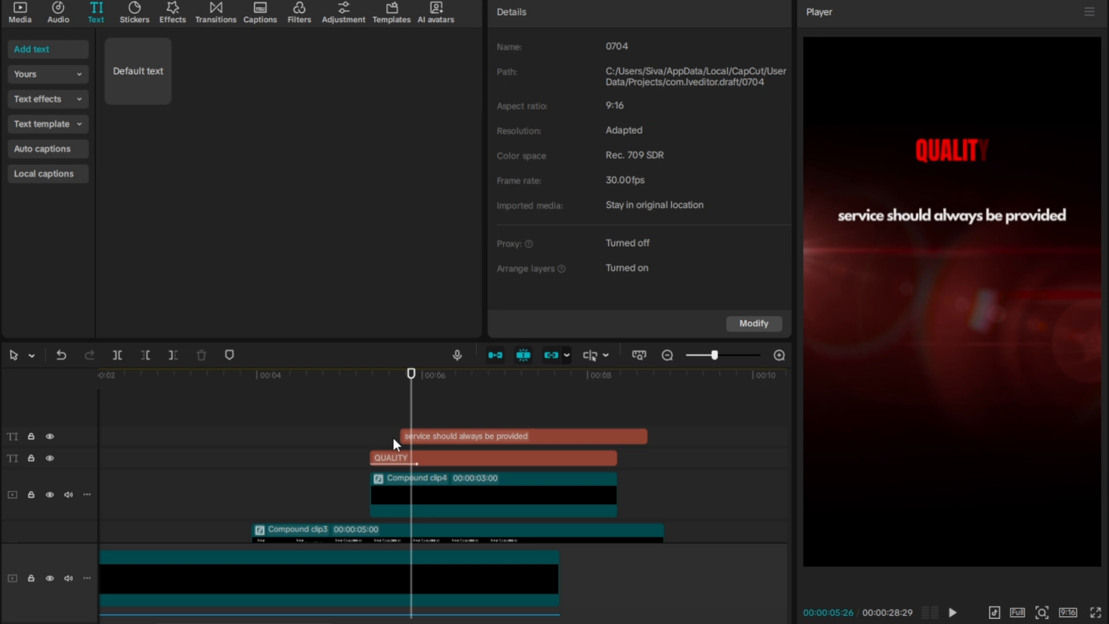
click(429, 488)
drag(412, 430, 400, 410)
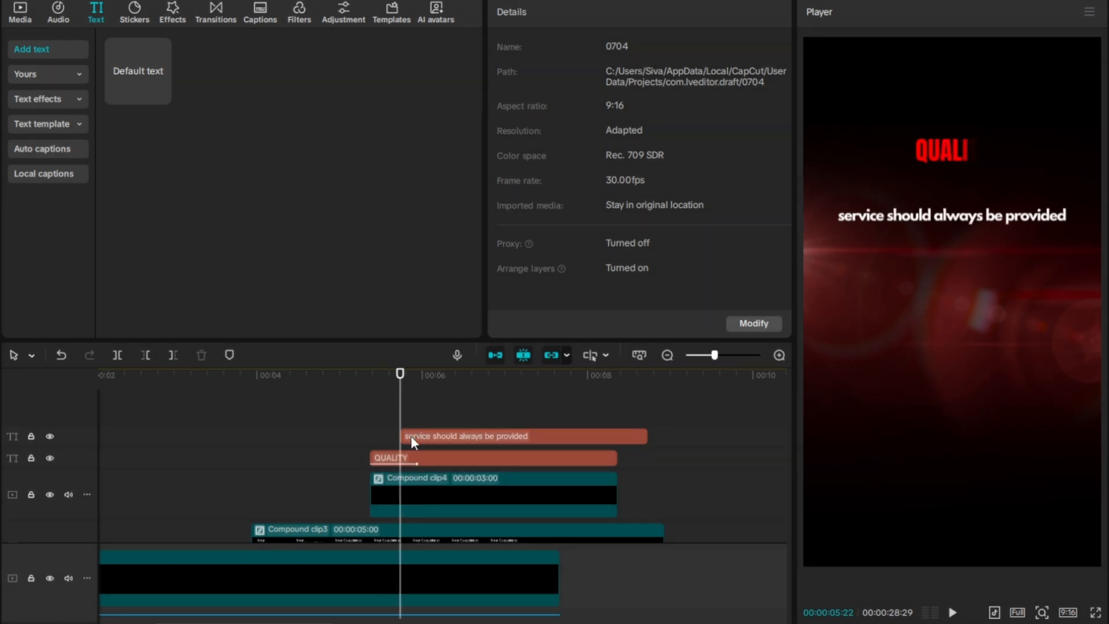
click(60, 355)
- Try repositioning Compound clip4 in the frame and undo the move
click(427, 489)
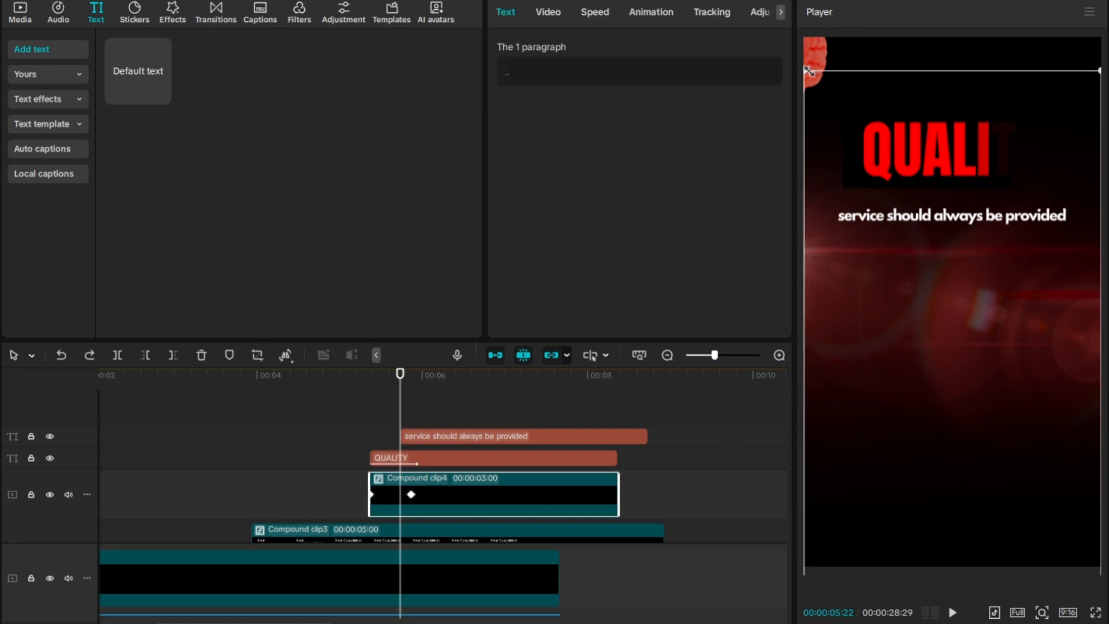
drag(768, 54, 703, 43)
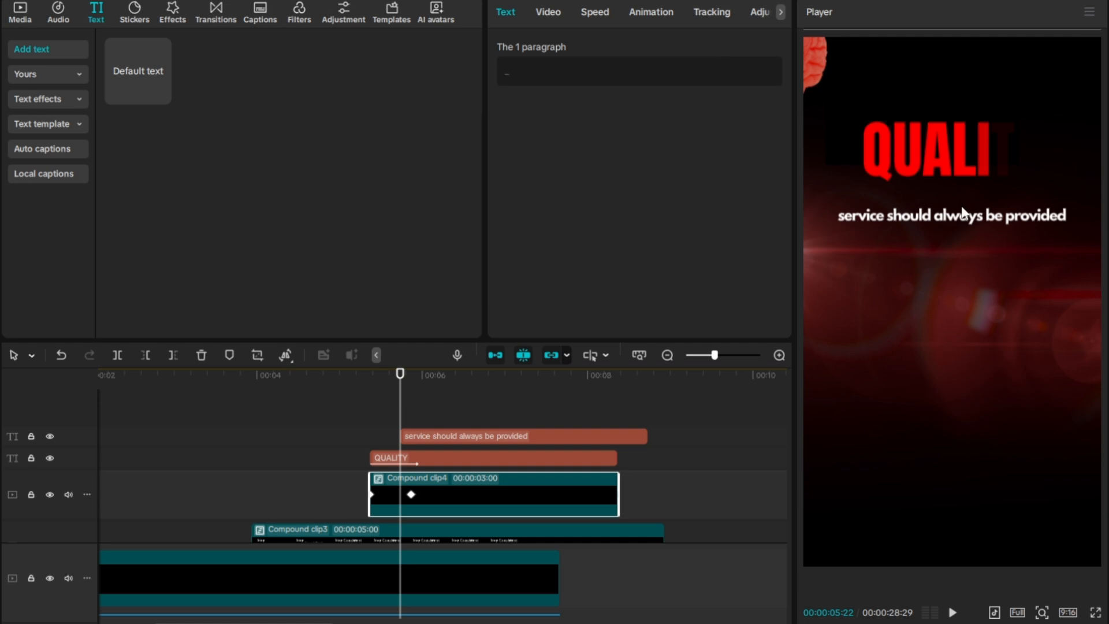
drag(988, 307, 1004, 334)
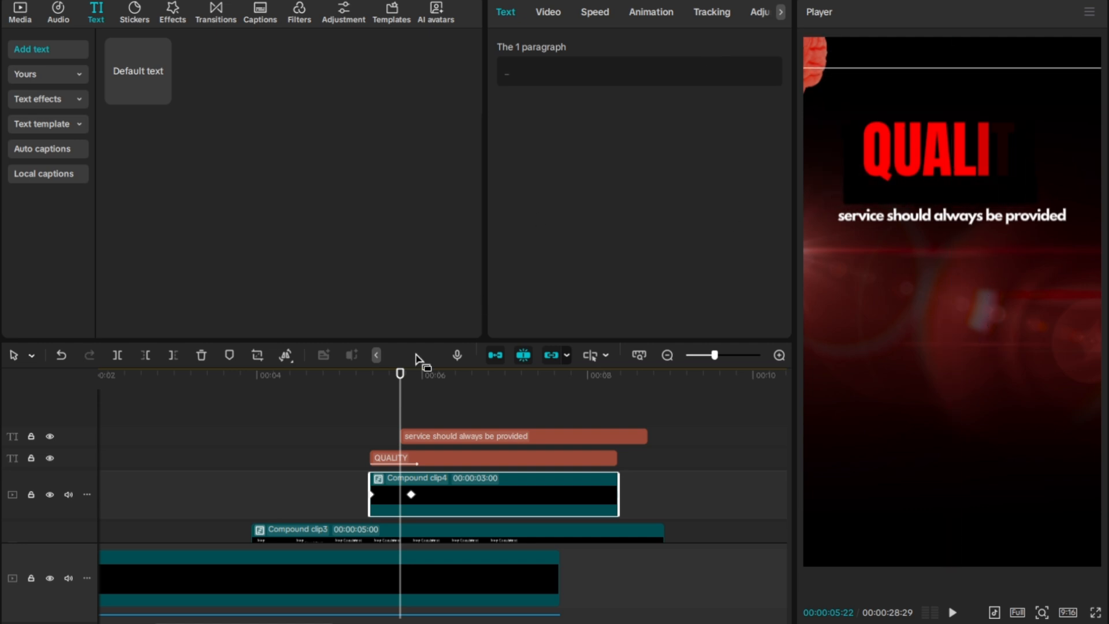
click(61, 356)
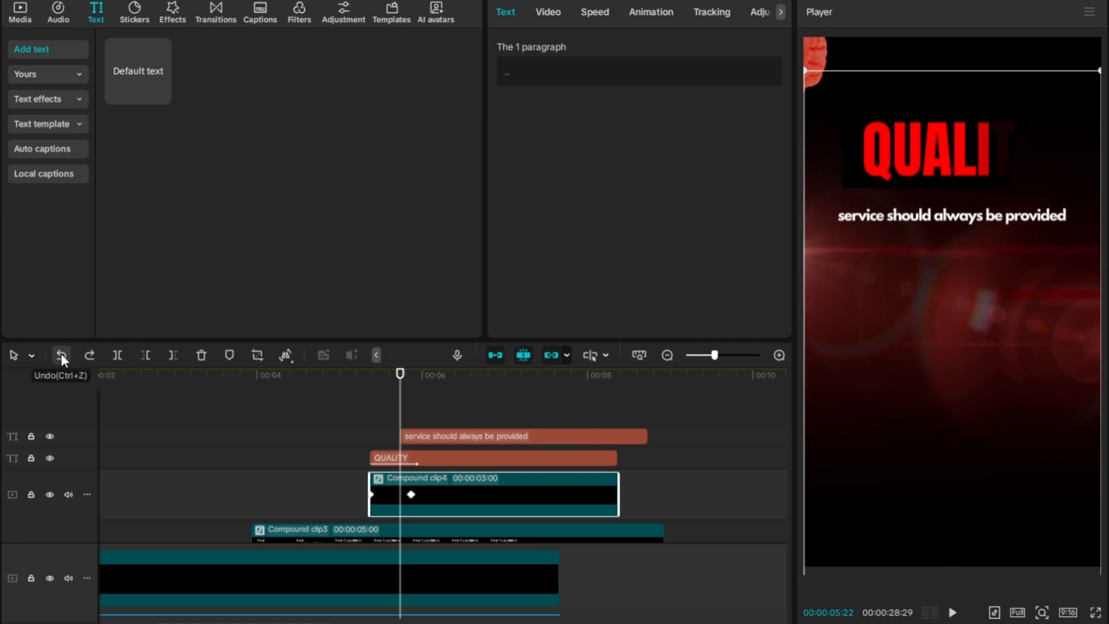
- Undo the last scale reduction of the "service should always be provided" text and play back the QUALITY reveal
click(61, 355)
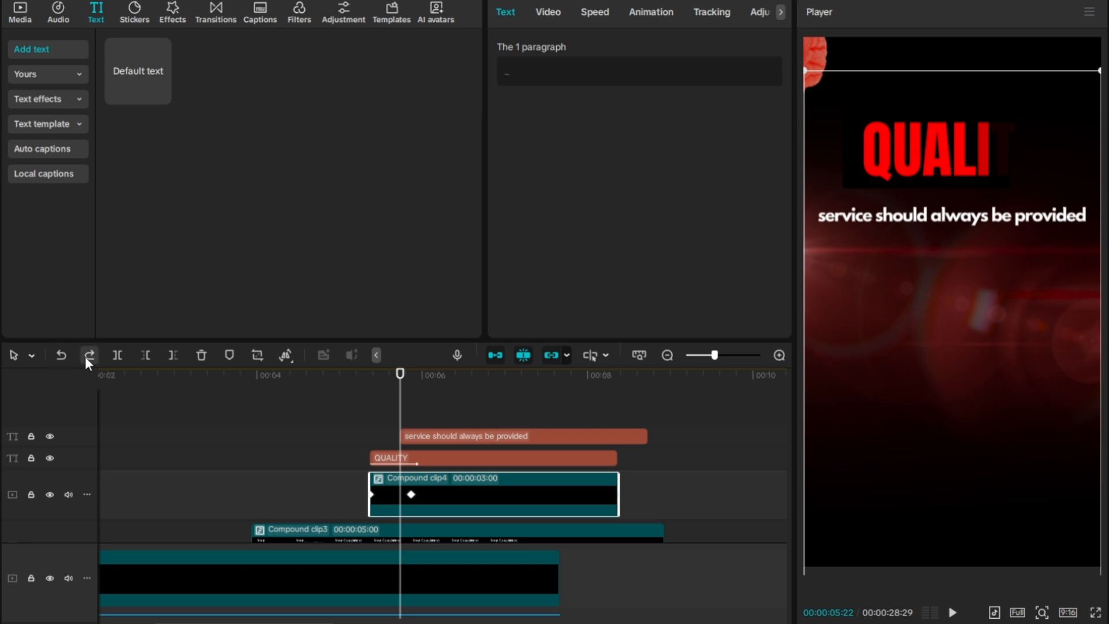
click(380, 414)
key(space)
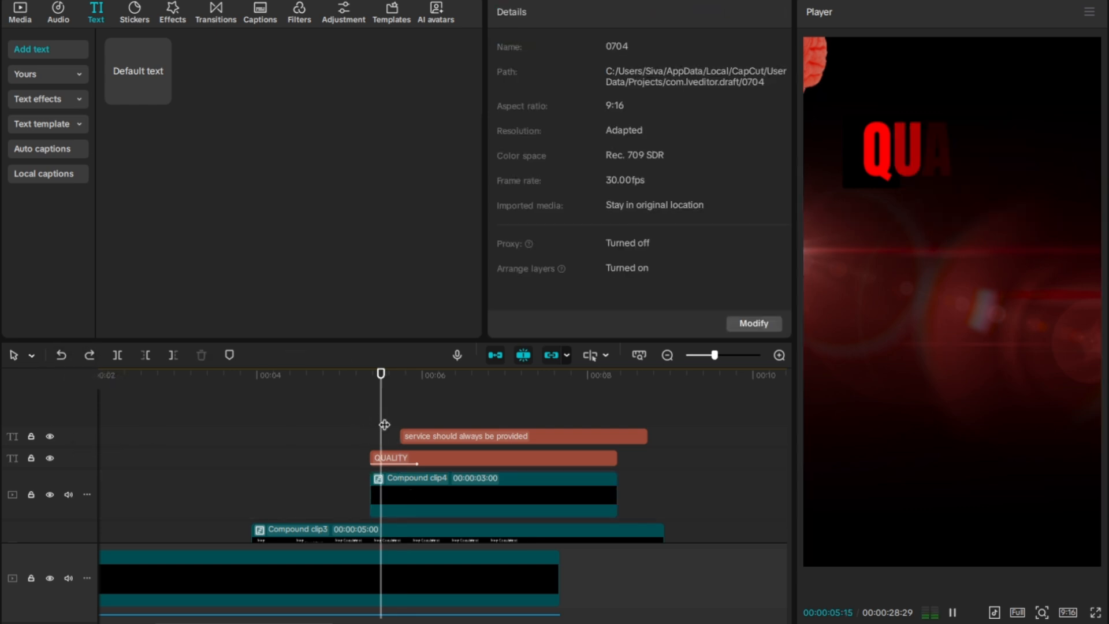
key(space)
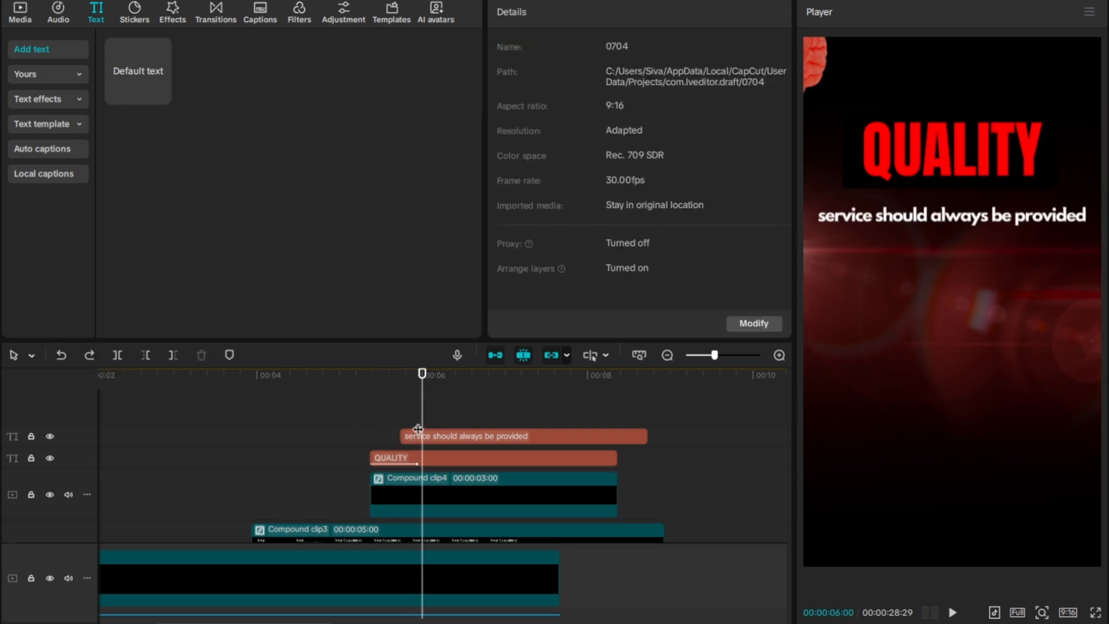
- Play the four-panel reference shot near 13 seconds to check how the QUALITY panel animates
click(741, 455)
key(space)
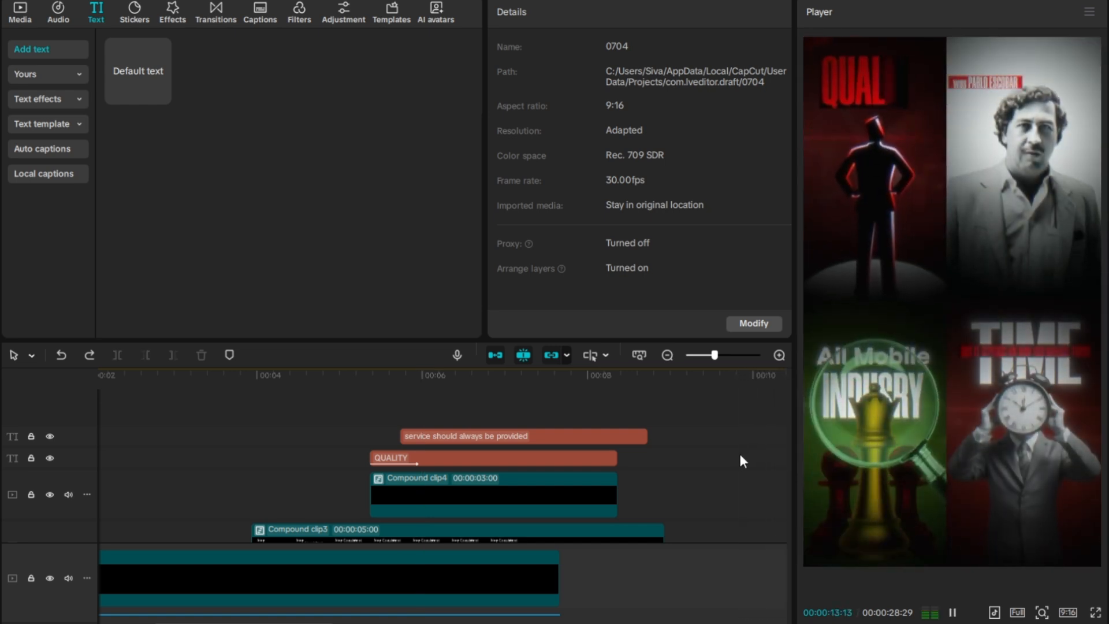
key(space)
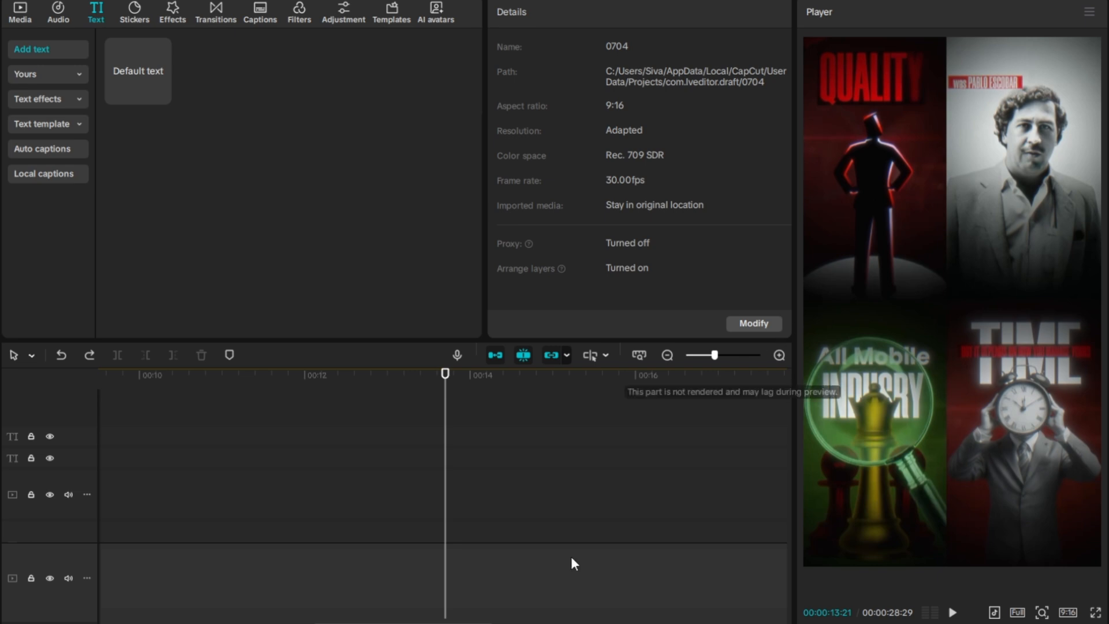
right_click(460, 617)
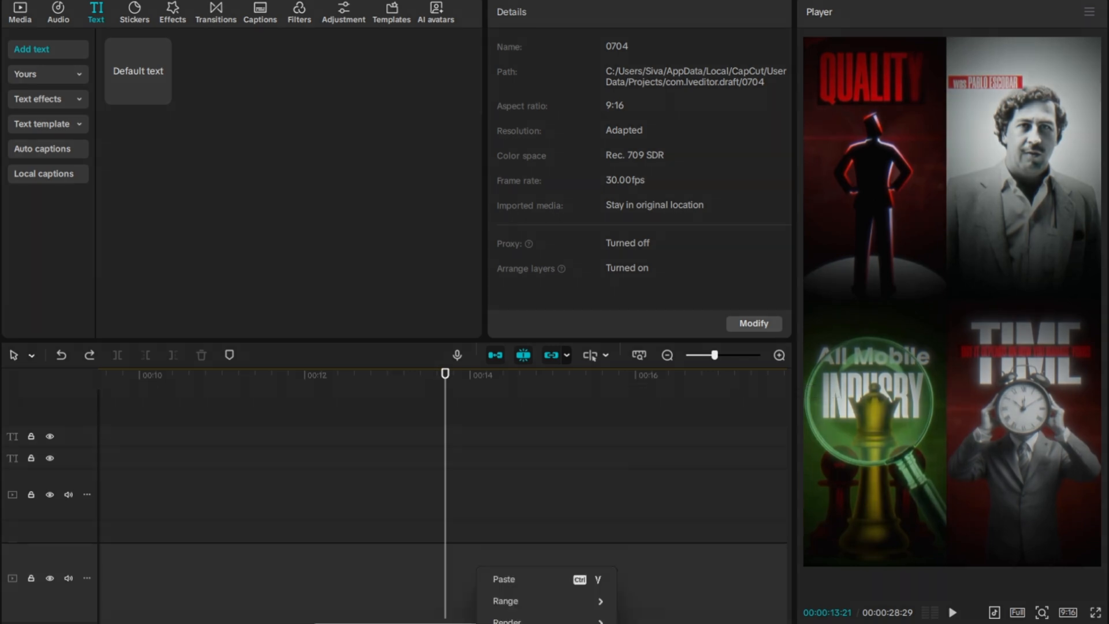
key(Escape)
drag(460, 619, 299, 604)
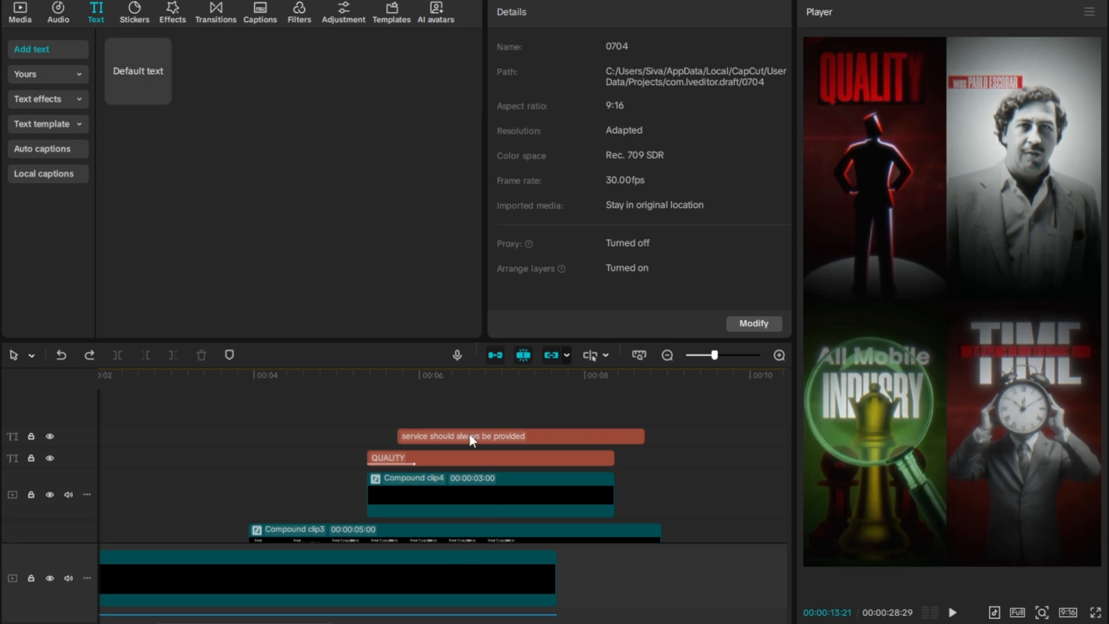
- Combine the QUALITY text and Compound clip4 into one new compound clip
click(421, 402)
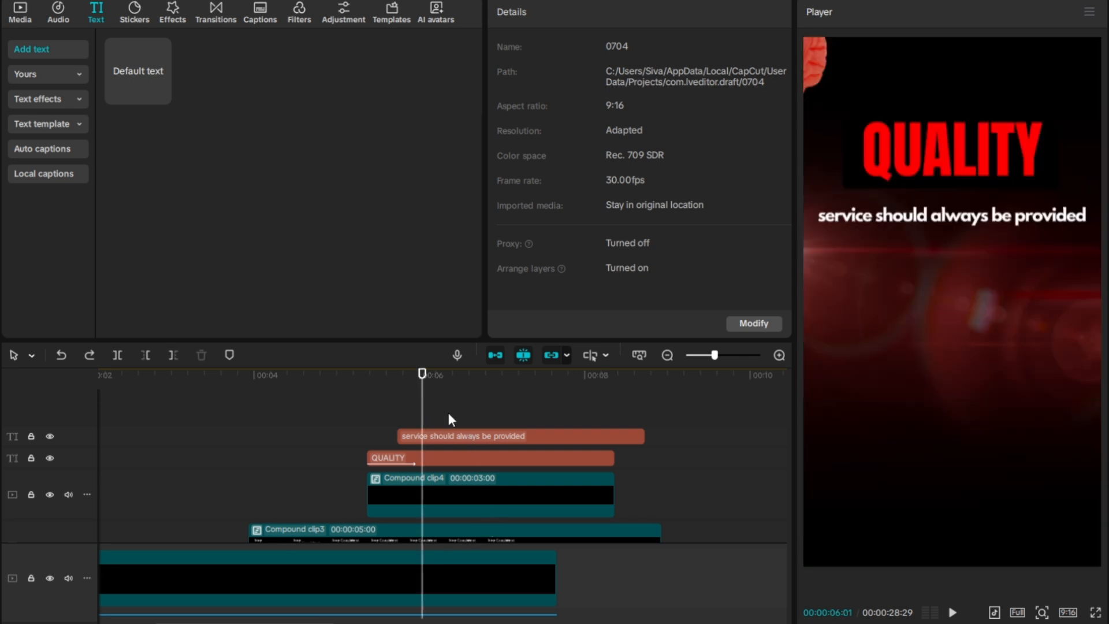
click(469, 442)
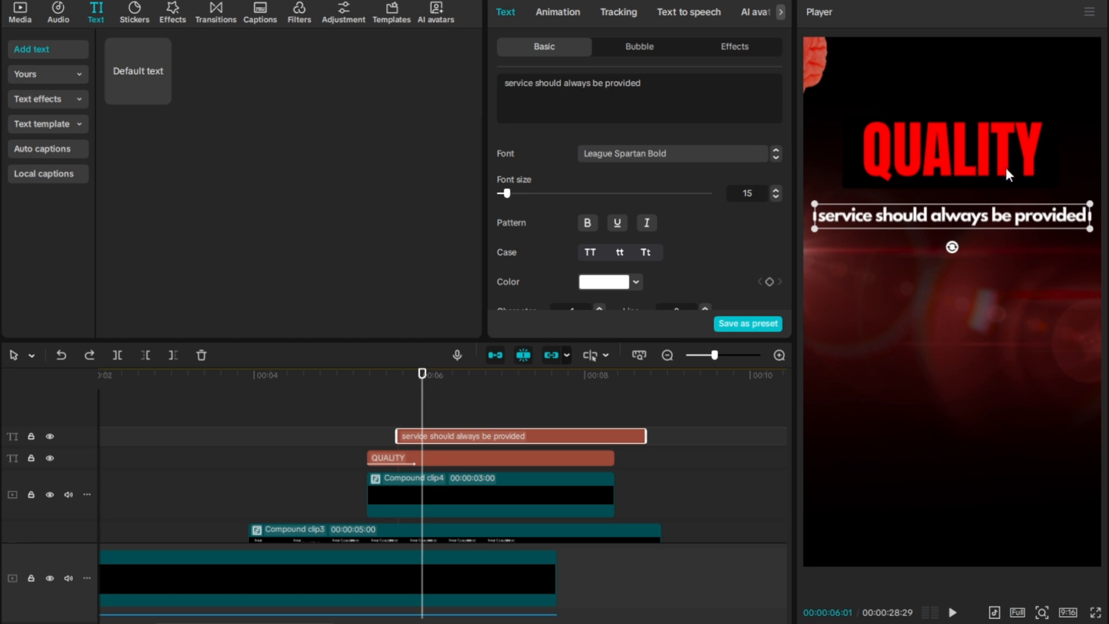
drag(640, 505, 554, 460)
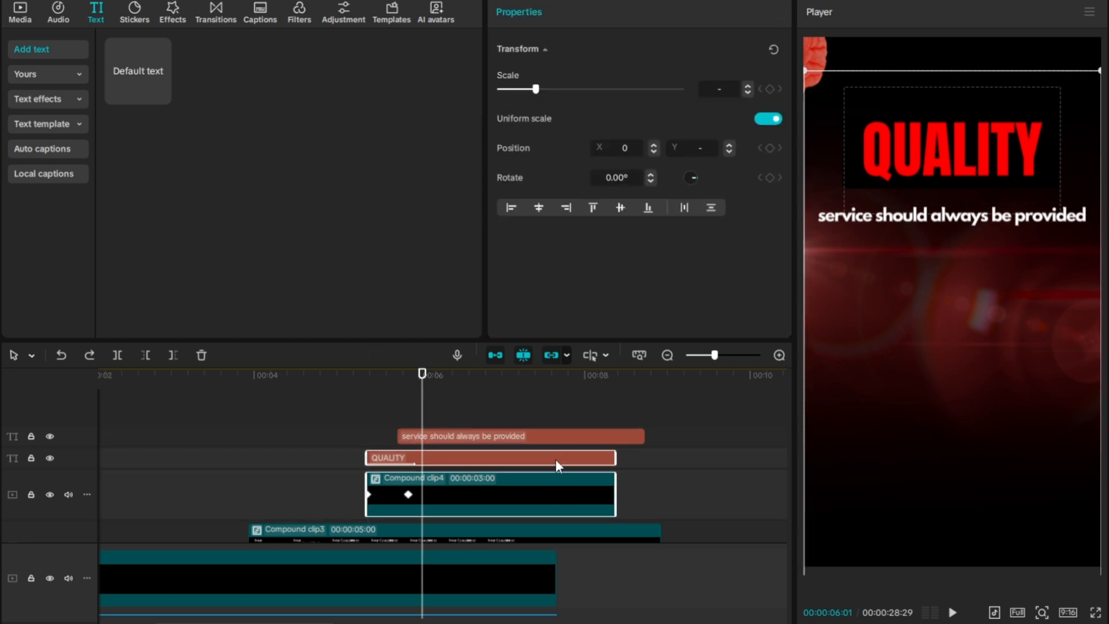
key(alt+g)
- Scale the new QUALITY compound clip to 130% and move it down to position Y -110
click(546, 16)
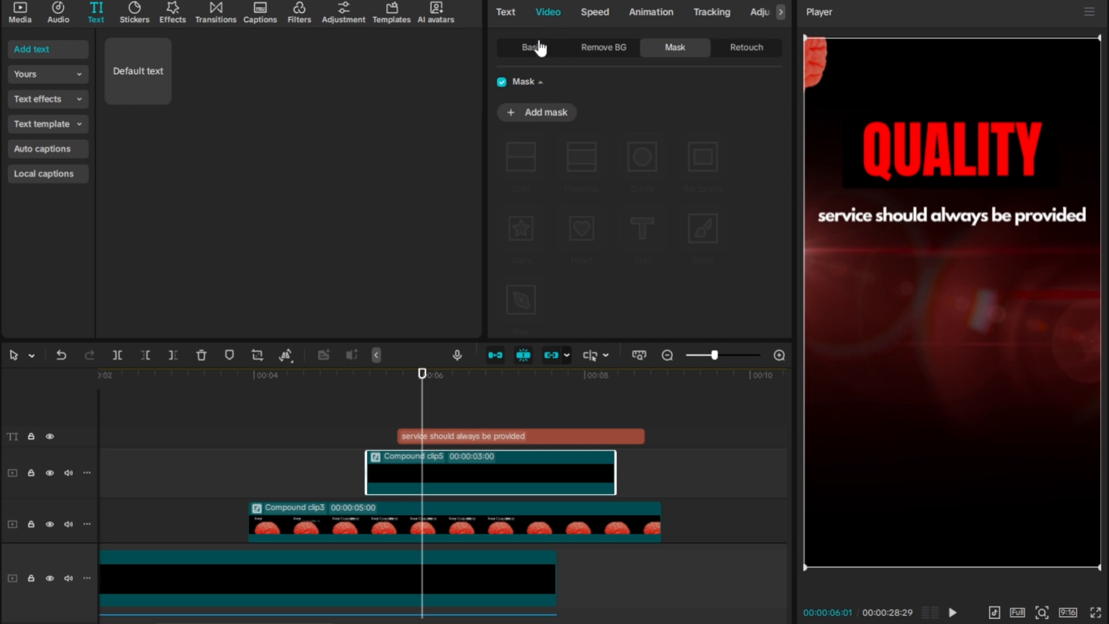
click(535, 46)
drag(536, 128, 547, 130)
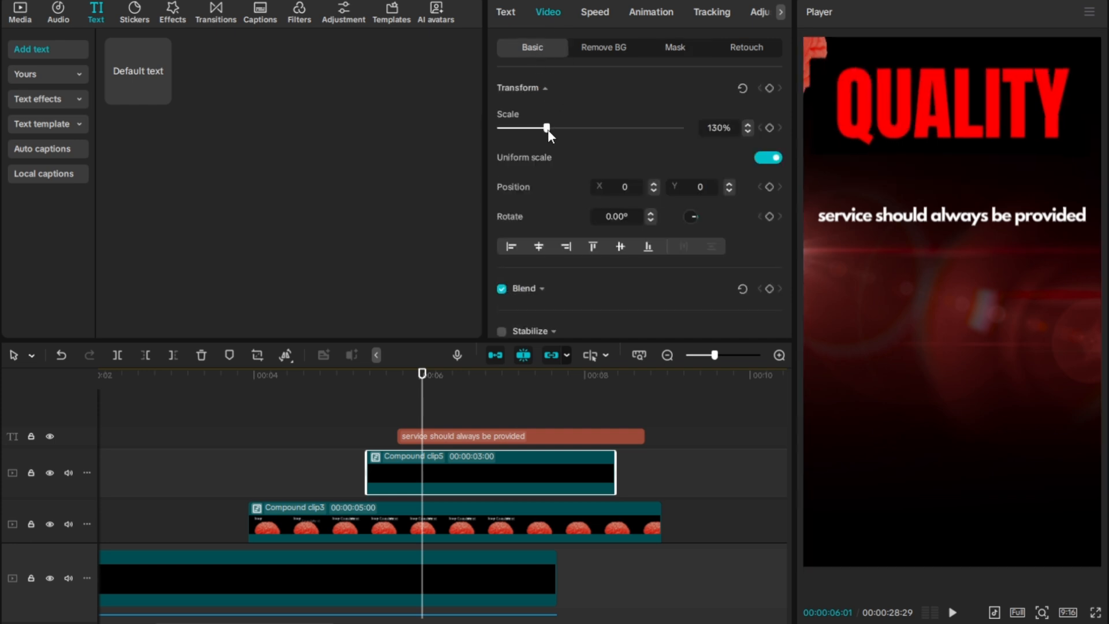
mouse_move(1007, 136)
mouse_down()
mouse_move(995, 162)
mouse_move(1017, 158)
mouse_move(1008, 149)
mouse_up()
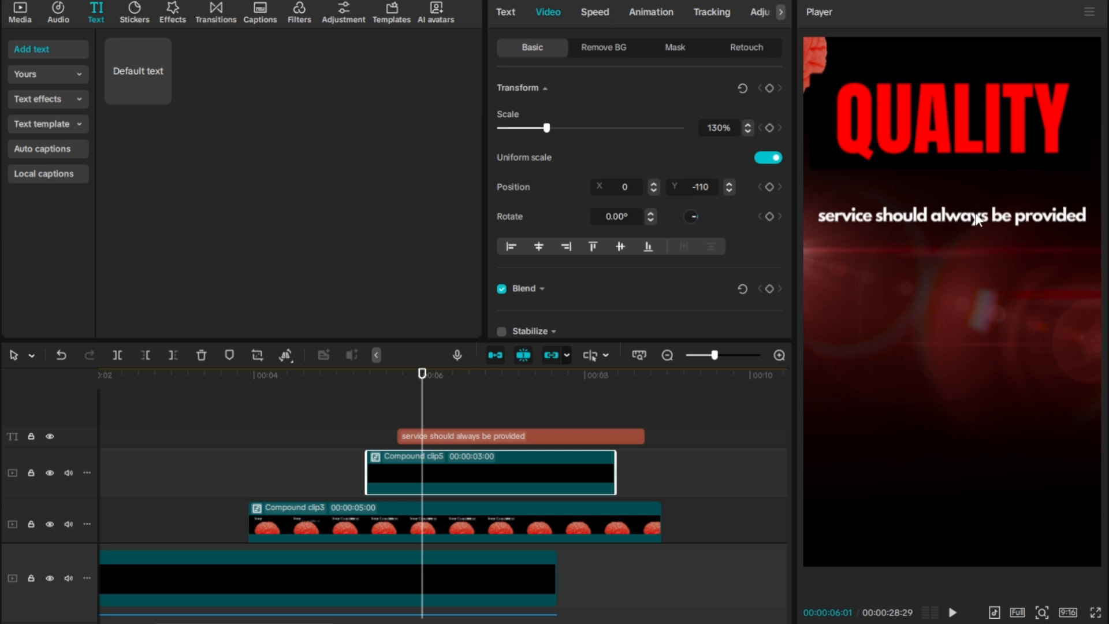
- Move the "service should always be provided" line up directly beneath QUALITY and give it the Slide Up entrance animation
click(980, 201)
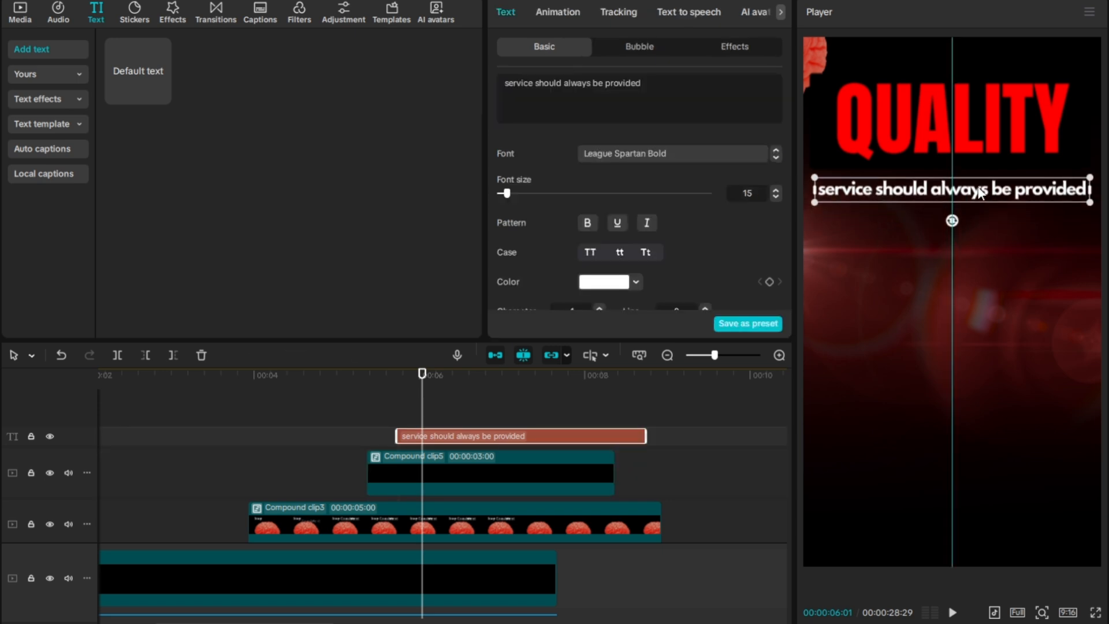
mouse_move(980, 201)
mouse_down()
mouse_move(910, 276)
mouse_move(935, 276)
mouse_move(978, 177)
mouse_move(977, 192)
mouse_up()
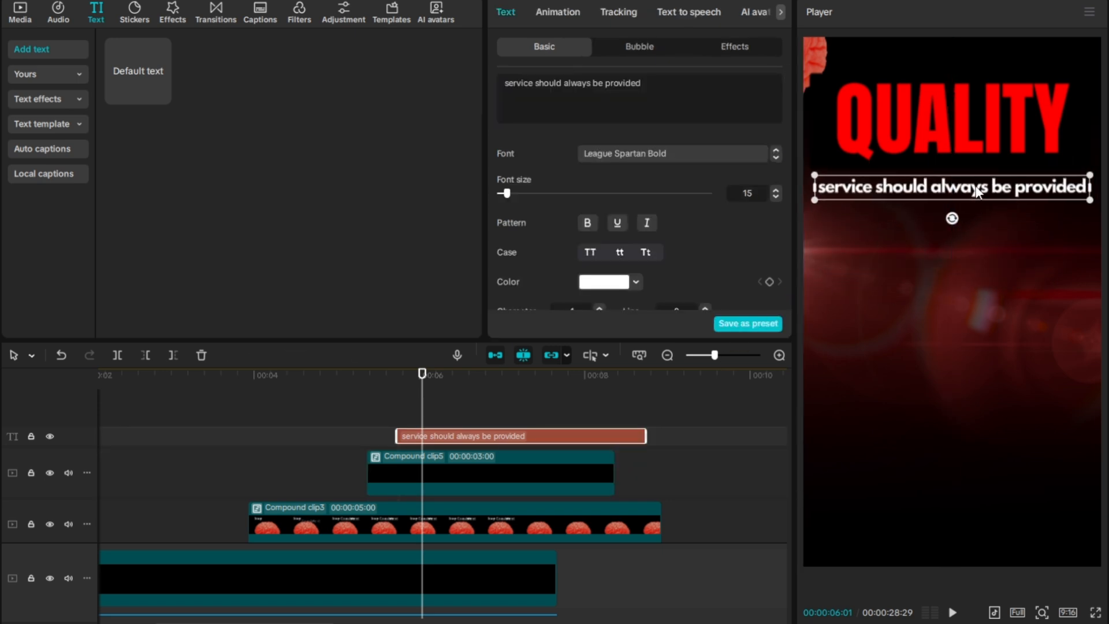
click(934, 255)
click(922, 188)
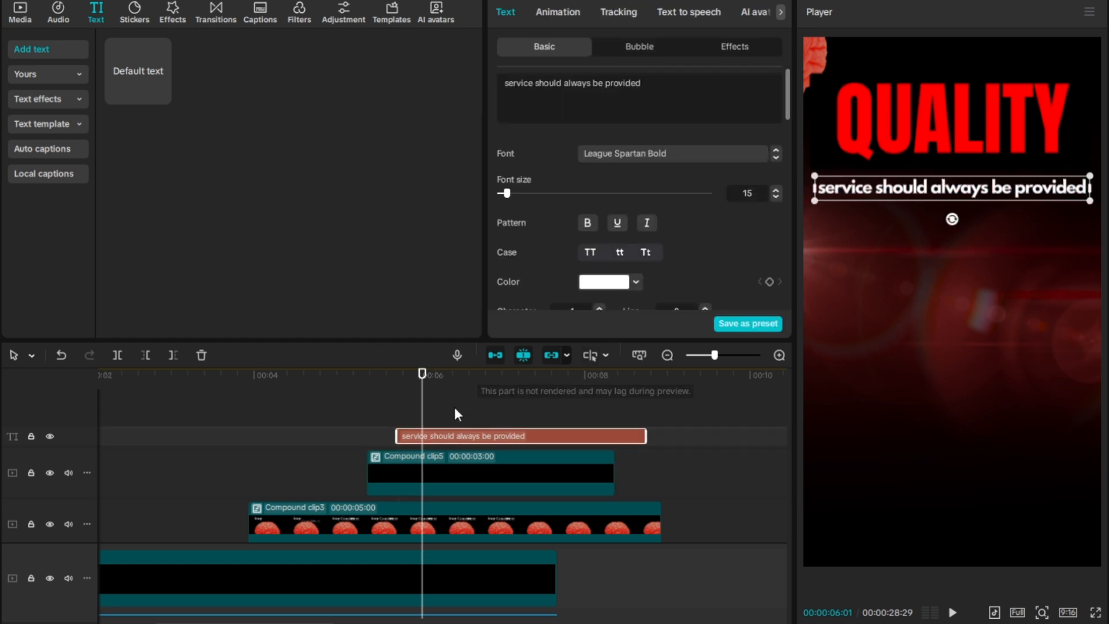
click(549, 13)
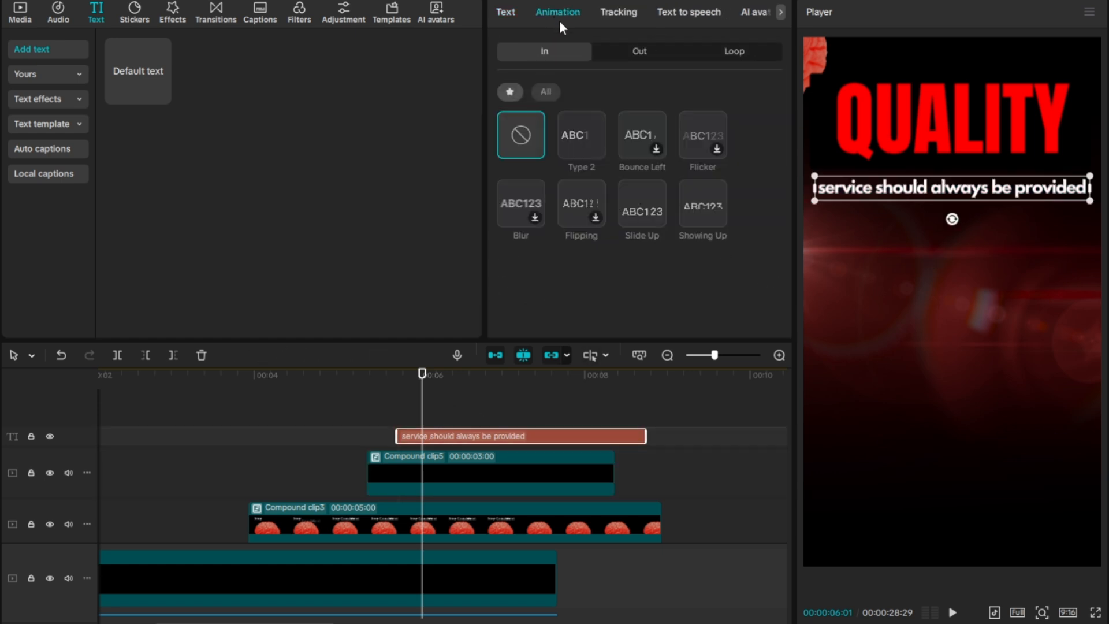
click(646, 205)
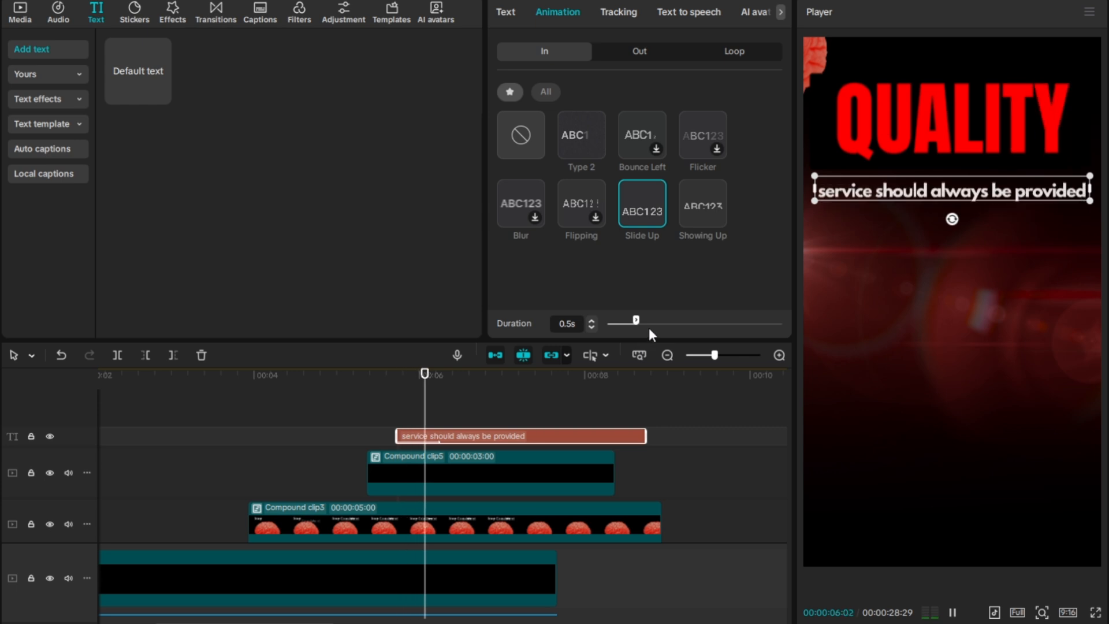
- Paste four copies of the animated line onto separate tracks and align their starts with the original text clip
key(ctrl+v)
key(ctrl+v)
key(ctrl+v)
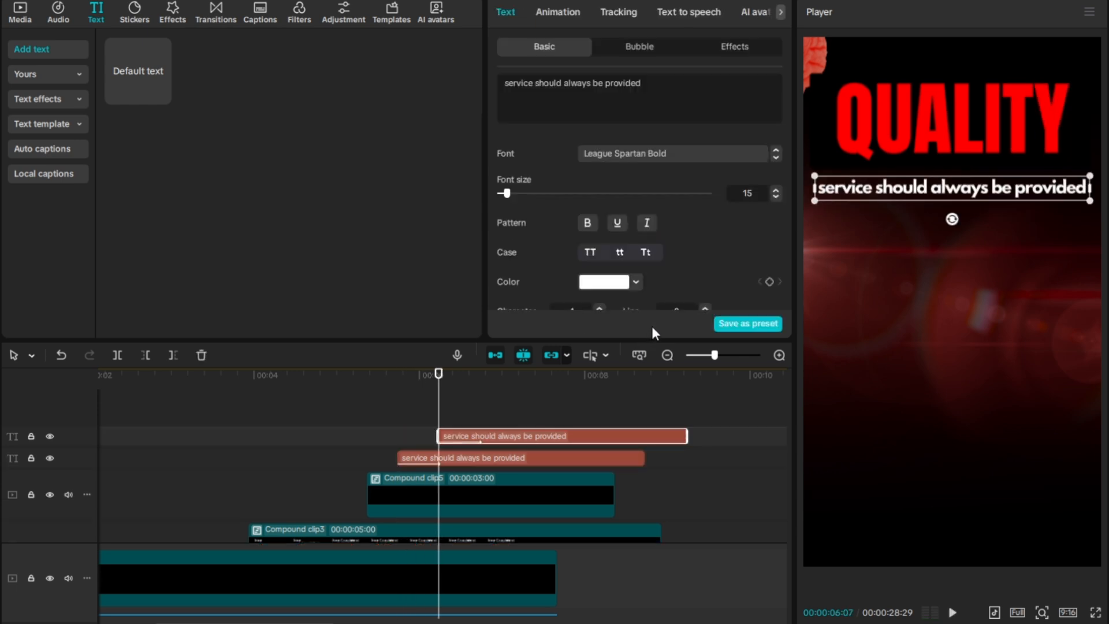
key(ctrl+v)
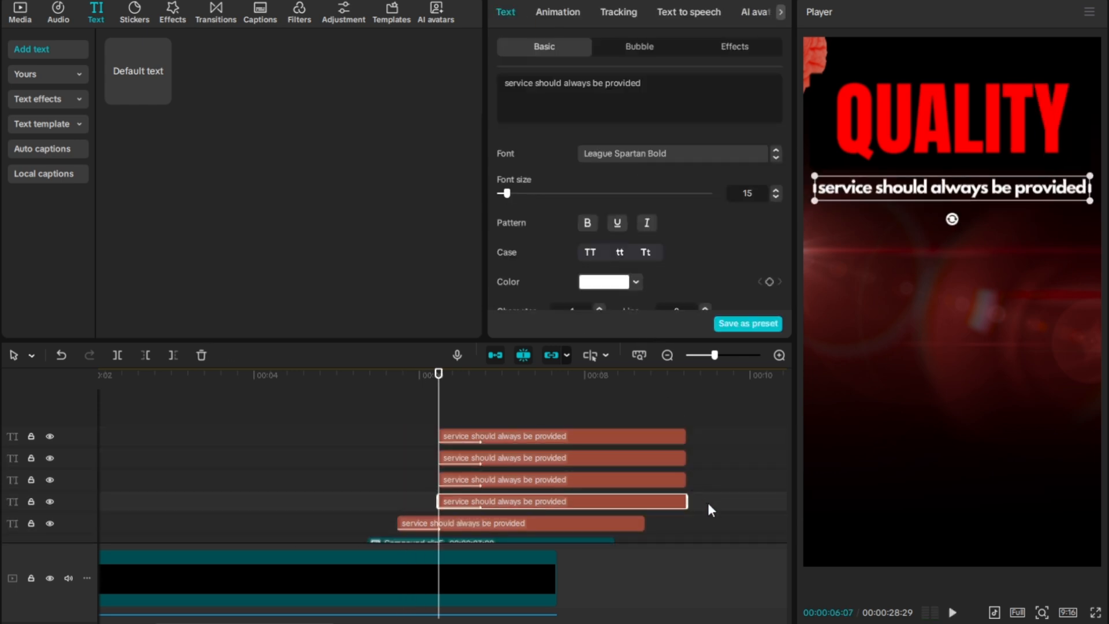
drag(708, 502, 580, 473)
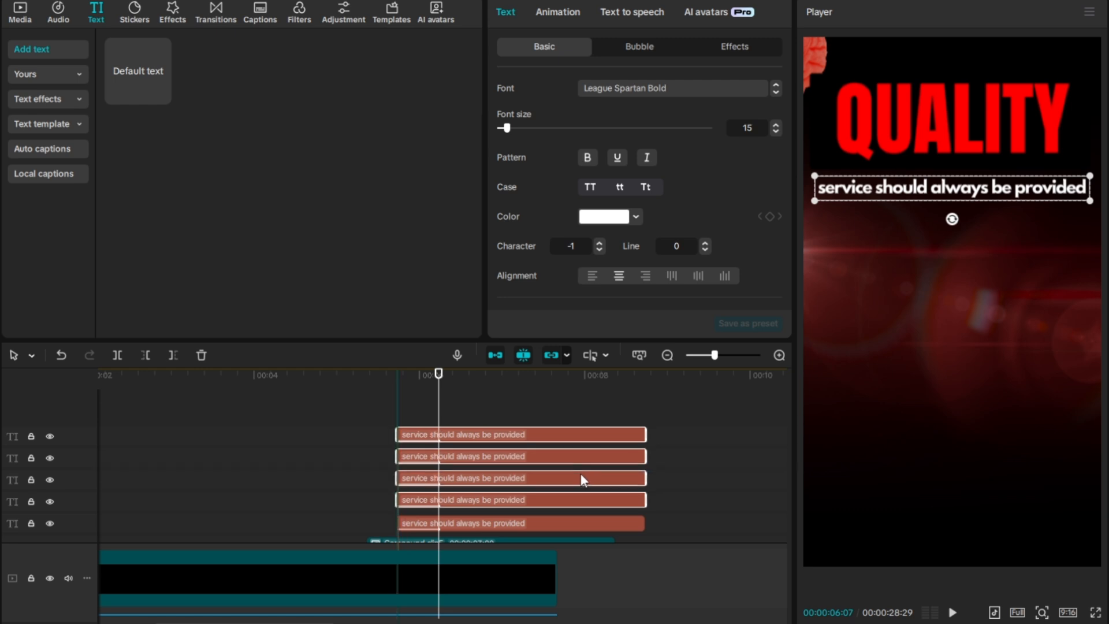
click(572, 524)
- Replace the text of the copy directly above the original with "should" in lowercase
click(570, 504)
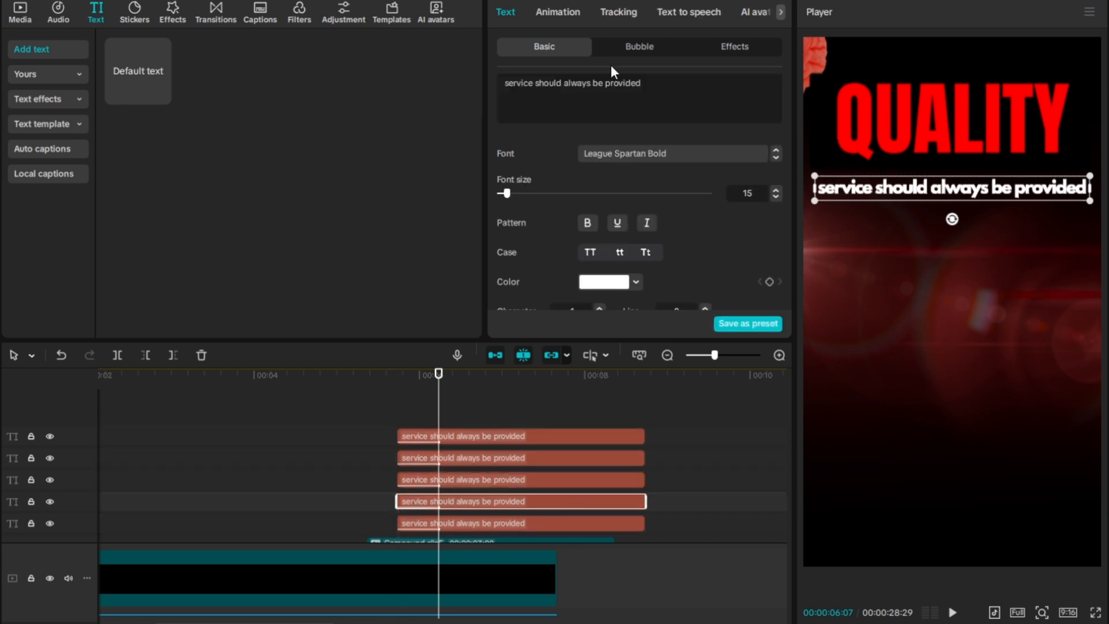
drag(535, 82, 674, 94)
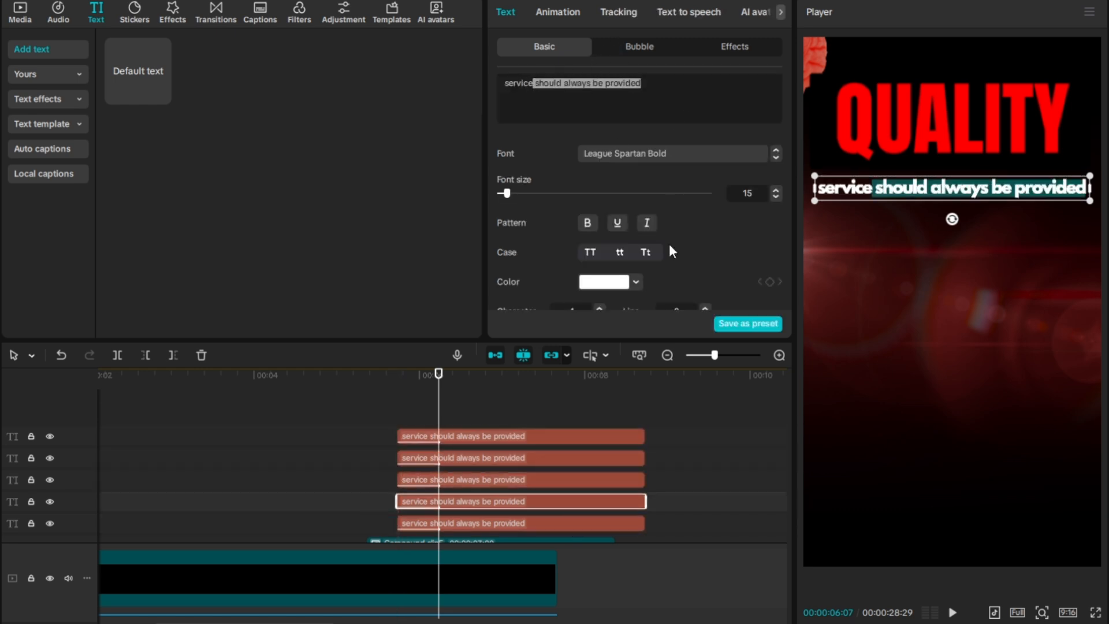
key(BackSpace)
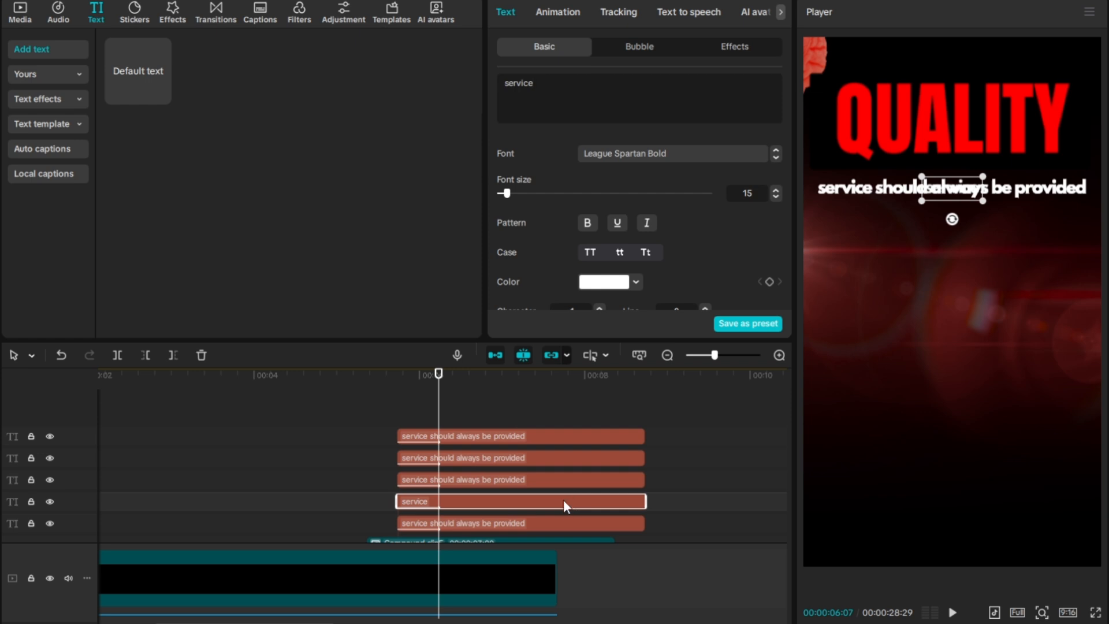
key(BackSpace)
key(BackSpace)
key(BackSpace)
key(BackSpace)
key(BackSpace)
key(BackSpace)
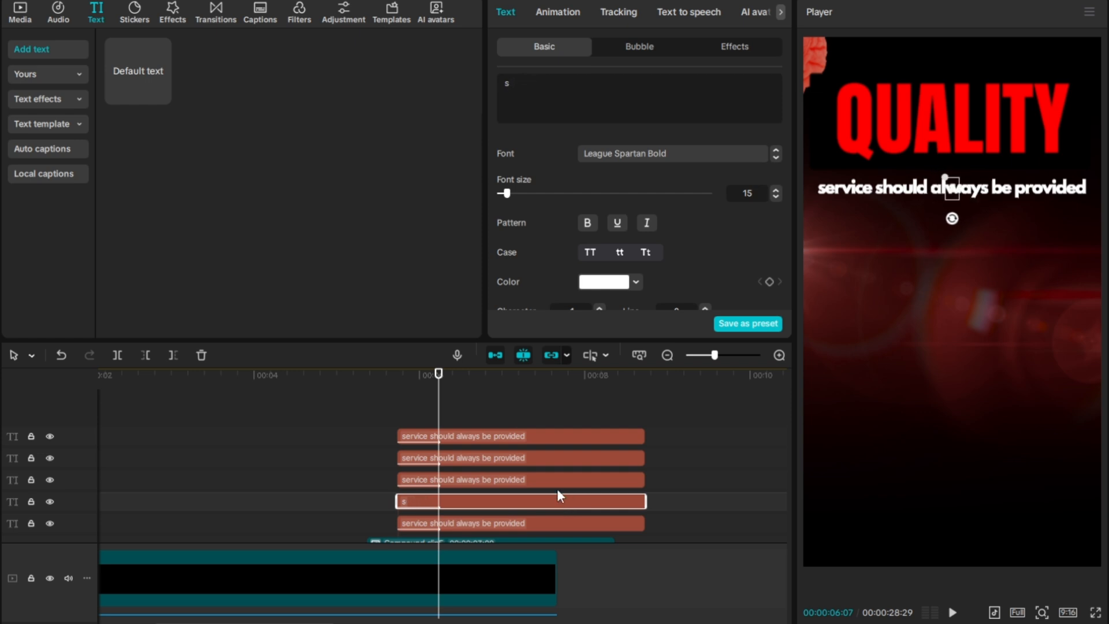
key(BackSpace)
text(SH)
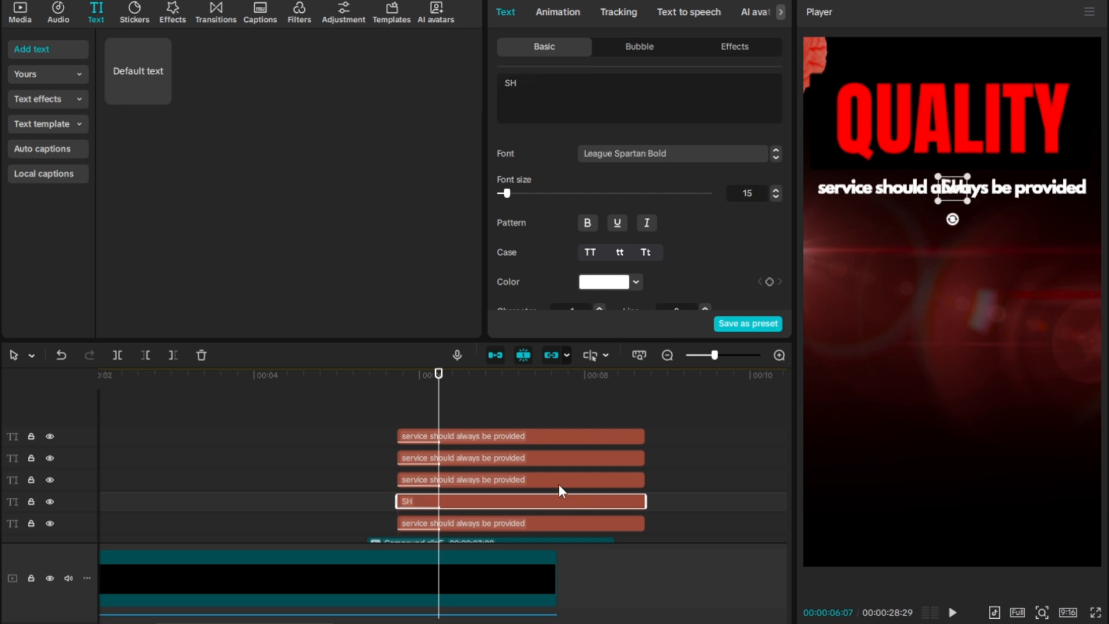
text(OULD)
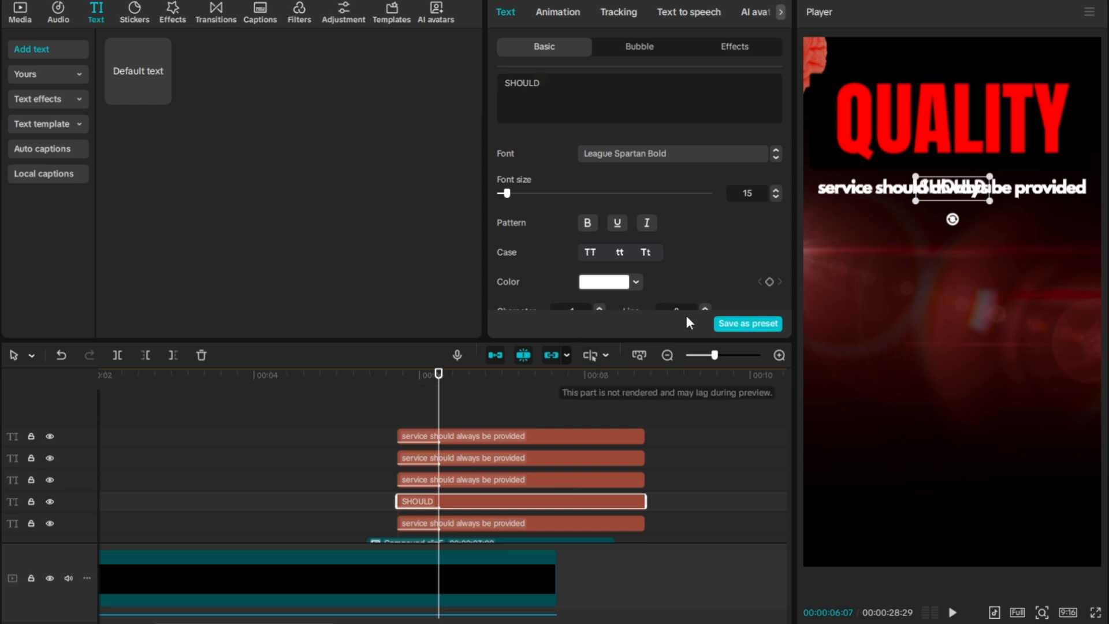
click(617, 251)
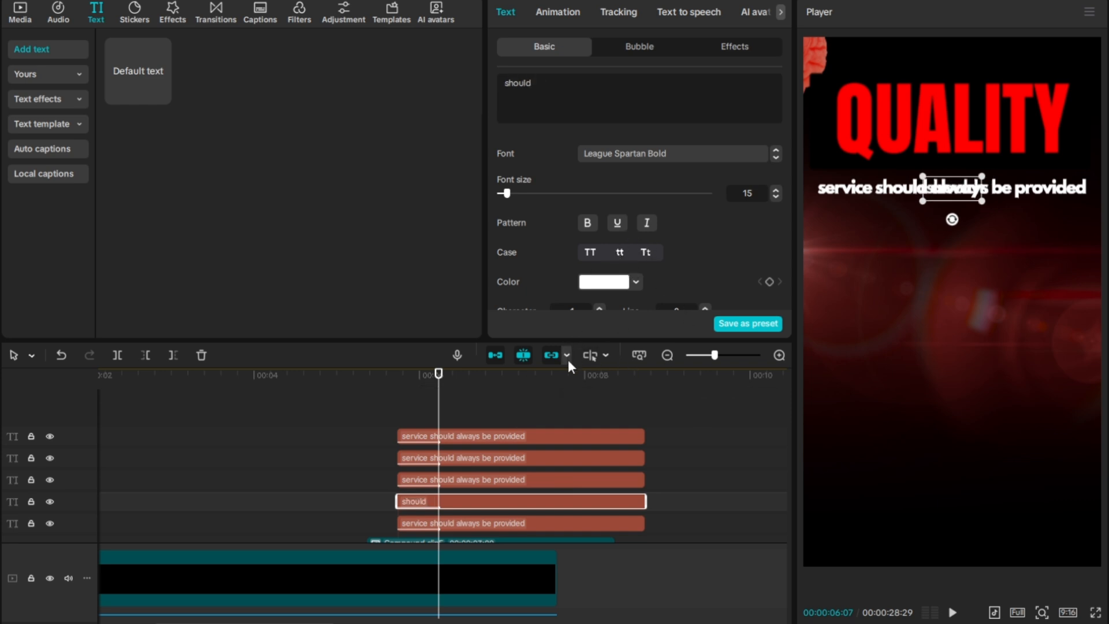
- Shorten the original text clip on the lowest text track to just "service"
click(536, 523)
drag(536, 87, 715, 88)
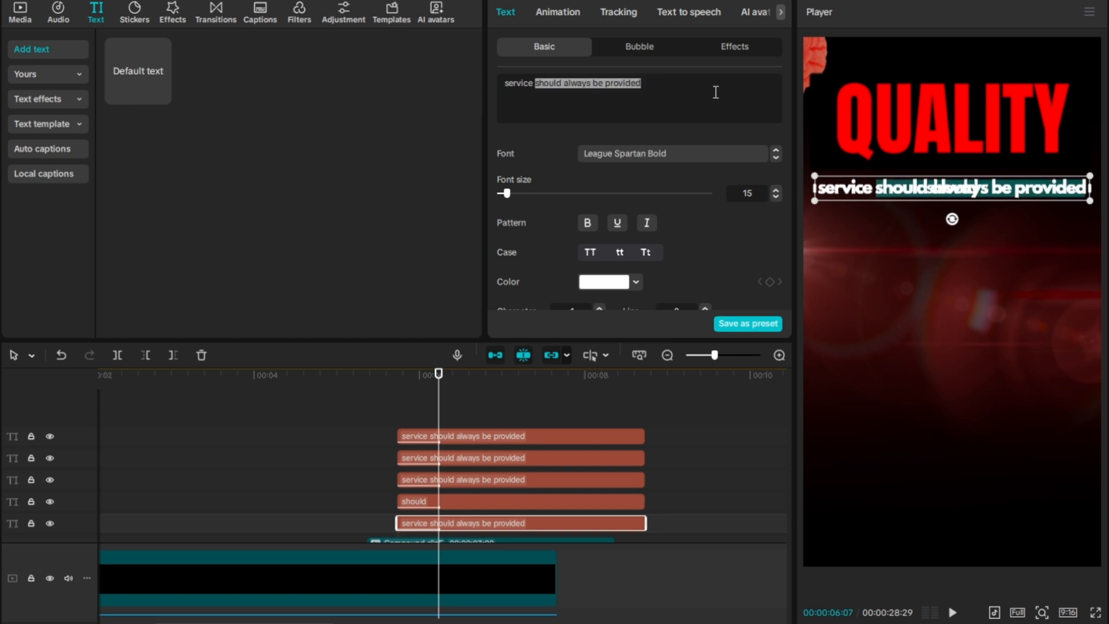
key(BackSpace)
- Shorten the text of the full-line copy directly above the "should" clip to just "always"
click(478, 485)
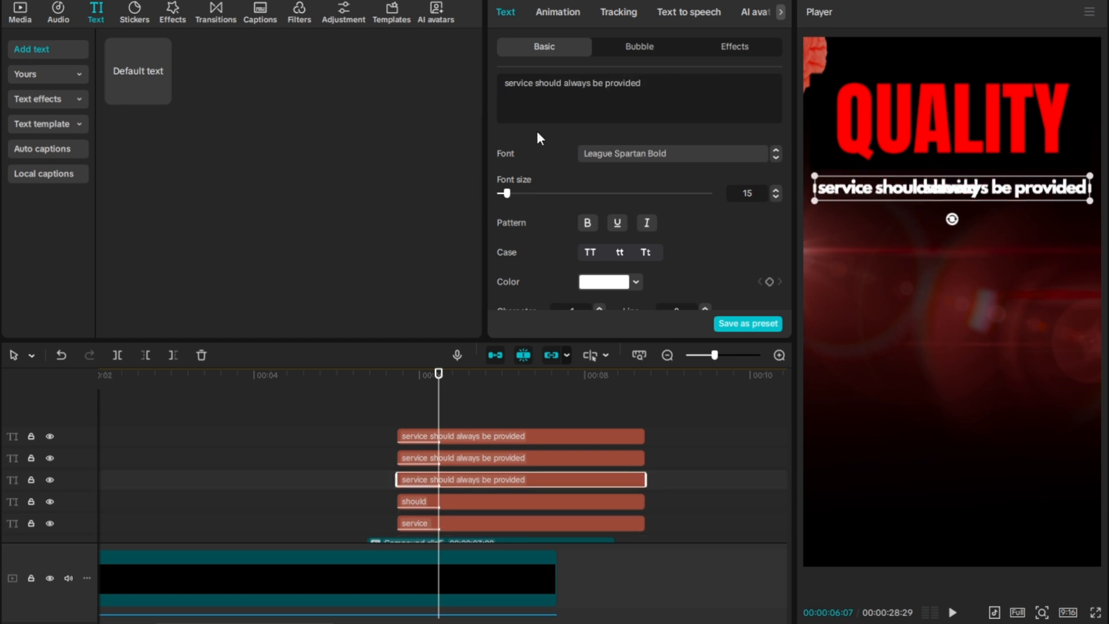
drag(562, 85, 437, 73)
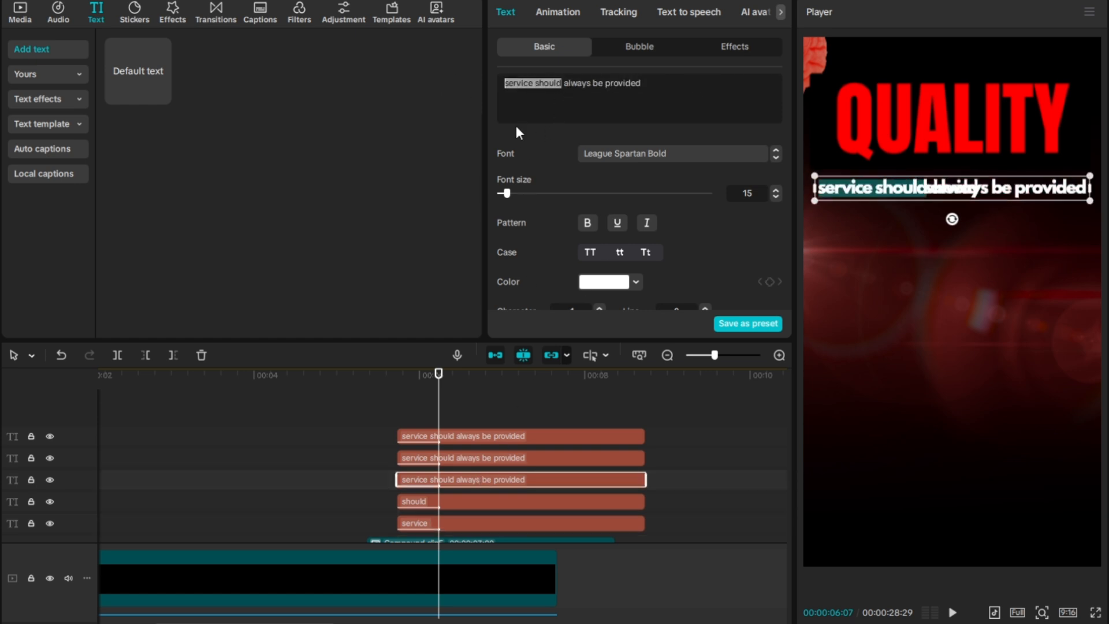
key(BackSpace)
drag(535, 85, 639, 88)
key(BackSpace)
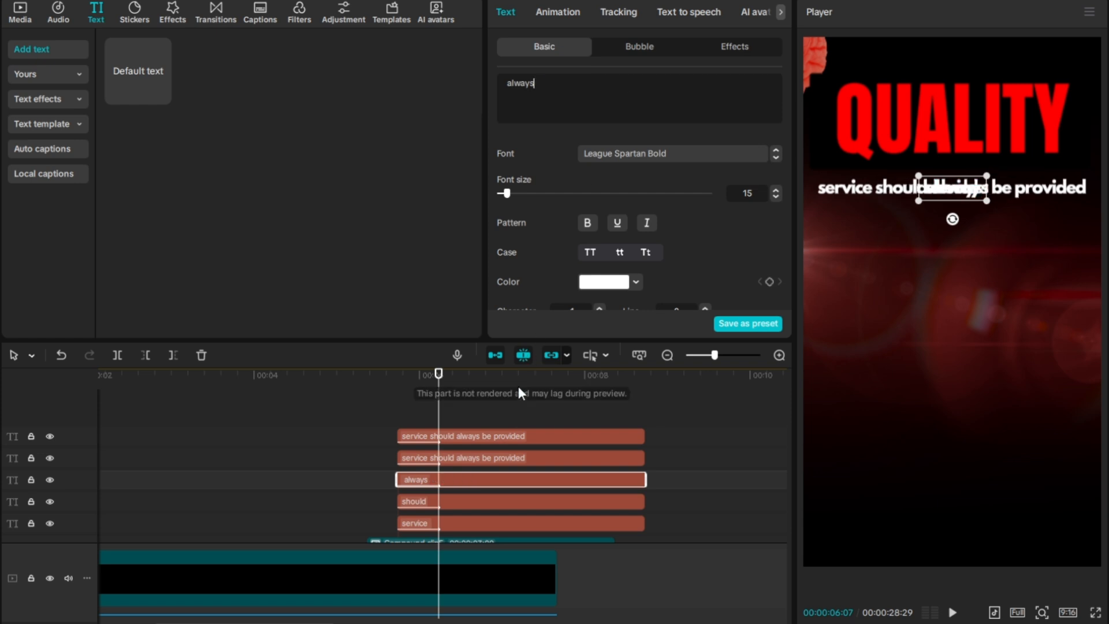
- Shorten the text of the full-line copy directly above the "always" clip to just "be"
click(516, 456)
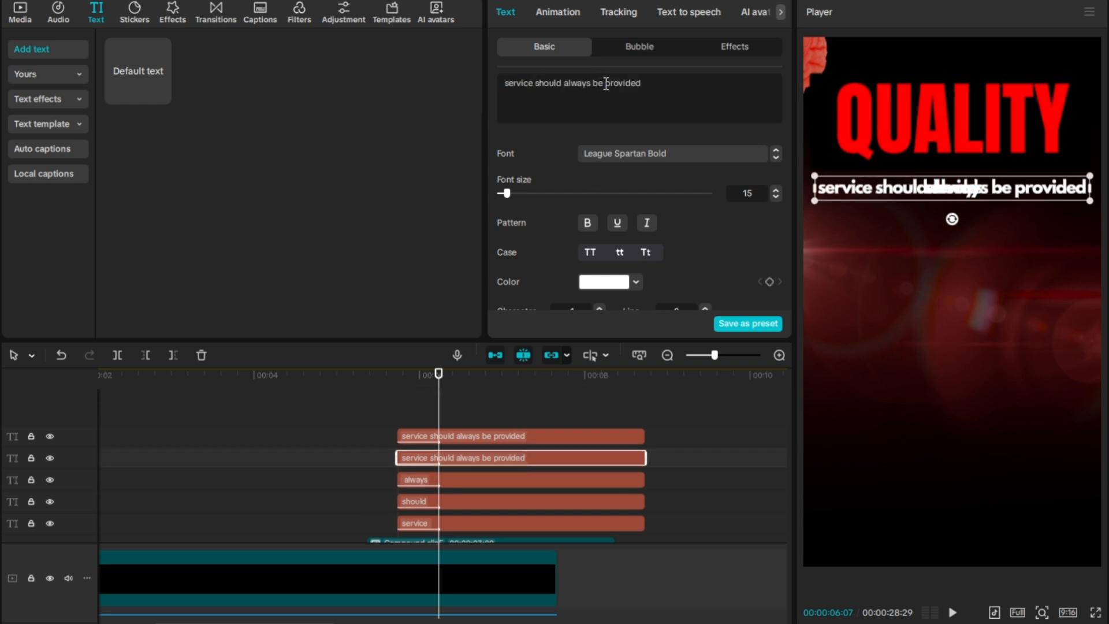
drag(605, 85, 785, 85)
key(BackSpace)
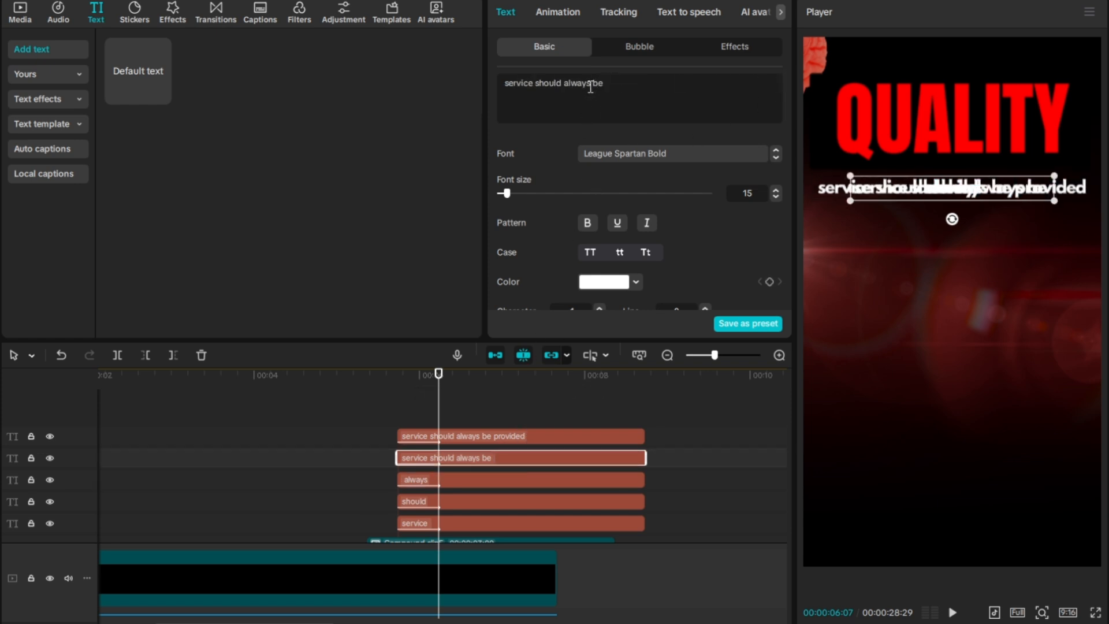
drag(590, 85, 500, 85)
key(BackSpace)
- Shorten the remaining full-line copy on the highest text track to just "provided"
click(487, 436)
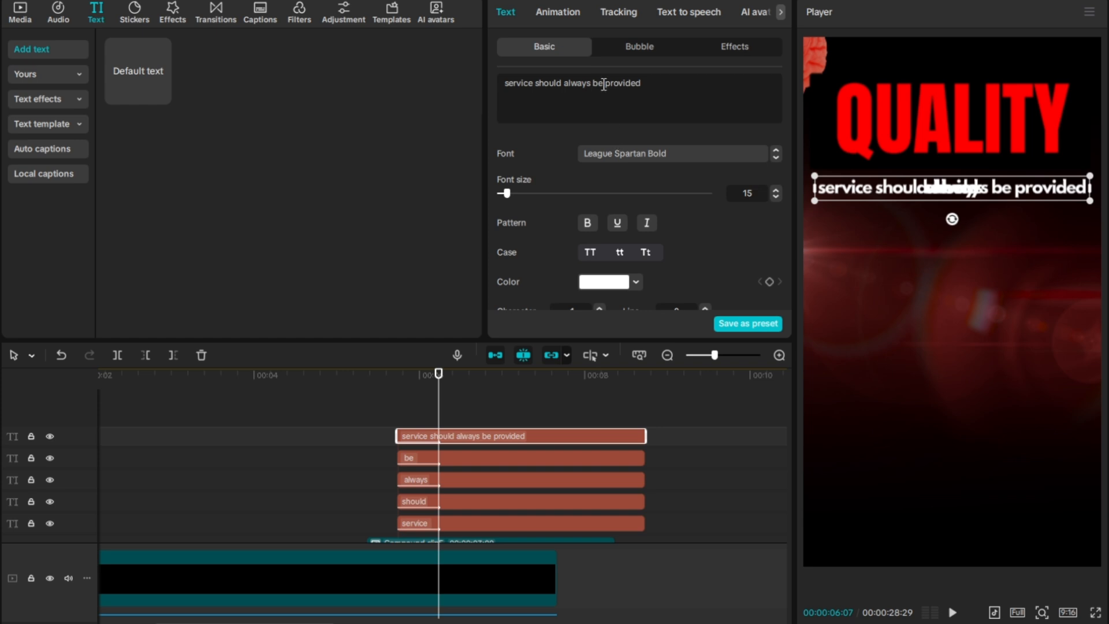
drag(604, 85, 445, 72)
key(BackSpace)
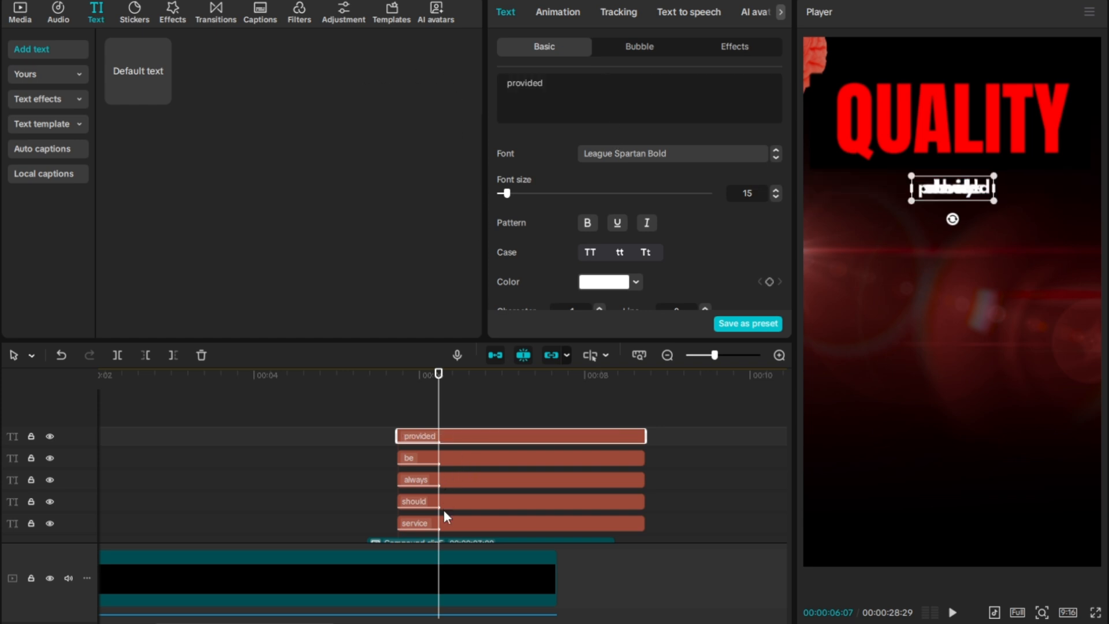
- Spread the overlapping words in the preview so they read "service should always be provided" in one line under QUALITY
drag(947, 191, 926, 182)
click(945, 193)
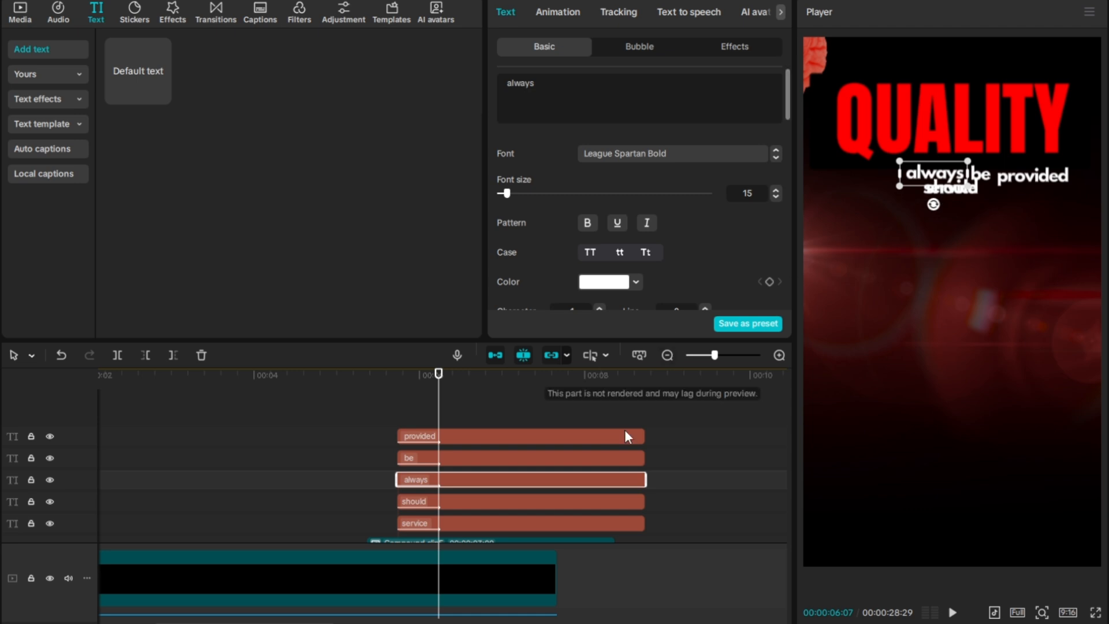
click(587, 501)
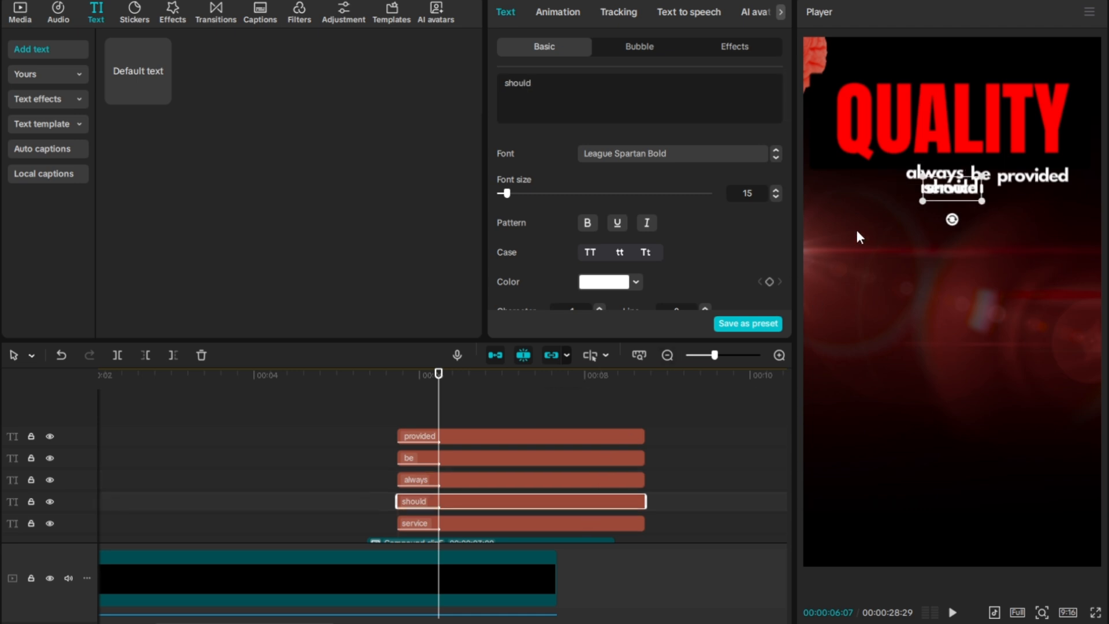
drag(945, 195, 824, 181)
click(942, 189)
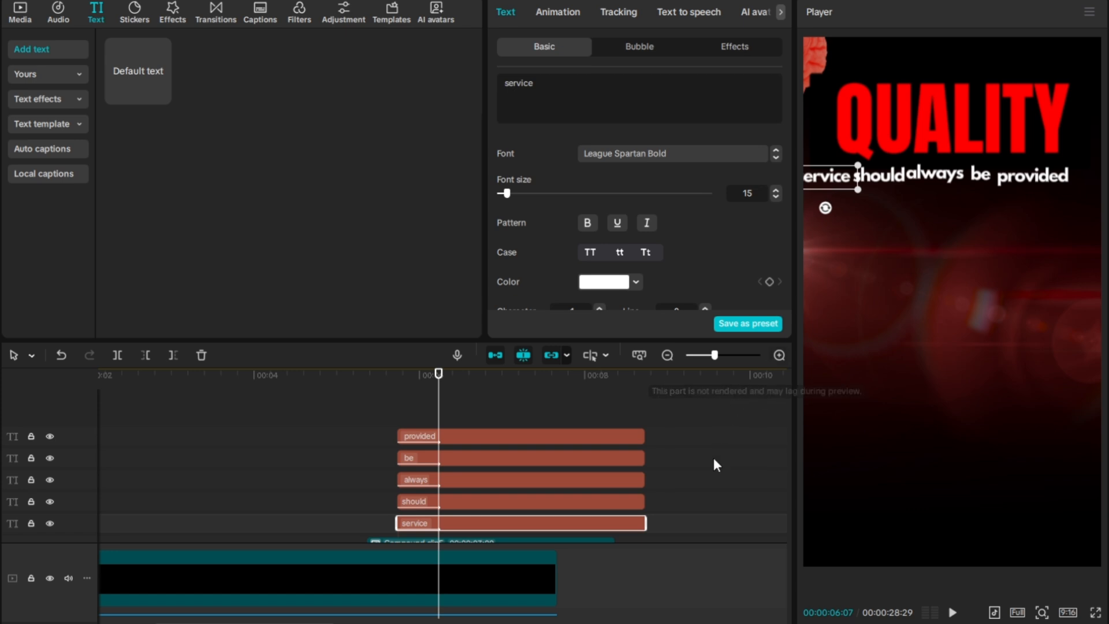
- Set the font size of all five word clips to 14 and shift the line so it fits centred in the frame
drag(689, 532, 585, 430)
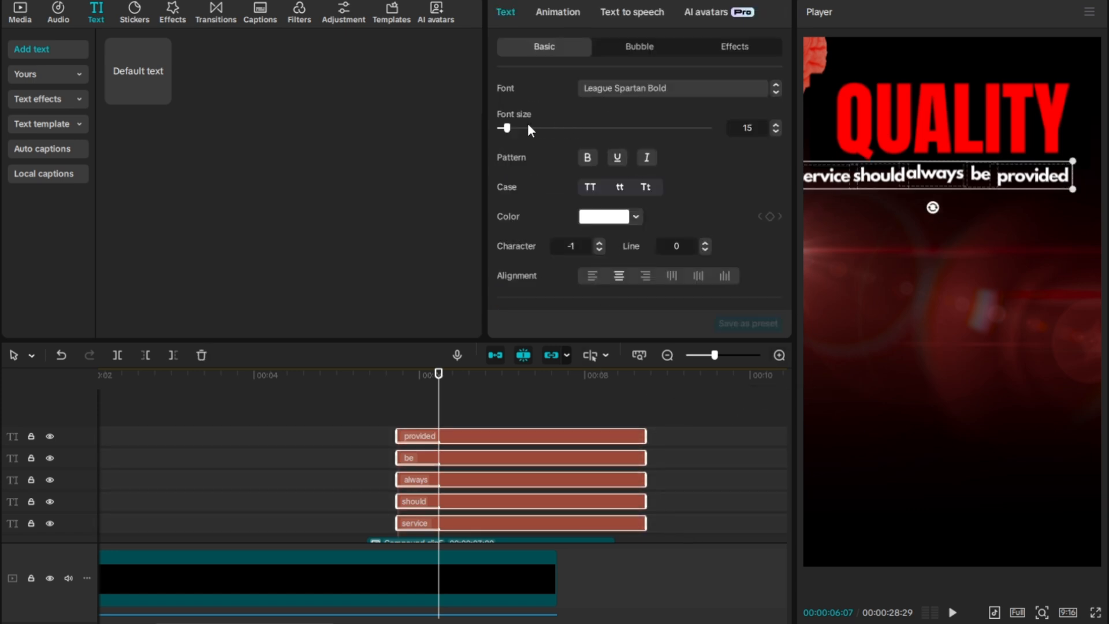
click(760, 128)
text(4)
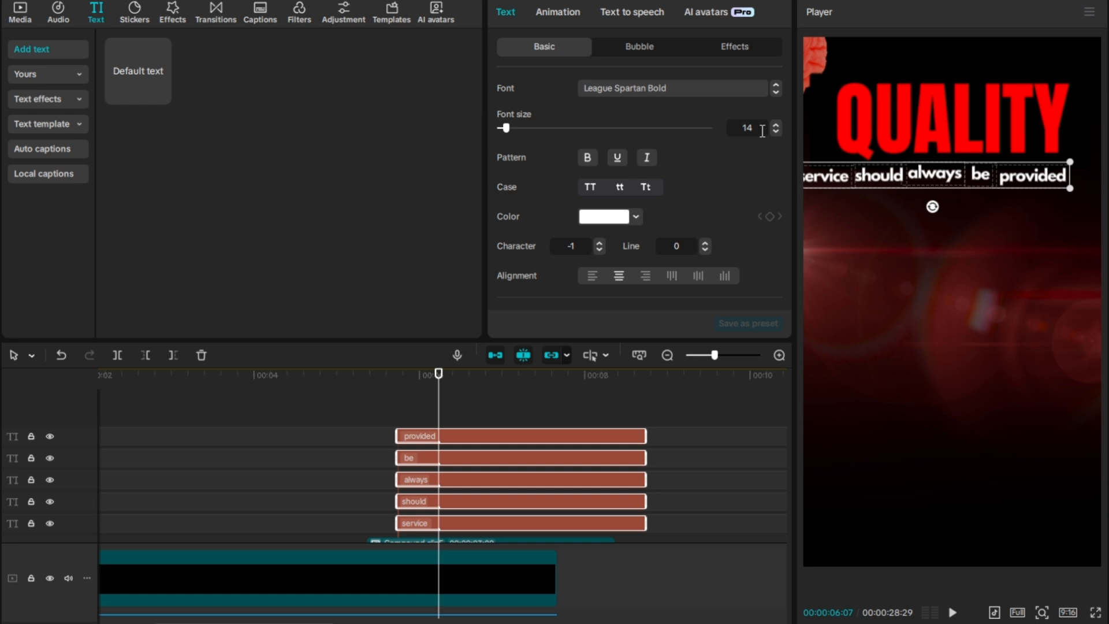
drag(990, 177, 999, 178)
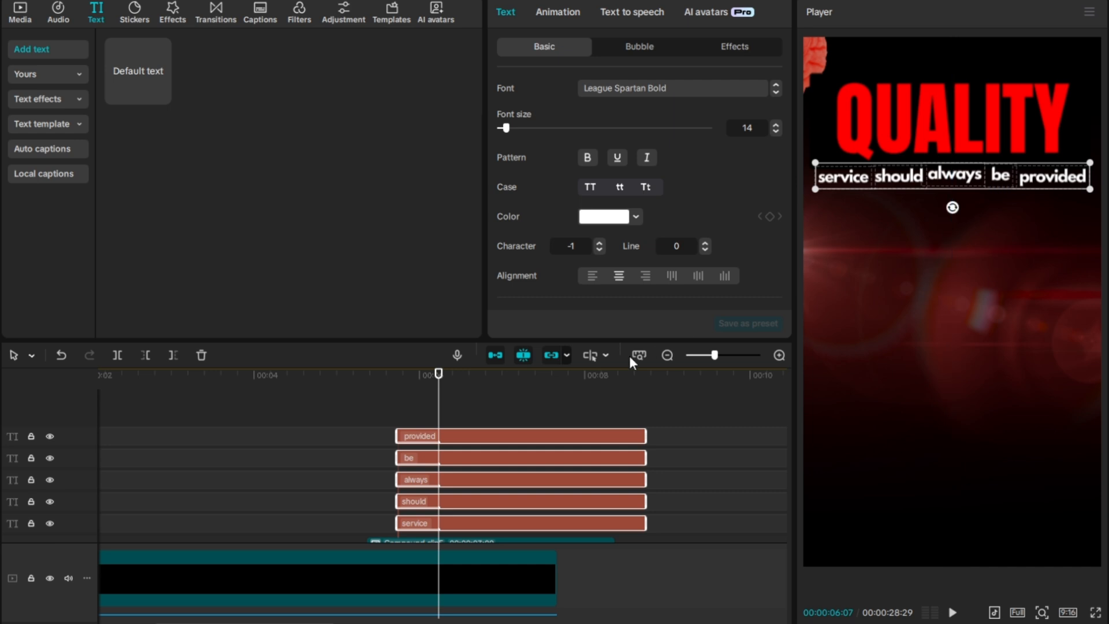
- Look up the "service" clip's Y position and set all five word clips to Y 902 so they align
click(592, 407)
click(549, 532)
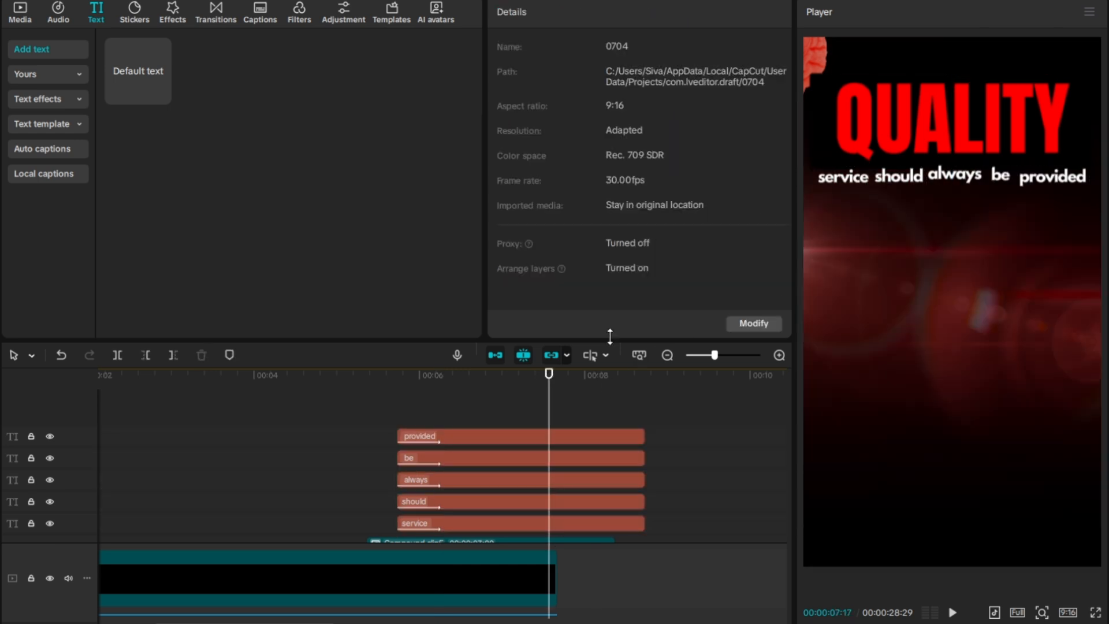
click(559, 525)
scroll(669, 211, down, 5)
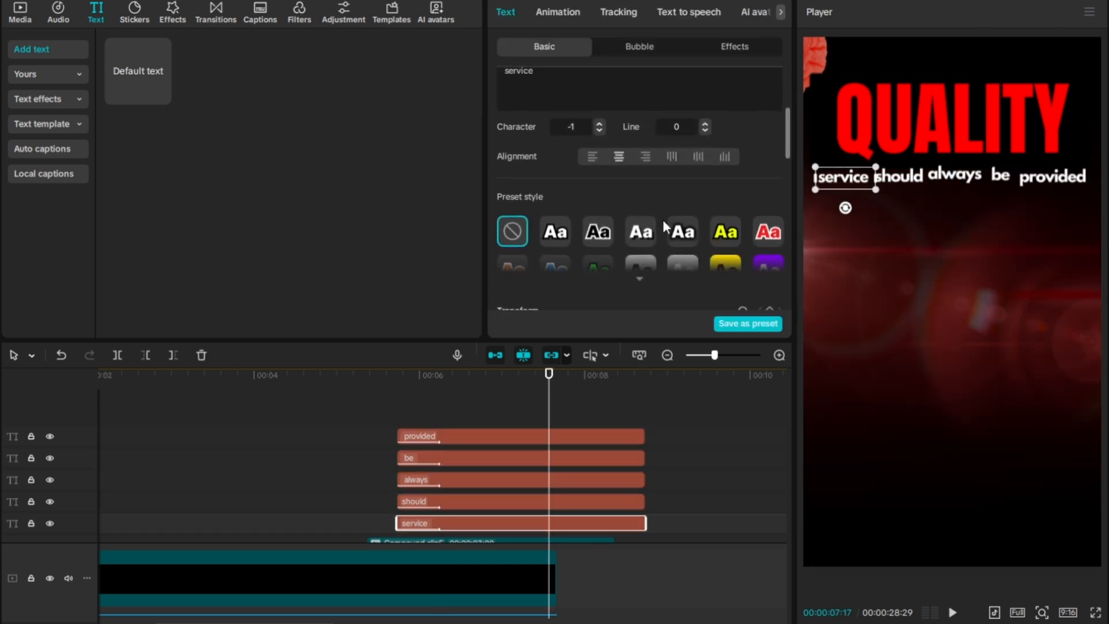
scroll(663, 223, down, 2)
scroll(678, 283, down, 3)
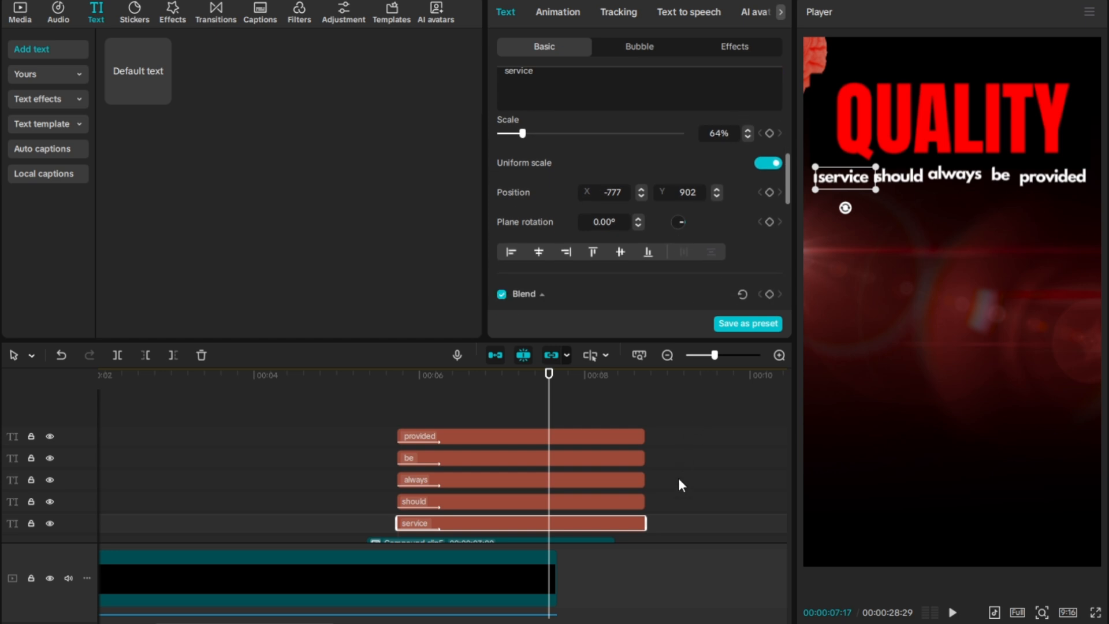
drag(664, 522, 590, 436)
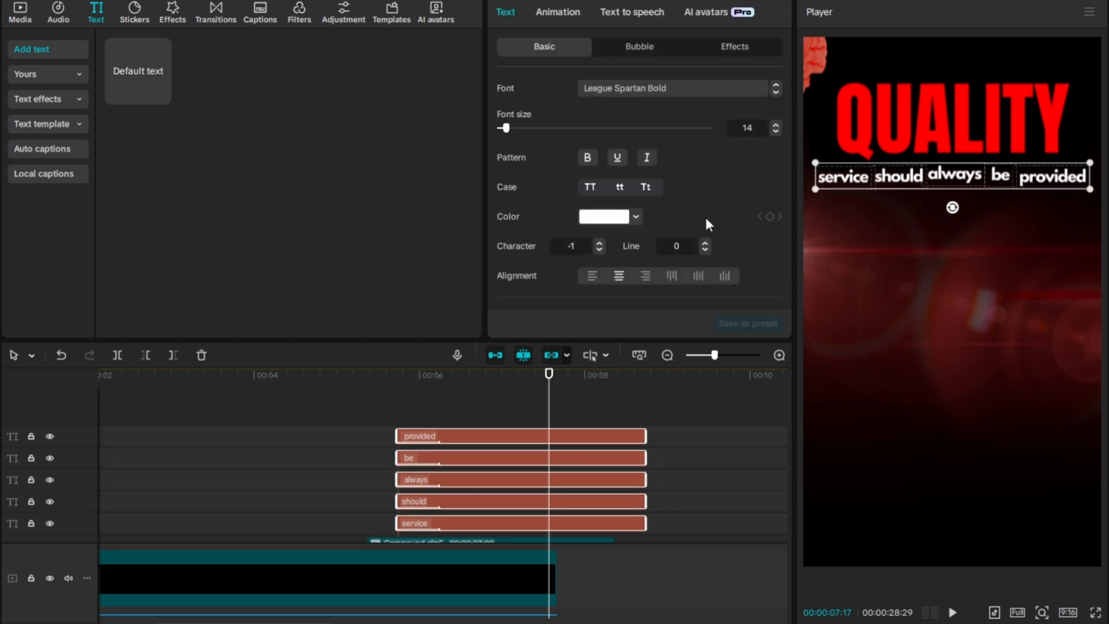
scroll(705, 222, down, 7)
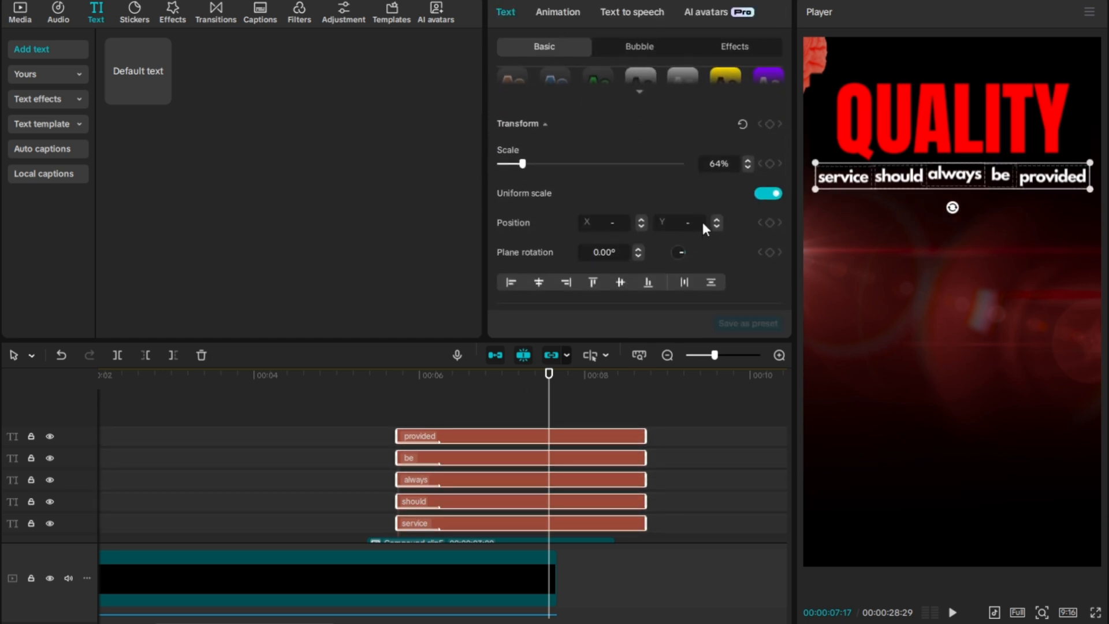
click(700, 223)
text(902)
key(Return)
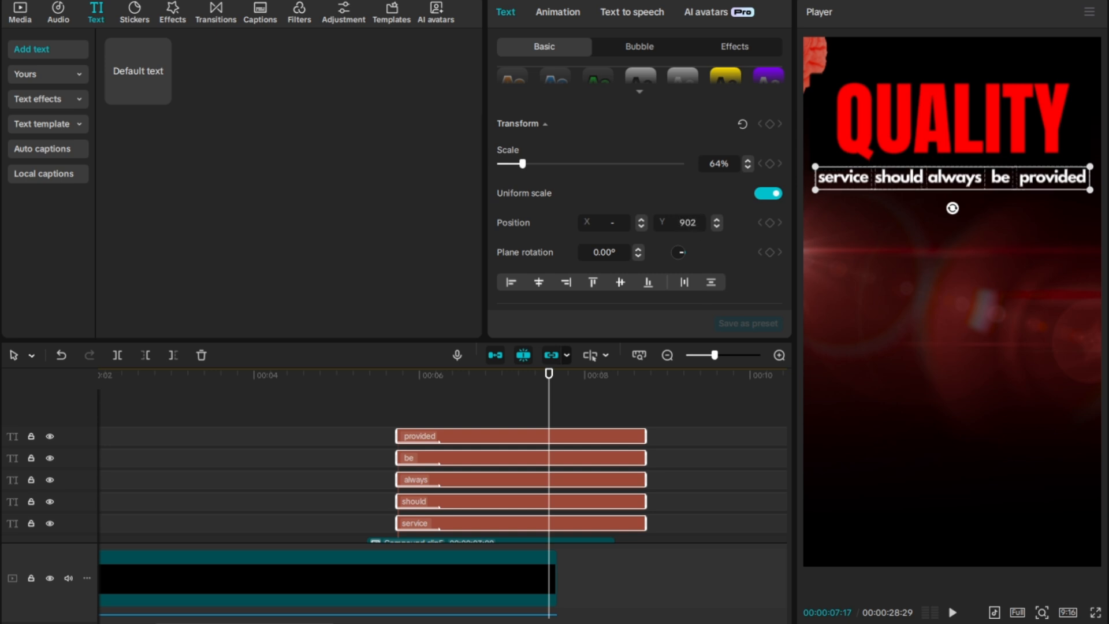
- Stagger the word clips so each starts slightly after the previous, from "service" to "provided", and preview the sequence
click(397, 397)
drag(415, 504, 494, 441)
click(432, 449)
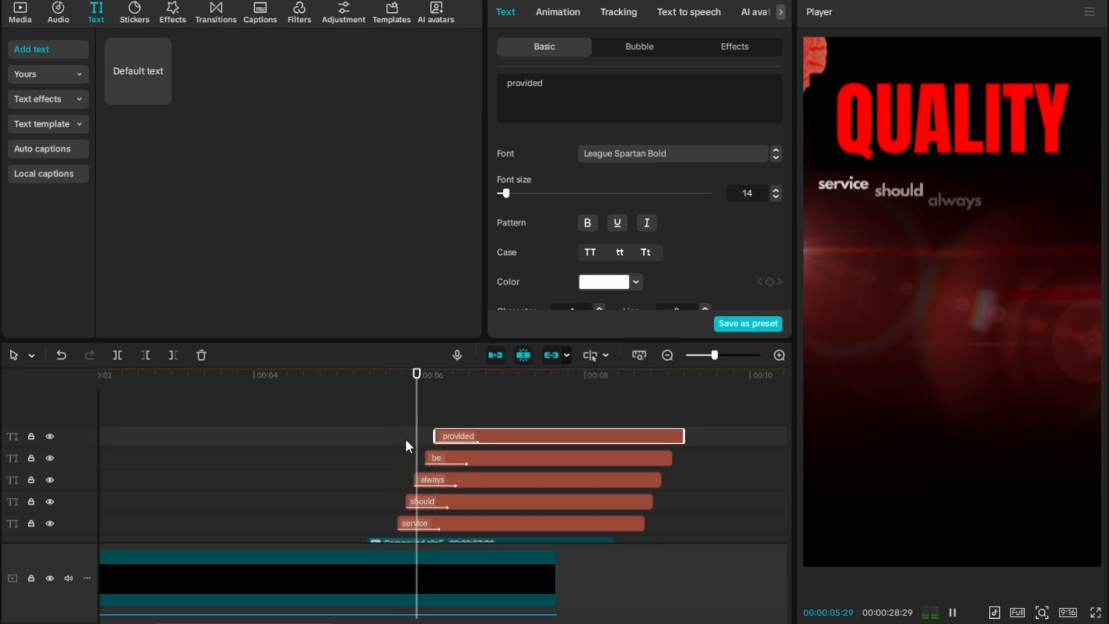
key(space)
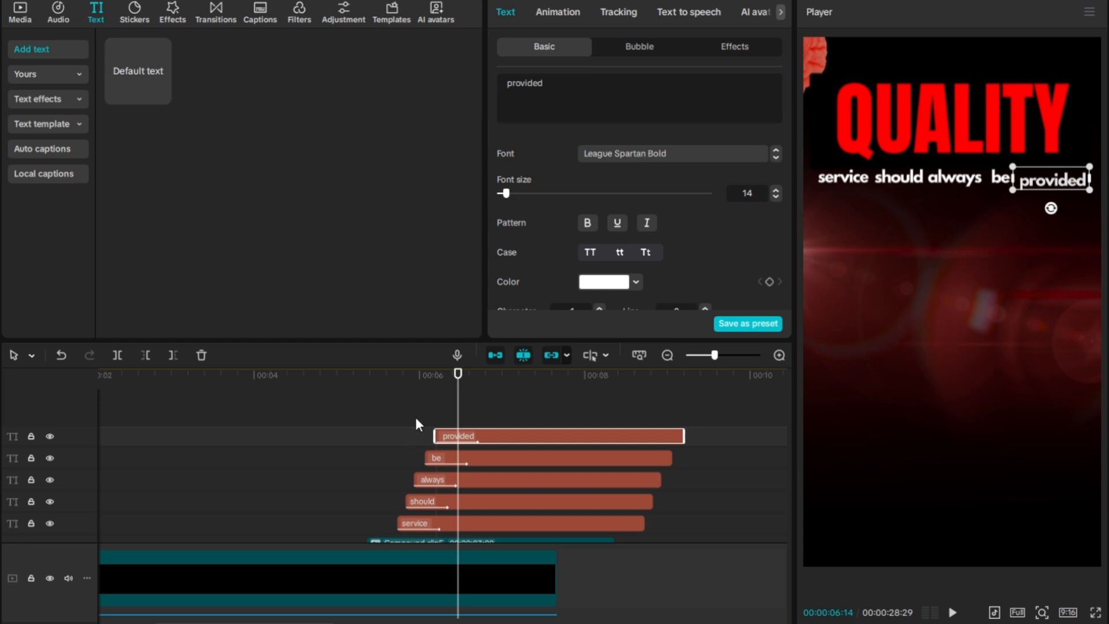
click(416, 425)
- Add white circle.png on a new track above the text clips, starting at the beginning of Compound clip5
drag(414, 430, 398, 433)
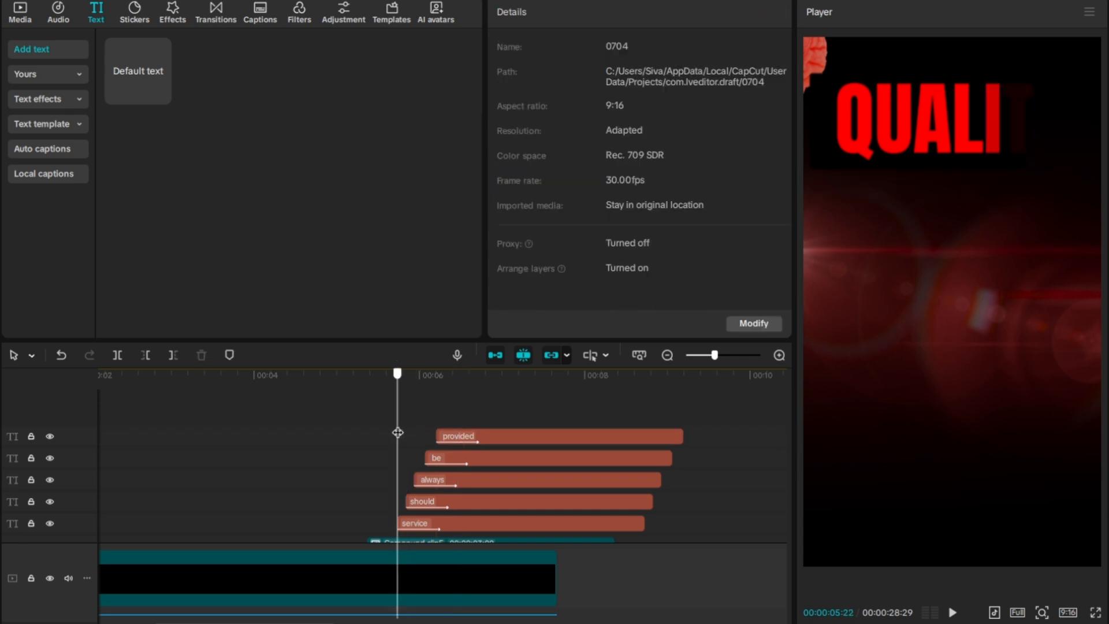
click(23, 11)
scroll(406, 417, down, 3)
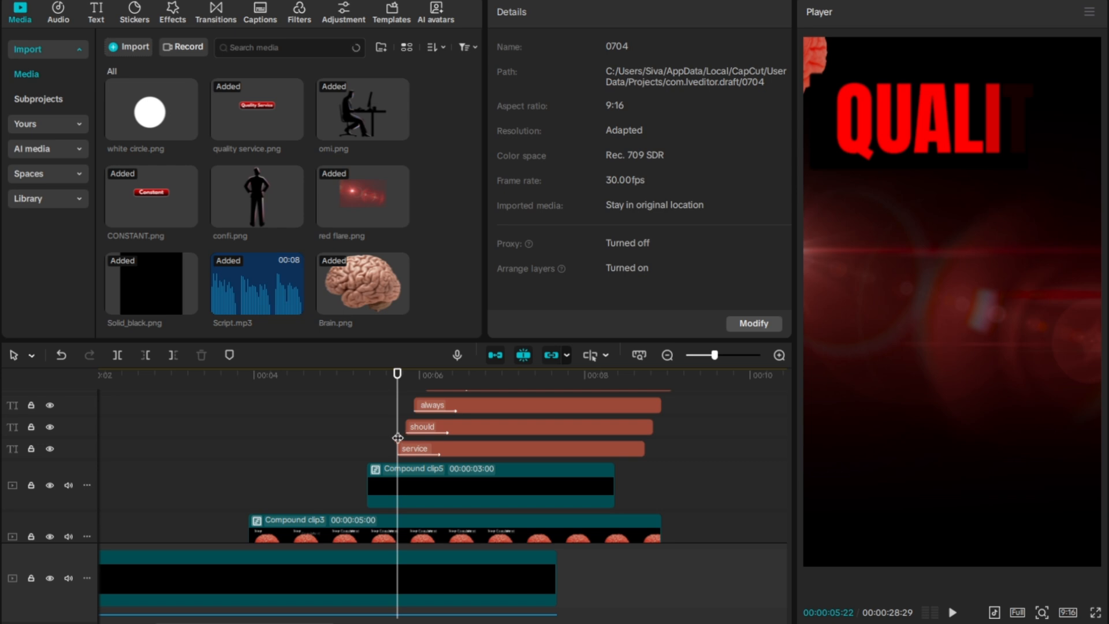
drag(397, 440, 369, 447)
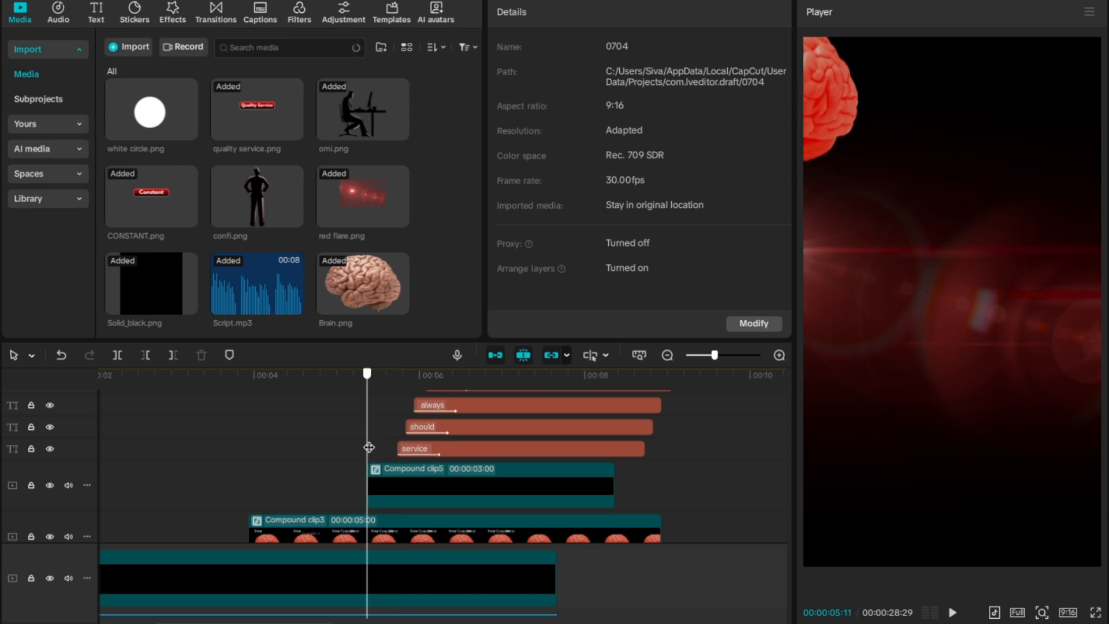
drag(143, 152, 366, 385)
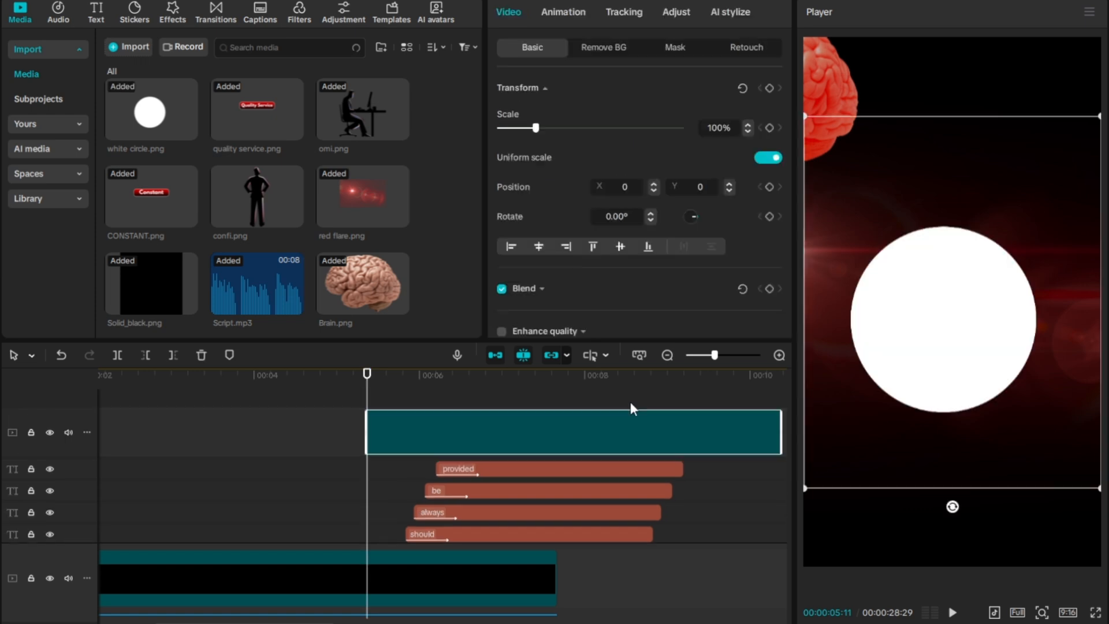
- Move the white circle to the bottom of the frame at X 93, Y -1926 and scale it to 239%
drag(930, 478, 935, 621)
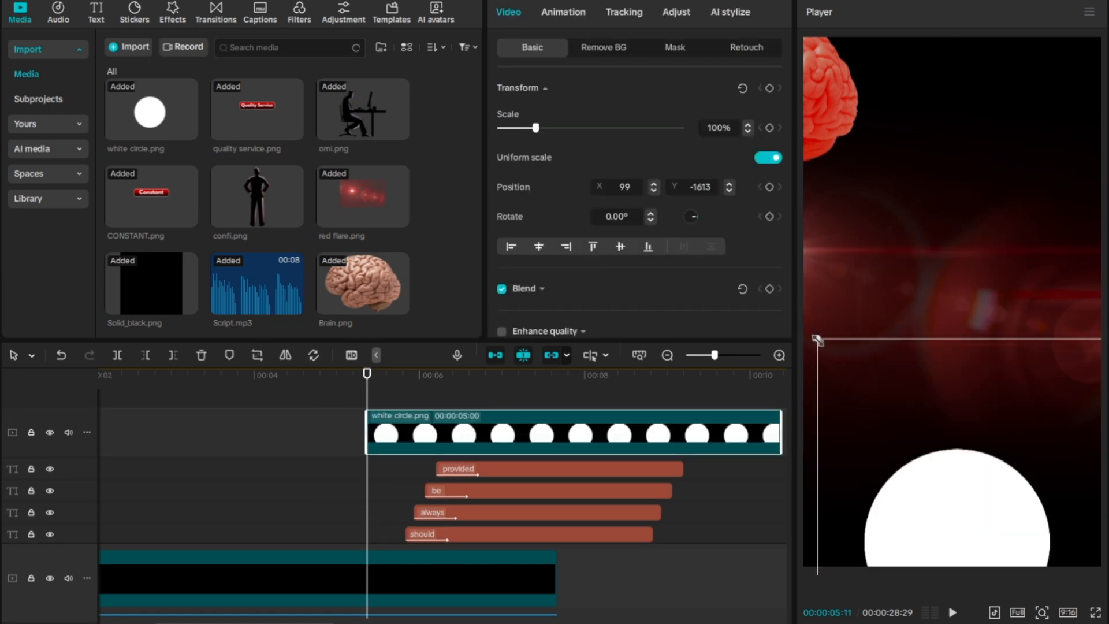
drag(1074, 432, 812, 317)
drag(549, 128, 587, 130)
drag(958, 539, 974, 572)
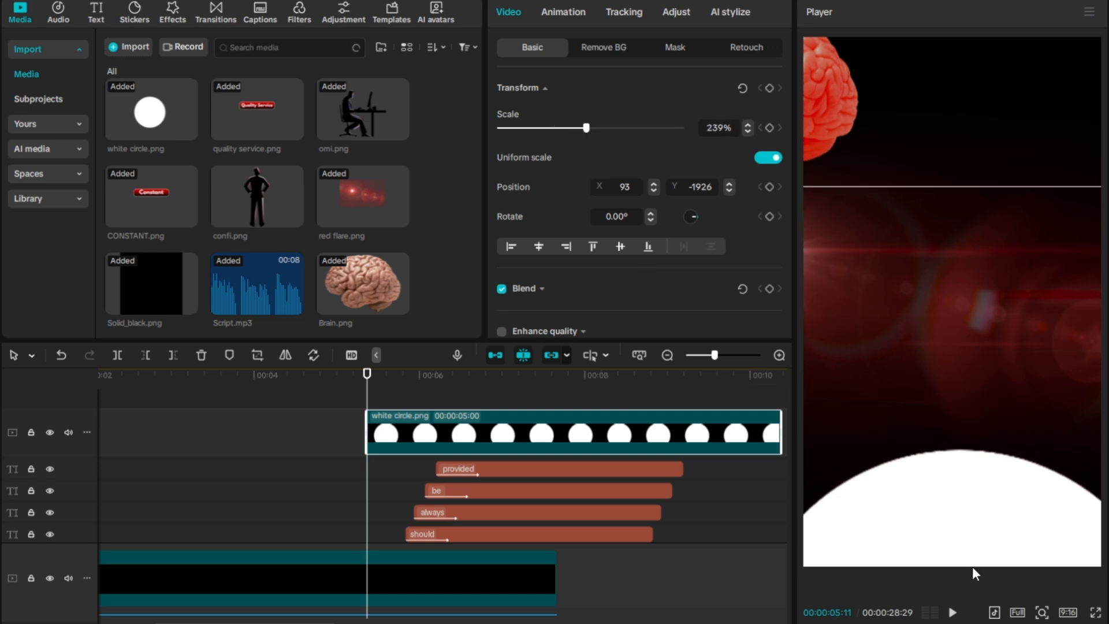
- Place confi.png above the white circle at the playhead and darken its highlights by lowering the white point of its luma curve
drag(332, 257, 369, 393)
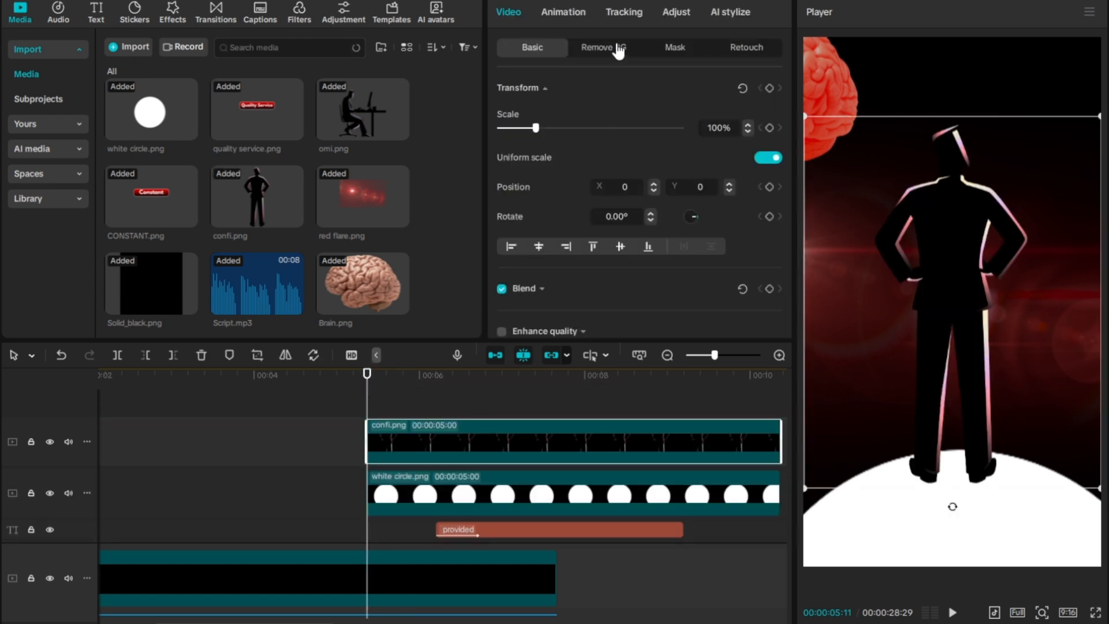
click(680, 12)
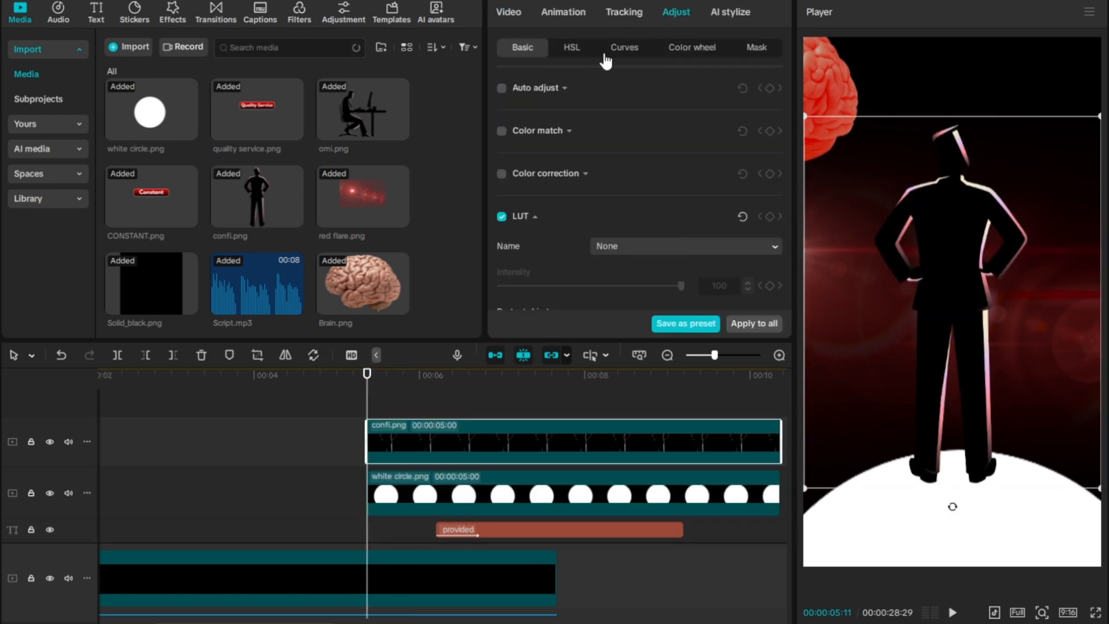
click(623, 51)
scroll(723, 156, down, 1)
scroll(722, 168, down, 1)
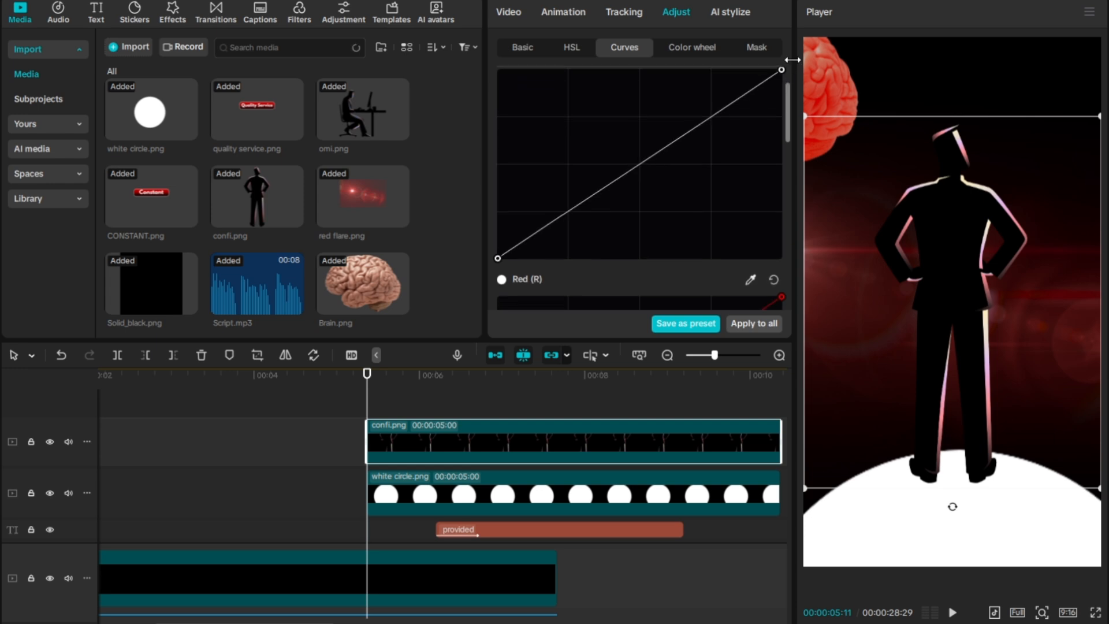
drag(778, 68, 786, 201)
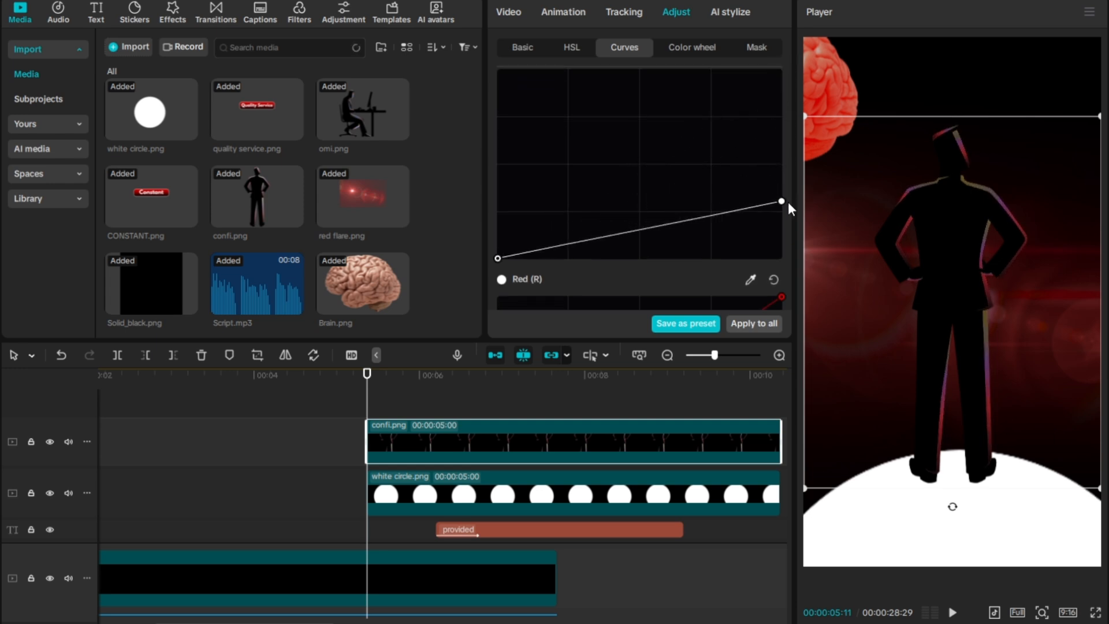
- Invert the figure's red curve by raising its black point to maximum and lowering its white point to minimum
scroll(786, 205, down, 1)
scroll(783, 207, down, 5)
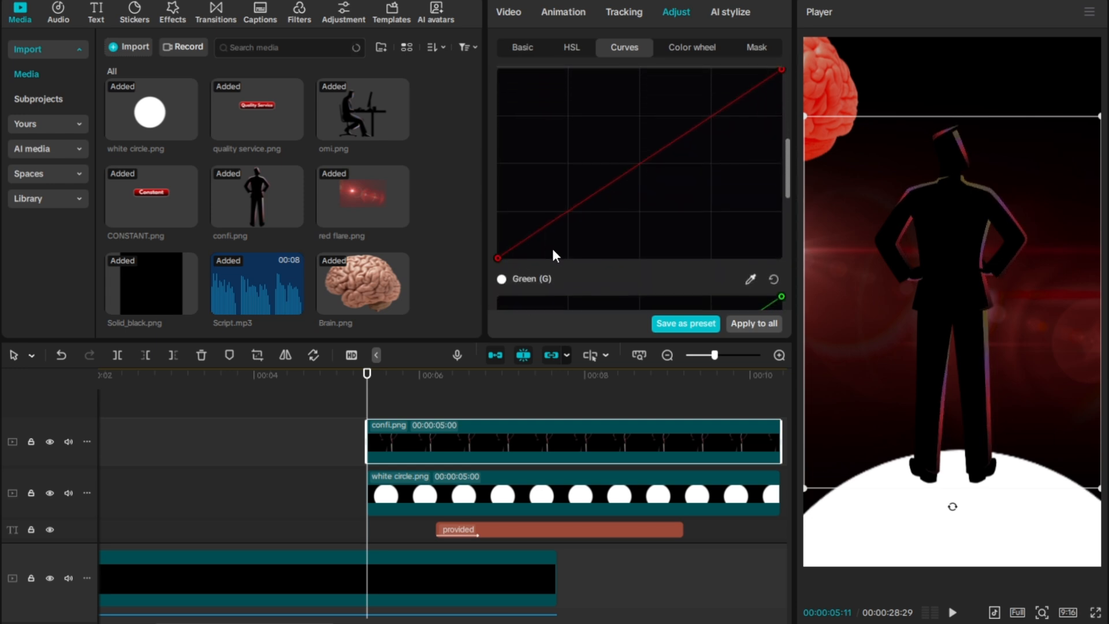
drag(498, 256, 472, 26)
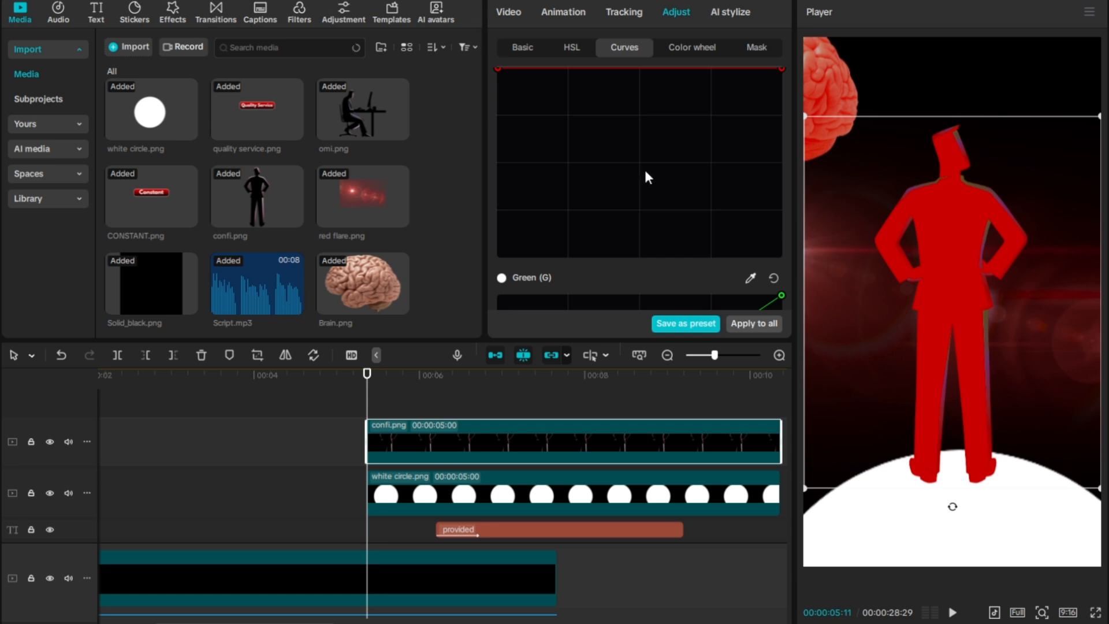
scroll(791, 137, up, 2)
drag(781, 123, 792, 388)
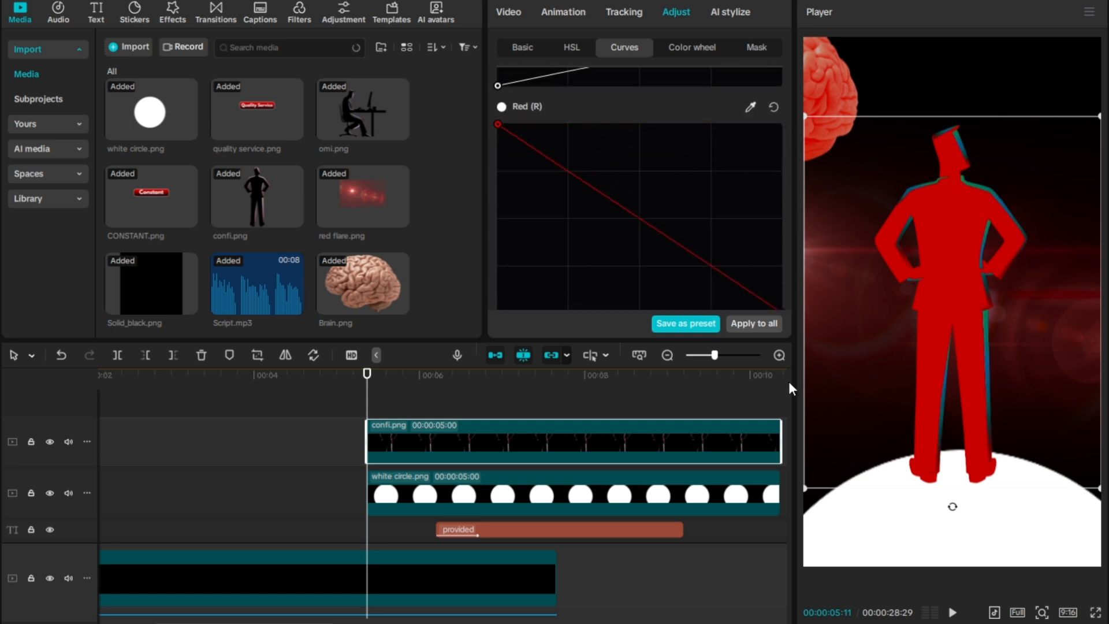
scroll(725, 226, down, 8)
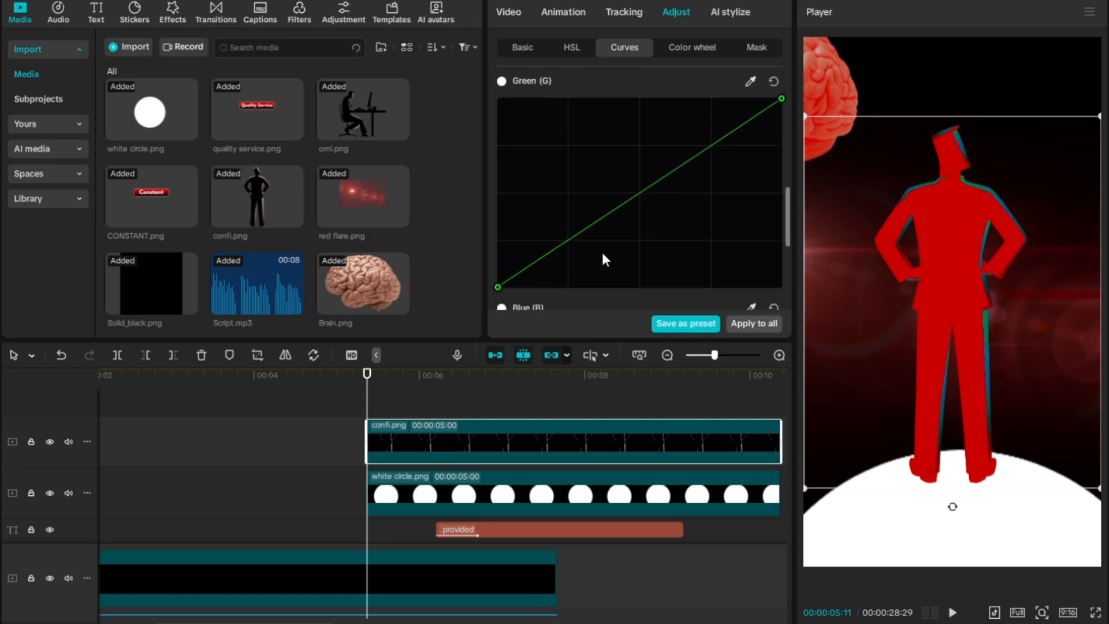
- Invert the figure's green and blue curves by raising their black points to maximum and lowering their white points to minimum
drag(498, 285, 437, 57)
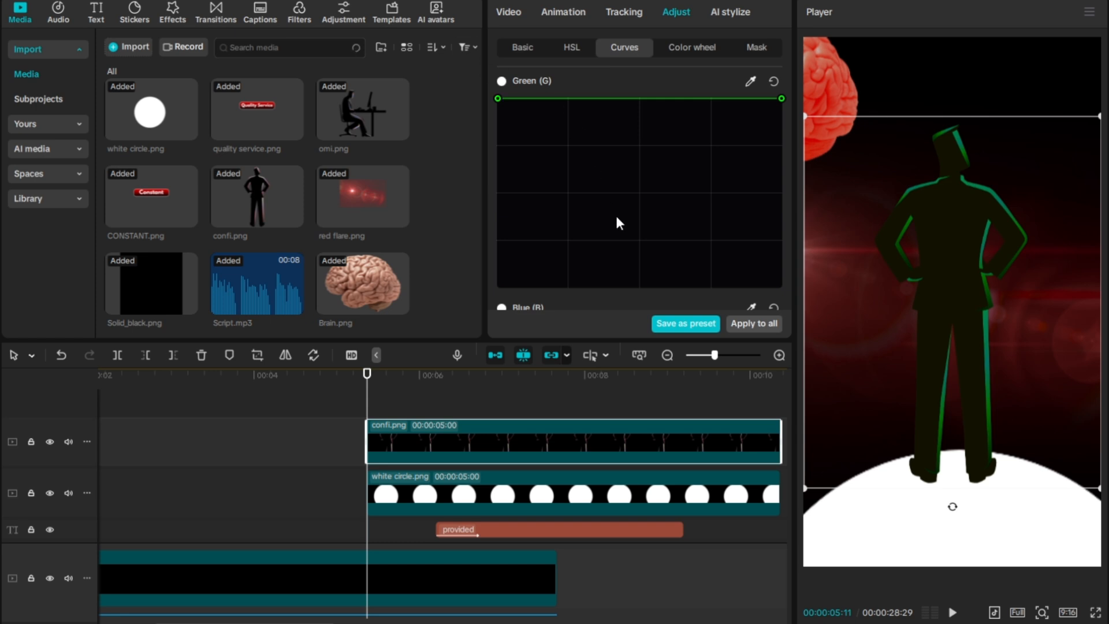
scroll(617, 217, down, 4)
scroll(618, 221, down, 3)
drag(497, 299, 457, 67)
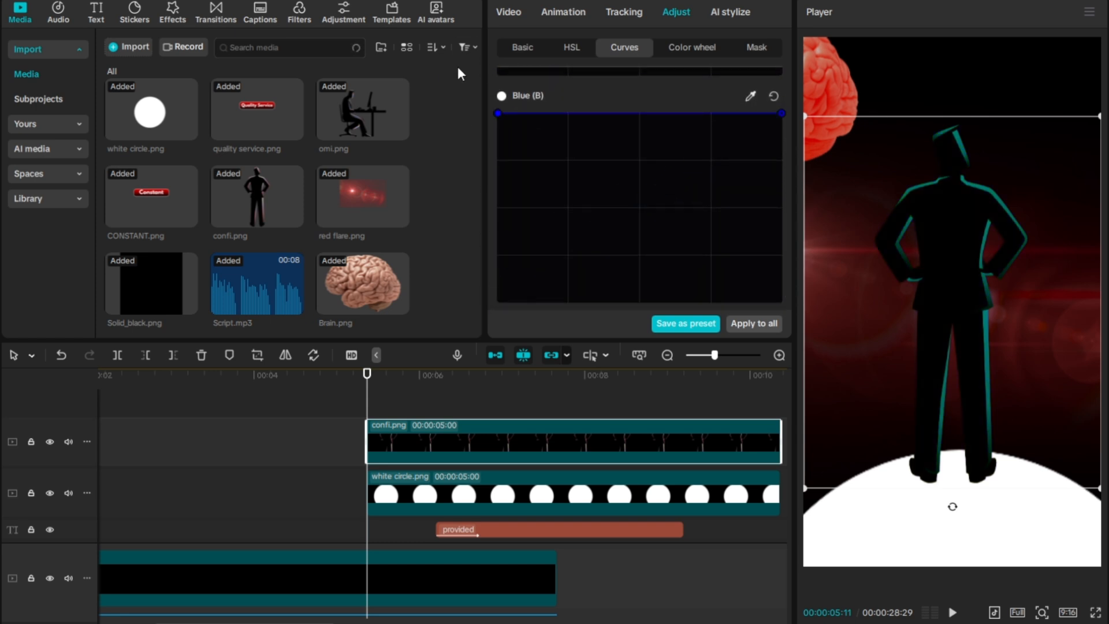
drag(782, 113, 779, 341)
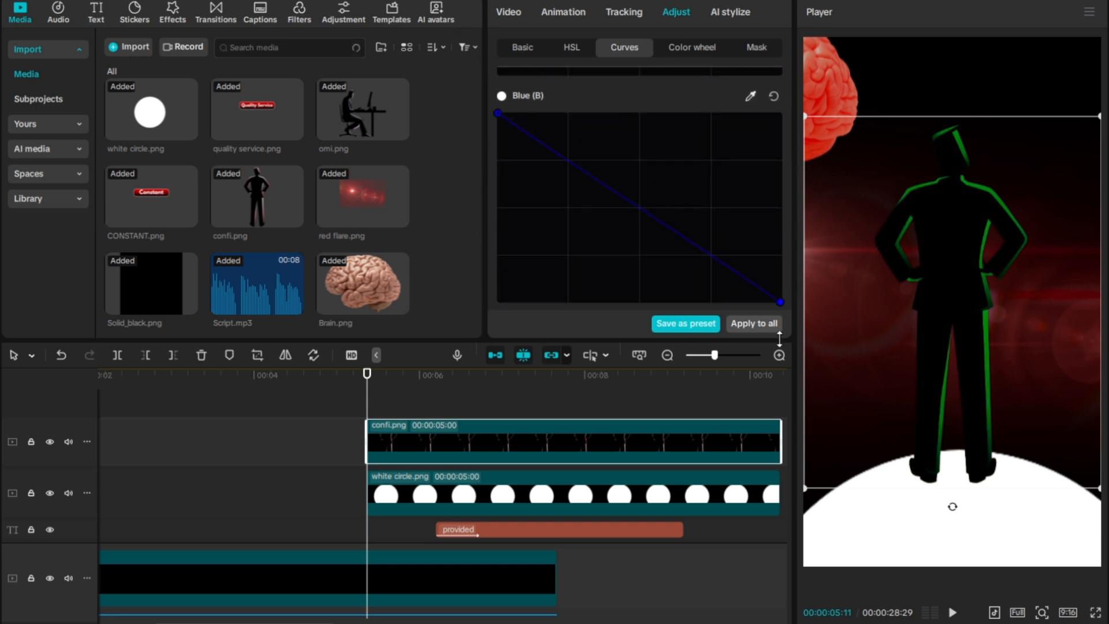
scroll(722, 183, up, 1)
scroll(723, 181, up, 4)
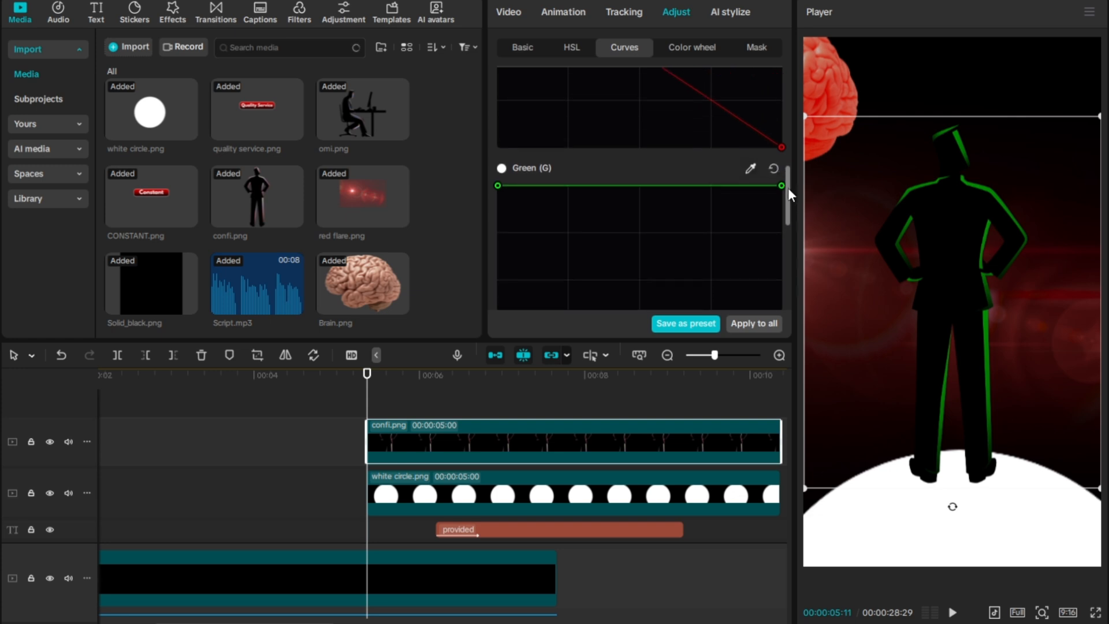
drag(779, 186, 783, 384)
- Raise the white point of the figure's red curve to maximum
scroll(725, 253, up, 3)
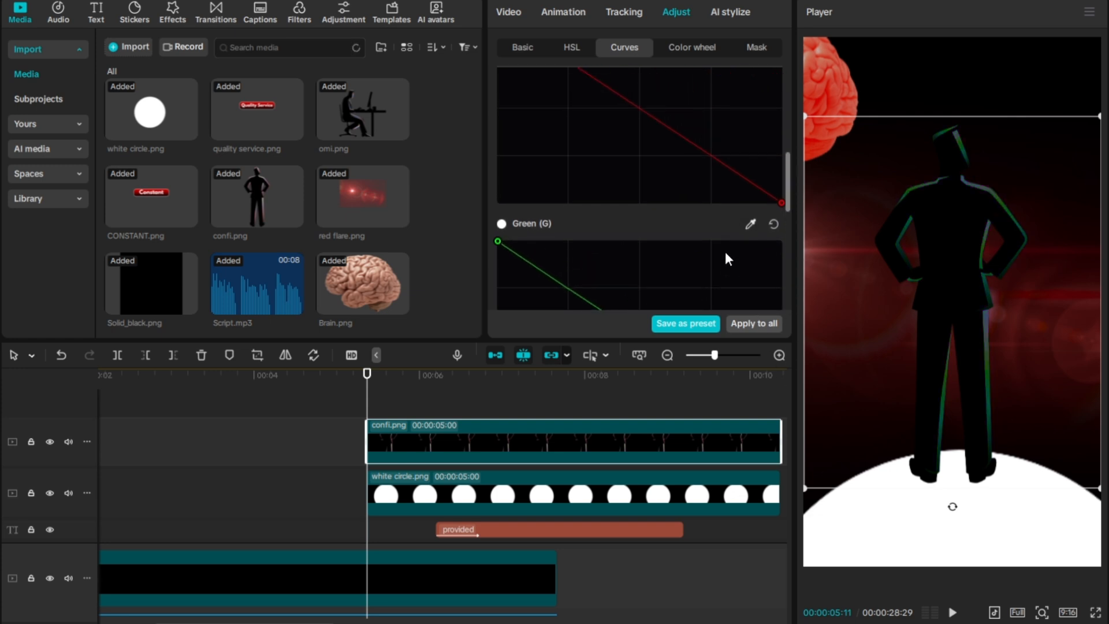
scroll(726, 258, up, 2)
scroll(712, 267, down, 4)
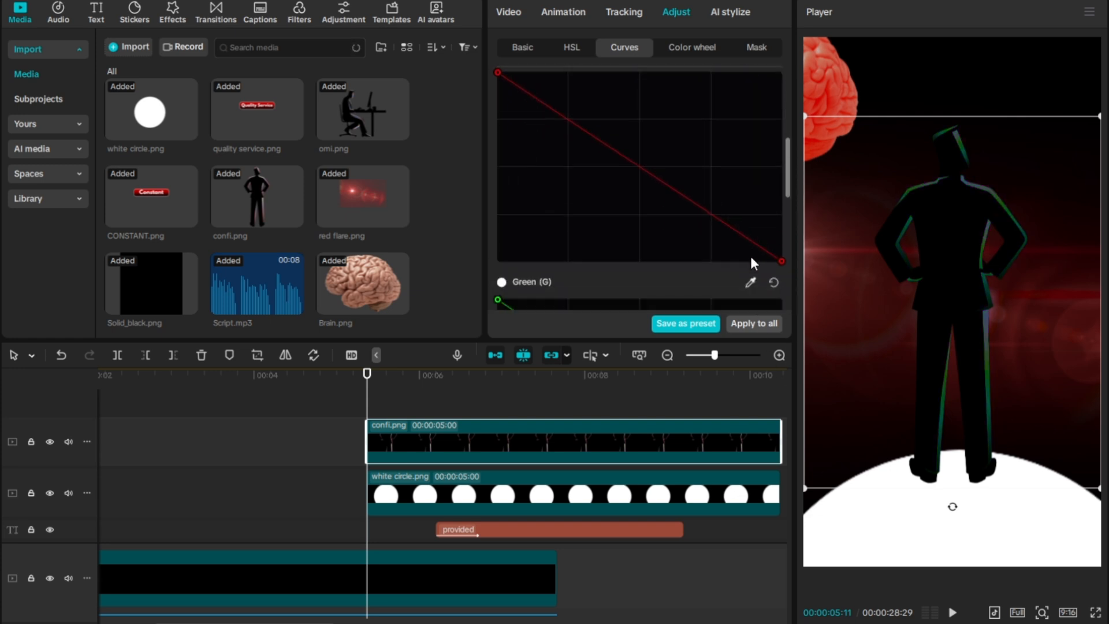
drag(780, 225, 812, 9)
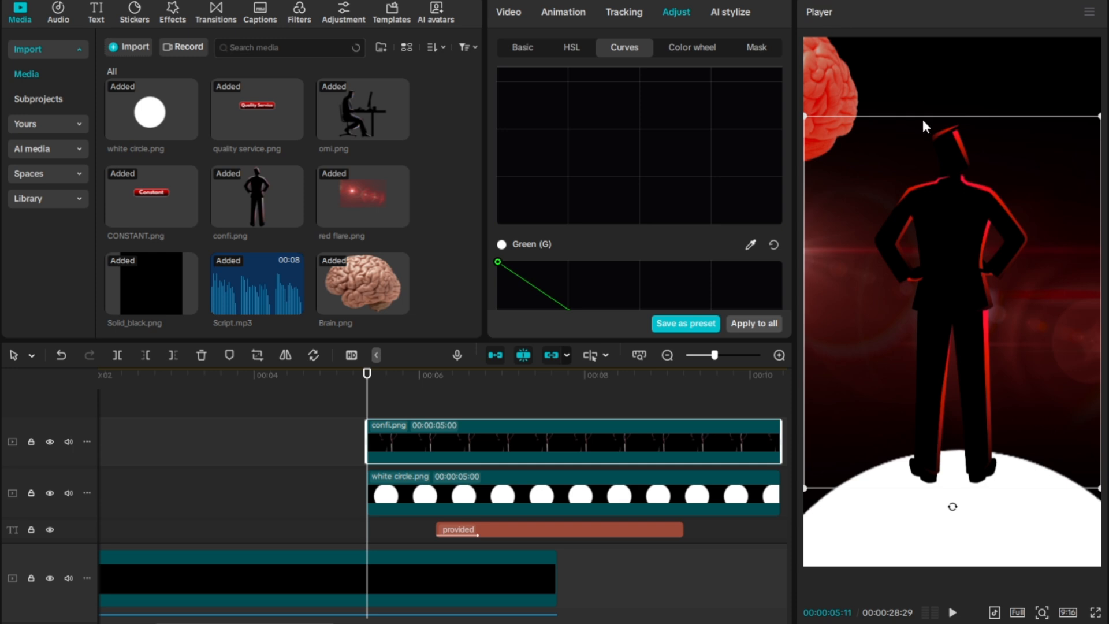
- Move the figure down to the frame's bottom edge at Y -665, enlarge it to 115% and preview the scene
drag(958, 266, 958, 328)
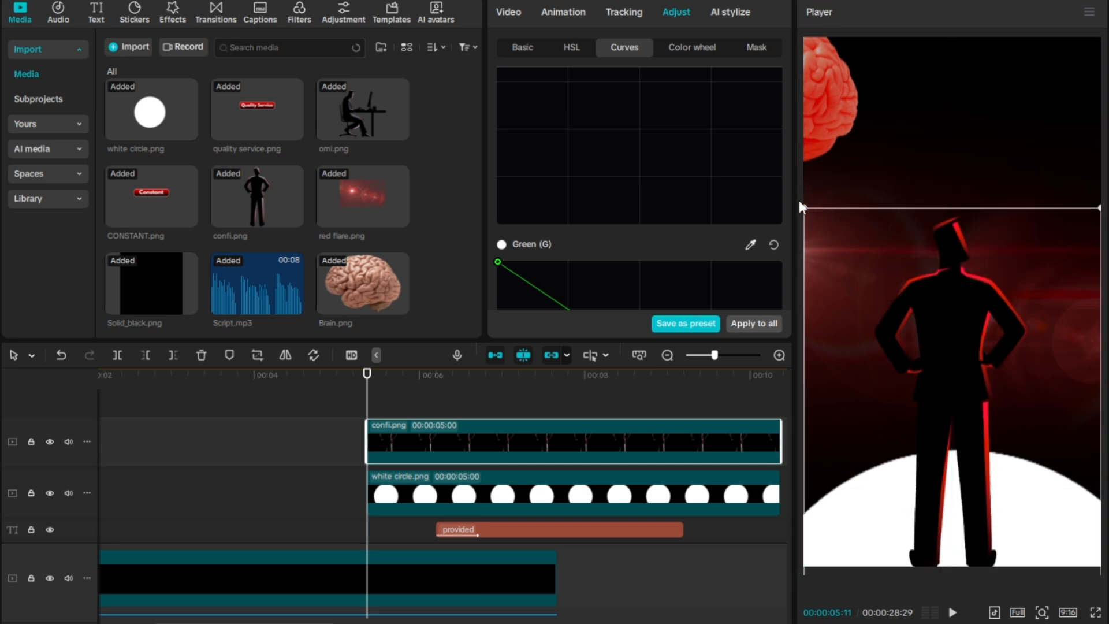
drag(800, 207, 787, 170)
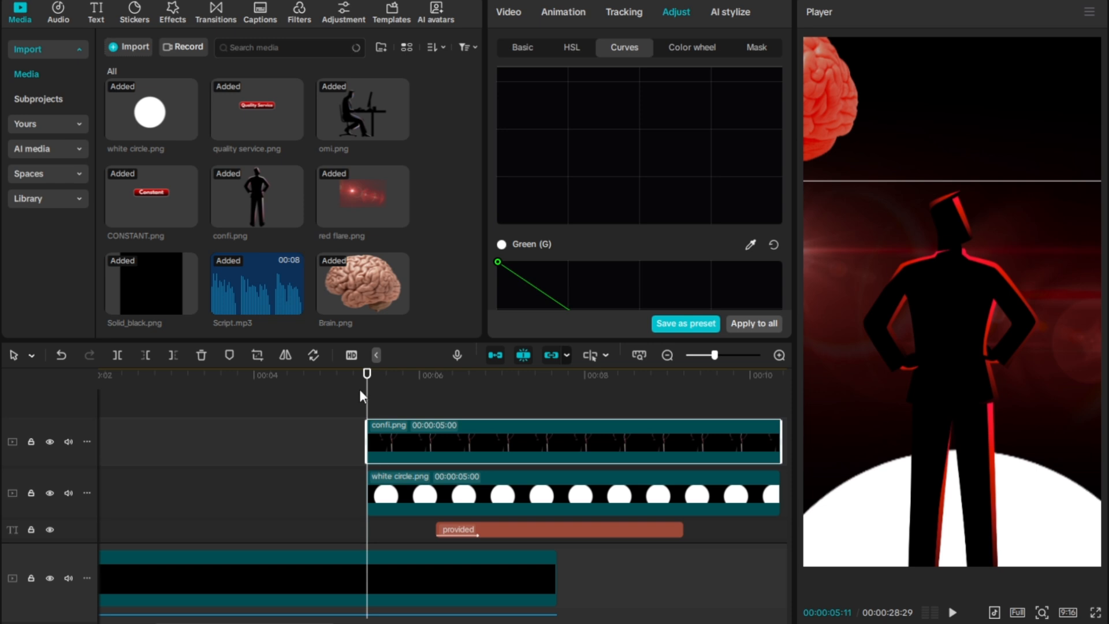
key(space)
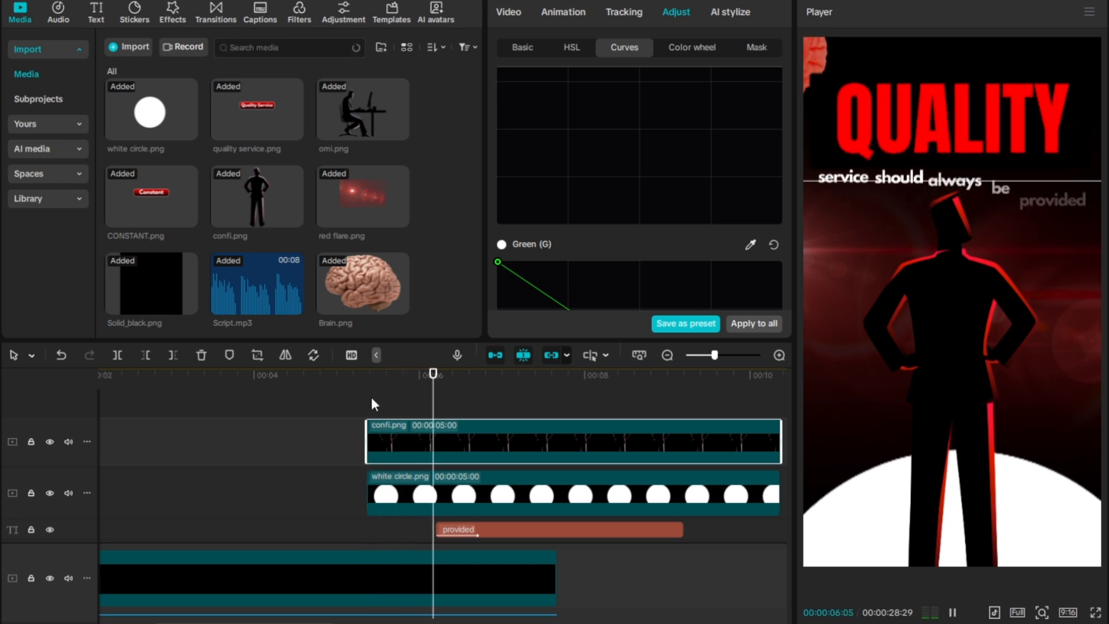
key(space)
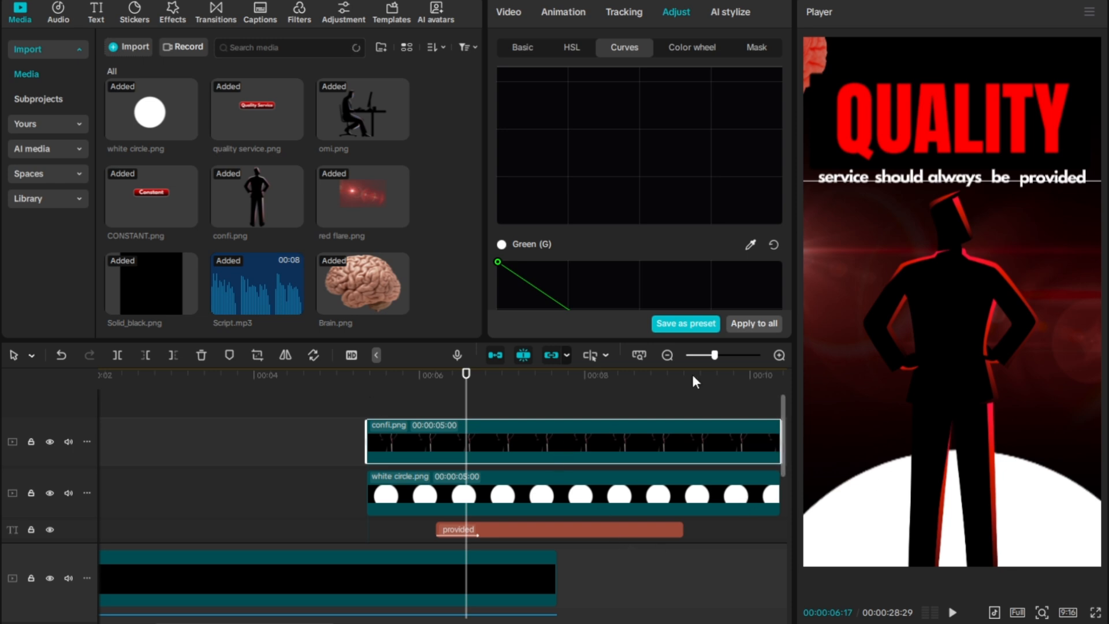
- Set the figure's scale to 109% and its vertical position to Y -598
click(520, 48)
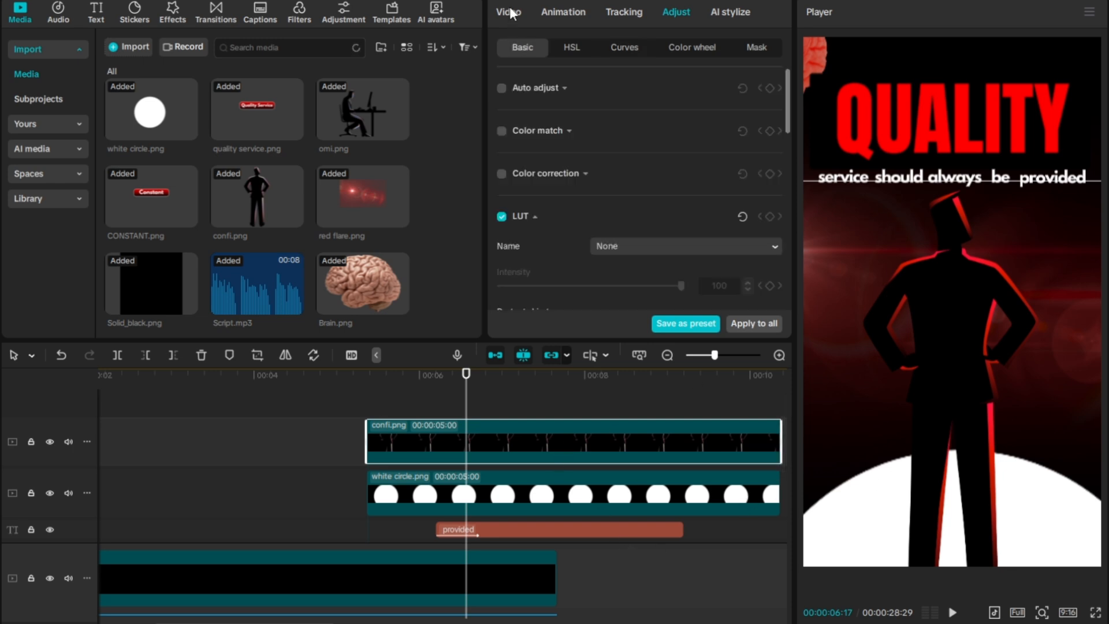
click(508, 11)
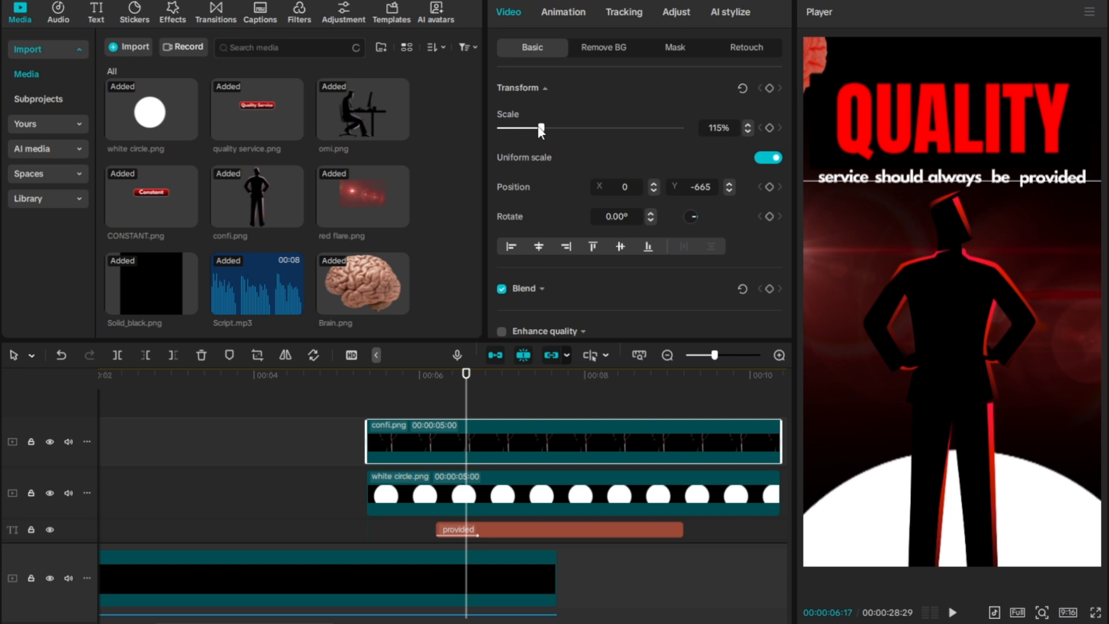
drag(541, 131, 538, 132)
mouse_move(924, 406)
mouse_down()
mouse_move(939, 419)
mouse_move(946, 406)
mouse_up()
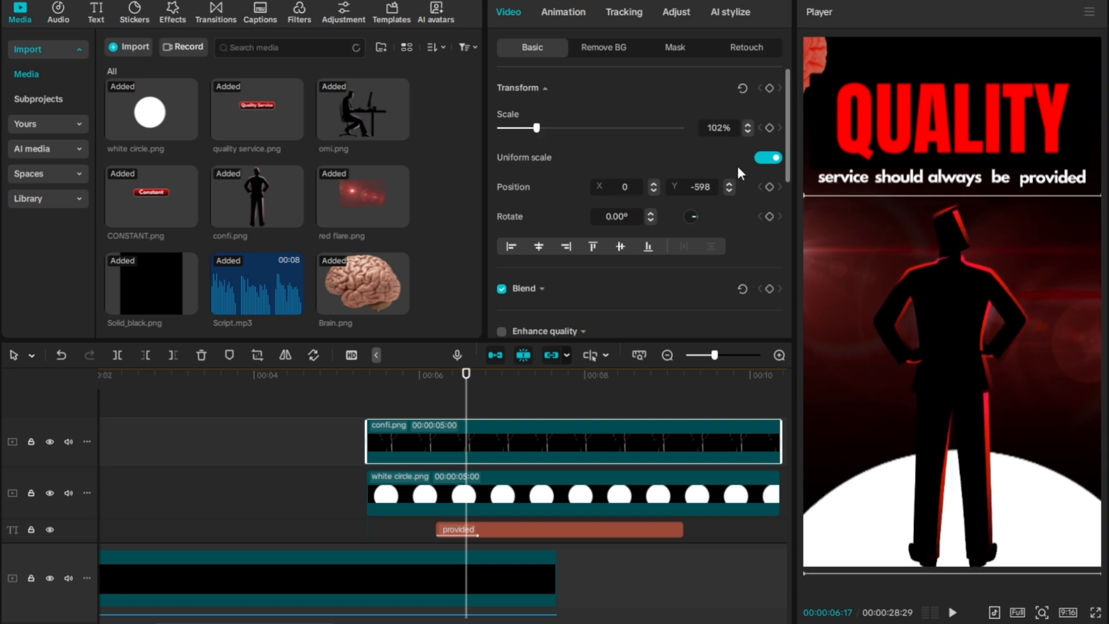
key(BackSpace)
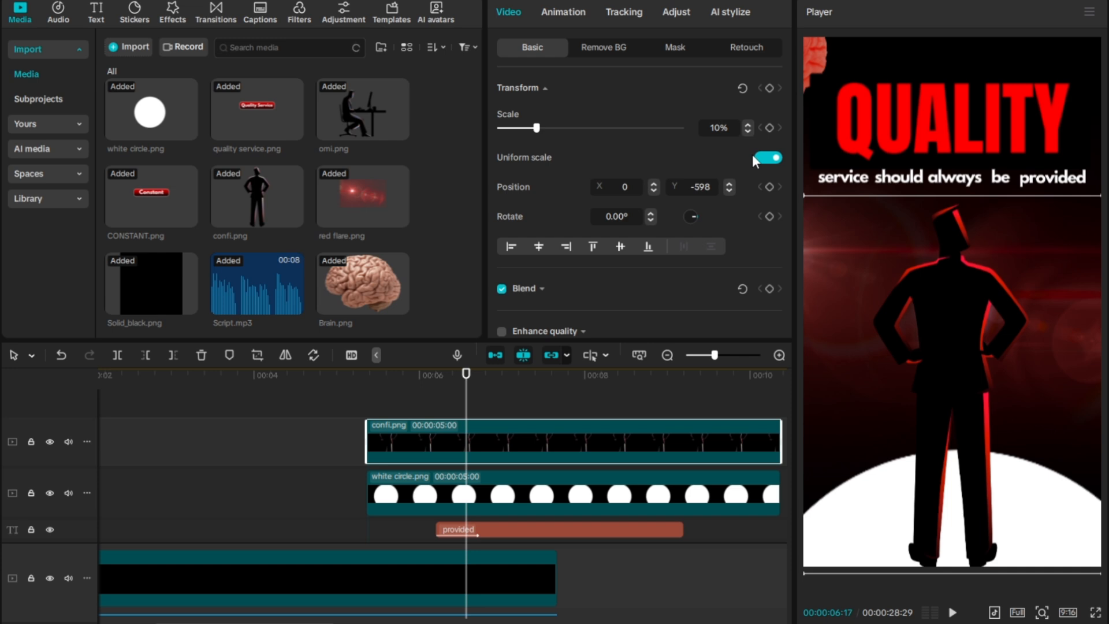
text(6)
key(BackSpace)
text(9)
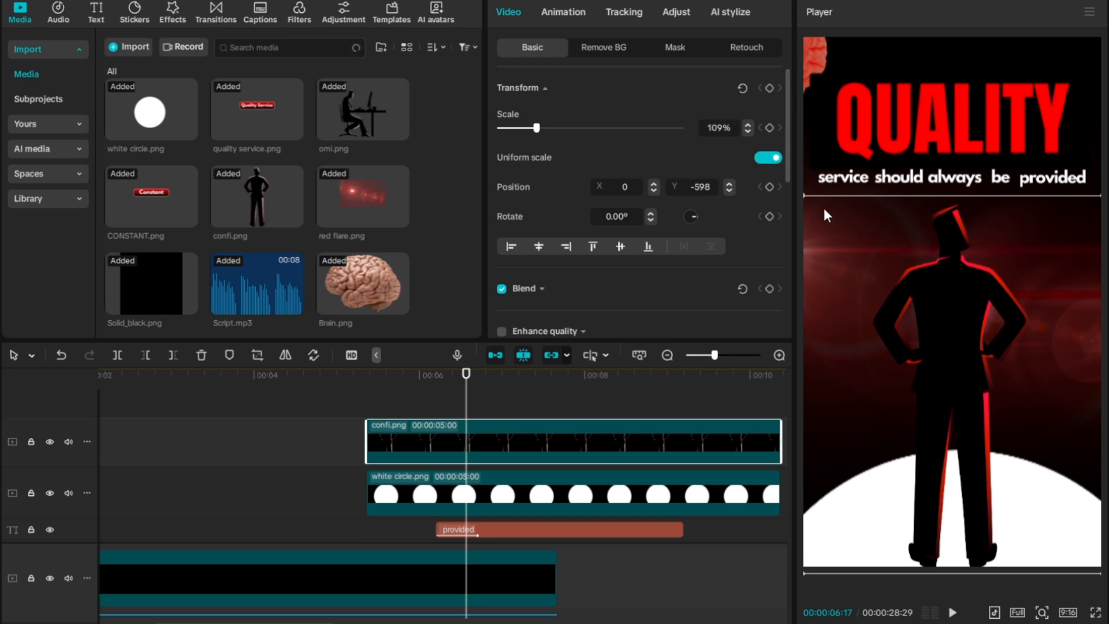
click(801, 192)
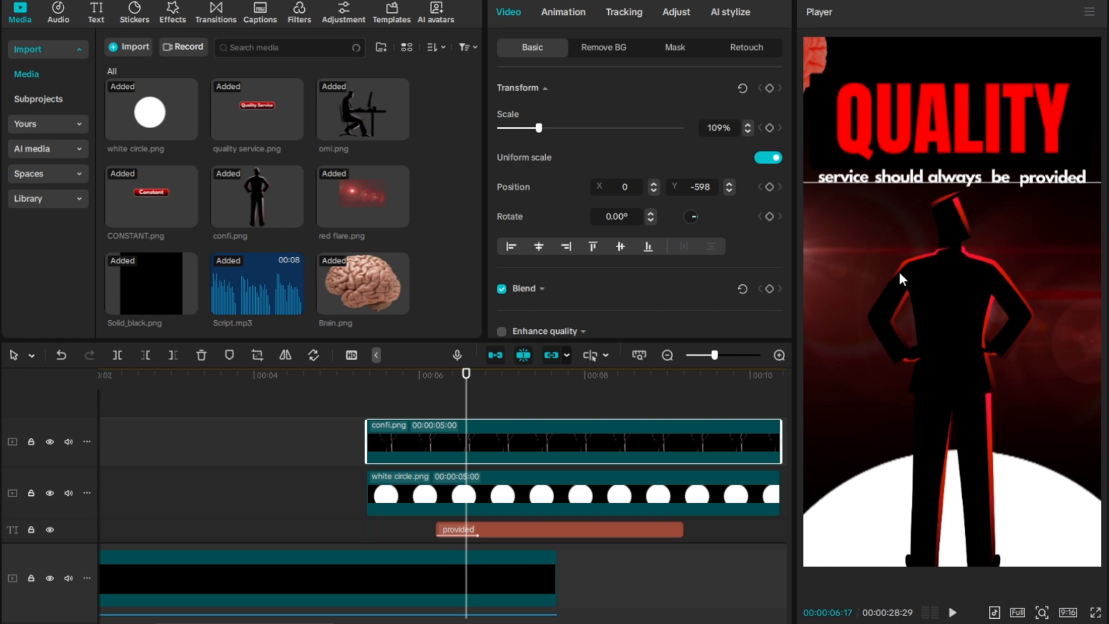
- Combine confi.png, the white circle, the word clips and Compound clip5 into a single compound clip
drag(372, 376, 367, 380)
scroll(502, 462, down, 3)
scroll(501, 462, down, 2)
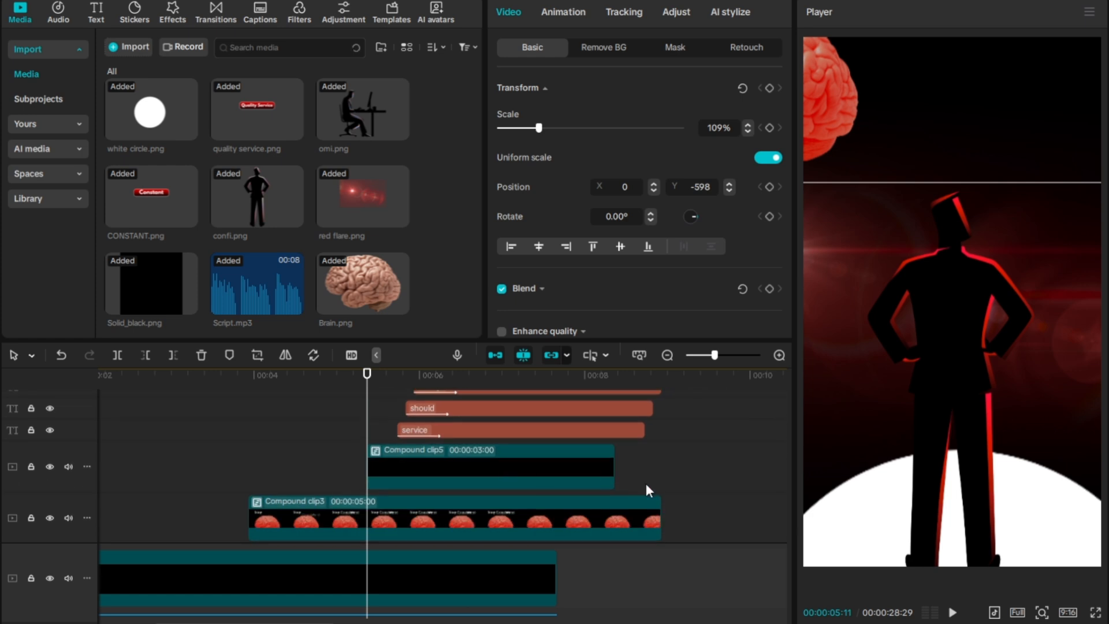
drag(645, 480, 392, 224)
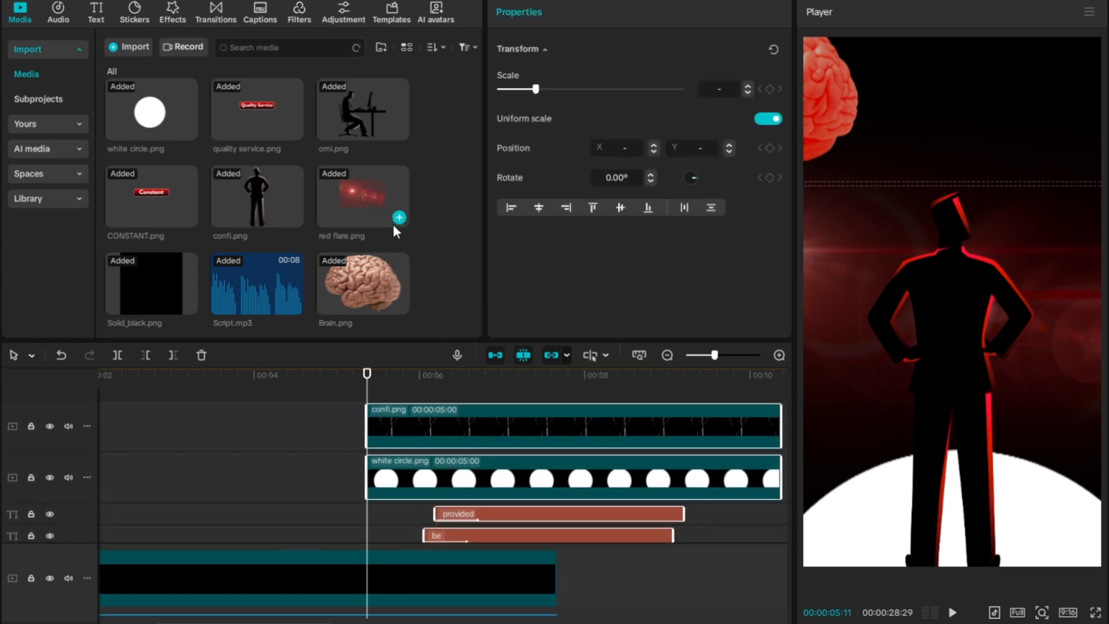
key(alt+g)
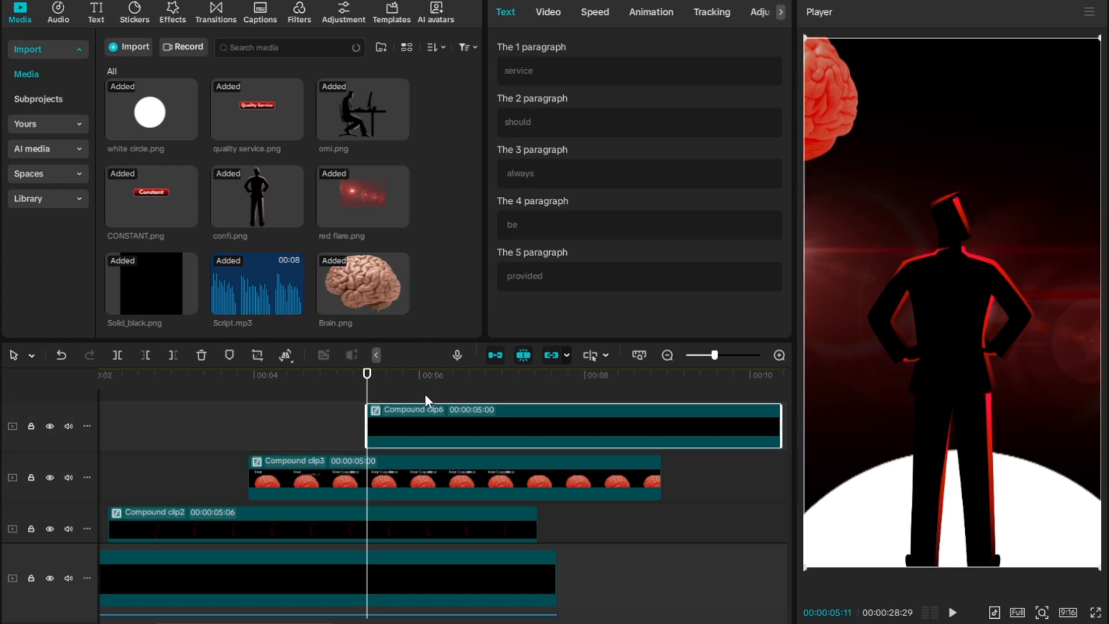
- Play the combined scene and place the playhead at 00:00:07:12, near the end of the voice-over
key(space)
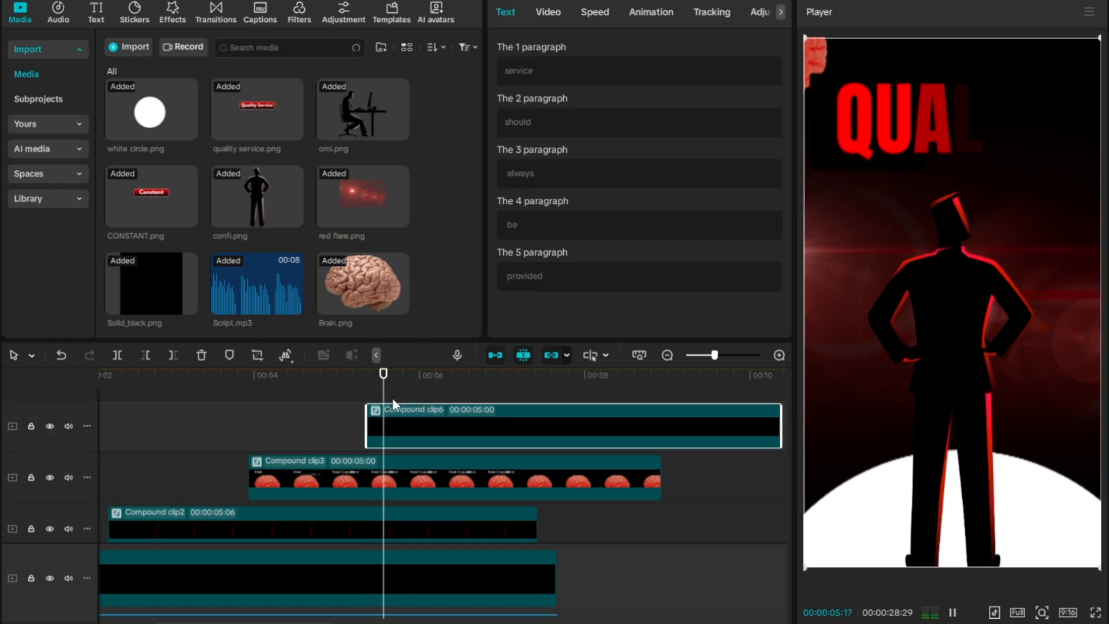
scroll(564, 578, down, 5)
click(556, 459)
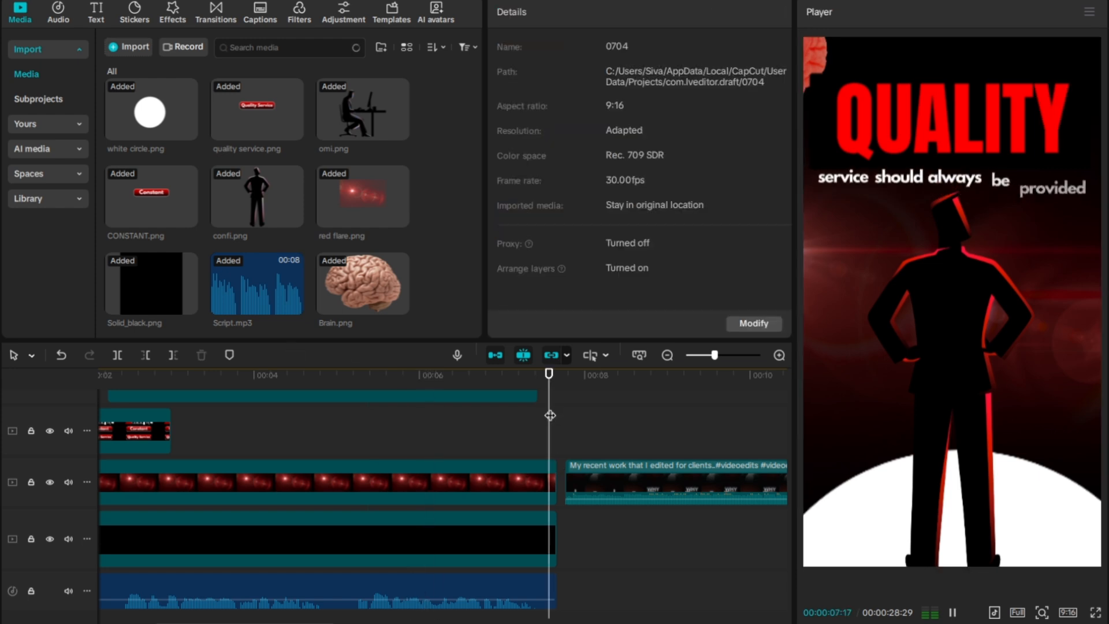
click(537, 427)
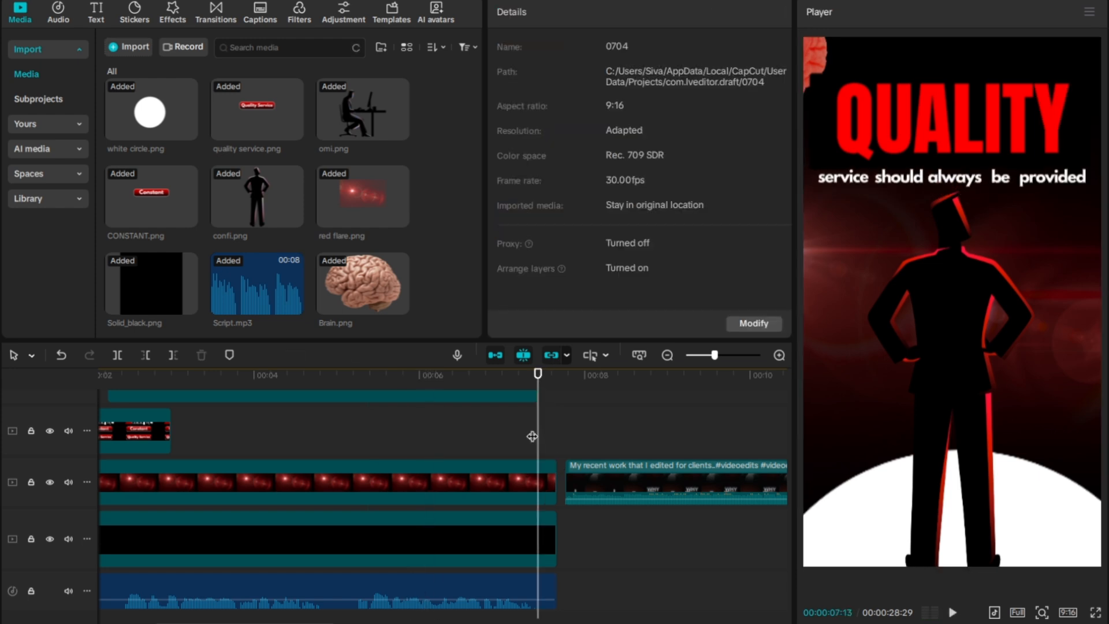
click(532, 436)
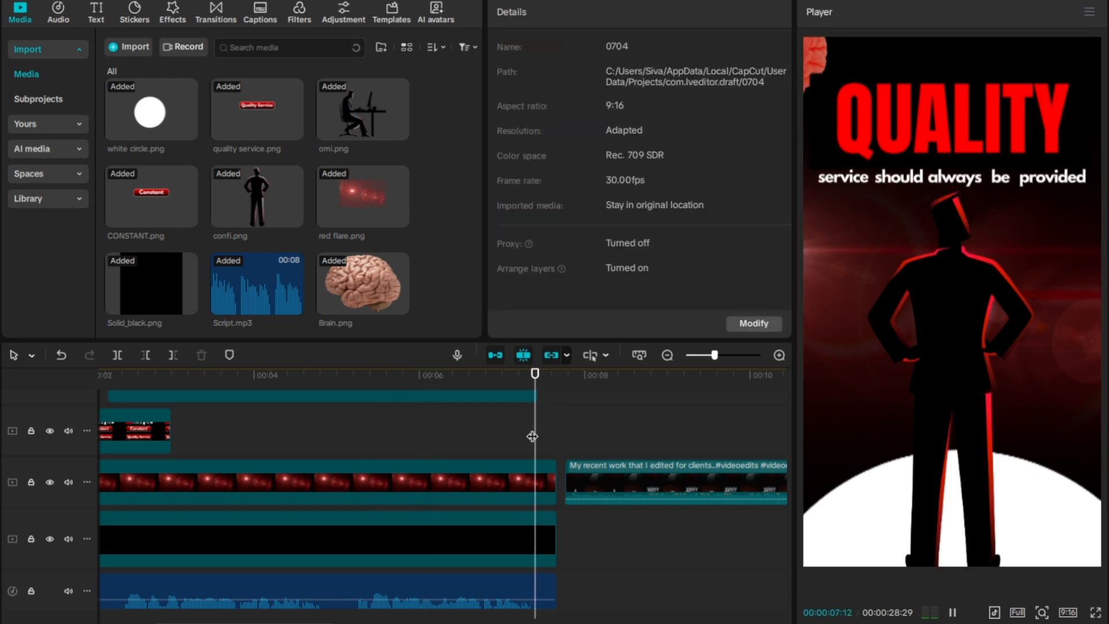
click(557, 615)
scroll(546, 583, down, 1)
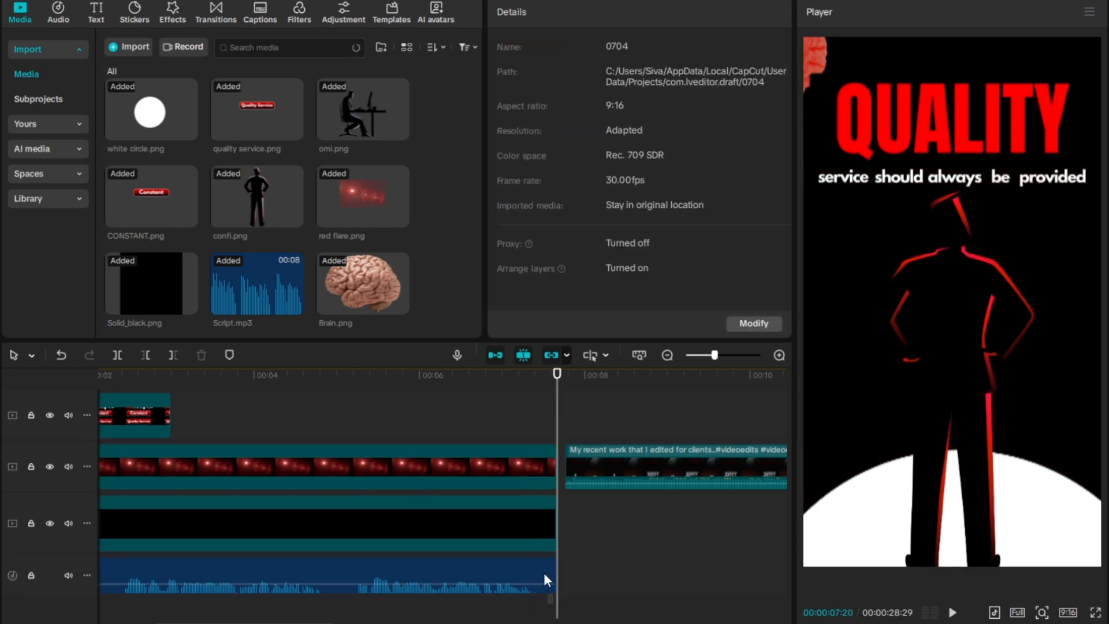
click(535, 608)
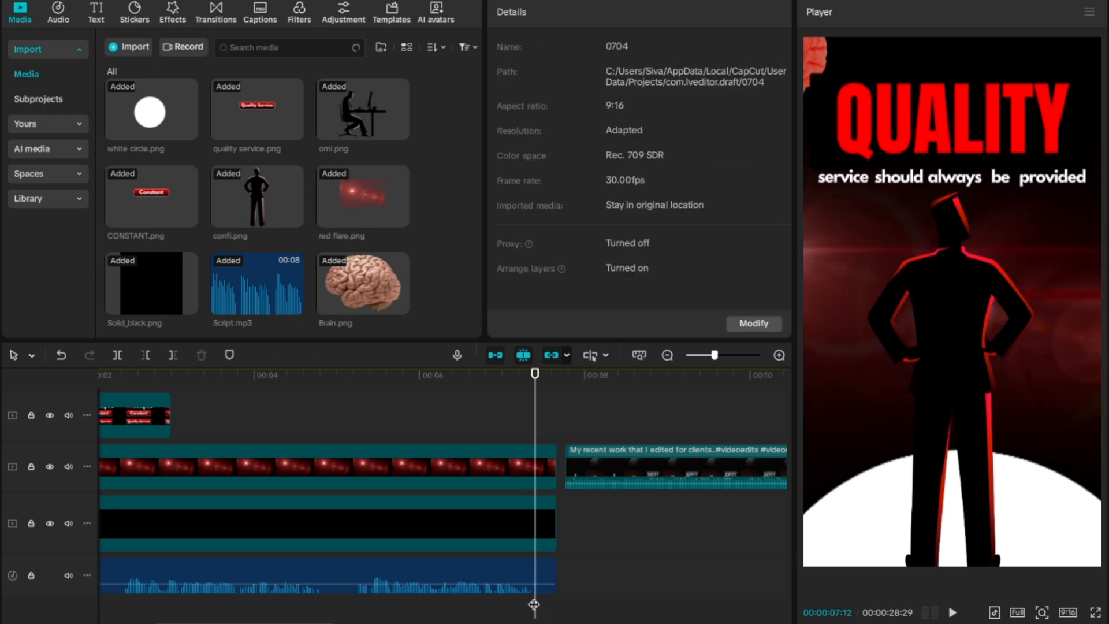
- Trim the ends of the voice-over, solid black and red flare clips at 00:00:07:12
click(539, 577)
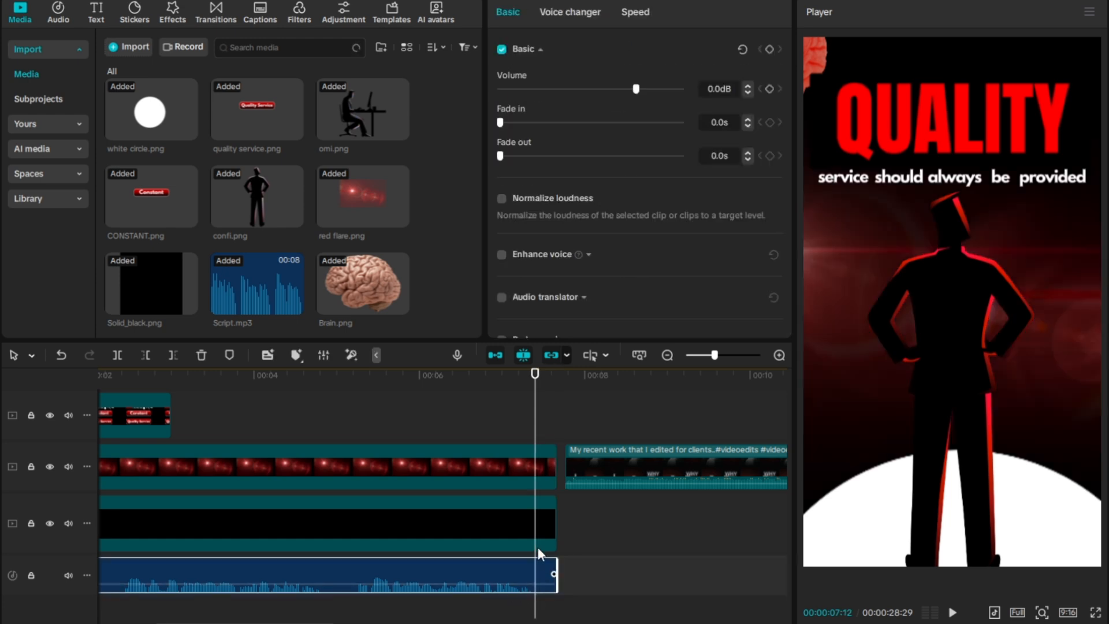
key(w)
click(532, 530)
key(w)
click(532, 477)
key(w)
- Trim the ends of Compound clip2, Compound clip3 and Compound clip6 at 00:00:07:12
scroll(532, 477, up, 3)
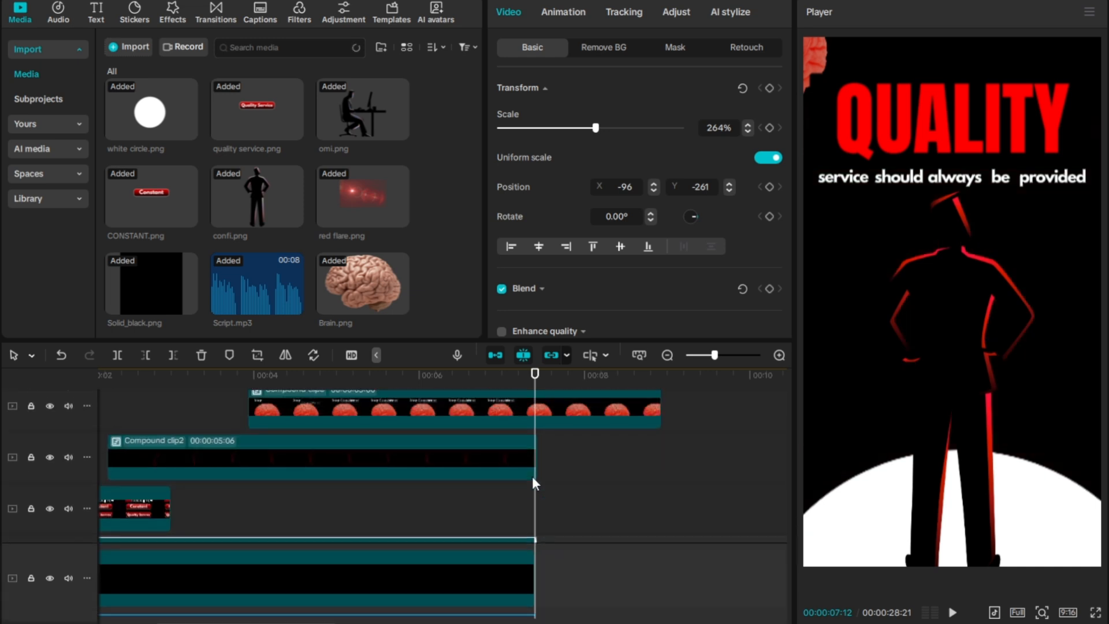
click(534, 455)
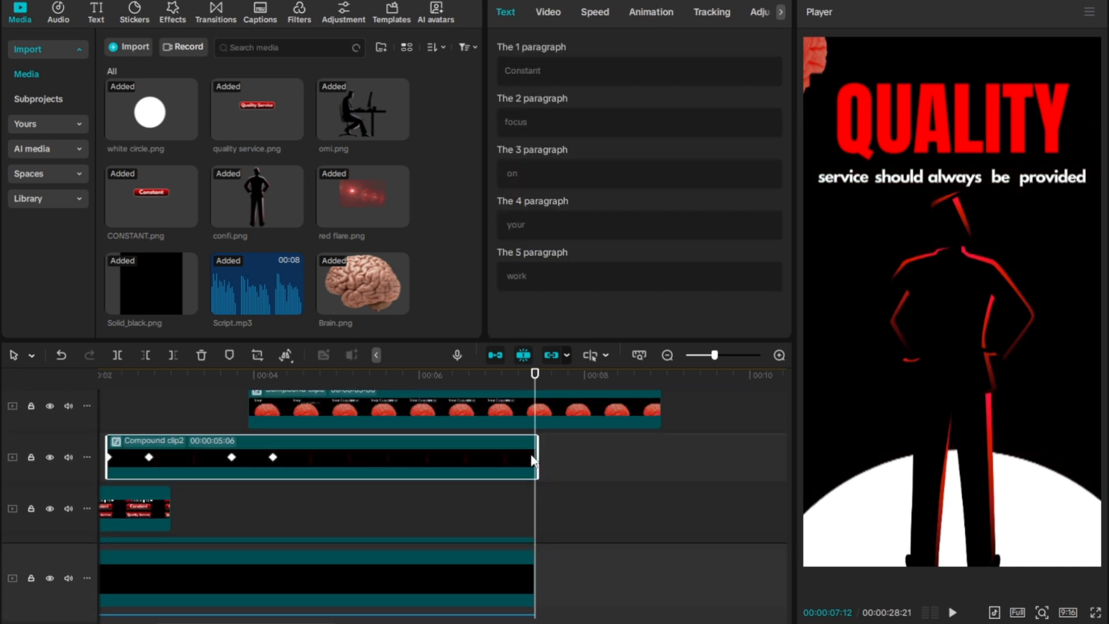
click(536, 408)
scroll(542, 425, up, 2)
double_click(541, 429)
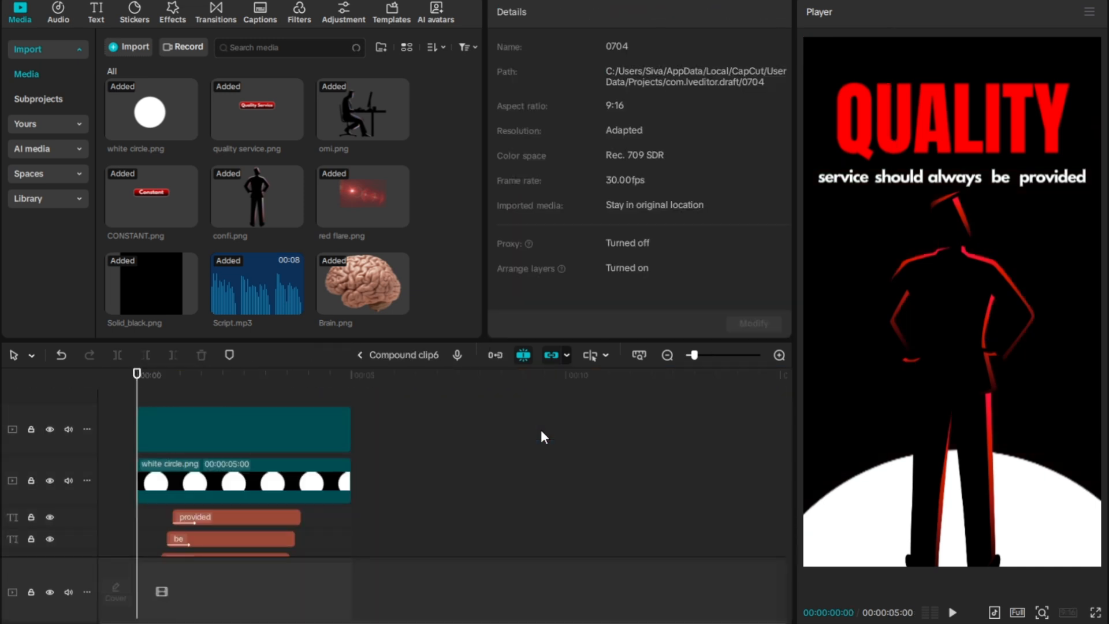
click(359, 355)
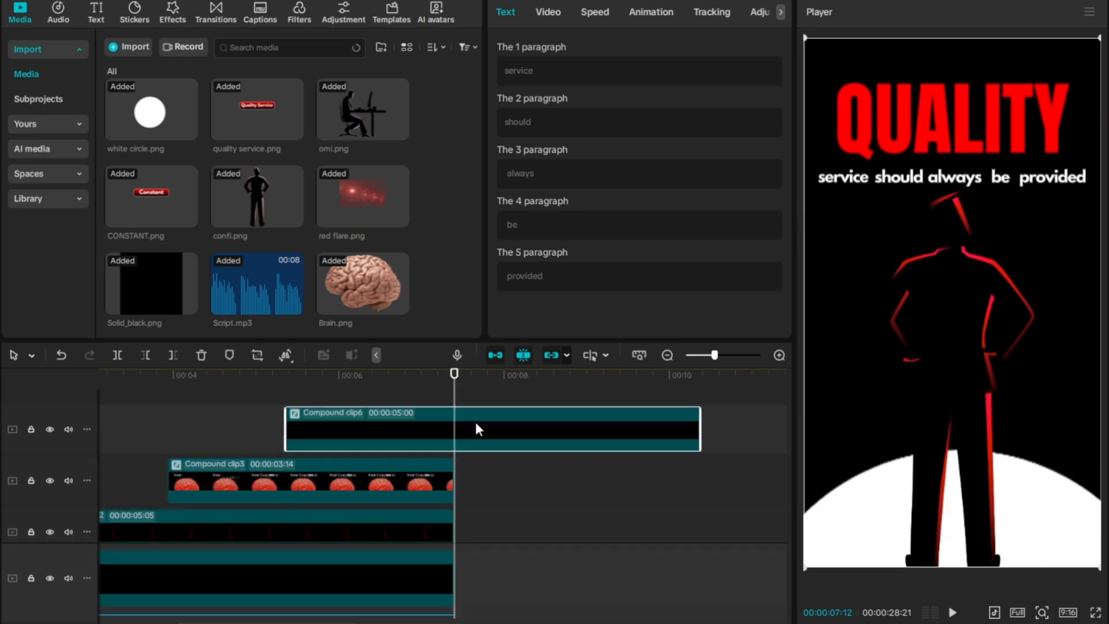
key(w)
- Move Compound clip6 earlier to start at 00:00:05:06, aligned with Compound clip3's keyframe, and extend its end to match the clips below
click(274, 394)
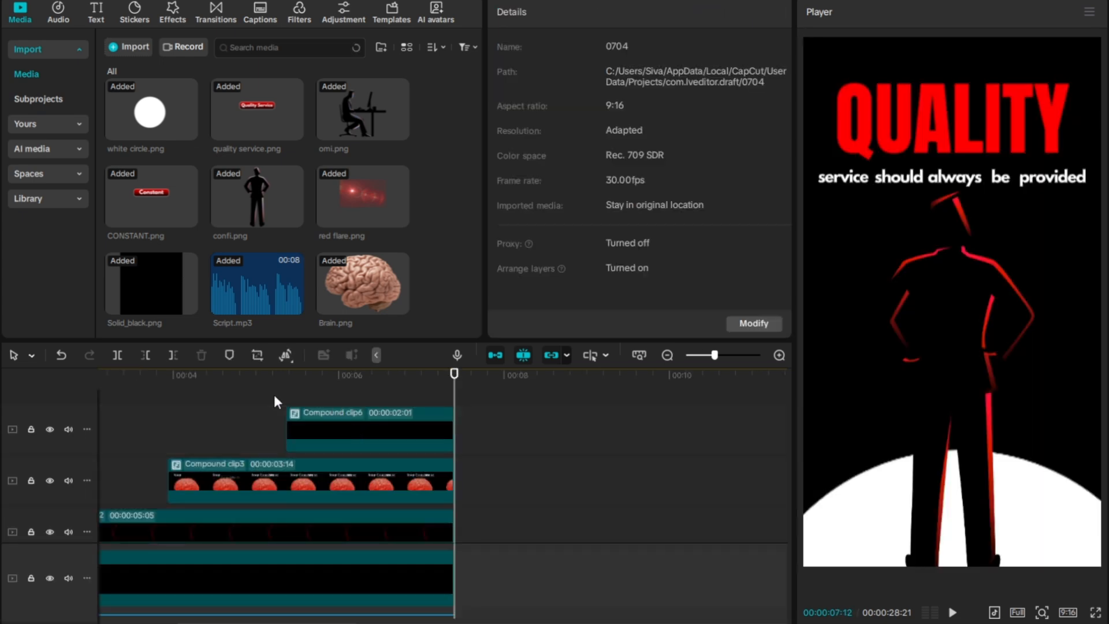
double_click(286, 473)
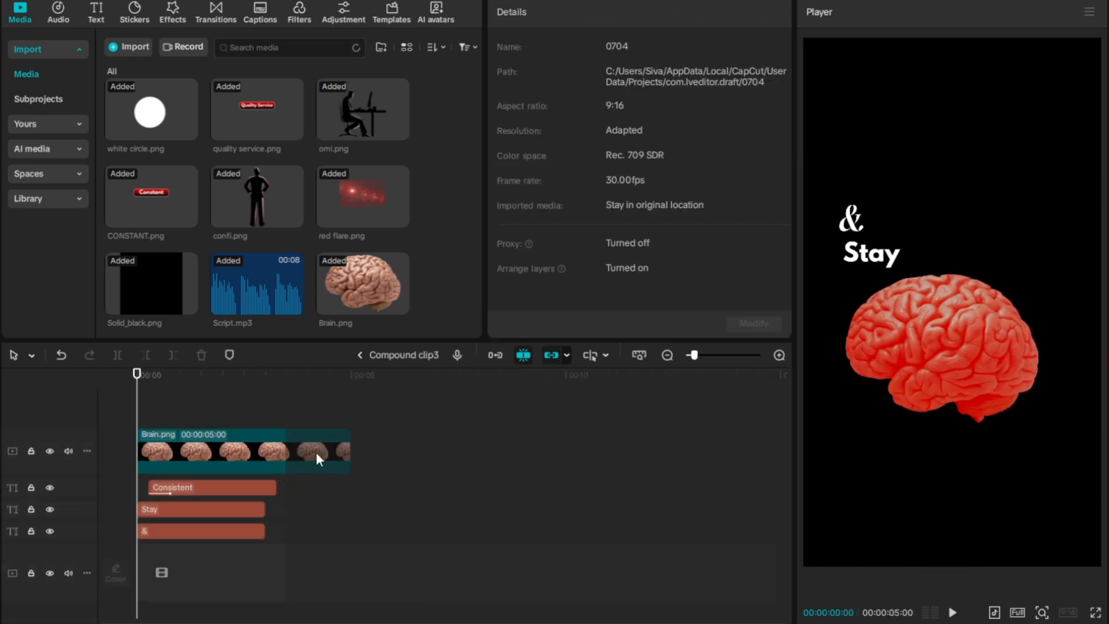
click(360, 350)
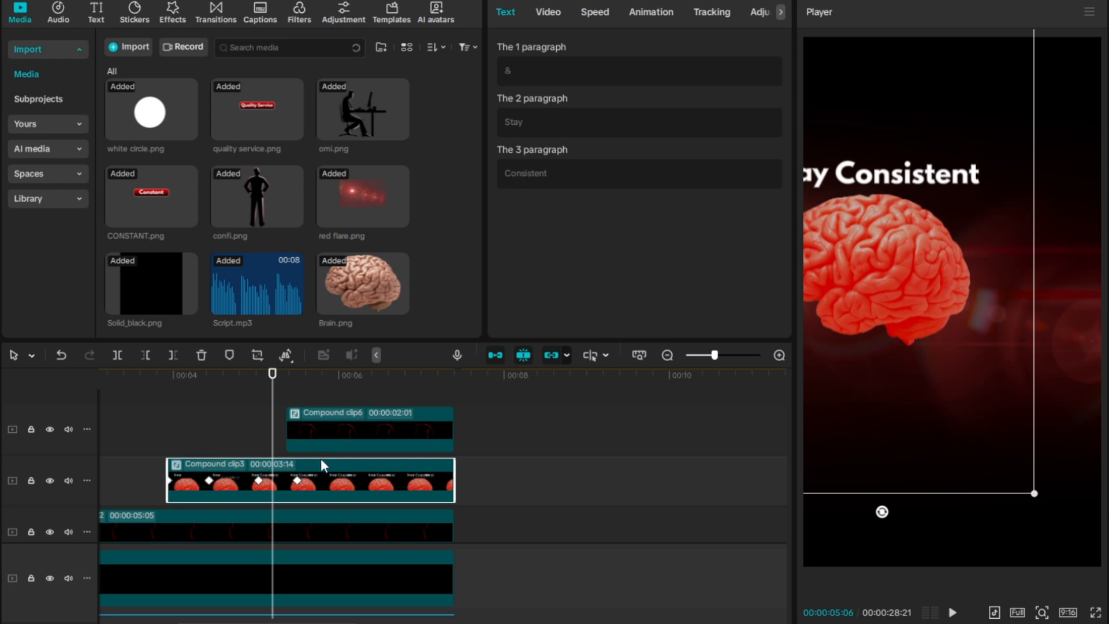
drag(271, 404, 280, 398)
drag(337, 419, 330, 422)
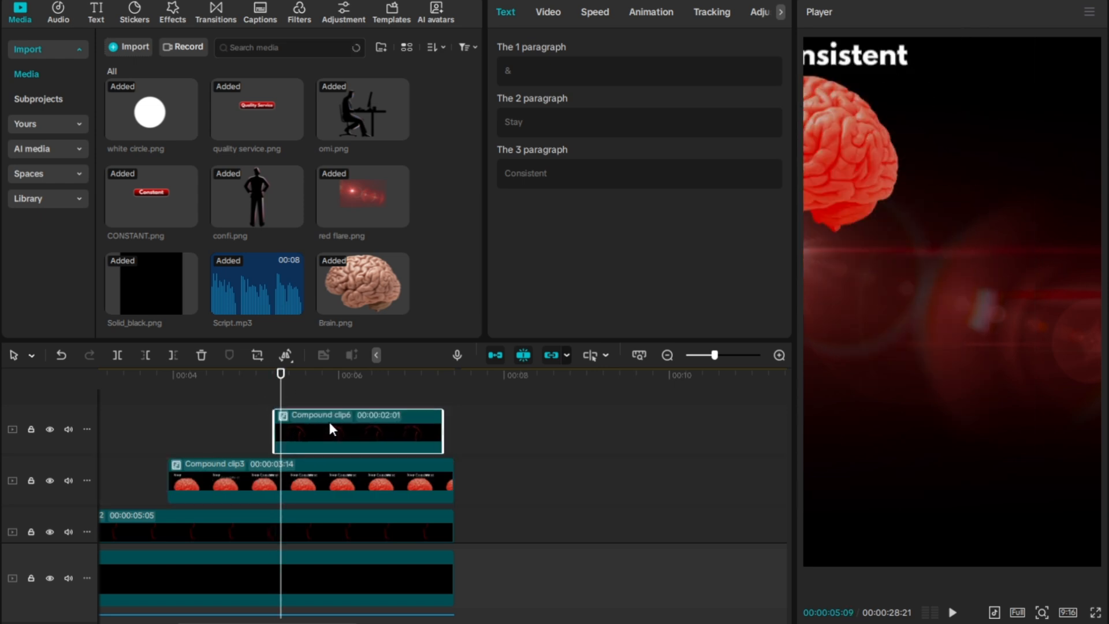
drag(441, 430, 455, 430)
click(445, 390)
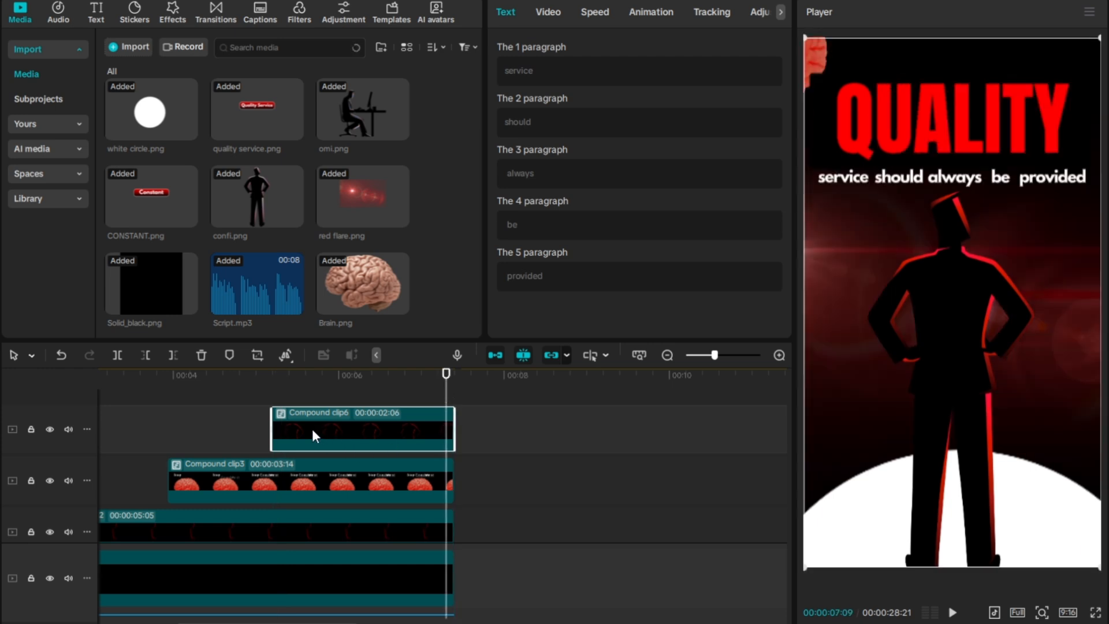
- Add Transform keyframes to Compound clip6 at 00:00:05:06 and 00:00:05:21
click(275, 398)
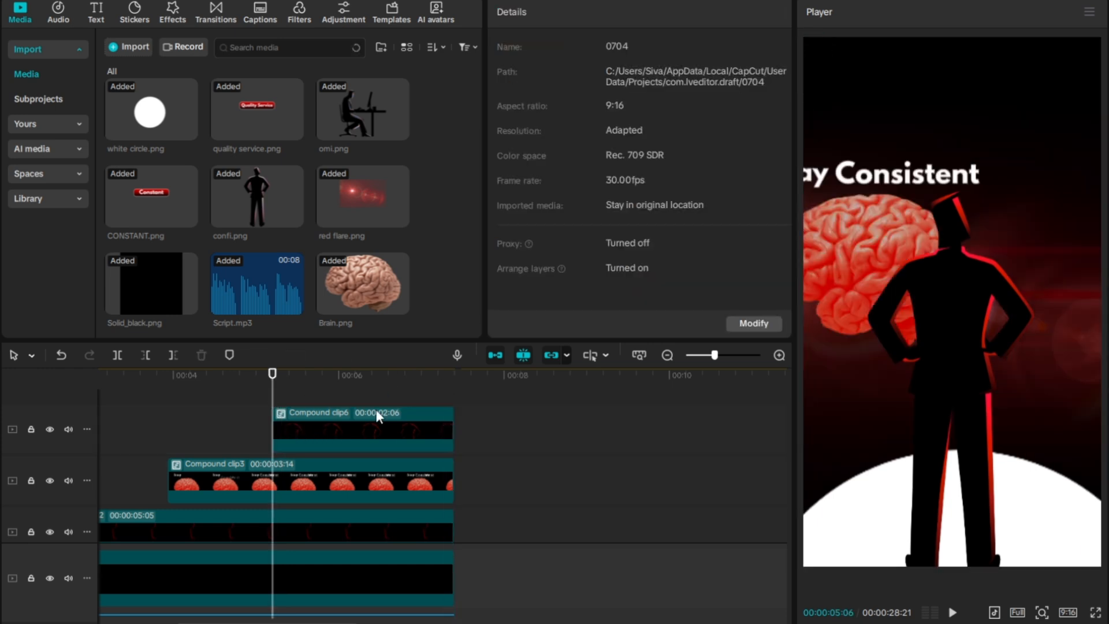
click(358, 440)
click(548, 12)
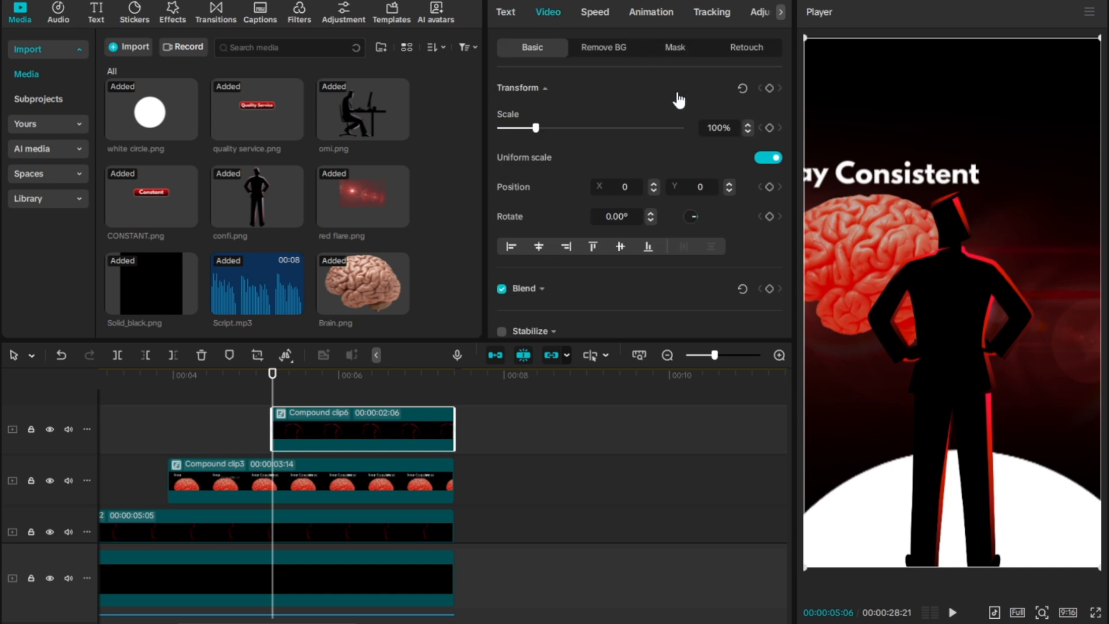
click(769, 88)
key(space)
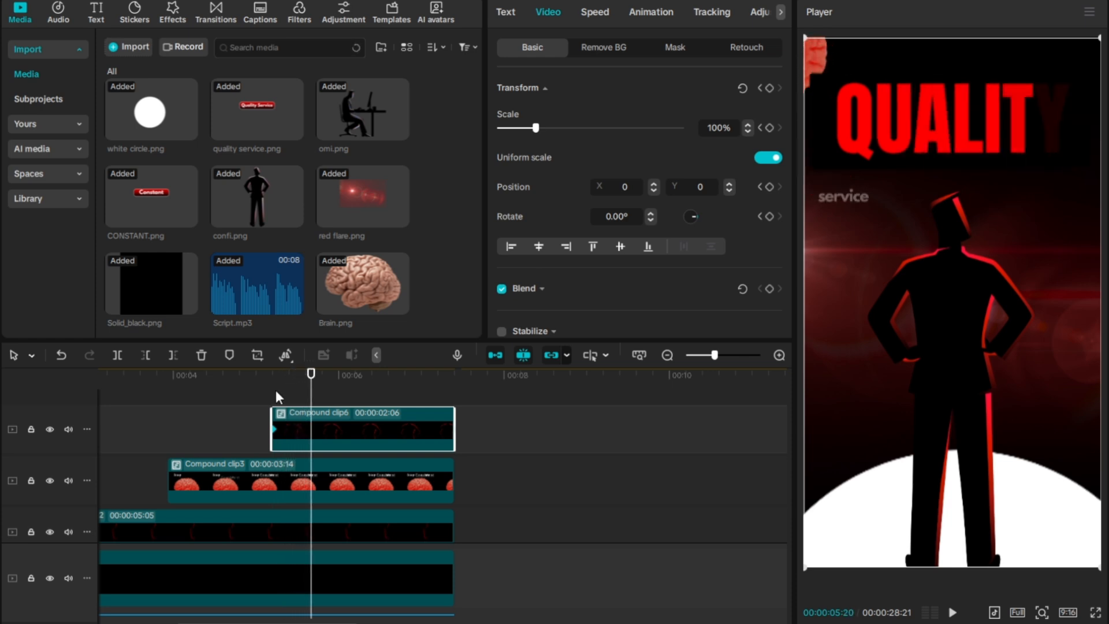
click(770, 88)
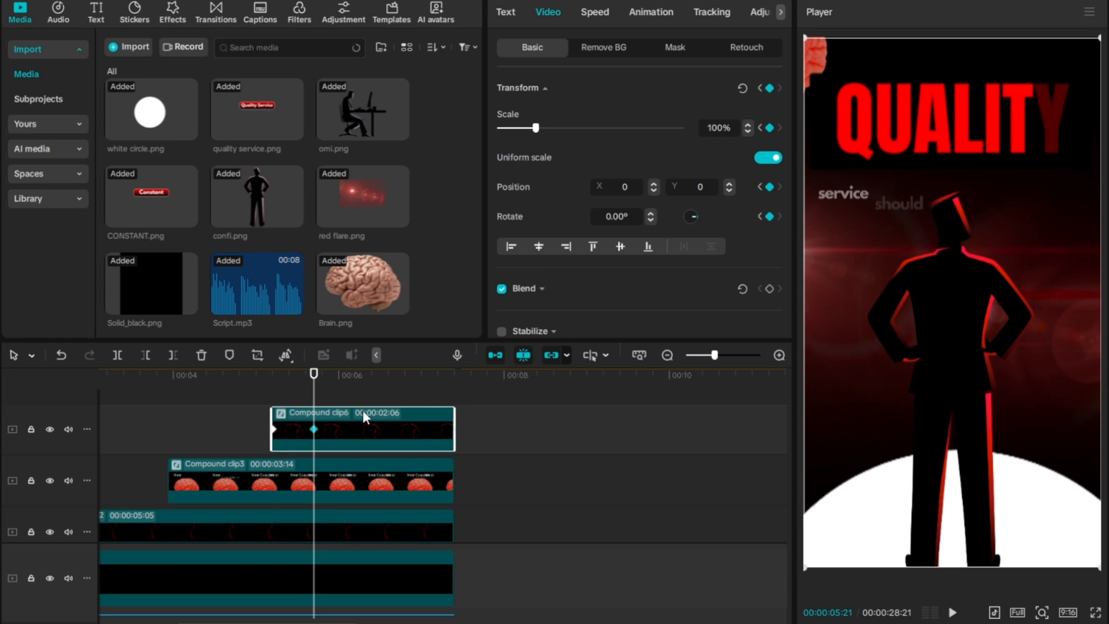
- At Compound clip6's first keyframe, move the scene out of frame to about X 1796, Y -1503, and preview the slide-in
click(272, 428)
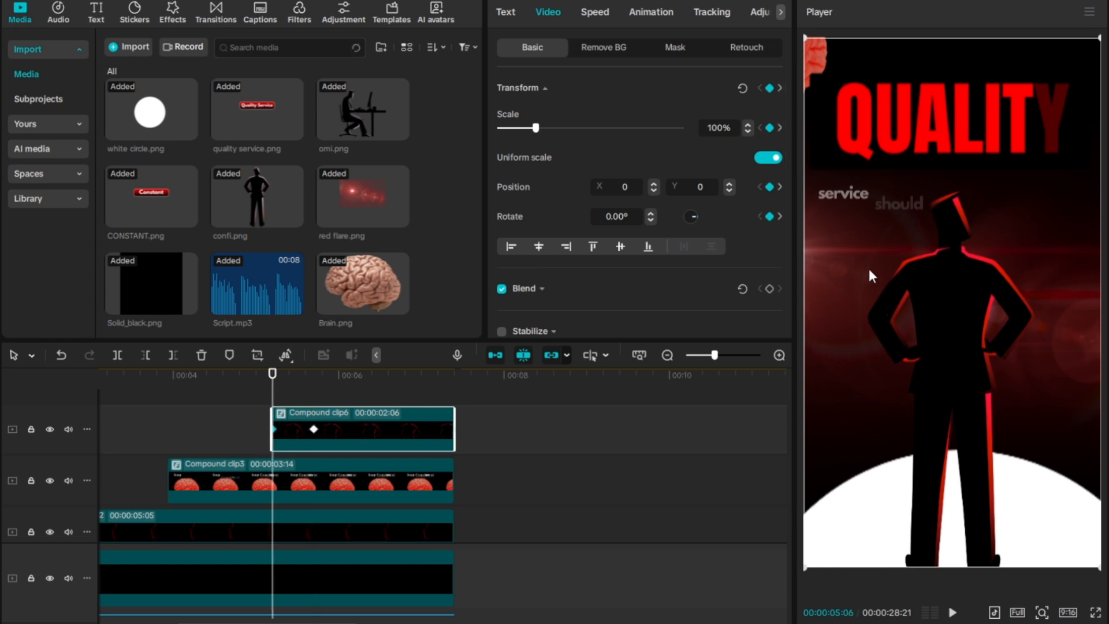
drag(869, 268, 1087, 445)
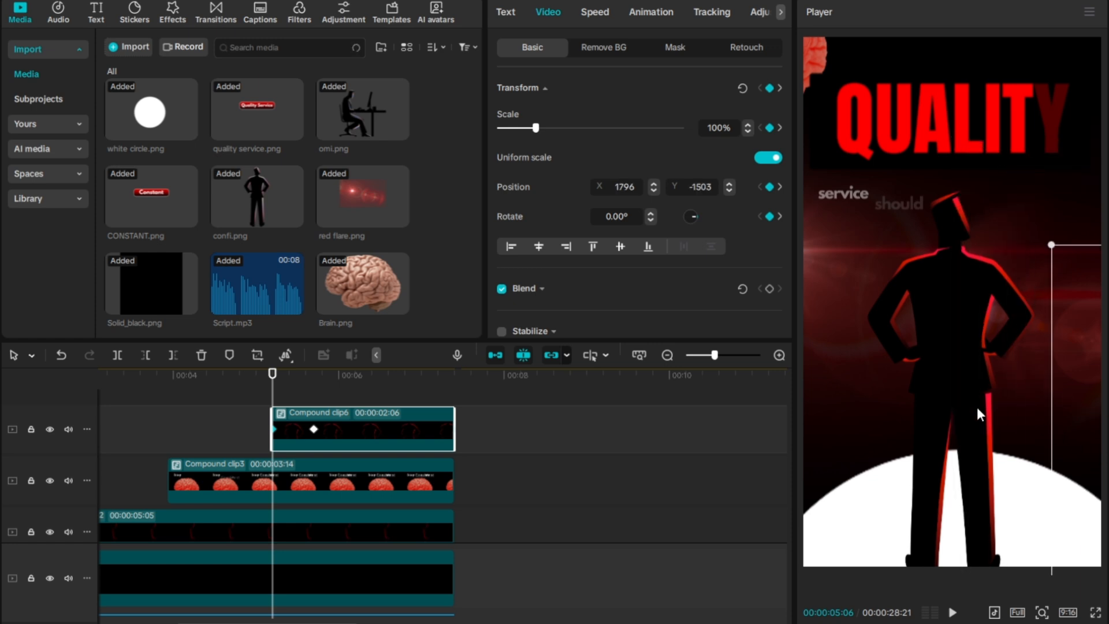
mouse_move(273, 396)
mouse_down()
mouse_move(282, 395)
mouse_move(273, 396)
mouse_up()
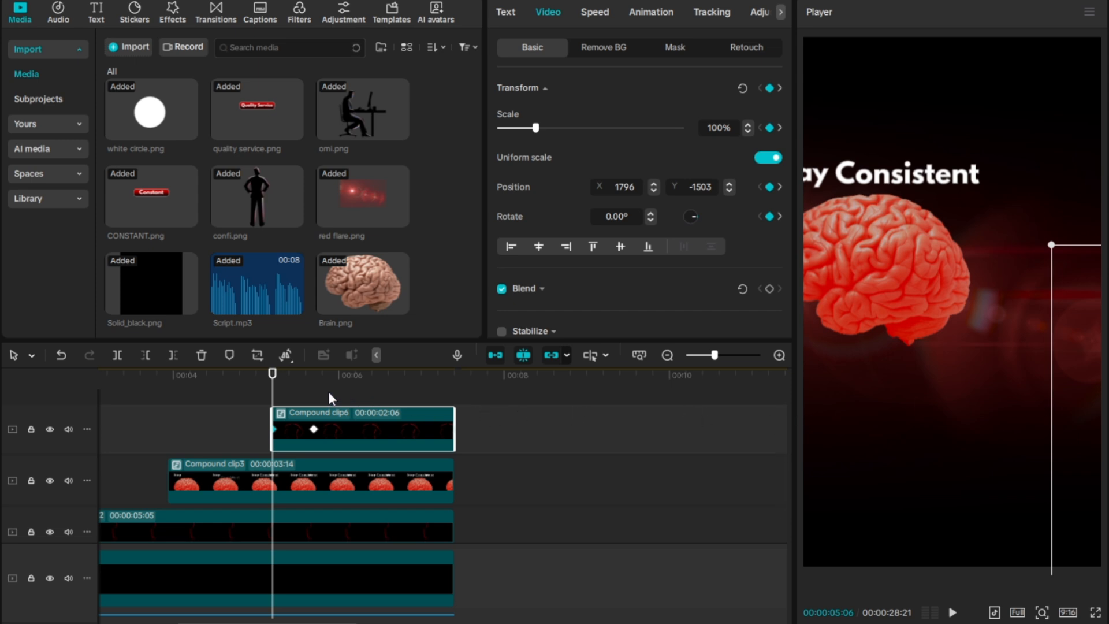
key(space)
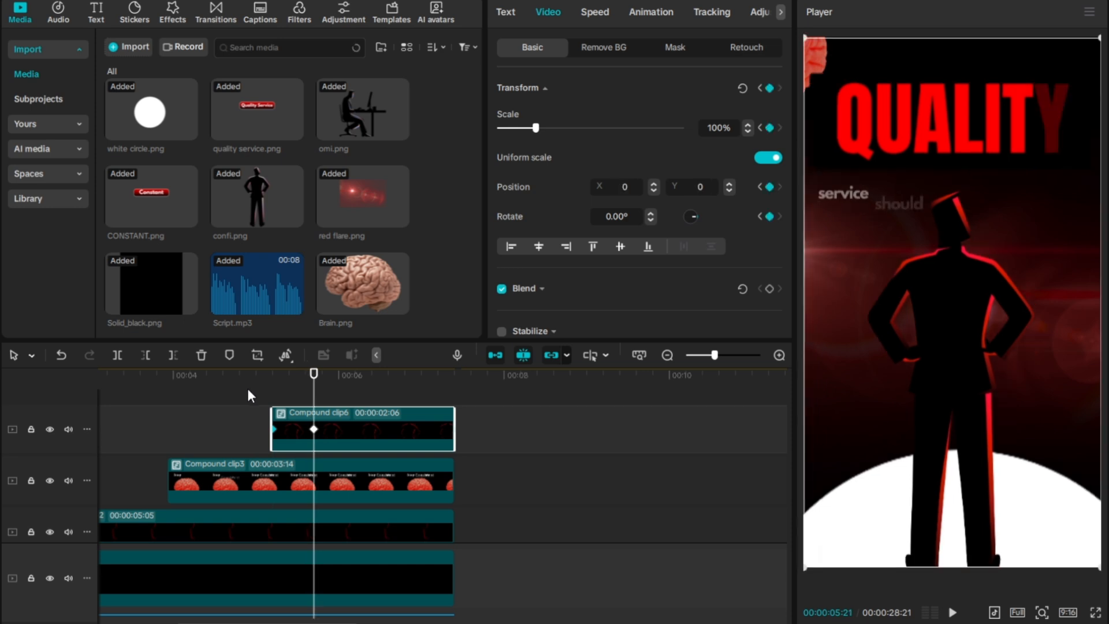
- Inside Compound clip6, shift Compound clip5 to start together with the "service" text, play the result and return to the main timeline
double_click(341, 428)
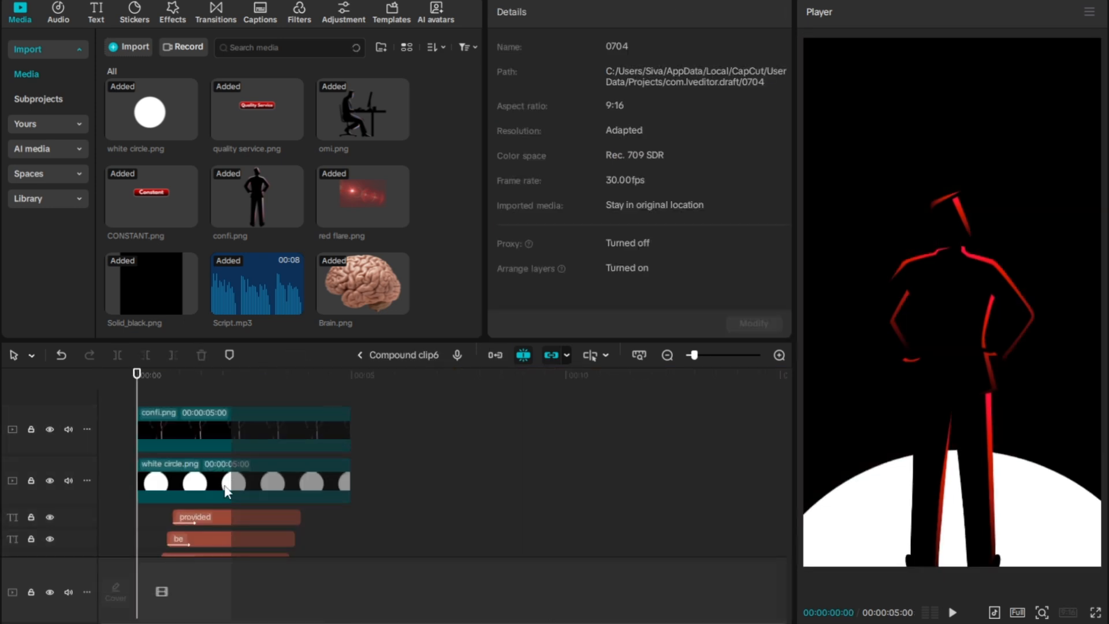
scroll(226, 491, down, 3)
mouse_move(182, 521)
mouse_down()
mouse_move(198, 520)
mouse_move(189, 511)
mouse_up()
click(152, 480)
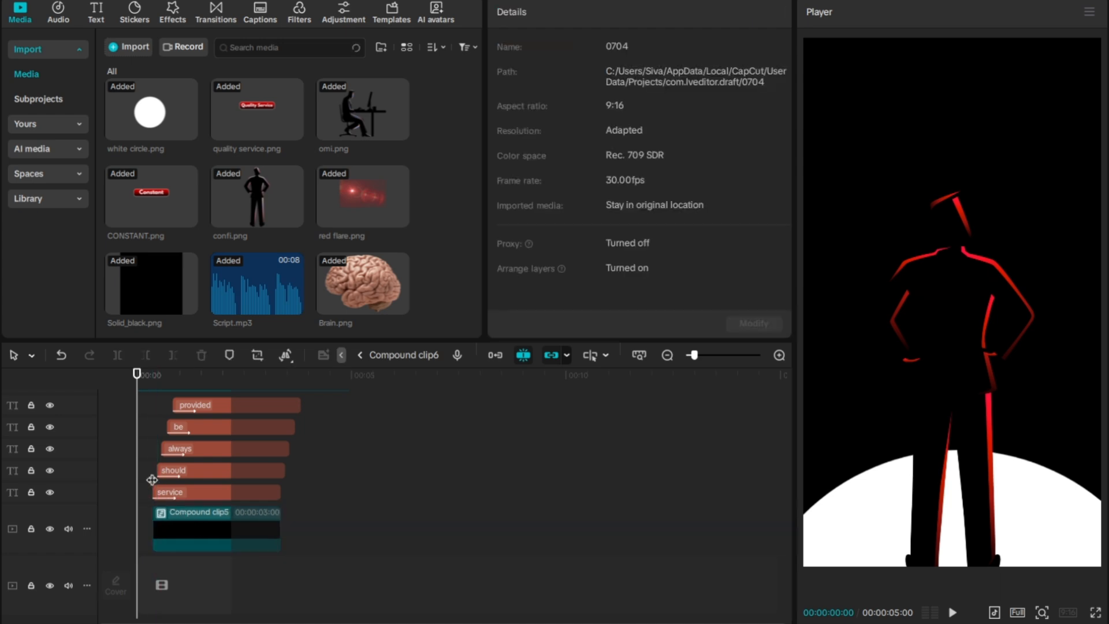
key(space)
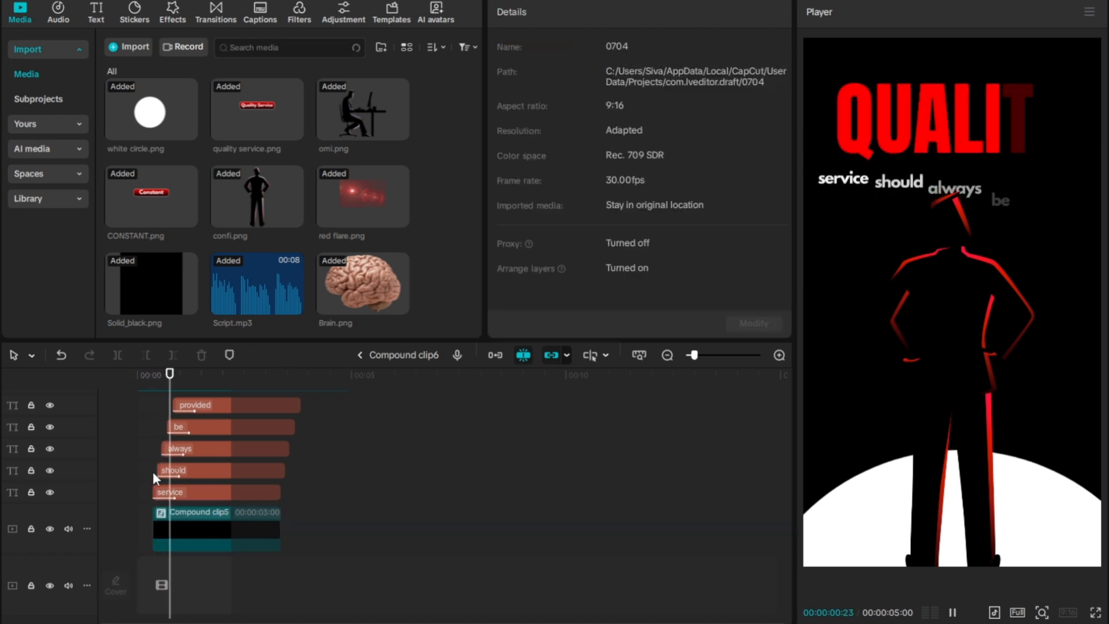
key(space)
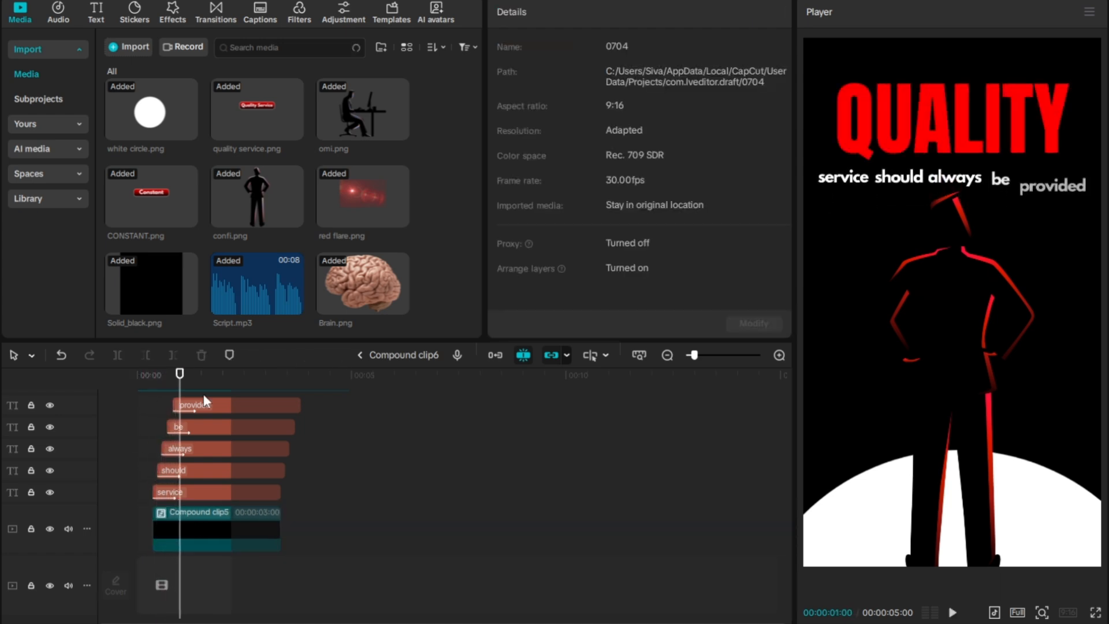
click(360, 355)
- Play the scene repeatedly from 00:00:05:06 to check the slide-in and the timing of the QUALITY title and words
click(398, 442)
click(276, 386)
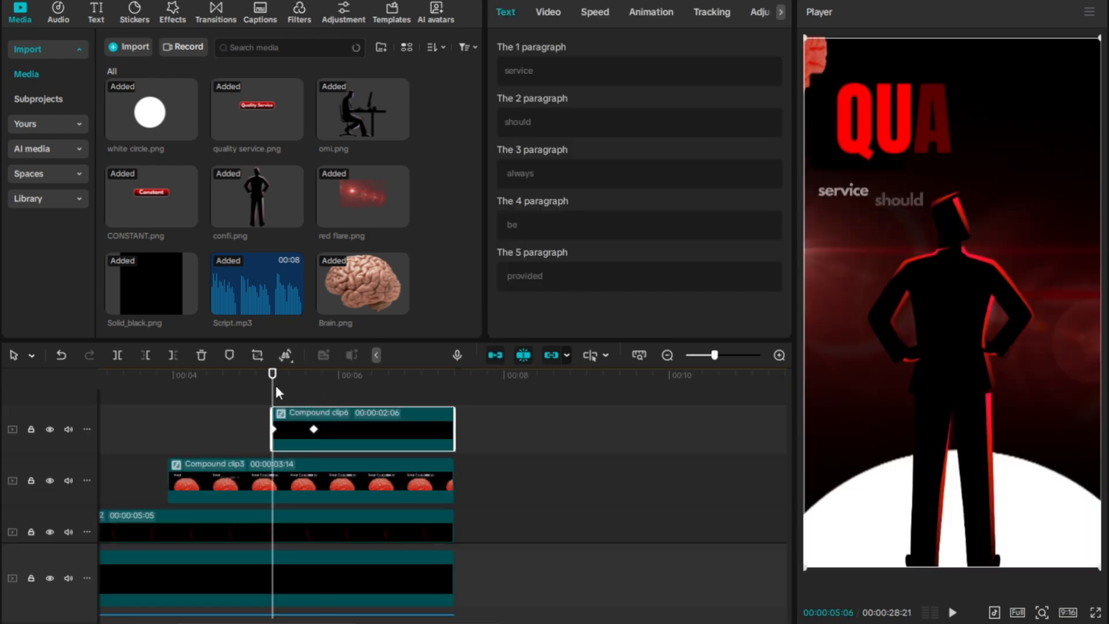
key(space)
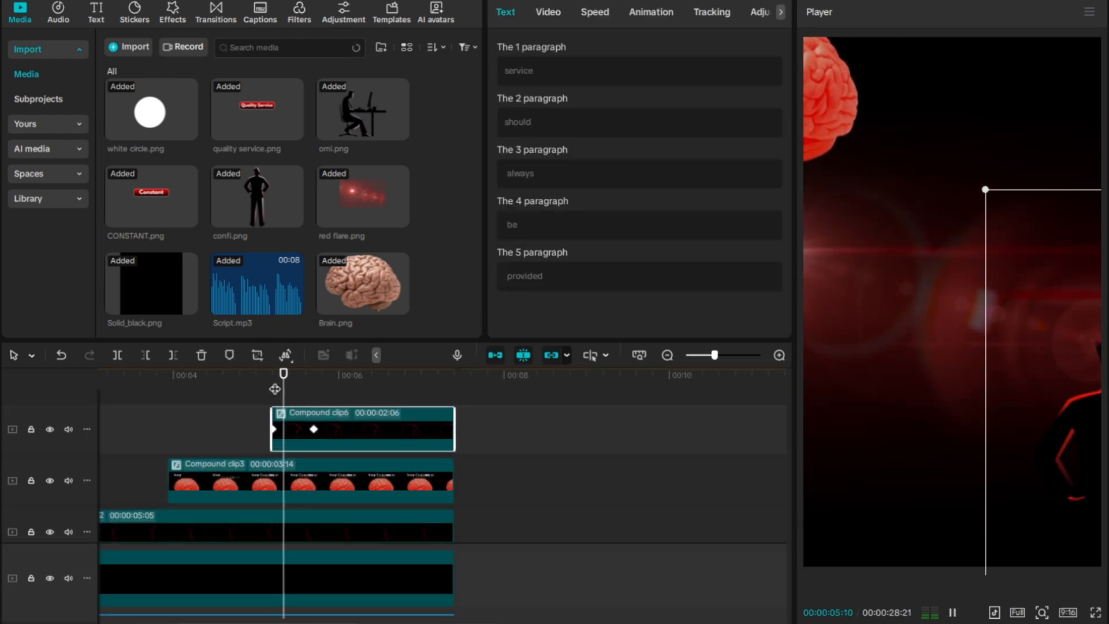
key(space)
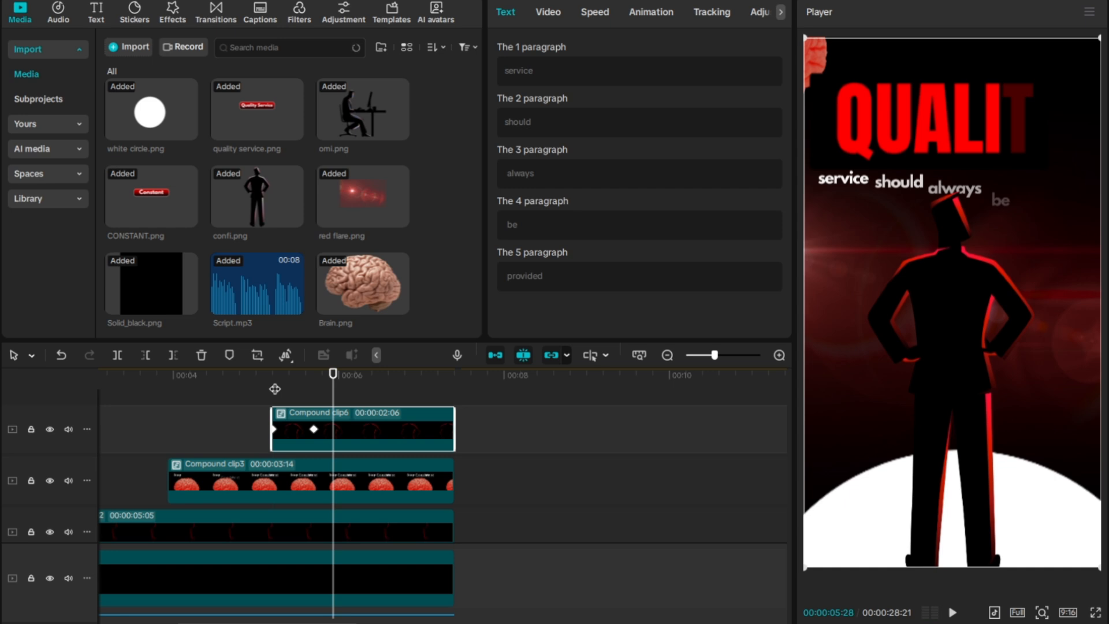
click(274, 384)
key(space)
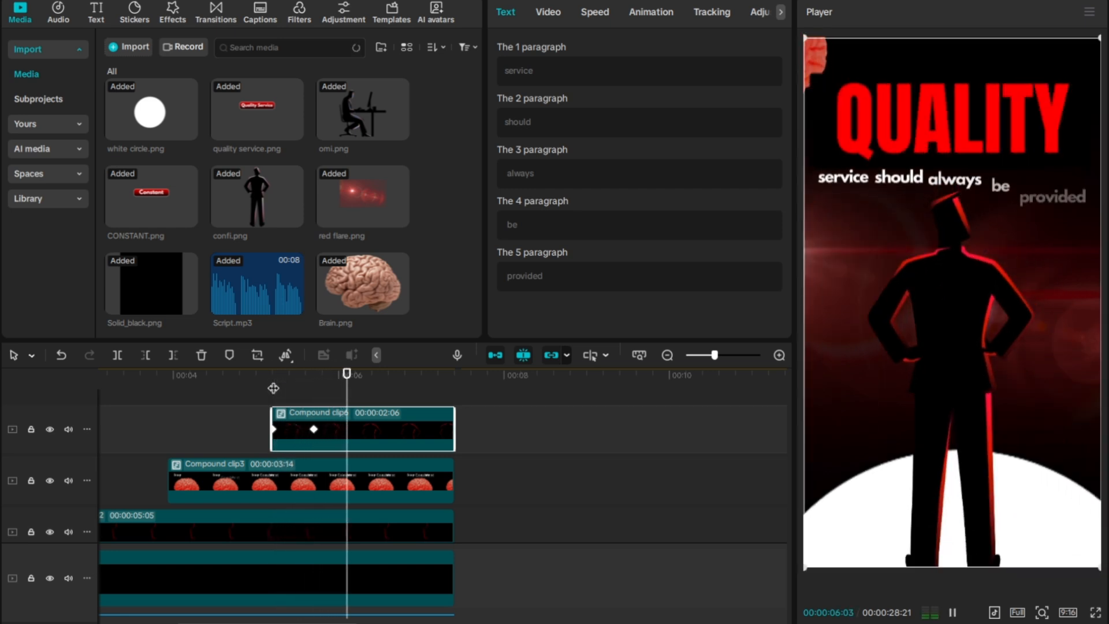
key(space)
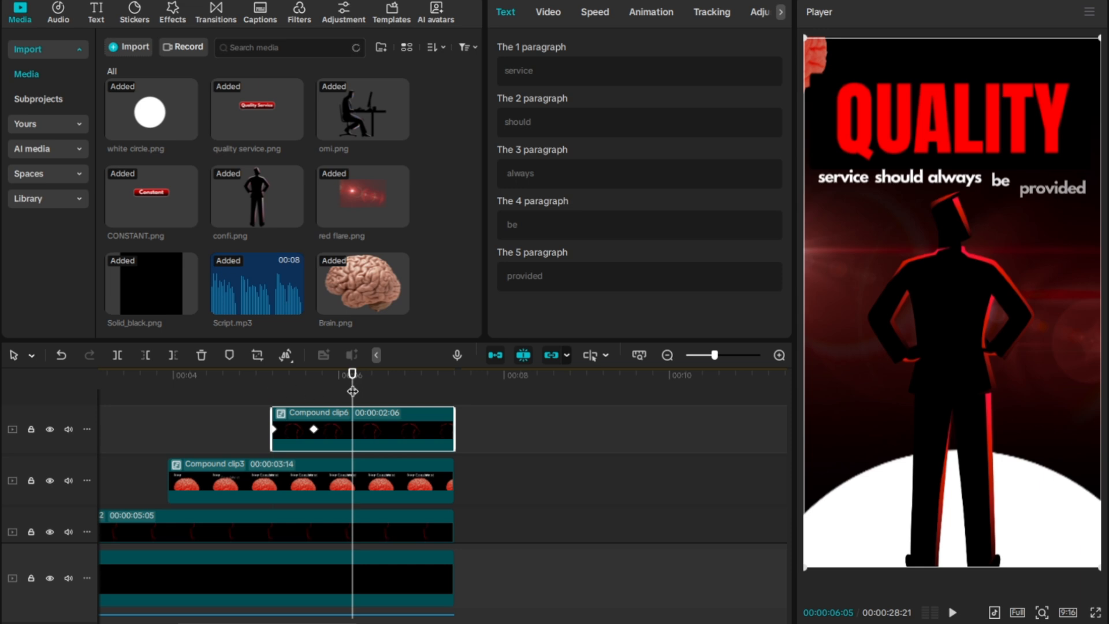
- Show Compound clip6's keyframe curves and apply the Quad Ease preset to its x position curve
mouse_move(353, 390)
mouse_down()
mouse_move(368, 393)
mouse_move(345, 402)
mouse_up()
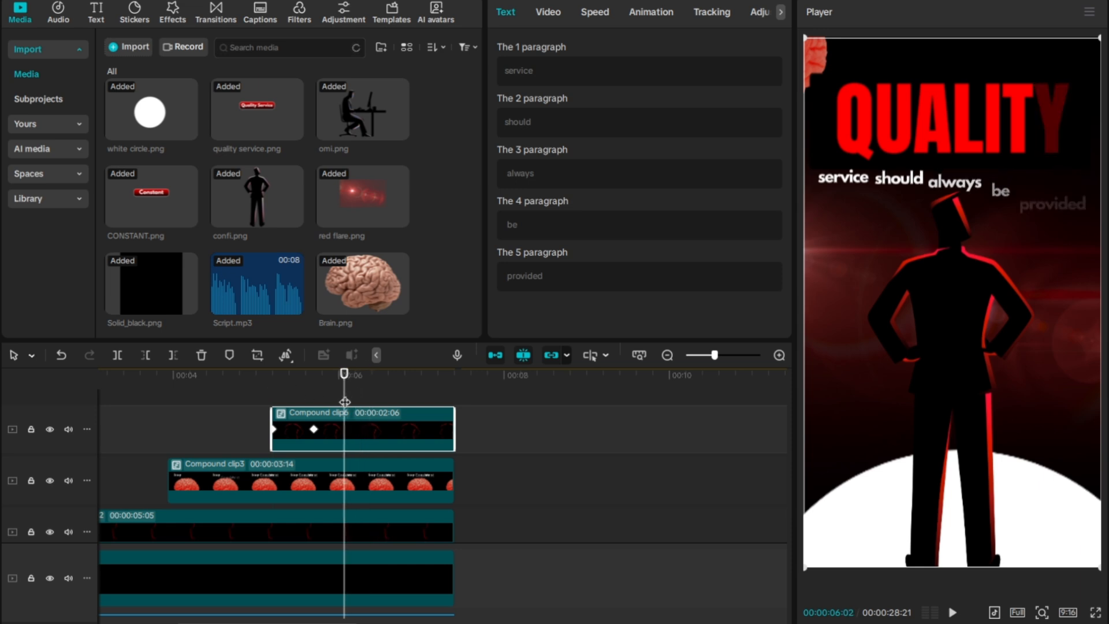
click(345, 400)
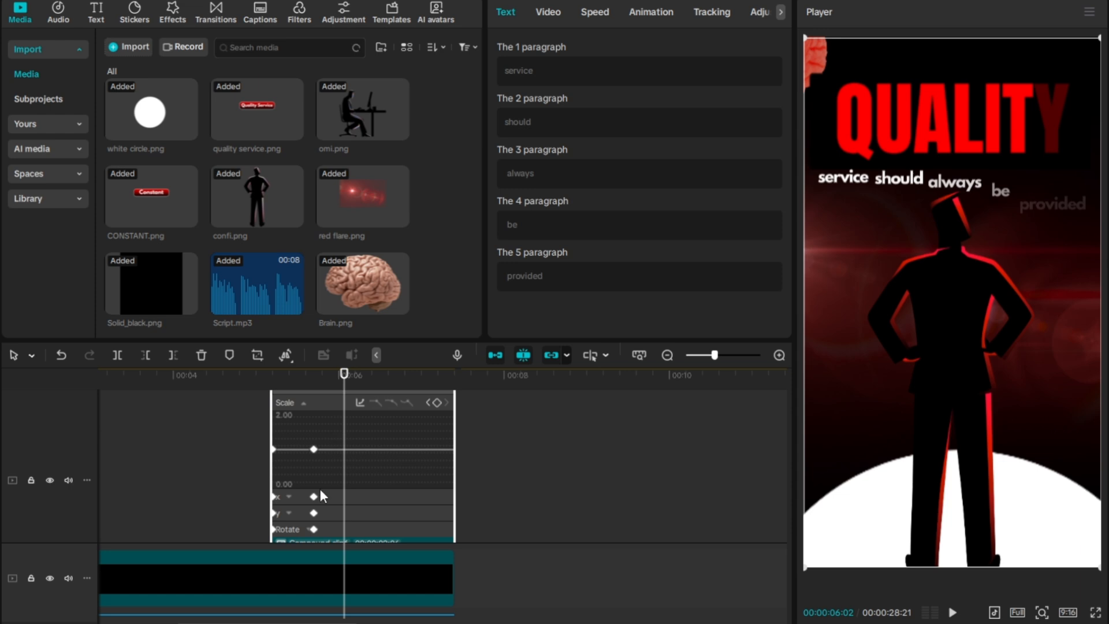
click(321, 495)
click(297, 473)
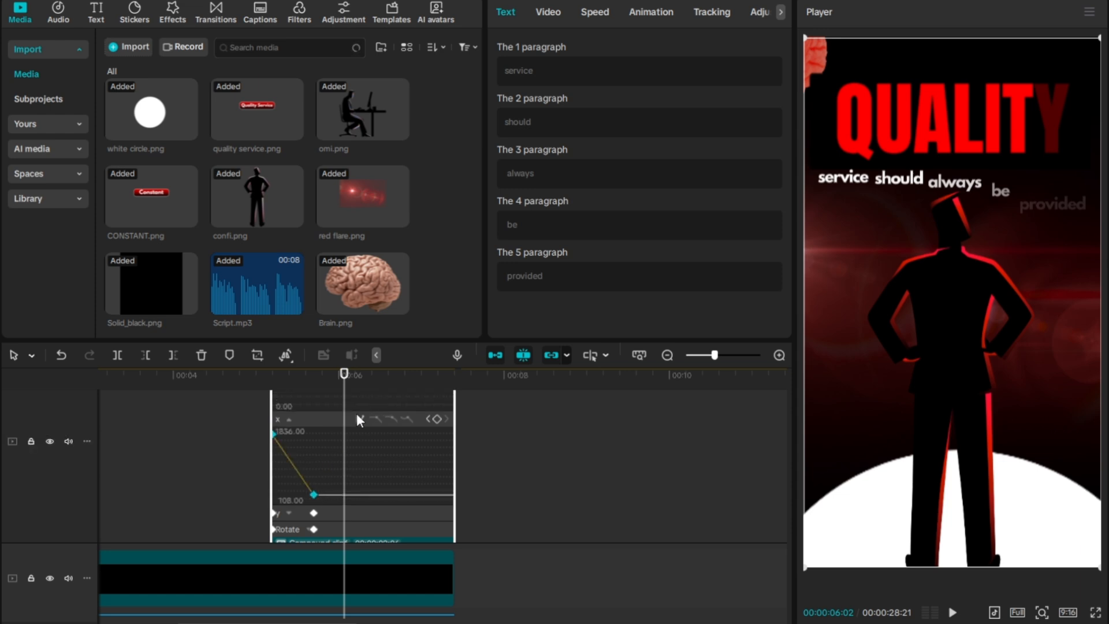
click(358, 418)
click(644, 508)
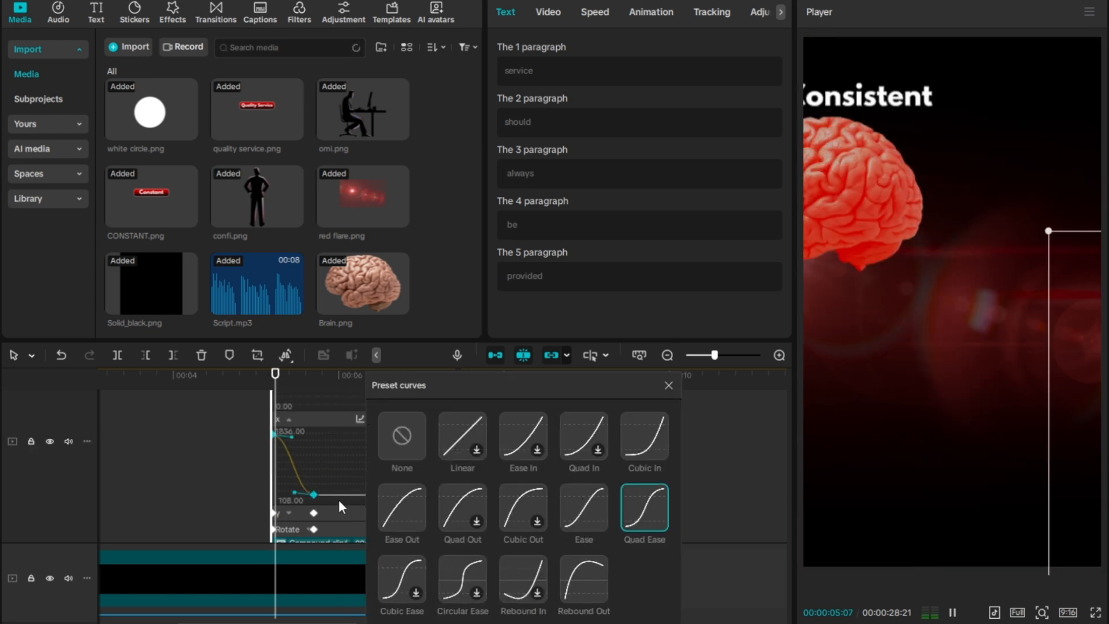
- Apply the Quad Ease preset to Compound clip6's y position curve and close the preset curves
click(314, 512)
click(297, 476)
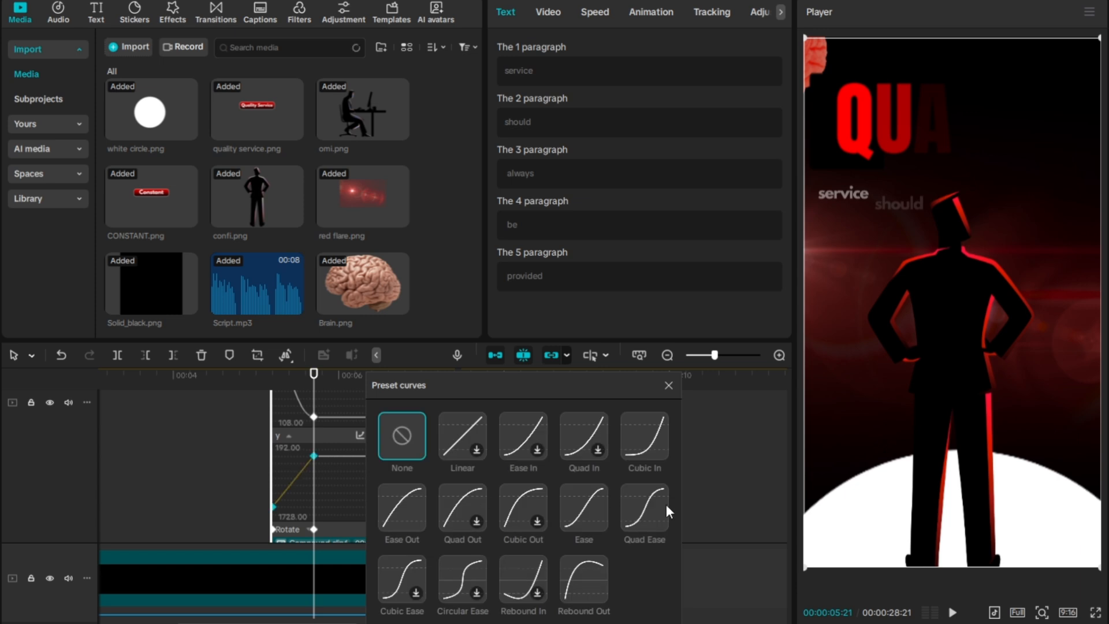
click(646, 504)
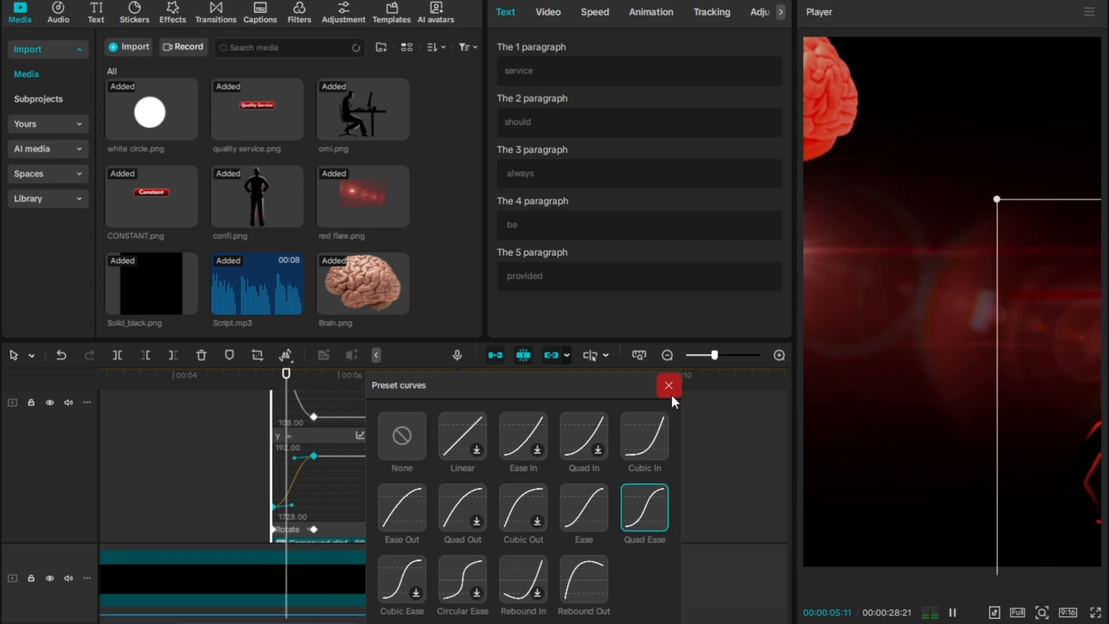
click(669, 386)
scroll(361, 439, up, 2)
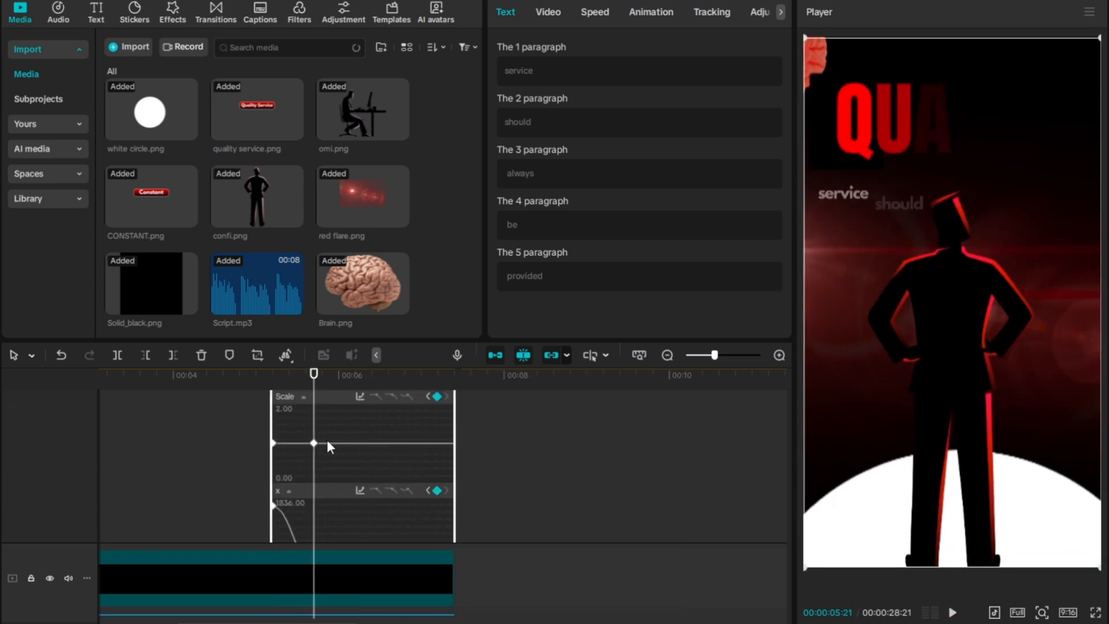
- Inside Compound clip6, shift the service, should, always, be and provided text clips together slightly later, and return to the main timeline
double_click(275, 439)
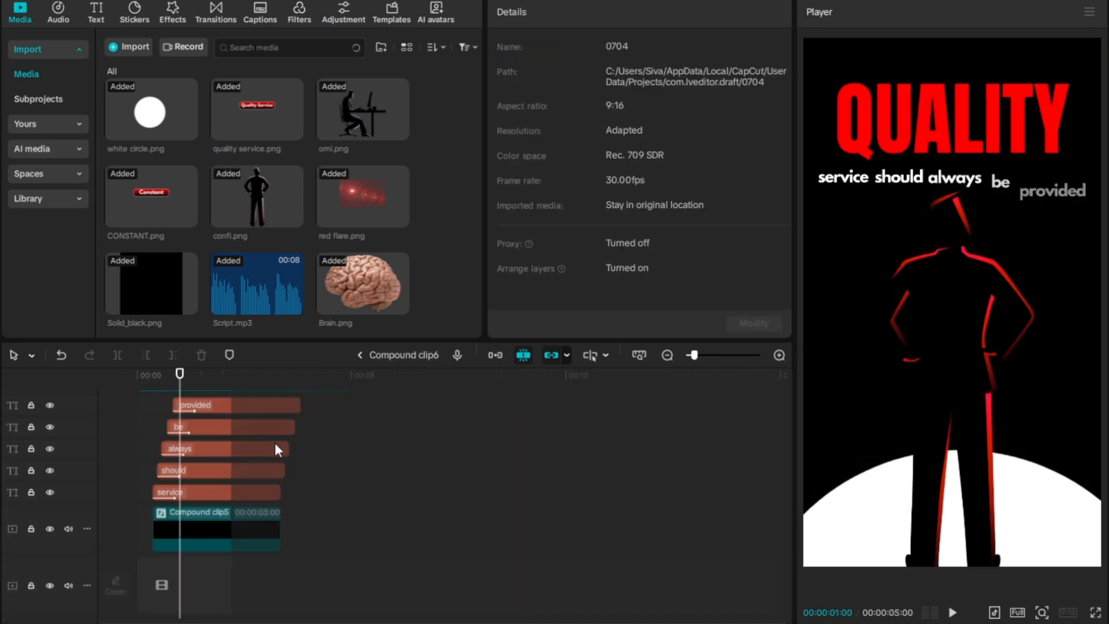
drag(287, 493, 199, 408)
click(234, 440)
click(238, 445)
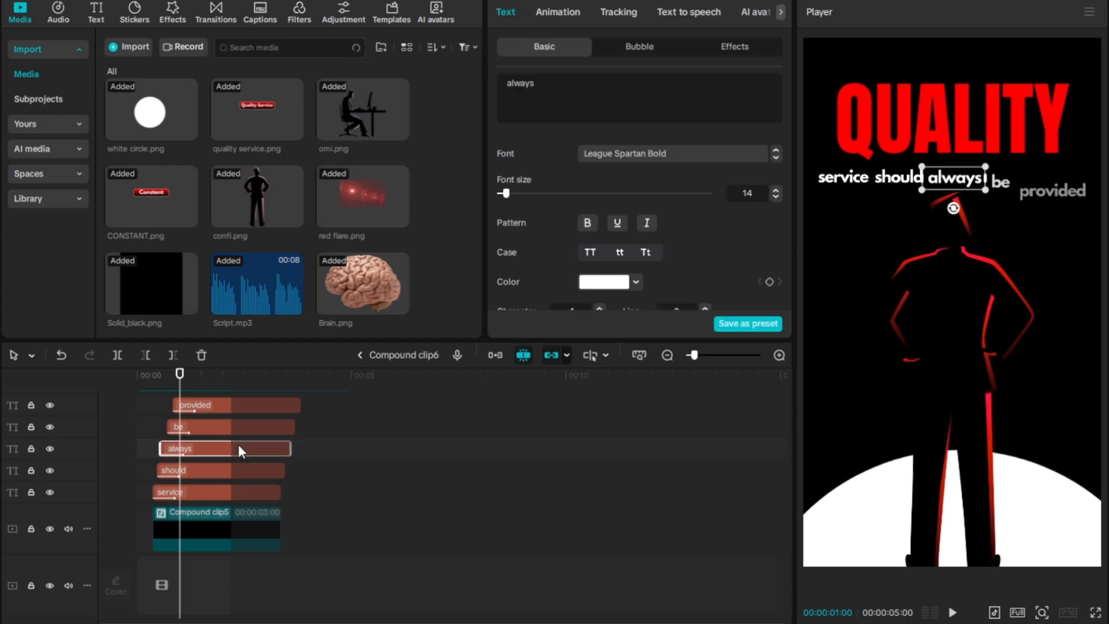
drag(271, 467, 219, 392)
scroll(225, 416, up, 2)
click(321, 521)
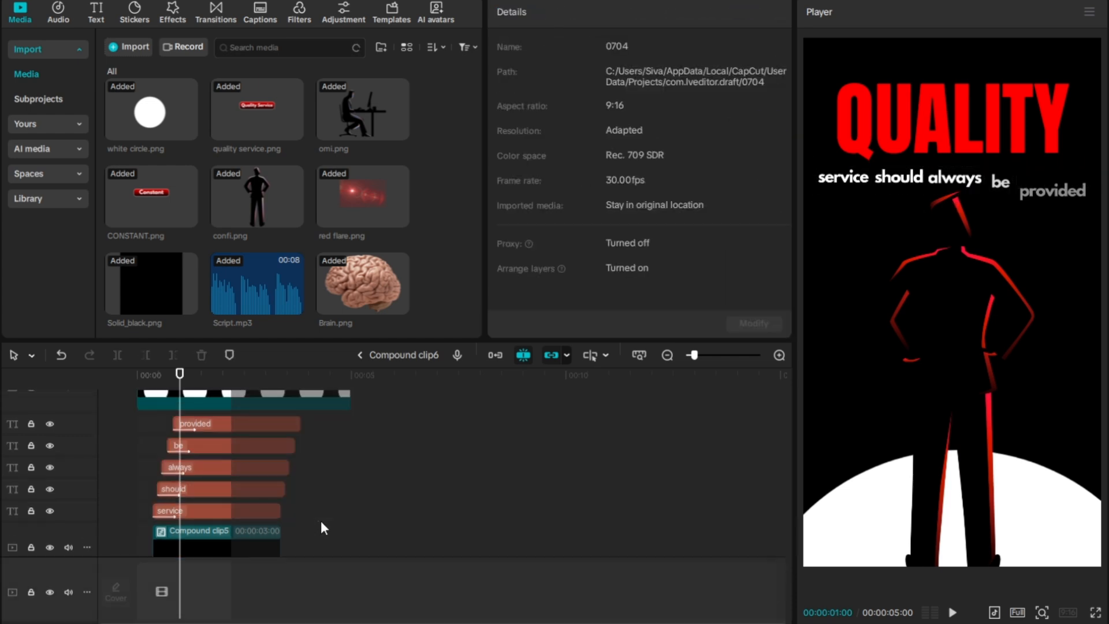
drag(261, 494, 205, 422)
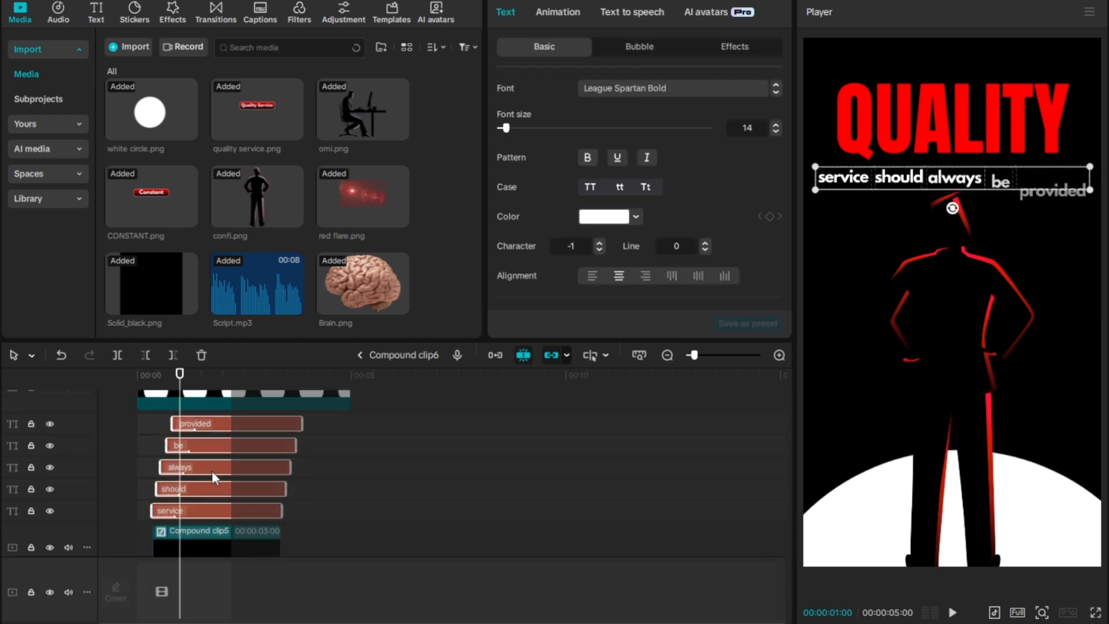
drag(212, 470, 234, 473)
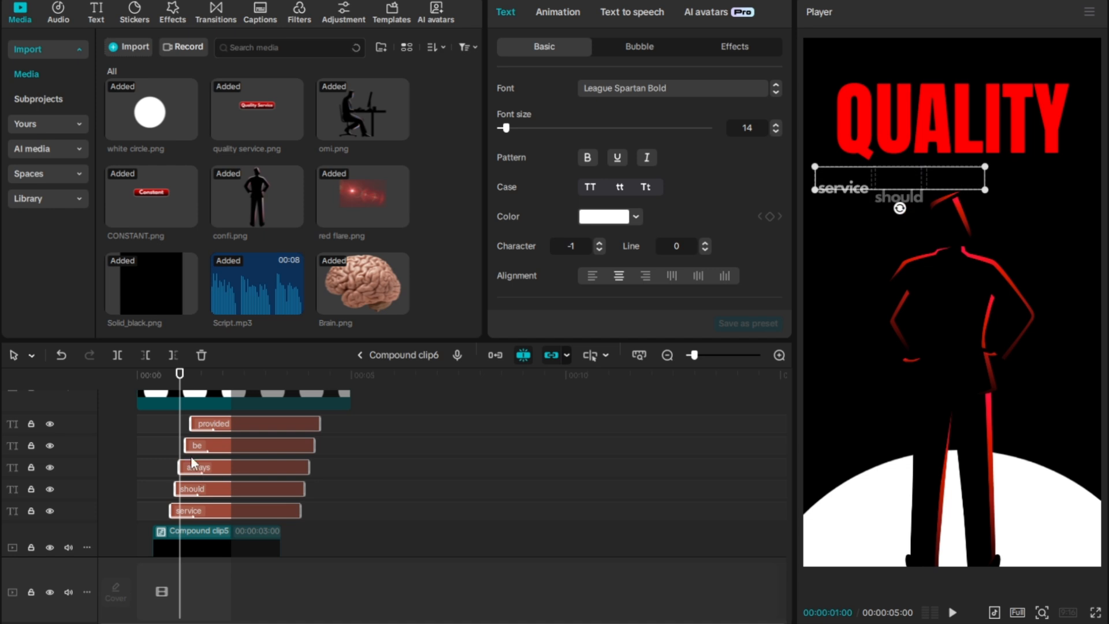
click(360, 355)
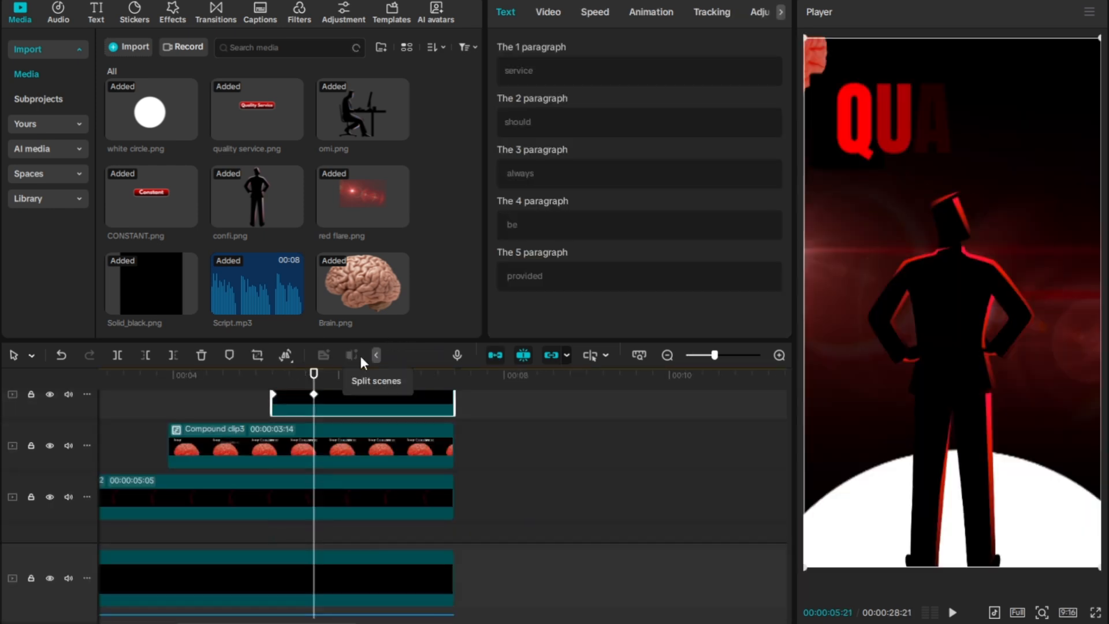
- Play the QUALITY scene from the start of Compound clip6 to check the shifted word timing
scroll(399, 440, up, 1)
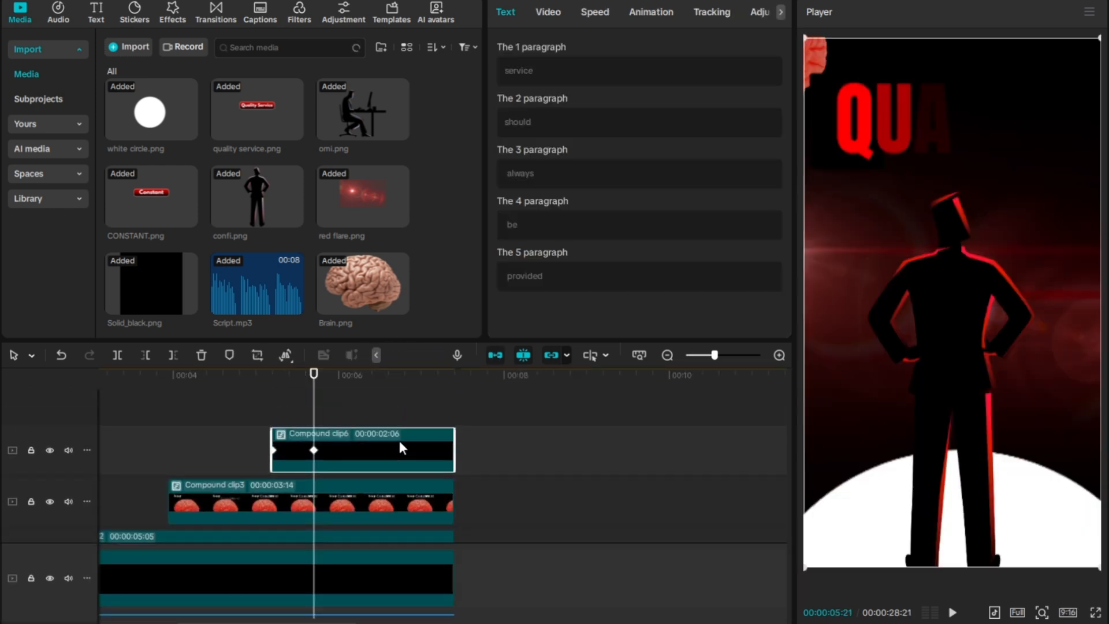
click(279, 387)
key(space)
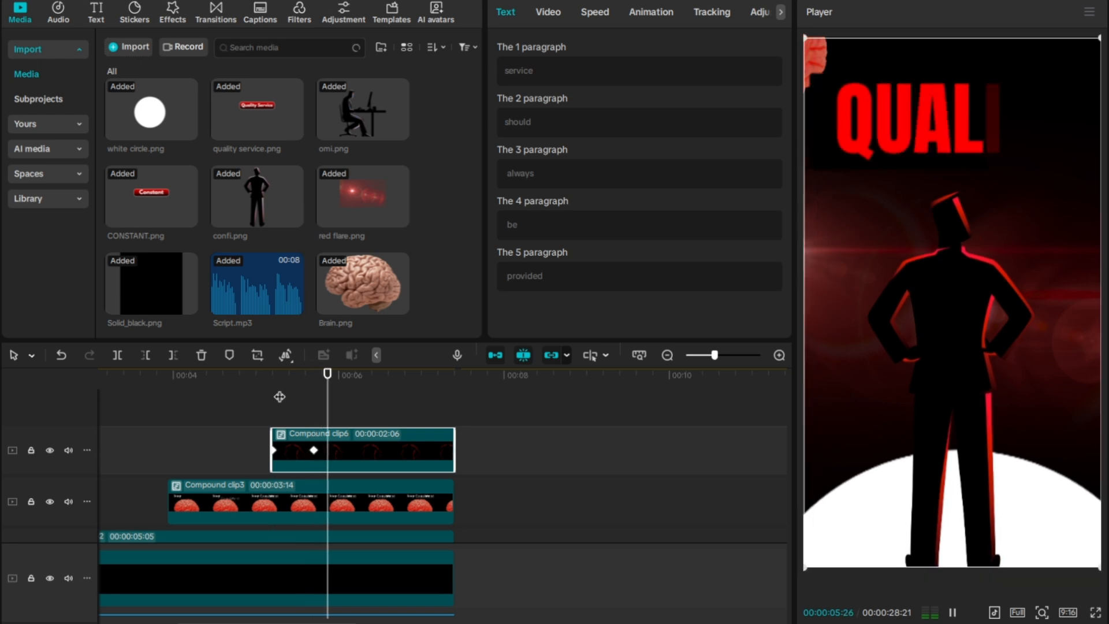
key(space)
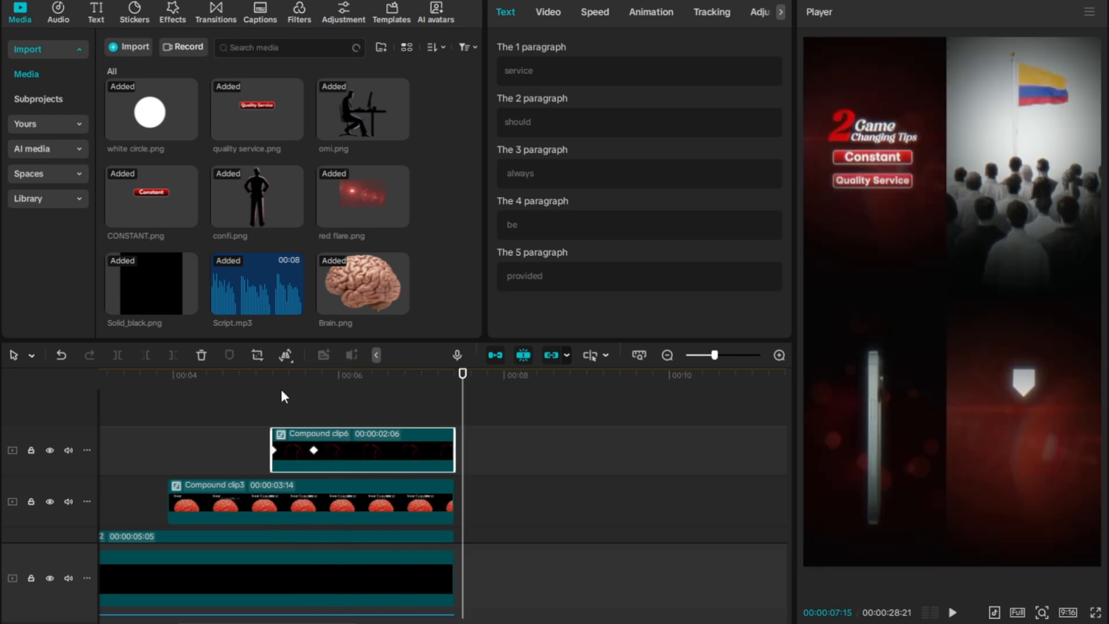
- Set the preview quality to Low and replay the QUALITY scene from the start of Compound clip6
click(1017, 618)
click(901, 604)
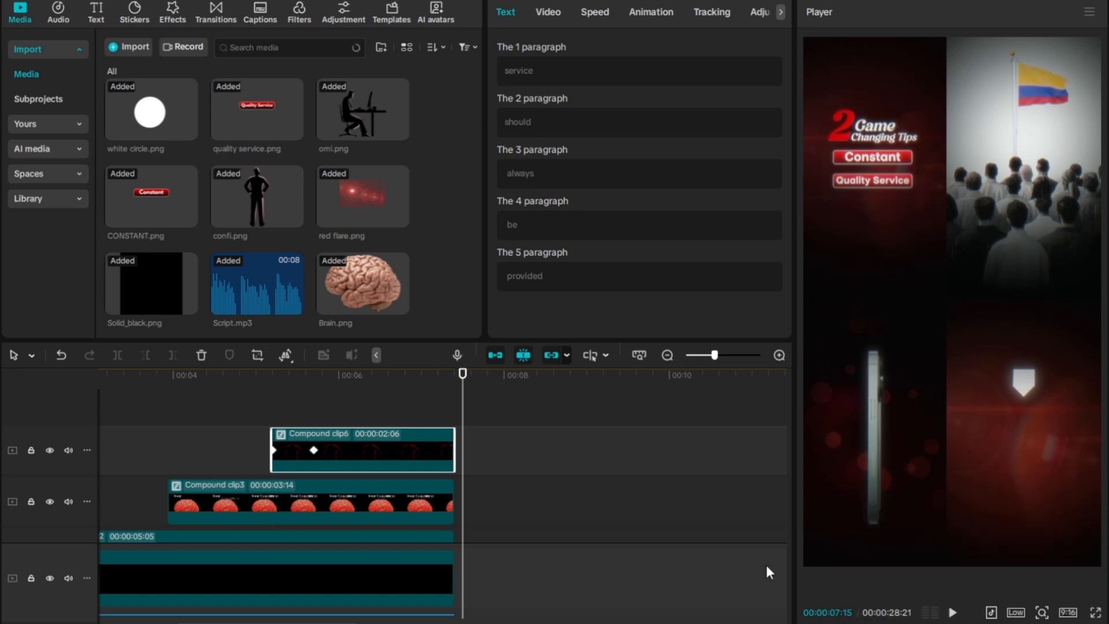
click(265, 411)
key(space)
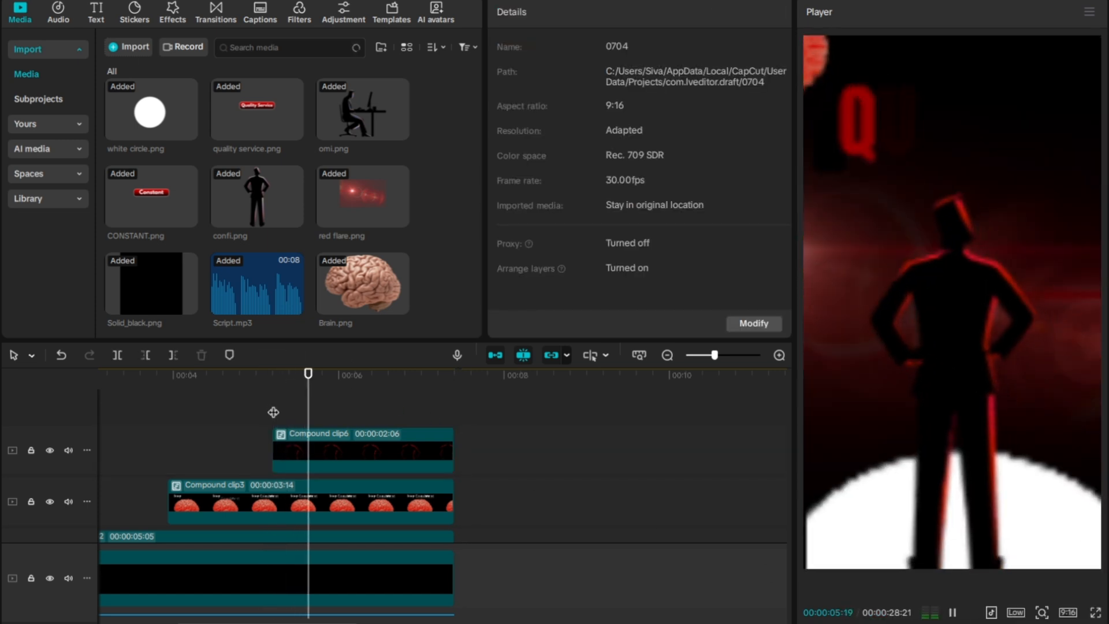
key(space)
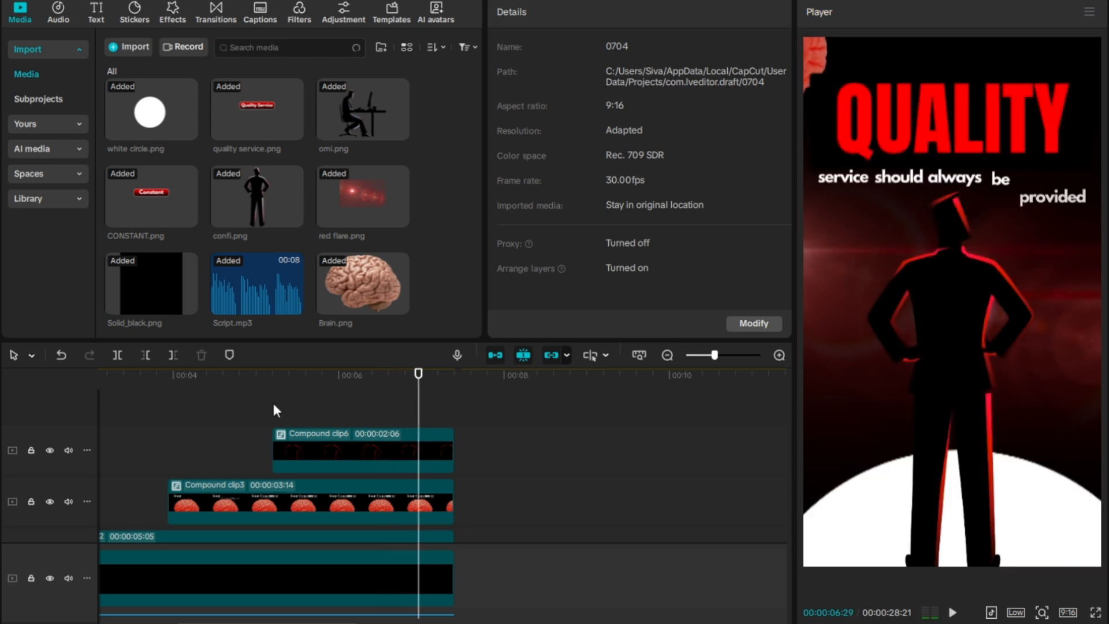
click(272, 411)
key(space)
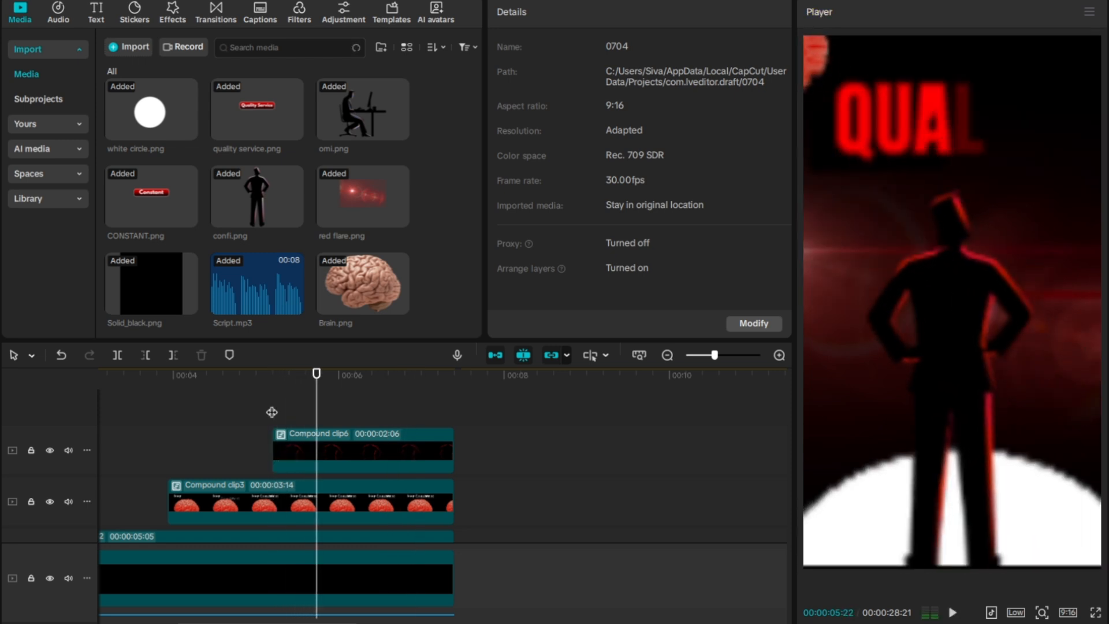
key(space)
- Move Compound clip6 earlier so it starts at about 00:00:04:28, and play the slide-in with its title and words
double_click(324, 448)
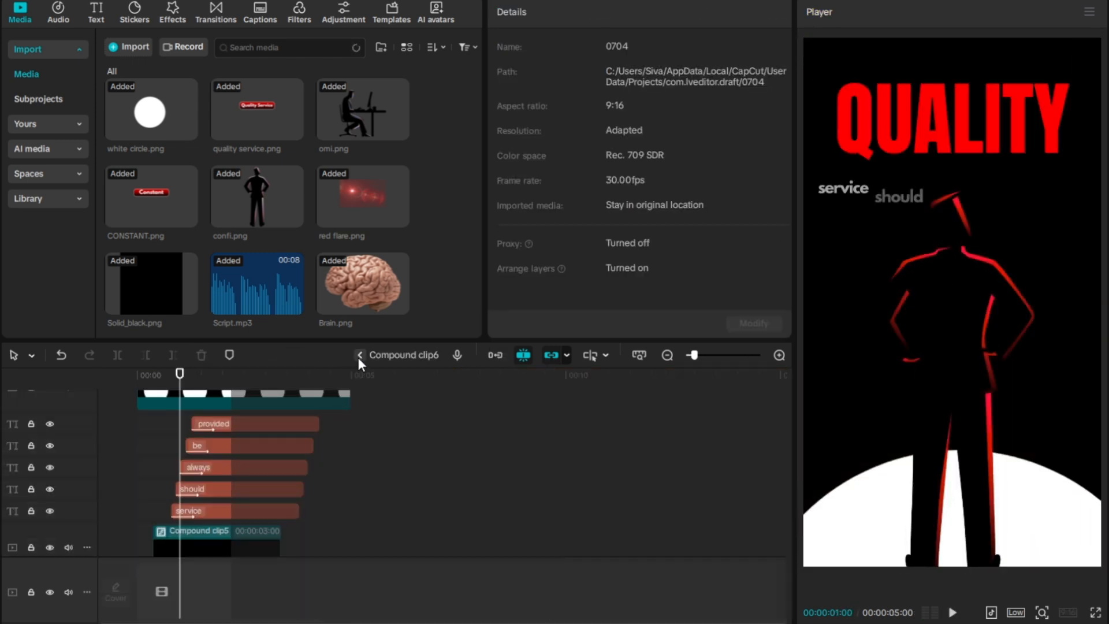
click(359, 354)
drag(424, 451, 397, 452)
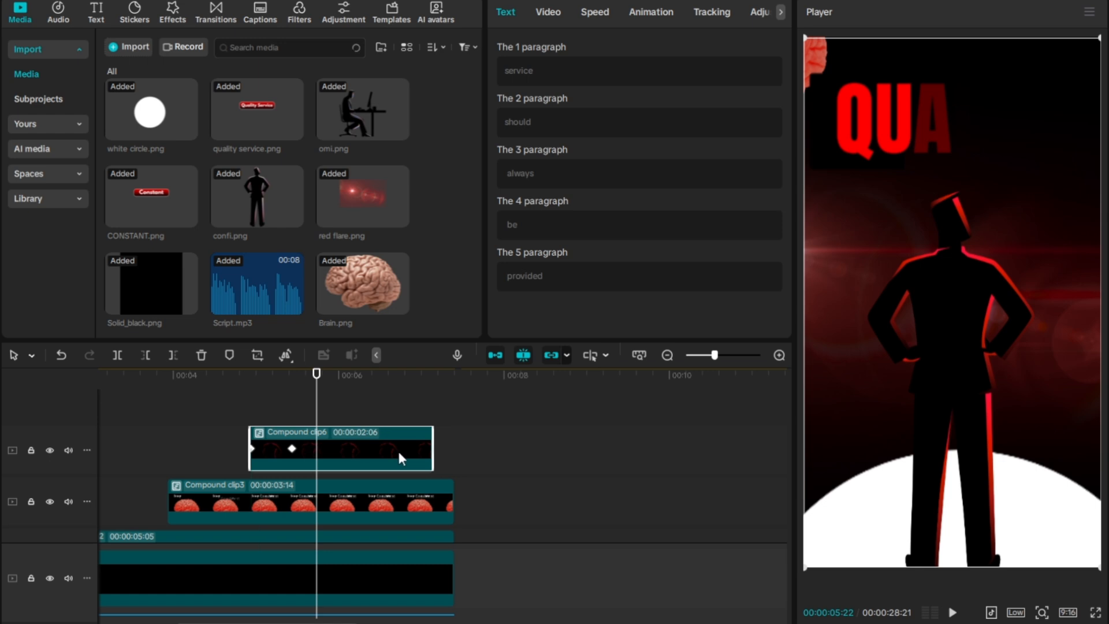
click(253, 396)
key(space)
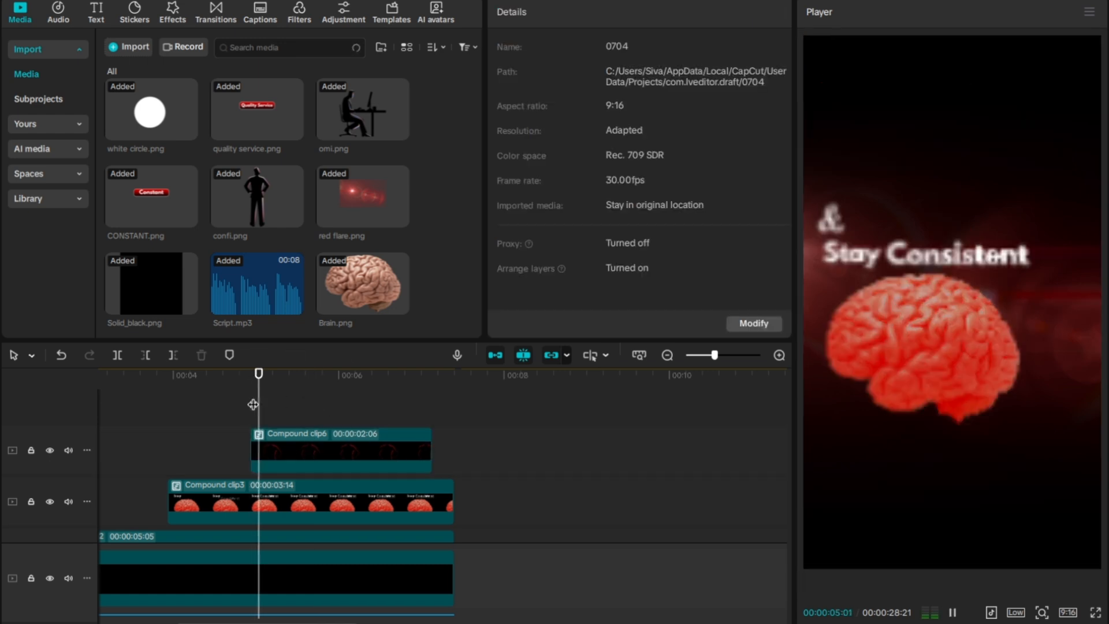
key(space)
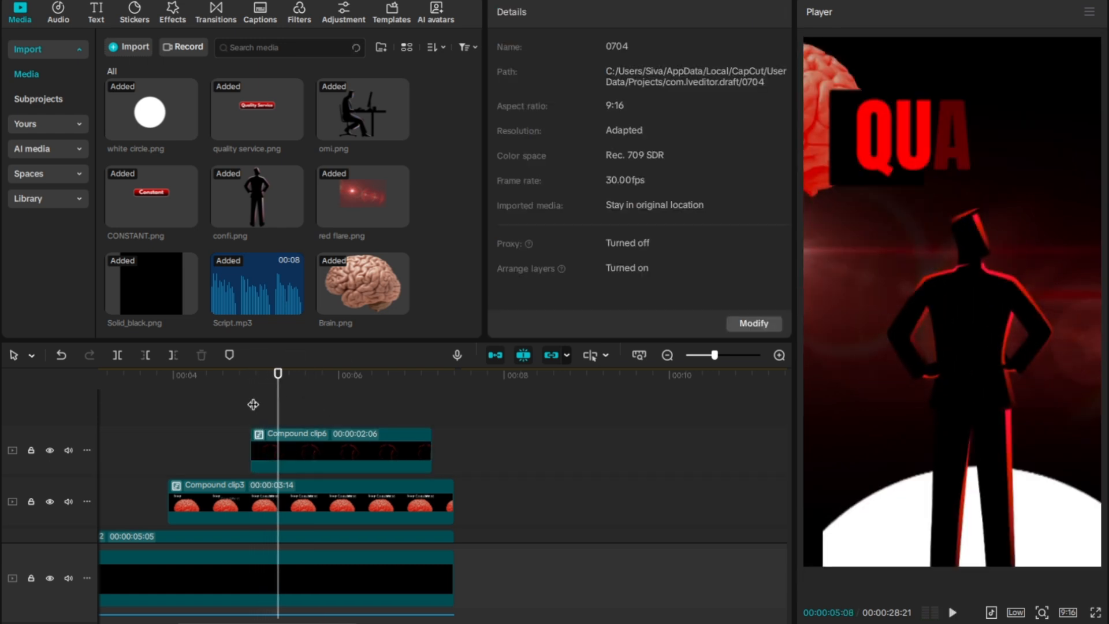
key(space)
key(space)
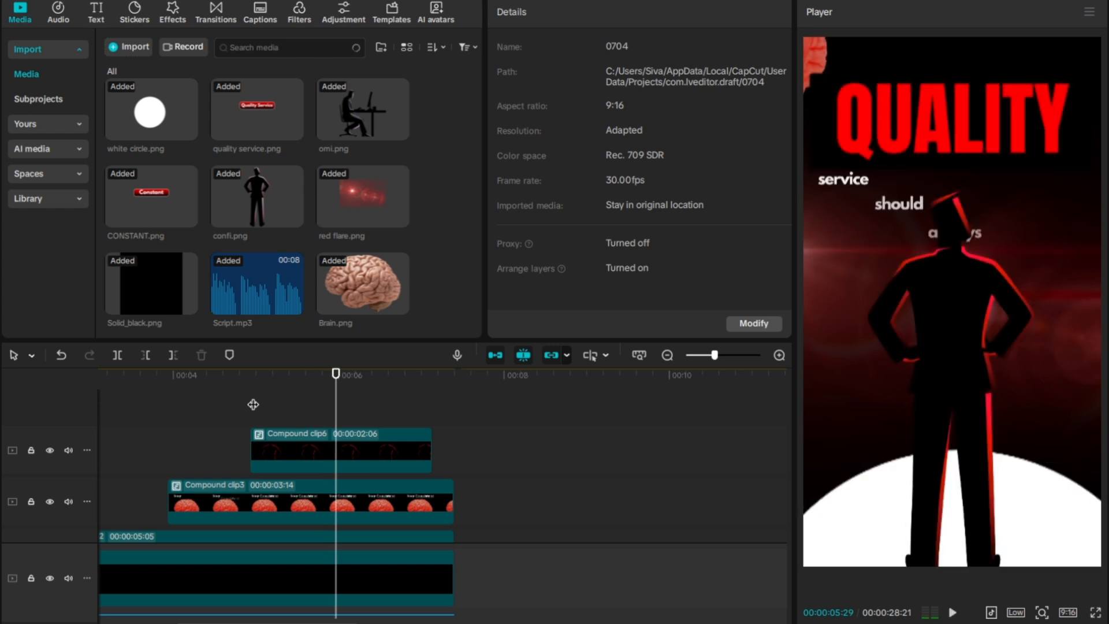
- Inside Compound clip6, move Compound clip5 to 00:00 and shift the service, should, always, be and provided text clips earlier together, and return to the main timeline
double_click(295, 442)
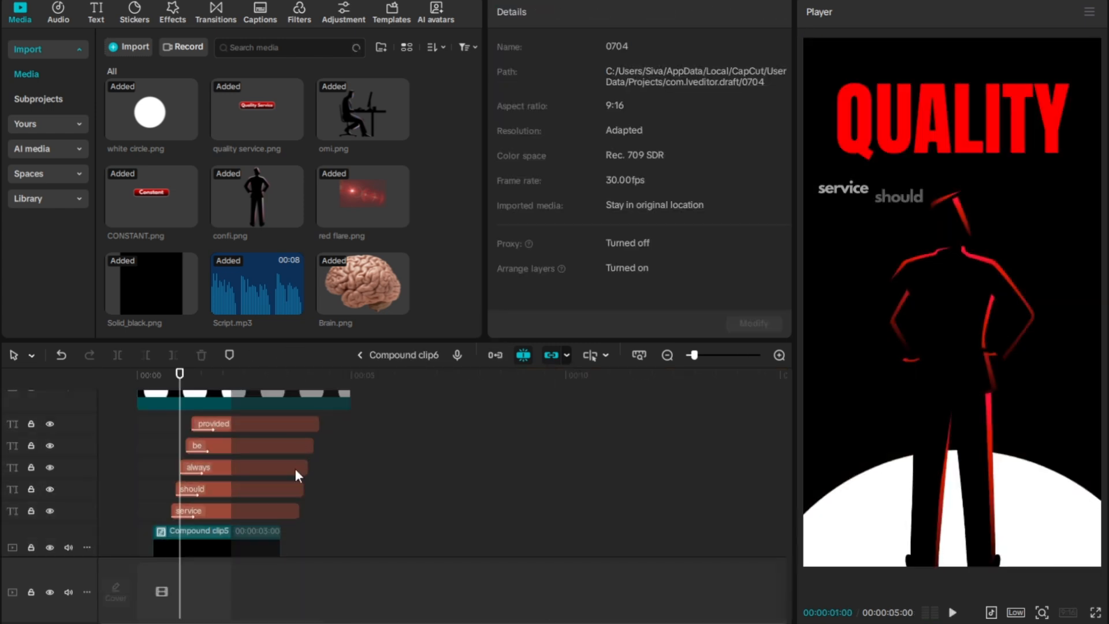
drag(224, 531, 200, 531)
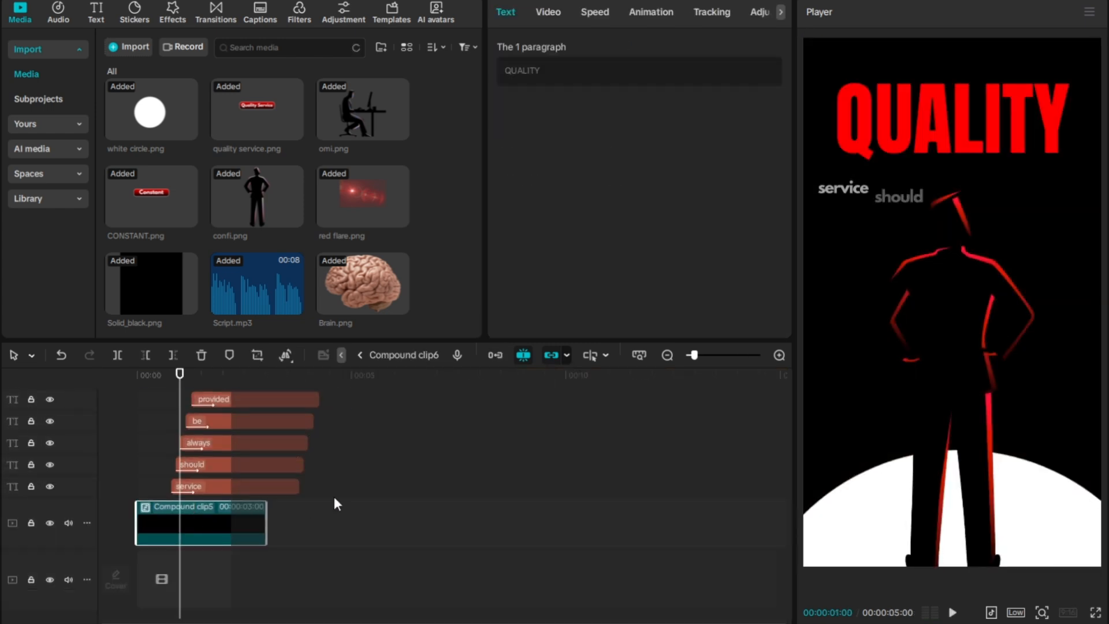
drag(334, 502, 224, 404)
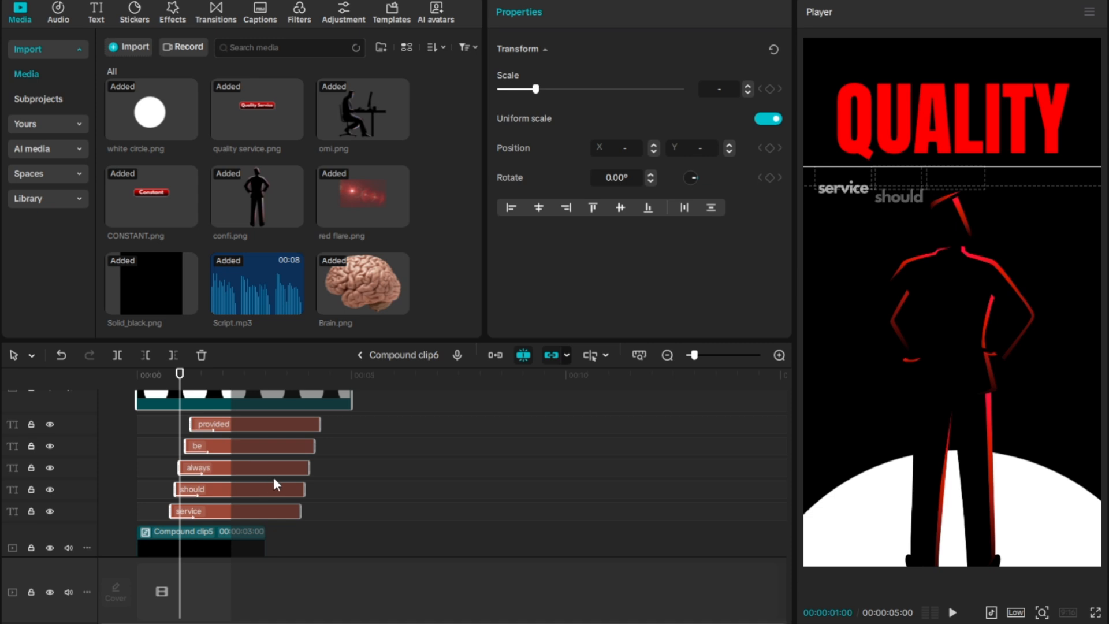
click(329, 511)
drag(349, 531, 258, 453)
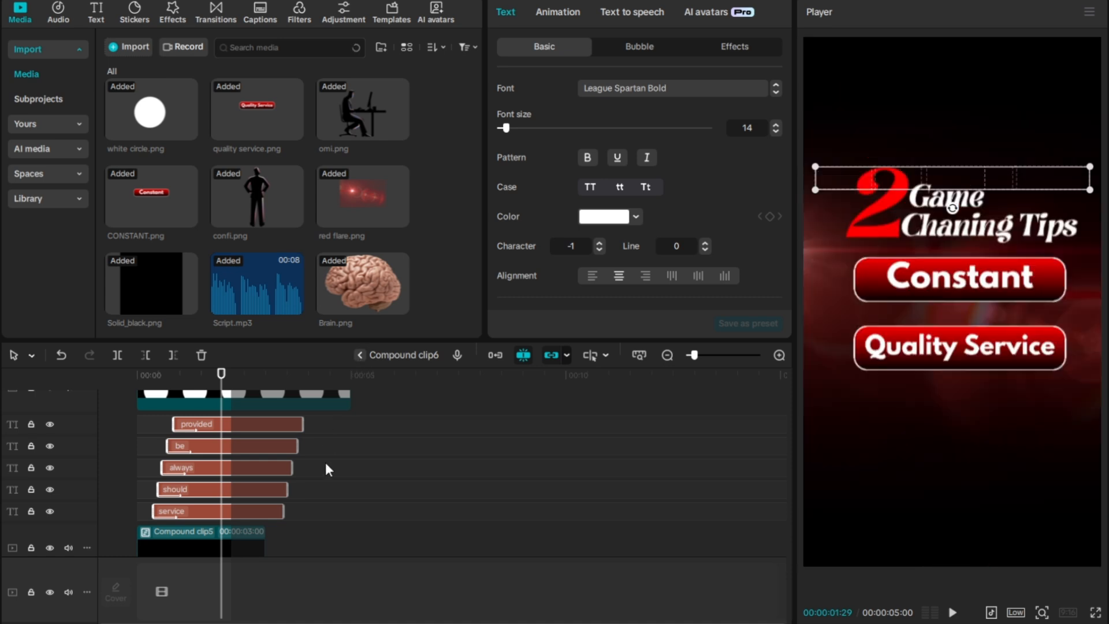
key(Escape)
- Play the QUALITY scene repeatedly from just before Compound clip6 to check the earlier title and word timing
click(249, 407)
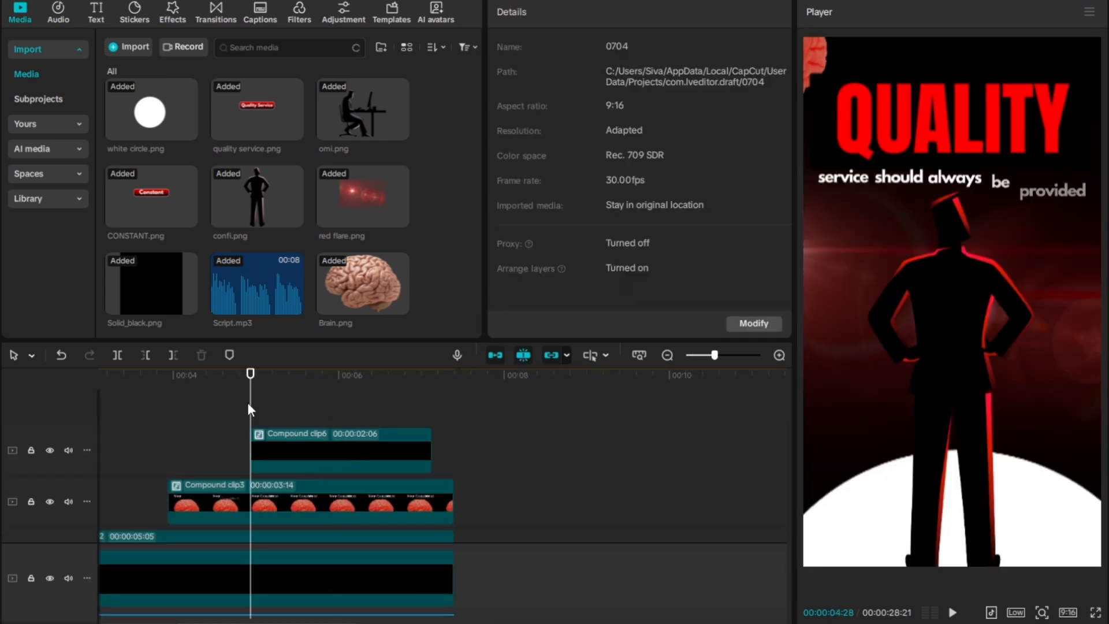
key(space)
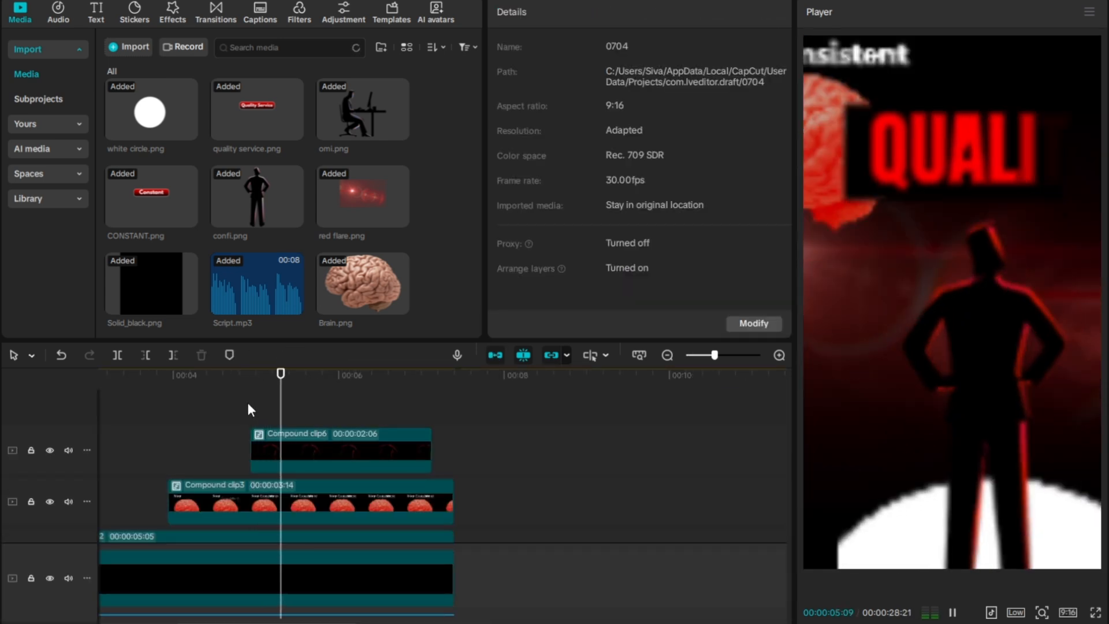
key(space)
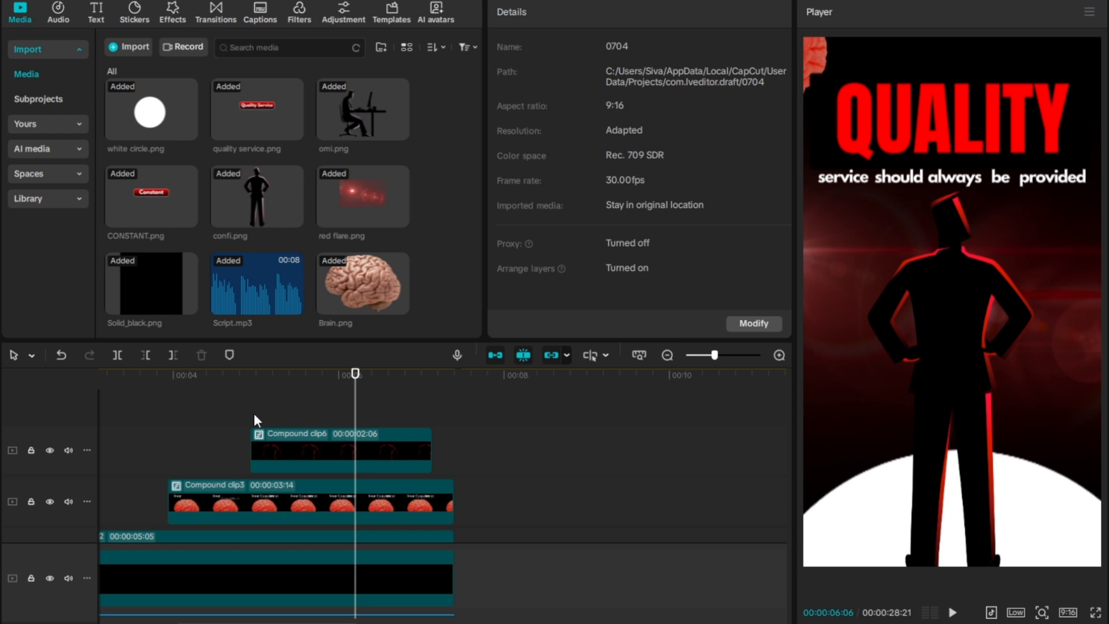
click(255, 410)
key(space)
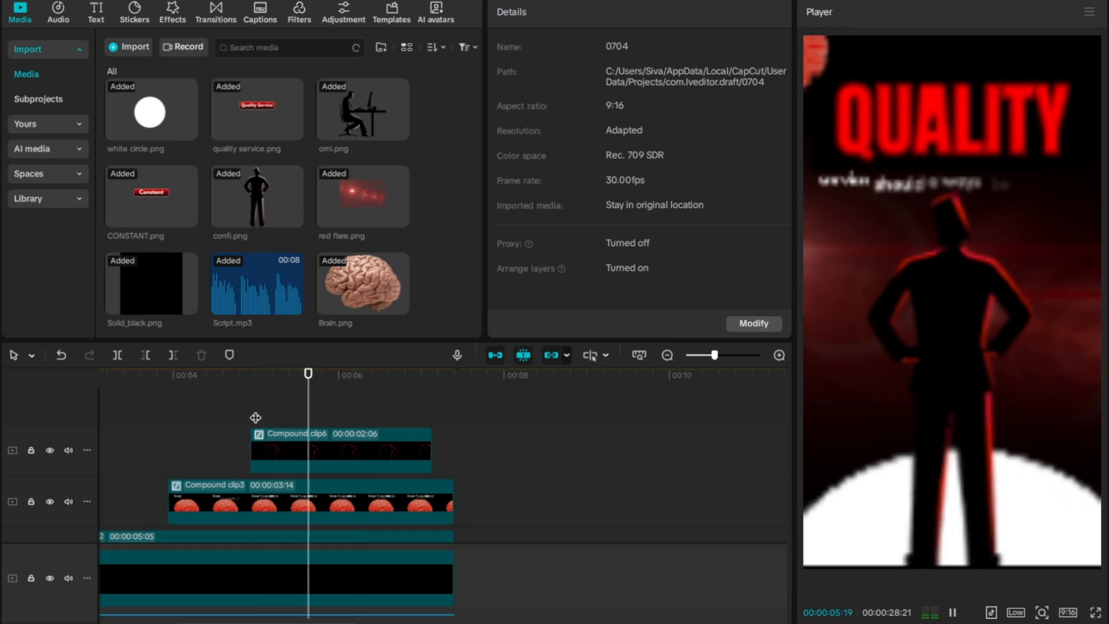
double_click(281, 442)
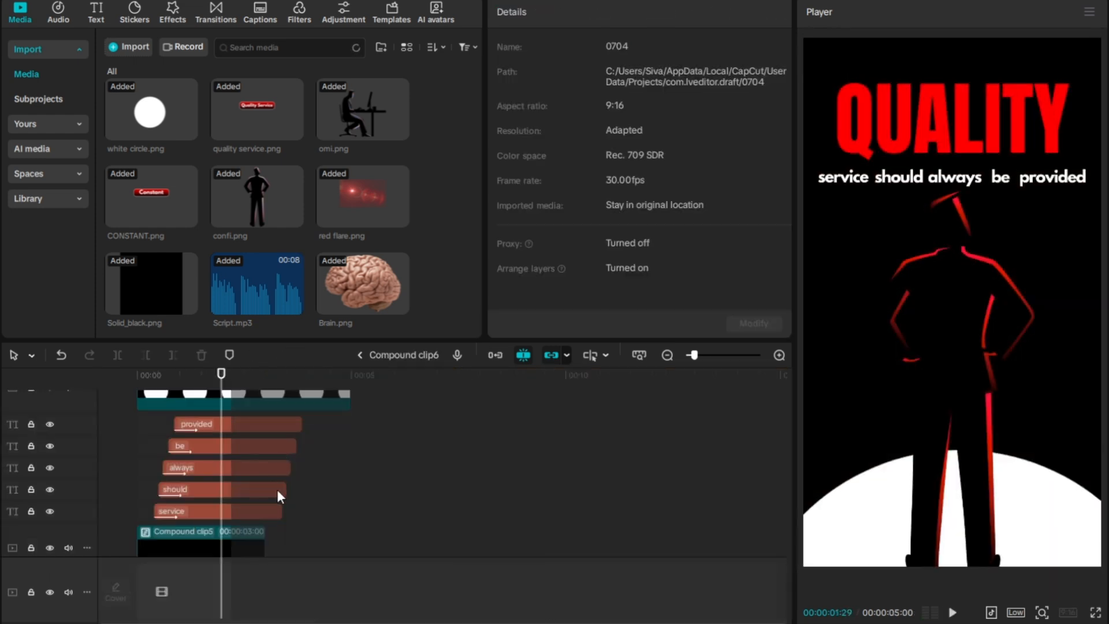
click(359, 355)
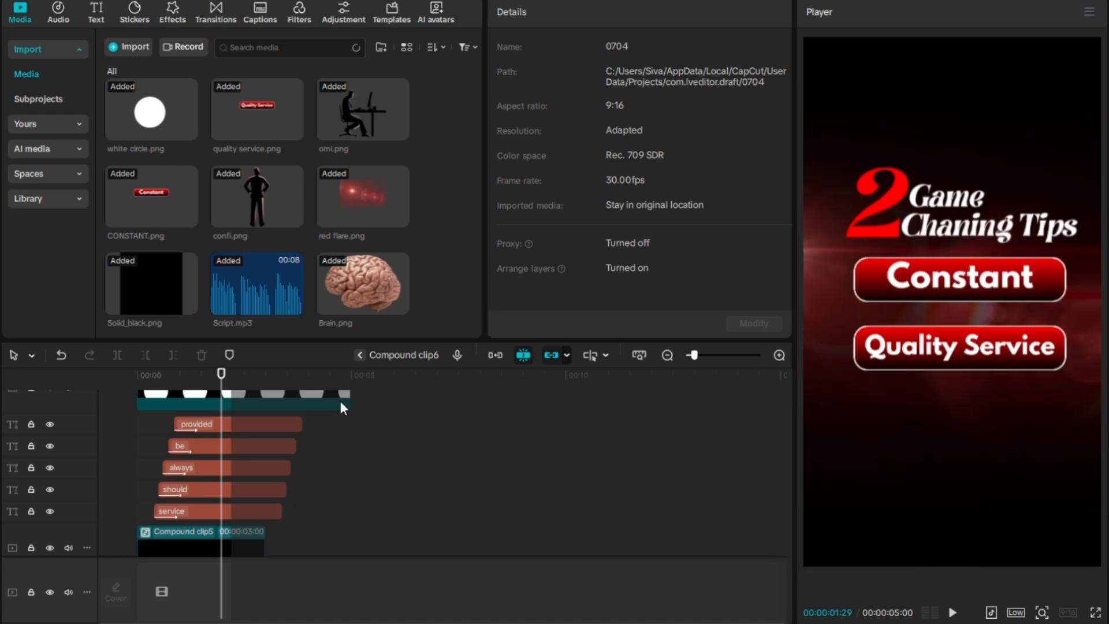
click(244, 406)
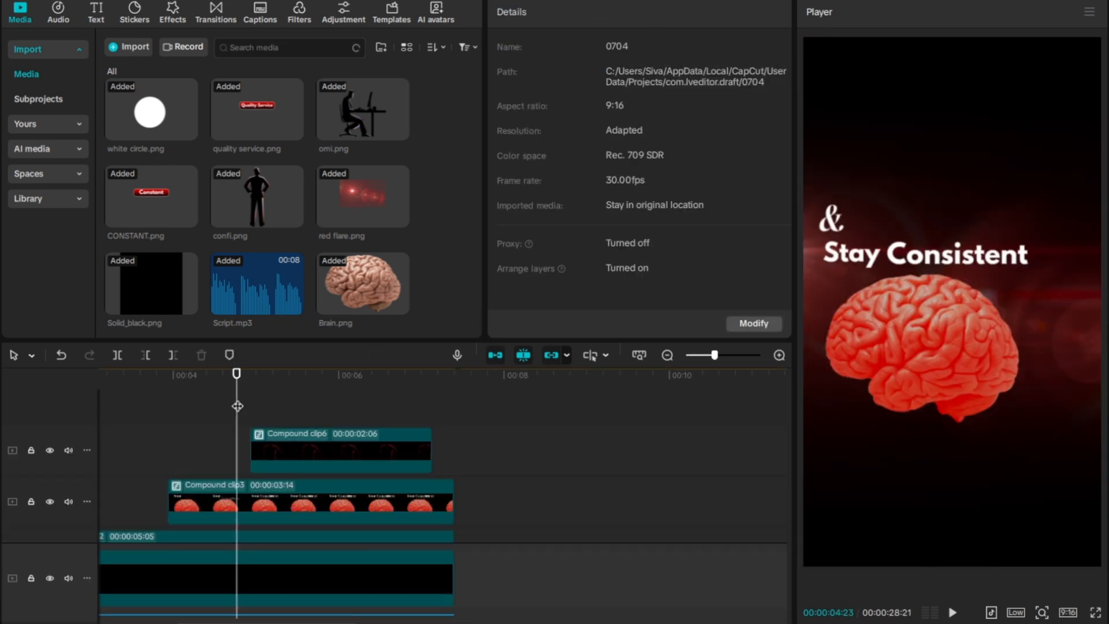
key(space)
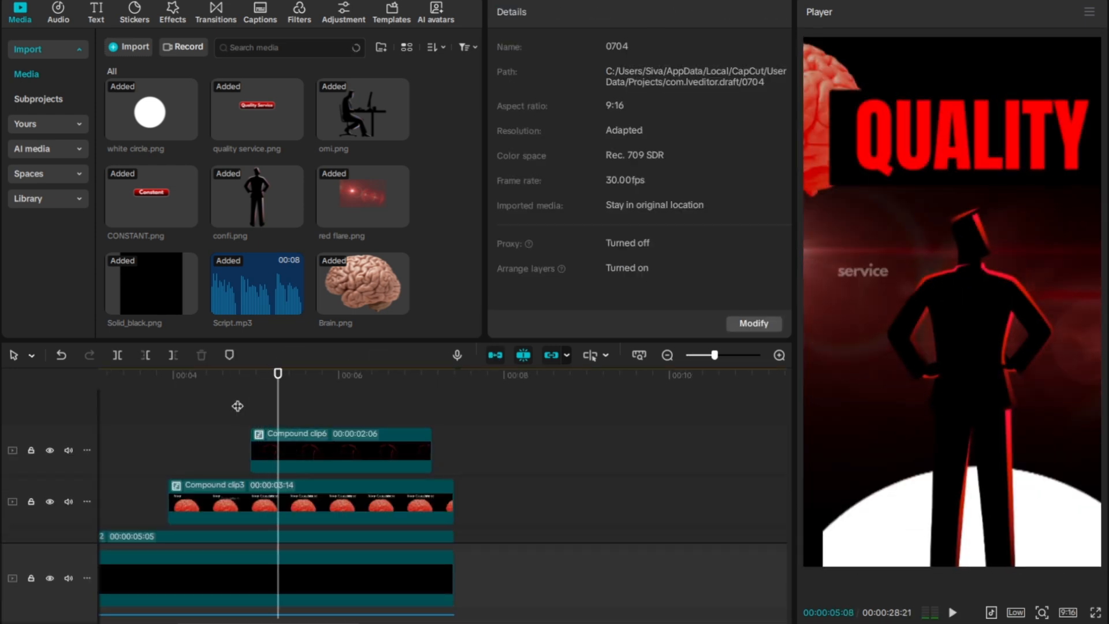
- Move Compound clip6 later so its end lines up with the end of Compound clip3, and replay the slide-in
click(253, 491)
drag(285, 452, 312, 456)
click(267, 422)
key(space)
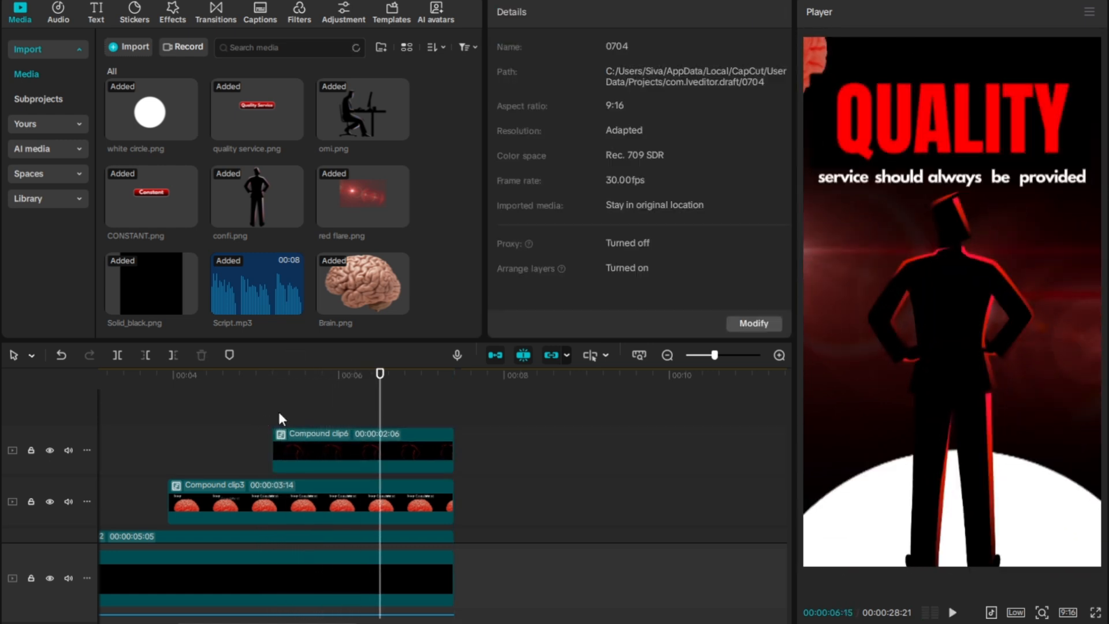
click(276, 408)
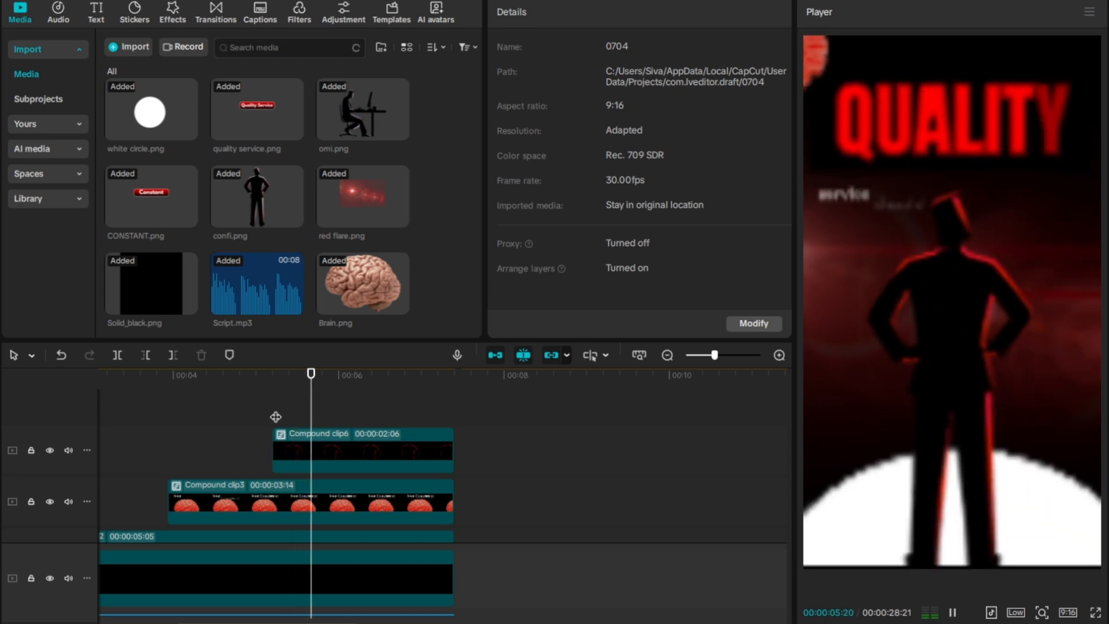
key(space)
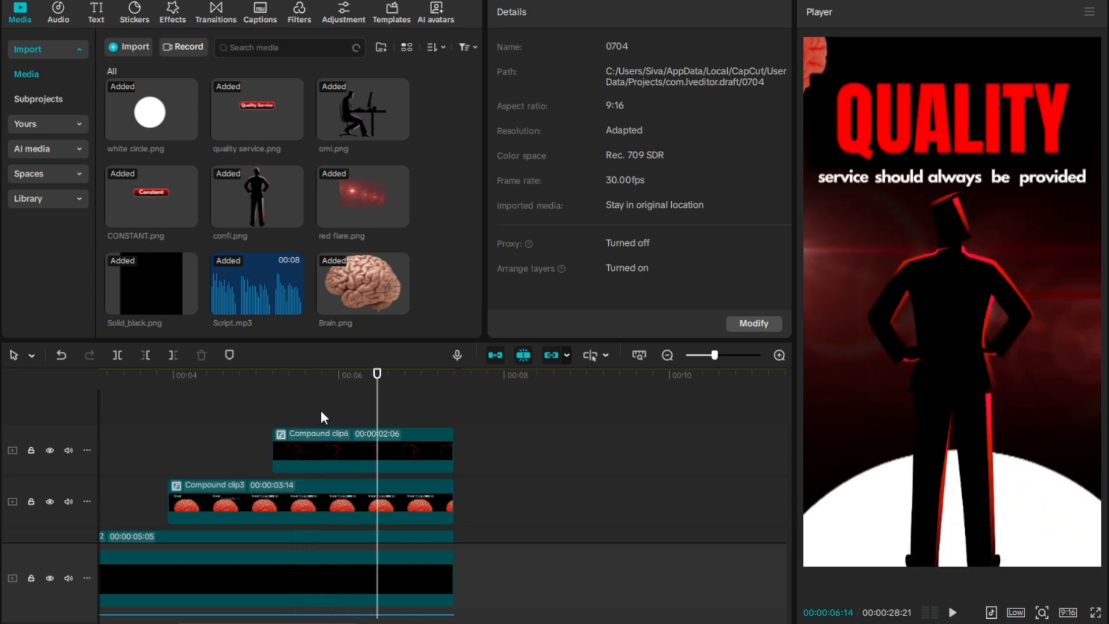
- Check the frames around the end of the QUALITY scene and set the preview quality to Full
drag(384, 409, 417, 414)
click(486, 411)
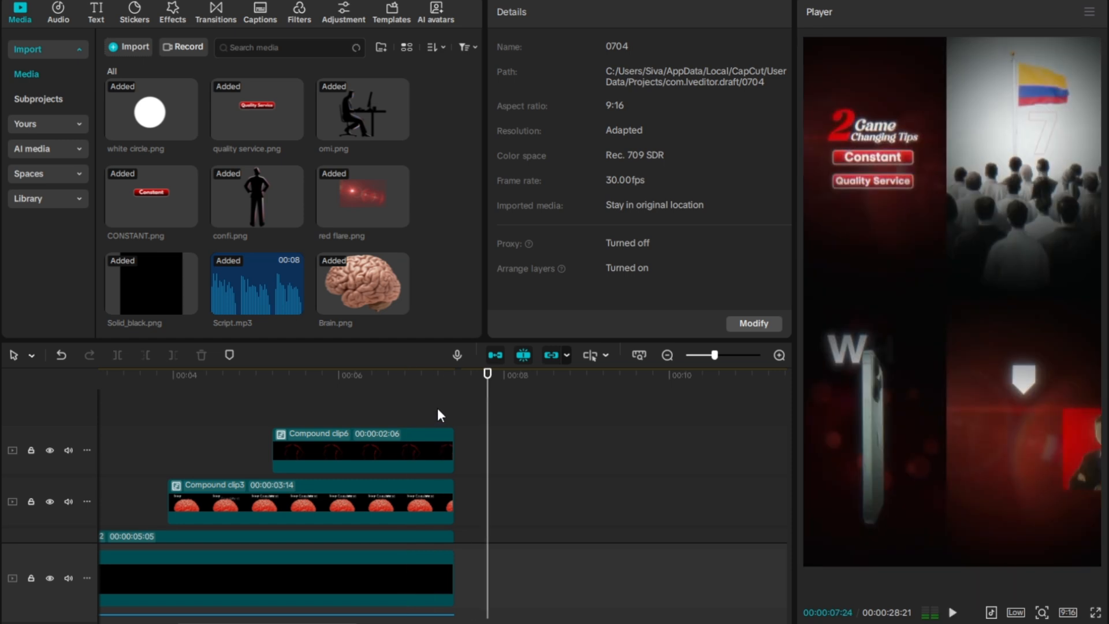
click(438, 408)
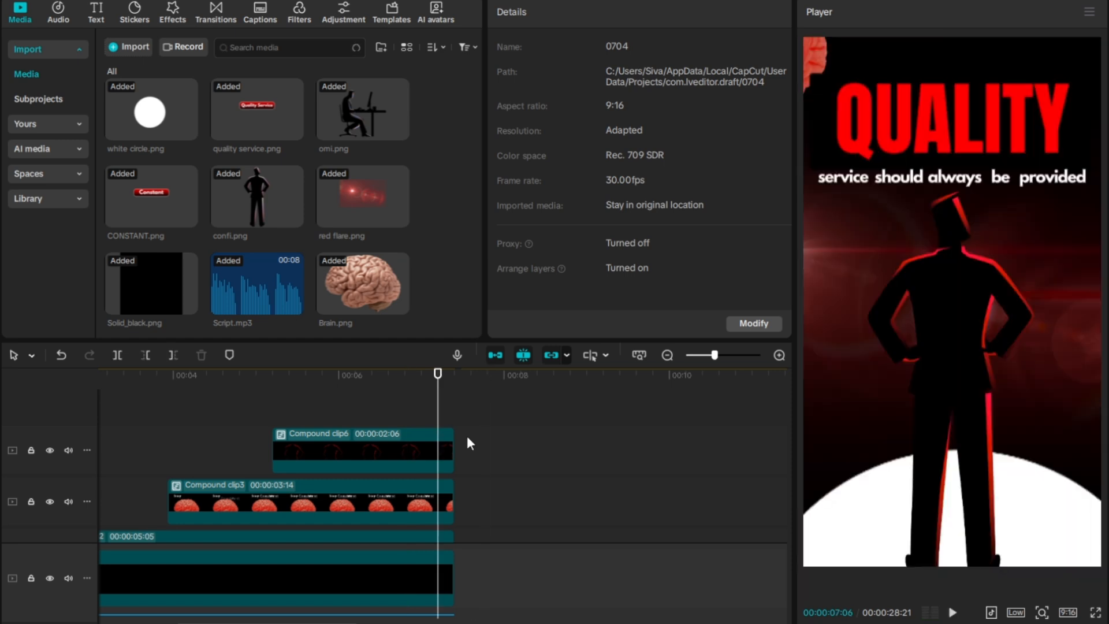
click(1016, 612)
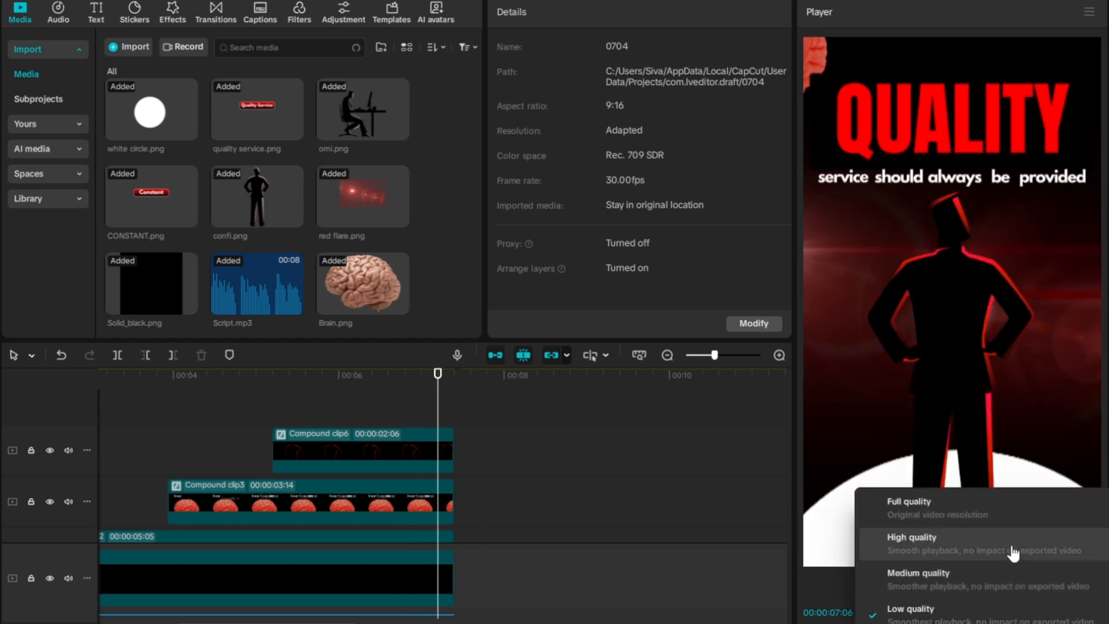
click(1018, 520)
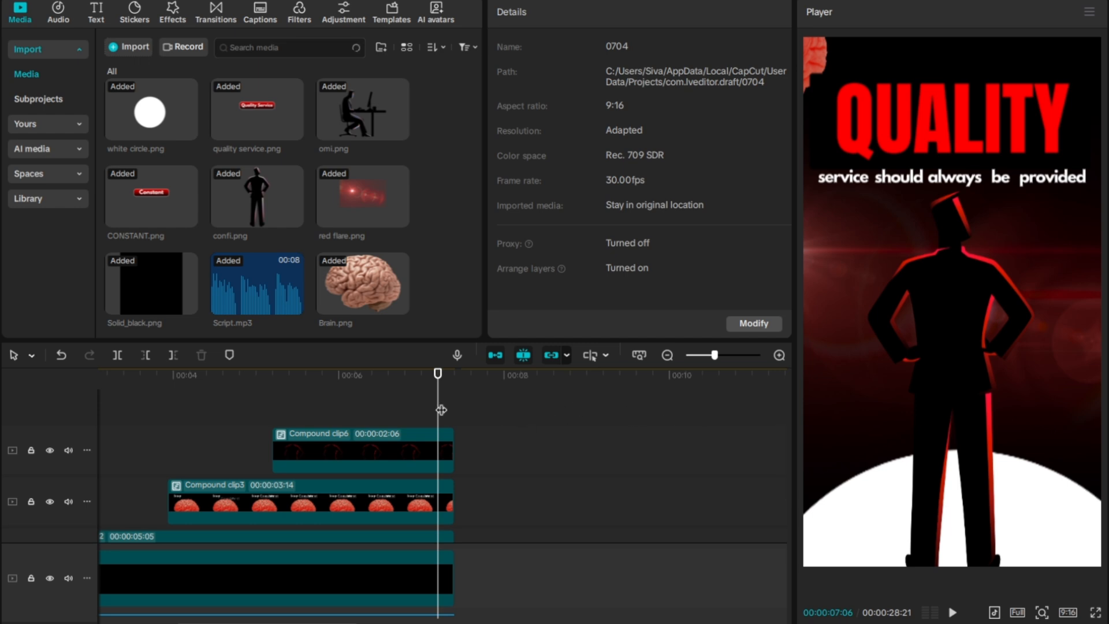
- At the start of the timeline, enlarge the red flare.png clip to a scale of 392%
click(280, 375)
drag(231, 376, 135, 372)
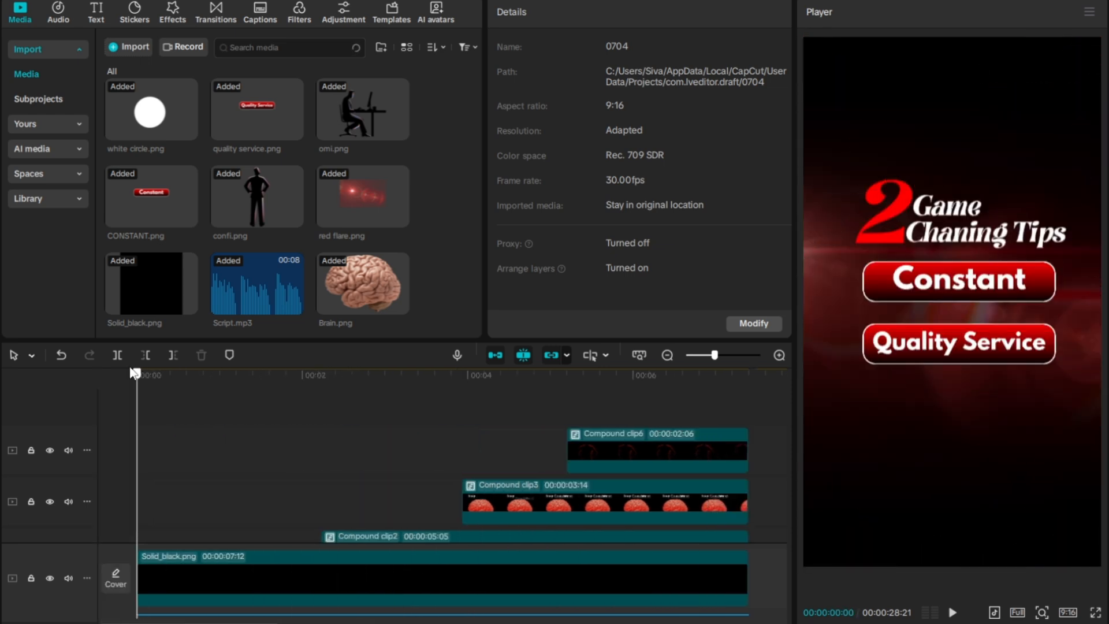
scroll(197, 410, down, 5)
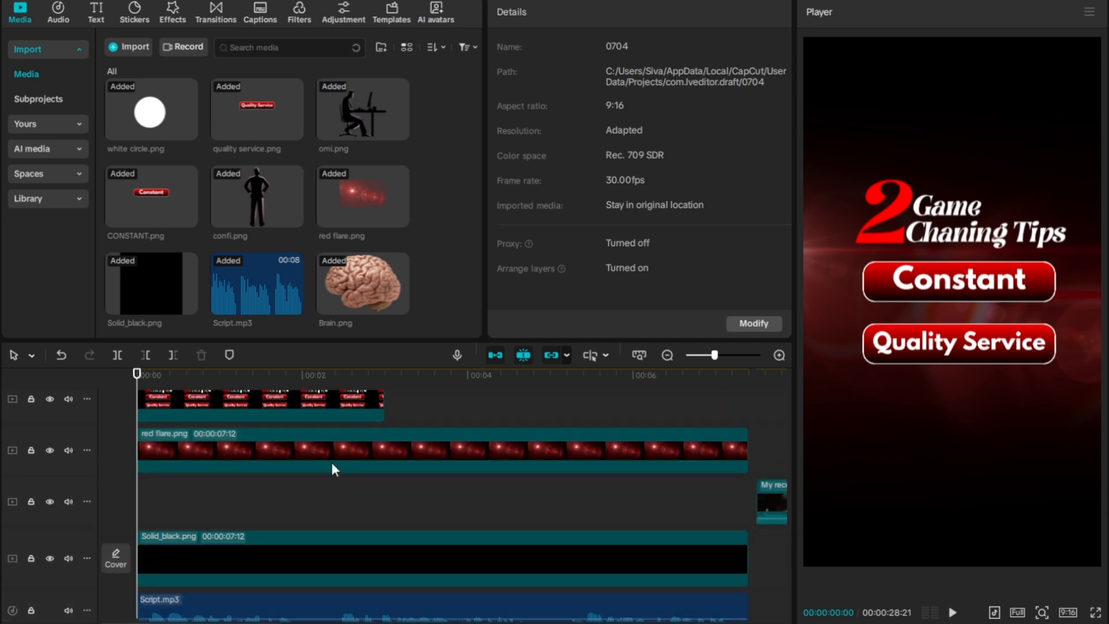
click(332, 456)
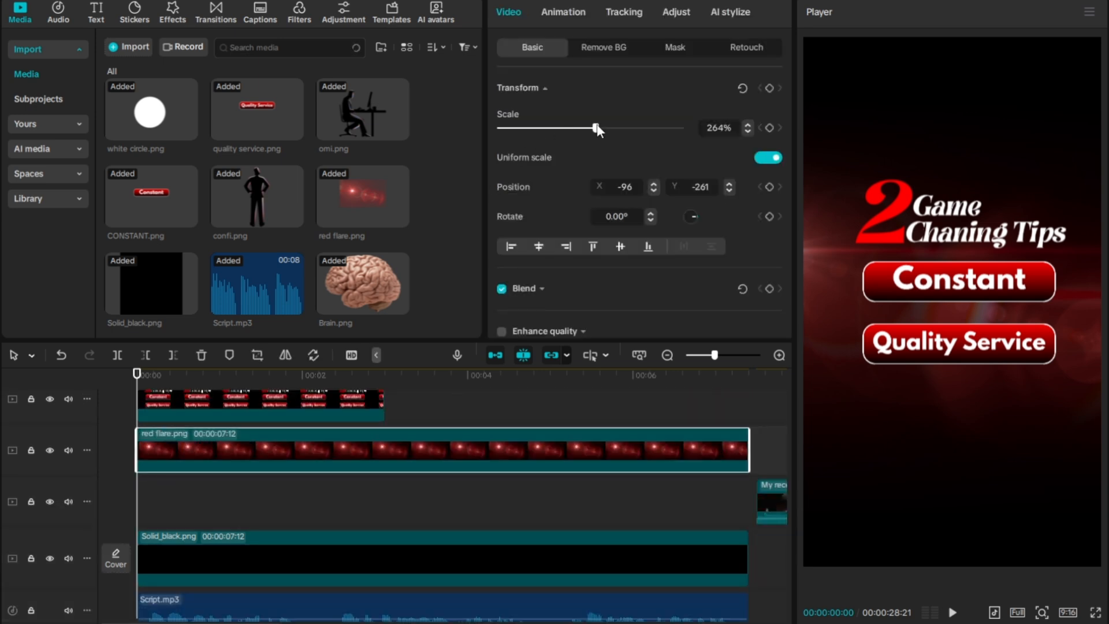
drag(601, 125, 643, 143)
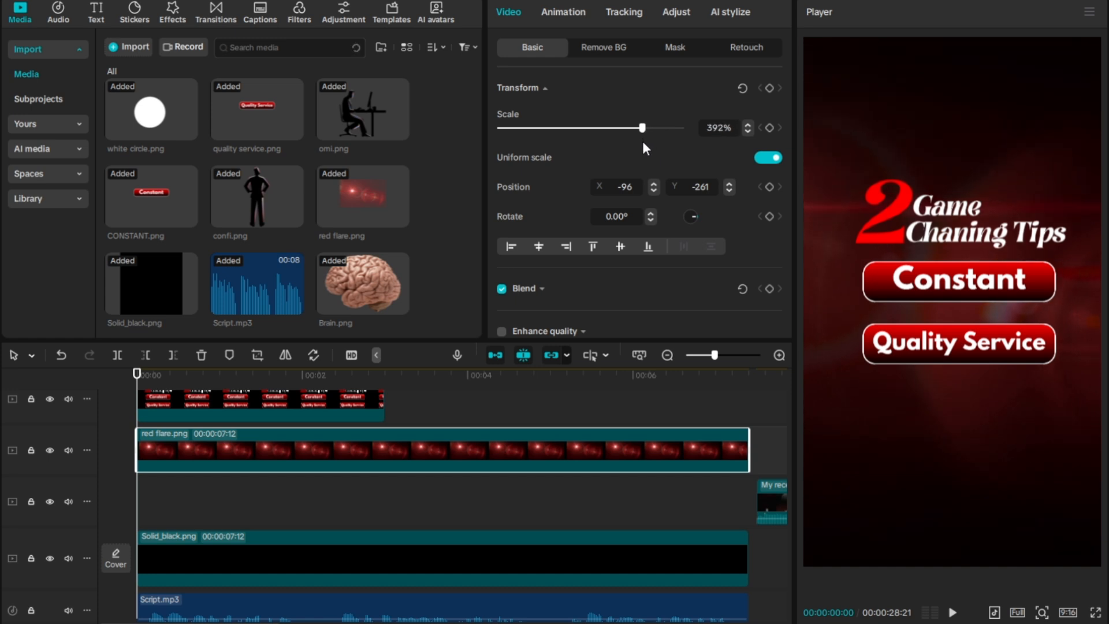
- Set the red flare.png clip's opacity to 63%
click(542, 289)
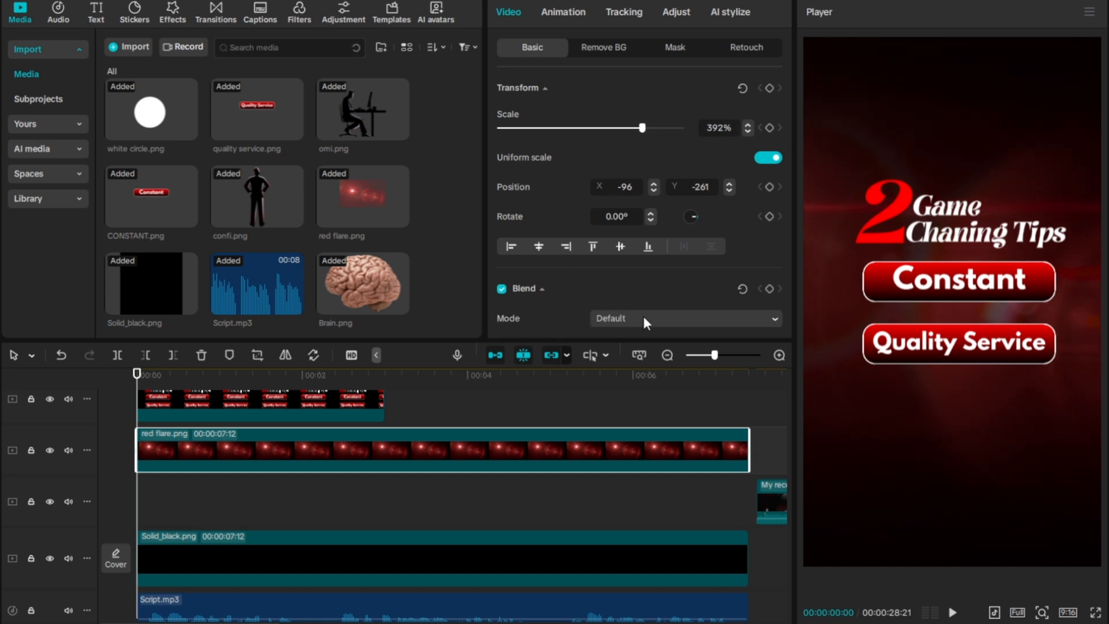
scroll(643, 316, down, 1)
drag(643, 306, 614, 310)
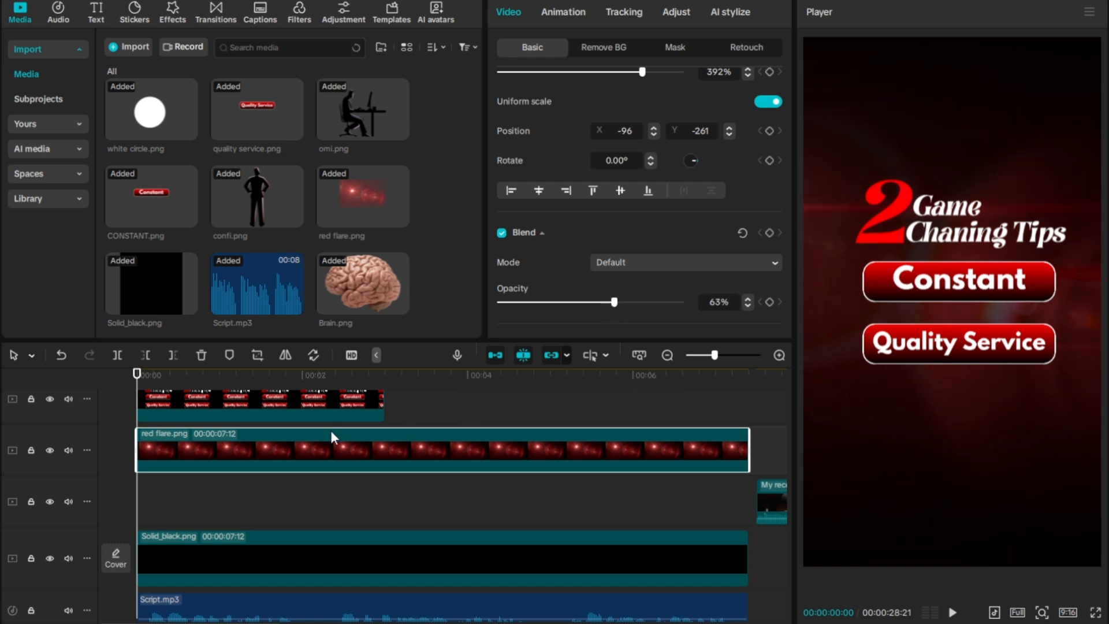
click(144, 501)
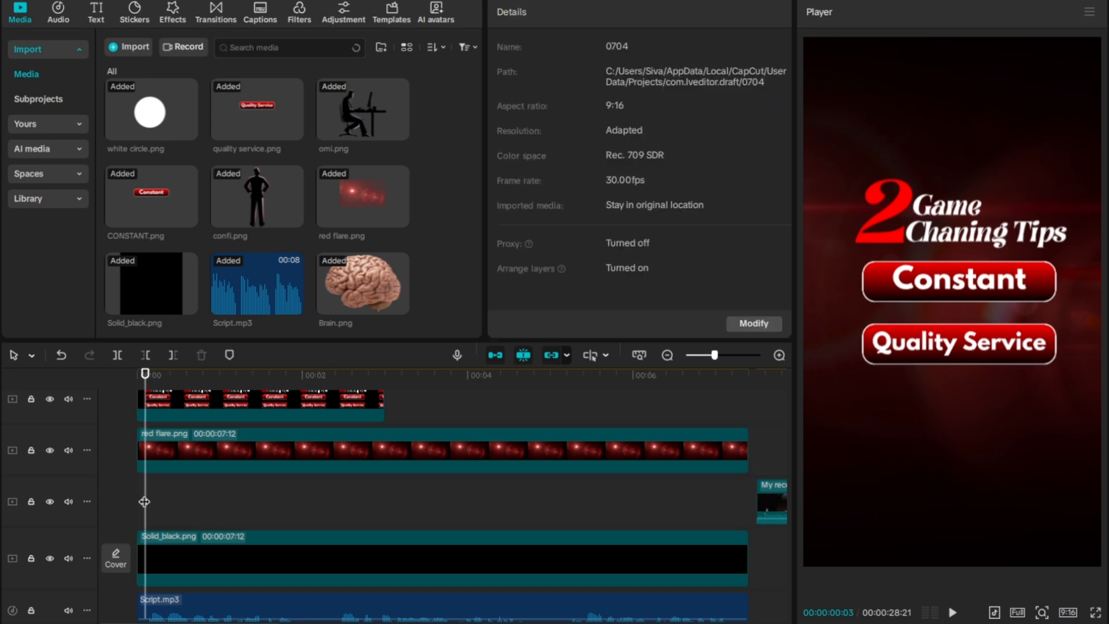
- Place another Solid_black.png on a top track at the timeline start, over the frame's lower half, and give it a Split mask
drag(185, 308, 133, 405)
drag(884, 283, 971, 407)
click(674, 46)
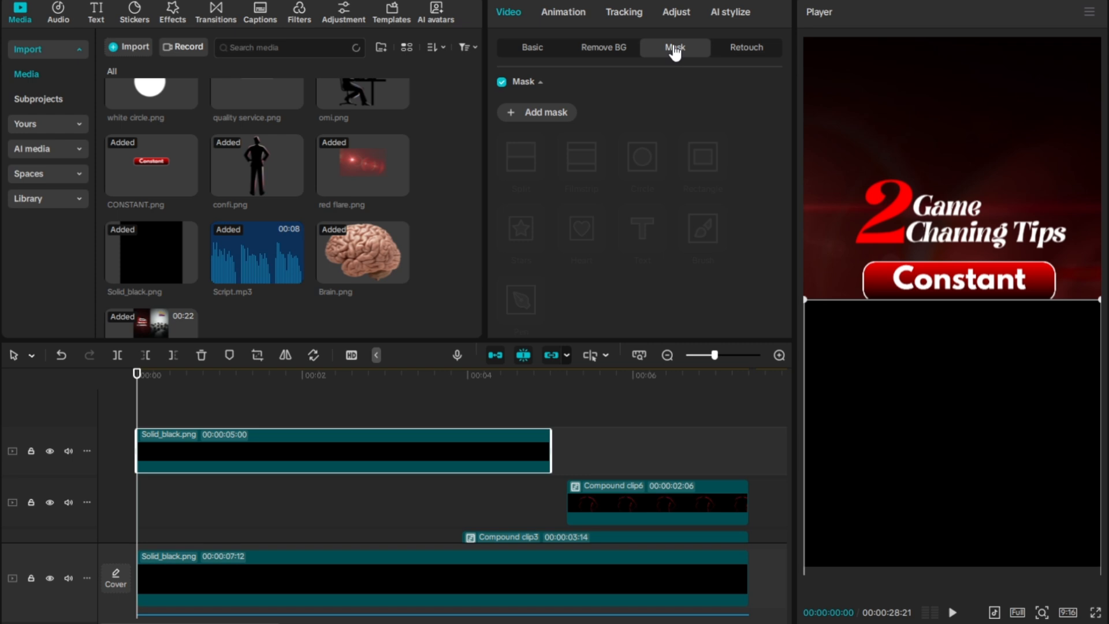
click(541, 123)
click(578, 230)
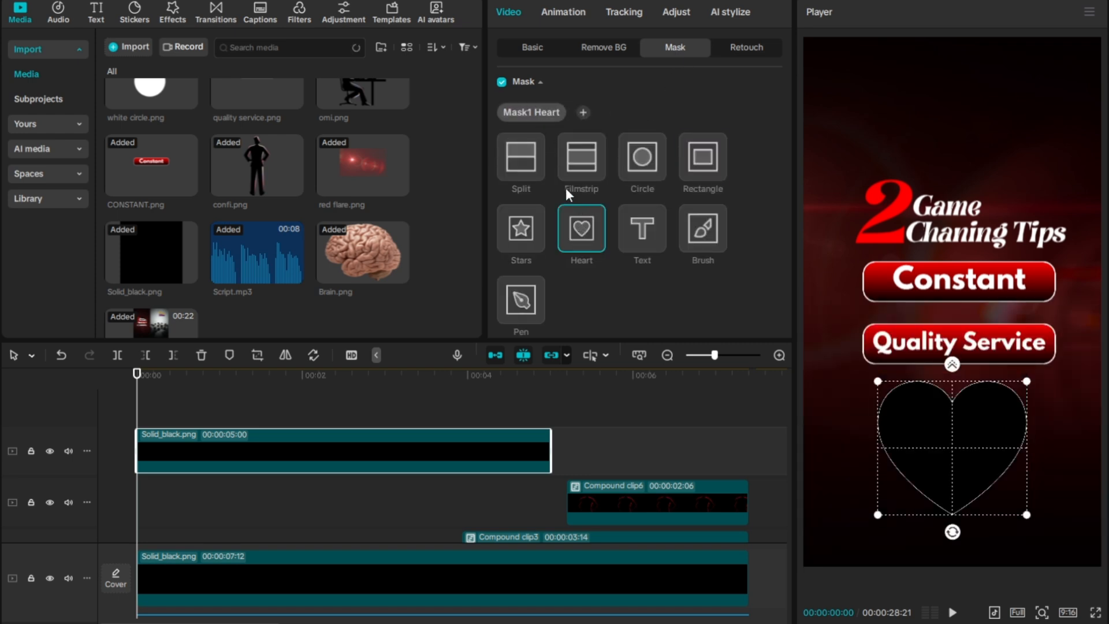
click(538, 164)
scroll(671, 199, down, 3)
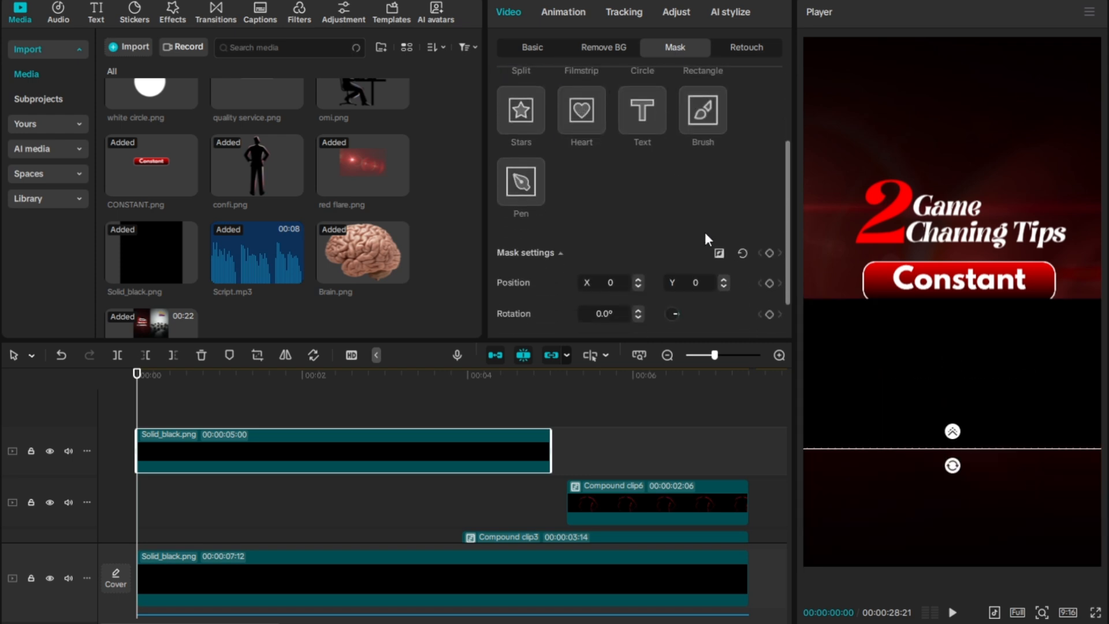
- Feather the Split mask's edge on the black overlay and move its dividing line down to Y -12
drag(987, 448, 957, 397)
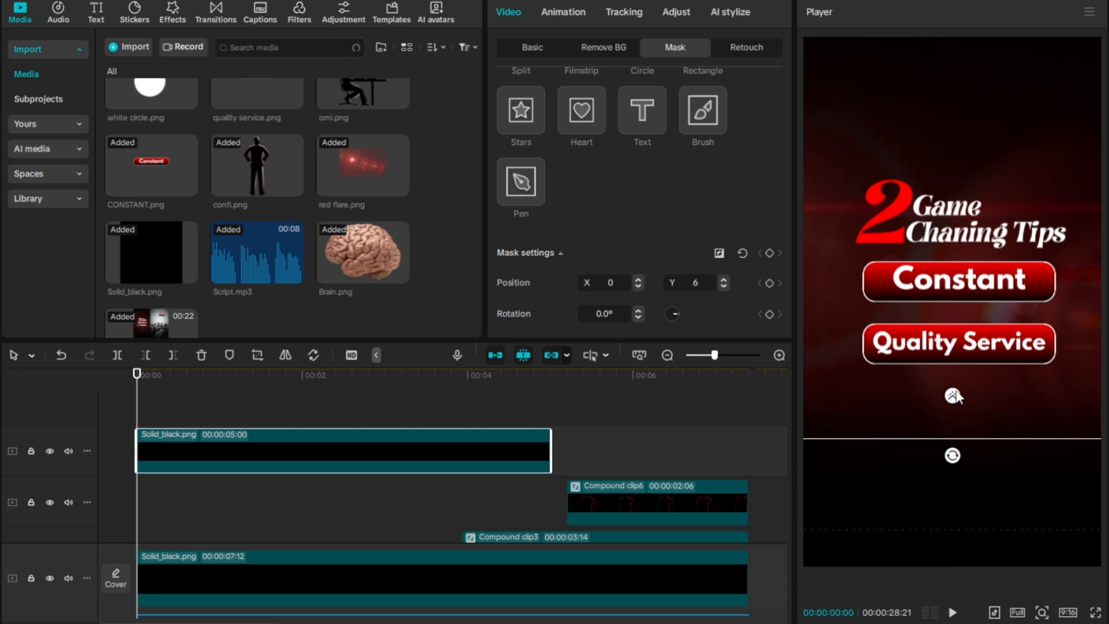
drag(973, 434, 971, 461)
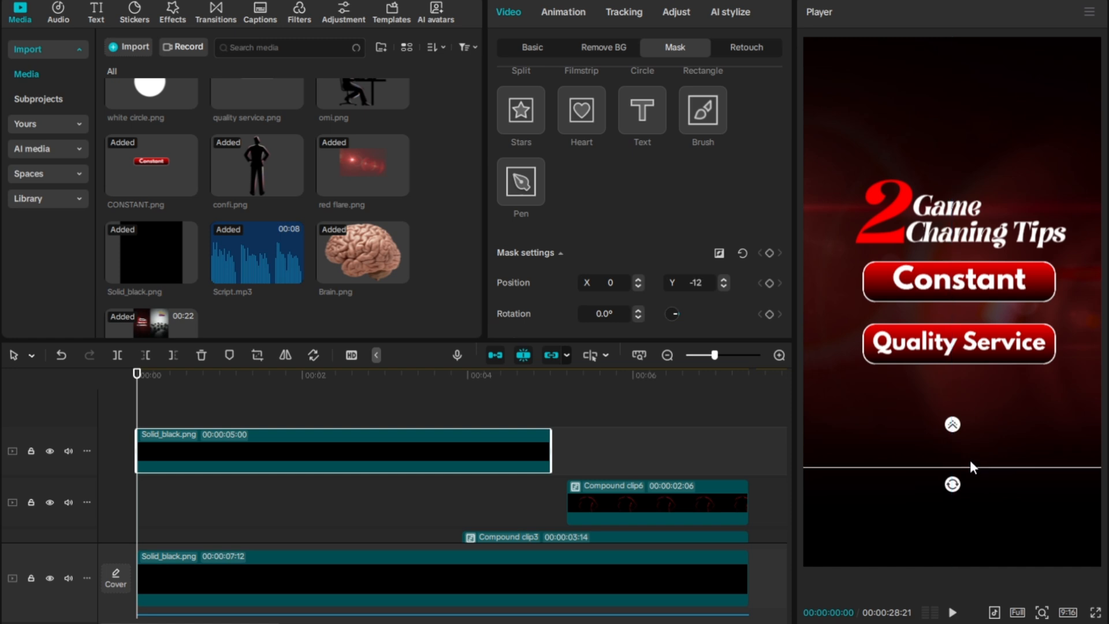
click(163, 413)
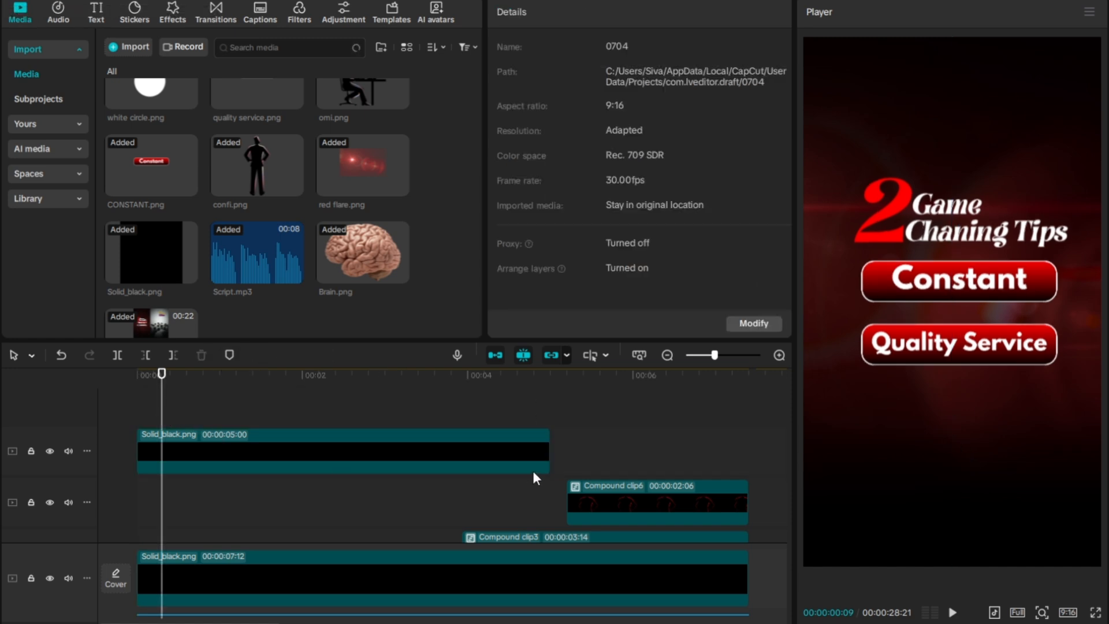
- Extend the masked Solid_black.png overlay so it ends together with Compound clip6, at a duration of 00:00:07:12
scroll(549, 465, down, 2)
click(490, 452)
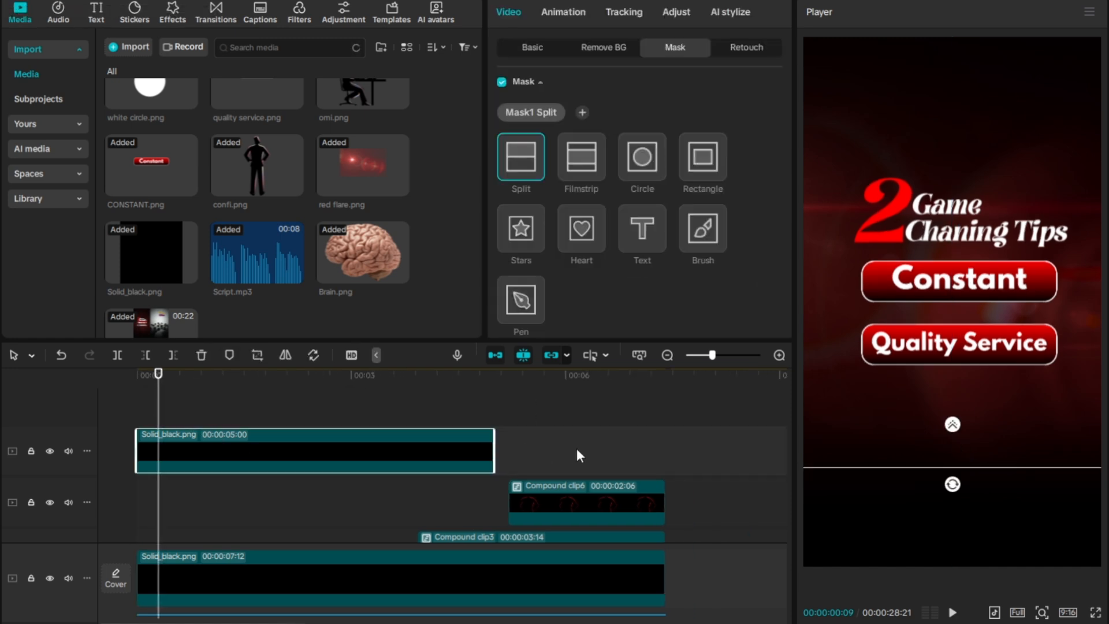
drag(492, 439, 662, 459)
click(602, 393)
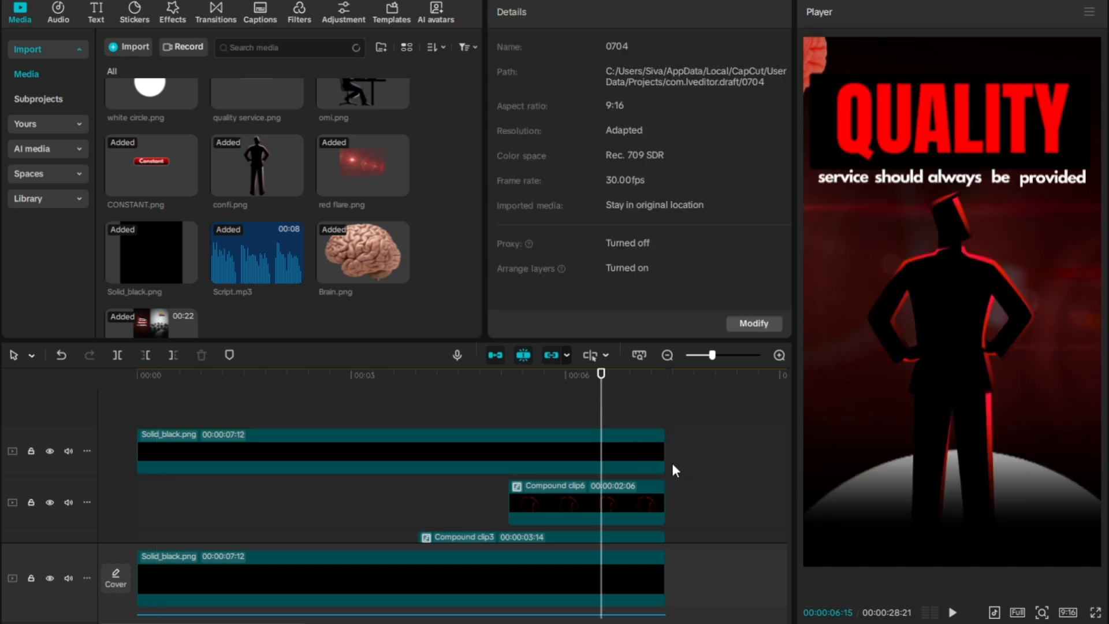
- In the QUALITY scene, raise the black overlay's Split mask line slightly and increase its feather for a softer fade
click(615, 448)
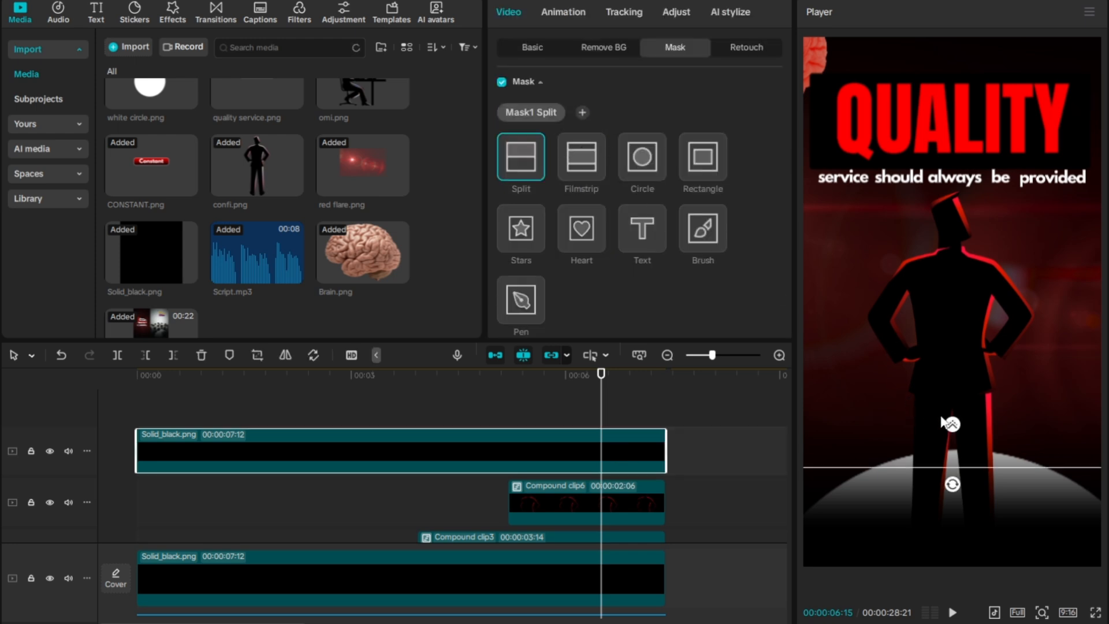
drag(951, 426, 951, 420)
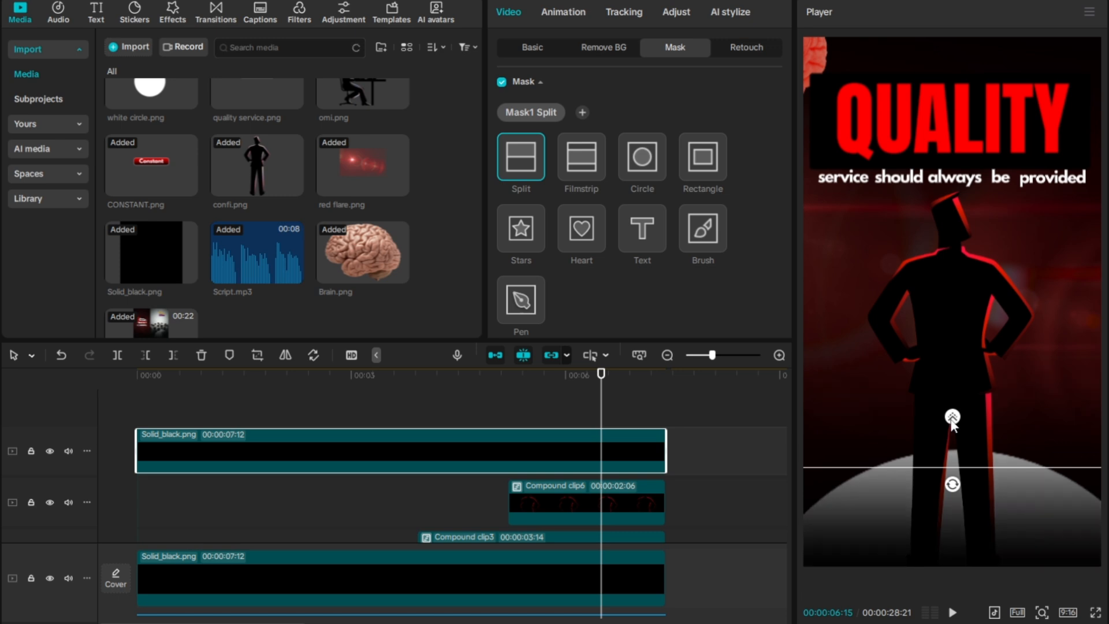
drag(976, 485, 979, 470)
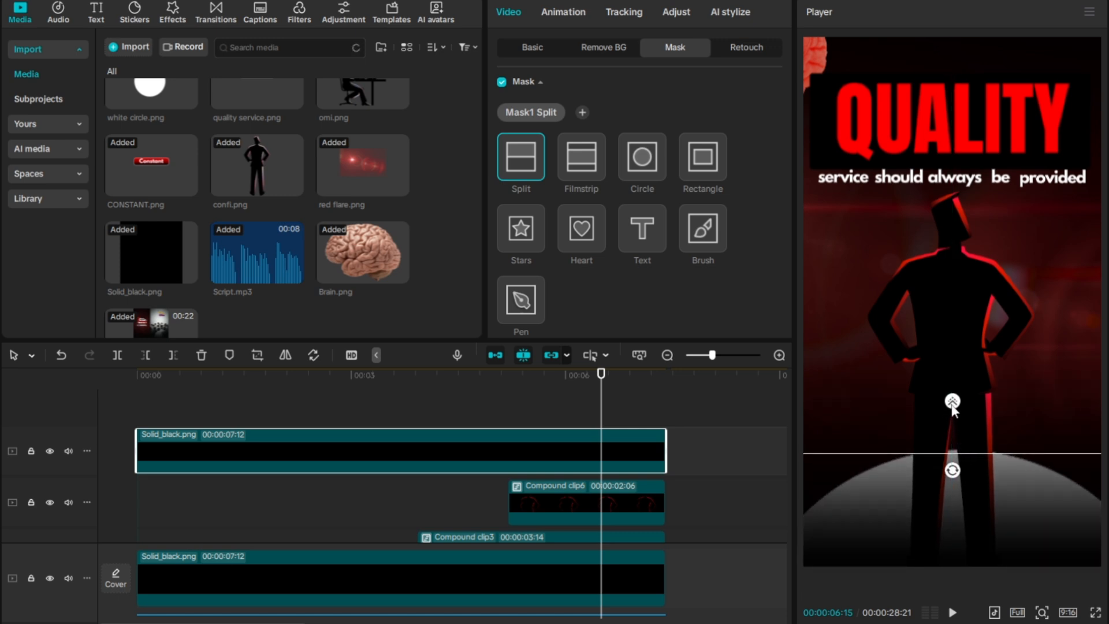
drag(952, 407, 954, 404)
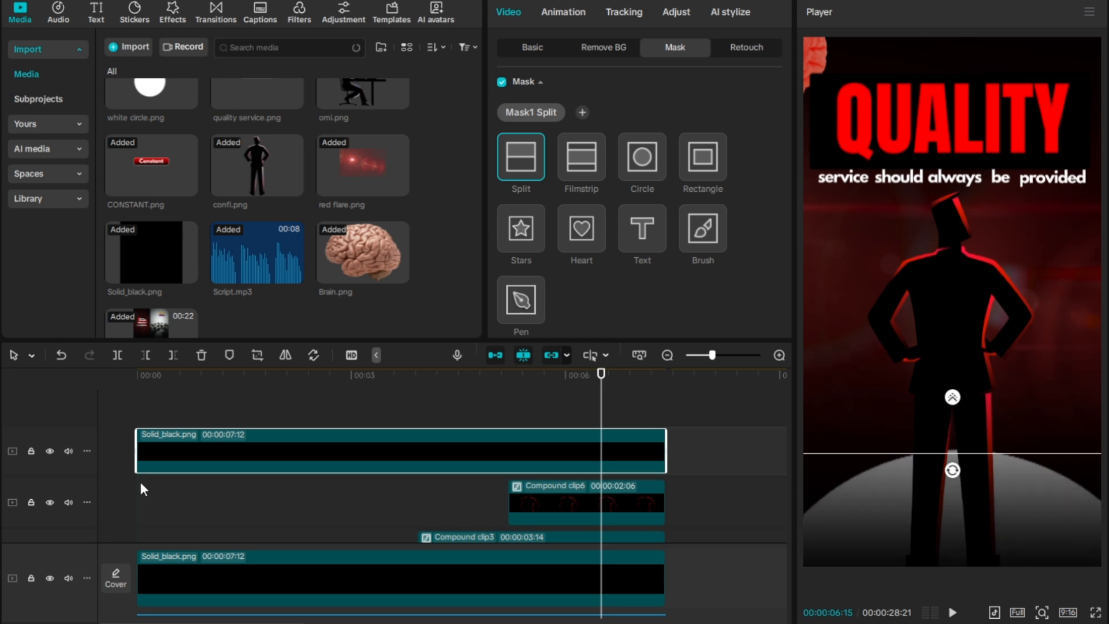
- Check the black fade on the opening title and the brain scene, and return the playhead to the timeline start
click(148, 403)
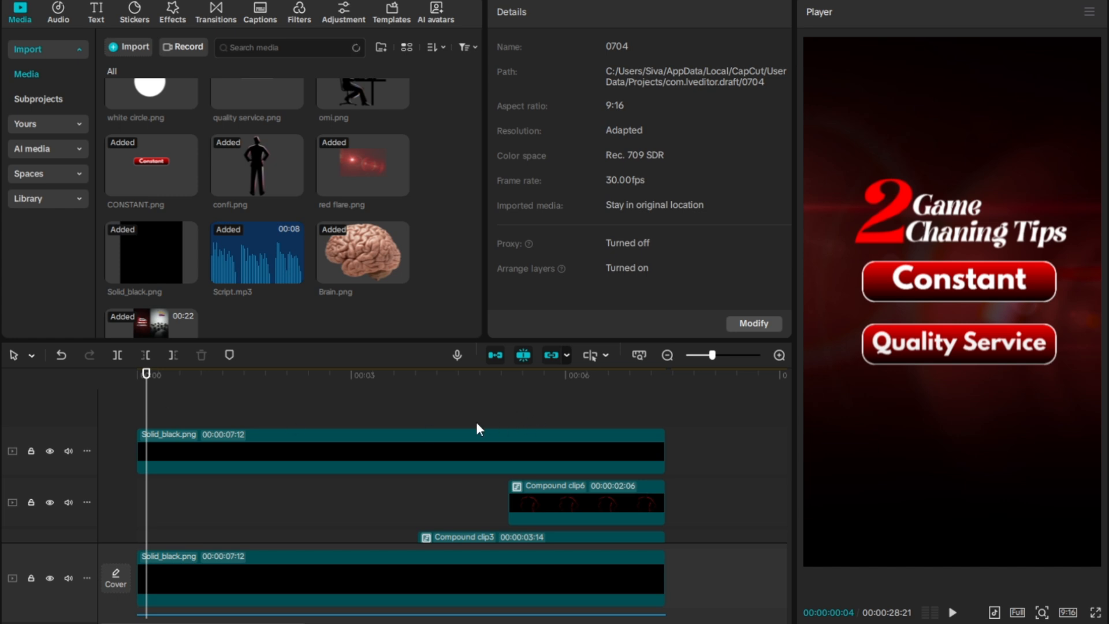
click(445, 436)
click(462, 415)
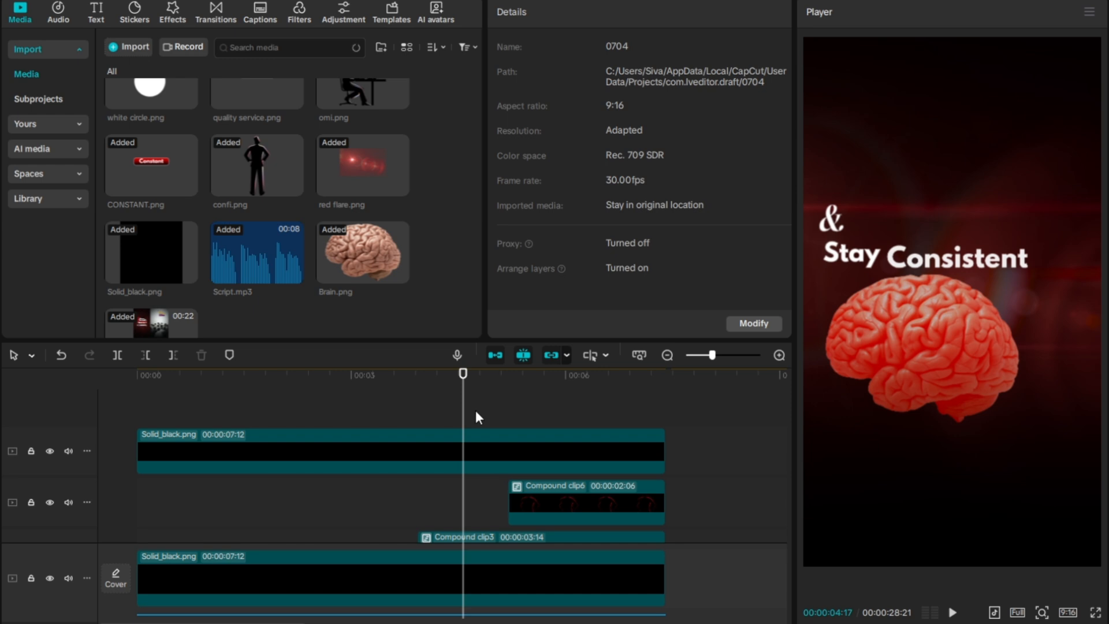
drag(456, 399, 127, 450)
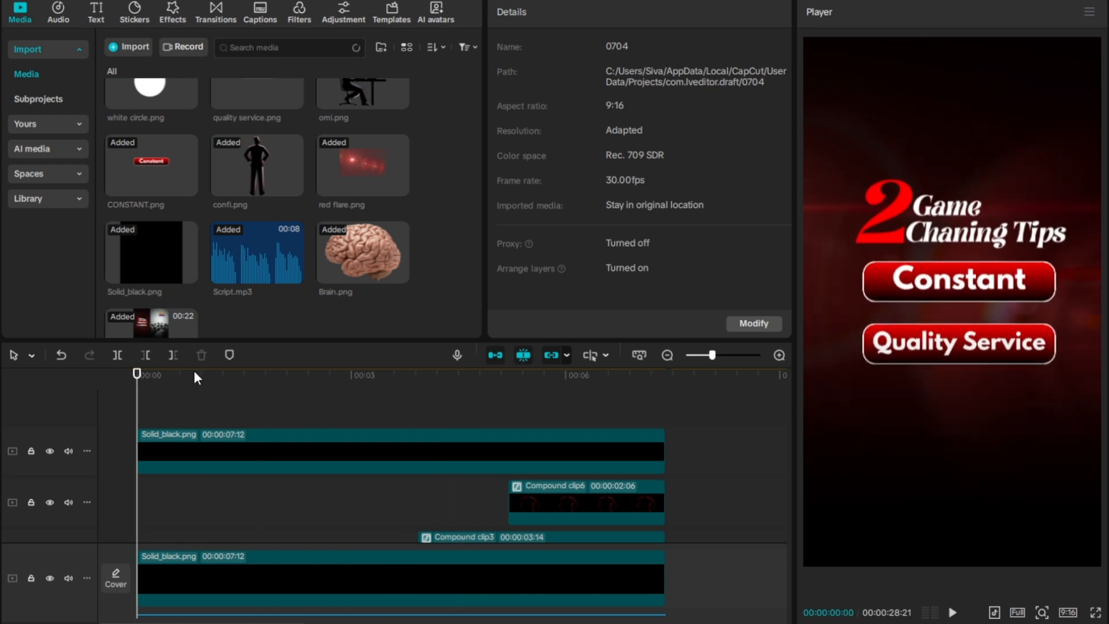
- Search the video effects for "glow 2" and apply the Glow 2 effect to Compound clip6
click(170, 13)
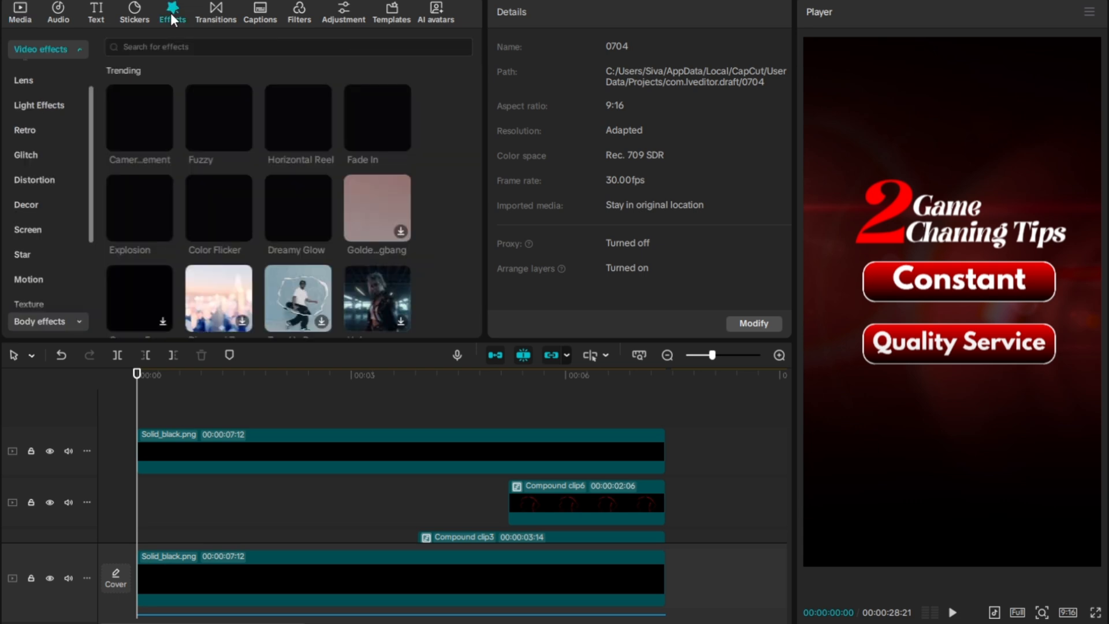
click(172, 47)
click(172, 84)
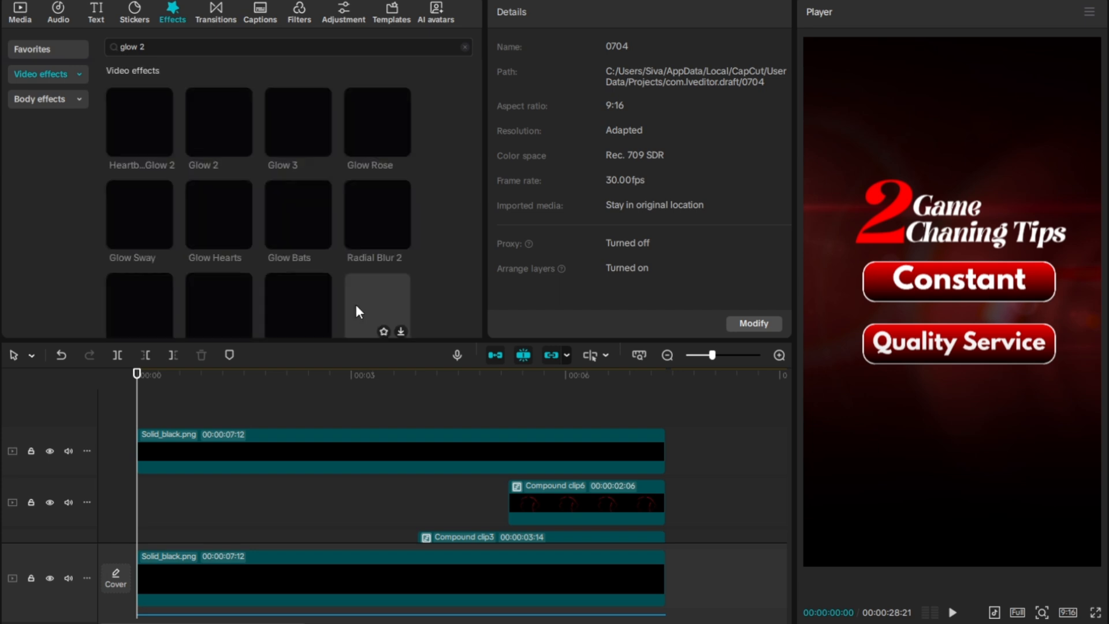
drag(206, 133, 528, 497)
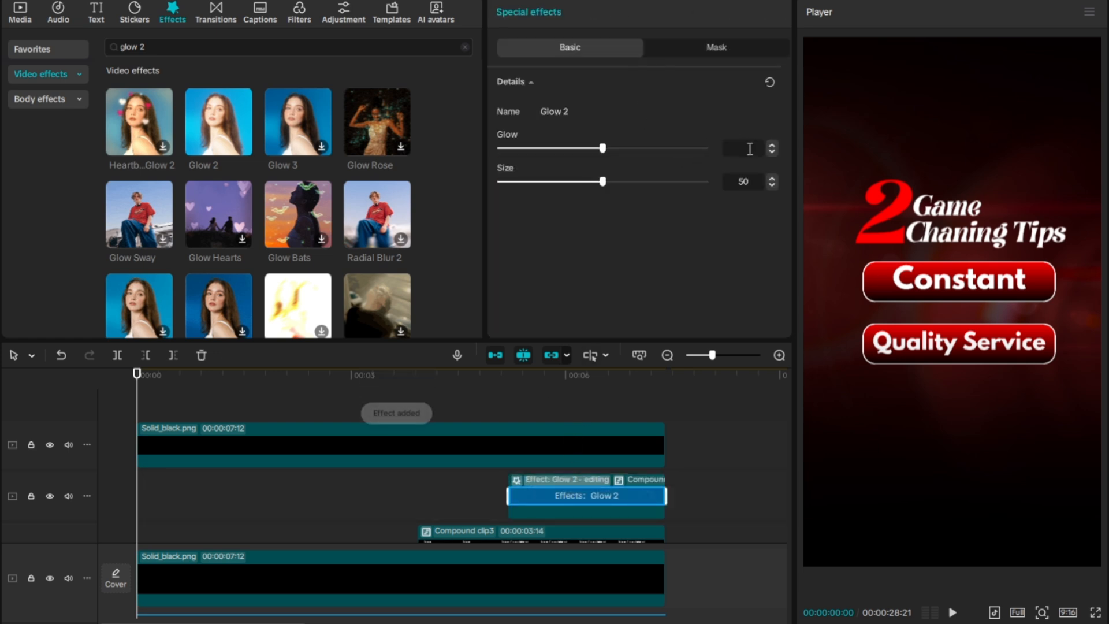
- Set Compound clip6's Glow 2 effect to Glow 10 and Size 60
text(10)
click(751, 184)
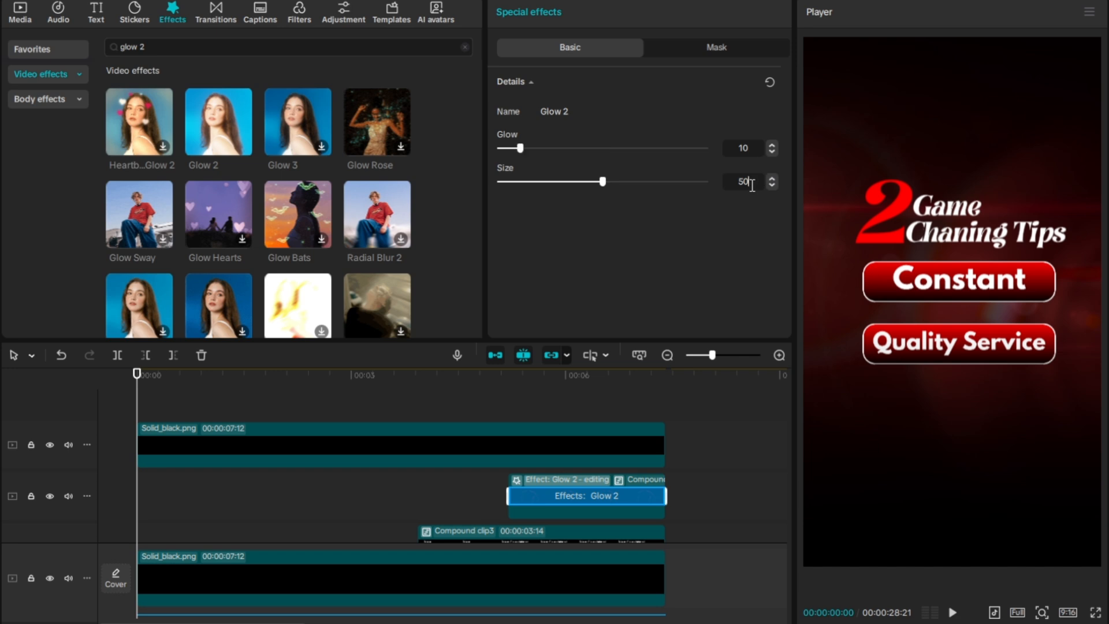
key(BackSpace)
text(60)
click(585, 431)
click(604, 489)
double_click(604, 490)
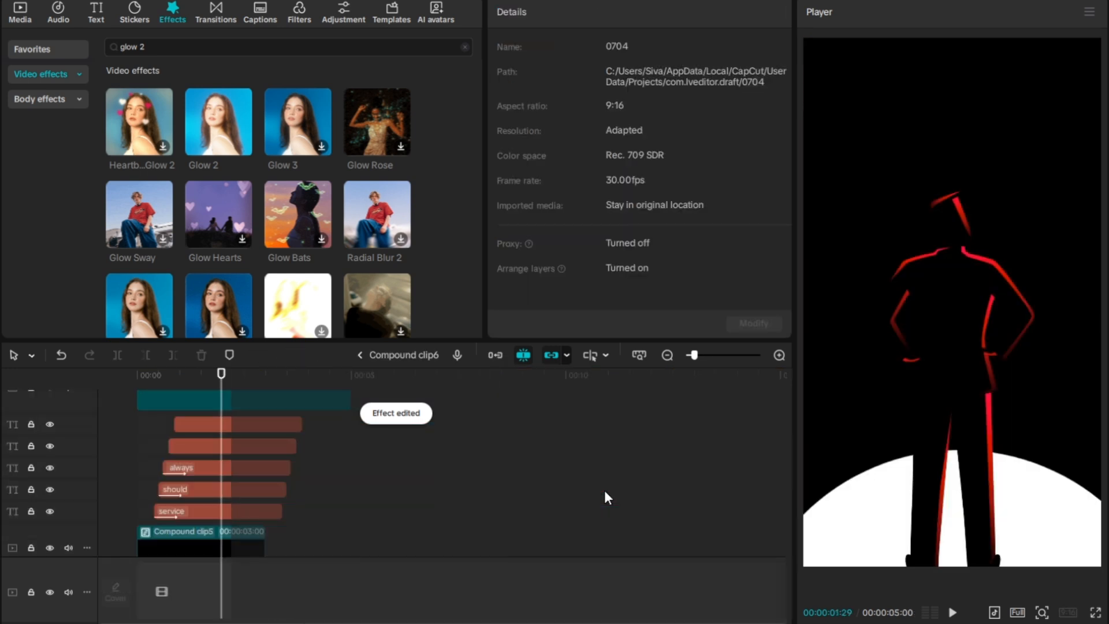
click(360, 353)
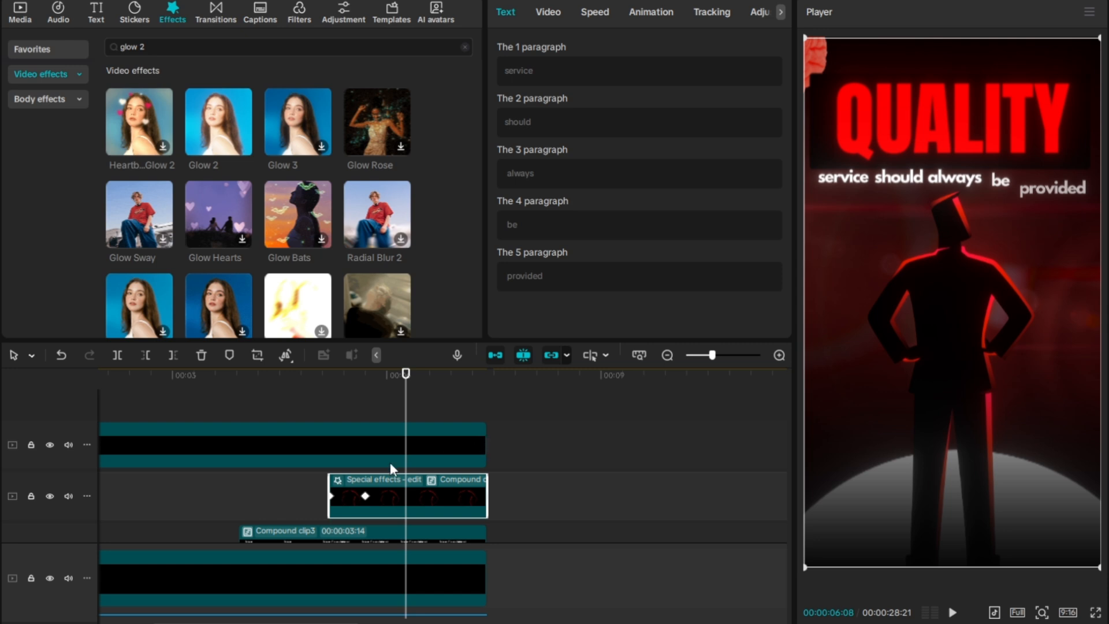
- Apply the Glow 2 effect to Compound clip3 with the brain scene
click(267, 495)
scroll(283, 529, down, 2)
click(296, 499)
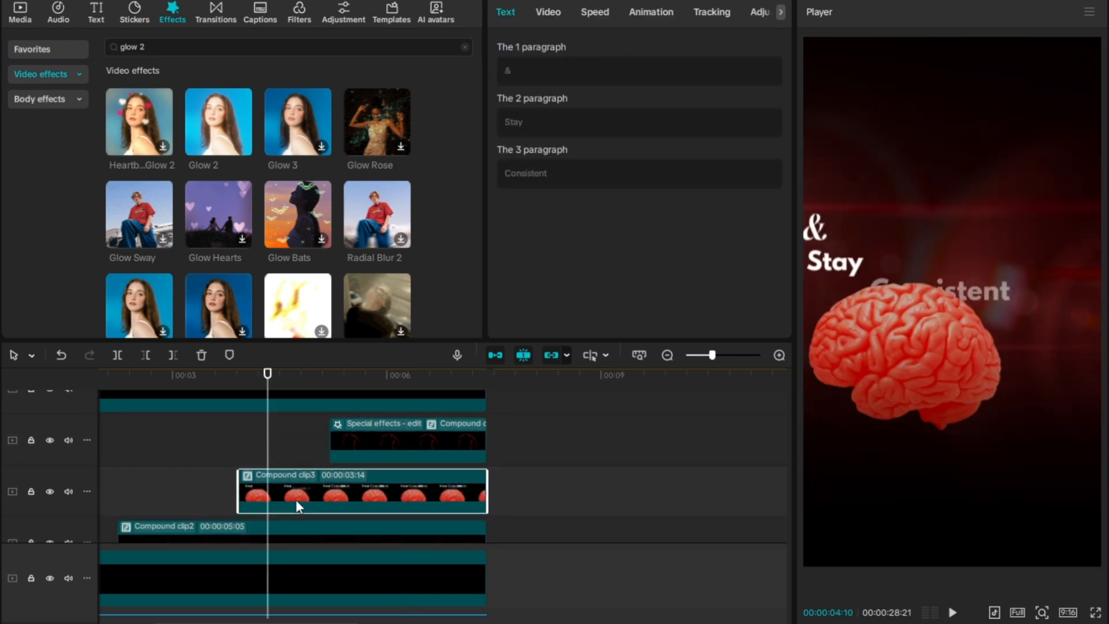
drag(225, 139, 283, 495)
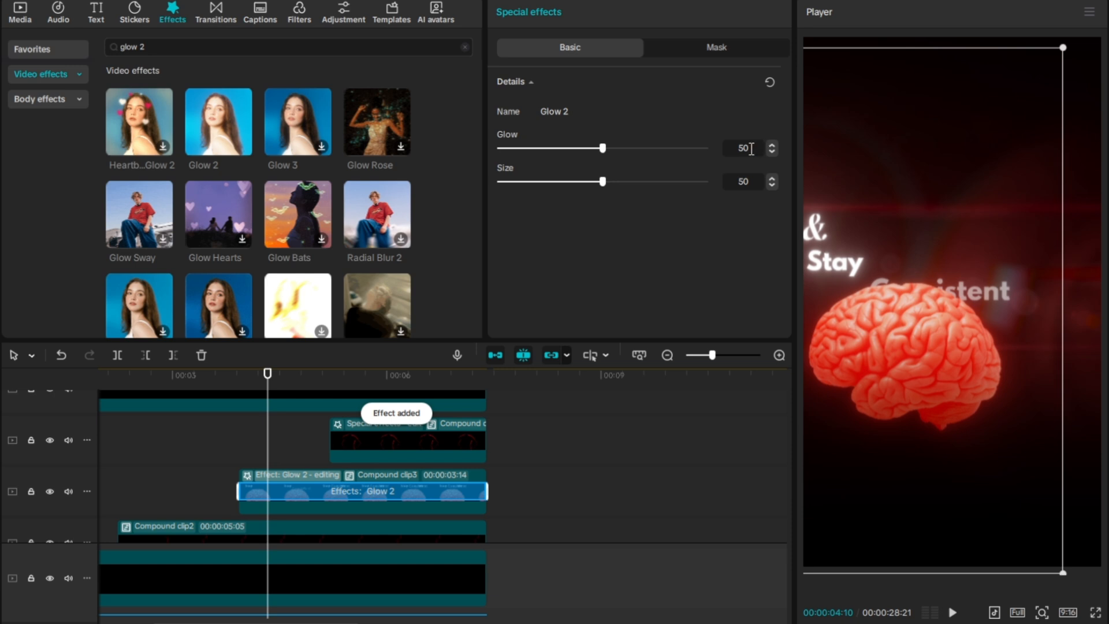
- Set Compound clip3's Glow 2 effect to Glow 10 and Size 60
key(BackSpace)
text(10)
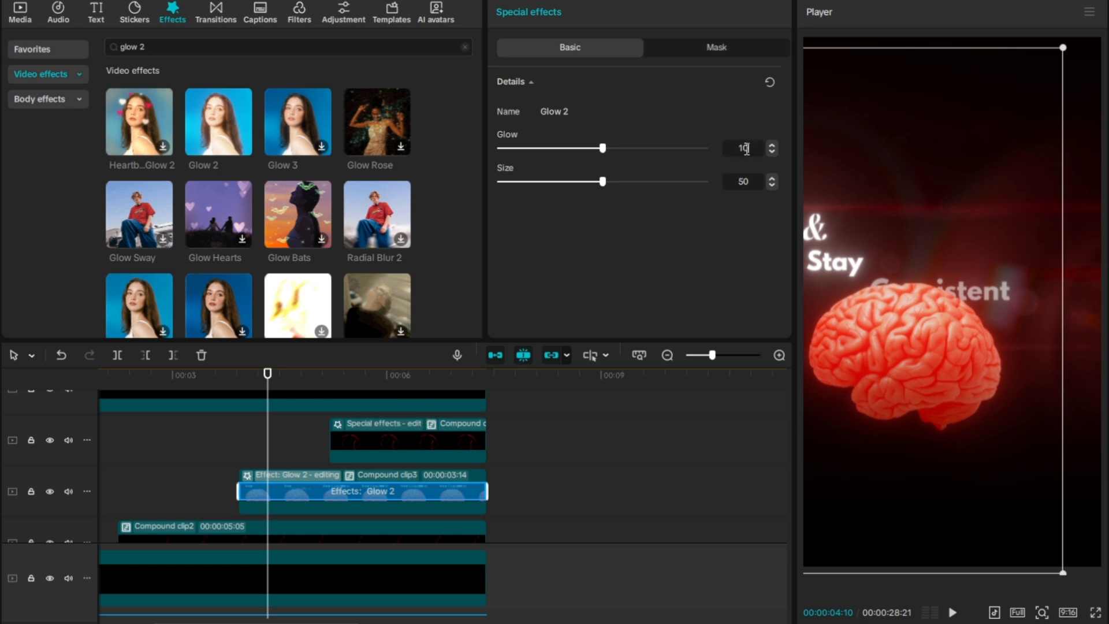
click(755, 183)
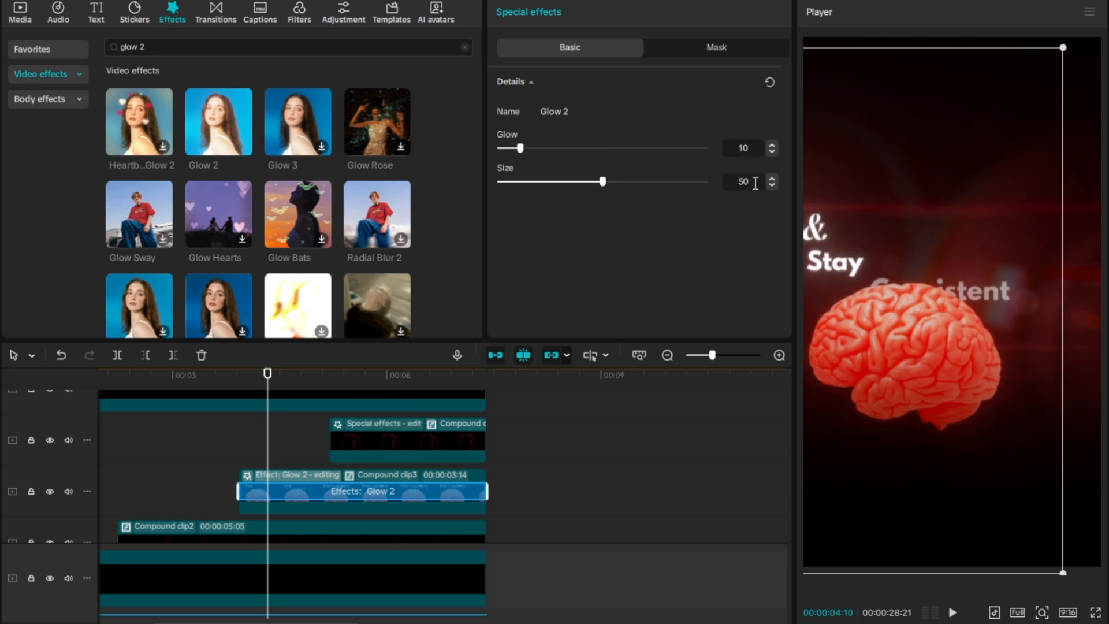
key(BackSpace)
key(BackSpace)
text(60)
key(Return)
- Apply the Glow 2 effect to Compound clip2 with Glow 9 and Size 60
scroll(256, 479, down, 2)
drag(219, 130, 185, 488)
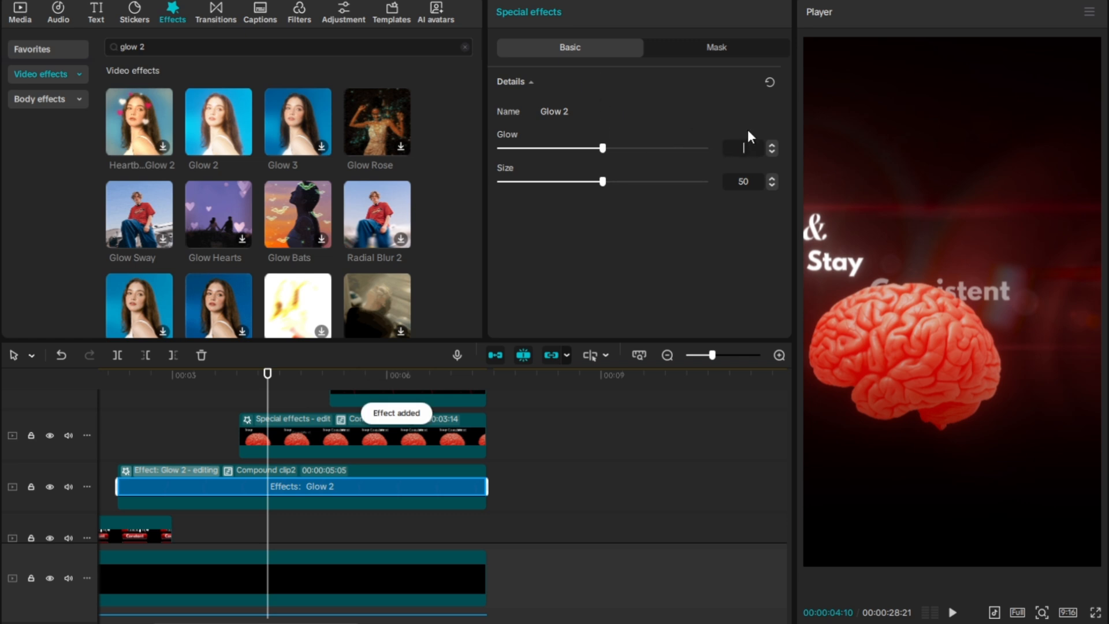
text(9)
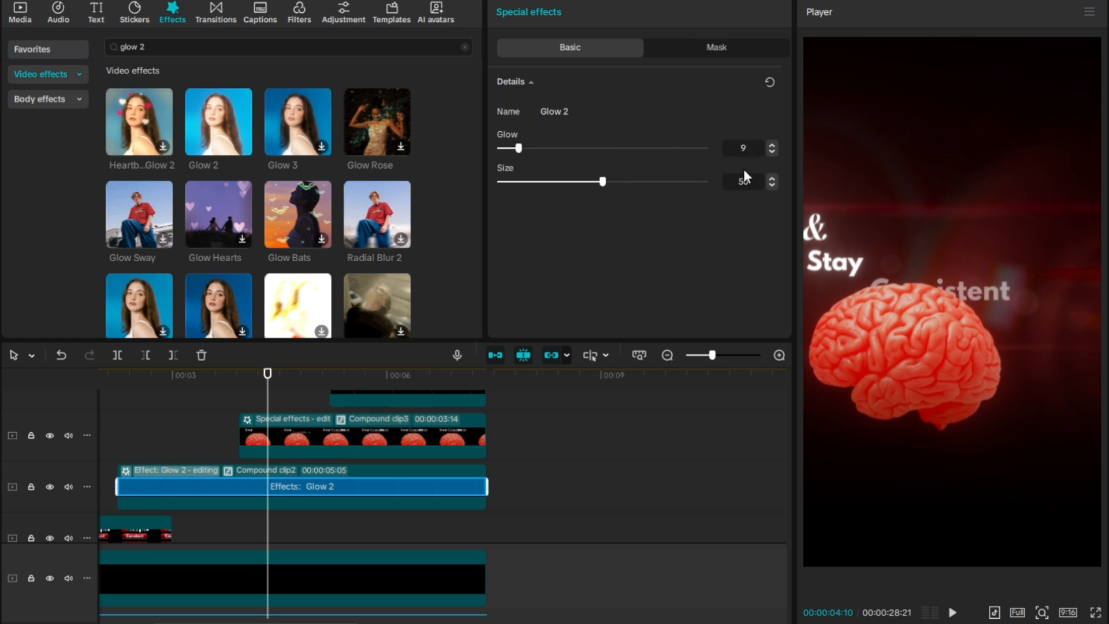
click(758, 181)
key(BackSpace)
key(BackSpace)
text(60)
key(Return)
- Apply the Glow 2 effect to Compound clip1, lower its Glow amount and set its Size to 60
scroll(231, 509, down, 1)
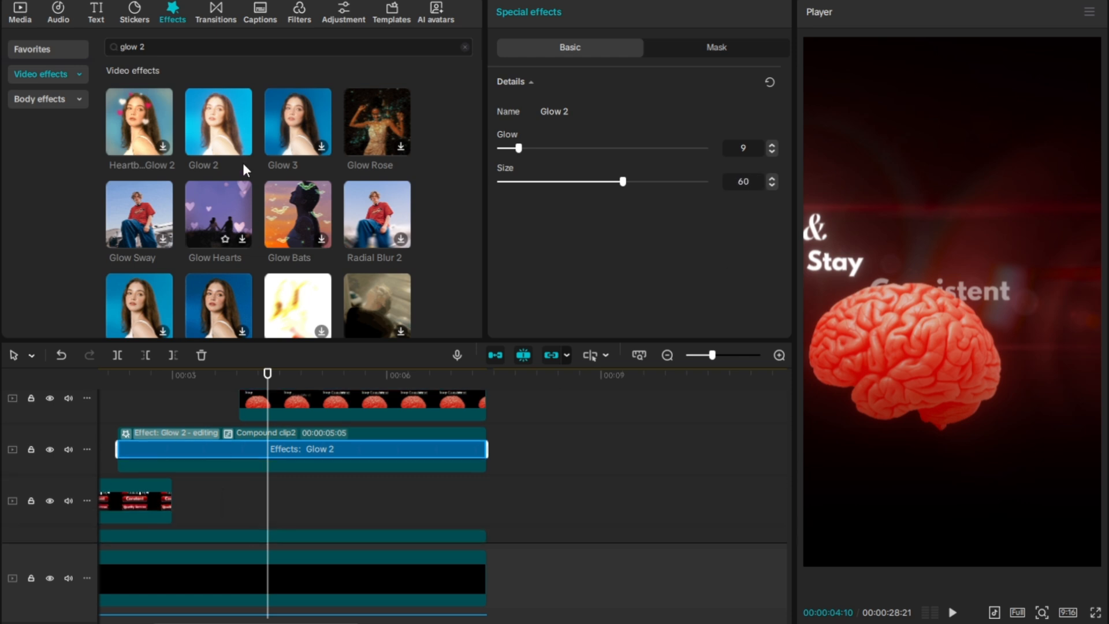
drag(232, 144, 136, 501)
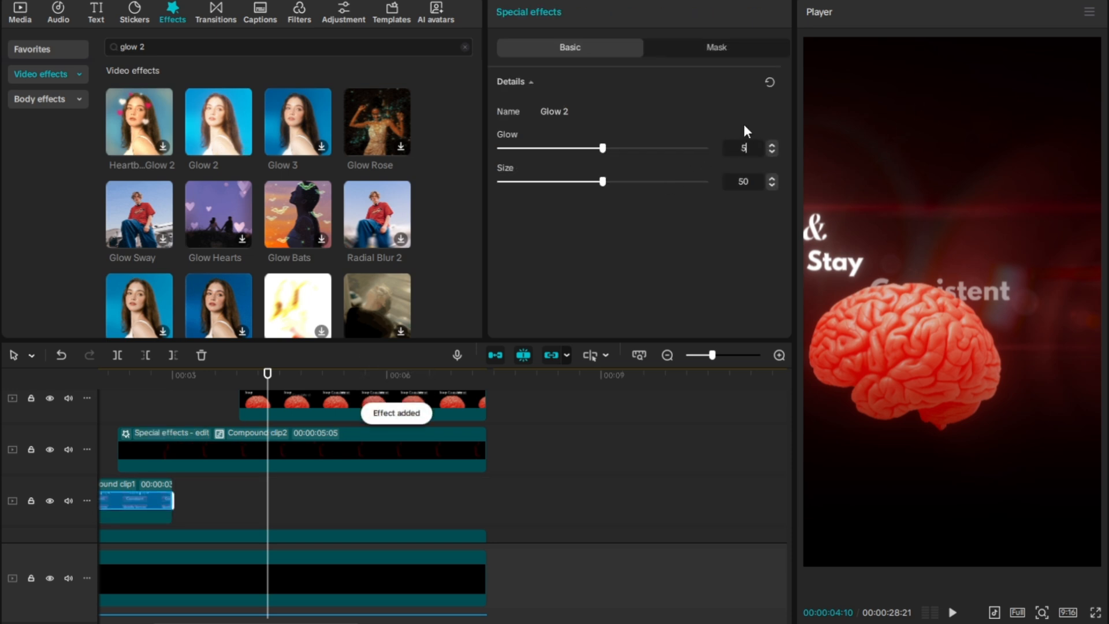
text(9)
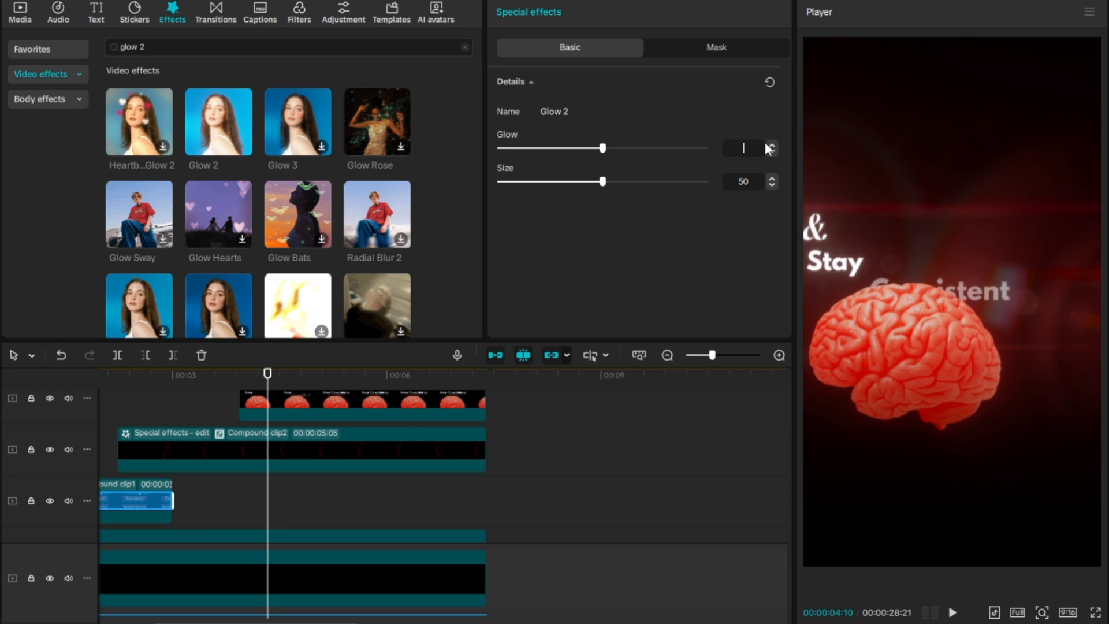
click(756, 176)
text(60)
key(Return)
- Raise the Glow amount of Compound clip2's Glow 2 effect to 10
click(175, 433)
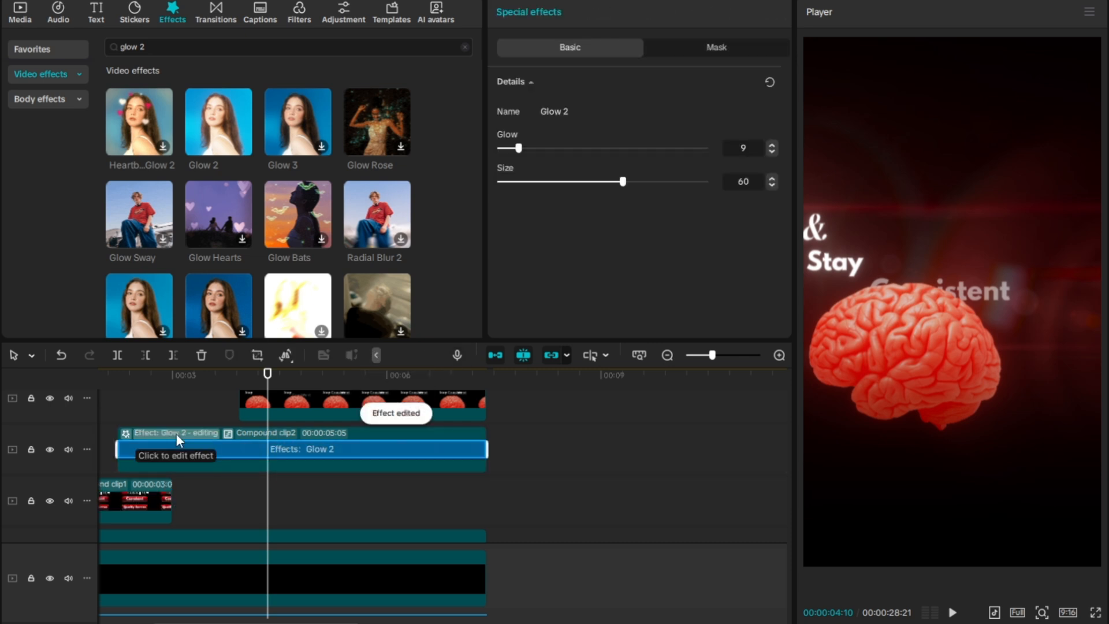
click(773, 145)
scroll(375, 521, down, 2)
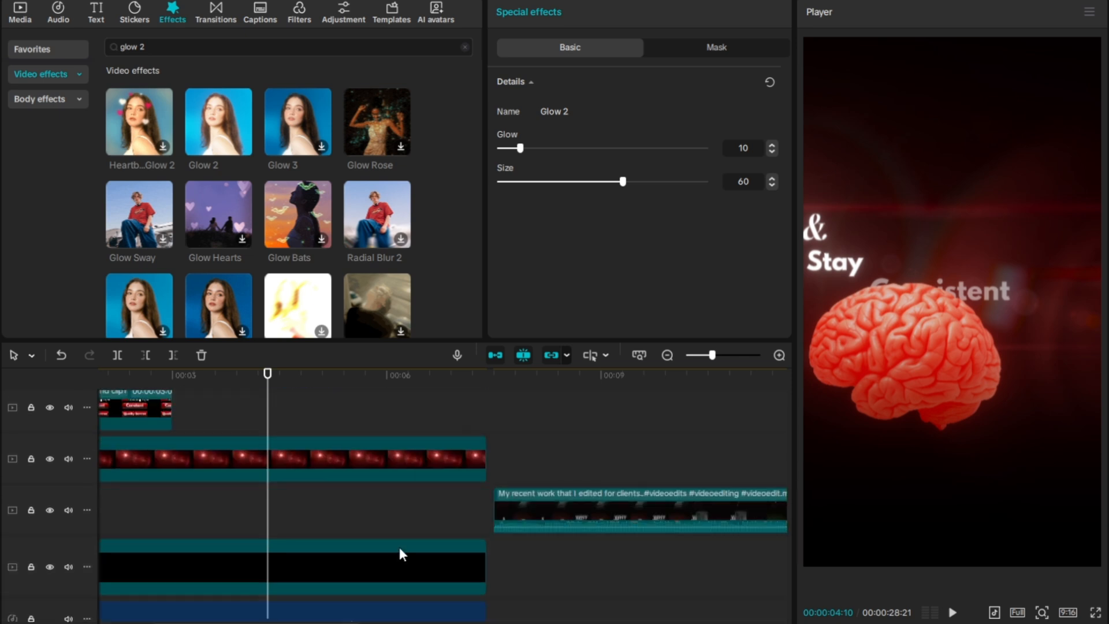
- Delete the reference clip "My recent work that I edited for clients" from the timeline
scroll(277, 528, left, 3)
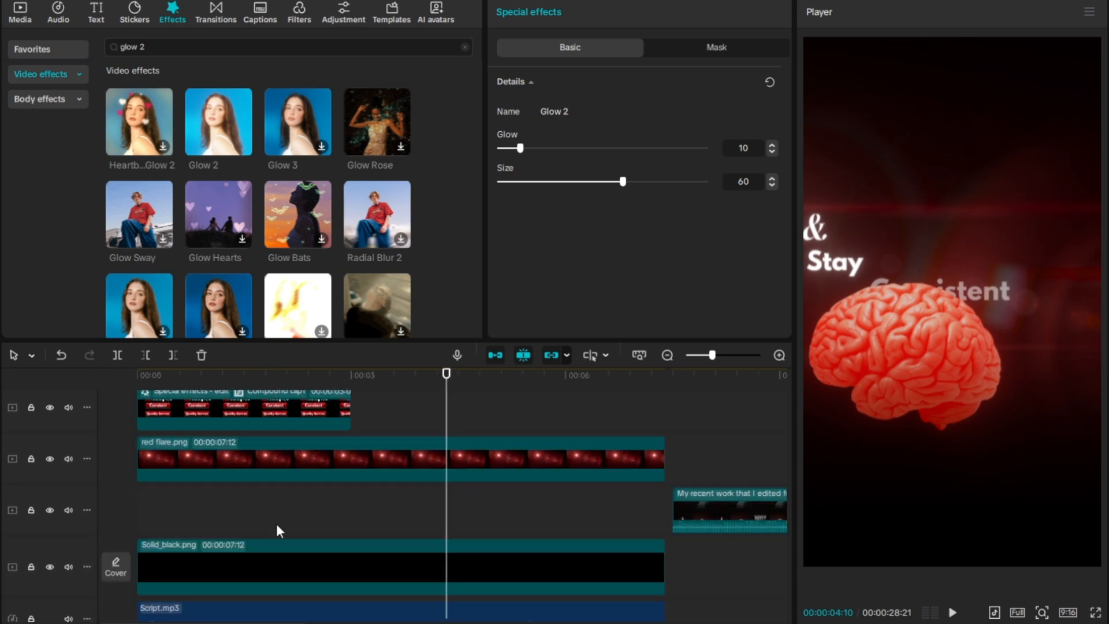
click(275, 520)
click(146, 522)
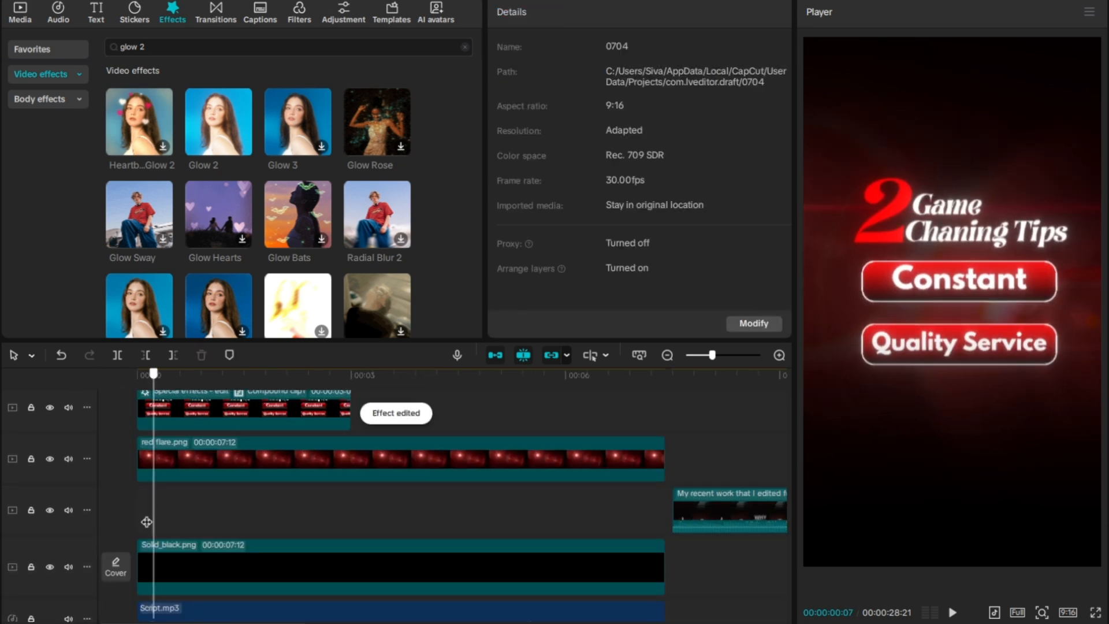
click(723, 517)
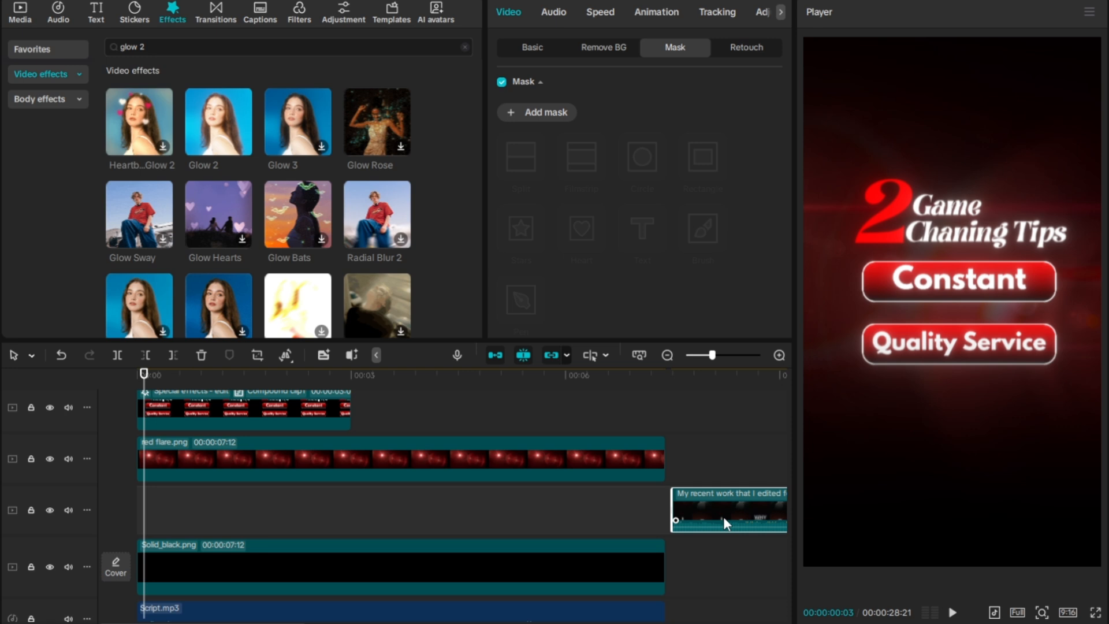
key(Delete)
- At Compound clip3's 00:00:04:13 keyframe, shift the clip horizontally so it is centred in the frame
scroll(563, 503, up, 2)
scroll(563, 504, up, 2)
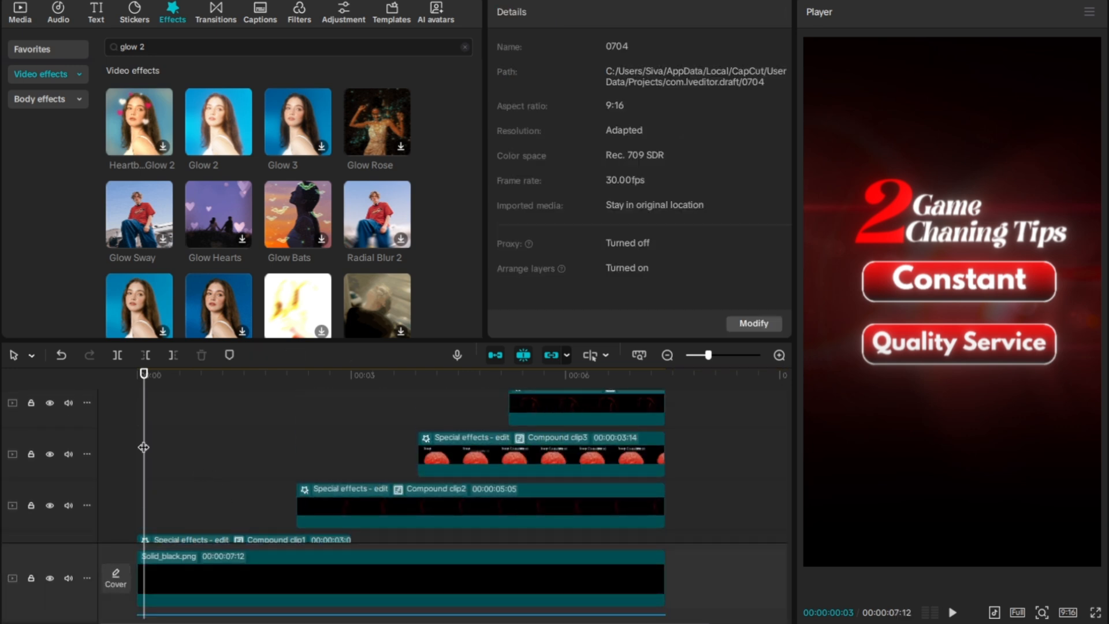
drag(143, 447, 489, 481)
click(496, 462)
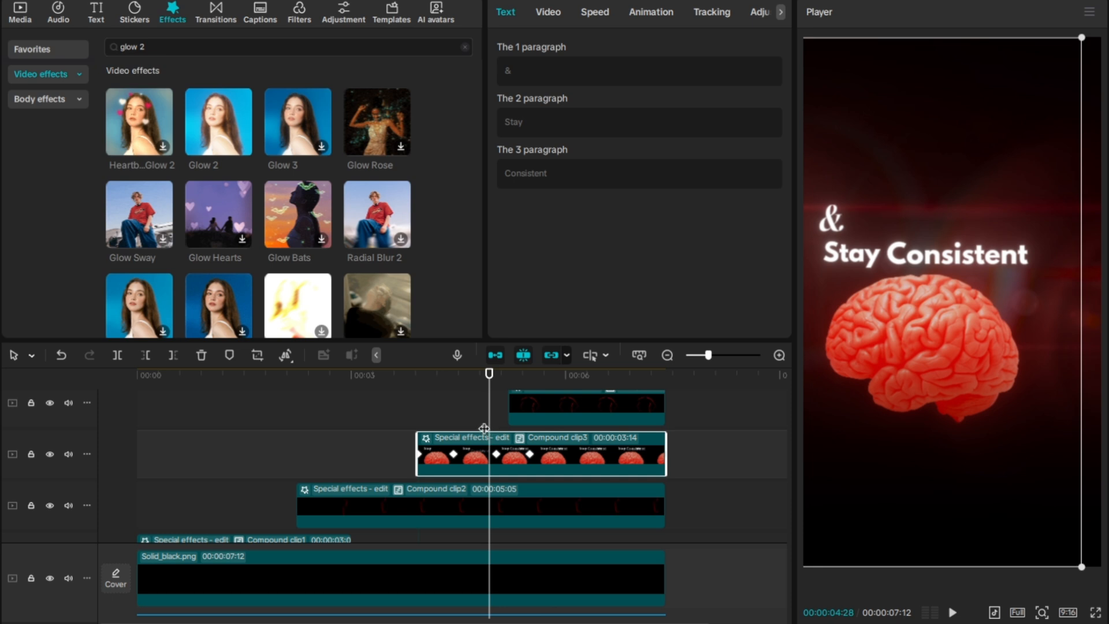
key(Left)
key(Left)
key(Left)
key(Left)
key(Left)
key(Left)
key(Left)
key(Left)
key(Left)
key(Left)
key(Left)
key(Left)
key(Left)
key(Left)
key(Left)
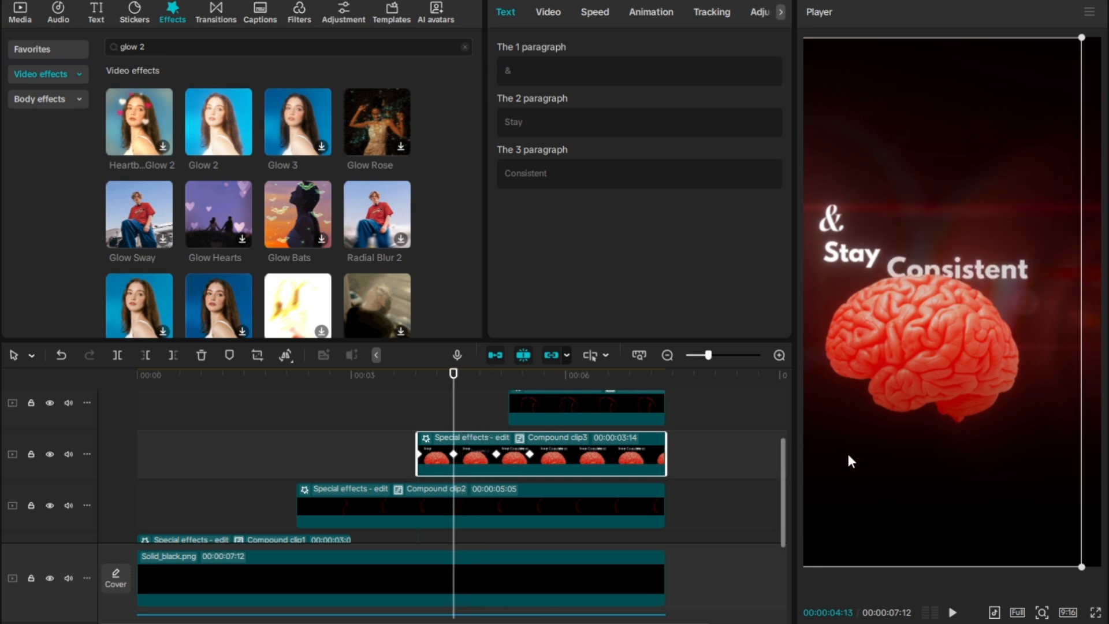
drag(846, 452, 874, 452)
- At Compound clip3's last keyframe at 00:00:05:15, move the clip slightly higher out of the frame
click(730, 413)
click(730, 412)
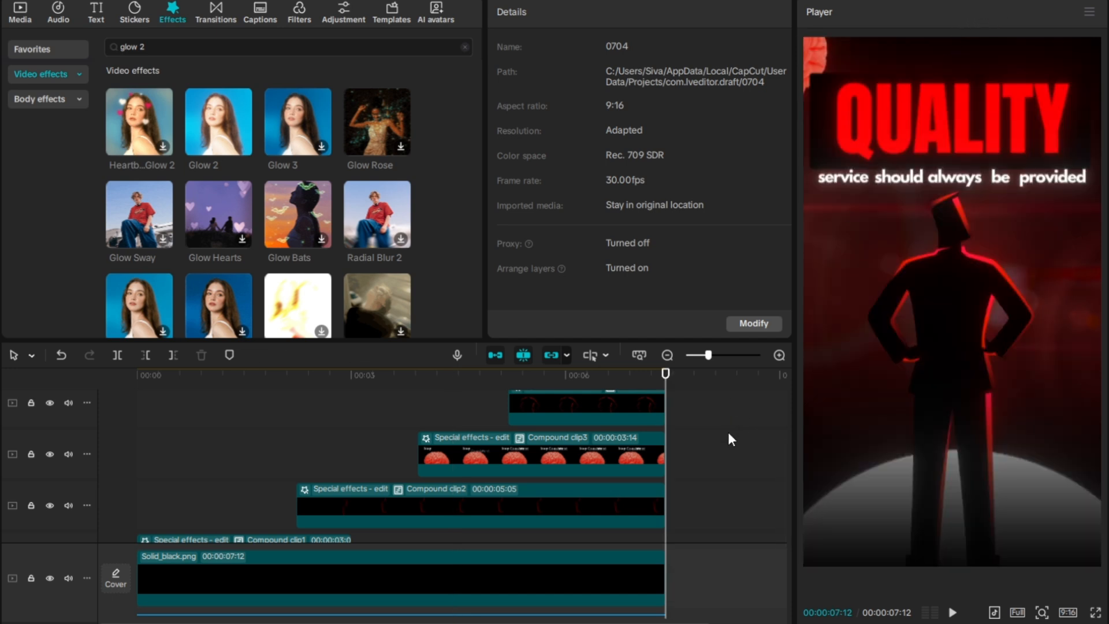
click(659, 453)
click(545, 465)
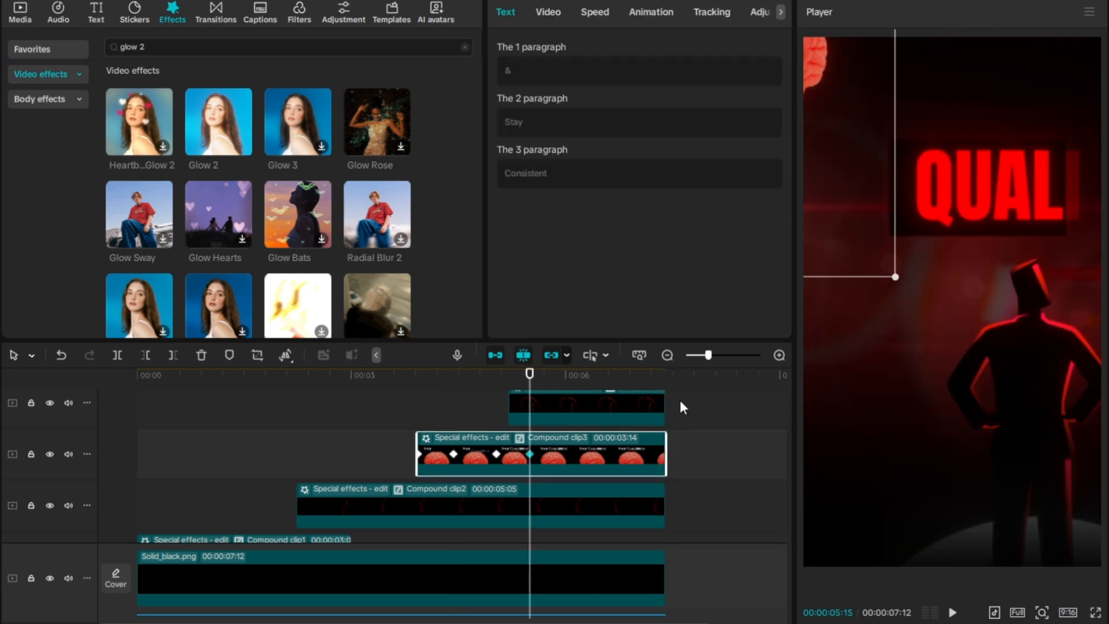
drag(864, 247, 861, 228)
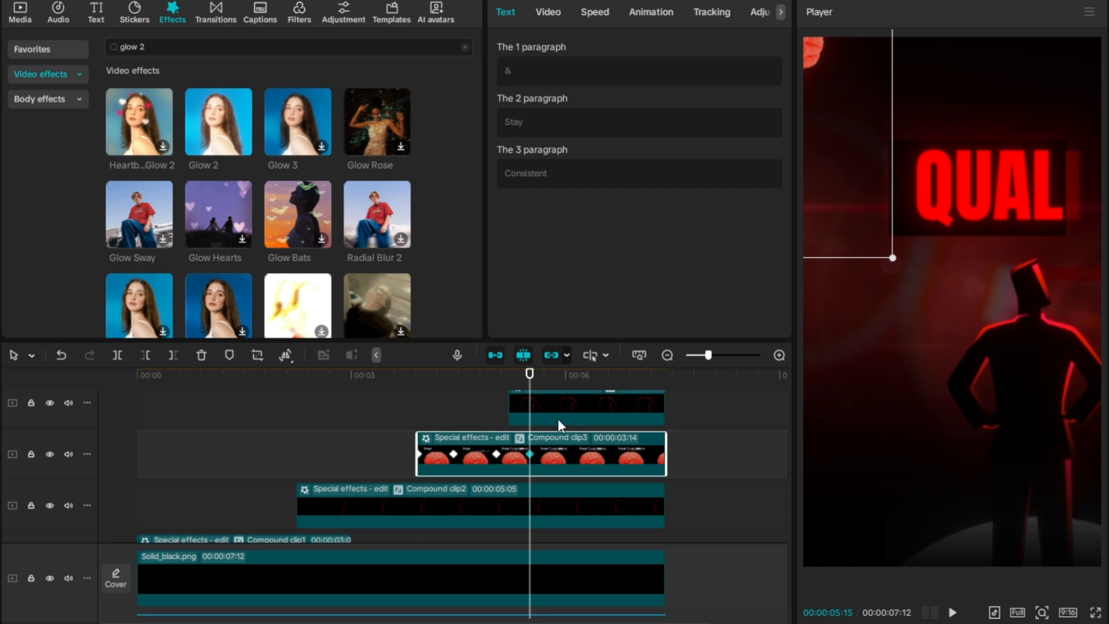
- Export the video as 0704 at 1080P in H.264 mp4 format and 30fps
click(507, 414)
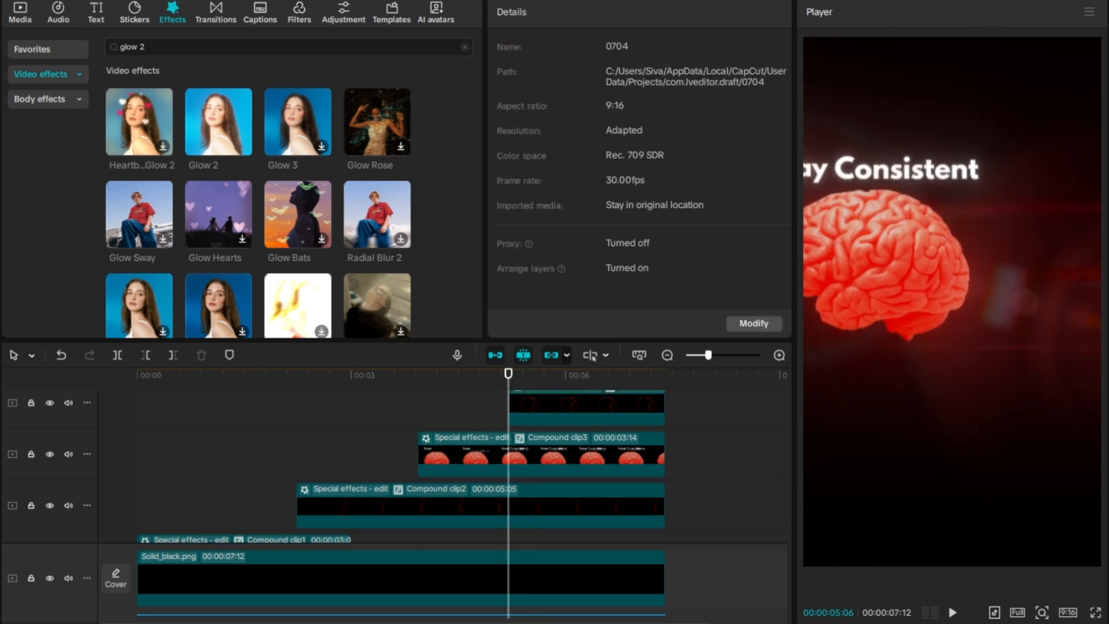
key(ctrl+e)
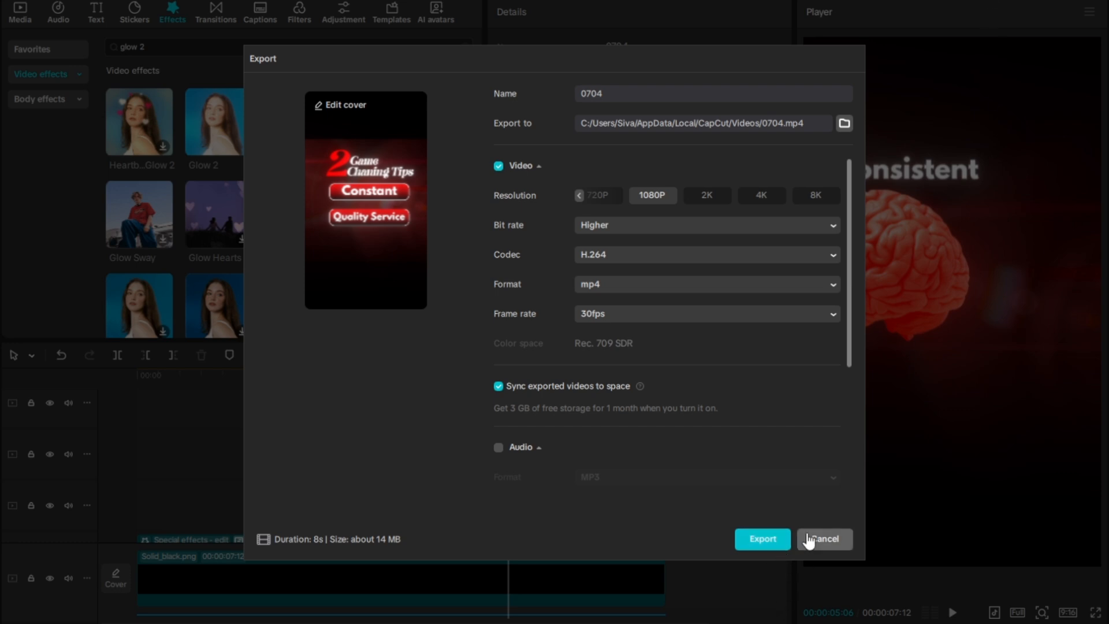
click(767, 542)
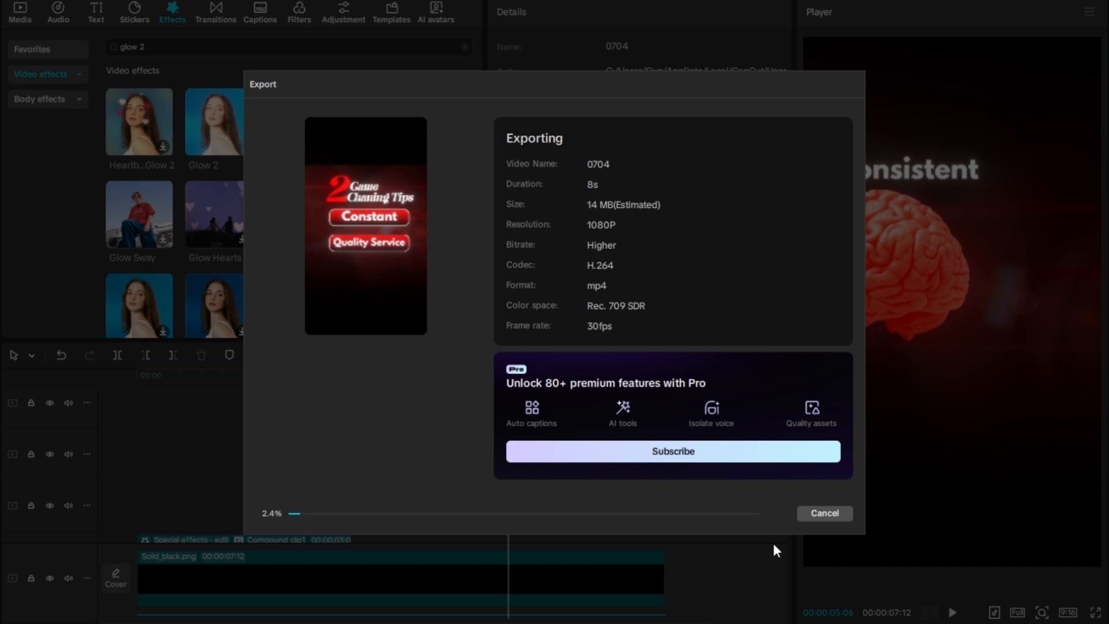
mouse_move(543, 622)
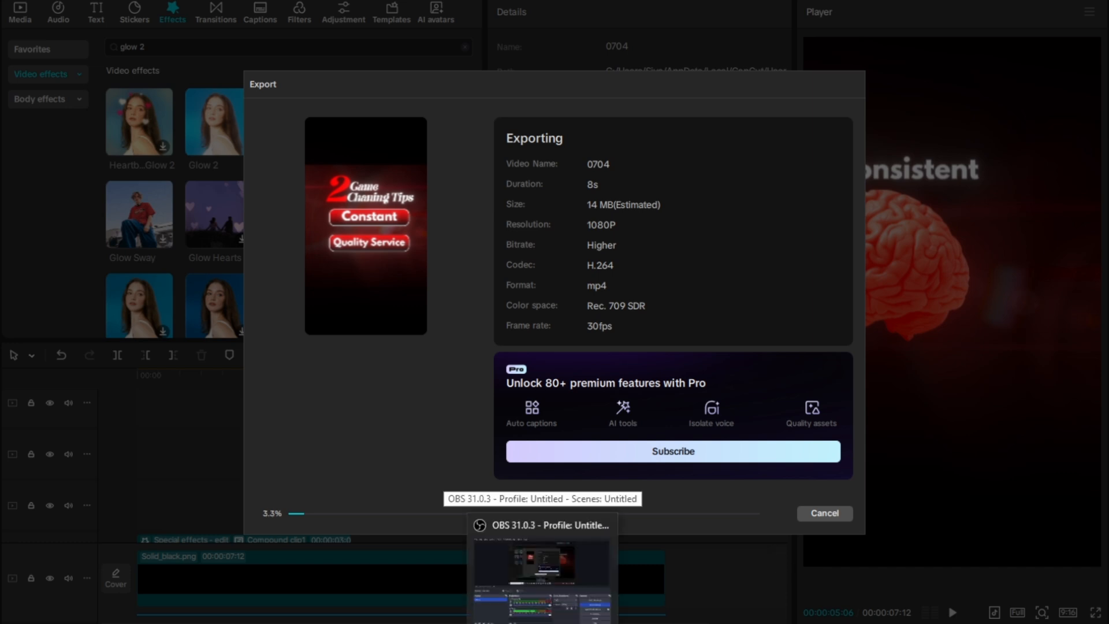
click(540, 572)
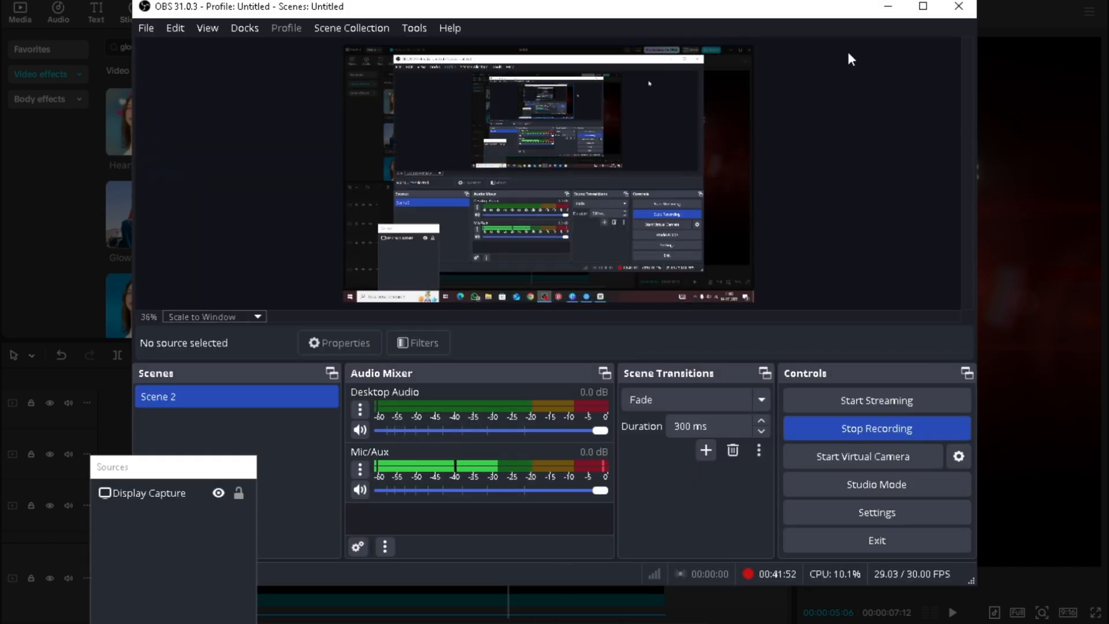
click(888, 6)
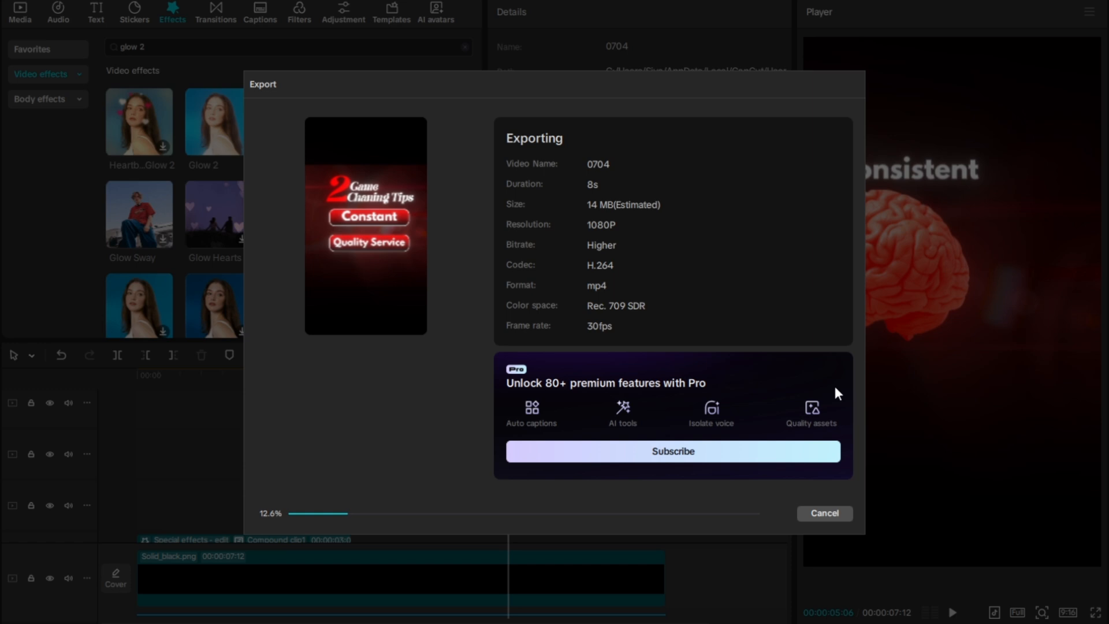
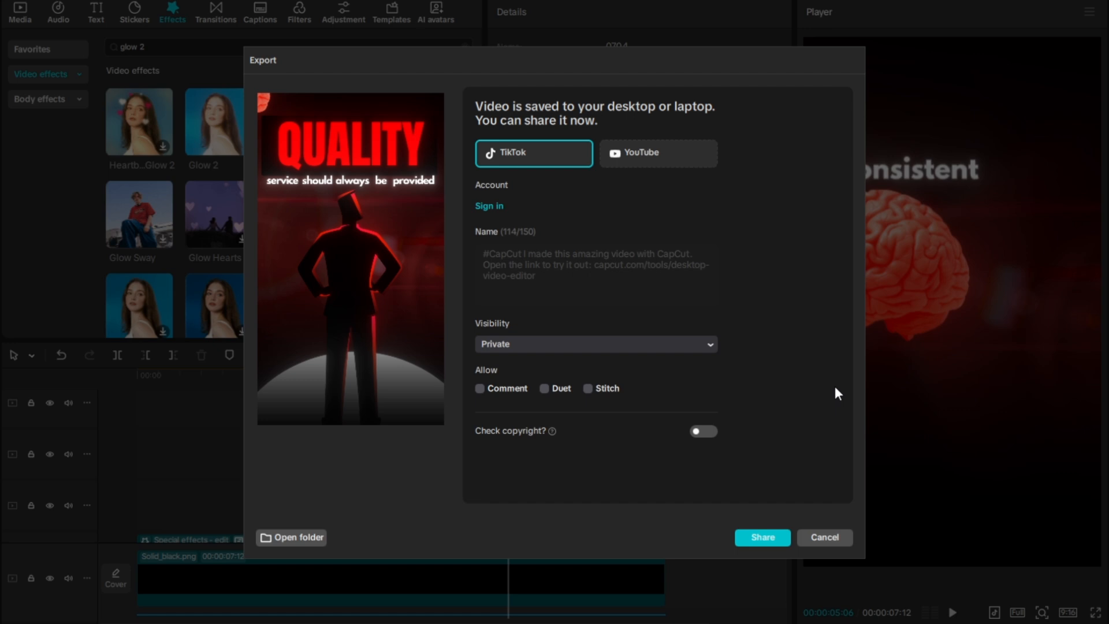
- Play back the exported video to check the brain and QUALITY scenes, and close the export and feedback dialogs
mouse_move(317, 394)
click(385, 408)
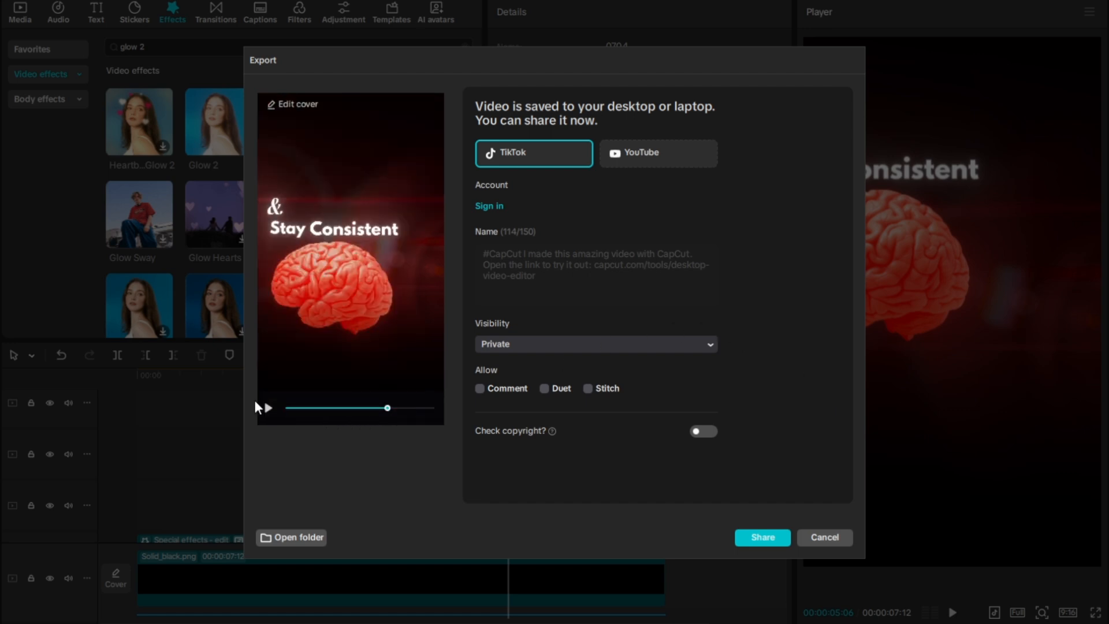
click(268, 409)
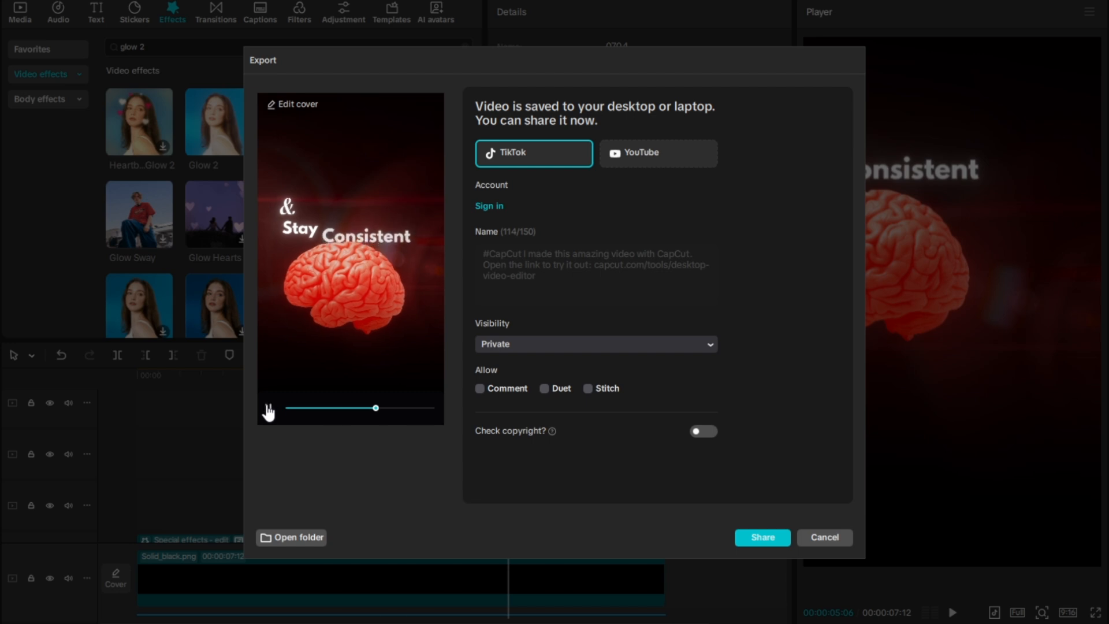
click(362, 408)
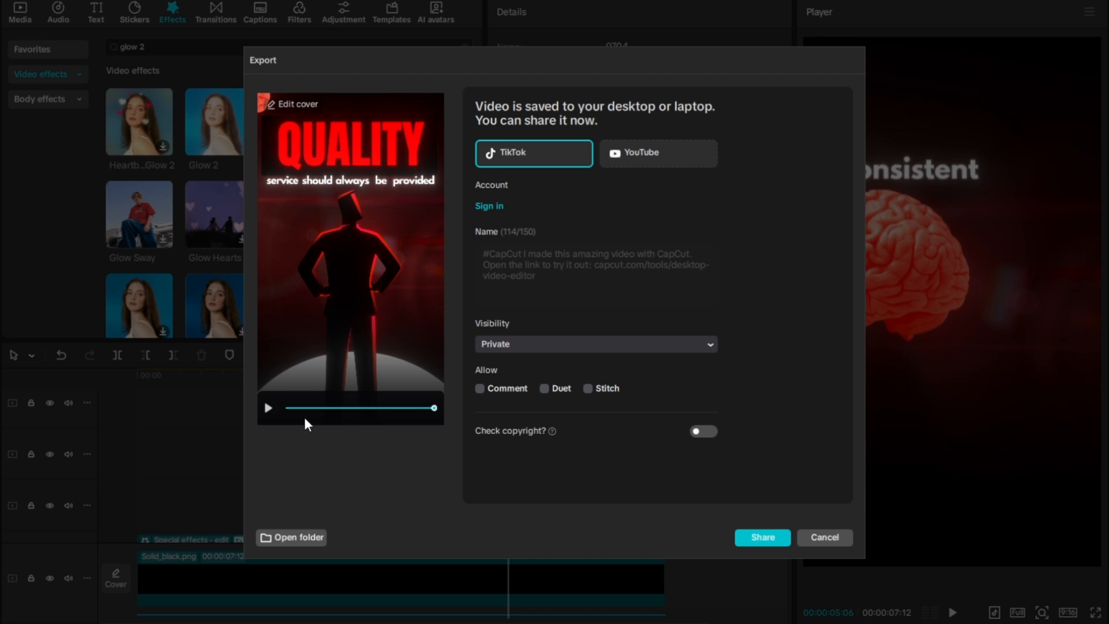
click(269, 409)
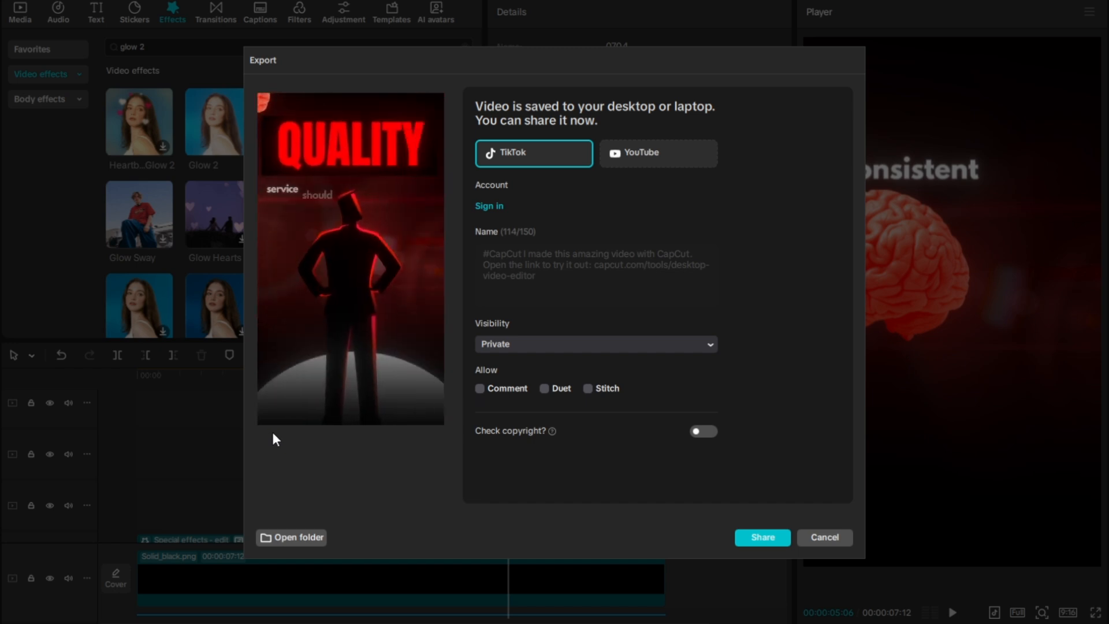
mouse_move(299, 411)
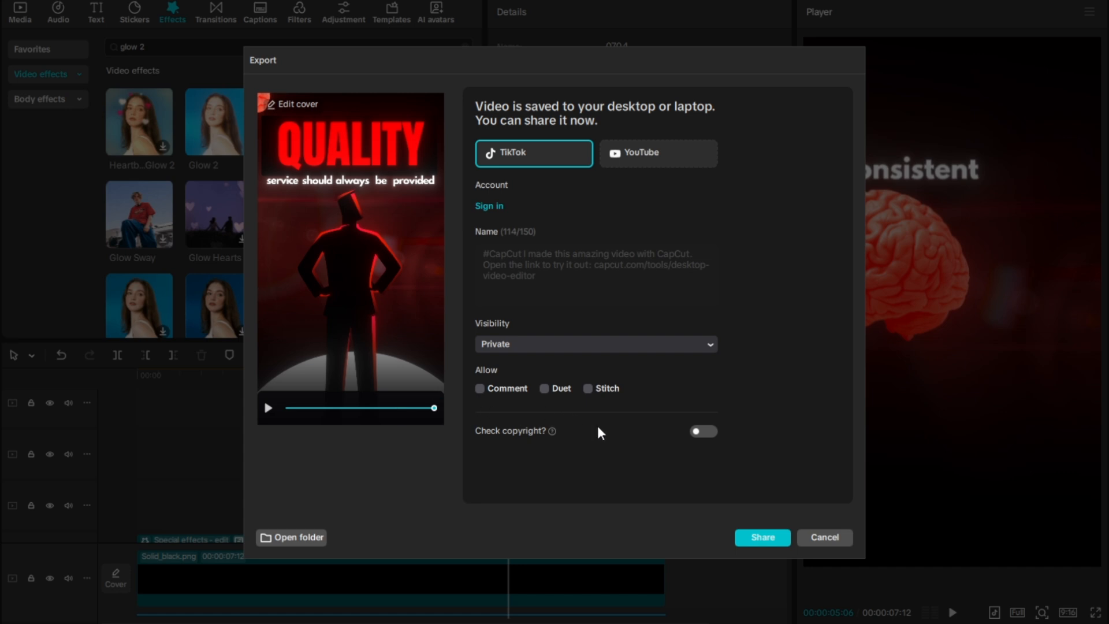
click(811, 537)
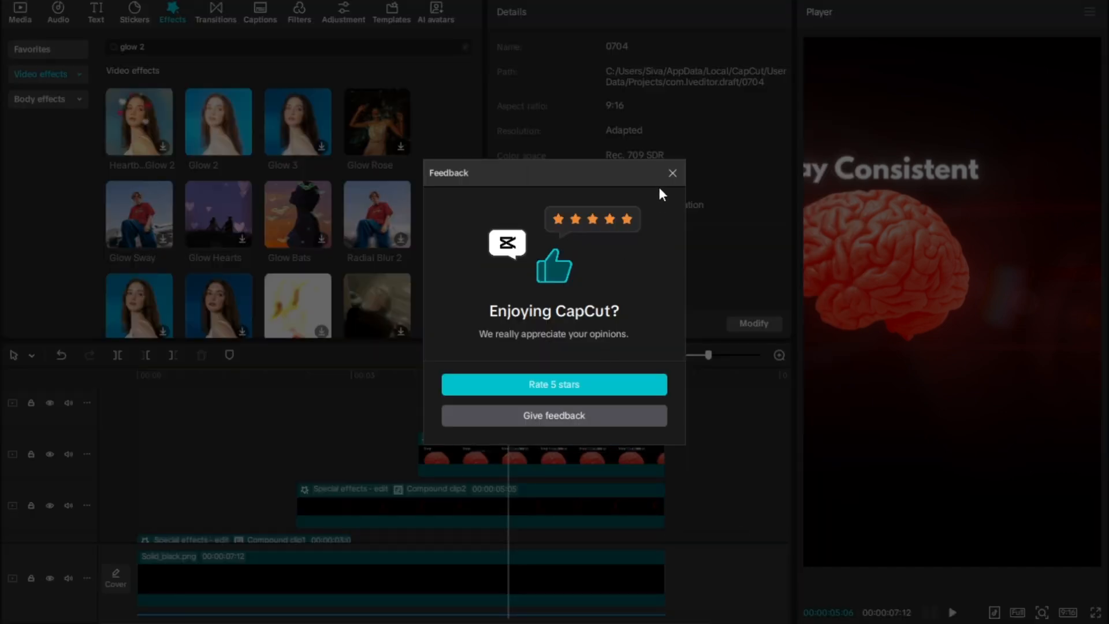
click(670, 173)
- Try to recentre Compound clip3 in the frame at its 00:00:05:01 keyframe
click(433, 418)
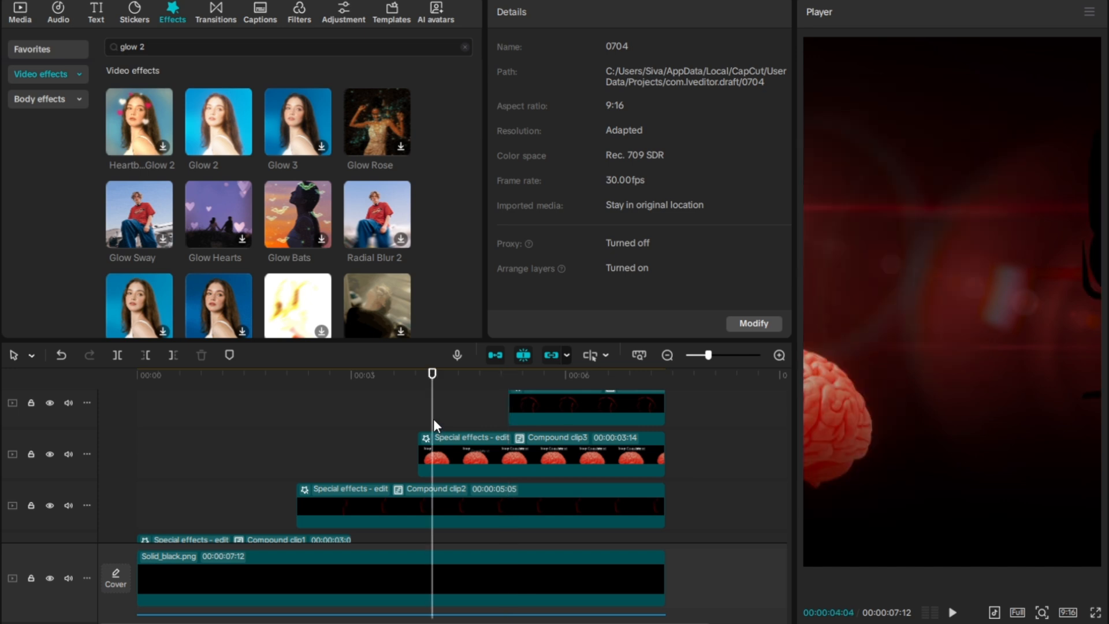
drag(433, 418, 465, 427)
click(480, 450)
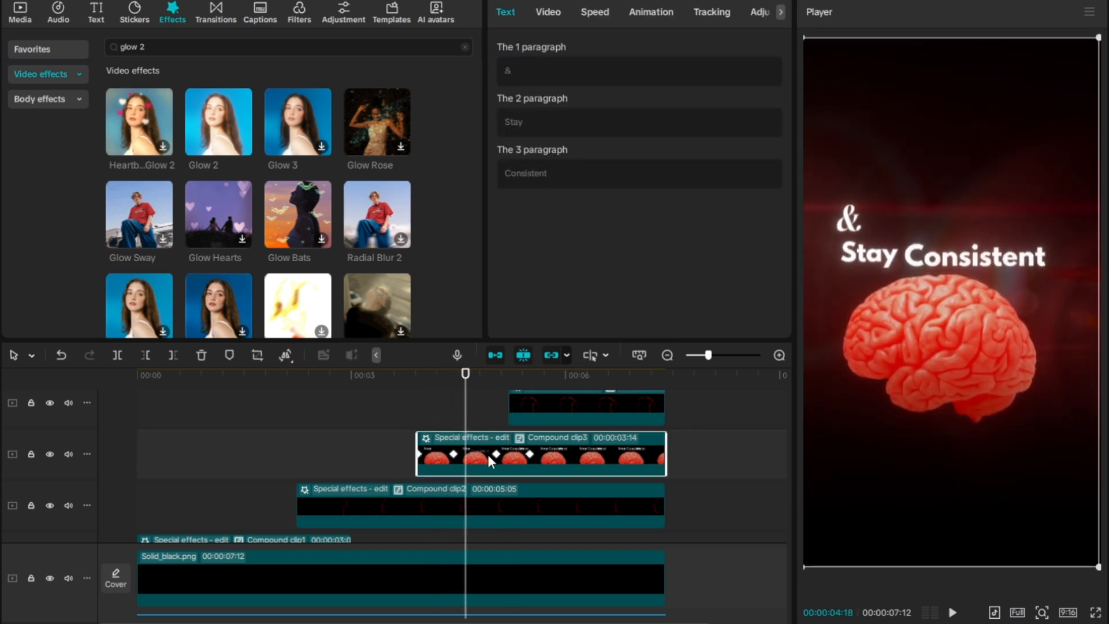
click(461, 421)
click(487, 451)
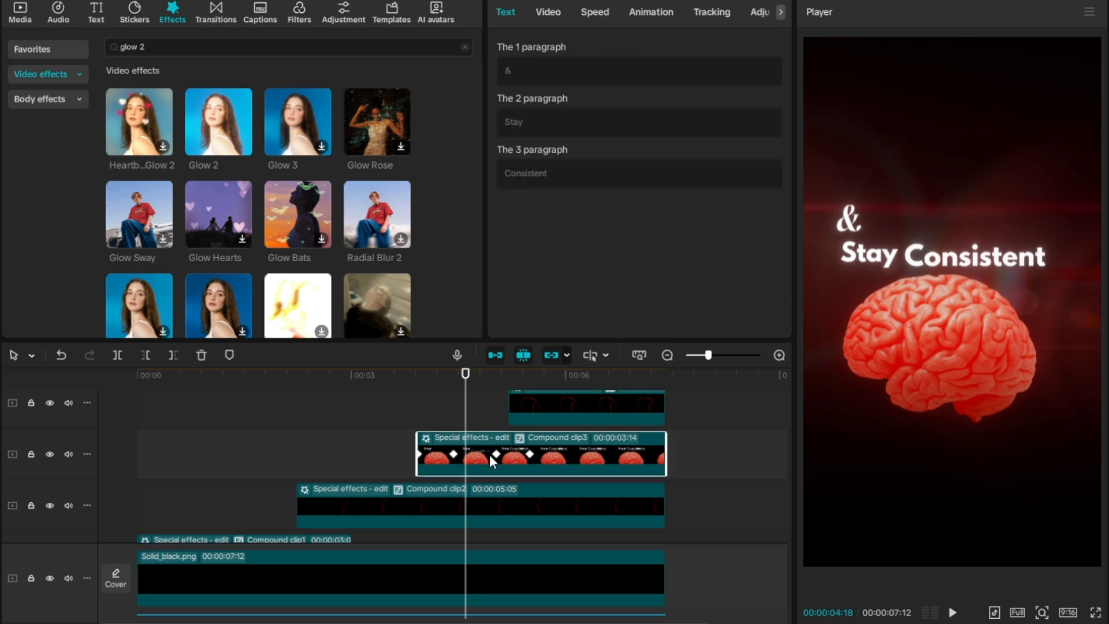
click(498, 453)
drag(838, 430, 868, 436)
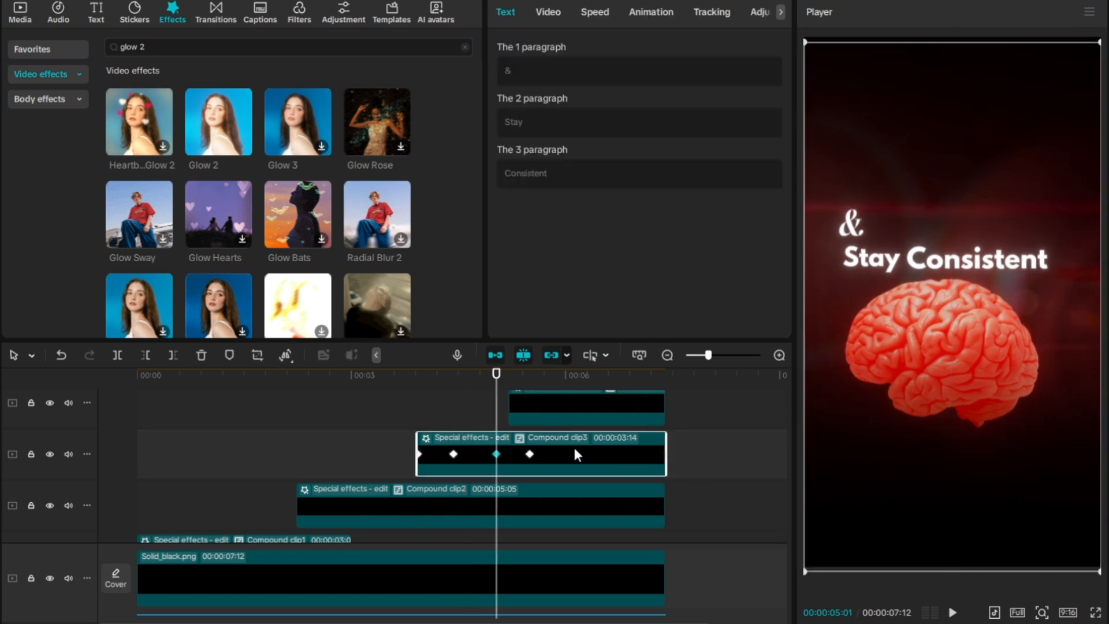
- Preview Compound clip3's motion between the 00:00:04:13 and 00:00:05:01 keyframes and undo the last position change
drag(496, 428, 445, 430)
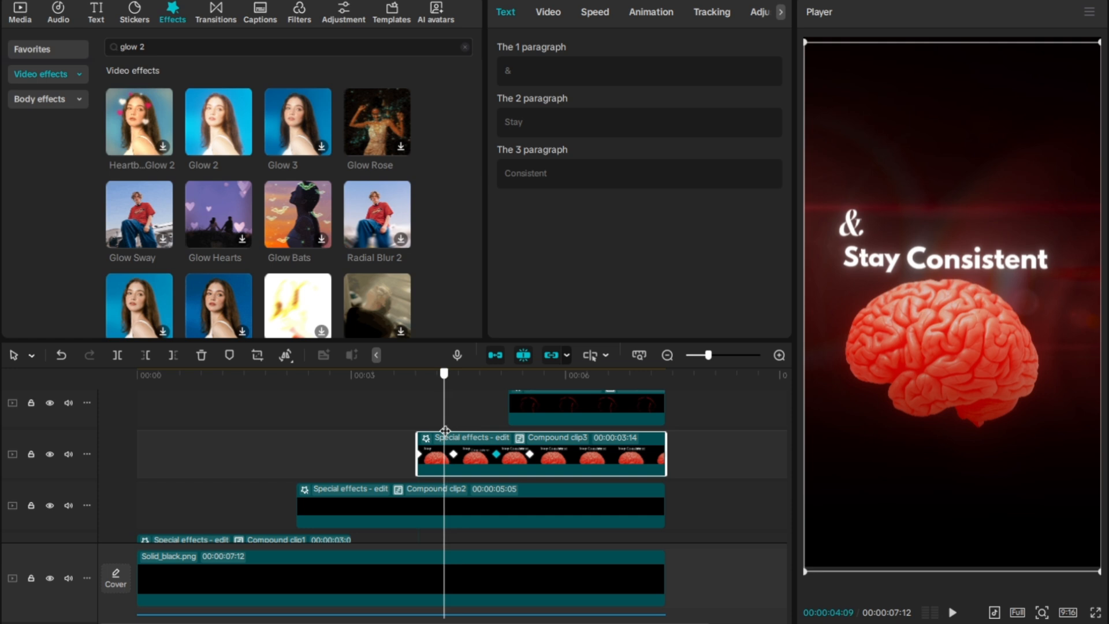
click(456, 421)
click(455, 448)
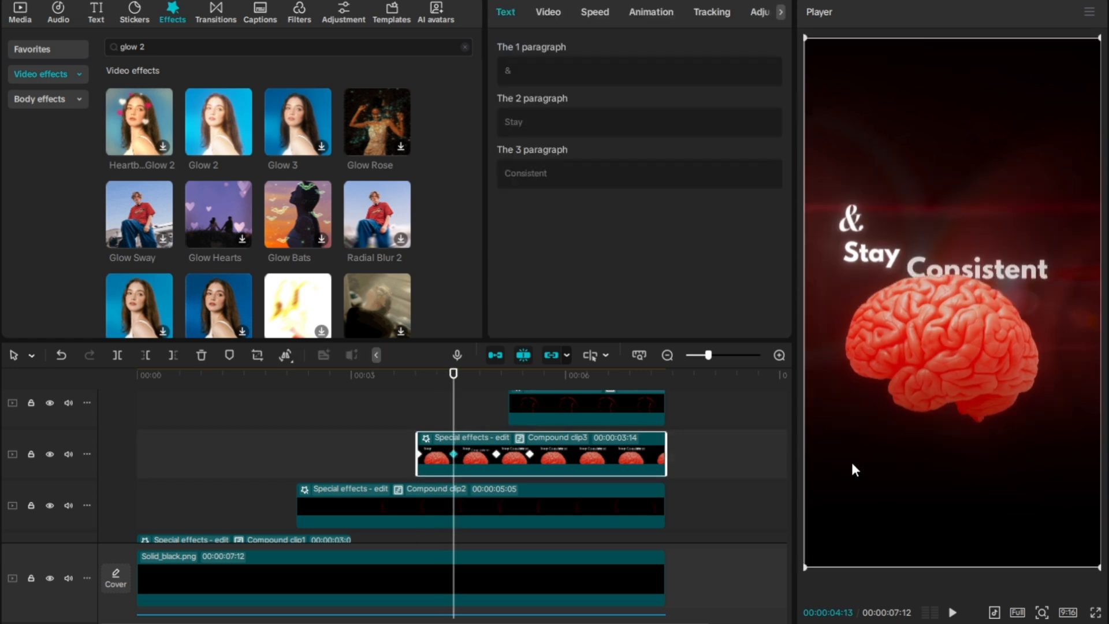
key(space)
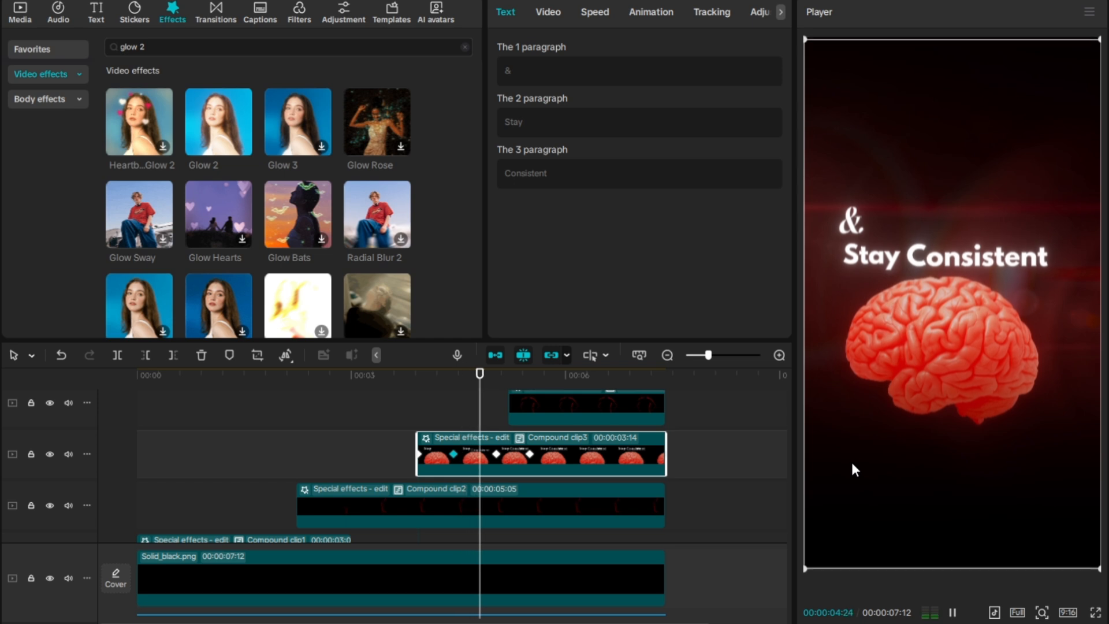
key(space)
click(495, 454)
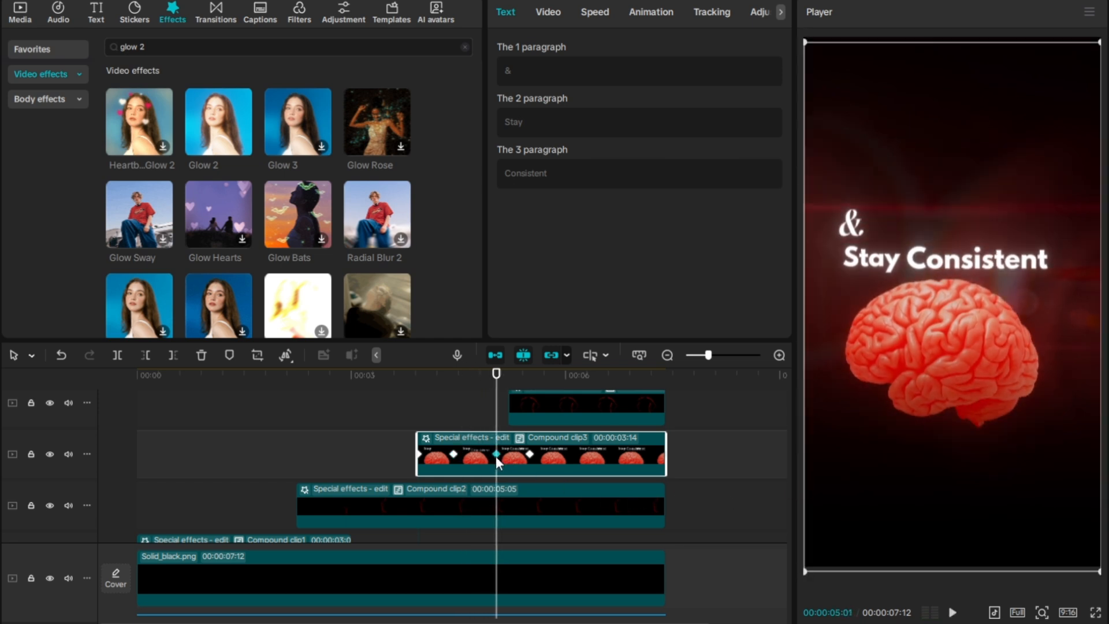
click(856, 492)
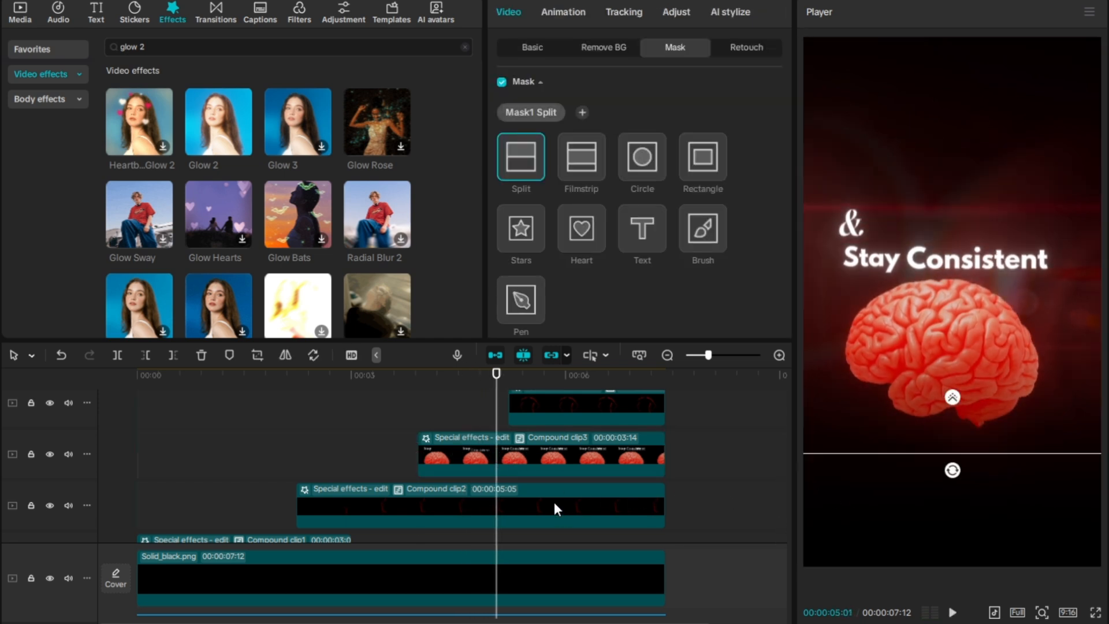
click(61, 354)
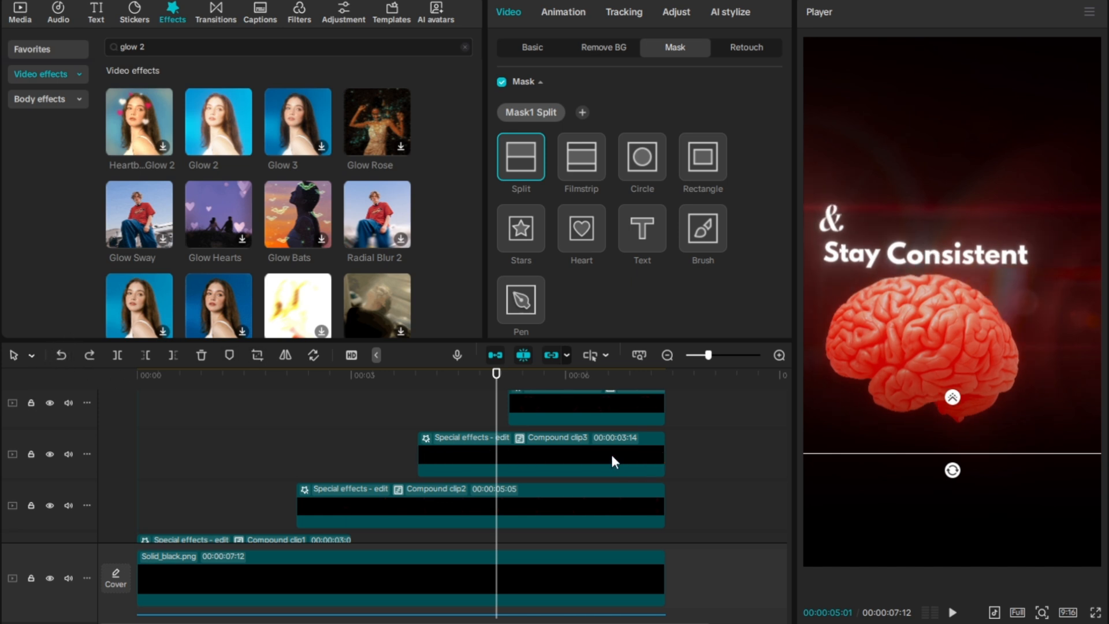
- At the 00:00:05:01 keyframe, shift Compound clip3 horizontally to match its position at 00:00:04:13, and review up to 00:00:05:15
click(531, 457)
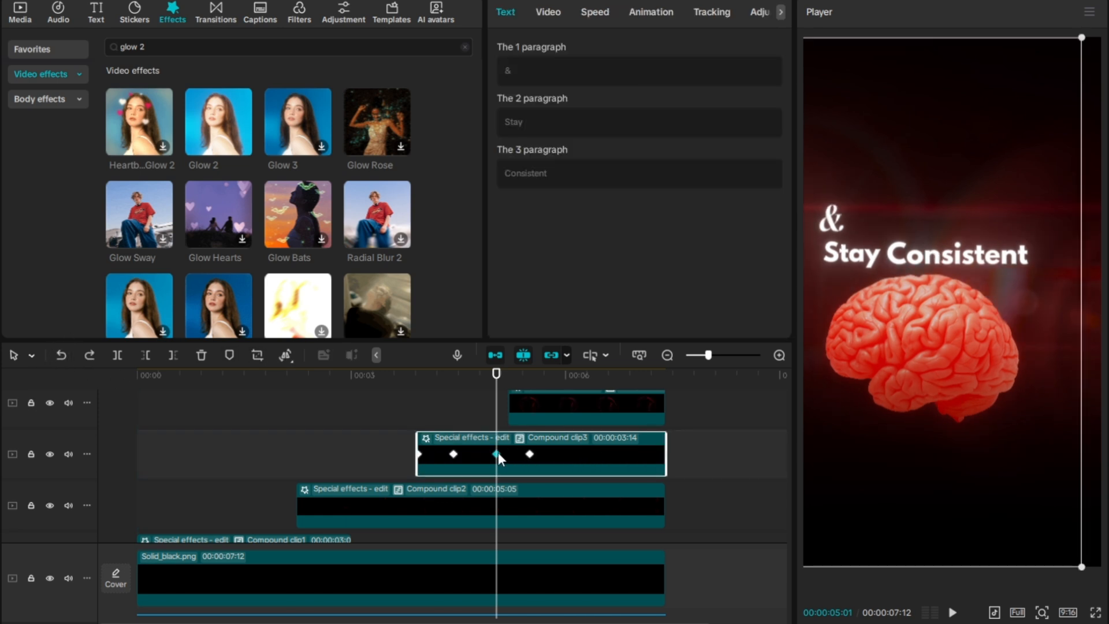
mouse_move(924, 414)
mouse_down()
mouse_move(956, 416)
mouse_move(945, 411)
mouse_up()
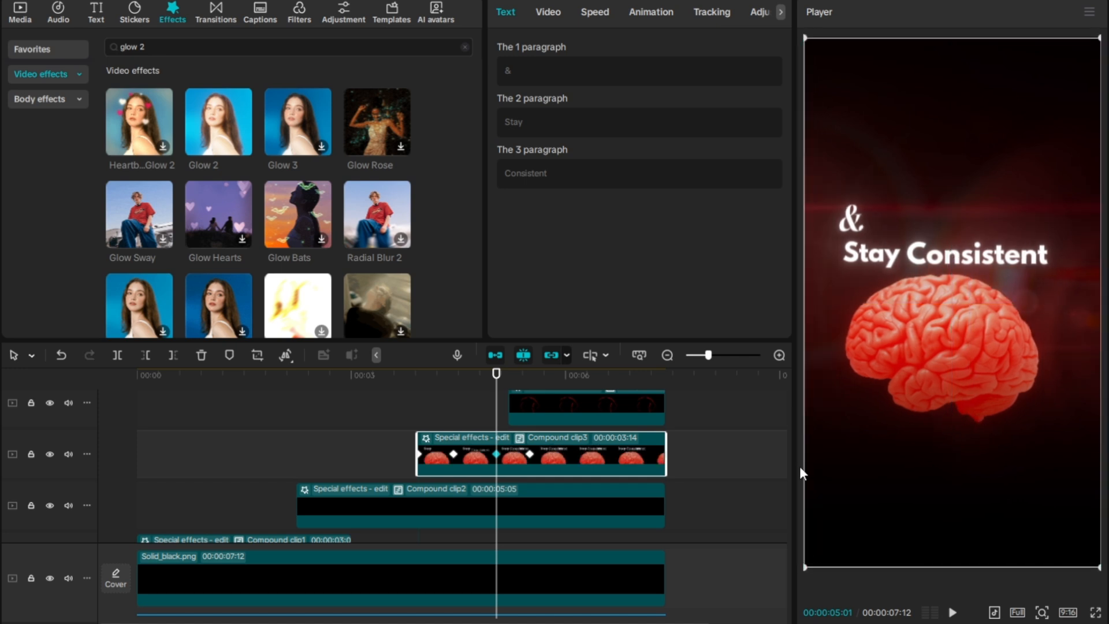
click(454, 455)
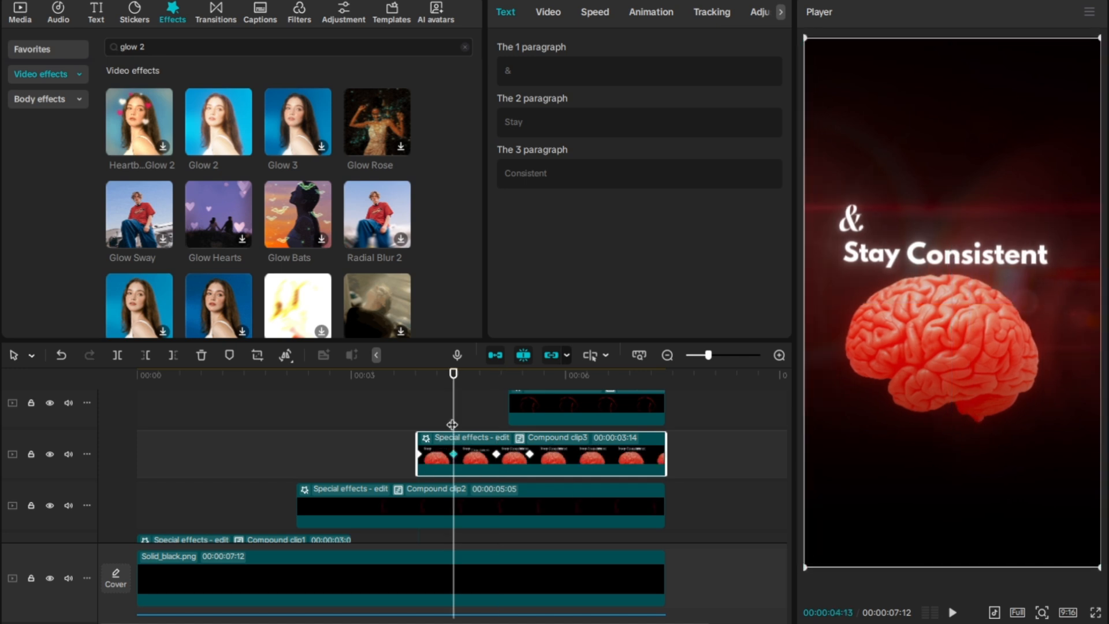
drag(454, 373, 530, 408)
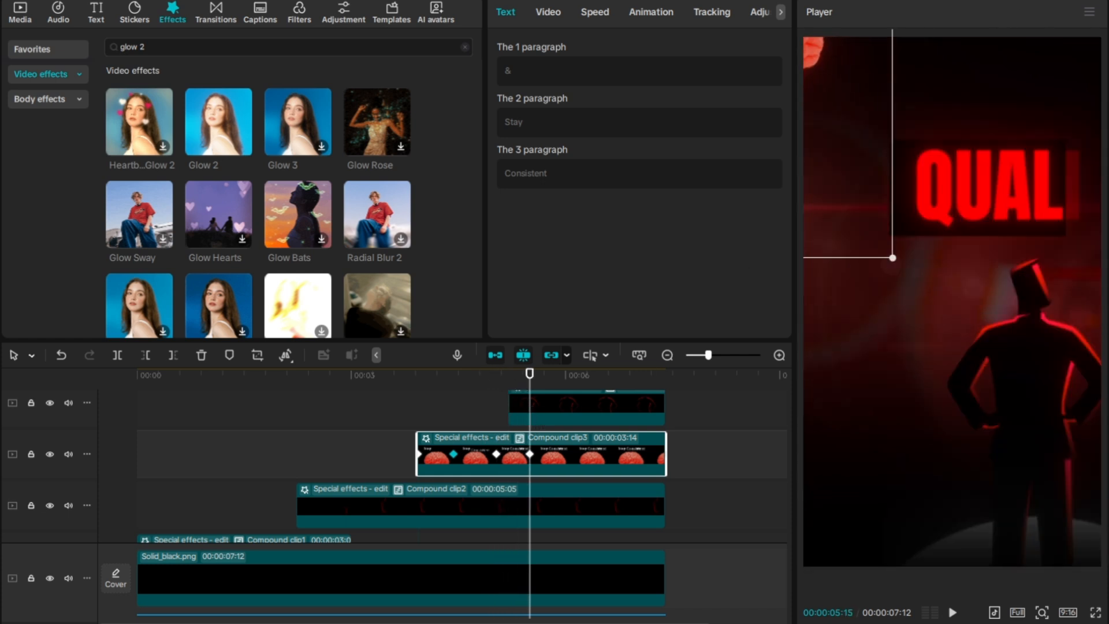
- Export the corrected video as 0704(1) at 1080P in H.264 mp4 format and 30fps
key(ctrl+e)
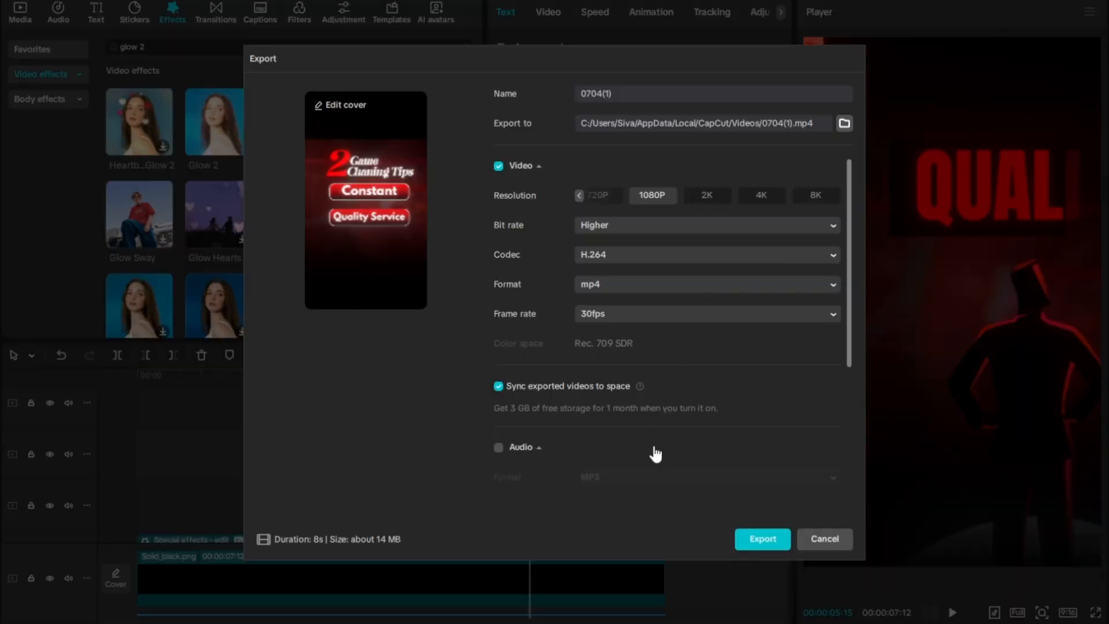
click(751, 539)
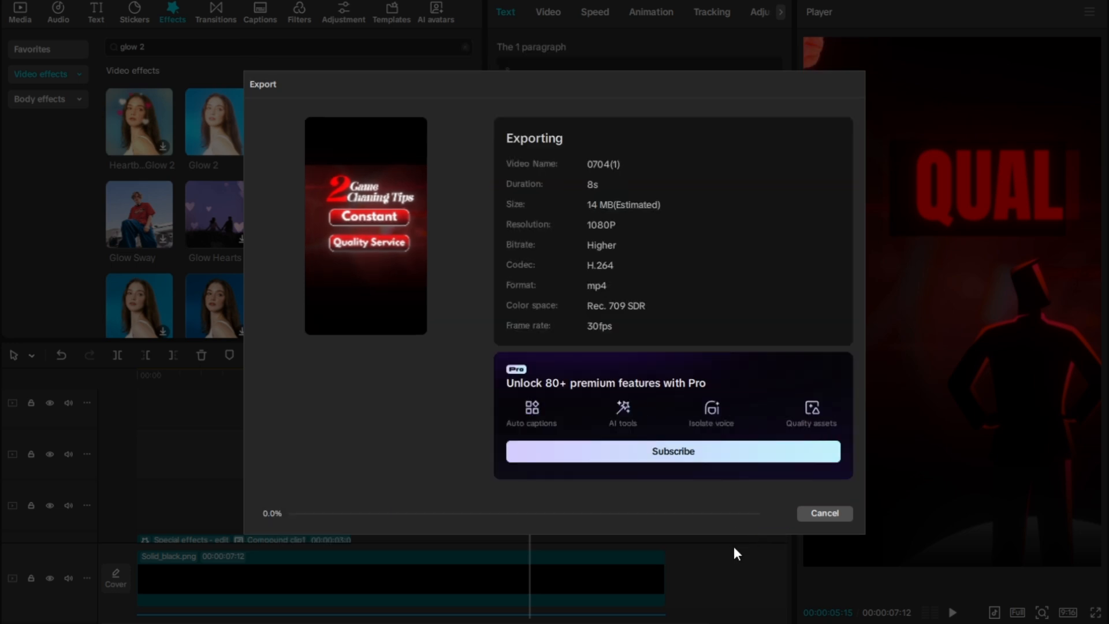
key(alt+Tab)
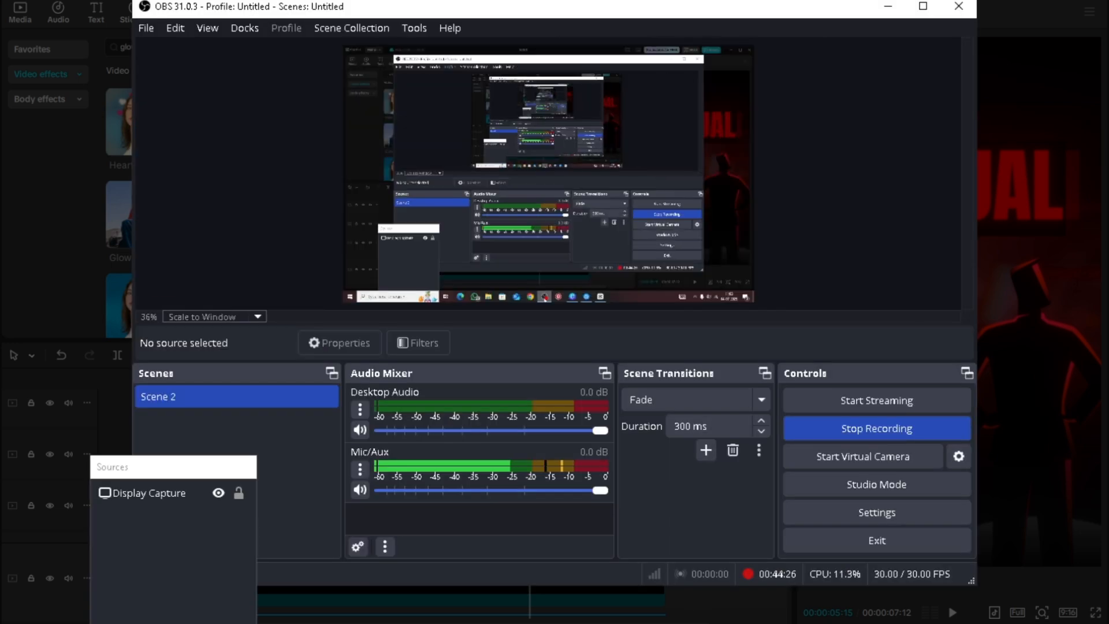